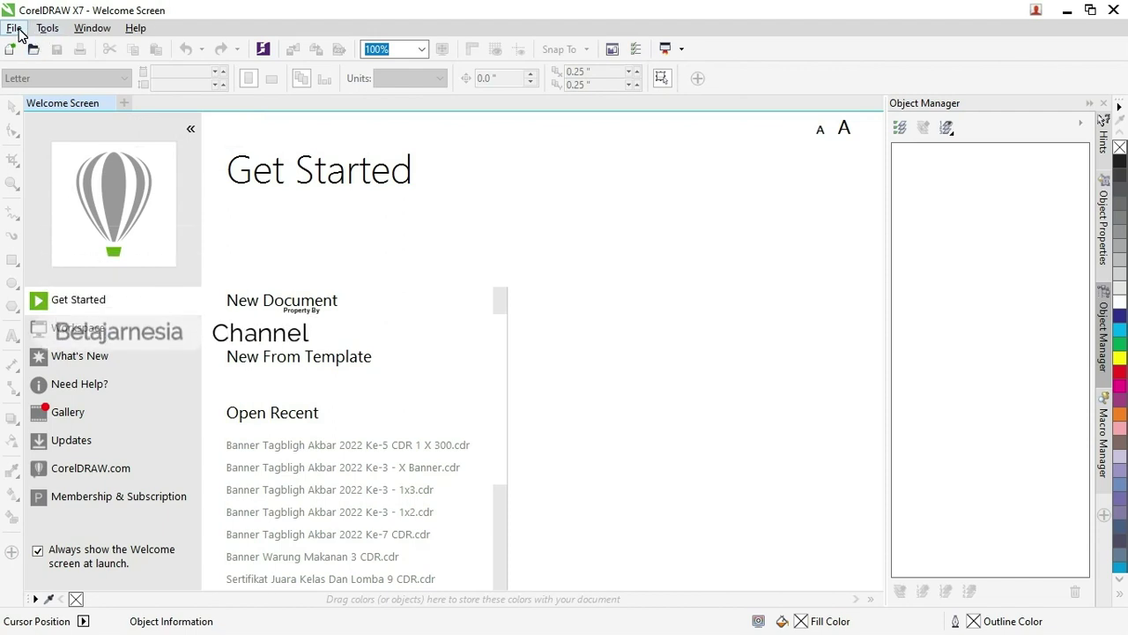
Start a new document and set its measurement units to centimeters
click(126, 104)
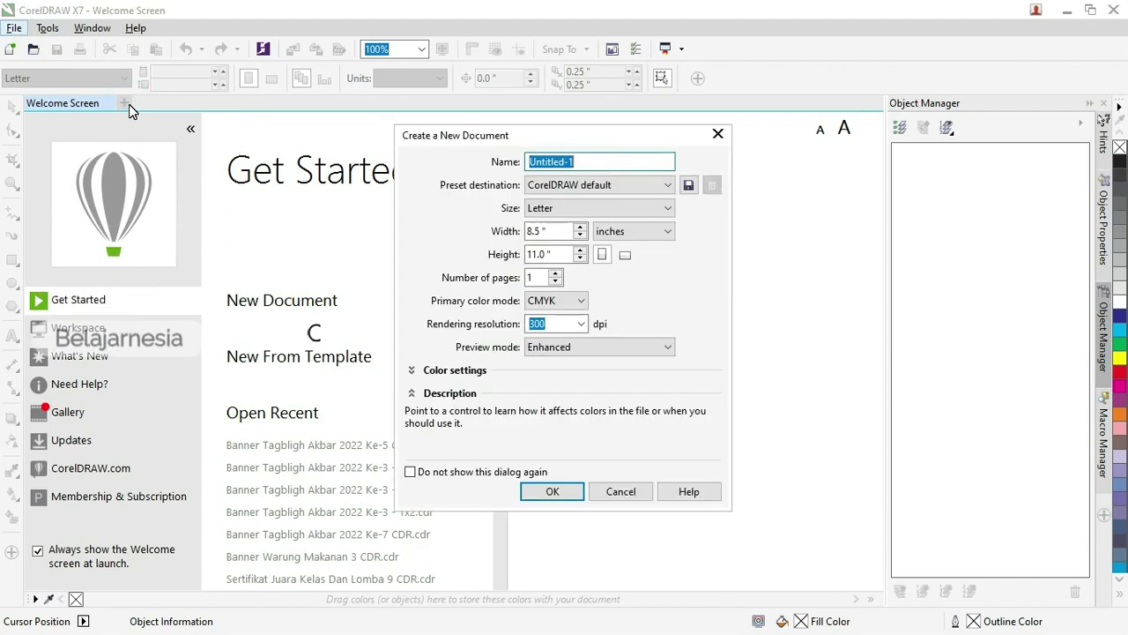
click(559, 213)
click(560, 213)
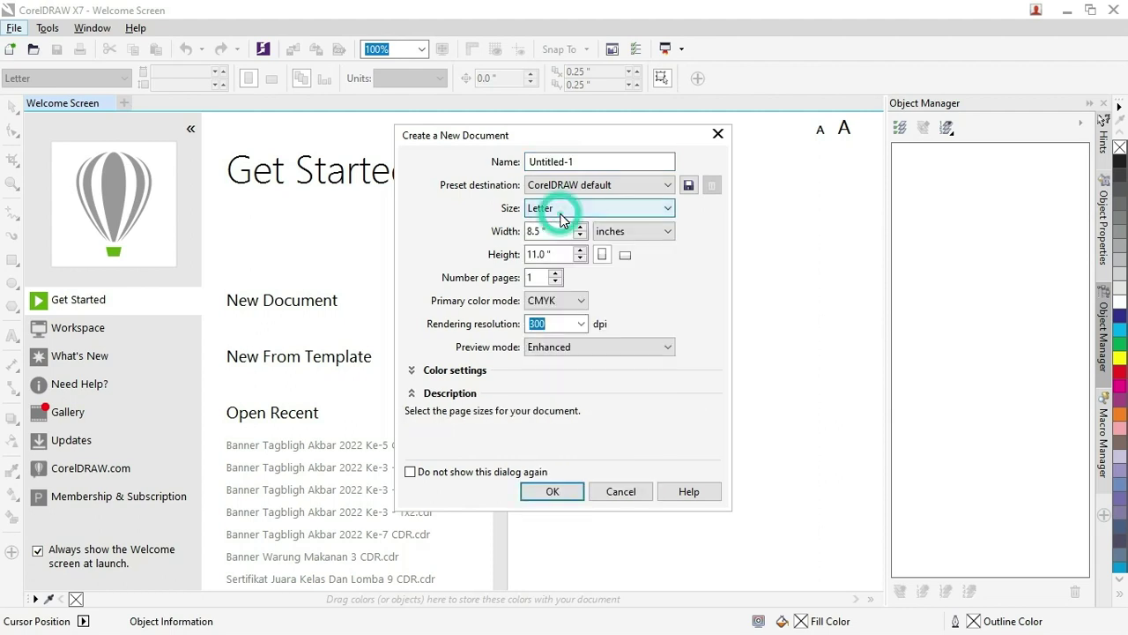
click(559, 213)
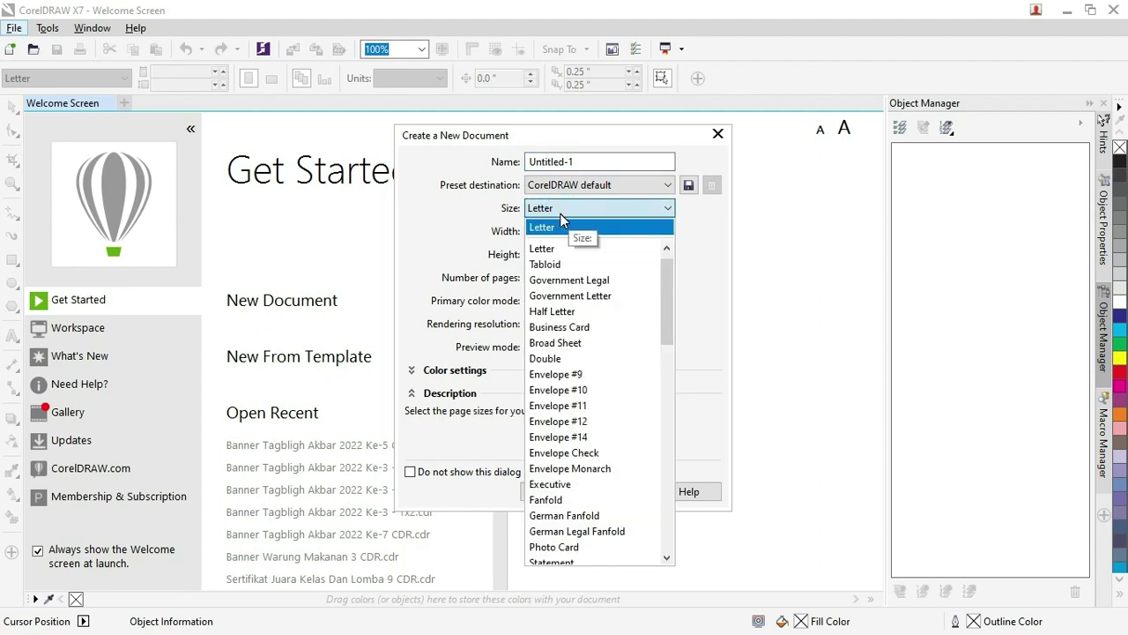
click(560, 214)
click(611, 233)
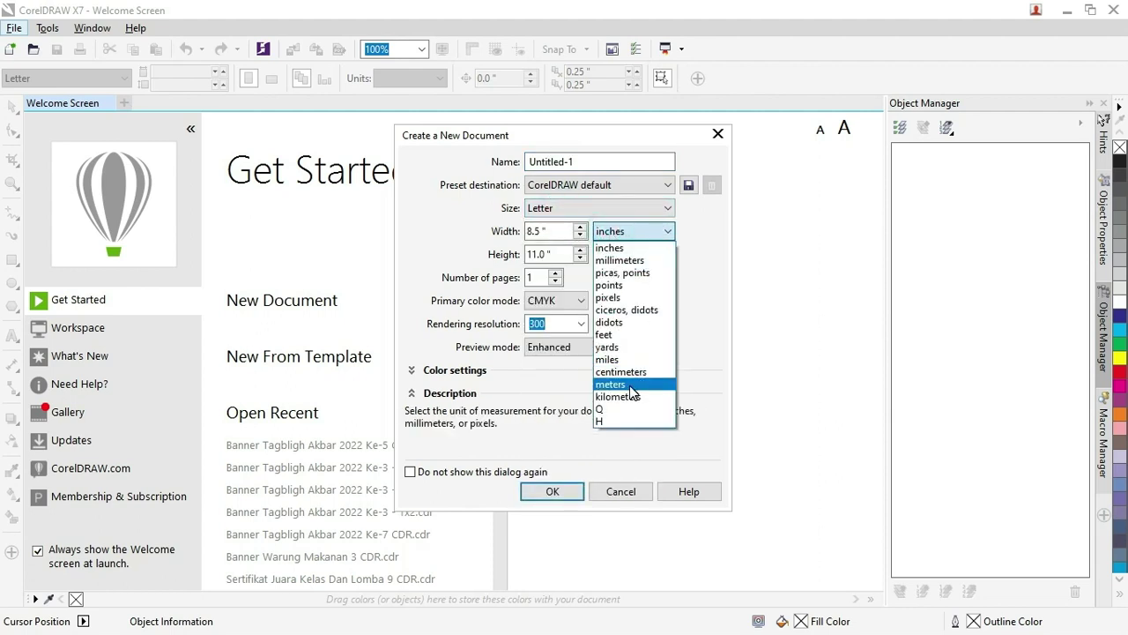
click(629, 385)
Set the page width to 30 cm and height to 10 cm, and create the document
click(571, 232)
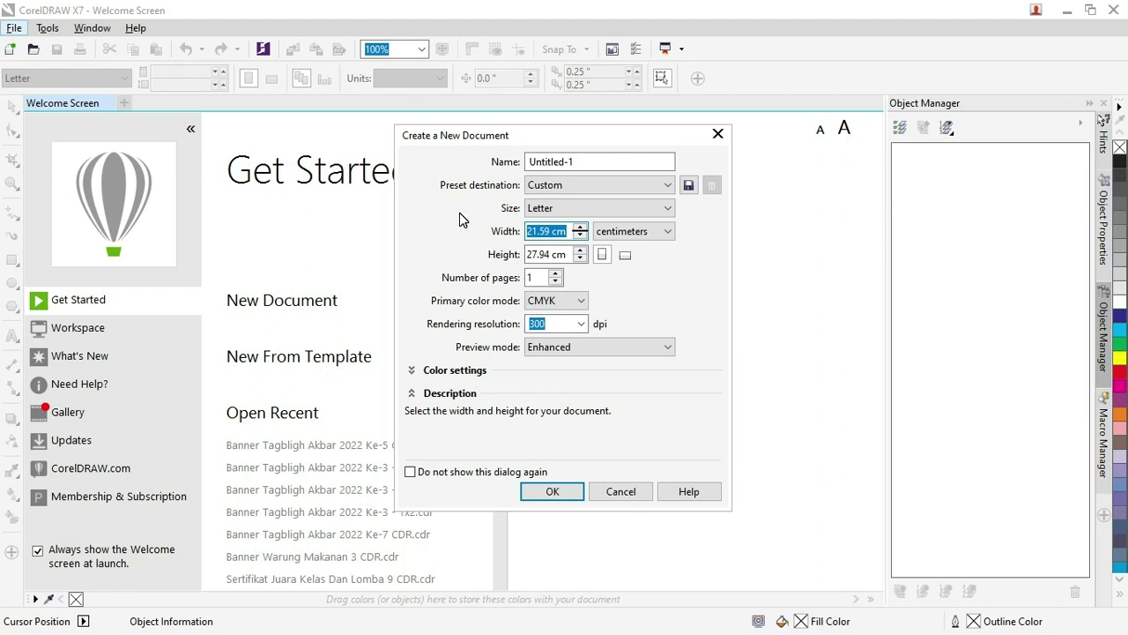
text(30)
double_click(538, 255)
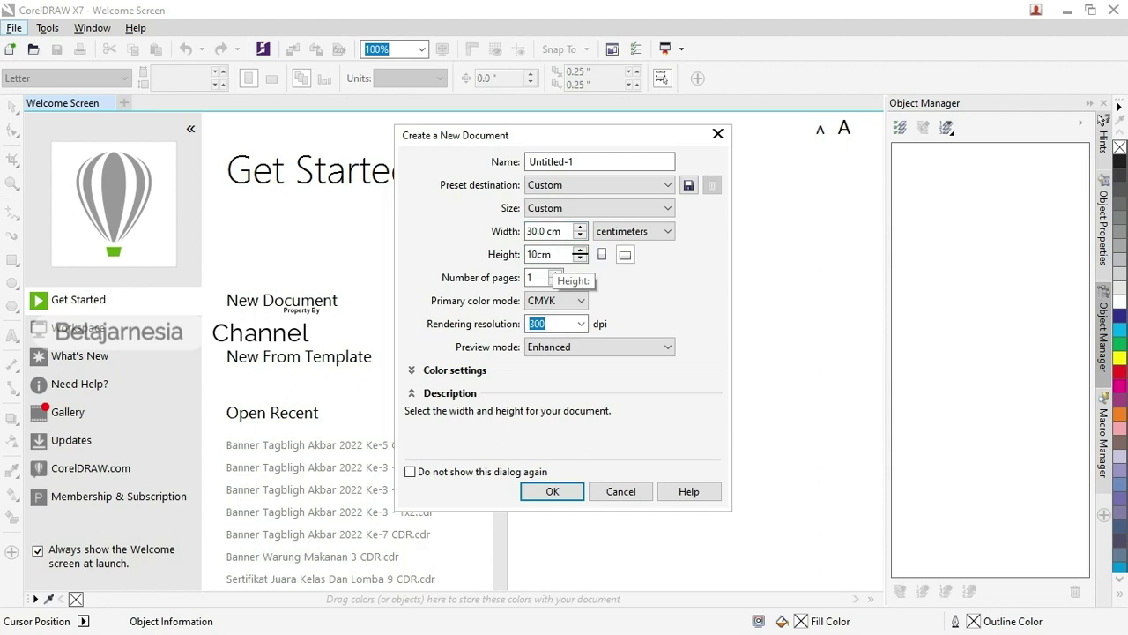
text(10cm)
click(540, 230)
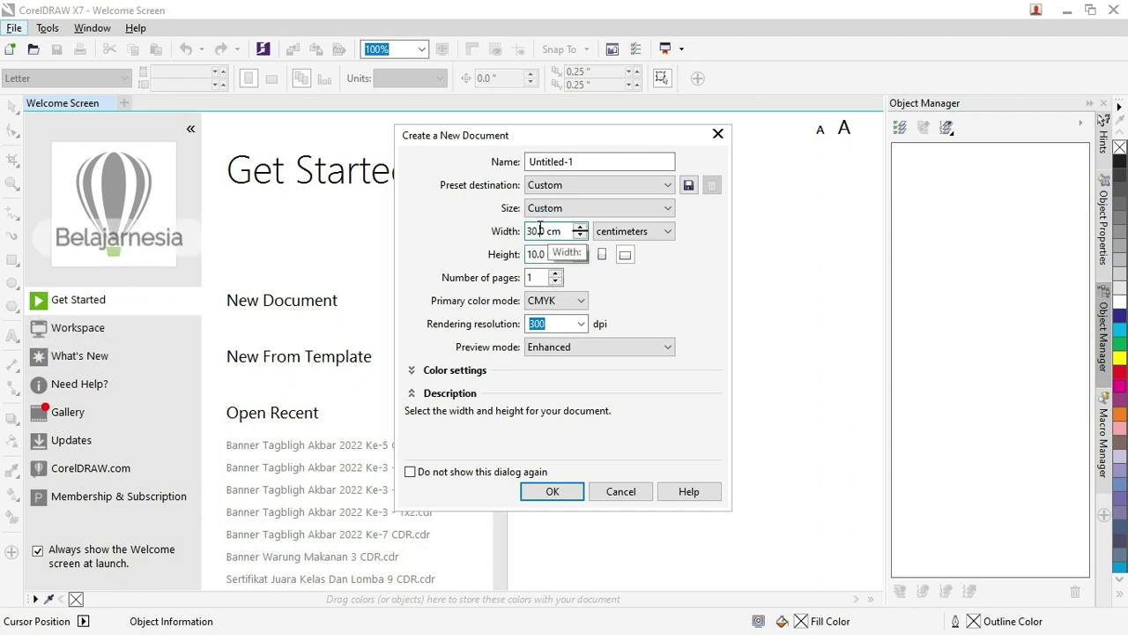
click(584, 162)
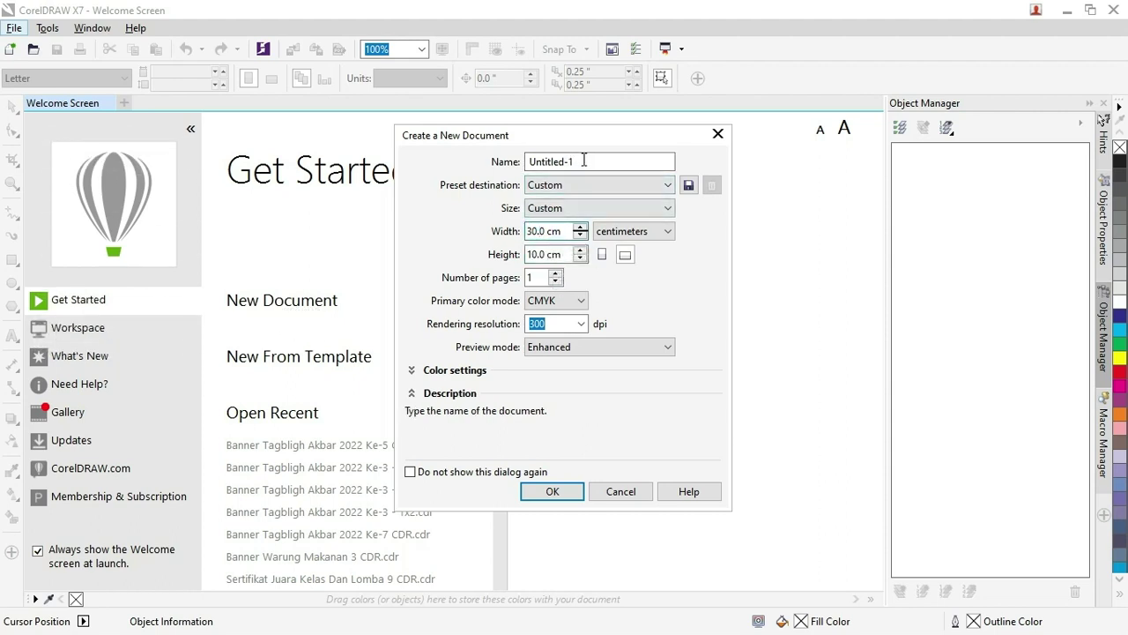
click(554, 492)
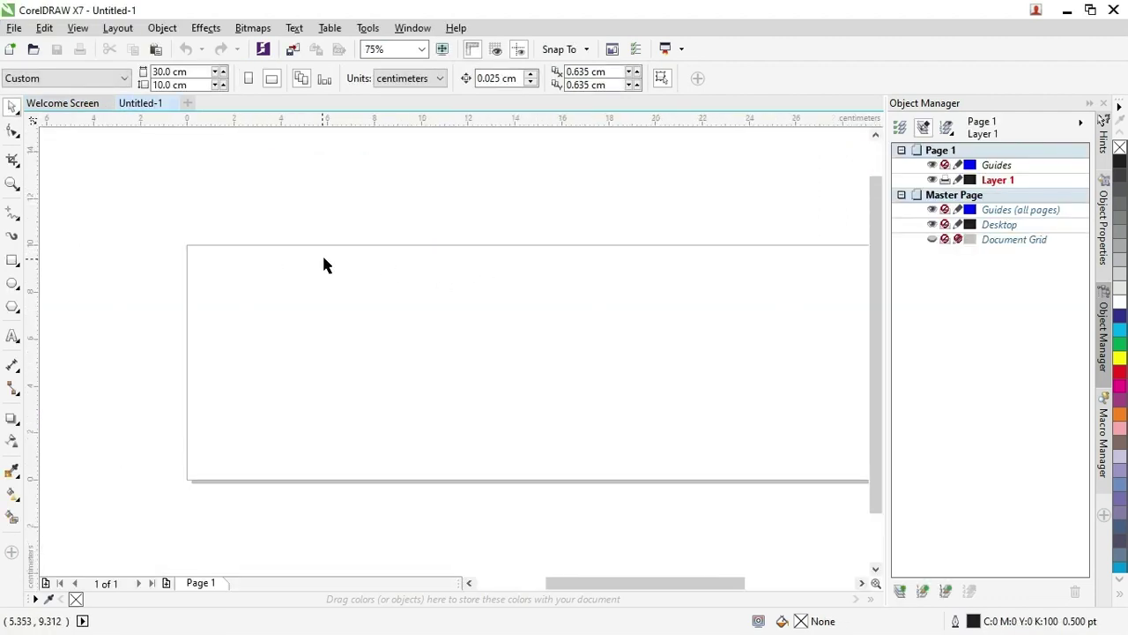
Add a 30 x 10 cm rectangle that exactly covers the page, leaving it deselected
click(282, 251)
drag(630, 580, 640, 579)
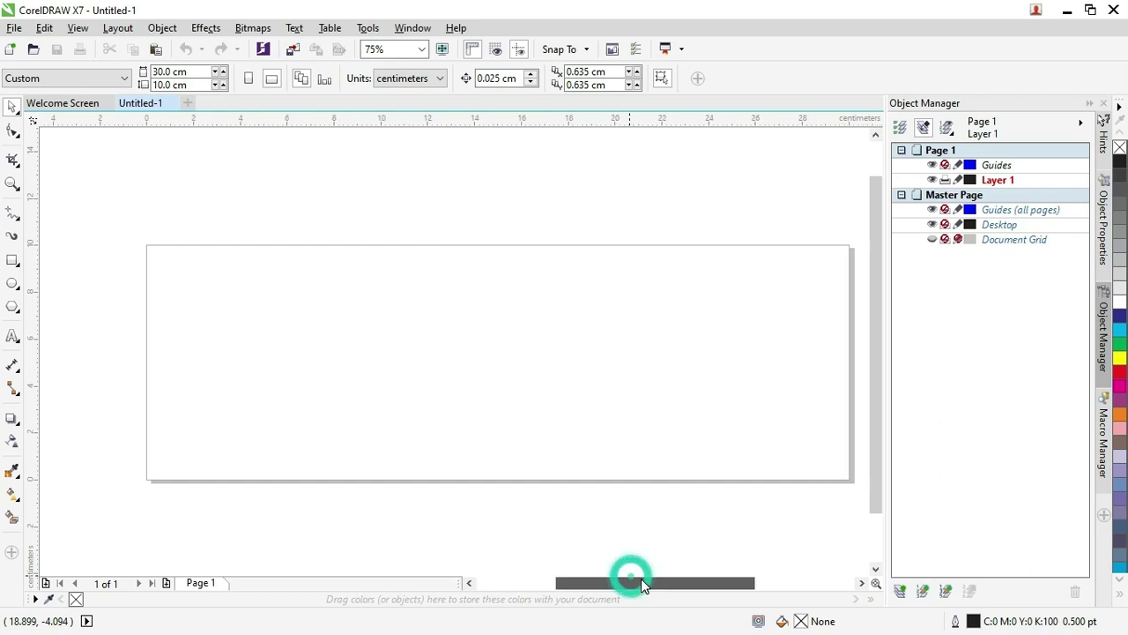
double_click(15, 261)
click(14, 110)
click(327, 182)
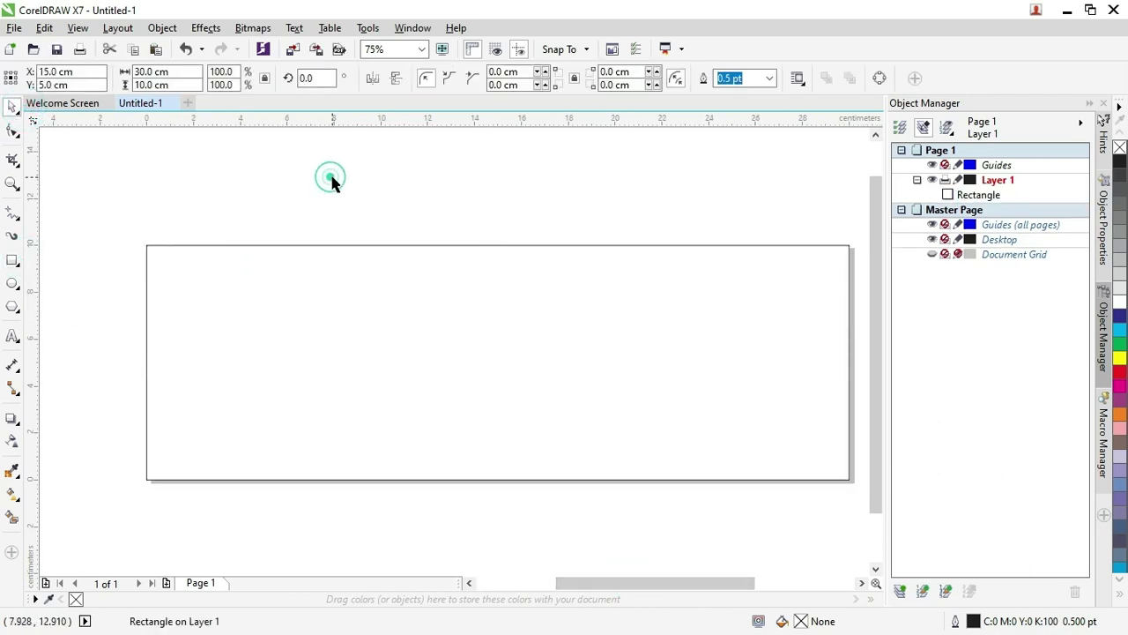
Apply a one-step inner contour with an offset of about 0.177 cm to the page-sized rectangle
scroll(433, 247, up, 1)
scroll(421, 241, down, 3)
click(420, 238)
scroll(422, 236, up, 2)
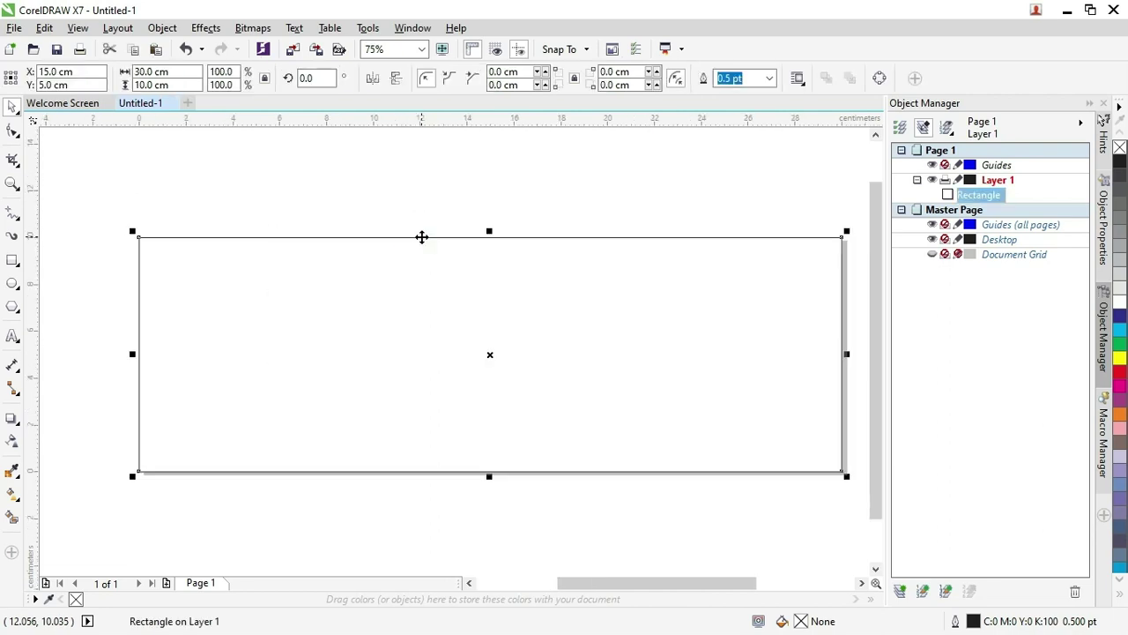
click(16, 262)
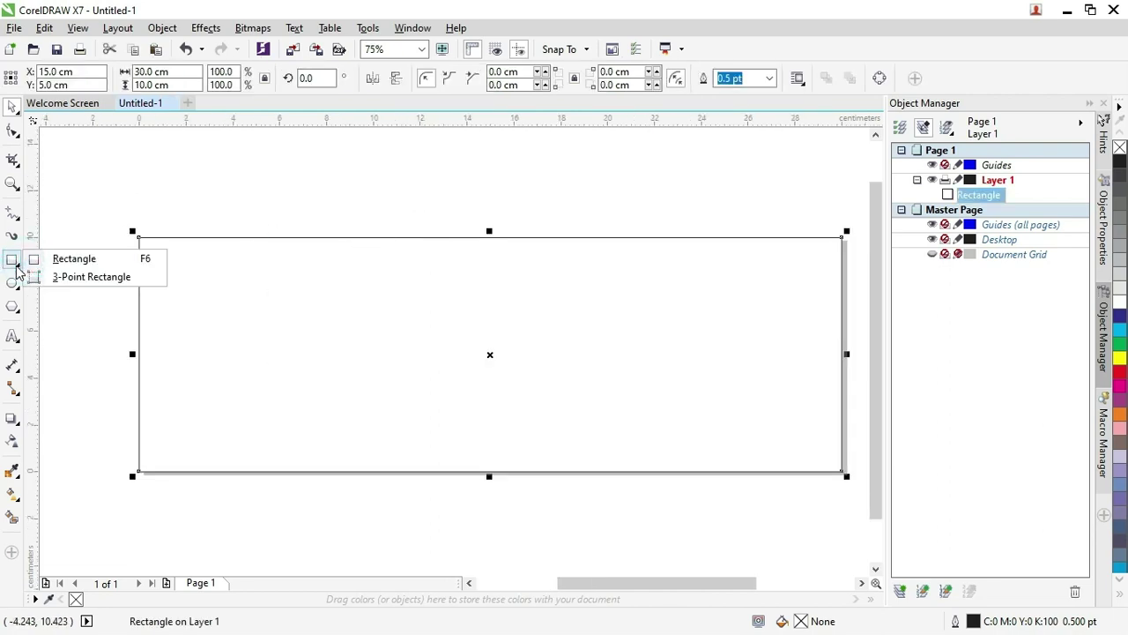
mouse_move(12, 418)
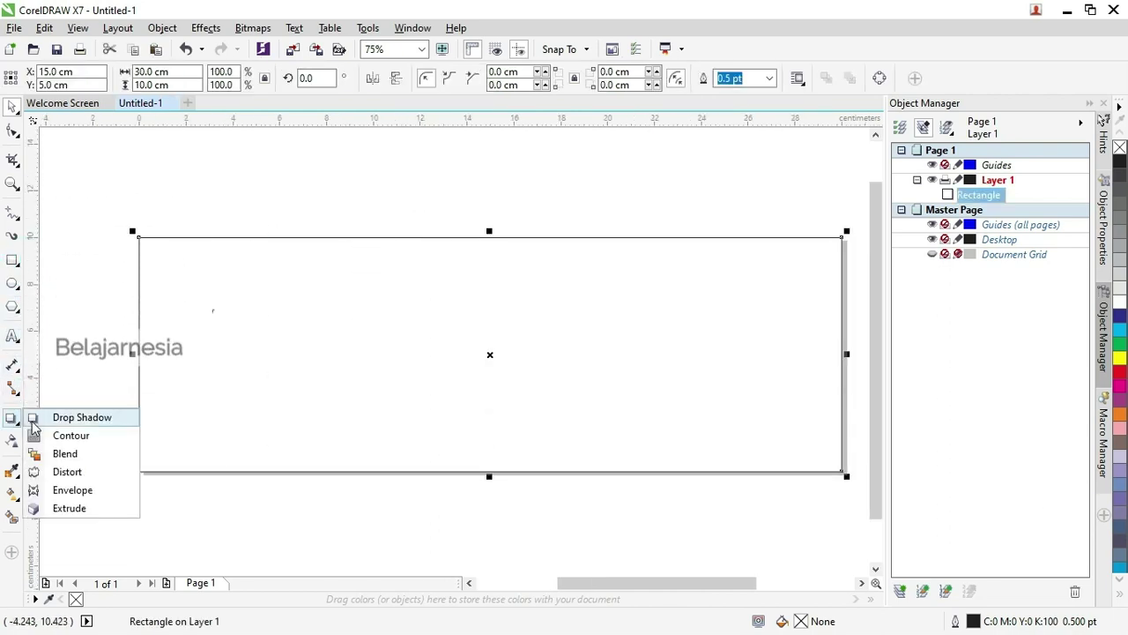
click(55, 435)
mouse_move(266, 240)
mouse_down()
mouse_move(267, 256)
mouse_move(270, 247)
mouse_up()
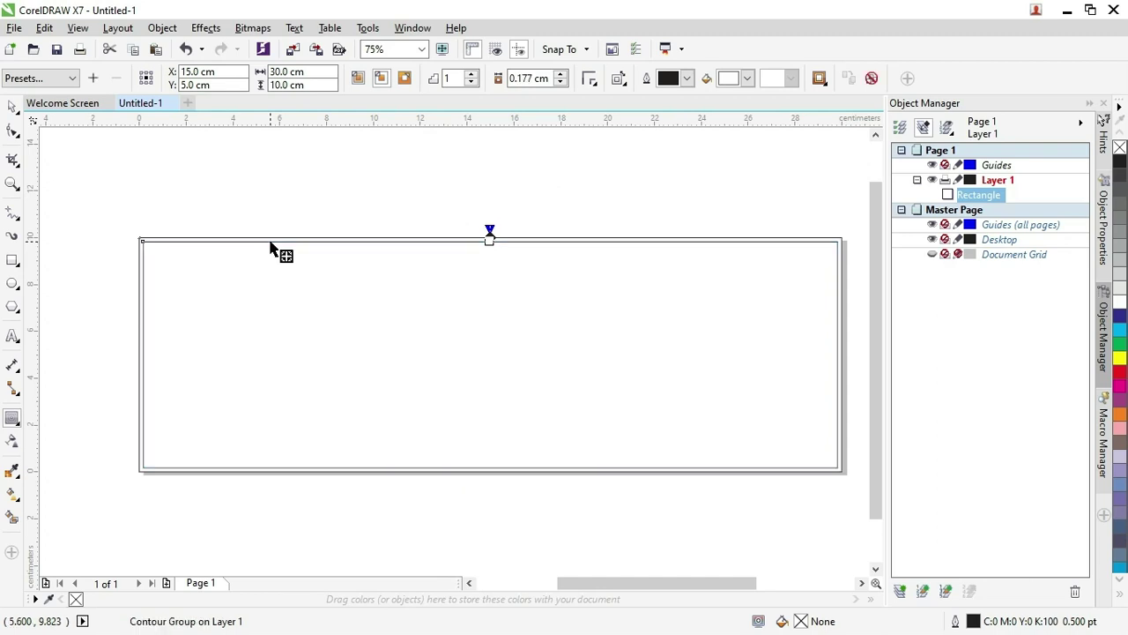
Break the contour group apart into two separate rectangles
scroll(257, 239, up, 3)
scroll(247, 236, down, 3)
scroll(247, 237, up, 1)
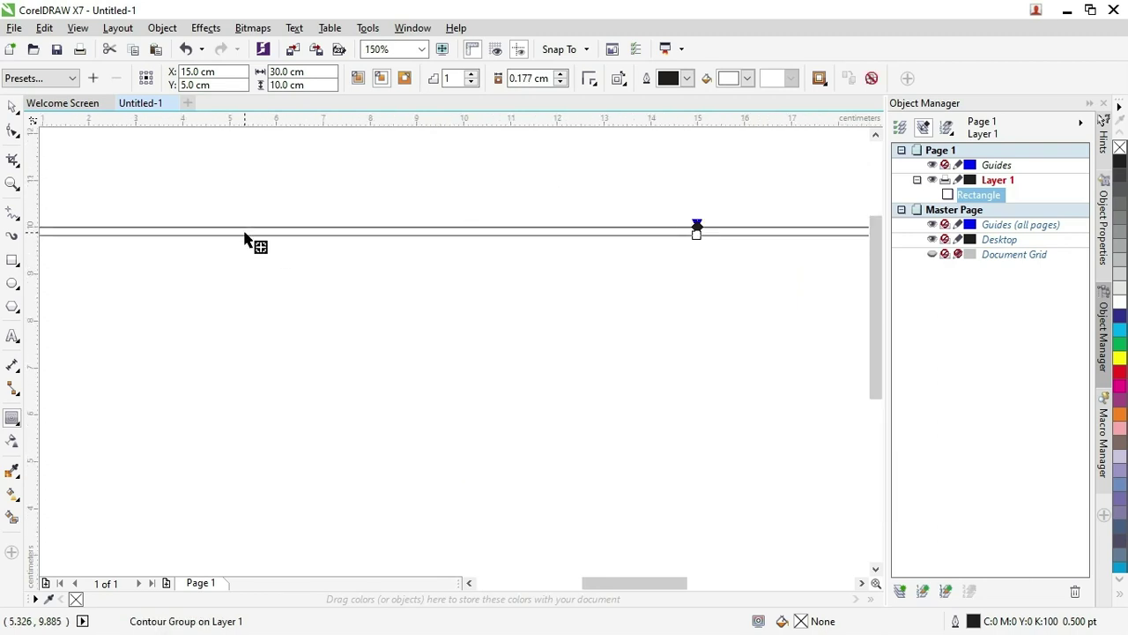
right_click(246, 236)
click(222, 241)
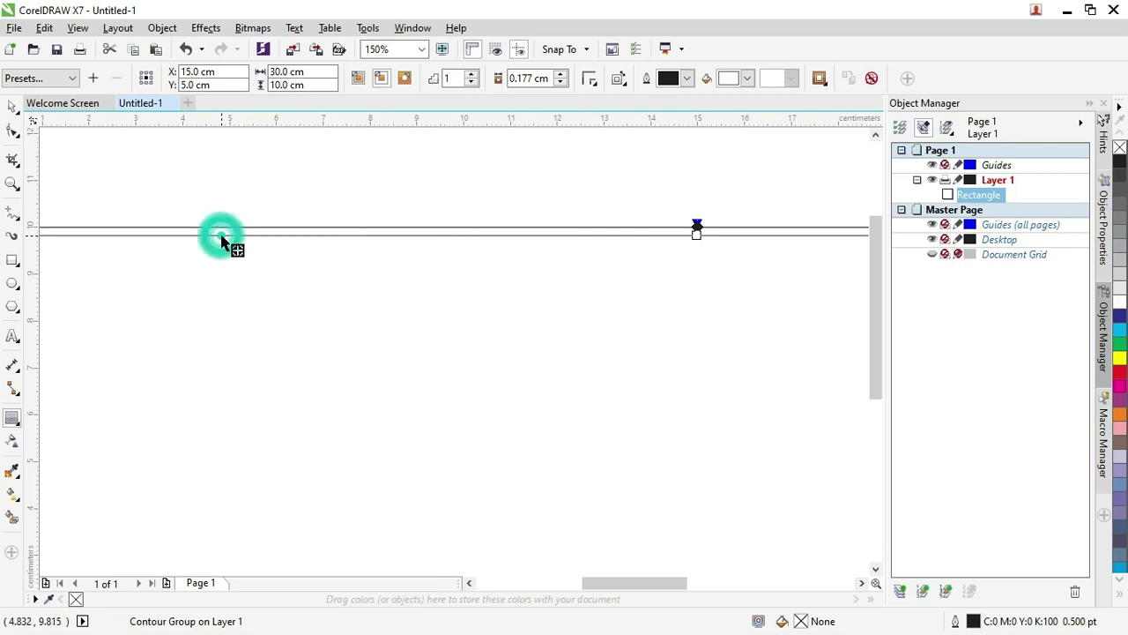
right_click(221, 241)
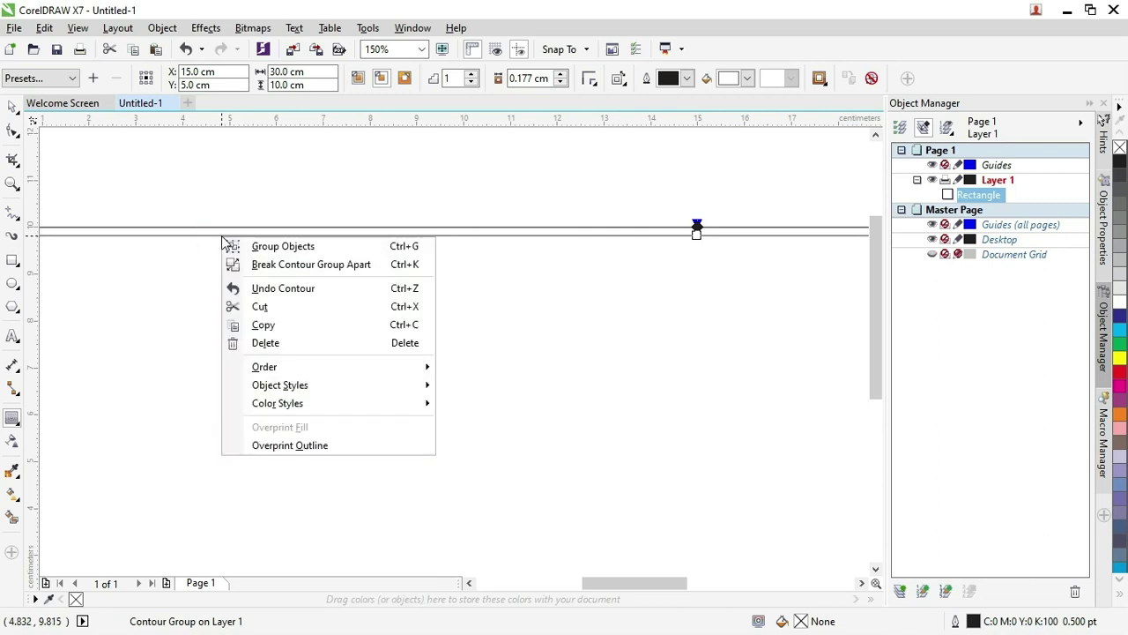
click(284, 265)
click(168, 141)
scroll(319, 214, down, 5)
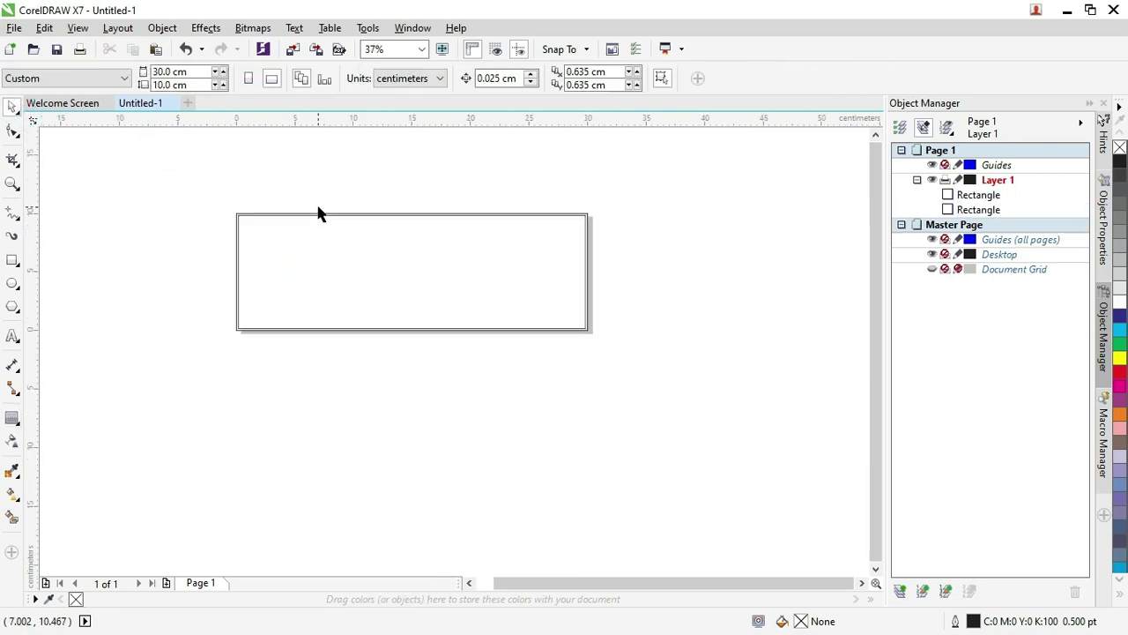
Fill the outer, page-sized rectangle with light grey
click(314, 216)
scroll(302, 211, up, 5)
click(302, 212)
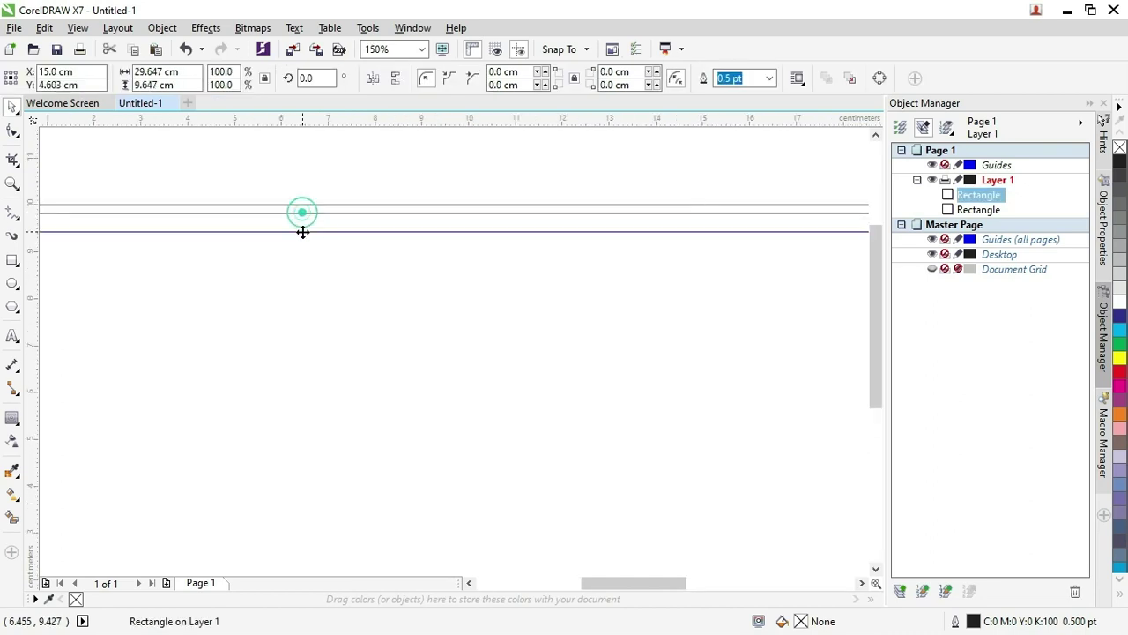
click(310, 203)
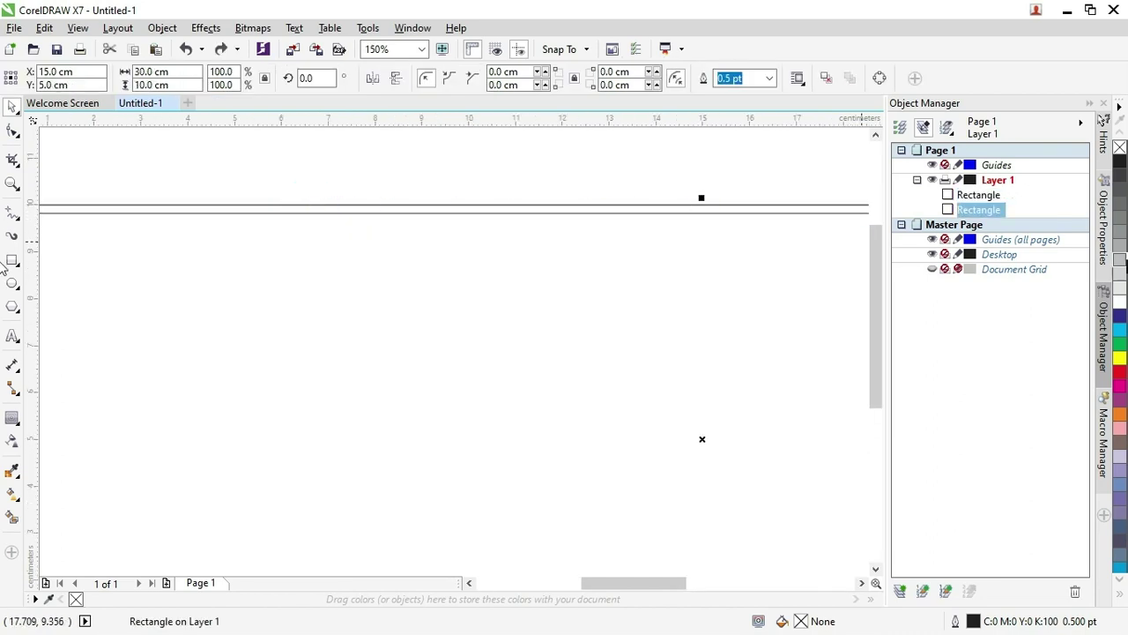
click(1120, 276)
click(741, 168)
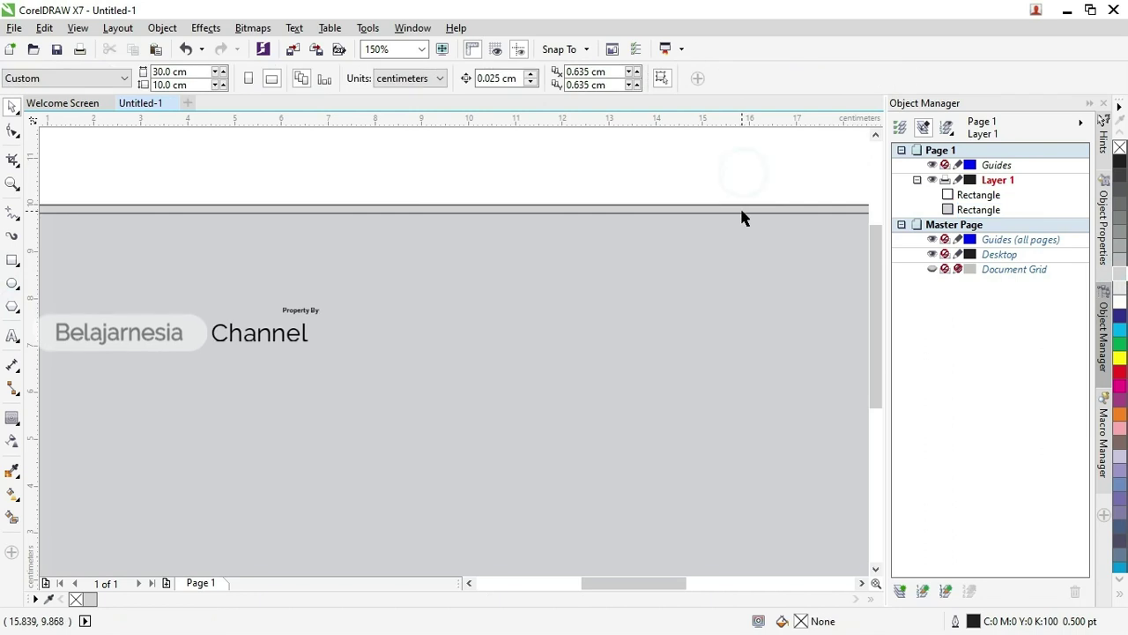
Fill the inner rectangle with white
click(742, 212)
click(1121, 298)
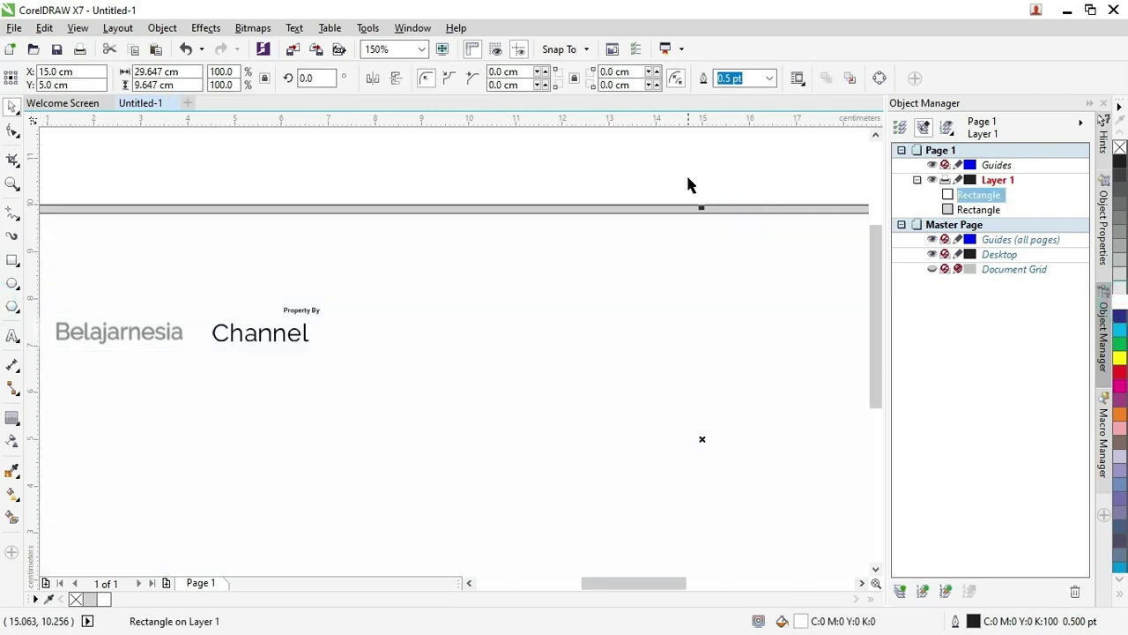
click(686, 173)
Remove the outlines from both rectangles and collapse the Object Manager docker
scroll(590, 186, down, 4)
drag(396, 151, 798, 331)
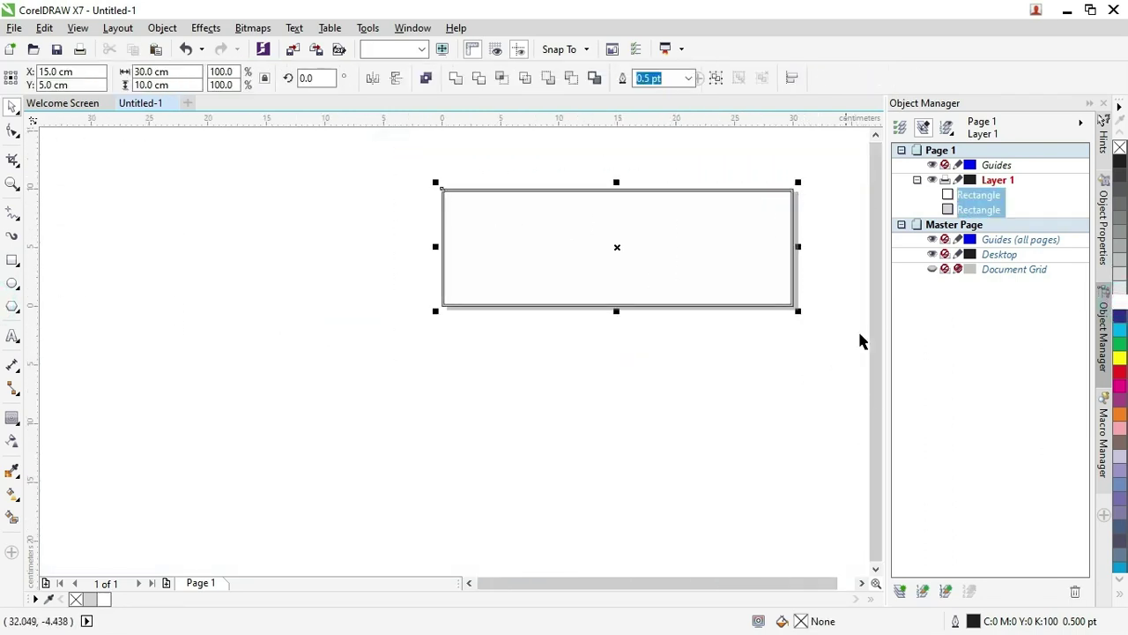
scroll(732, 192, up, 4)
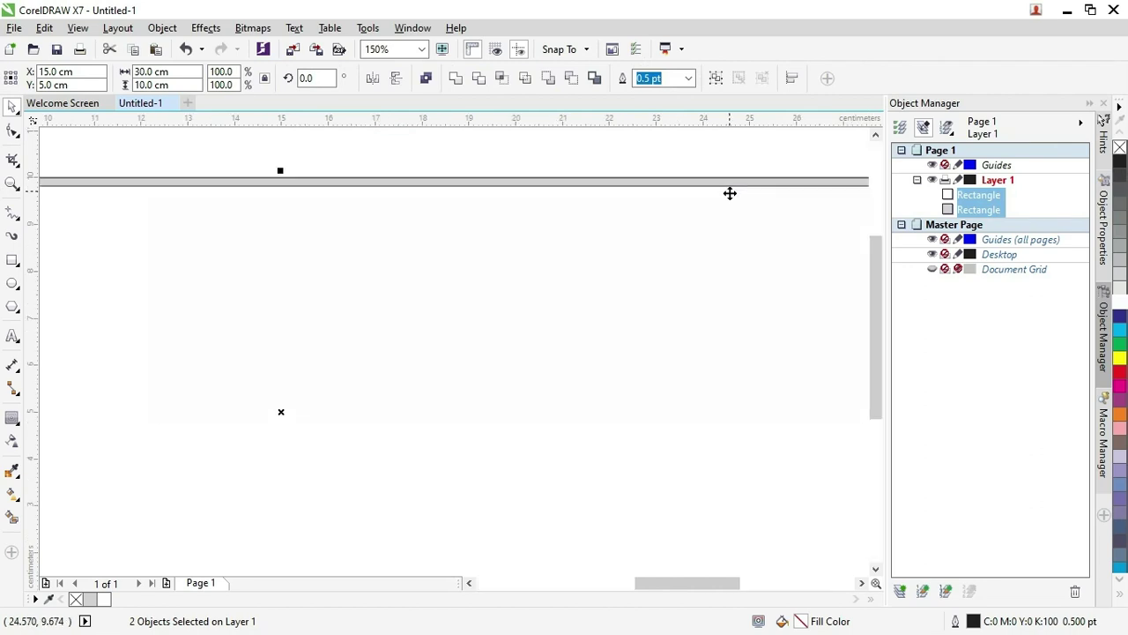
scroll(730, 192, down, 4)
scroll(750, 191, up, 4)
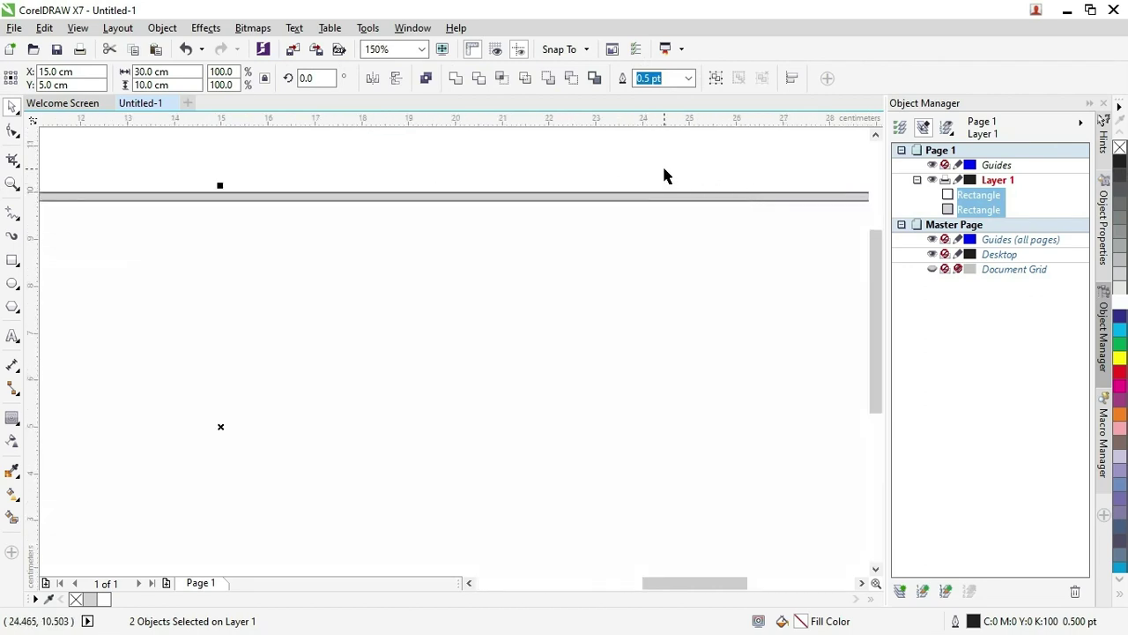
right_click(1121, 152)
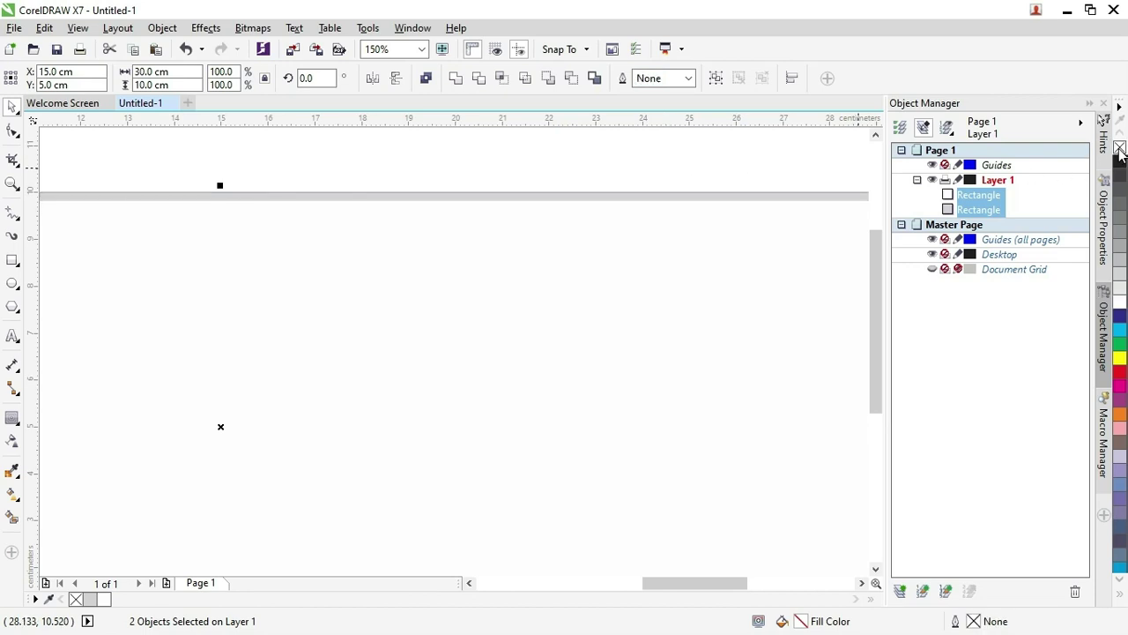
click(688, 165)
scroll(574, 183, down, 4)
scroll(610, 181, up, 2)
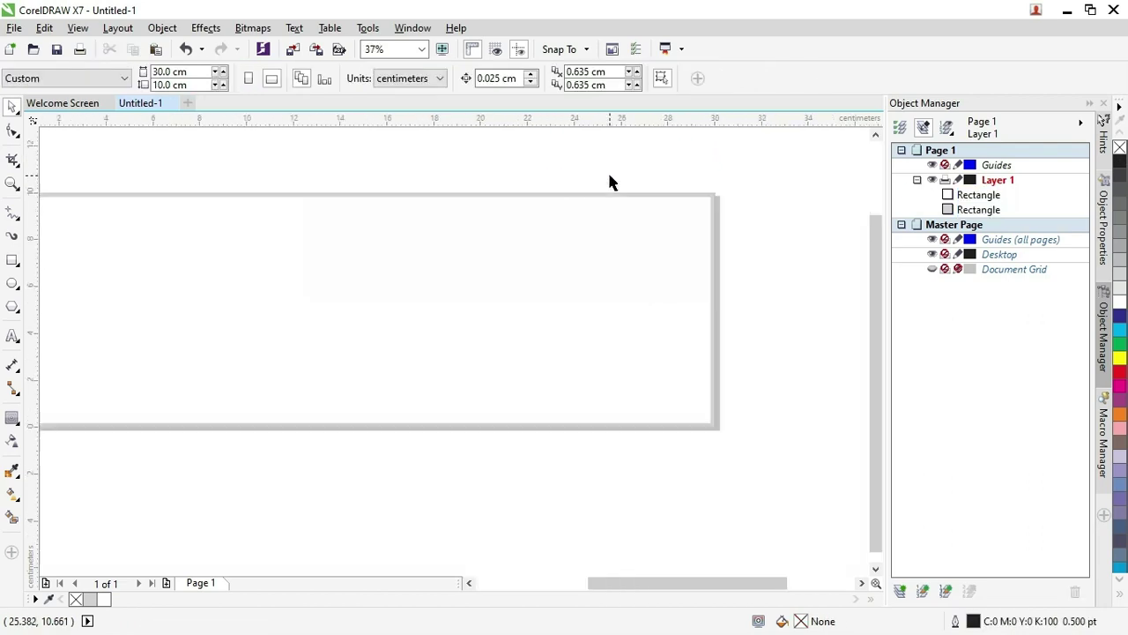
click(1090, 104)
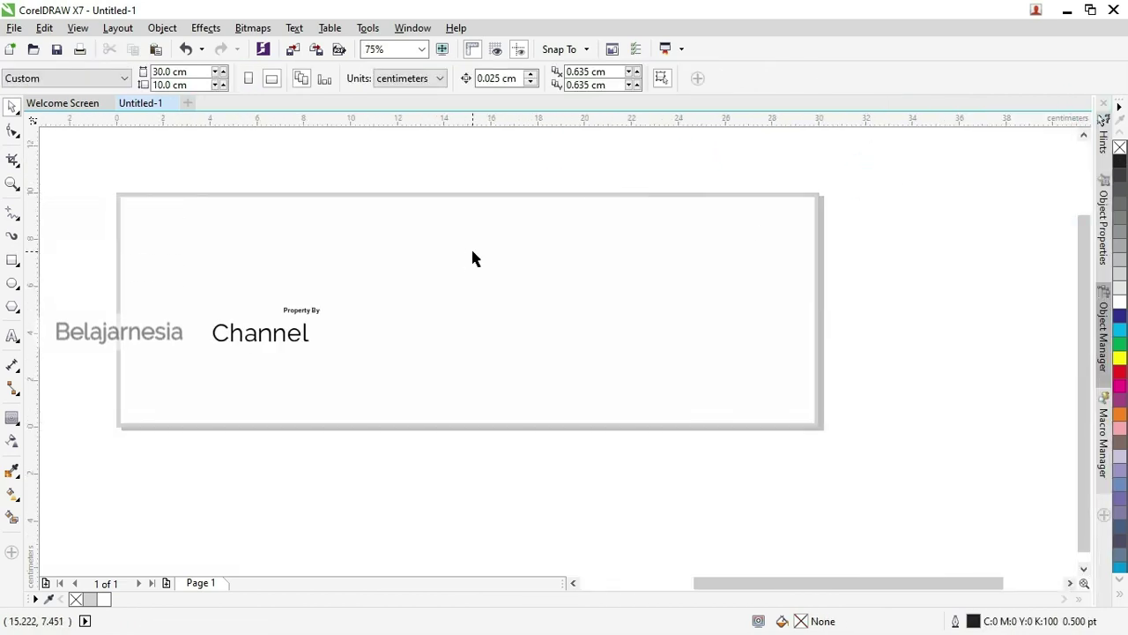
click(896, 252)
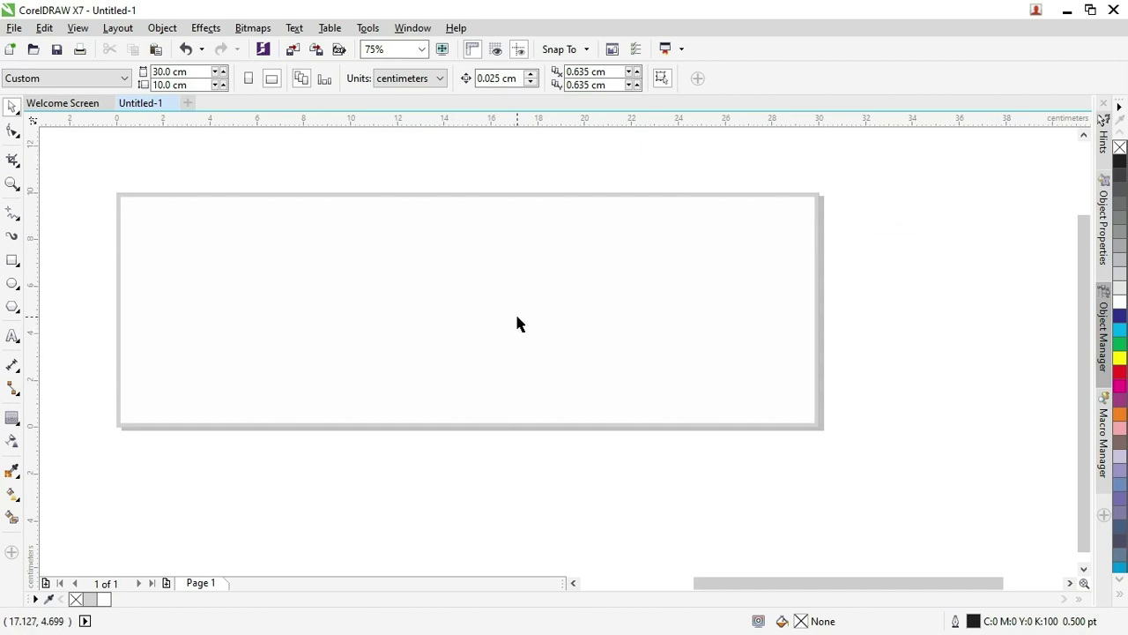
Switch to the Gambar folder in File Explorer and try to bring its five PSD images into CorelDRAW
key(alt+Tab)
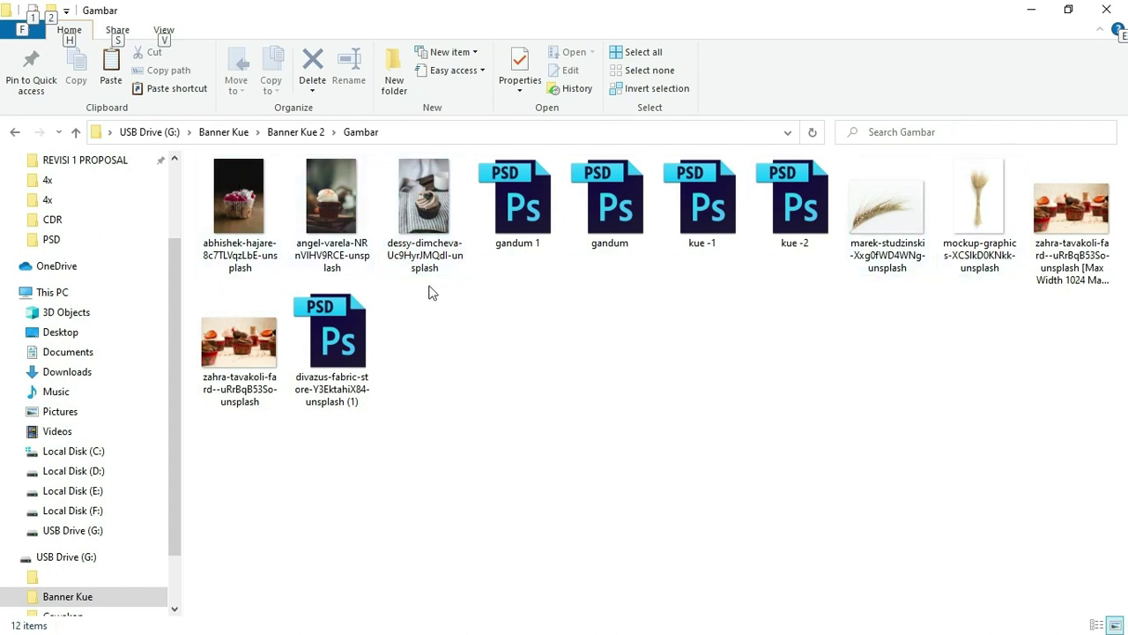
click(516, 221)
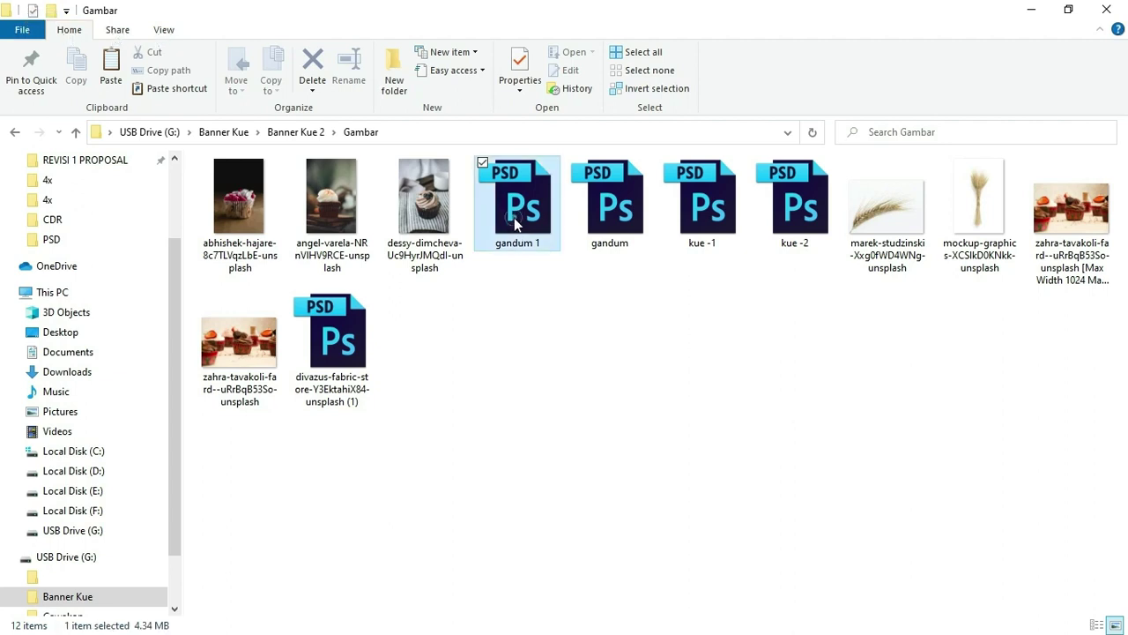
ctrl+click(610, 207)
ctrl+click(703, 207)
ctrl+click(795, 207)
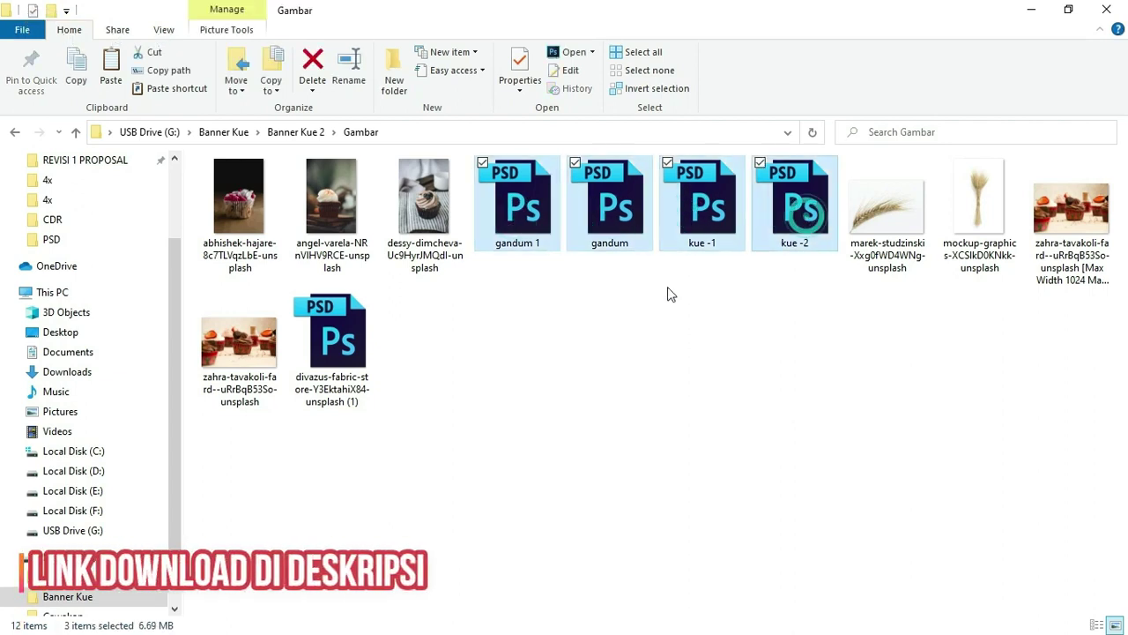
ctrl+click(362, 329)
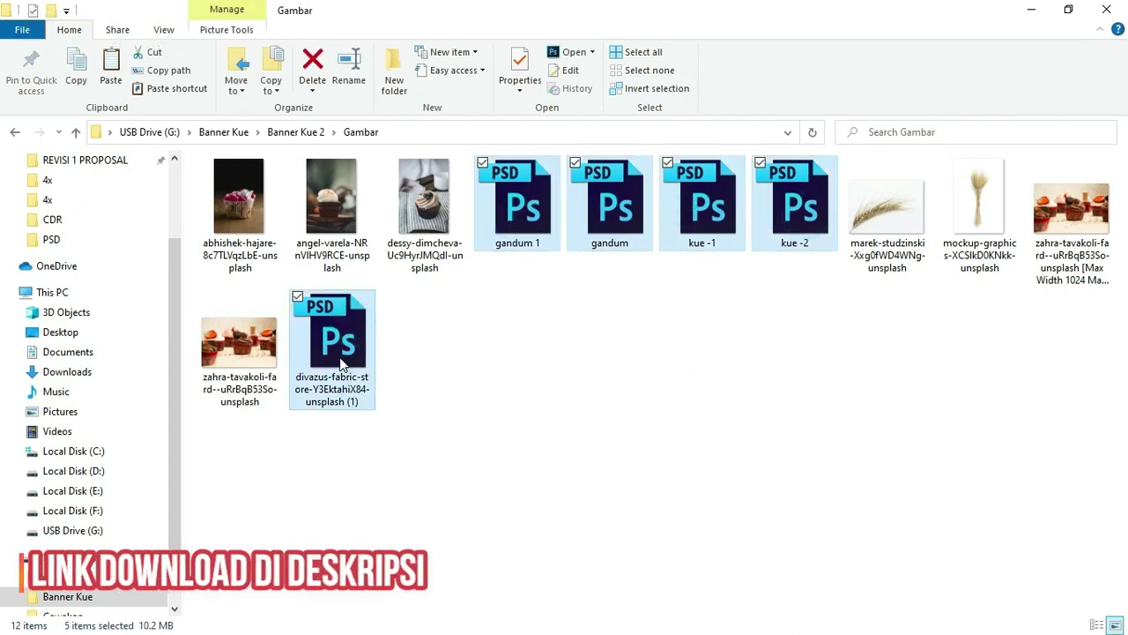
drag(342, 363, 462, 388)
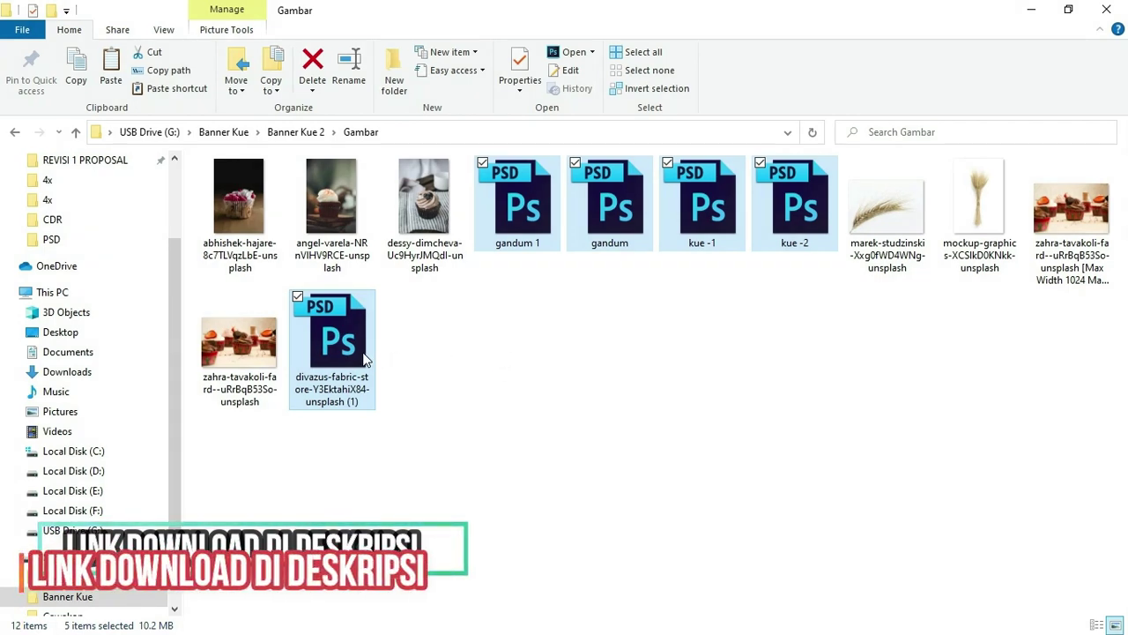
click(778, 415)
key(alt)
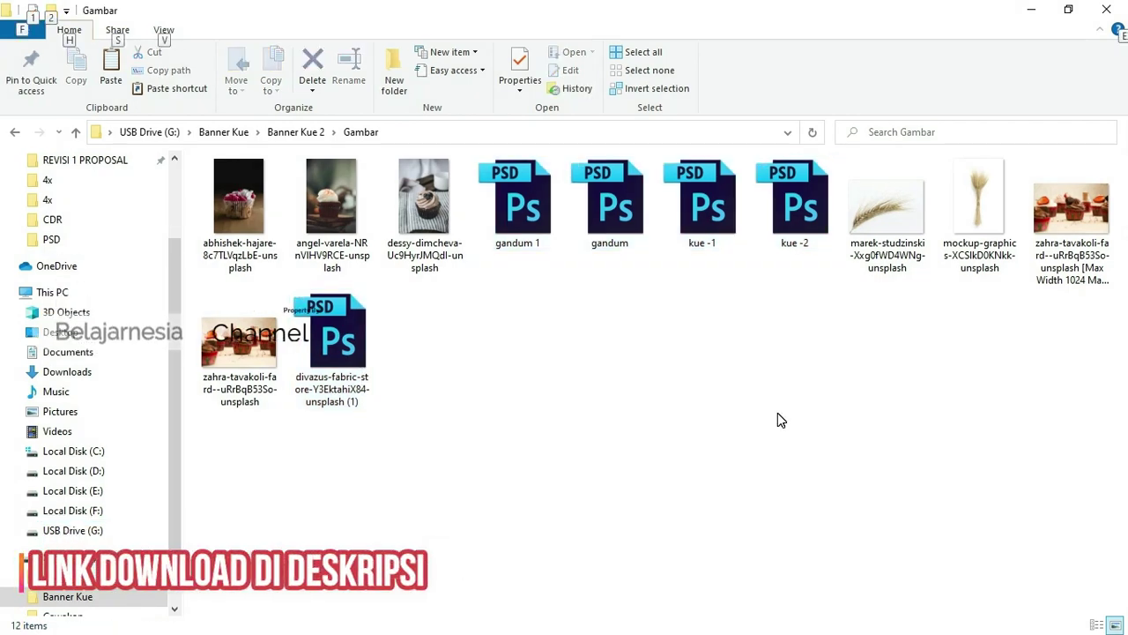
Import the PSD files gandum 1, gandum, kue -1, kue -2 and divazus-fabric-store from the Gambar folder onto the CorelDRAW page
click(516, 229)
ctrl+click(577, 214)
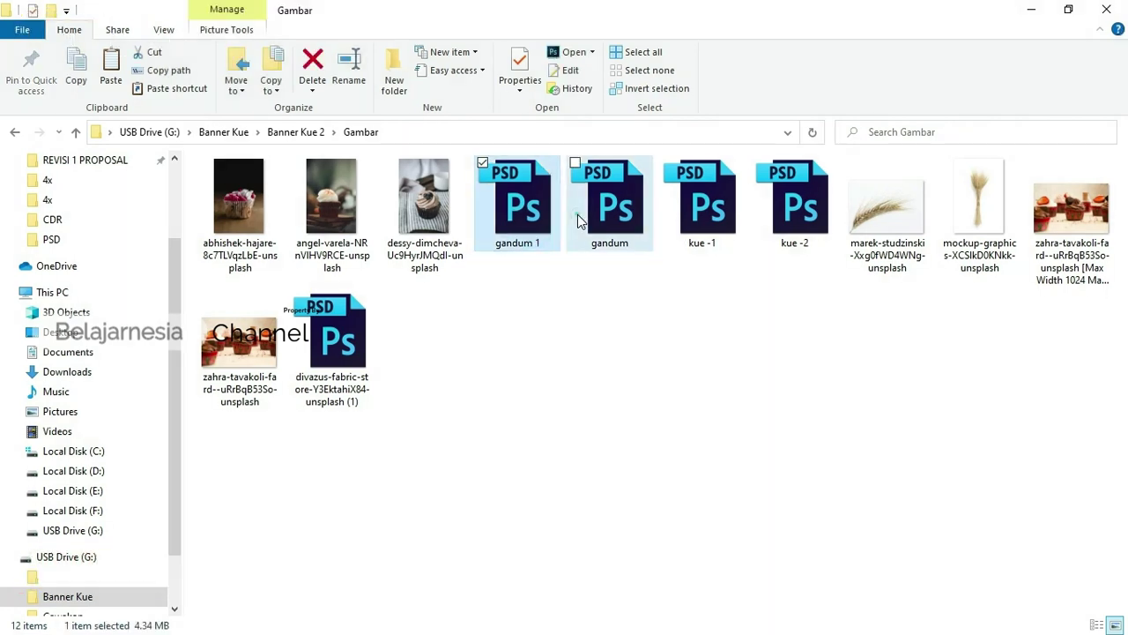
ctrl+click(702, 212)
ctrl+click(790, 211)
ctrl+click(352, 318)
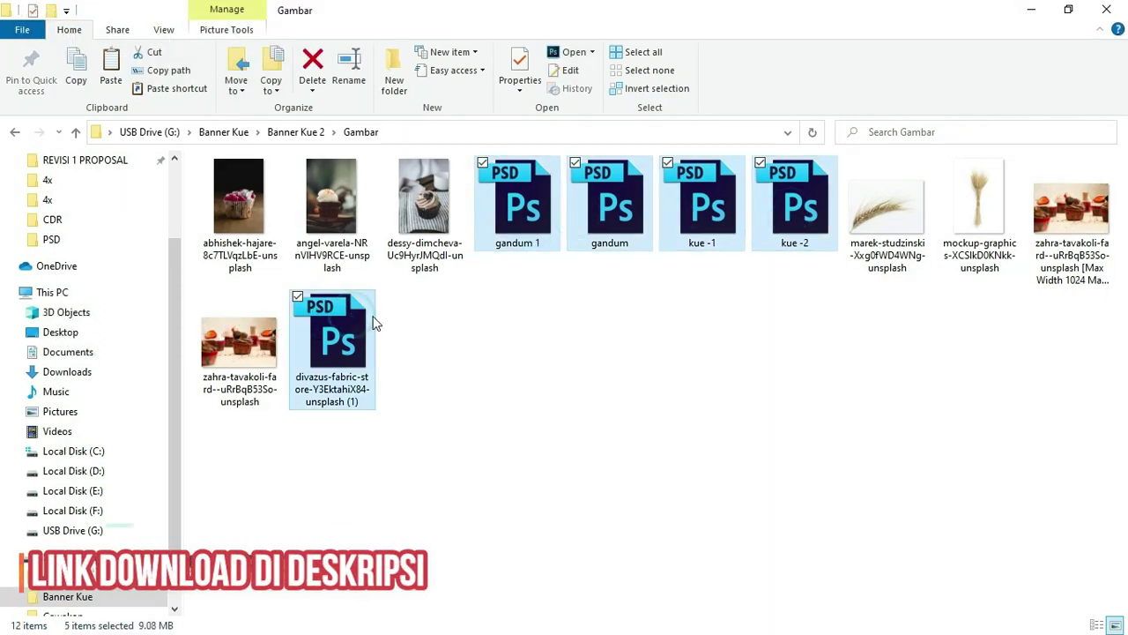
drag(373, 316, 423, 300)
key(alt+Tab)
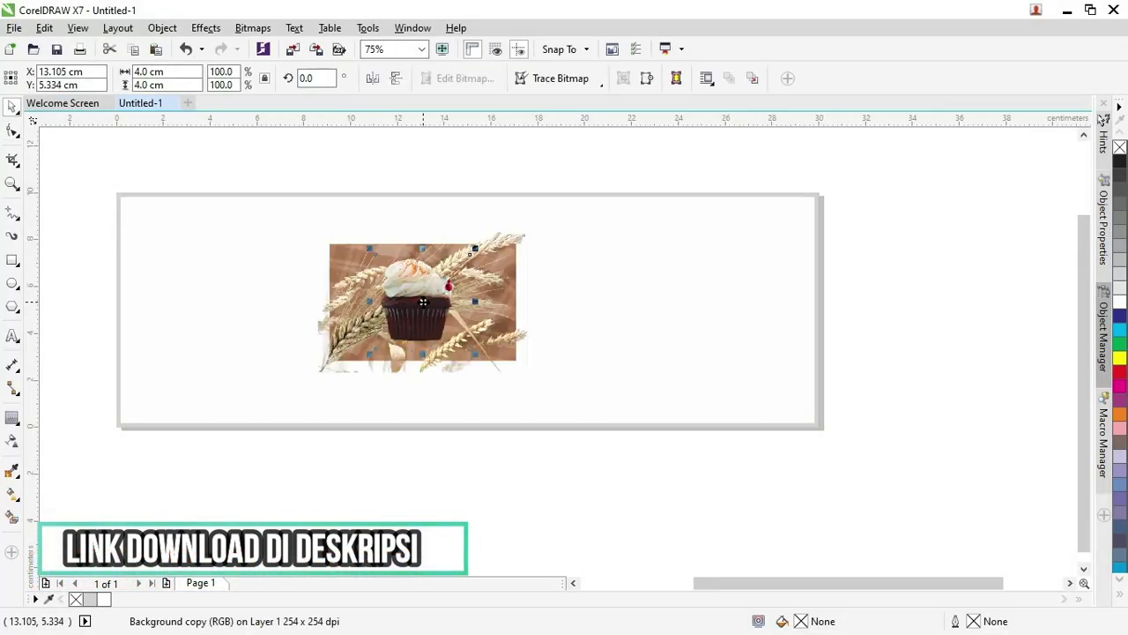
Move the five imported images together off the page to its lower left and deselect them
scroll(424, 302, down, 2)
drag(328, 202, 244, 401)
scroll(345, 341, down, 2)
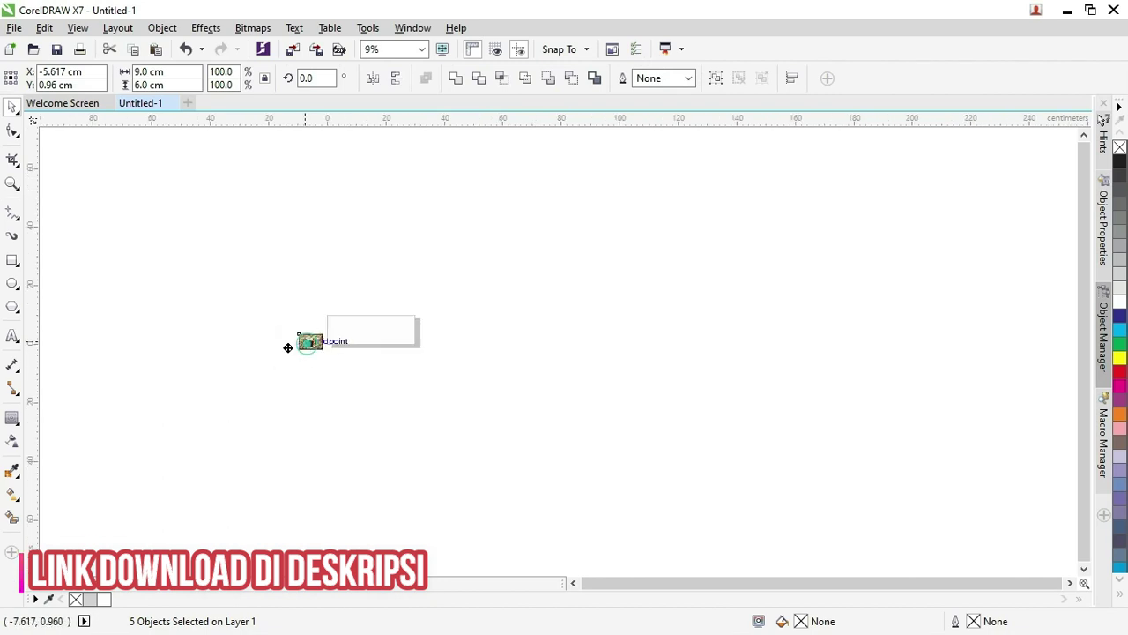
click(326, 315)
scroll(325, 313, up, 3)
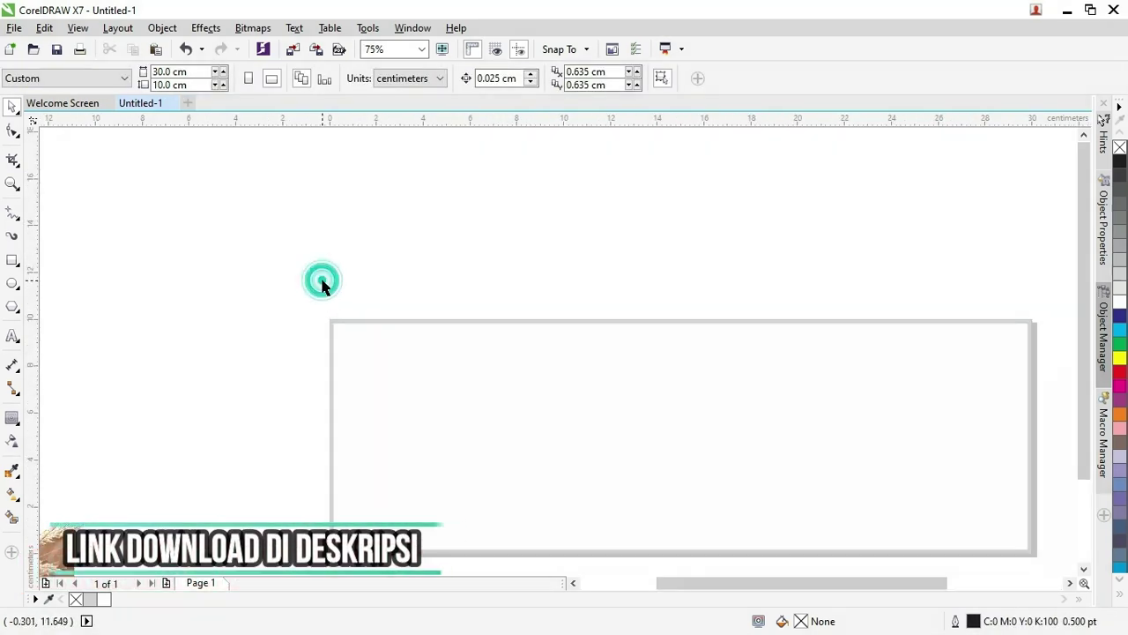
scroll(322, 282, down, 1)
Switch to the untitled Notepad file and copy all of its banner text
key(alt+Tab)
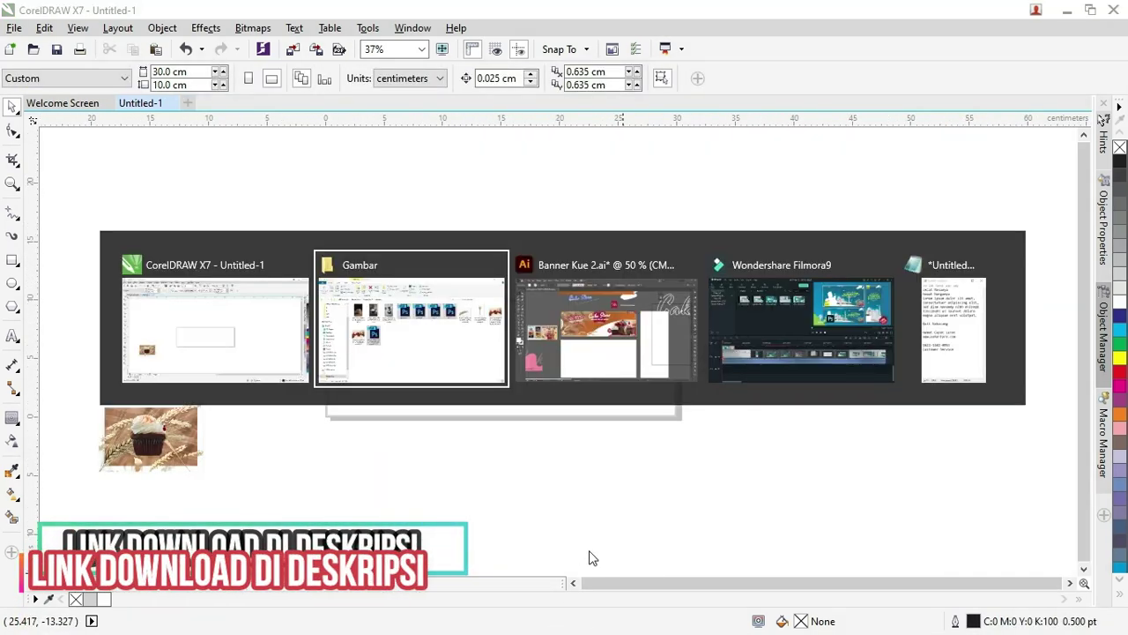
key(alt+Tab)
key(alt+Tab)
key(alt+Tab)
click(574, 320)
drag(602, 393, 429, 105)
right_click(476, 128)
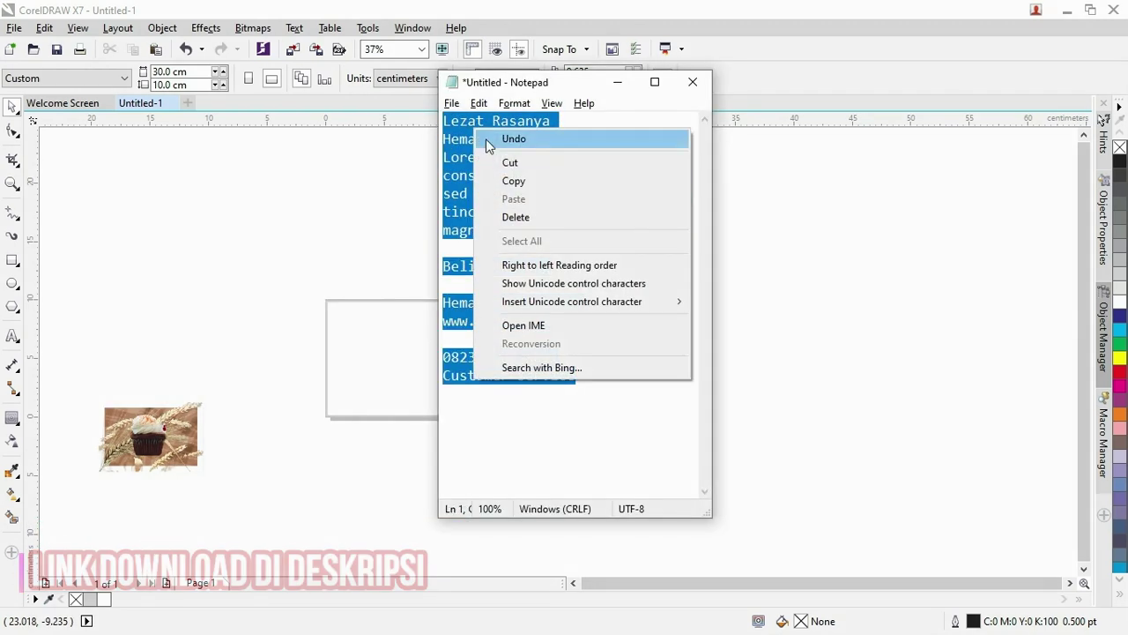
click(515, 181)
Paste the copied banner text into CorelDRAW as artistic text to the left of the page
click(12, 108)
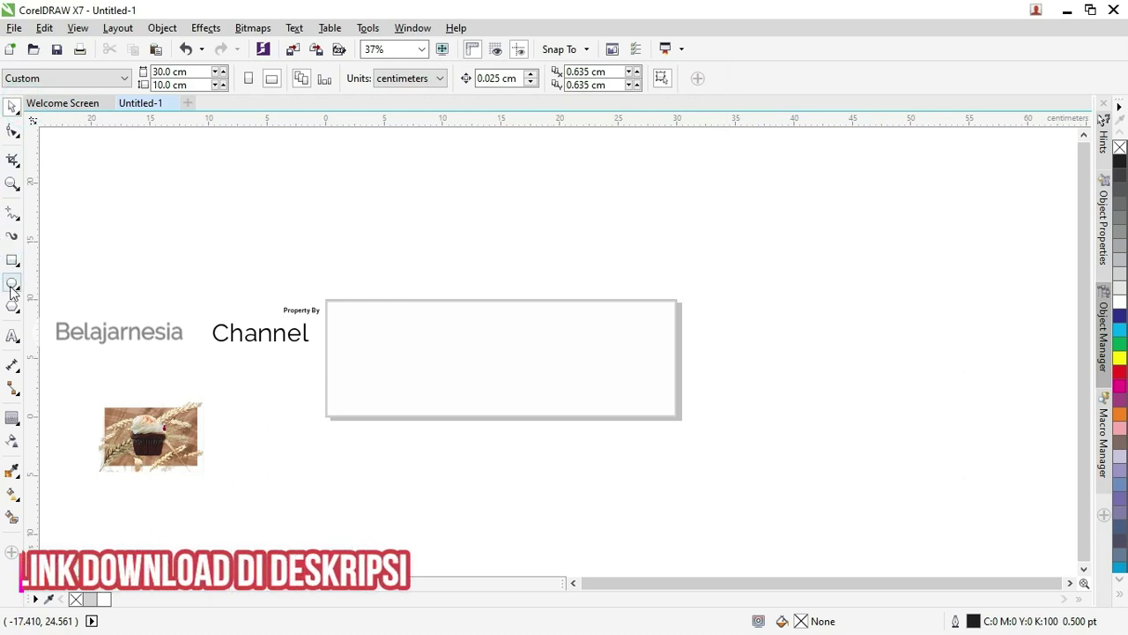
click(13, 335)
scroll(250, 240, down, 2)
click(126, 260)
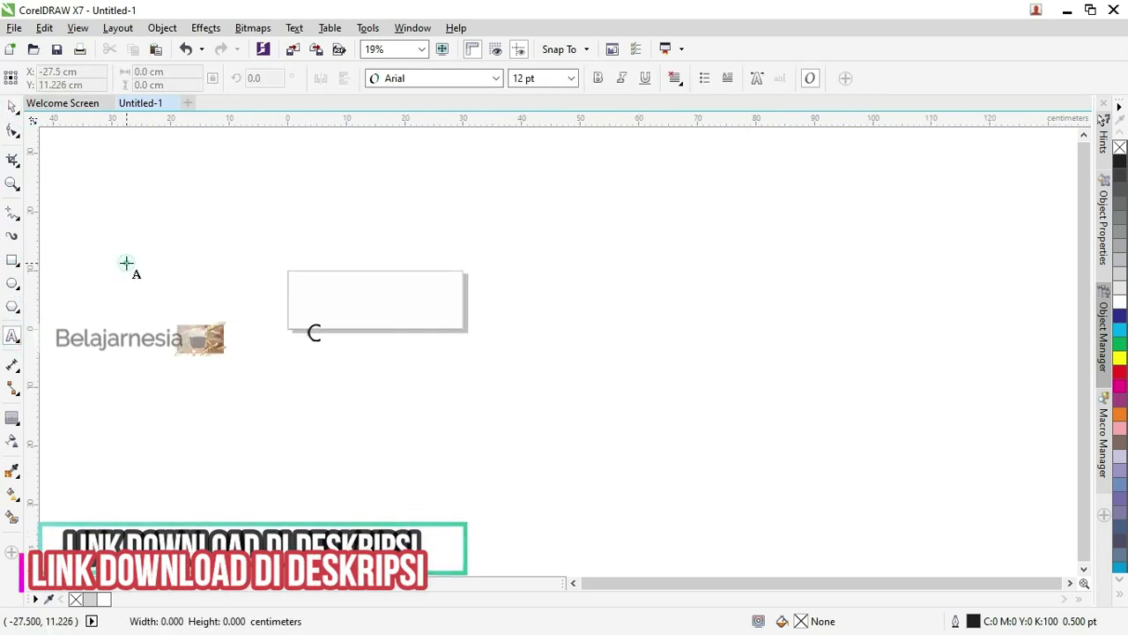
key(ctrl+v)
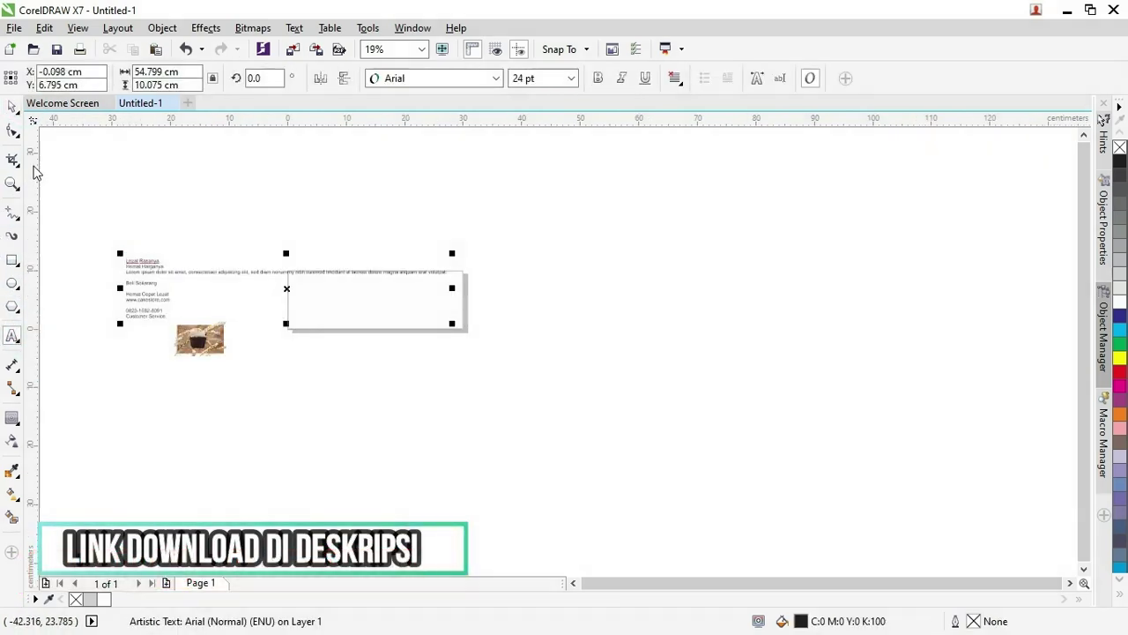
Try narrowing the pasted artistic text block from its right side, and undo the resize
click(13, 107)
drag(451, 288, 226, 289)
key(ctrl+z)
scroll(132, 290, up, 4)
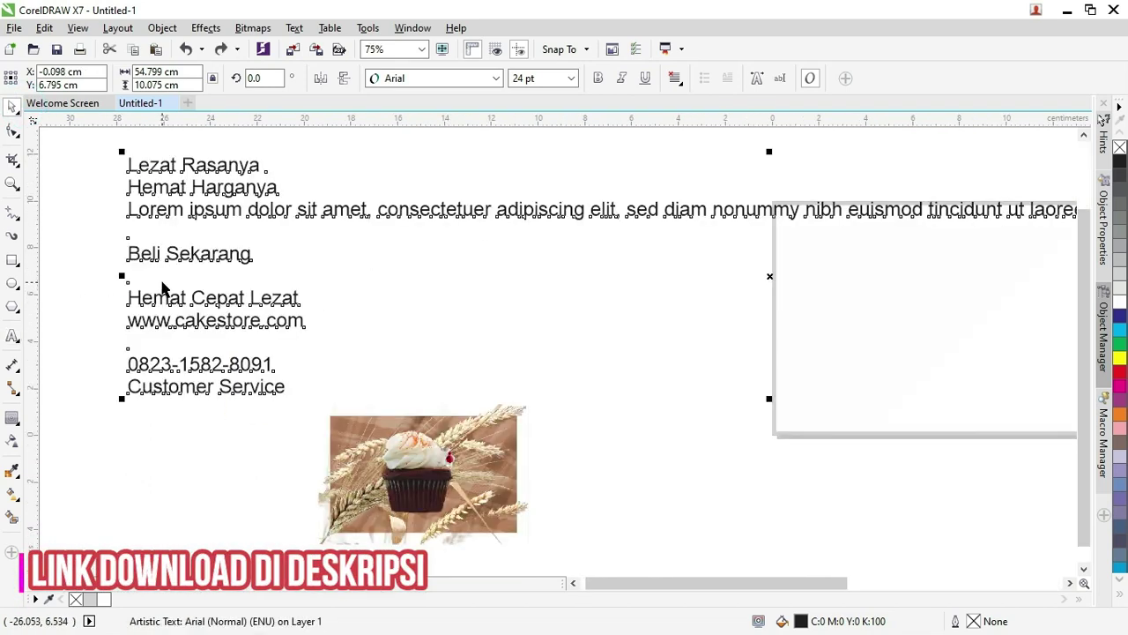
Move the artistic text block below the cake images, select all its text and remove it
scroll(158, 286, down, 3)
scroll(171, 288, up, 3)
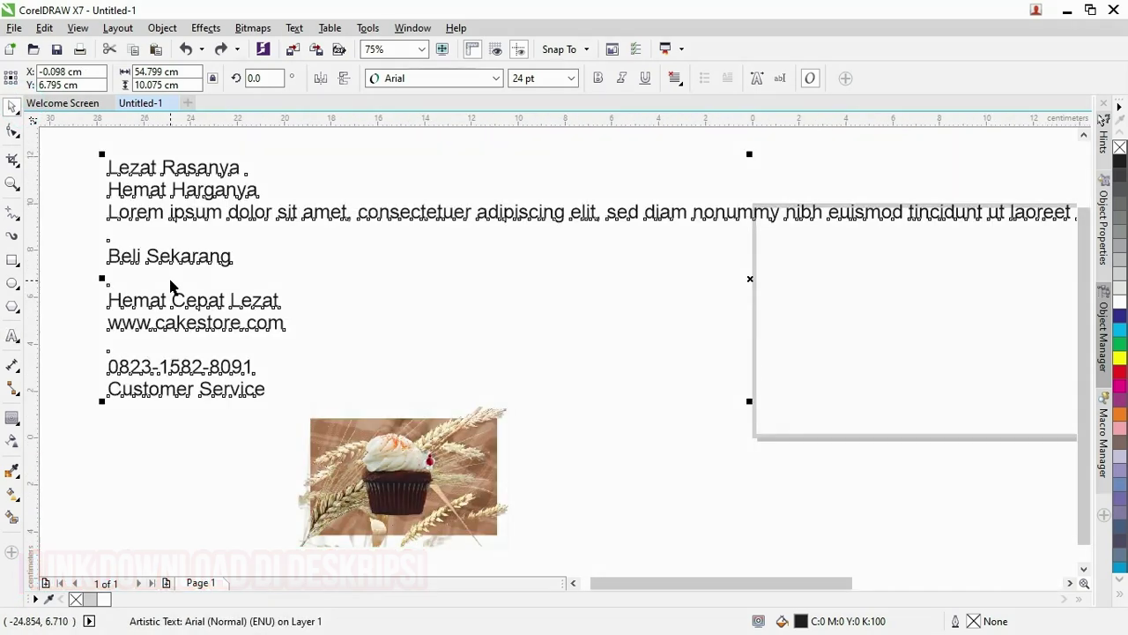
scroll(172, 287, down, 4)
drag(170, 284, 166, 407)
scroll(161, 353, up, 5)
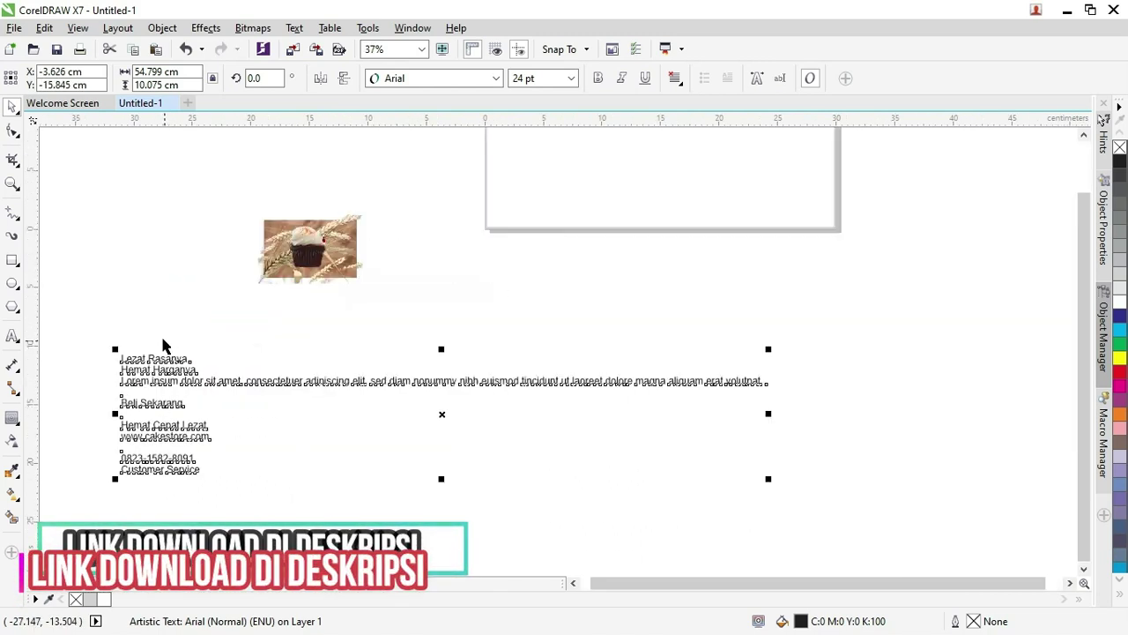
scroll(157, 360, down, 5)
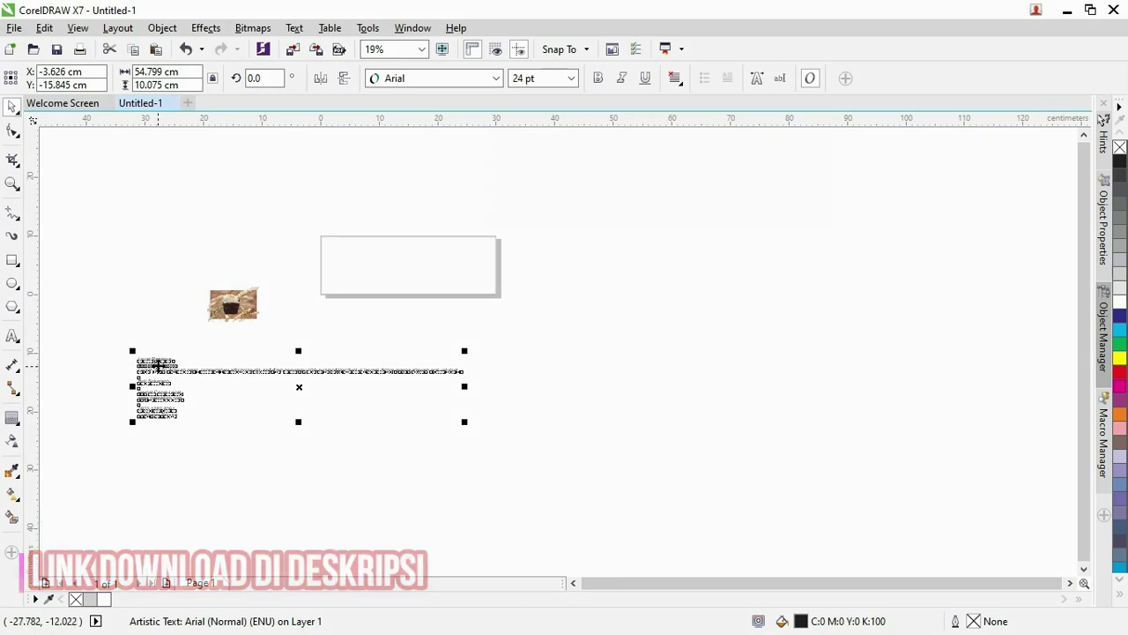
double_click(156, 365)
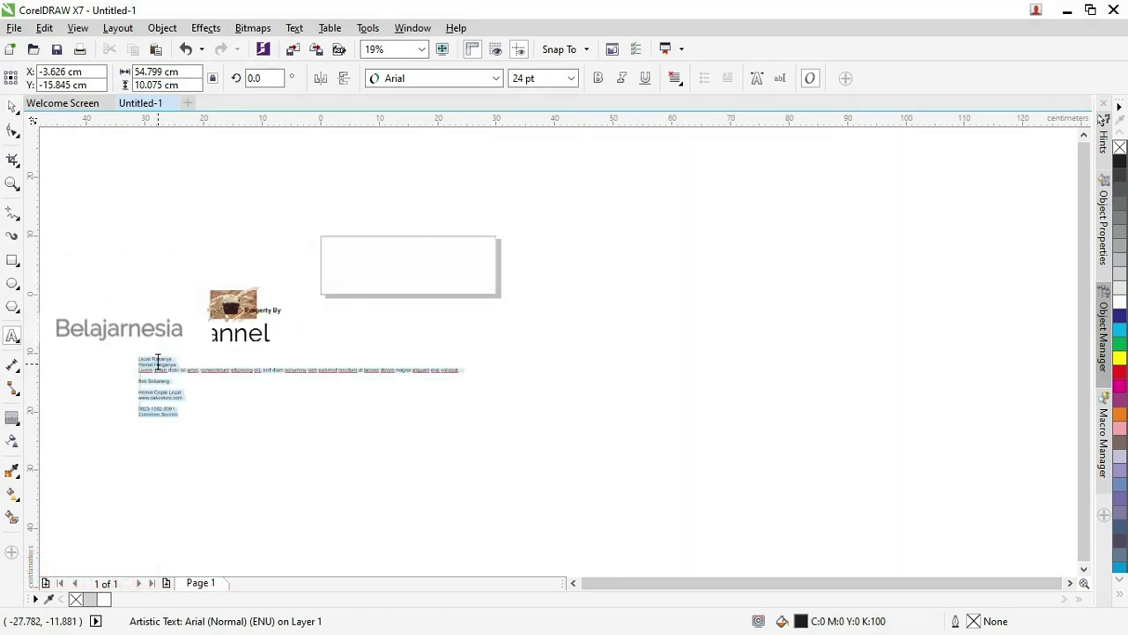
click(11, 106)
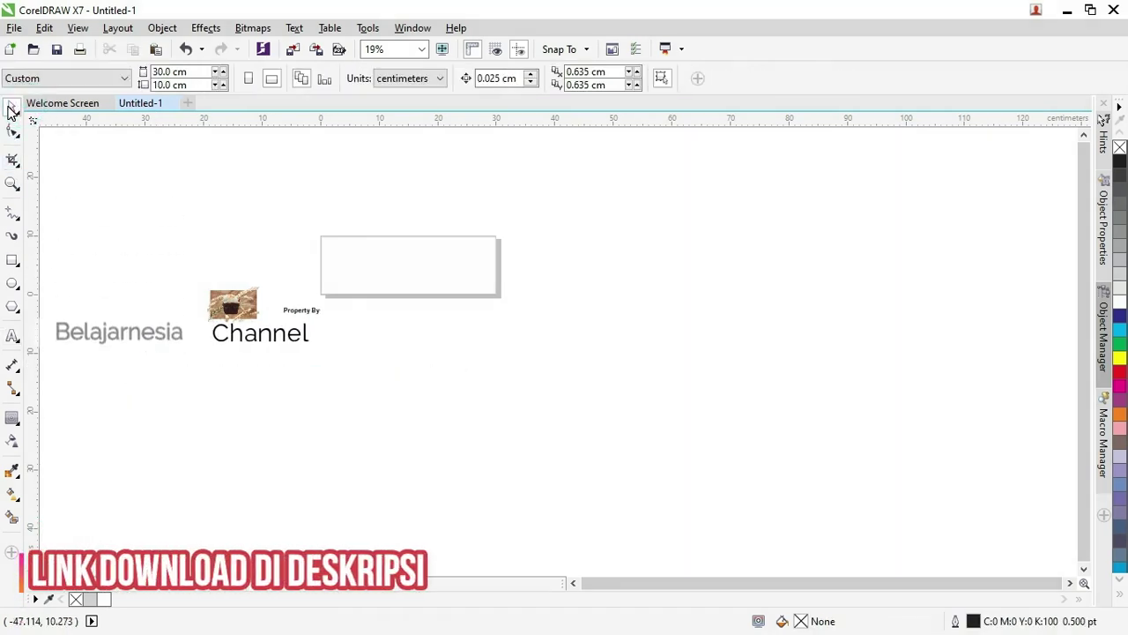
Create a paragraph text frame about 8.3 x 10.7 cm beside the cake images and paste the banner text into it
click(13, 336)
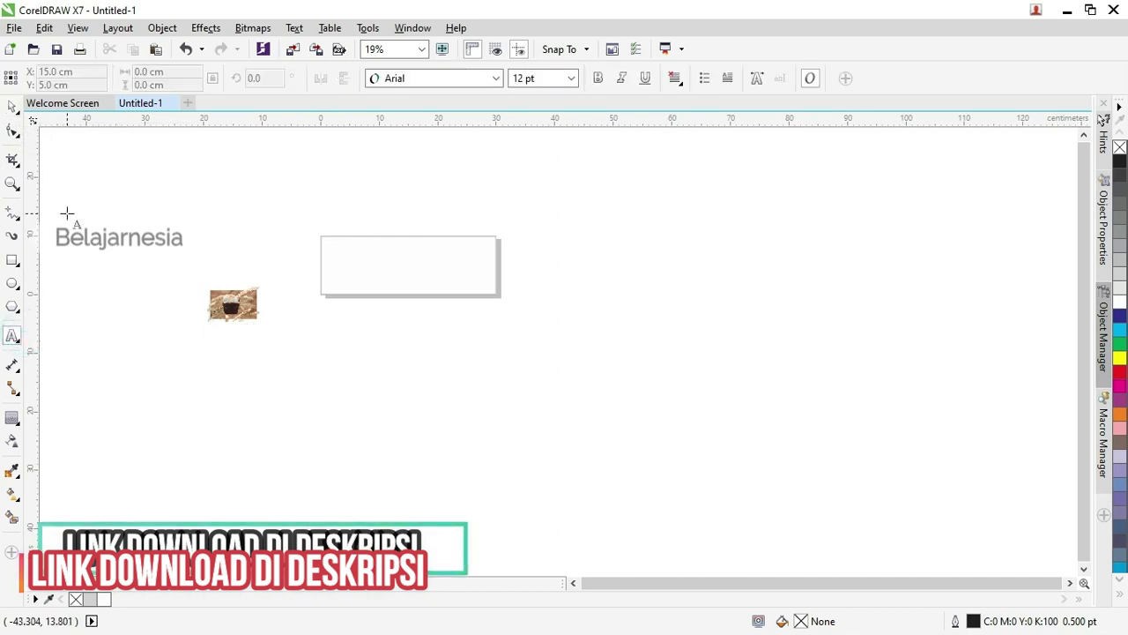
drag(67, 214, 193, 310)
click(12, 106)
scroll(204, 303, up, 2)
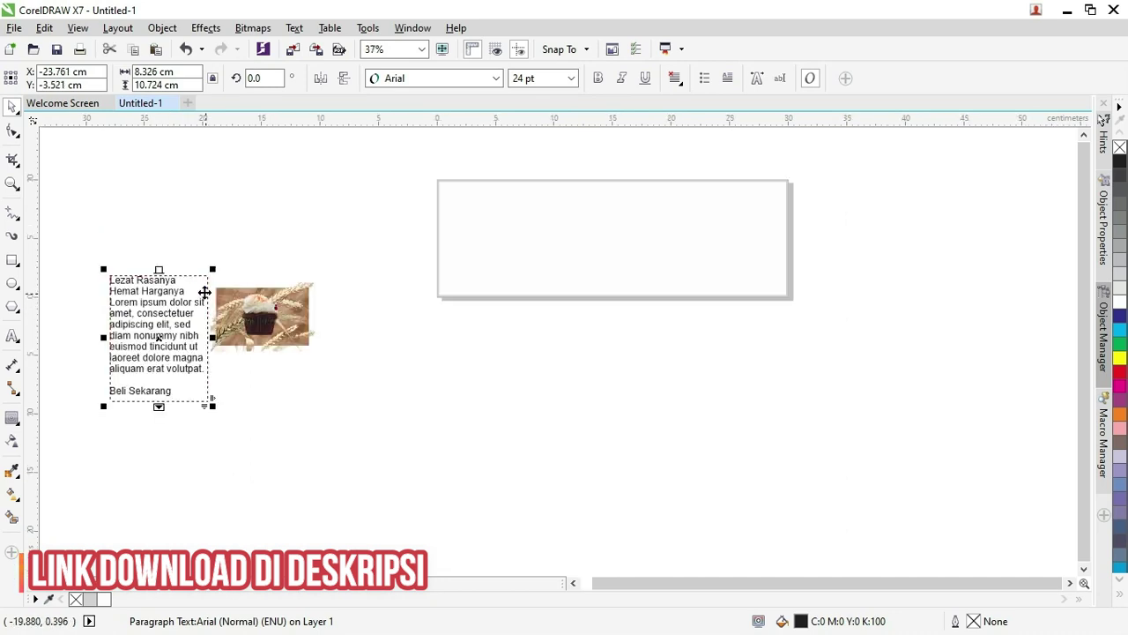
scroll(204, 292, down, 2)
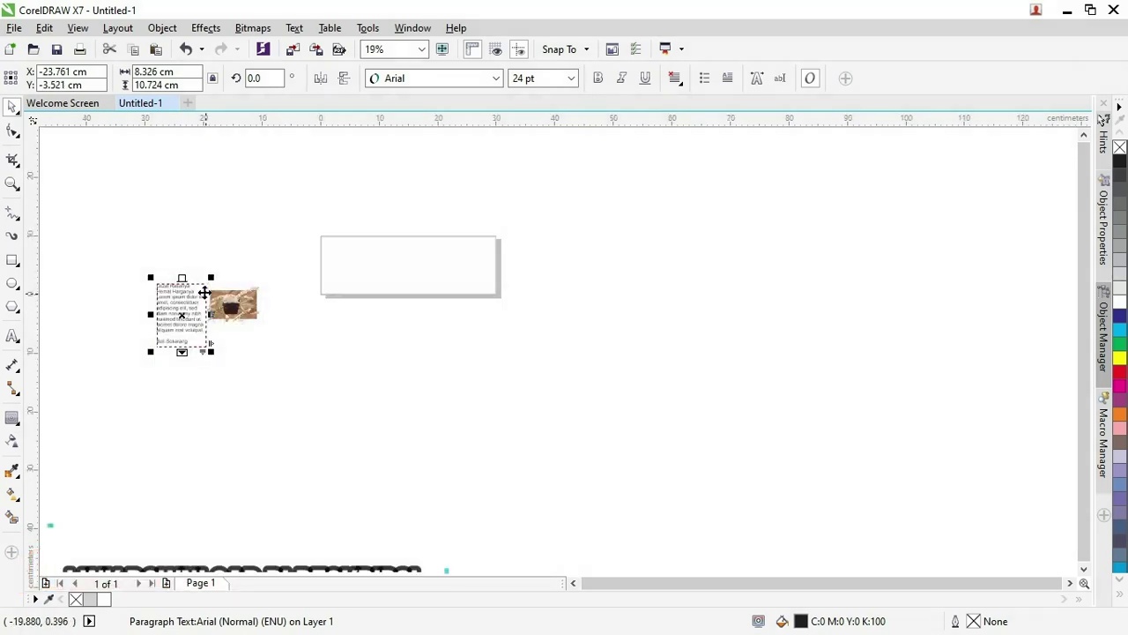
Import the colour palette vector file from the Gambar folder into CorelDRAW, below the text frame and images
key(alt+Tab)
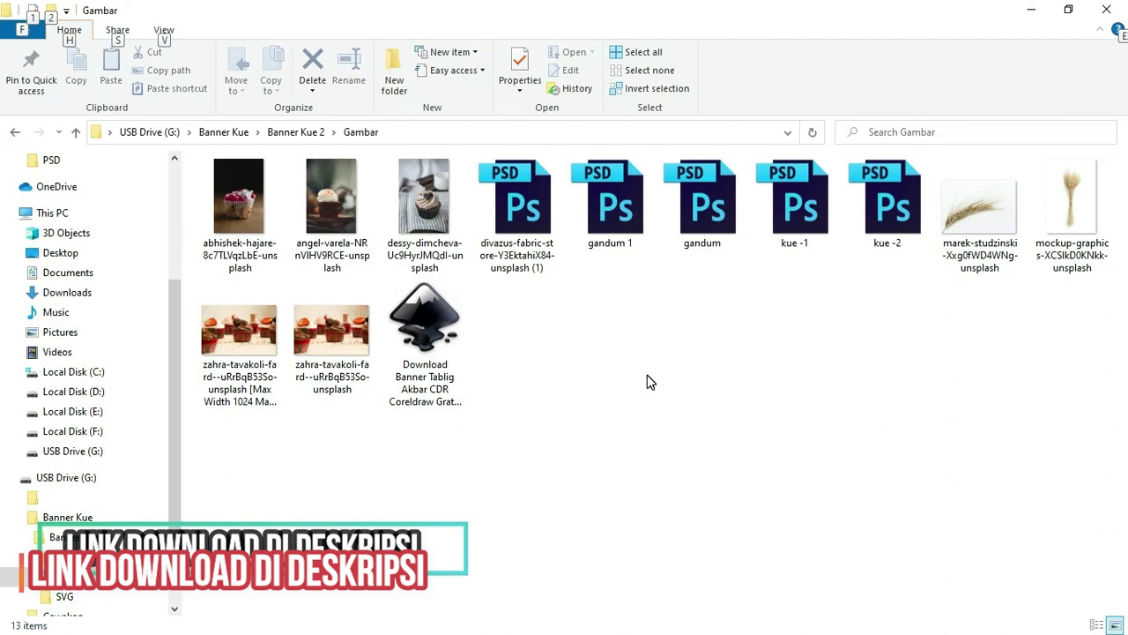
drag(454, 348, 229, 375)
key(alt+Tab)
key(alt+Tab)
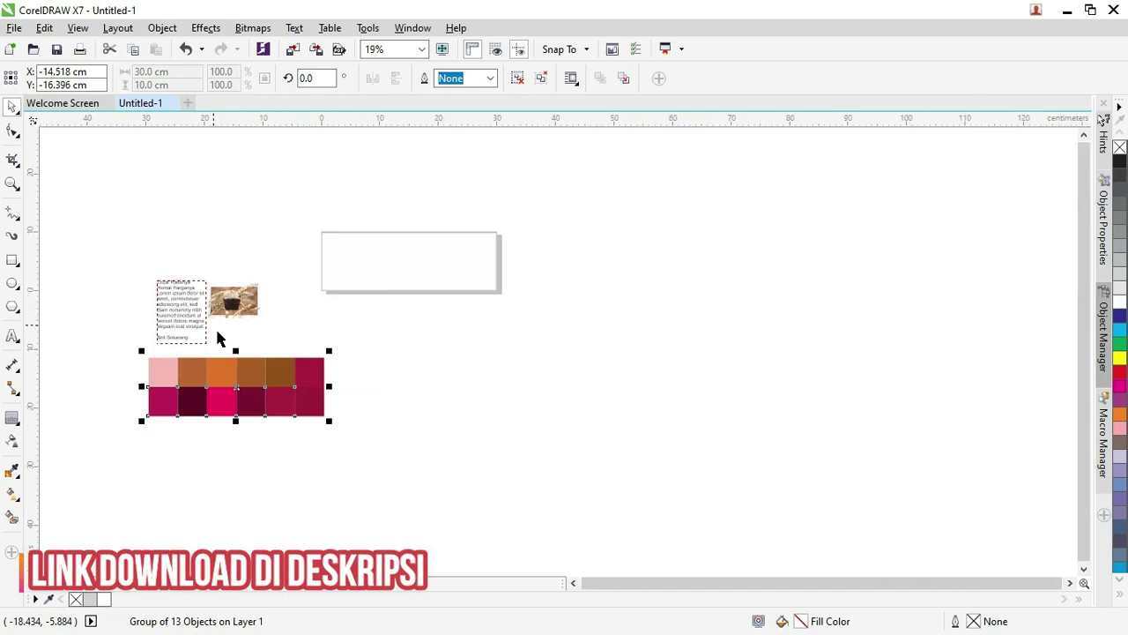
Scale the colour swatch group to 50% (15 x 5 cm), place it directly under the text frame and deselect it
drag(324, 416, 247, 395)
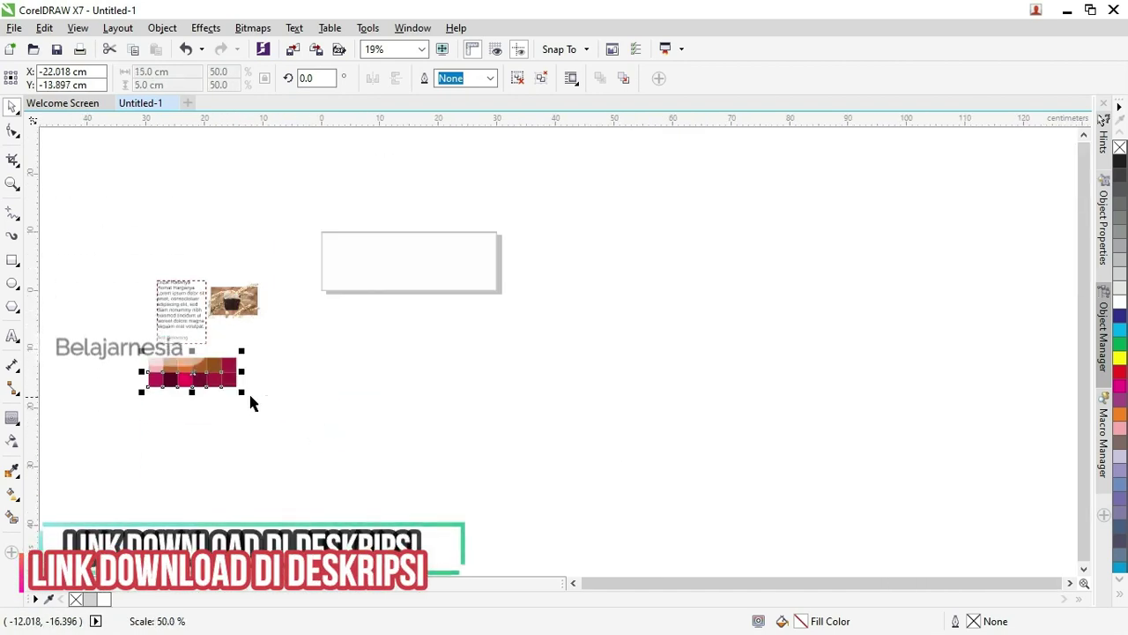
scroll(218, 388, up, 3)
scroll(266, 314, down, 3)
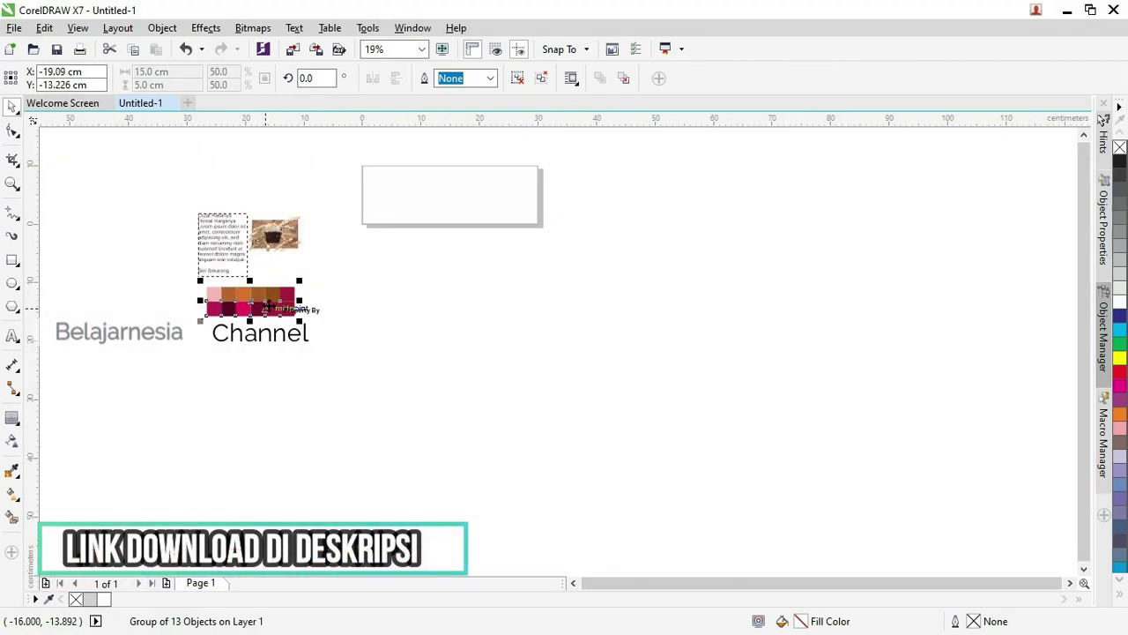
click(346, 297)
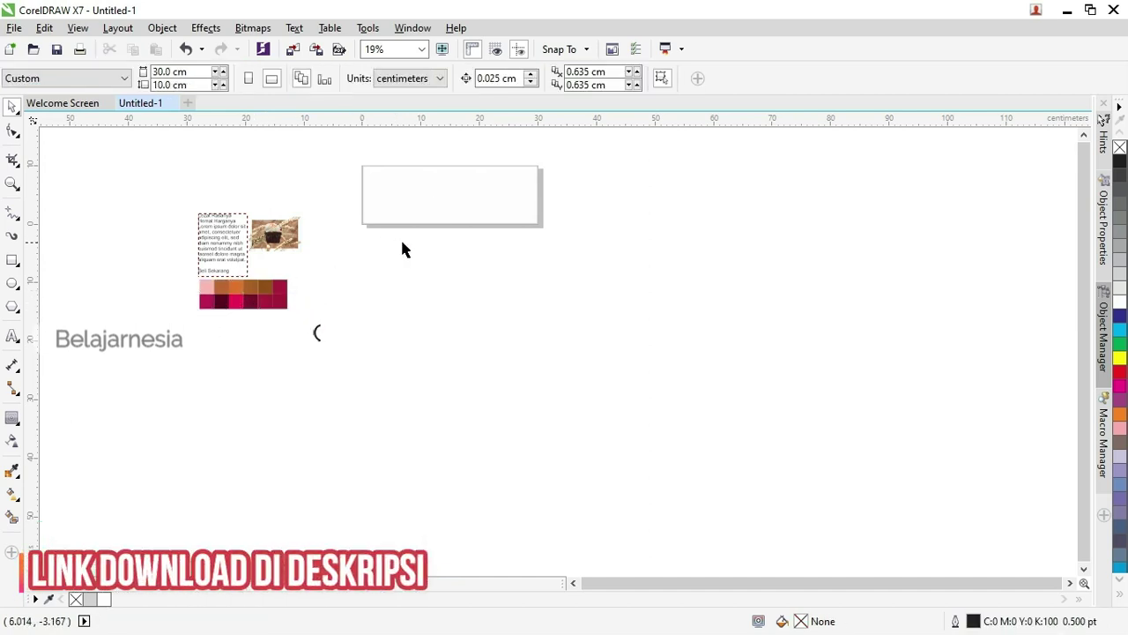
Draw an arched Bézier curve about 18 x 3.5 cm from below the page's lower edge to past its right edge, then deselect it
key(z)
drag(560, 236, 561, 237)
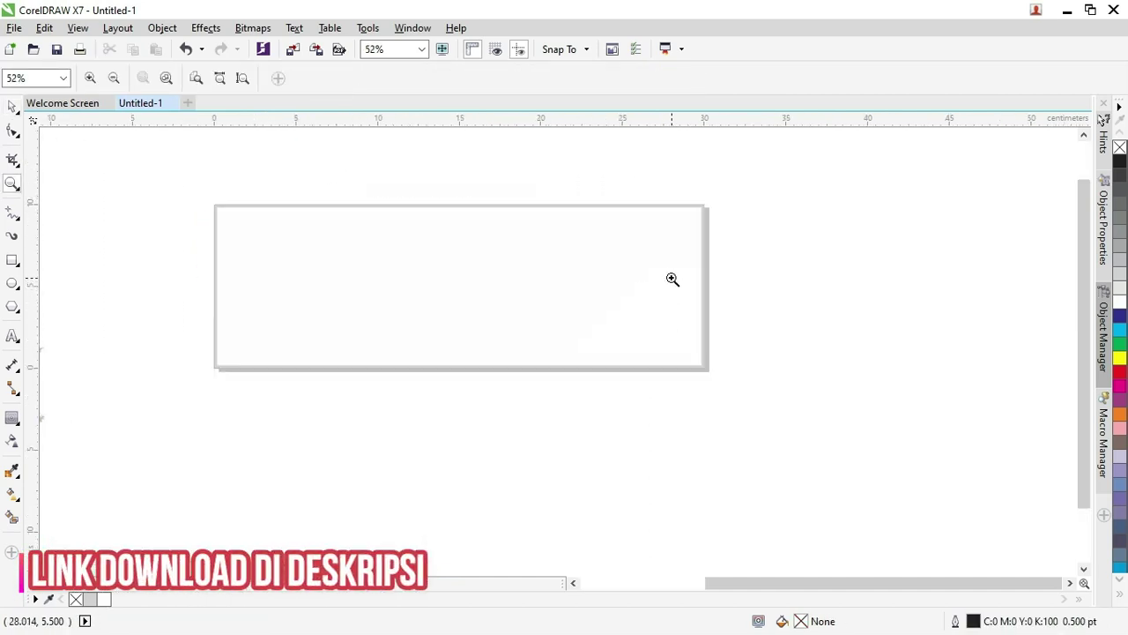
click(12, 107)
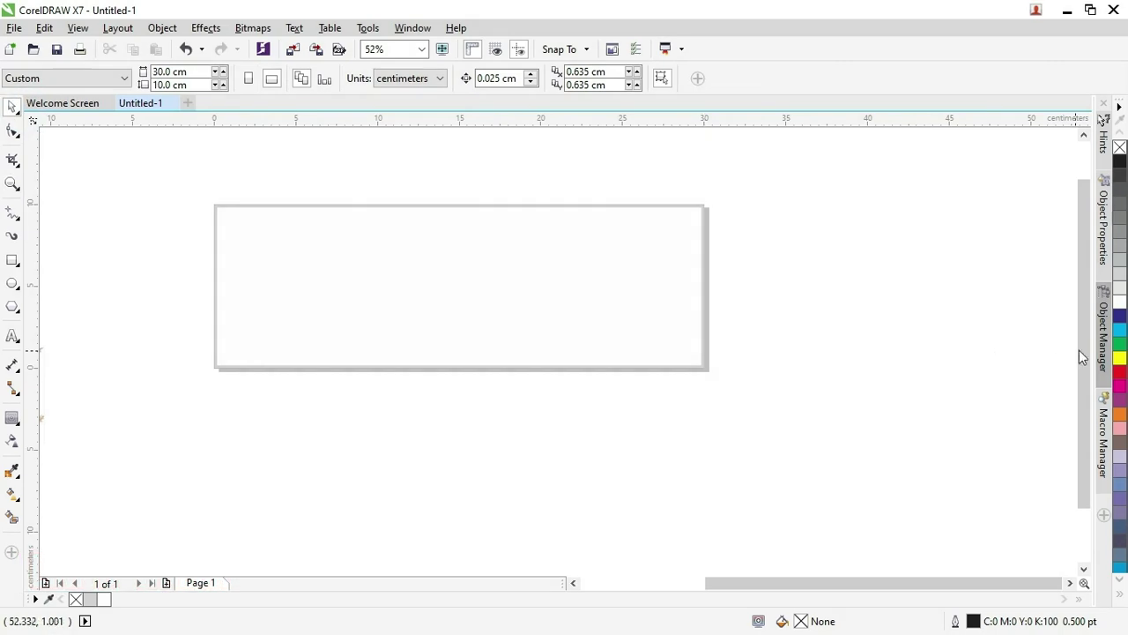
drag(1082, 349, 1082, 344)
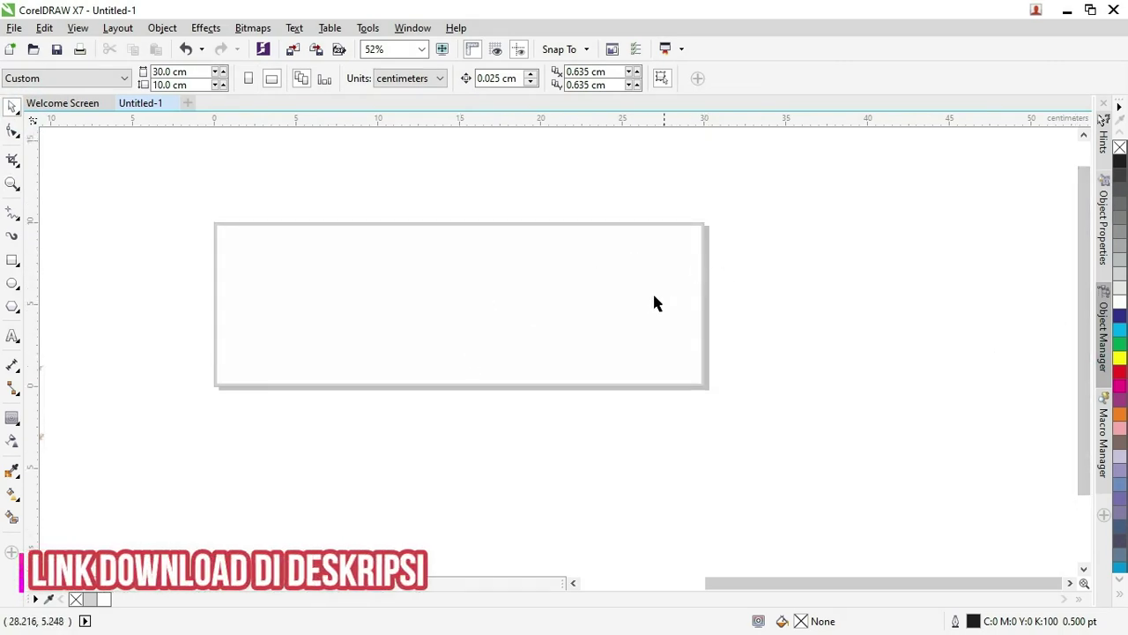
click(18, 215)
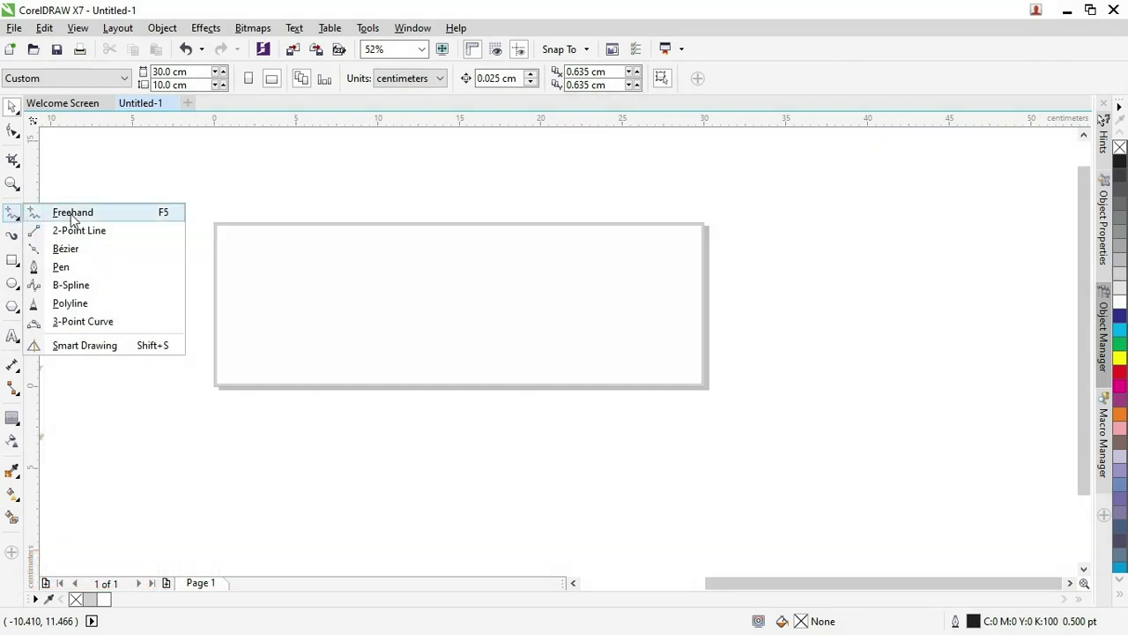
click(433, 395)
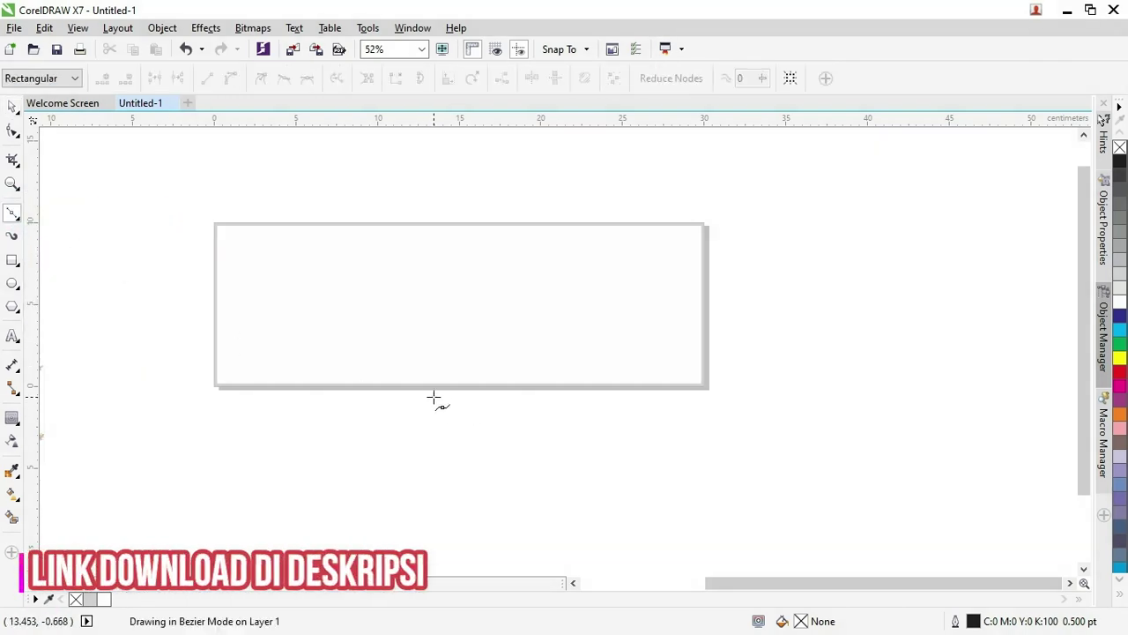
drag(729, 342, 886, 362)
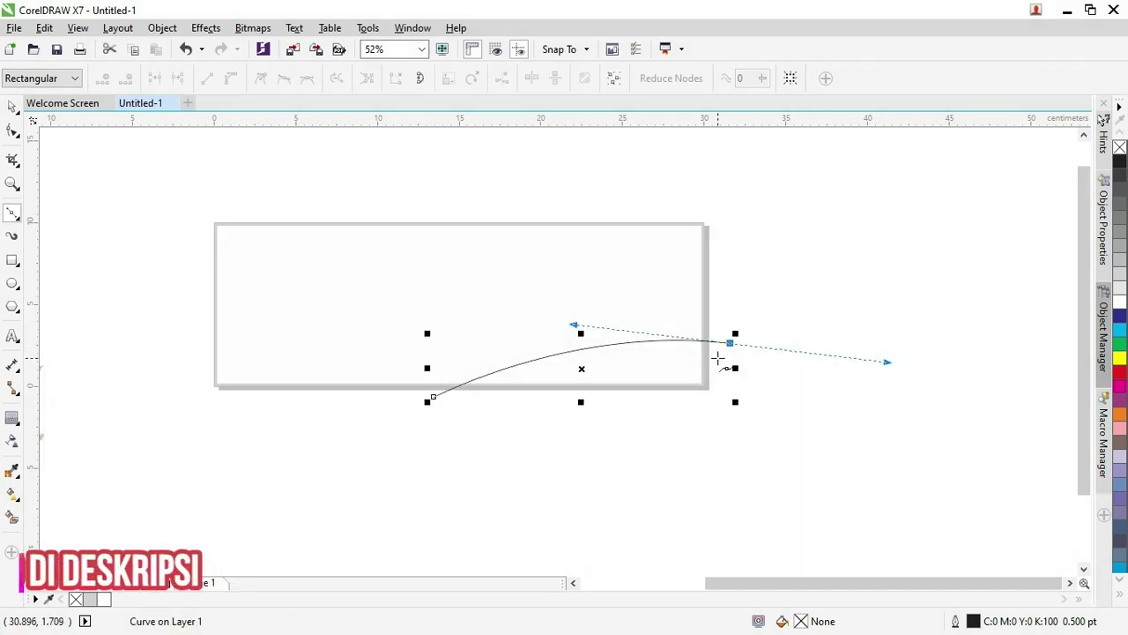
scroll(719, 359, up, 2)
scroll(719, 359, down, 2)
click(13, 108)
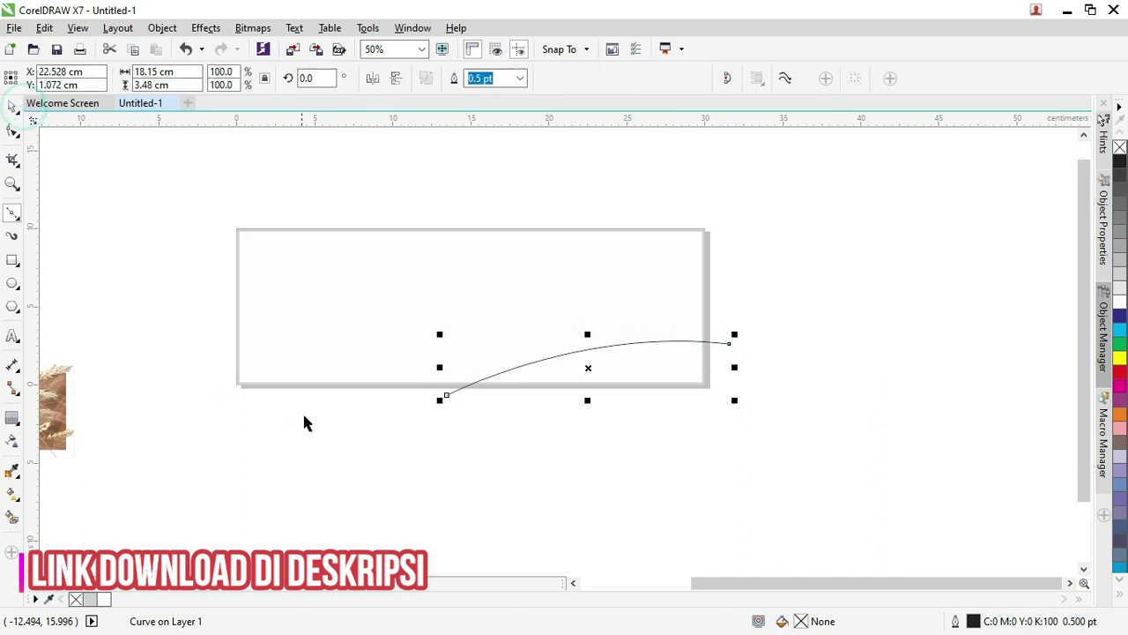
click(307, 418)
Draw a second, larger Bézier arch above the first, from below the page's lower edge to past its right edge
click(13, 211)
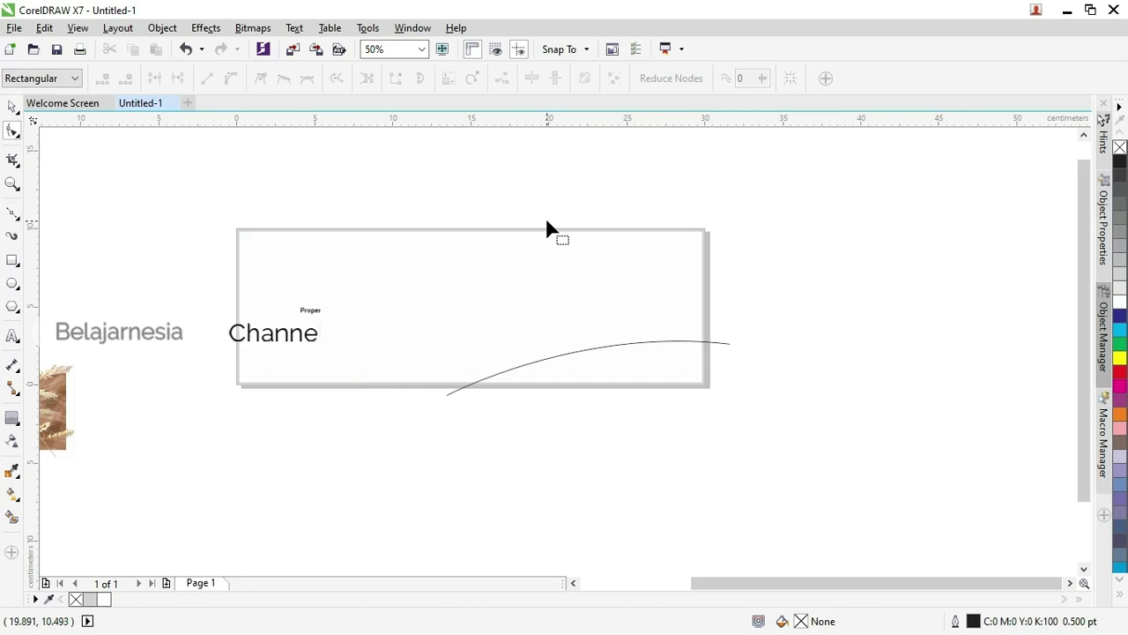
key(F10)
click(12, 214)
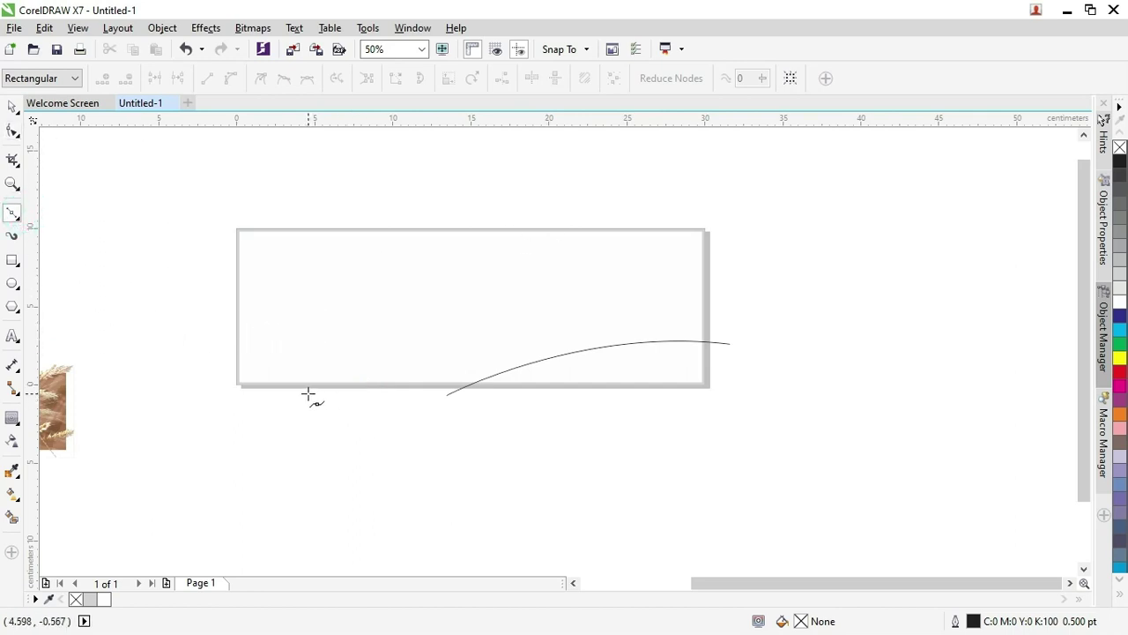
click(346, 393)
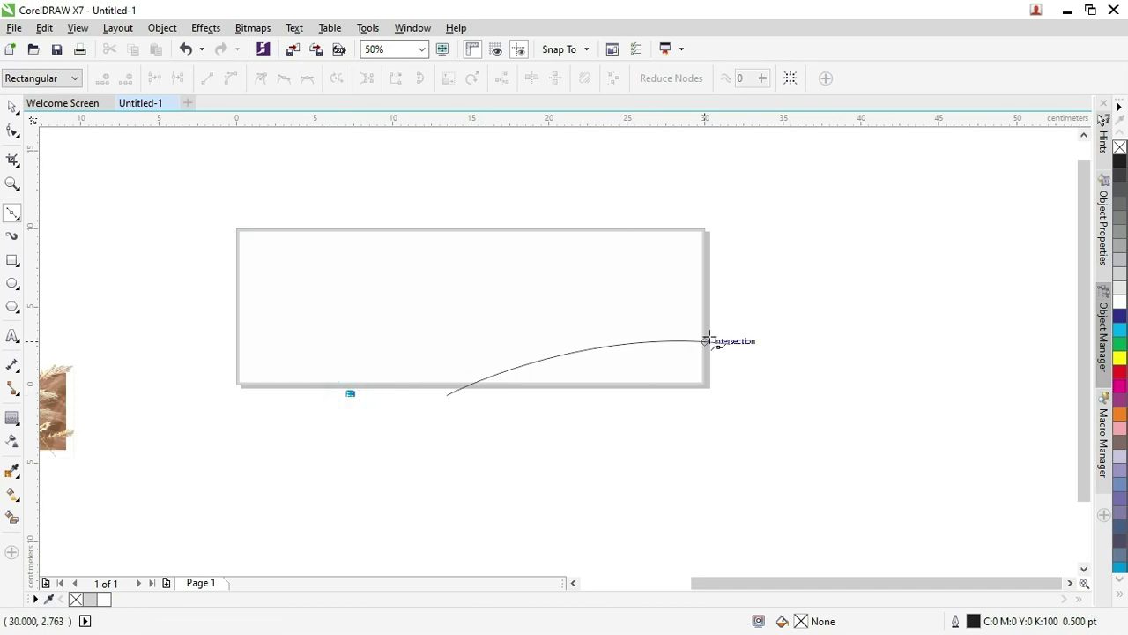
drag(744, 319, 919, 378)
Reshape the larger arch by raising its right end node and adjusting the curve handles at both ends
click(12, 130)
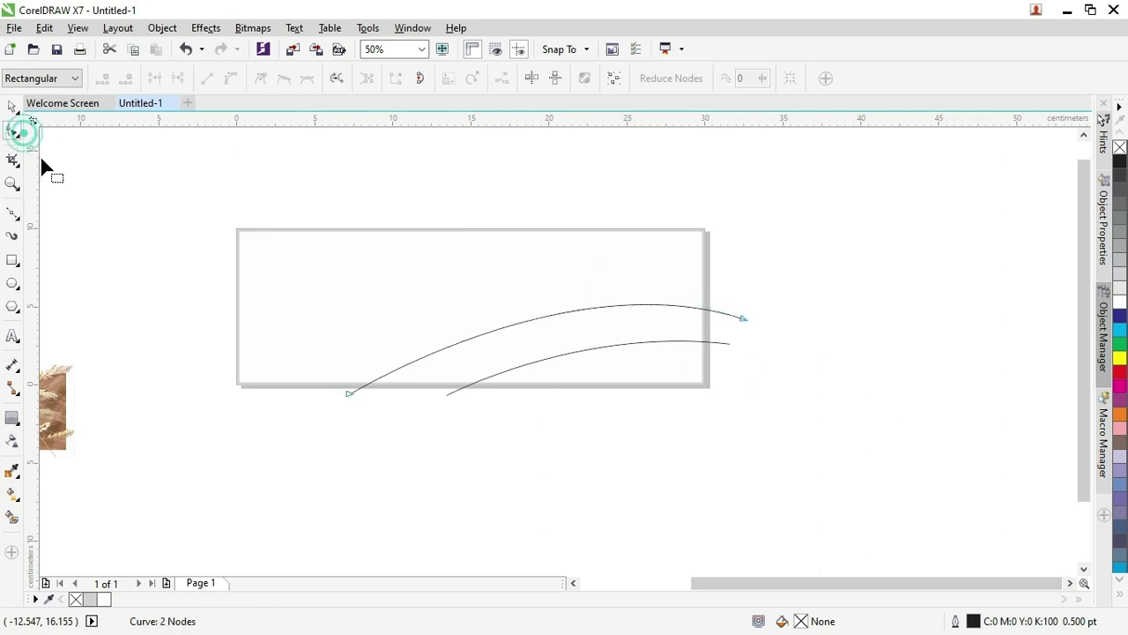
drag(746, 319, 746, 290)
drag(573, 234, 554, 231)
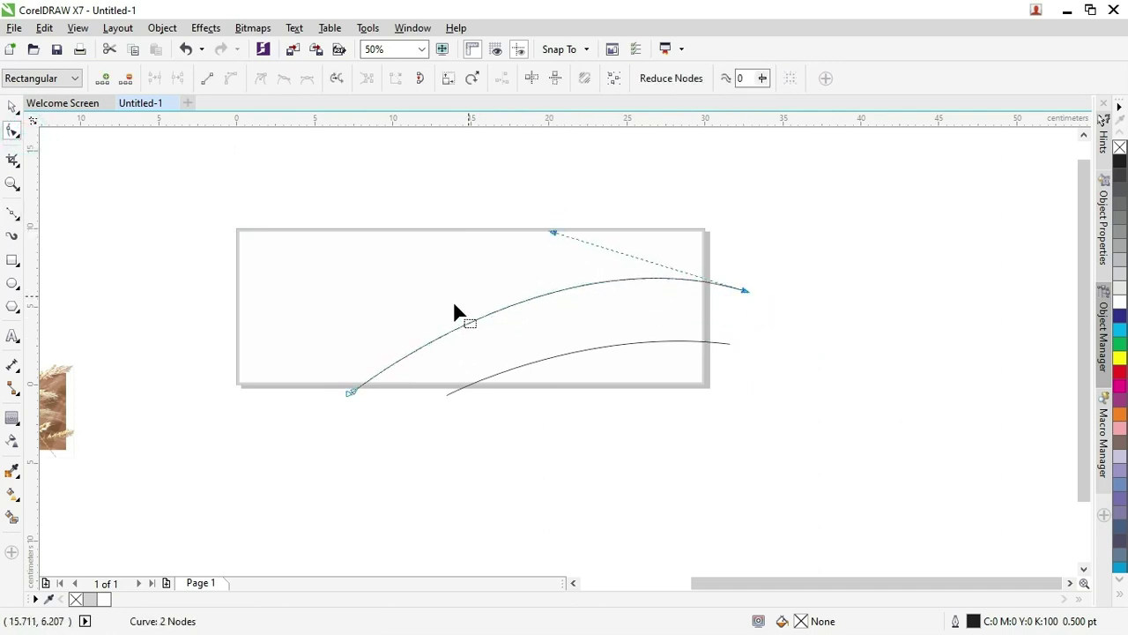
drag(350, 397, 372, 362)
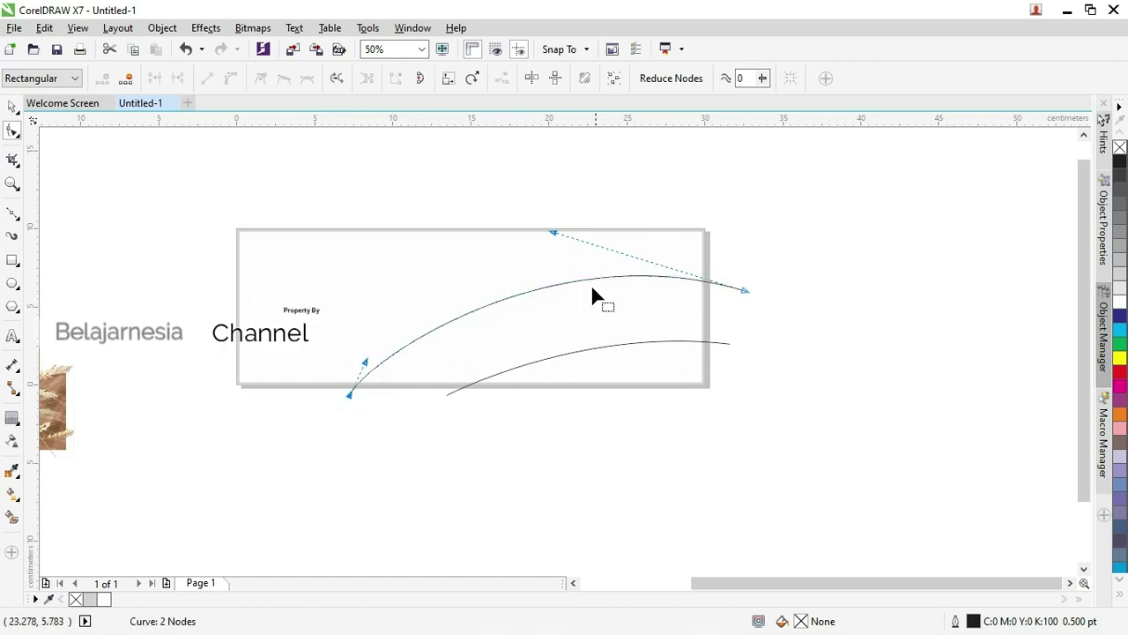
drag(556, 232, 565, 232)
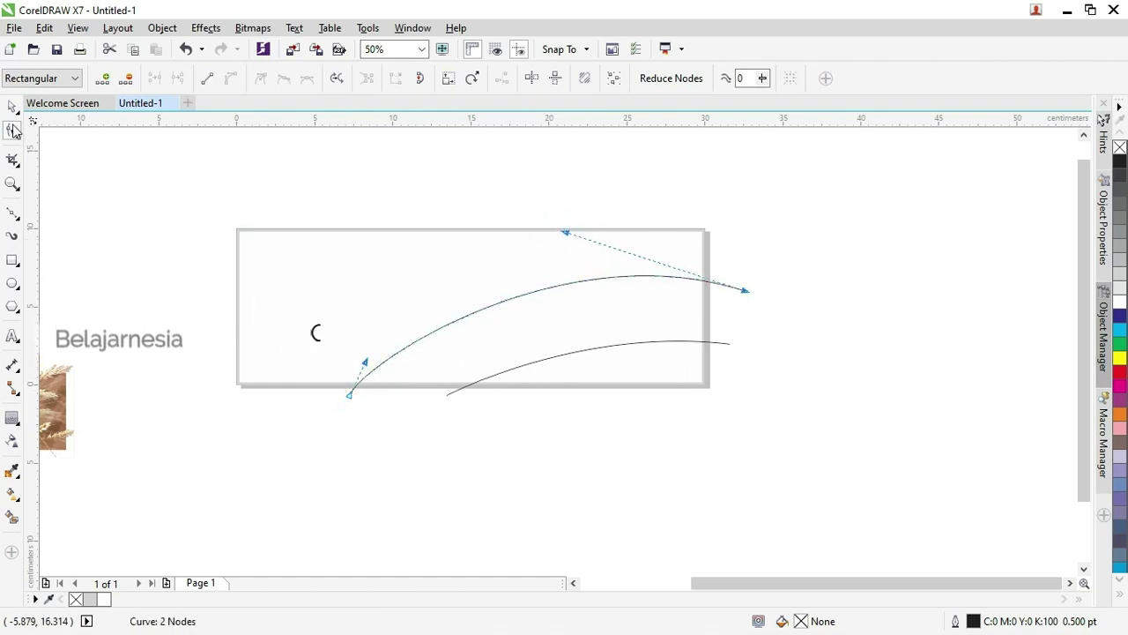
Draw a diagonal 2-point line across both arches, extend its upper end further beyond the page's top edge, and deselect it
click(12, 213)
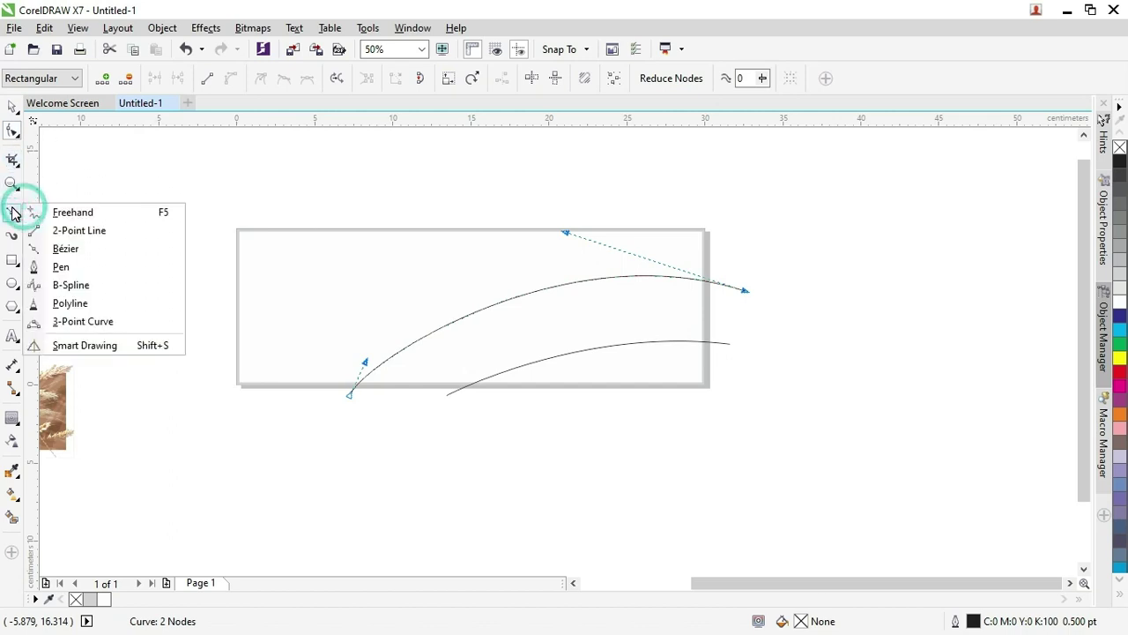
click(53, 229)
drag(422, 217, 717, 434)
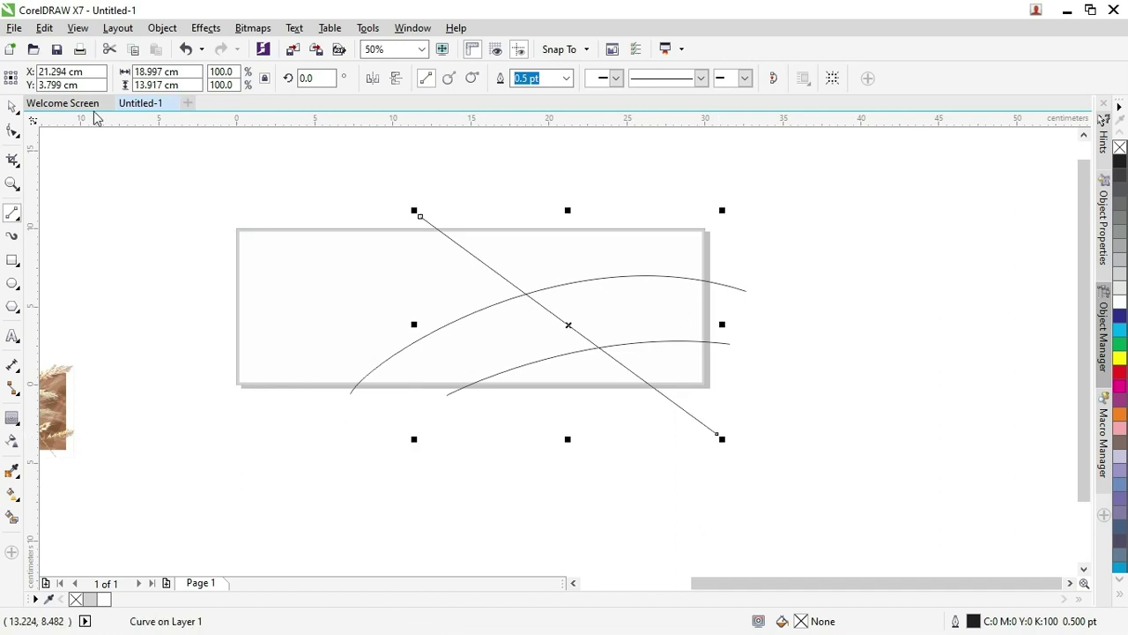
click(13, 130)
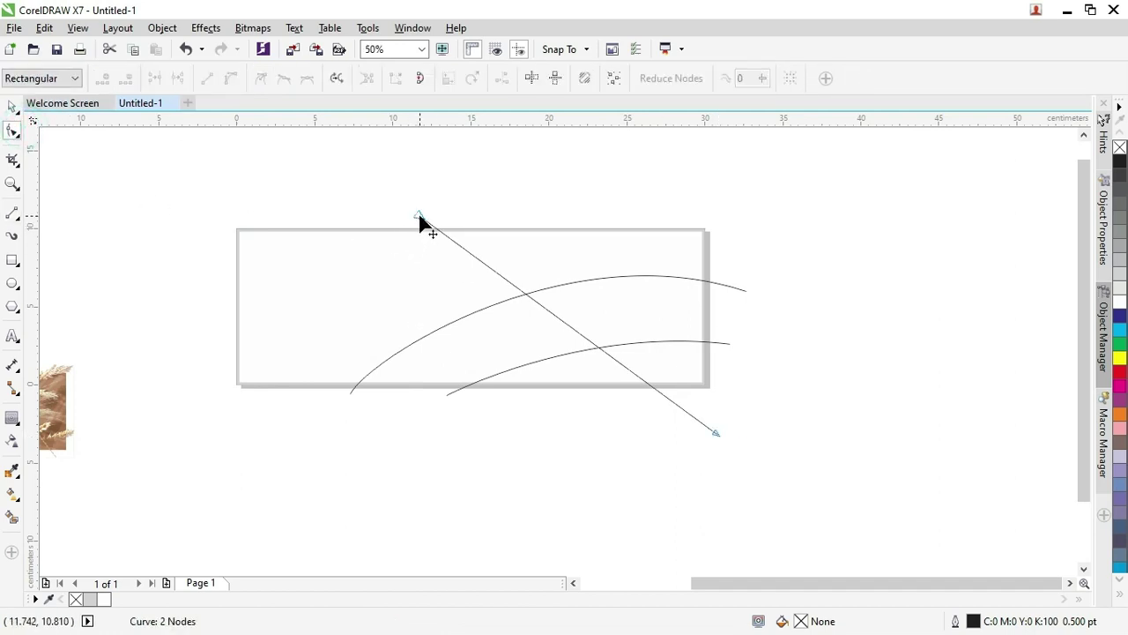
drag(420, 217, 383, 203)
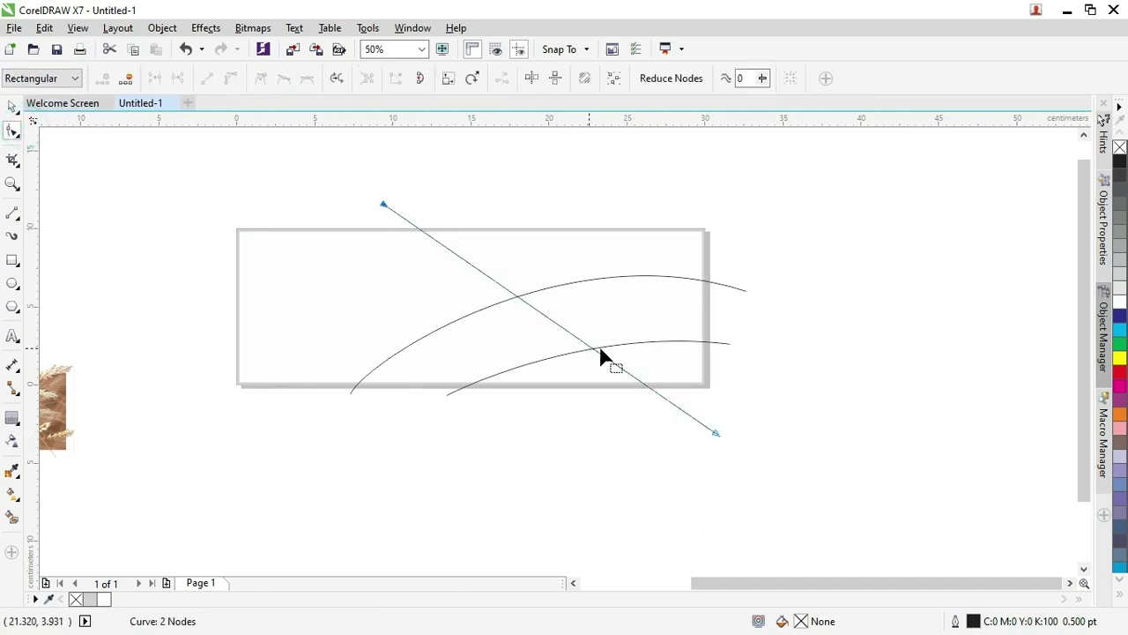
scroll(637, 344, up, 1)
scroll(642, 256, down, 1)
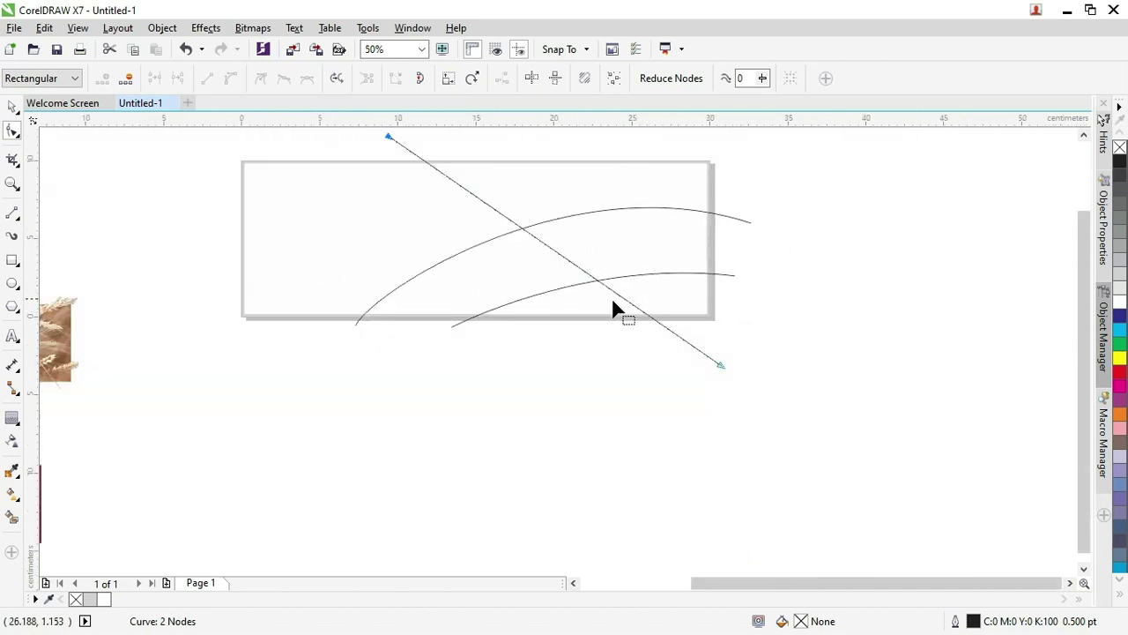
click(11, 107)
click(118, 201)
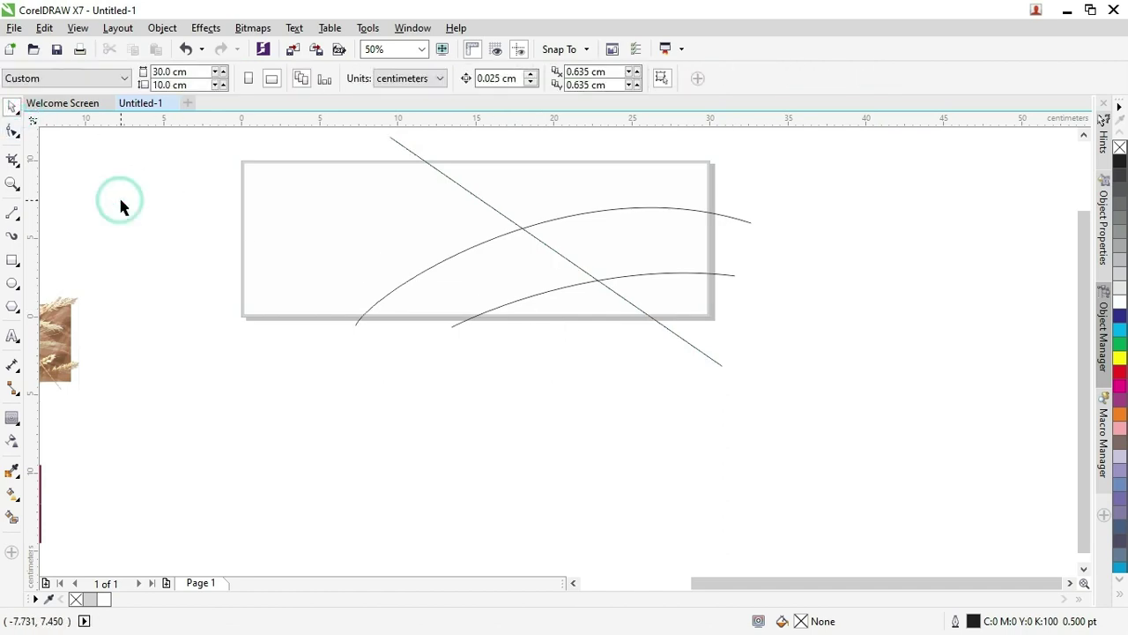
Draw a rectangle about 8.2 x 1.6 cm in the page's top-right corner
click(322, 206)
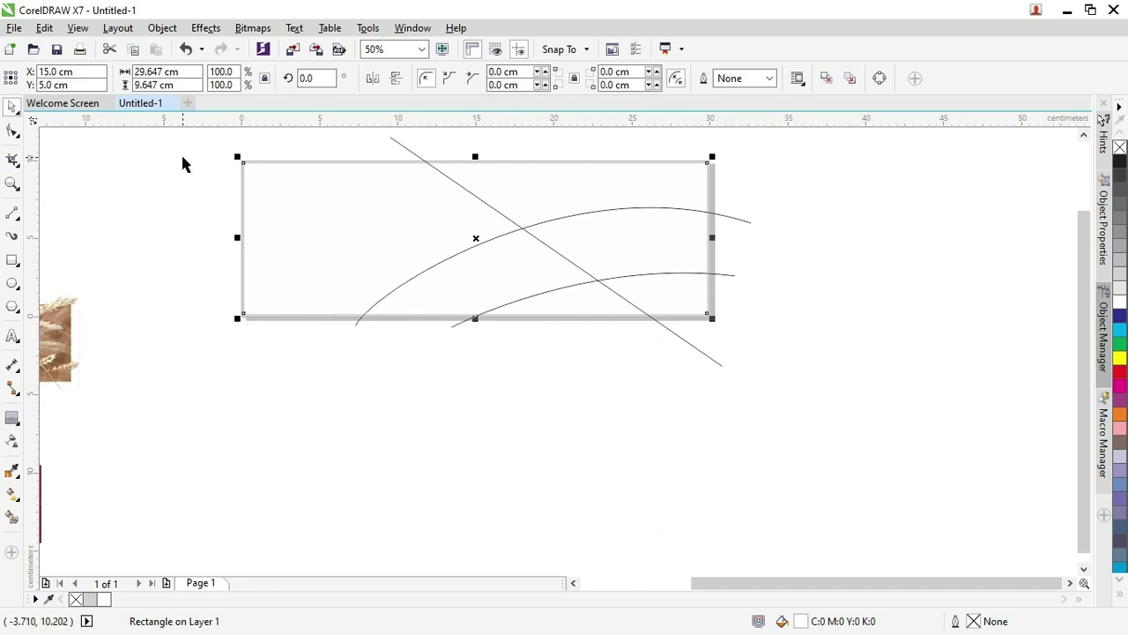
click(847, 257)
drag(1085, 293, 1086, 278)
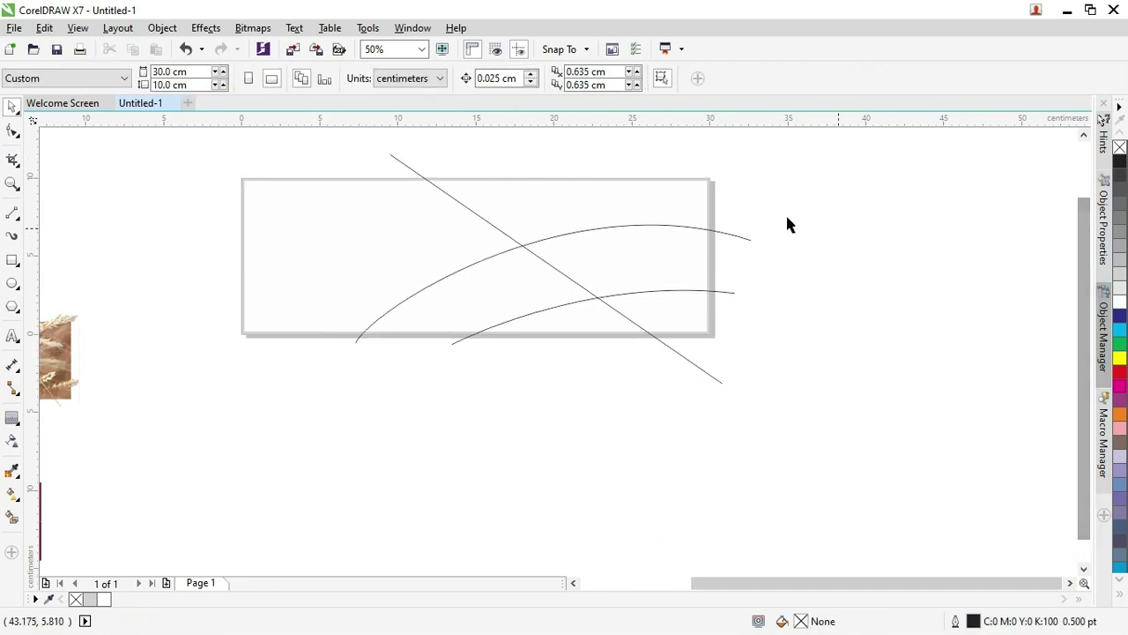
click(12, 259)
mouse_move(581, 180)
mouse_down()
mouse_move(723, 209)
mouse_move(710, 203)
mouse_up()
scroll(673, 188, up, 1)
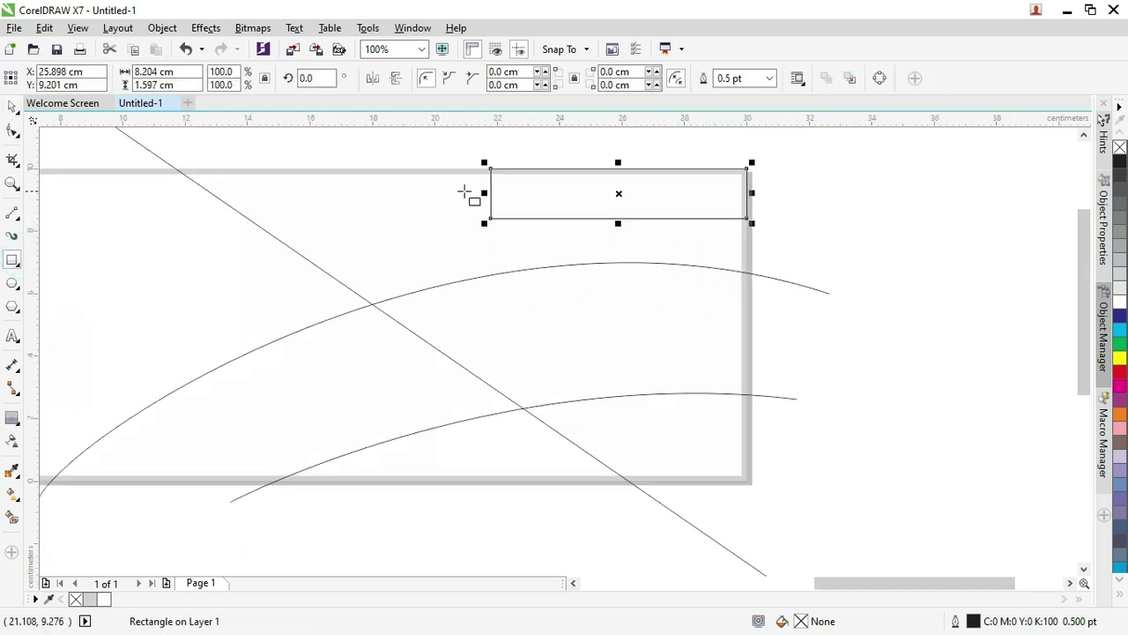
Round only the lower-left corner of the small rectangle to a radius of about 0.8 cm and deselect it
click(14, 130)
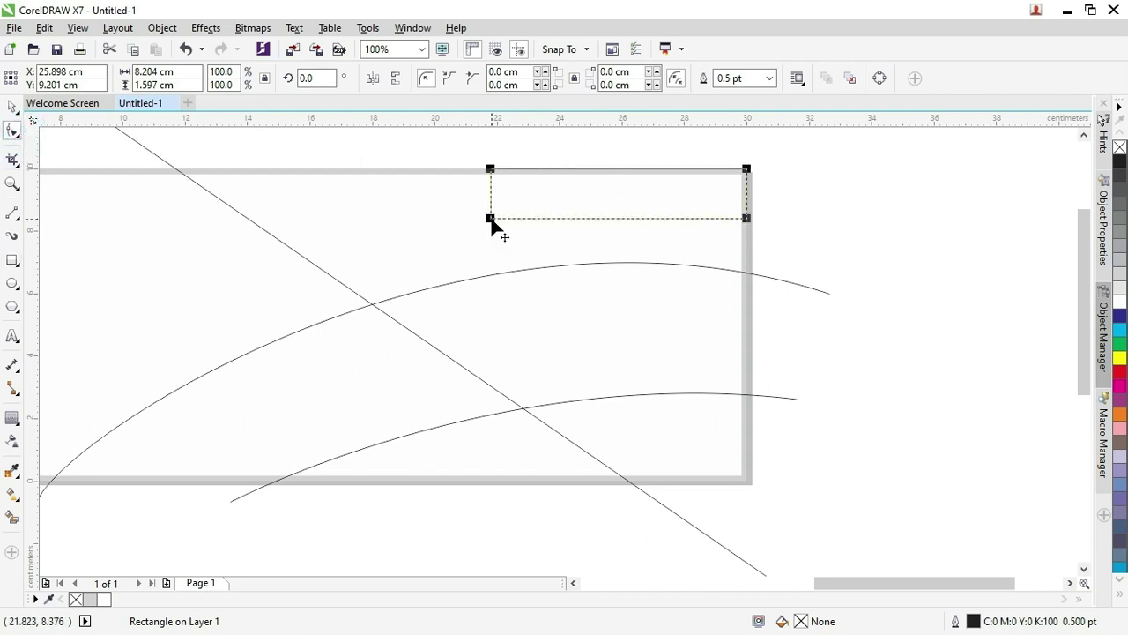
drag(491, 220, 514, 218)
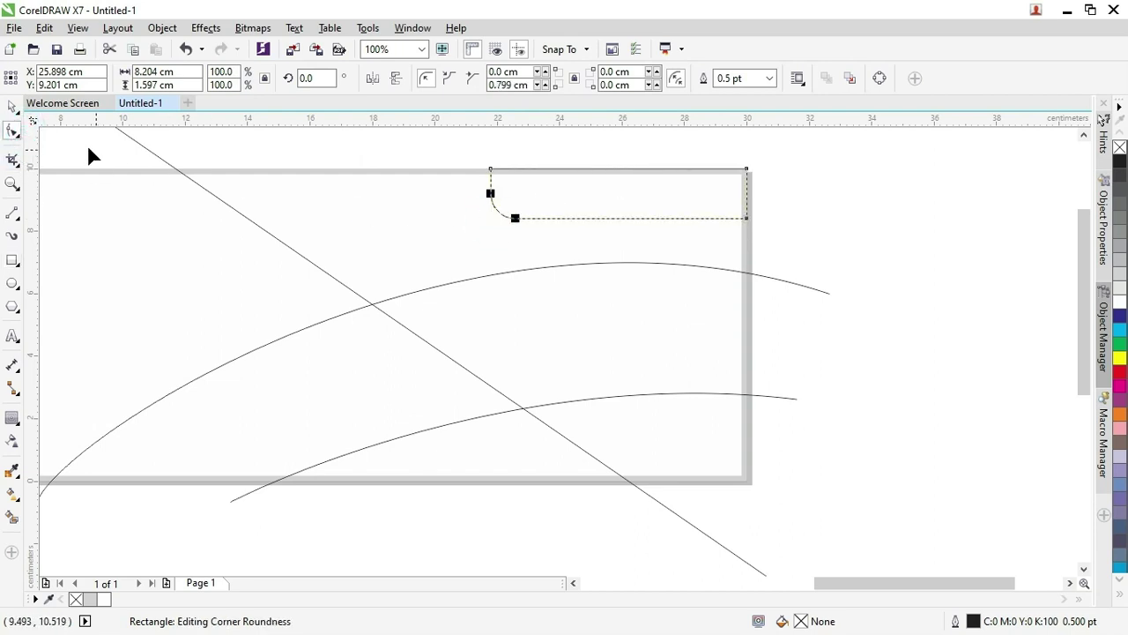
click(13, 106)
click(335, 132)
scroll(418, 150, up, 1)
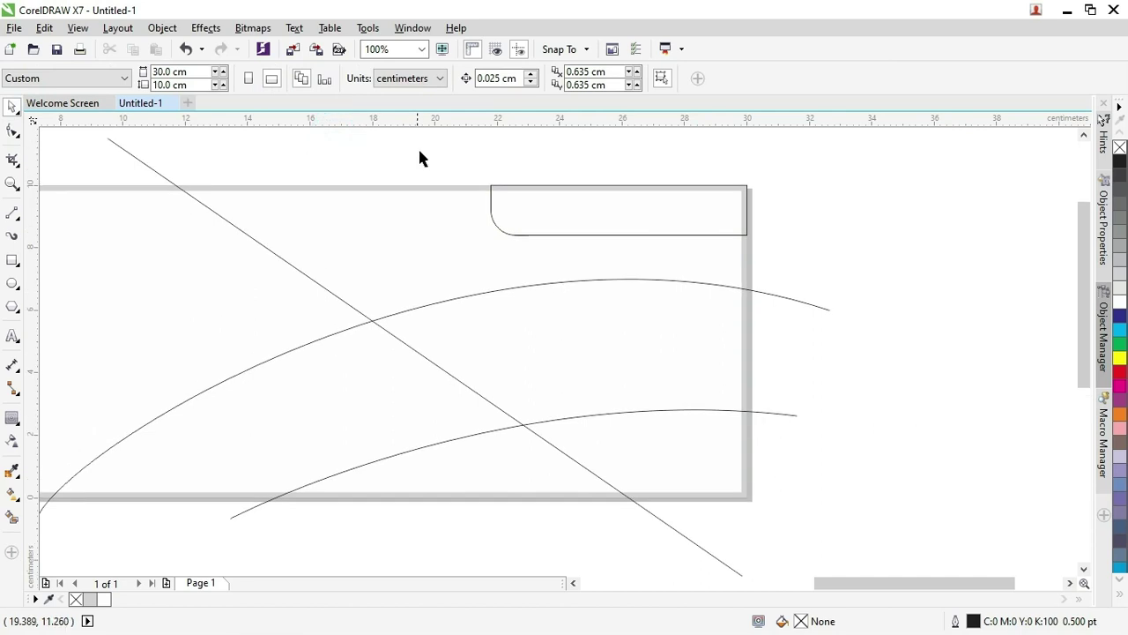
scroll(755, 231, up, 2)
scroll(756, 232, down, 3)
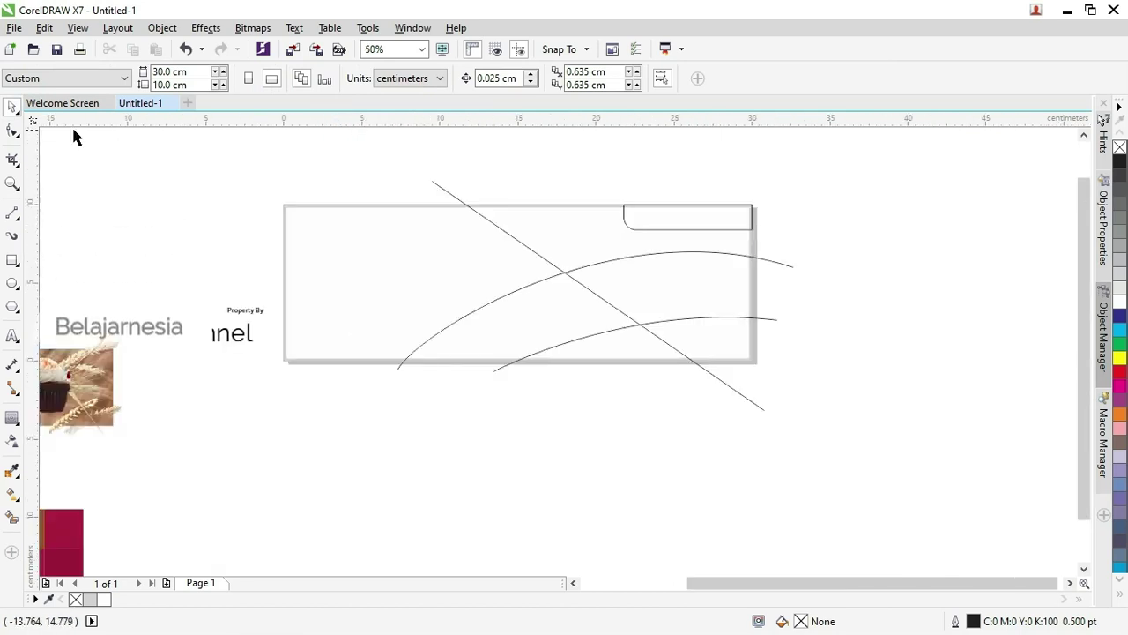
Smart Fill every region formed by the arches, diagonal line and corner rectangle with slate blue and a 0.5 pt black outline
drag(154, 156, 879, 471)
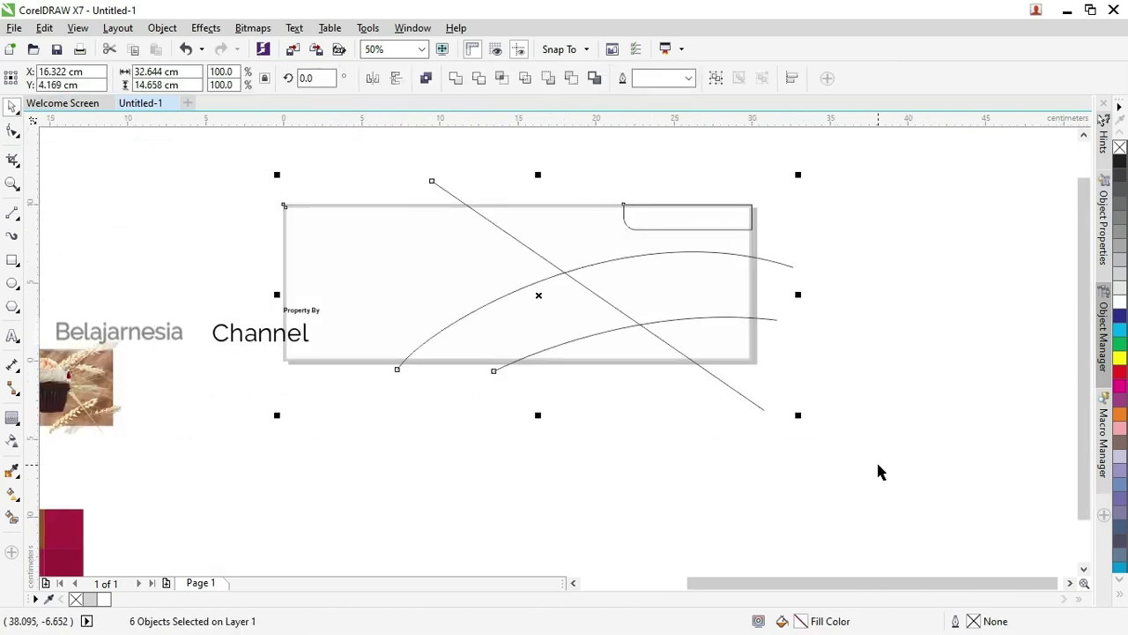
click(12, 517)
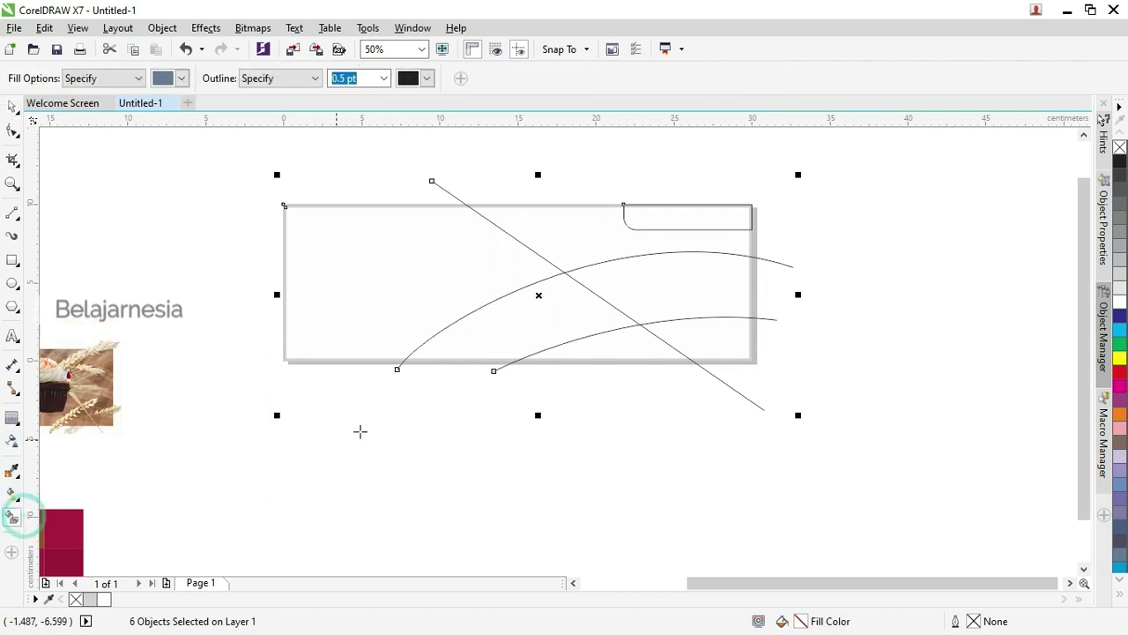
click(603, 348)
click(680, 335)
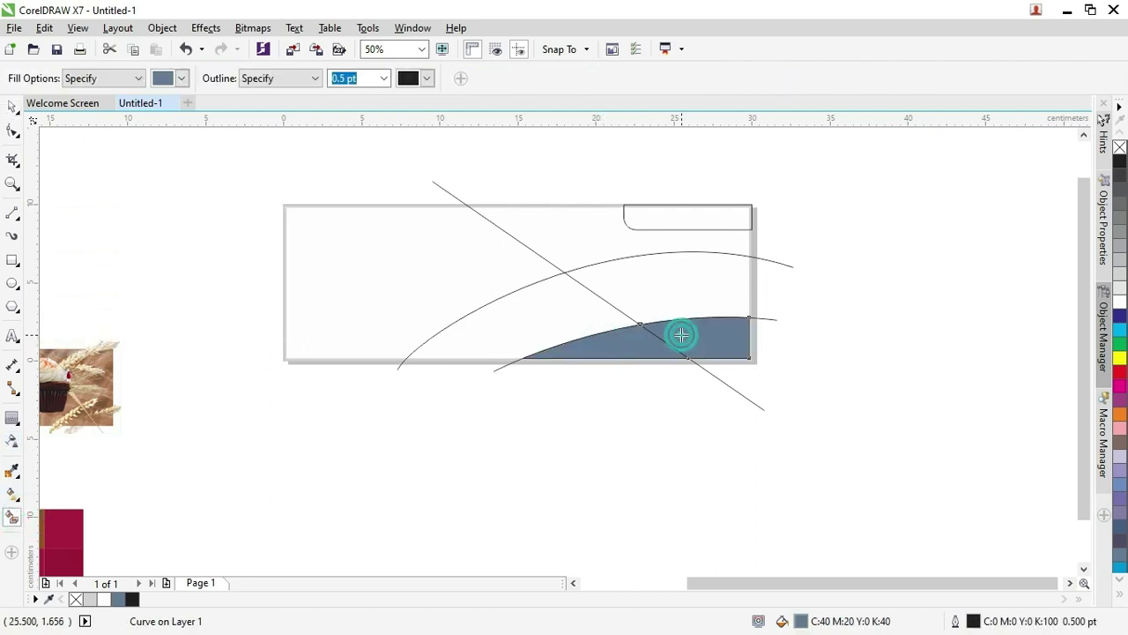
click(664, 287)
click(571, 312)
click(436, 264)
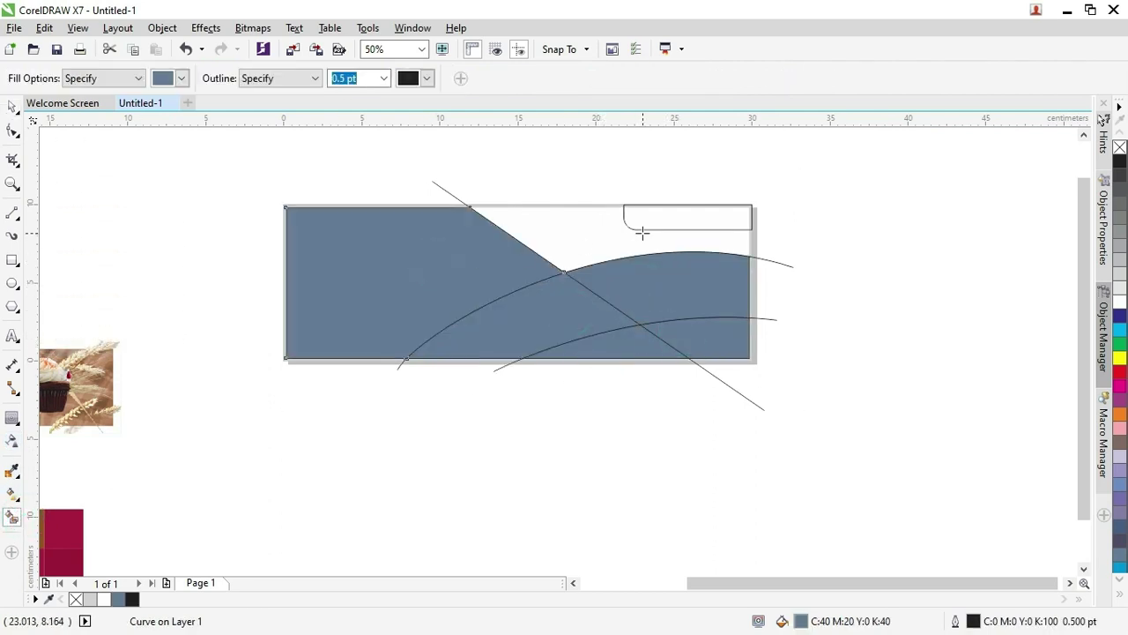
click(595, 235)
click(653, 218)
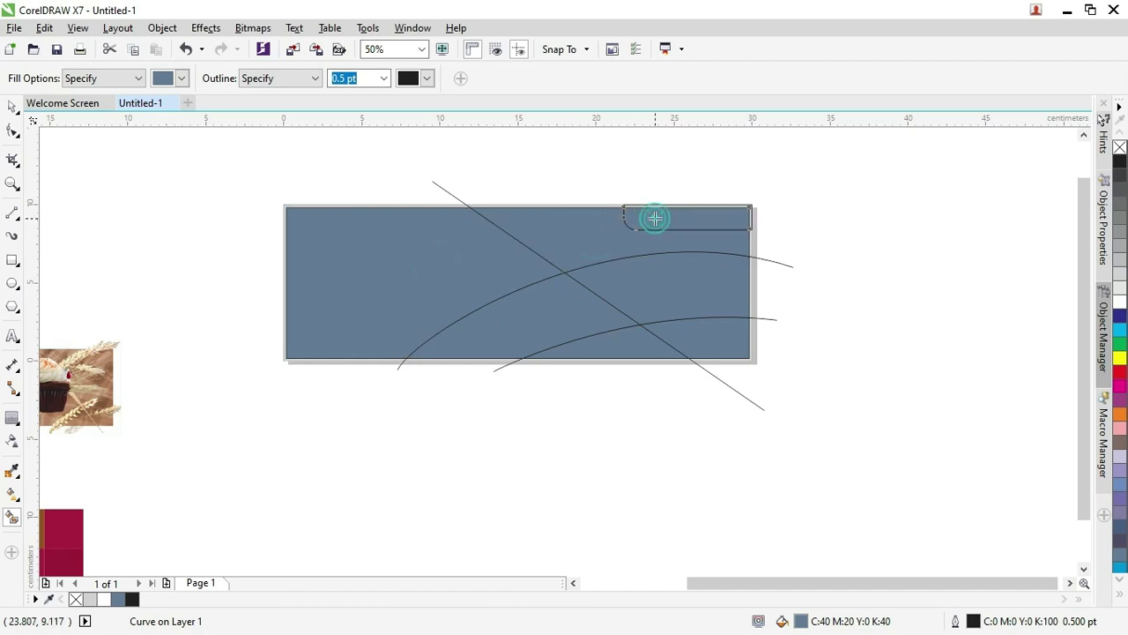
Delete the original diagonal line that crosses the filled banner regions
click(11, 108)
click(461, 144)
click(446, 189)
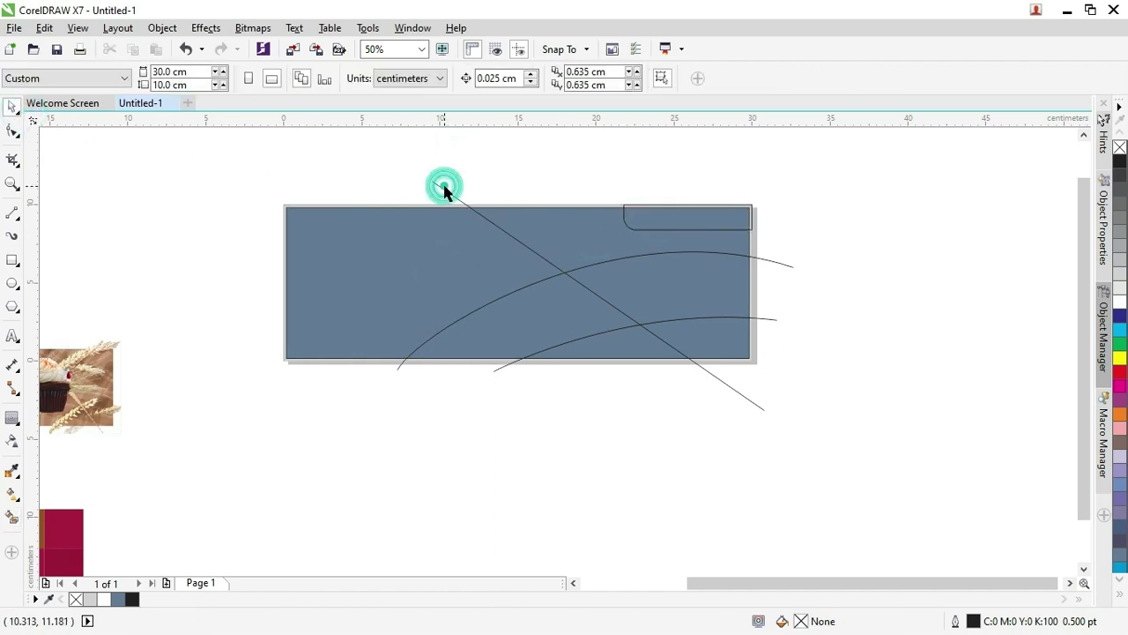
click(439, 185)
key(Delete)
Delete the two original arch curves that run across the filled banner regions
drag(787, 242, 771, 355)
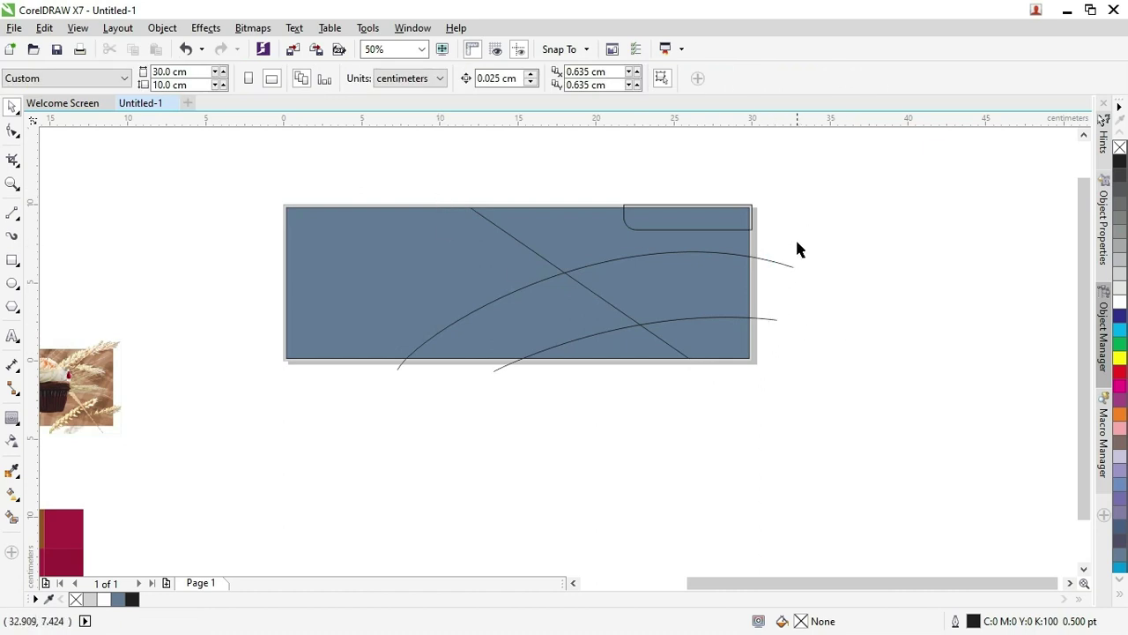
drag(797, 241, 763, 344)
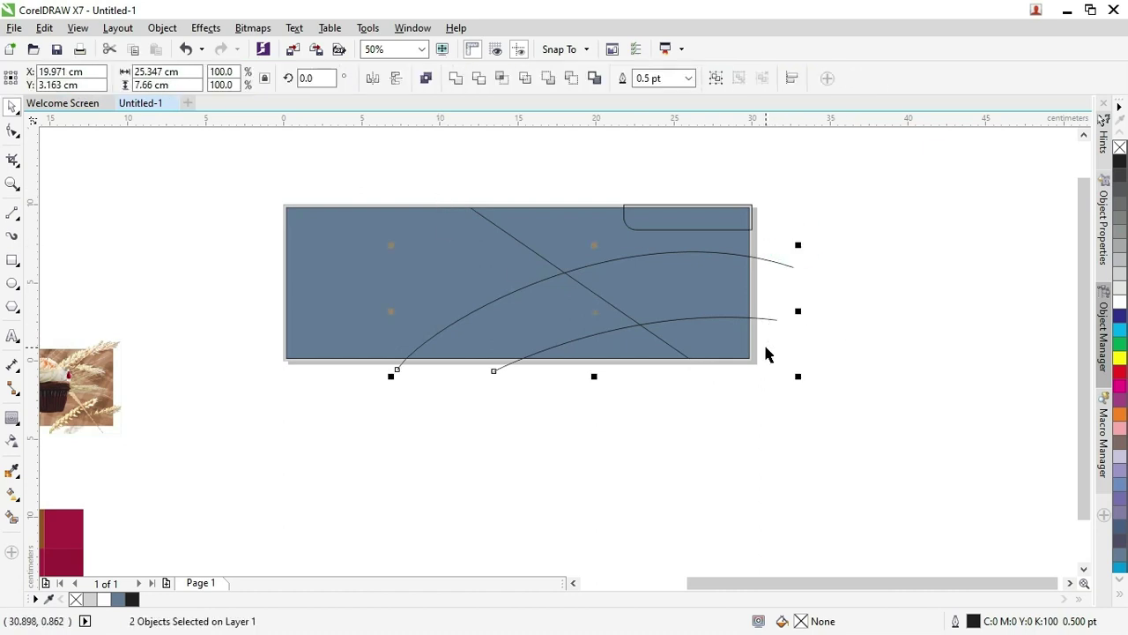
key(Delete)
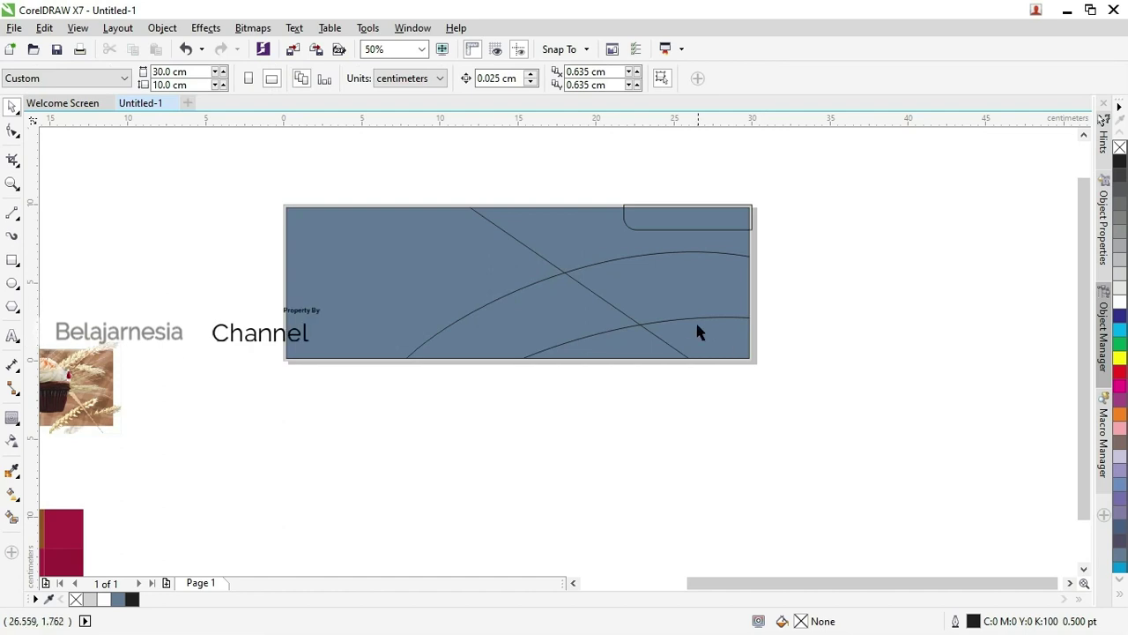
Weld the two slate-blue regions below the lower arch into one shape
click(702, 338)
shift+click(603, 345)
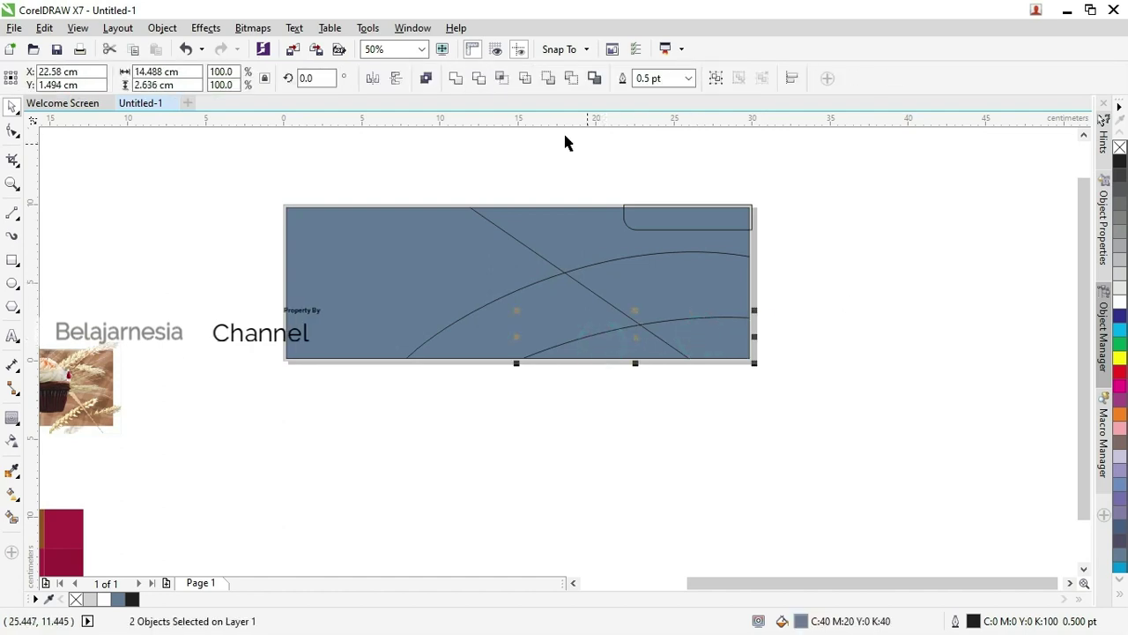
click(453, 78)
Fill the left piece of the middle arch band with white and its right piece with light gray
click(658, 281)
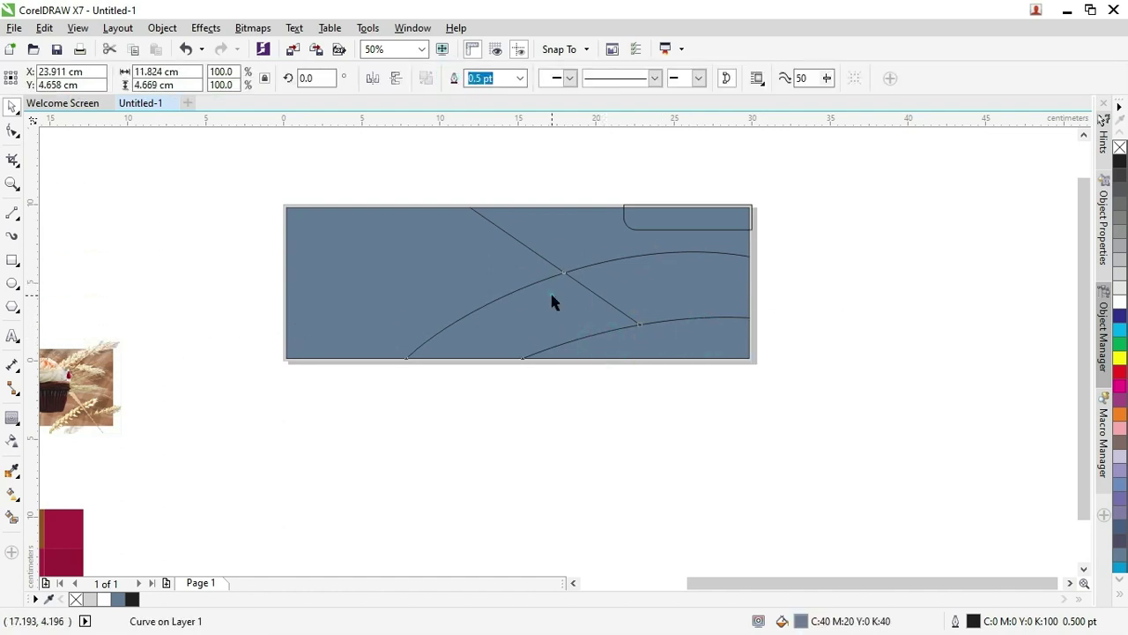
click(550, 291)
shift+click(669, 276)
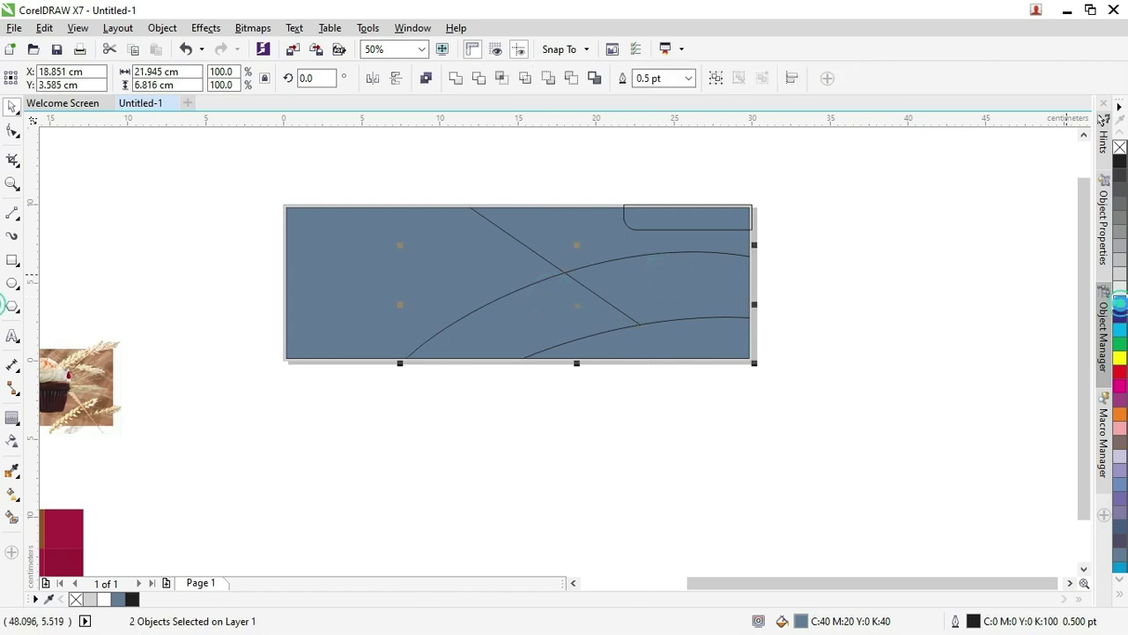
click(1119, 300)
click(886, 277)
click(715, 279)
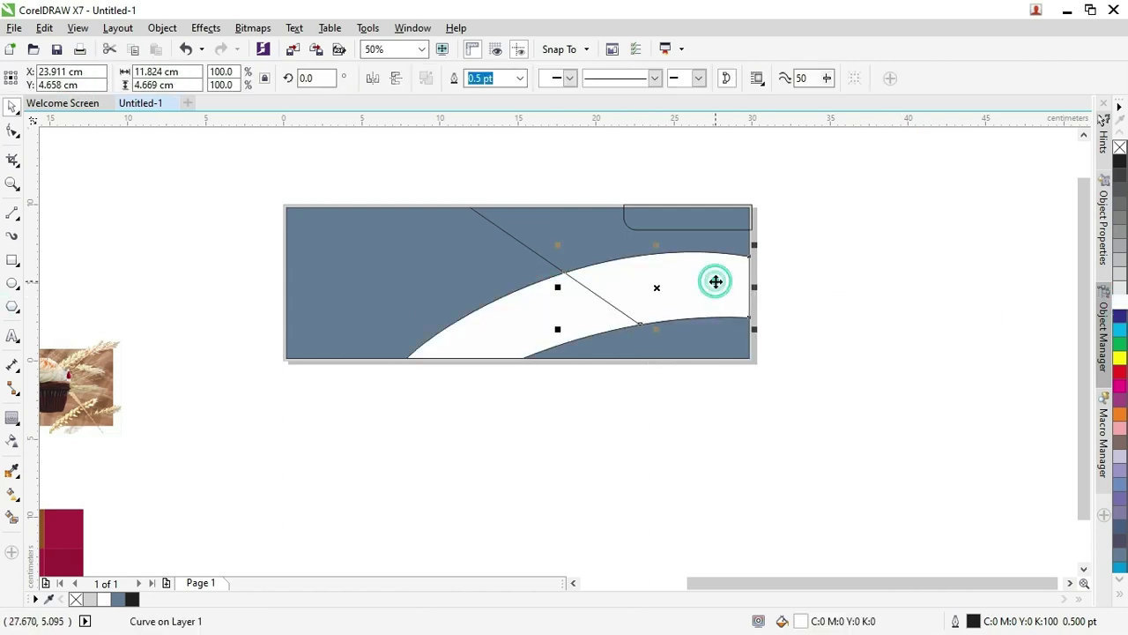
click(1119, 289)
click(923, 251)
Delete the original rounded rectangle in the page's upper-right corner and fill the corner region beneath it with light gray
scroll(624, 225, up, 1)
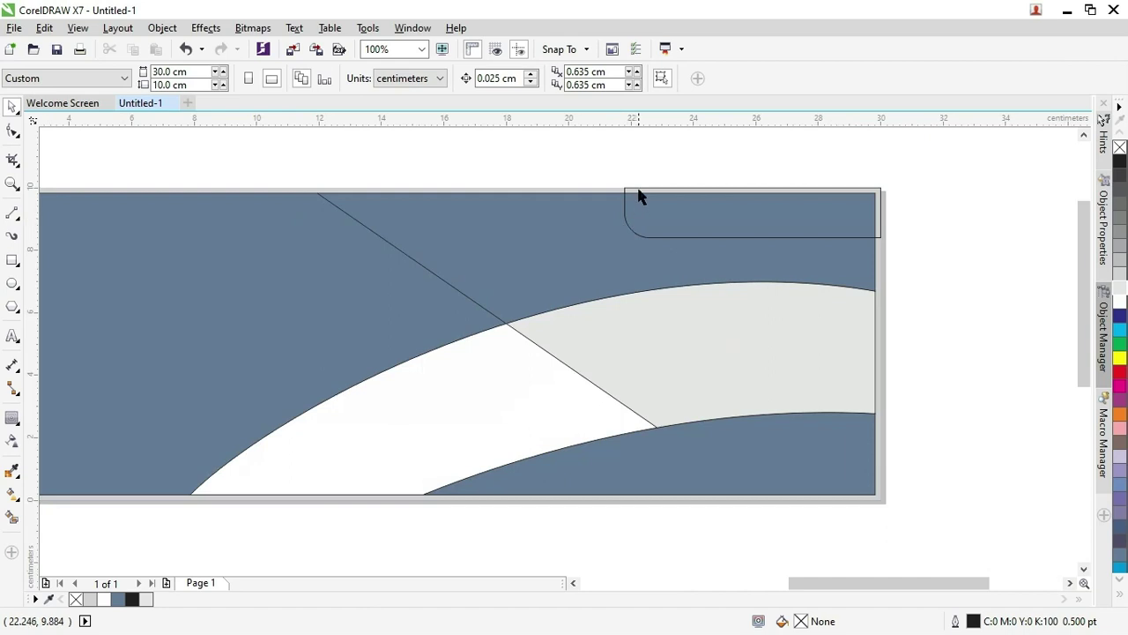
drag(639, 196, 647, 168)
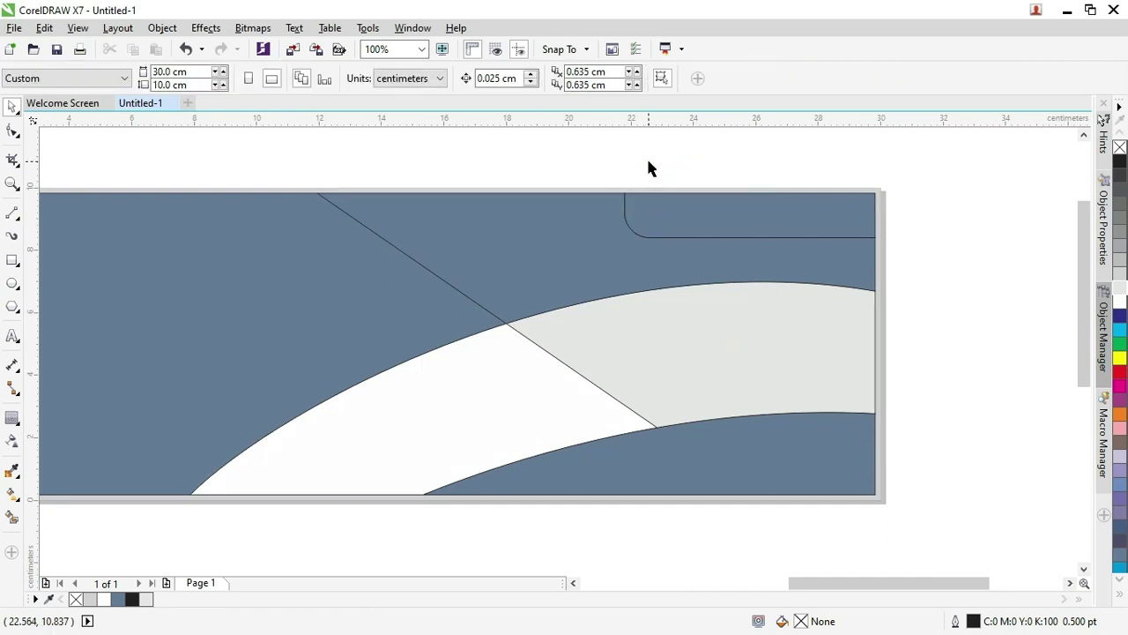
scroll(650, 176, down, 1)
click(662, 188)
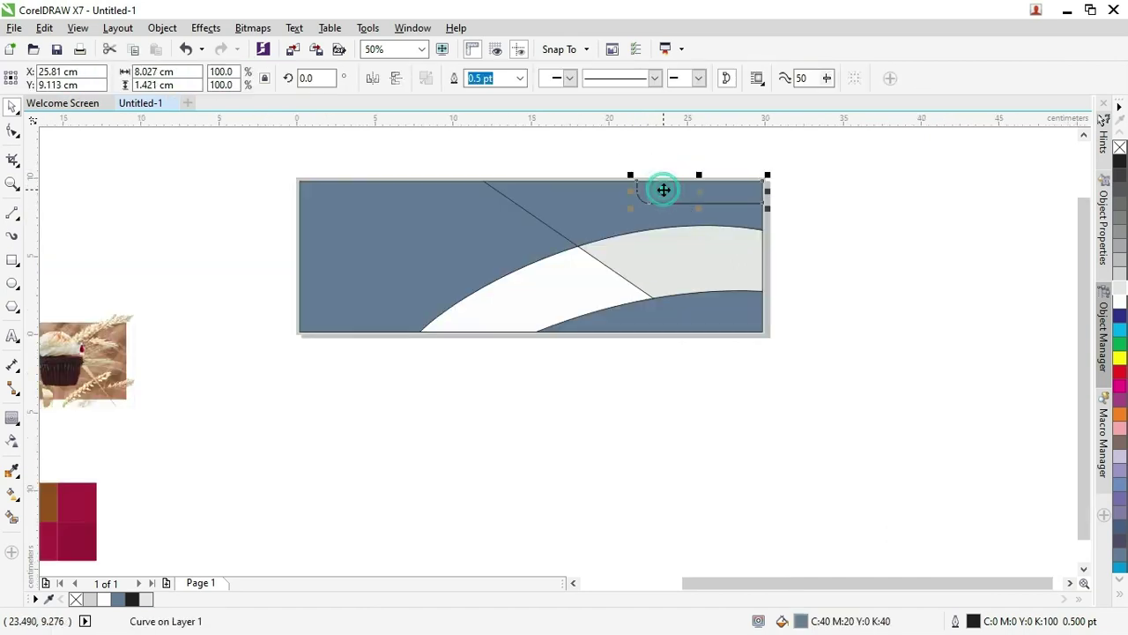
click(1120, 289)
click(957, 234)
Weld the two slate-blue regions above the upper arch into one background shape and deselect it
click(516, 227)
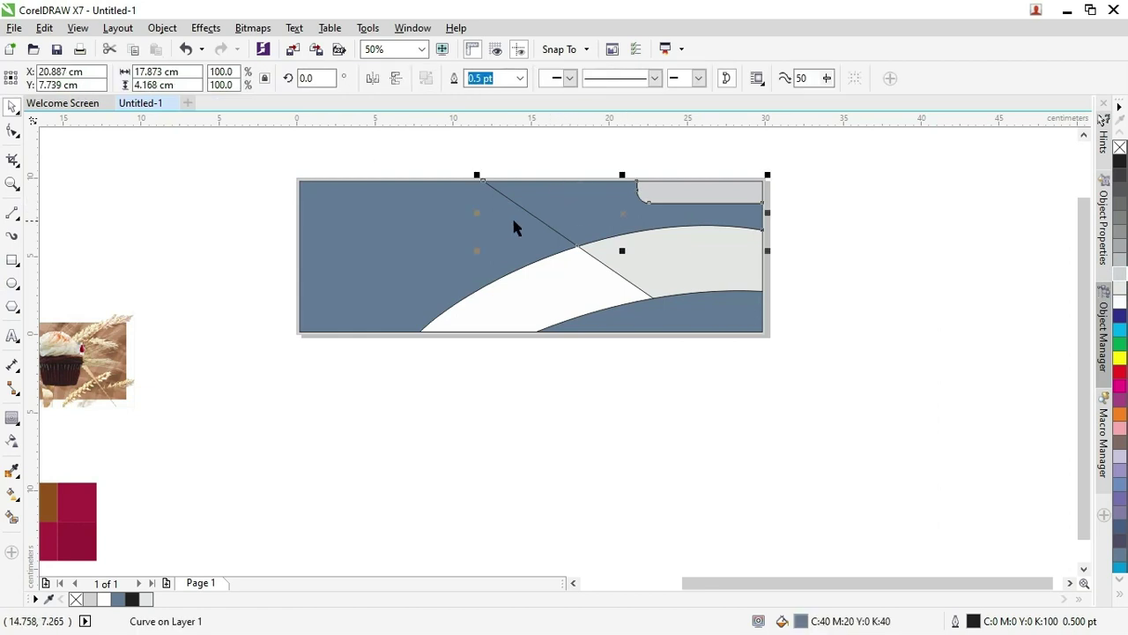
shift+click(421, 225)
click(455, 78)
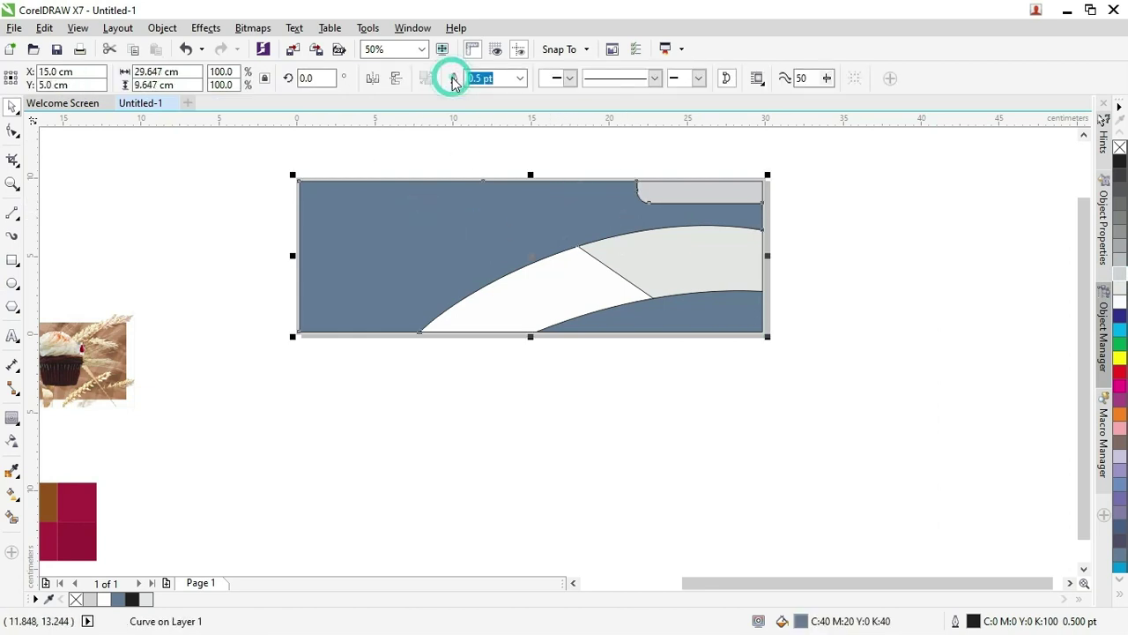
click(426, 156)
Remove the outline from all banner shapes and deselect them
drag(970, 410, 268, 197)
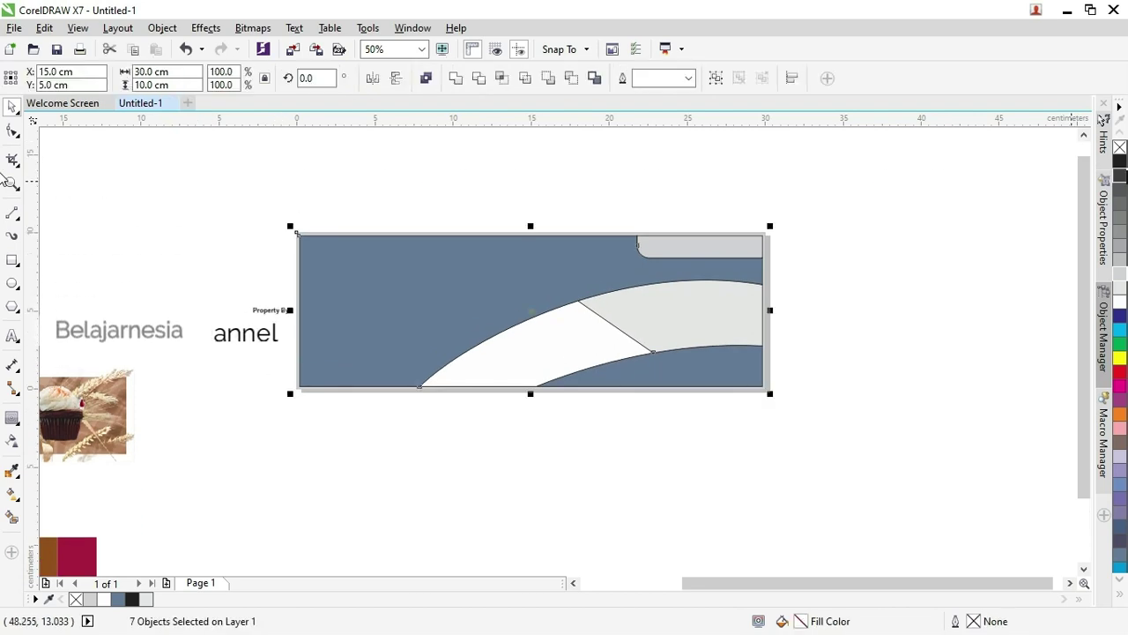
click(852, 211)
scroll(920, 224, down, 1)
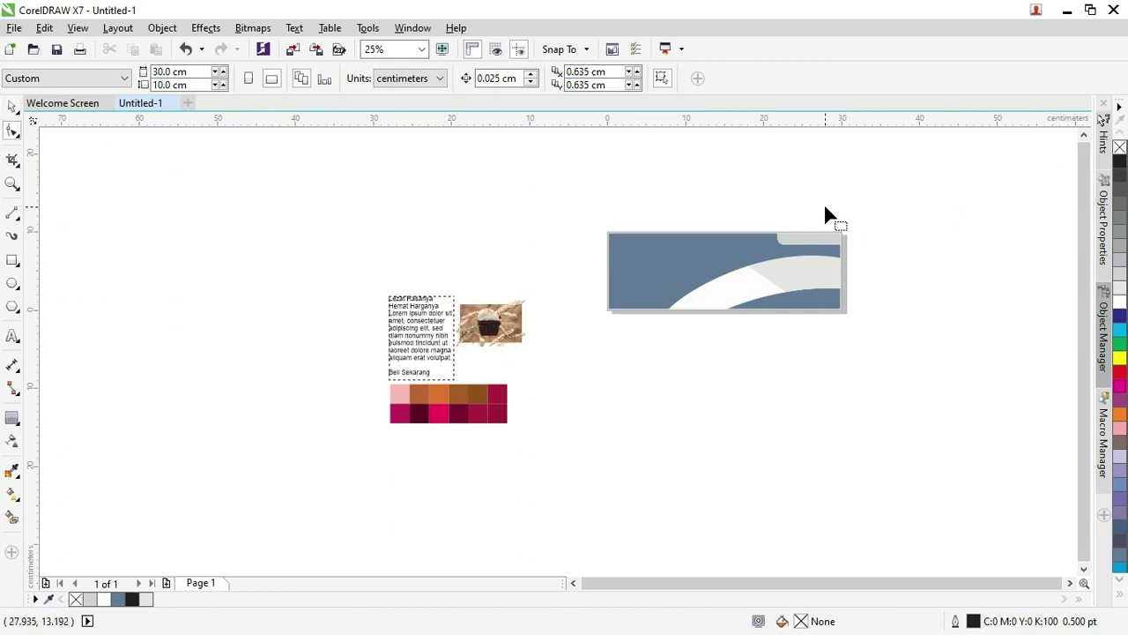
Draw an ellipse about 4.7 x 6.25 cm over the page's left edge and center it vertically on the blue background
key(z)
drag(550, 215, 973, 347)
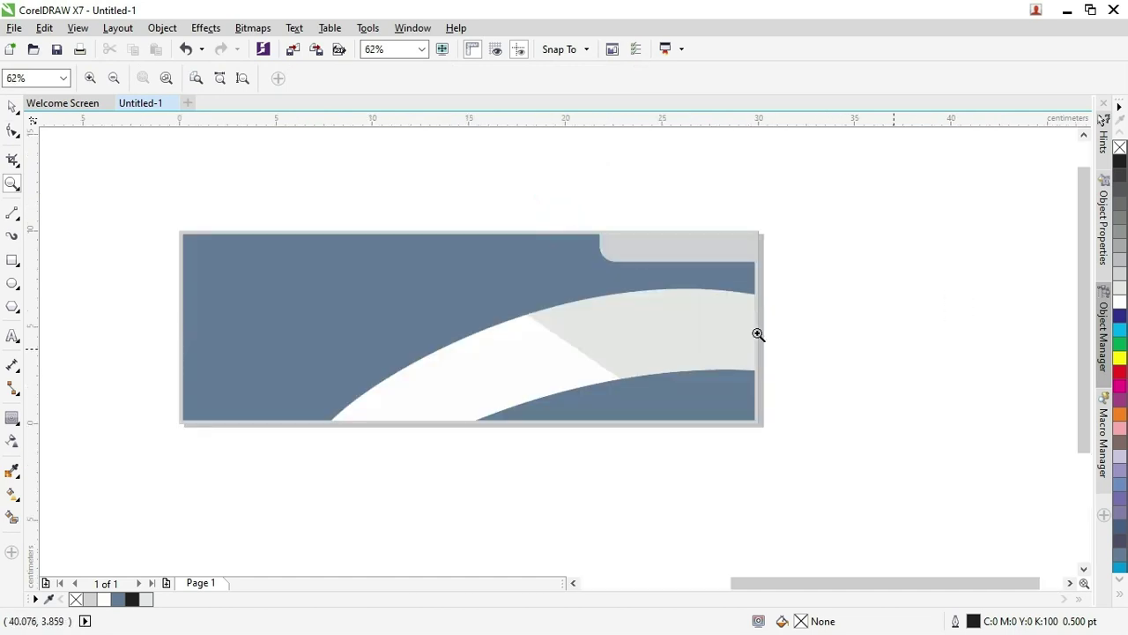
click(12, 282)
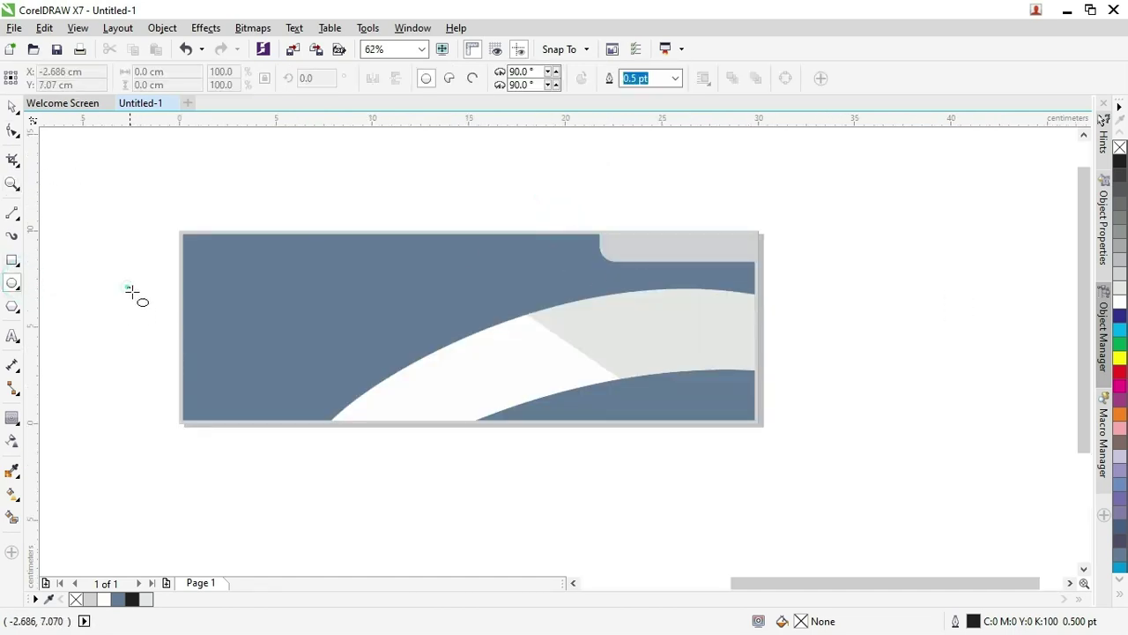
drag(127, 287, 219, 399)
click(12, 106)
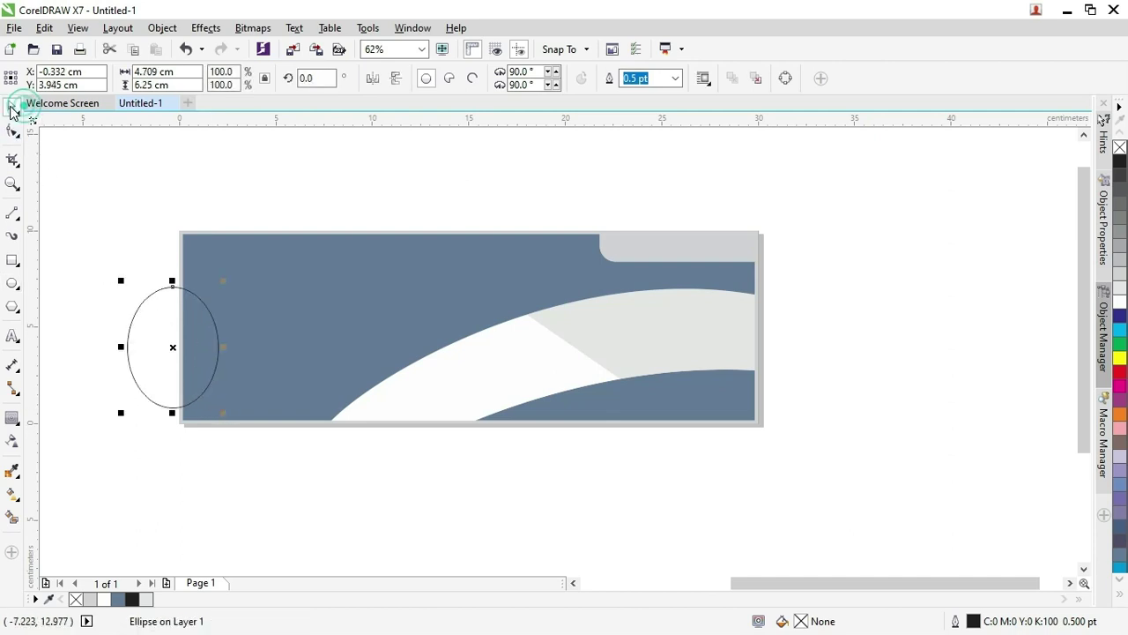
shift+click(255, 282)
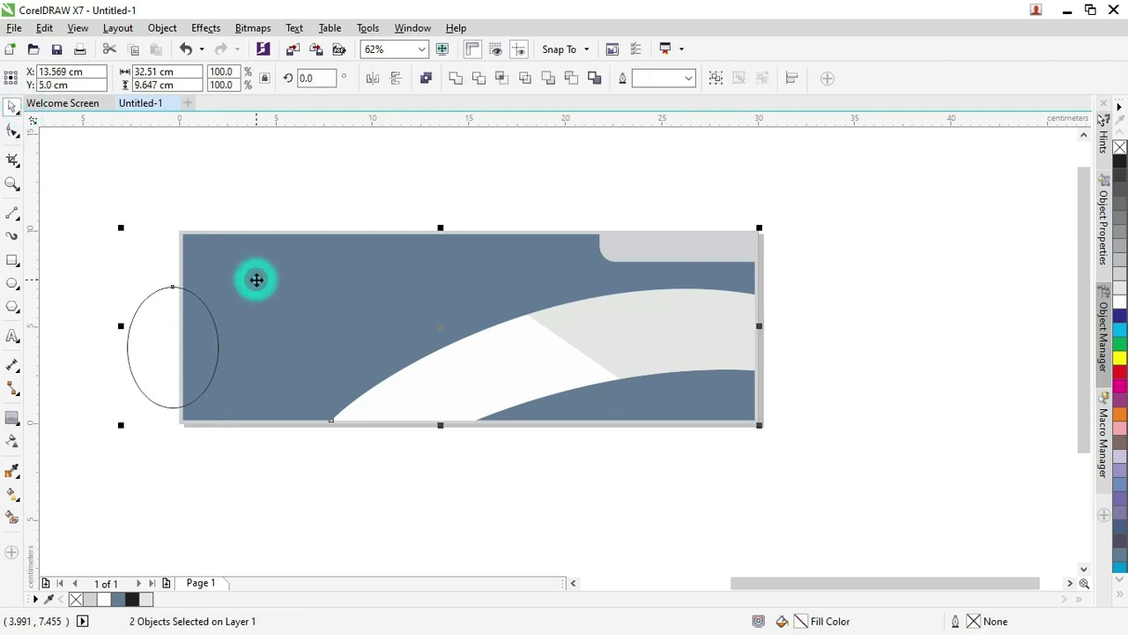
click(234, 177)
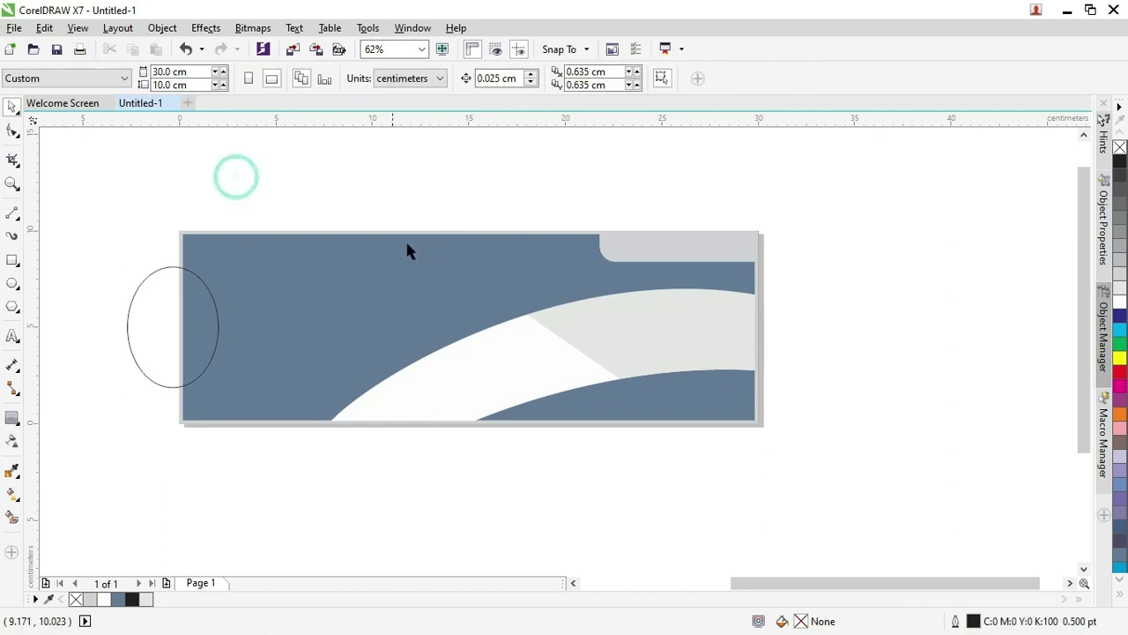
Draw a rectangle about 4.6 x 5.3 cm across the banner's upper edge near the middle and convert it to curves
scroll(427, 251, up, 2)
scroll(396, 229, down, 2)
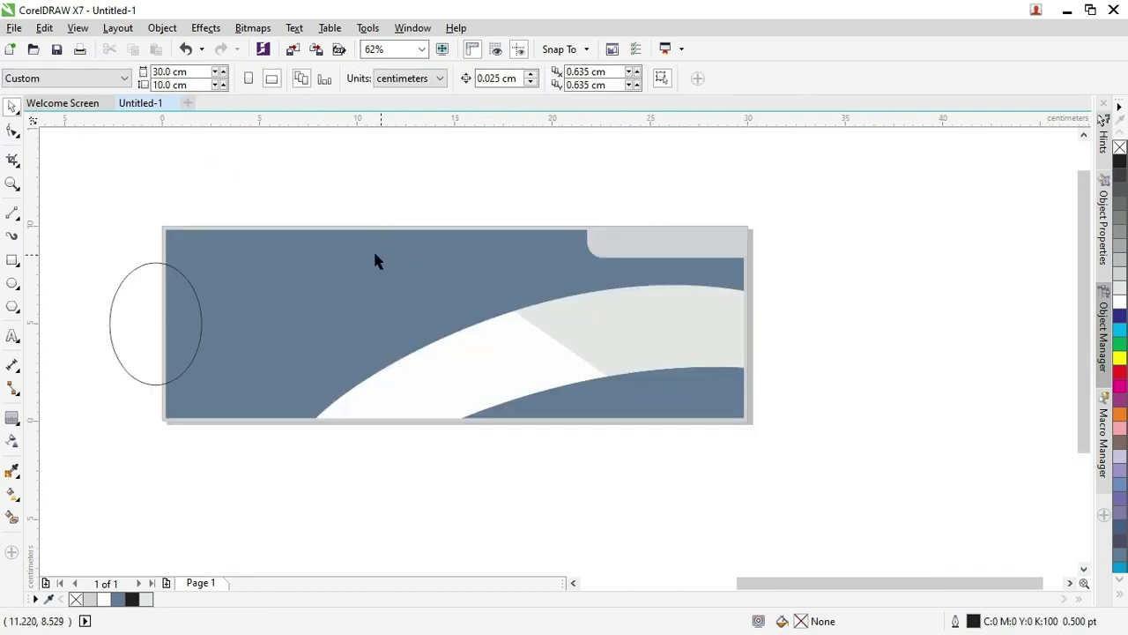
click(12, 260)
drag(389, 212, 480, 315)
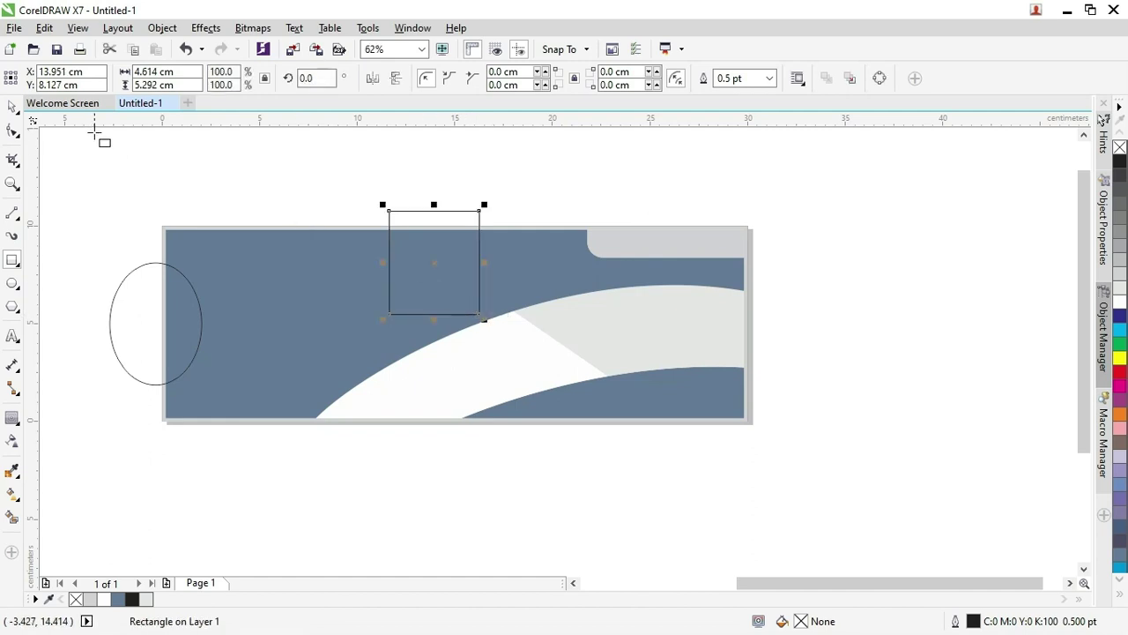
click(15, 107)
scroll(435, 216, up, 2)
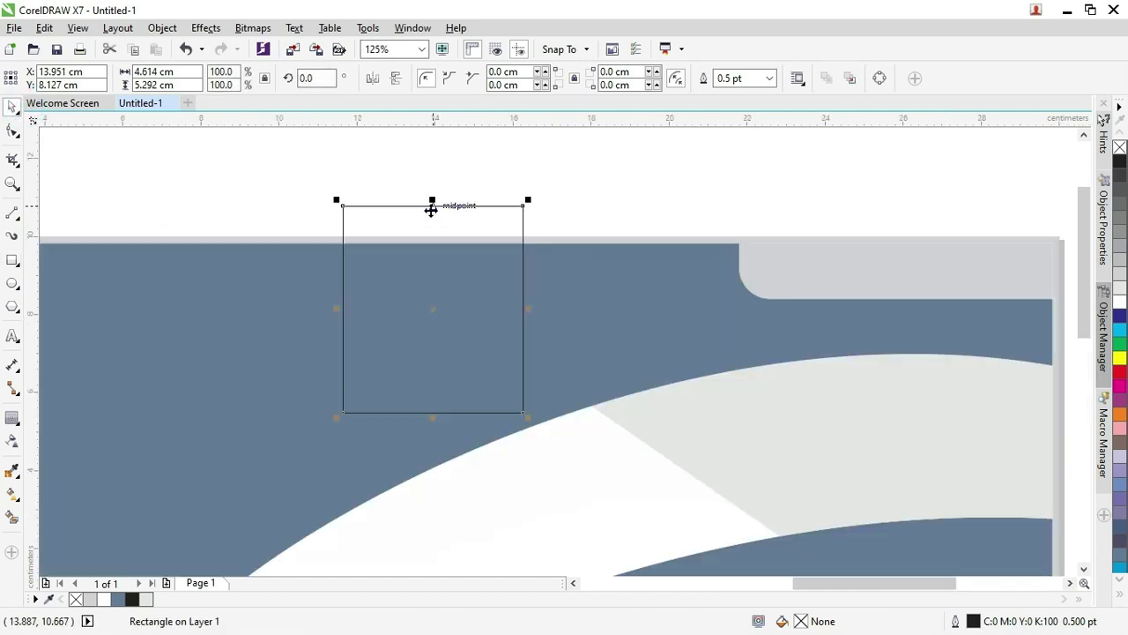
click(117, 28)
mouse_move(162, 27)
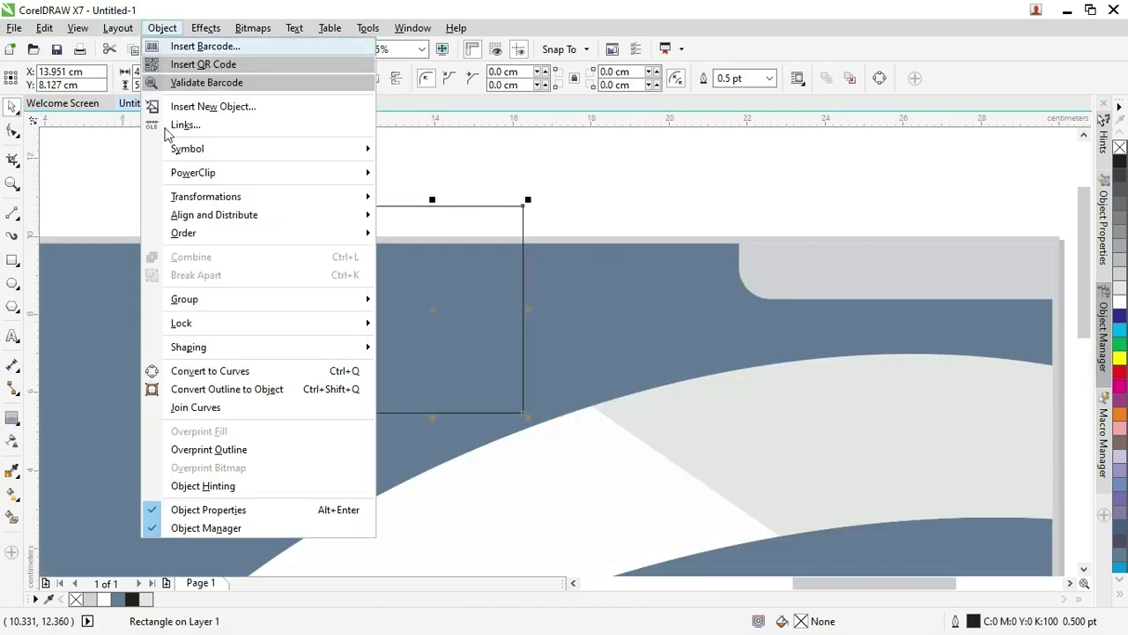
click(248, 372)
click(13, 132)
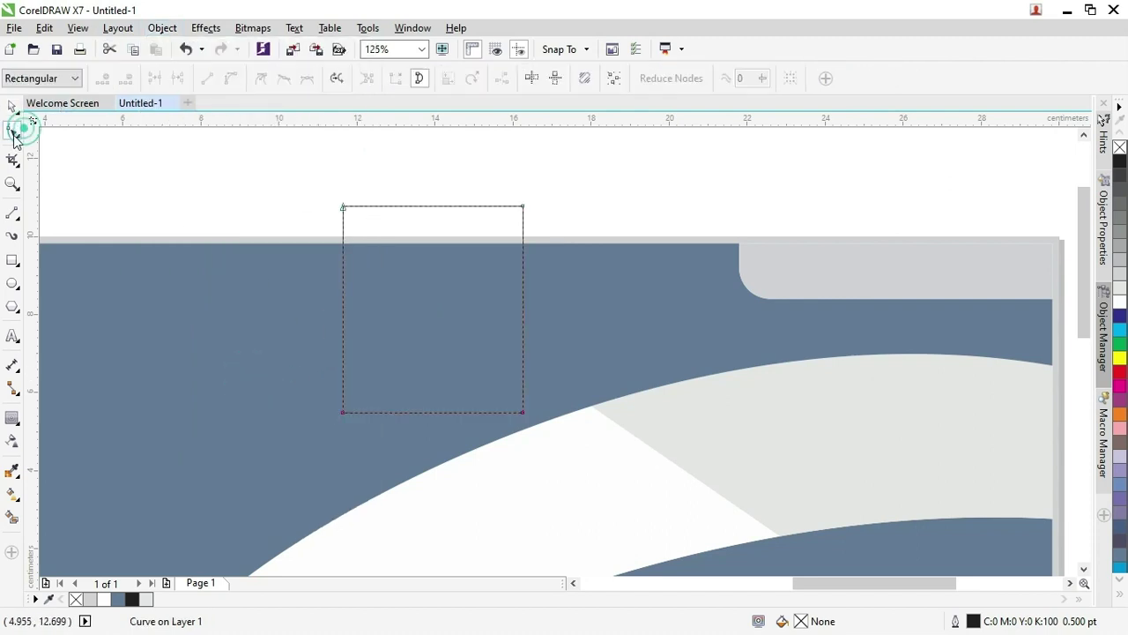
double_click(432, 410)
drag(432, 411, 437, 386)
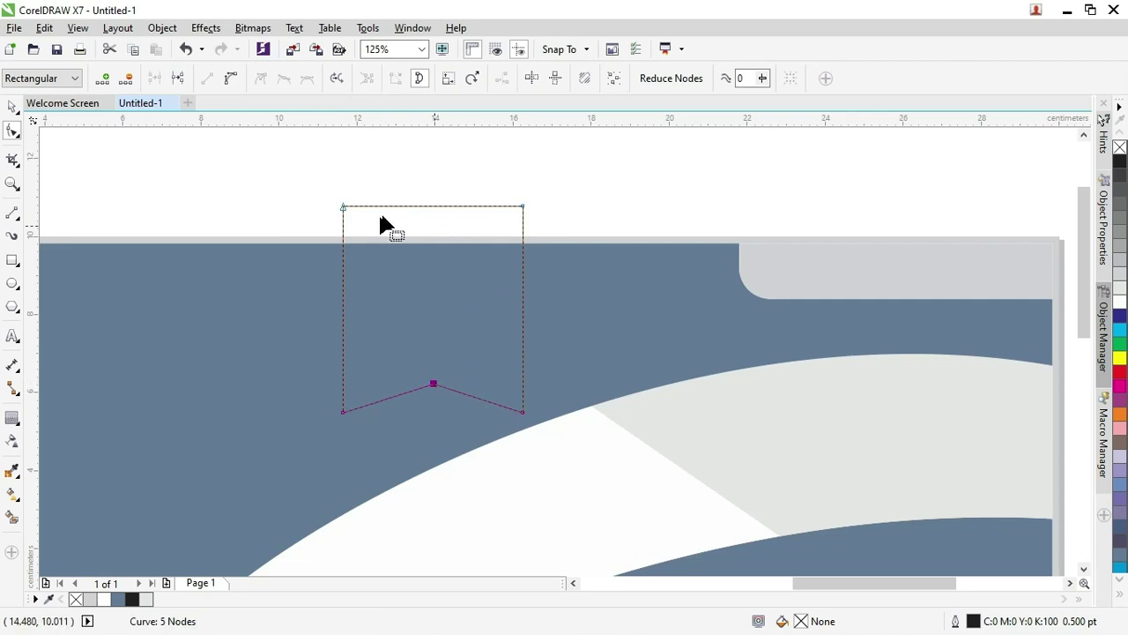
key(ctrl+z)
key(ctrl+z)
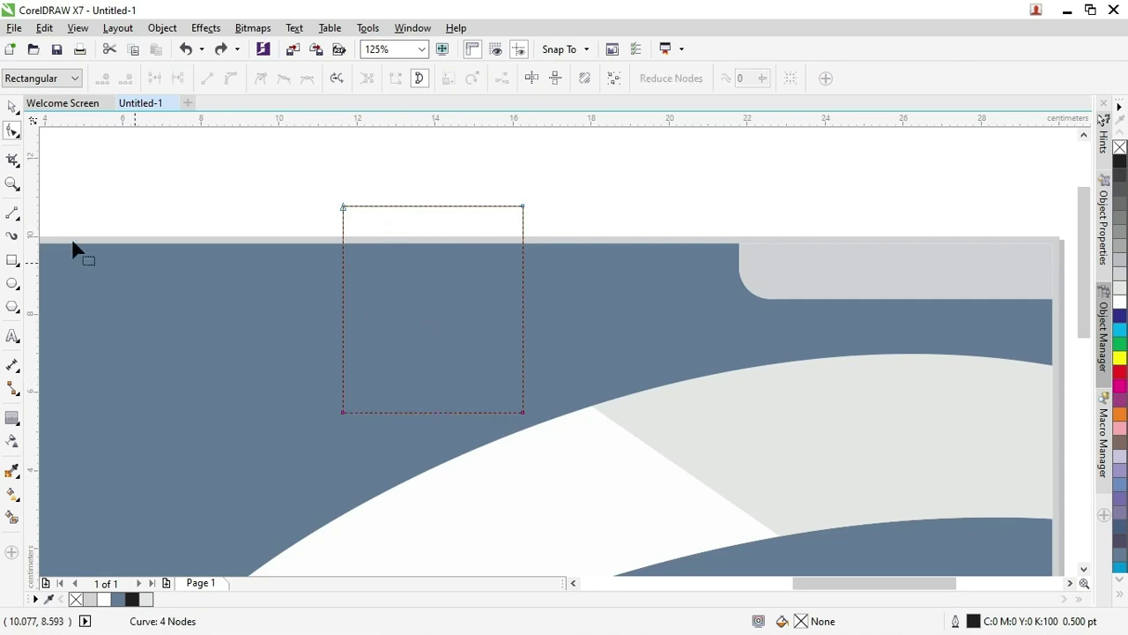
Draw a vertical line about 7.7 cm long through the middle of the rectangle, extending past both ends
click(12, 215)
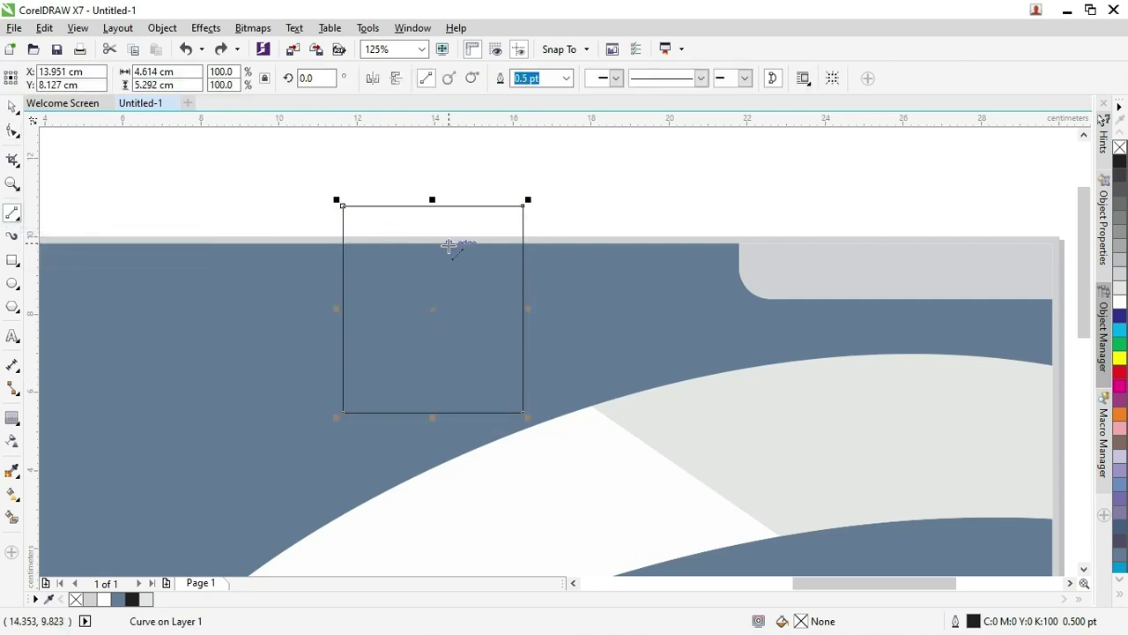
drag(434, 168, 433, 454)
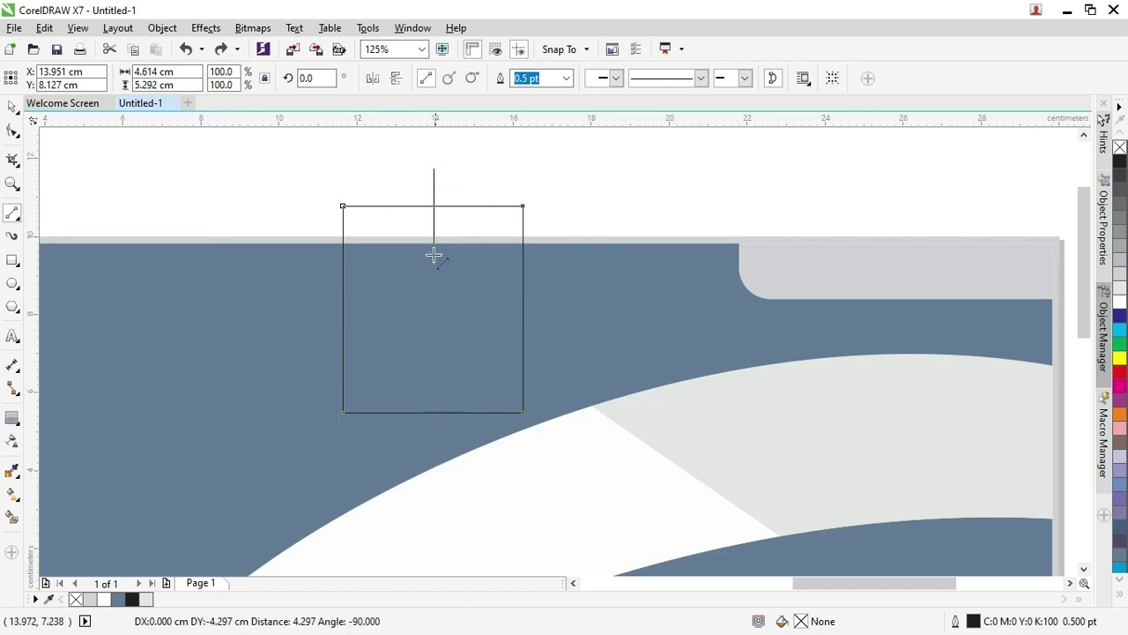
drag(433, 255, 420, 476)
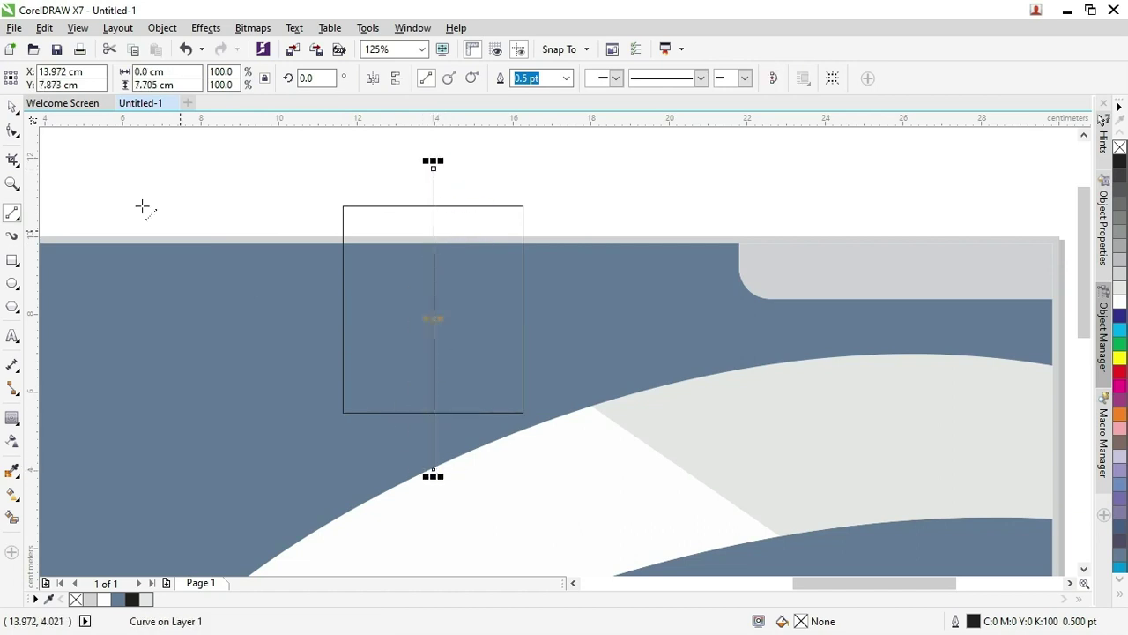
Center the vertical line horizontally on the rectangle and trim the rectangle with it
click(18, 117)
click(12, 213)
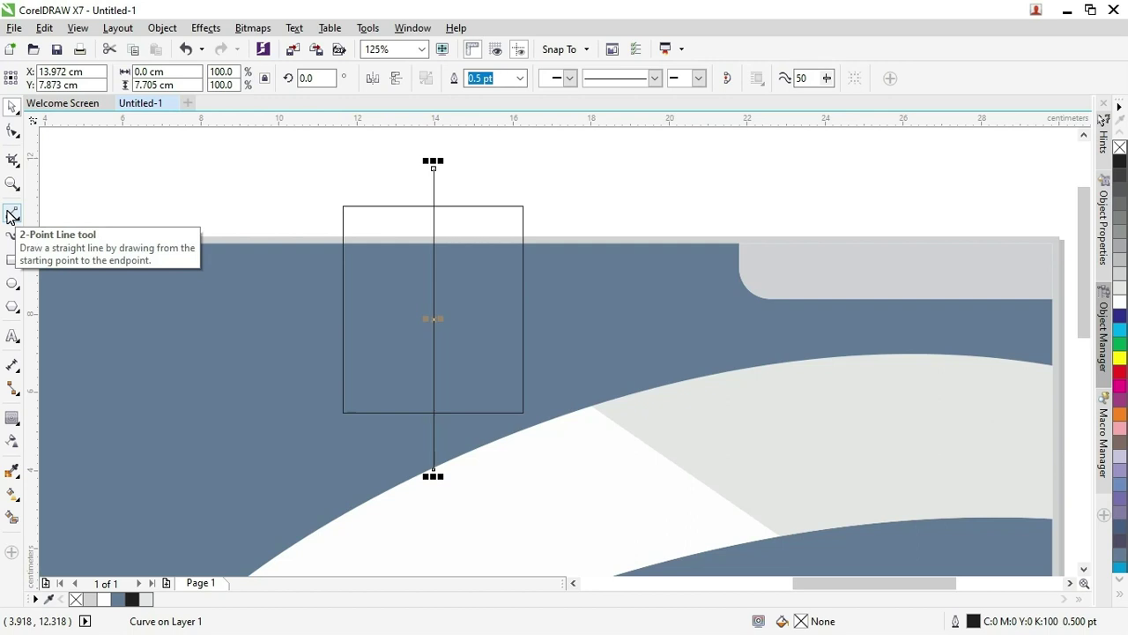
click(12, 106)
shift+click(513, 208)
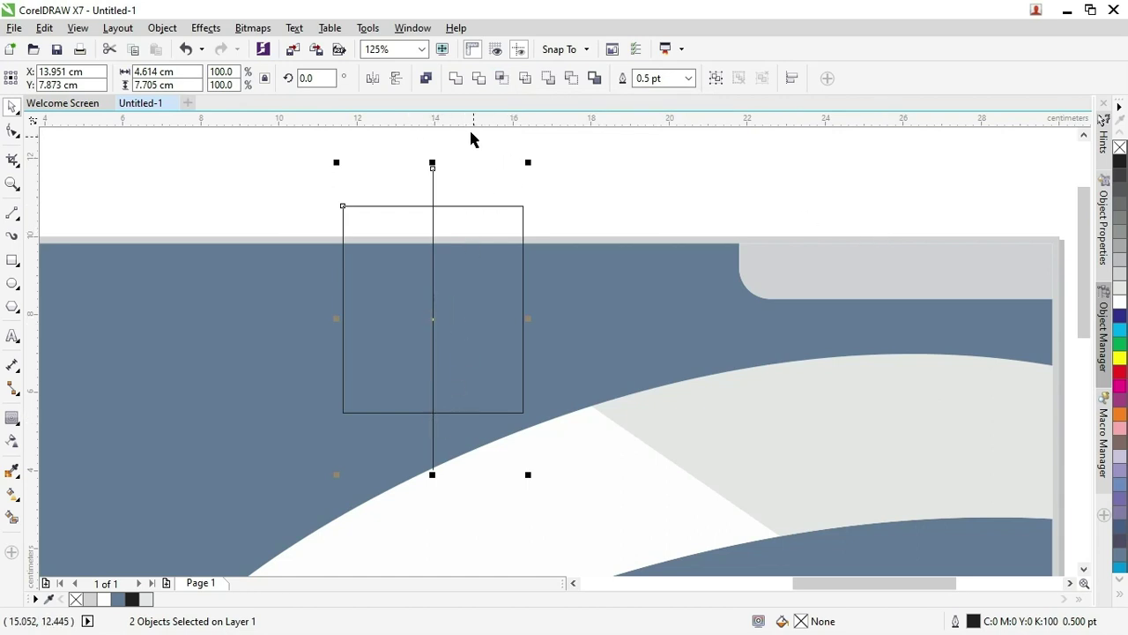
click(479, 77)
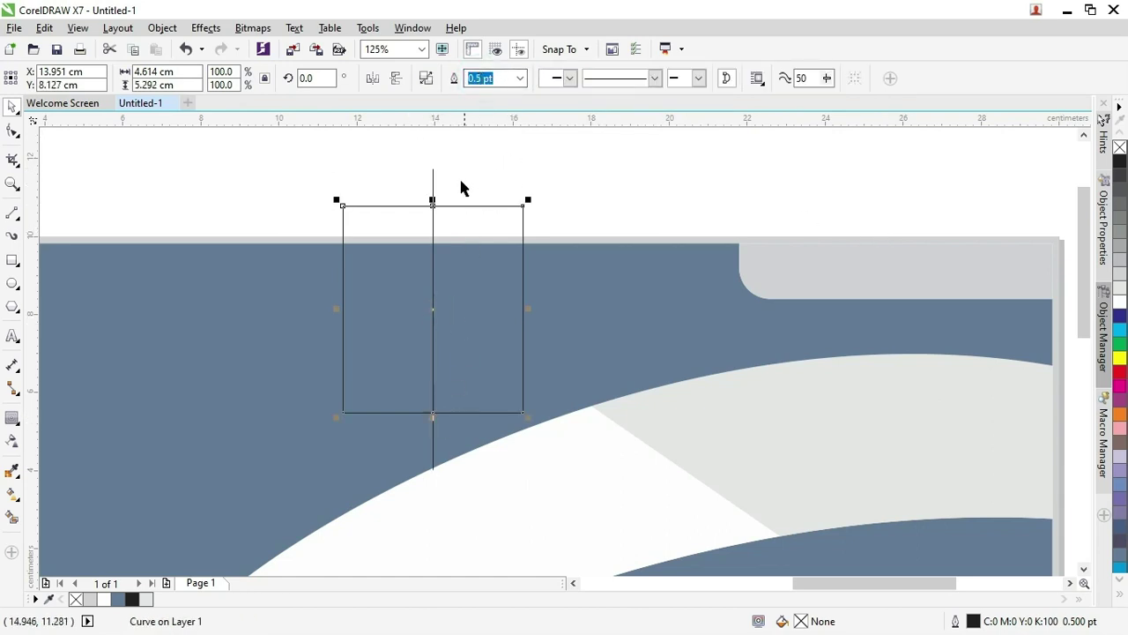
Move the cutting line off the split rectangle and delete it, leaving the rectangle selected
drag(433, 174, 613, 169)
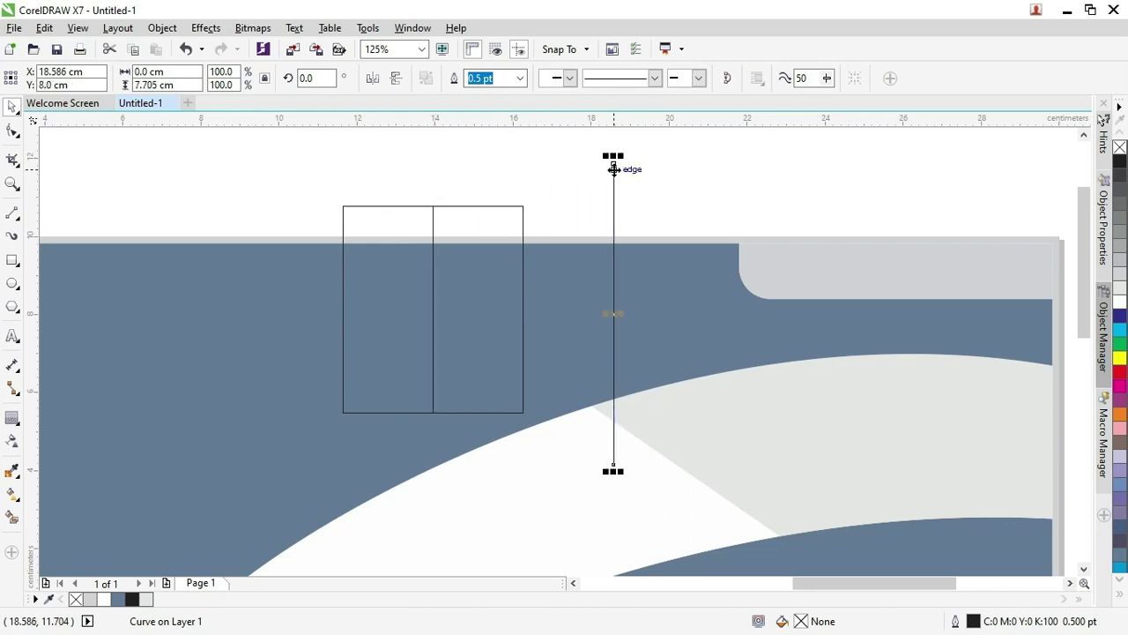
key(Escape)
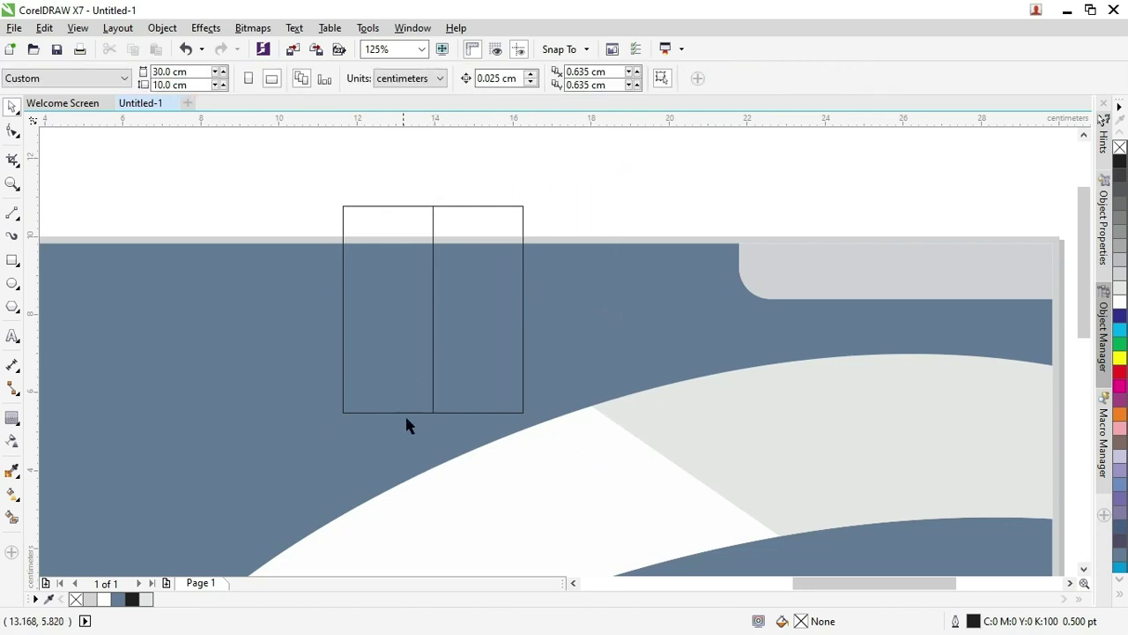
click(432, 412)
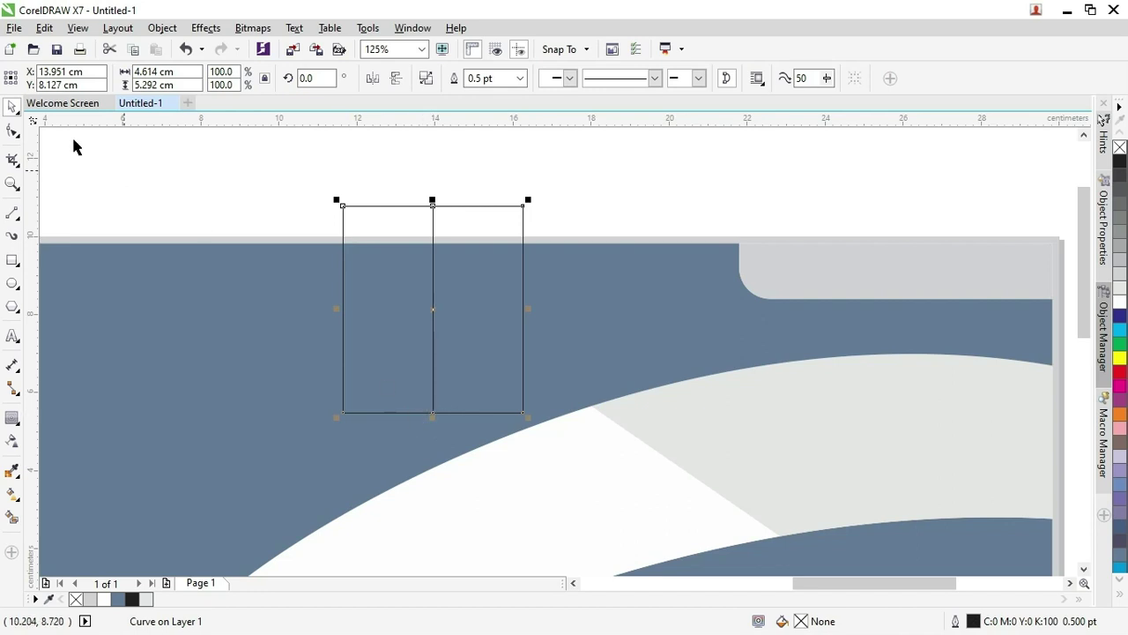
Move the split rectangle's lower middle nodes up about 0.8 cm to form a V-shaped ribbon notch
click(14, 131)
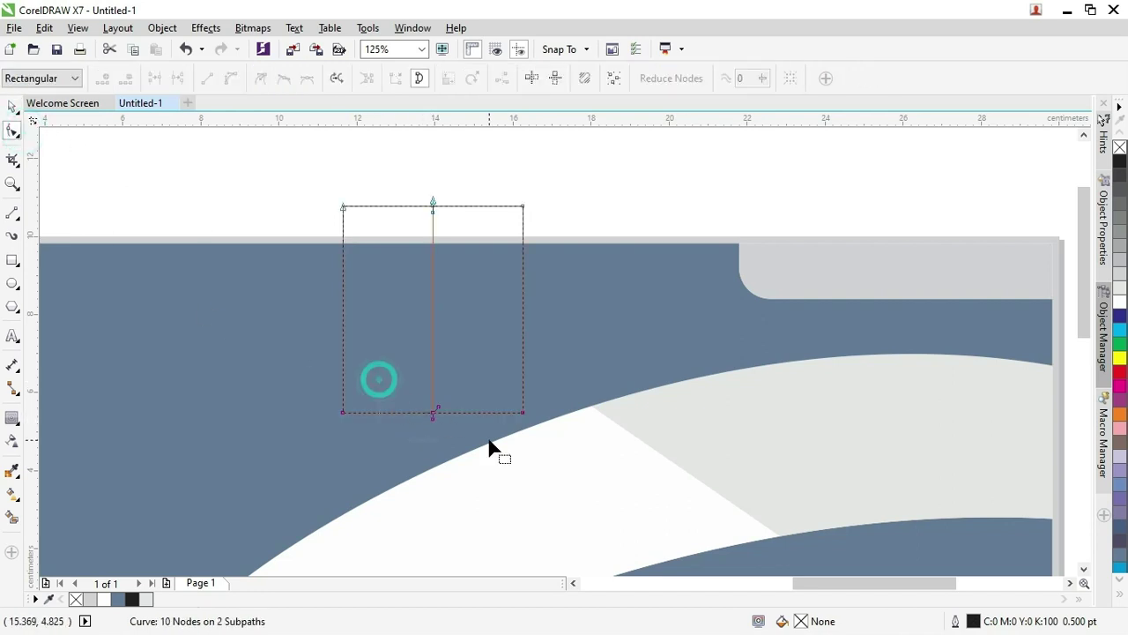
click(433, 413)
drag(433, 414, 433, 384)
click(12, 106)
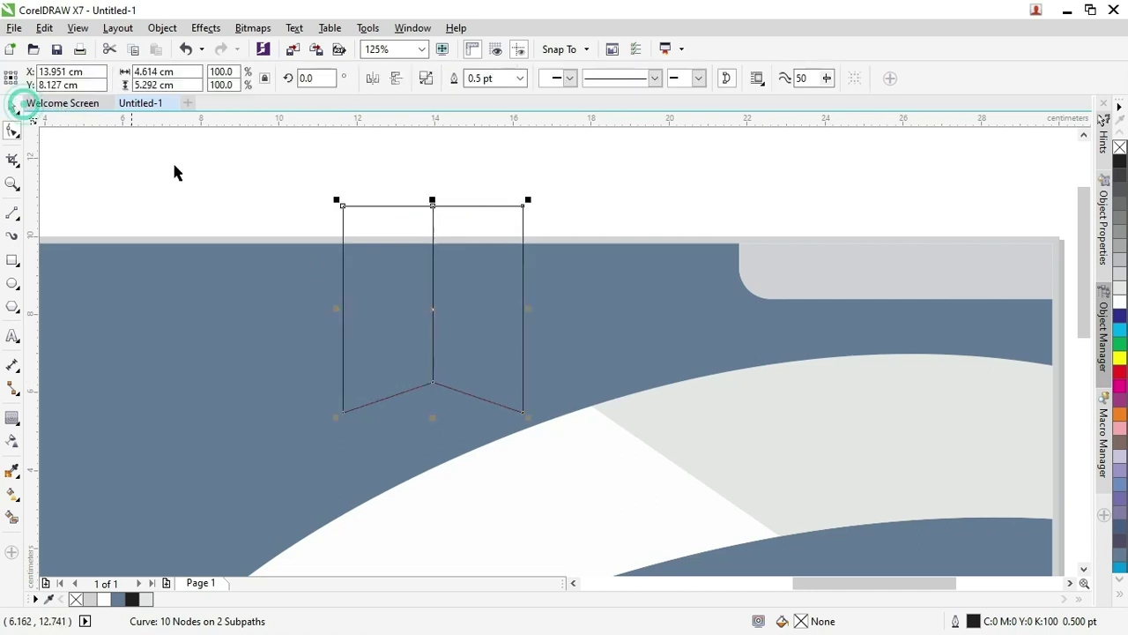
Move the notched ribbon shape down about 0.8 cm and shorten it from its lower edge to about 4.3 cm high
drag(266, 172, 526, 404)
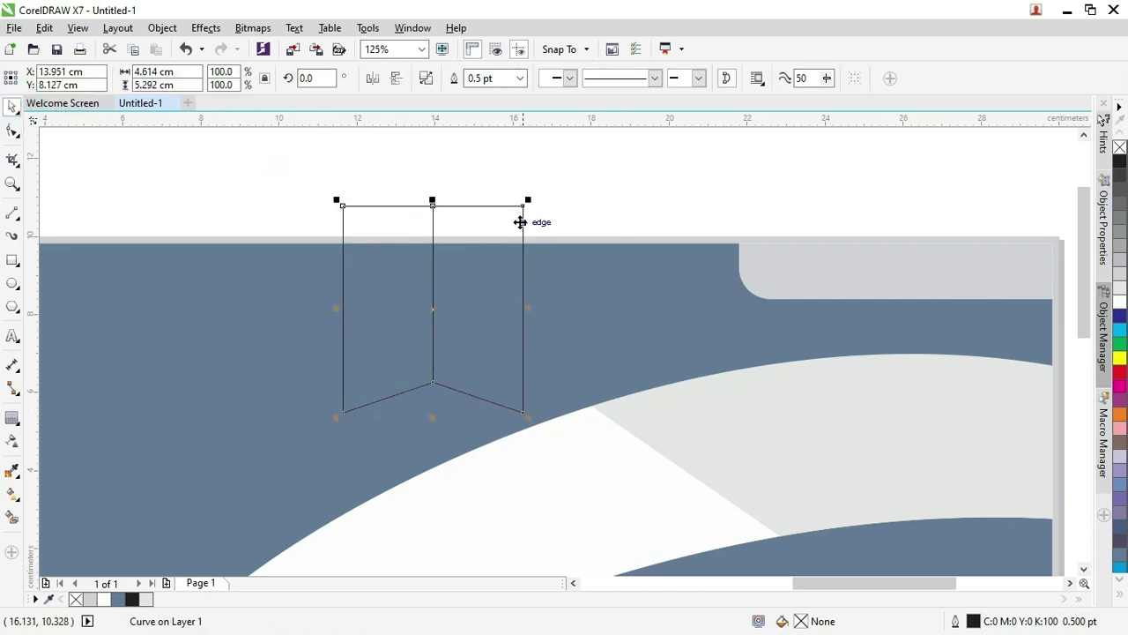
drag(520, 223, 521, 252)
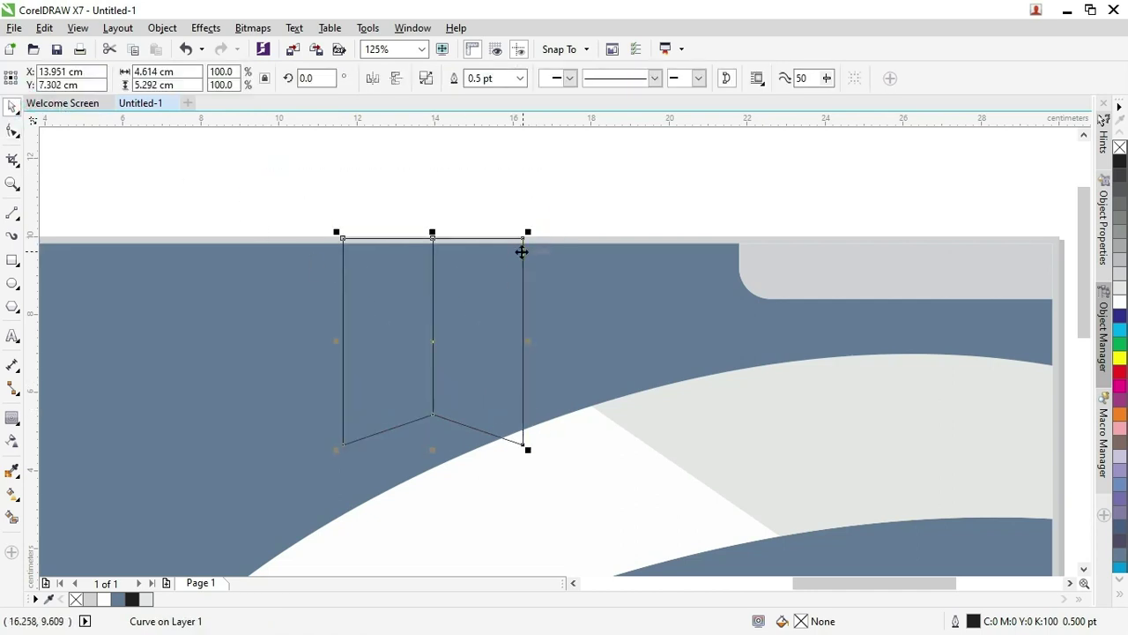
click(432, 451)
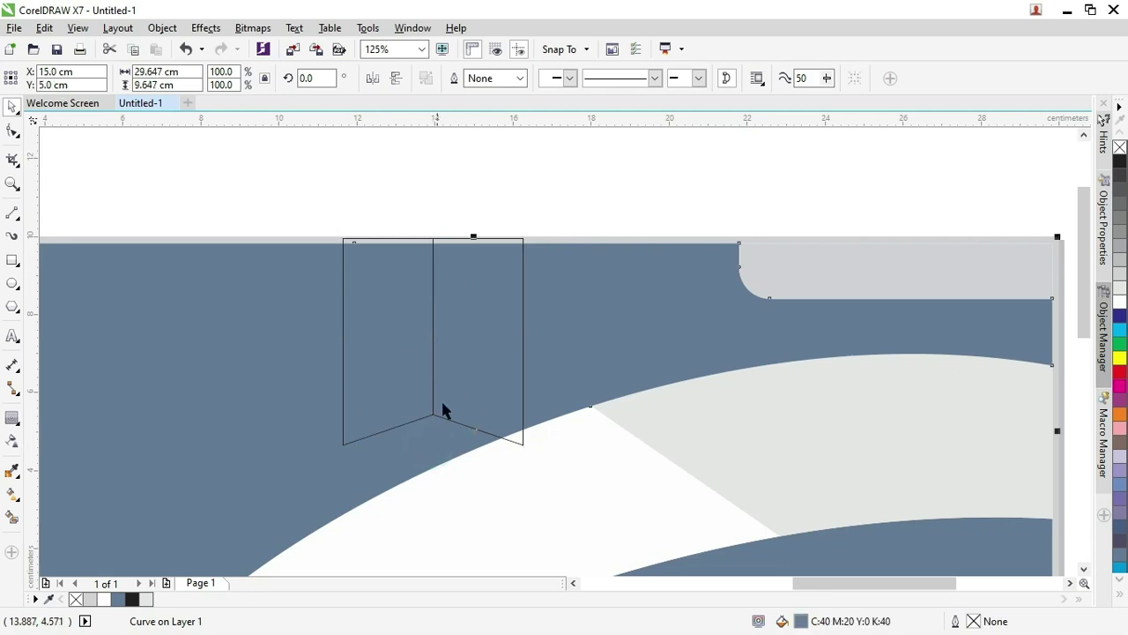
drag(285, 176, 573, 450)
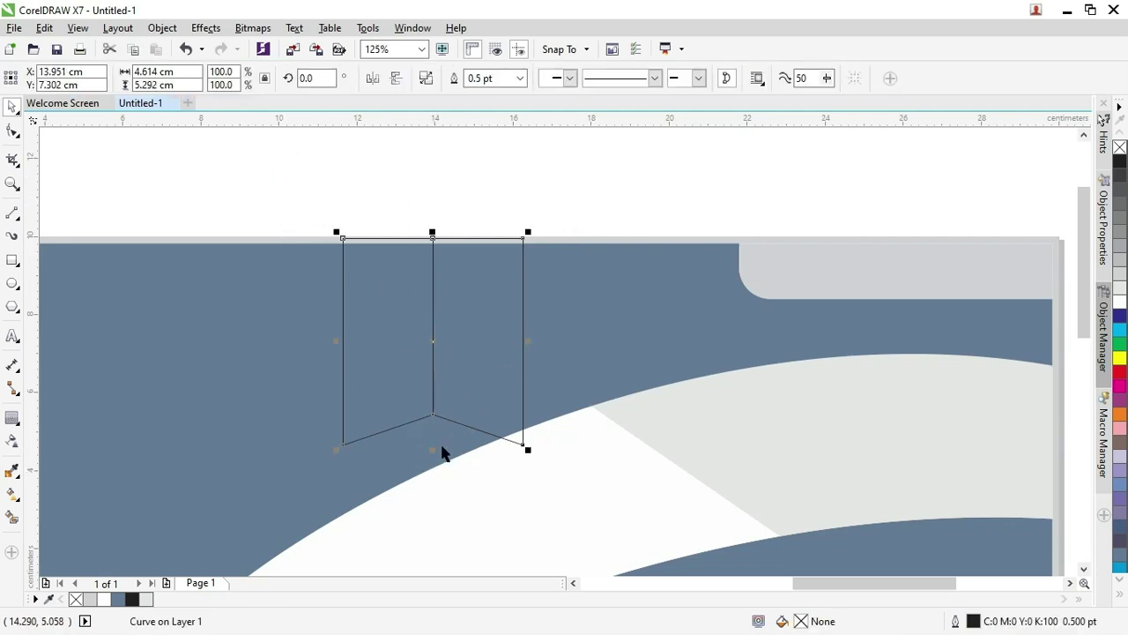
drag(433, 450, 435, 414)
scroll(483, 395, down, 1)
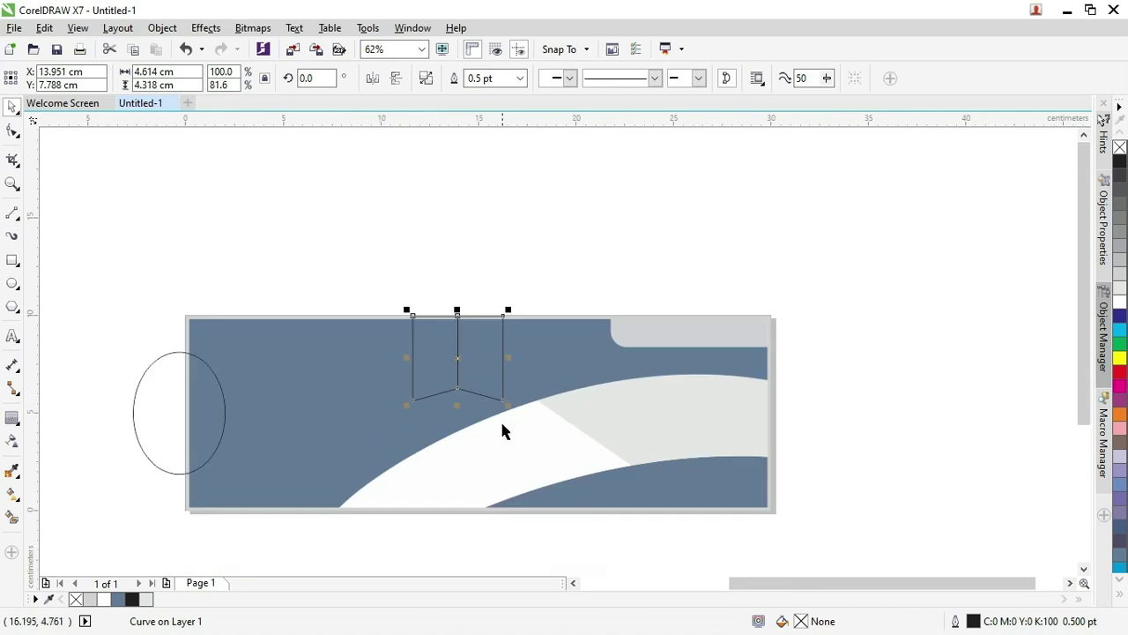
Align the ribbon's top edge with the top of the blue region and reduce its height to about 4.2 cm
scroll(484, 388, up, 2)
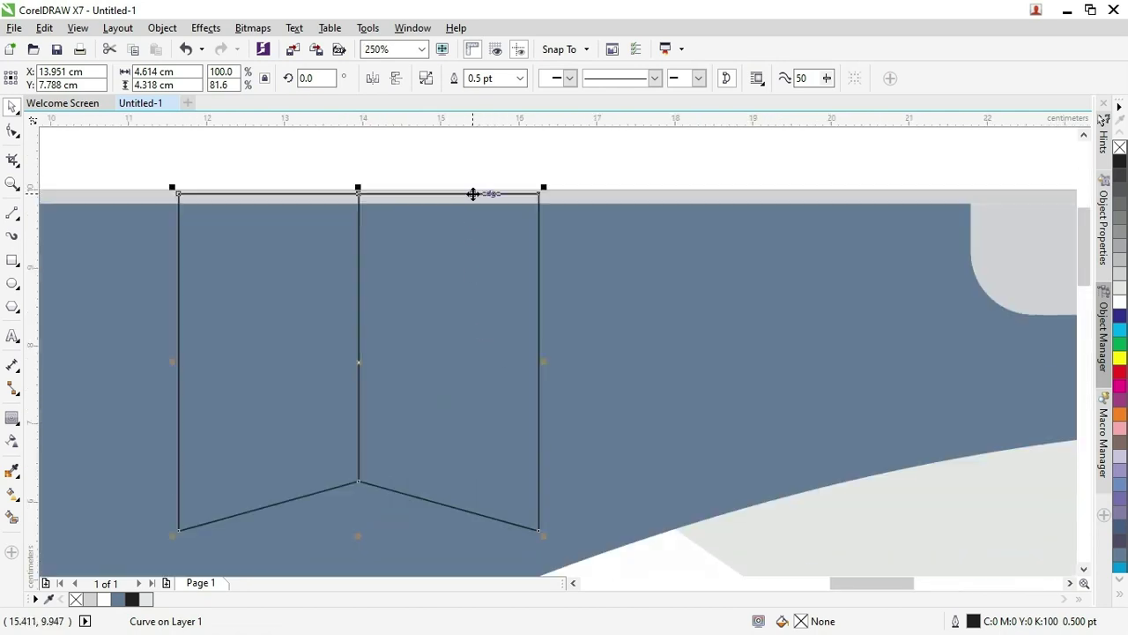
drag(474, 193, 464, 218)
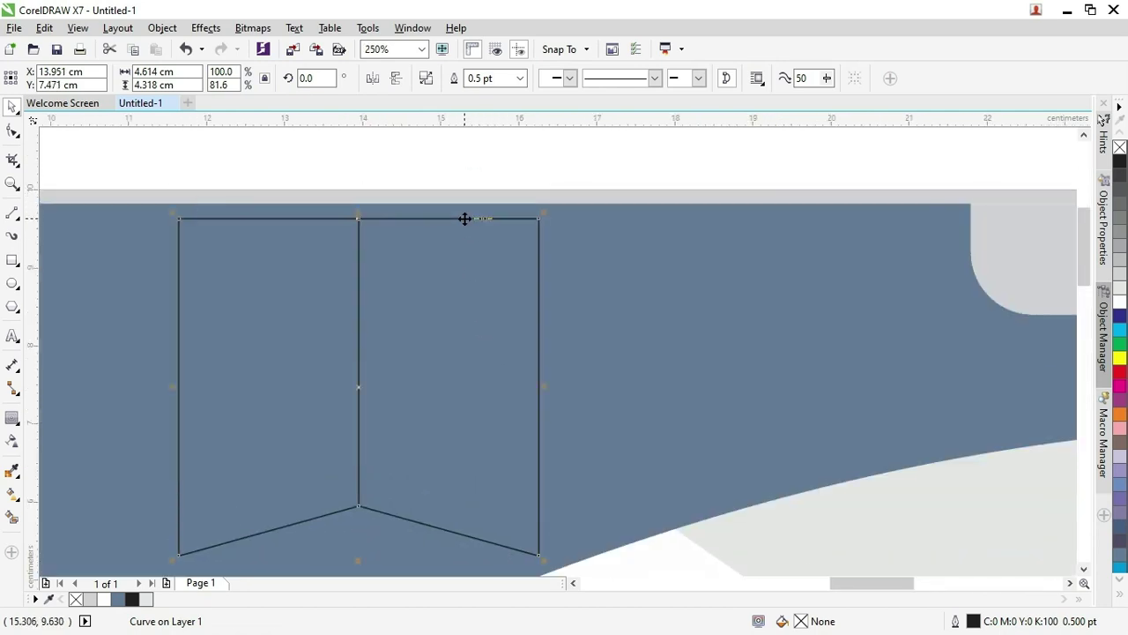
shift+click(583, 224)
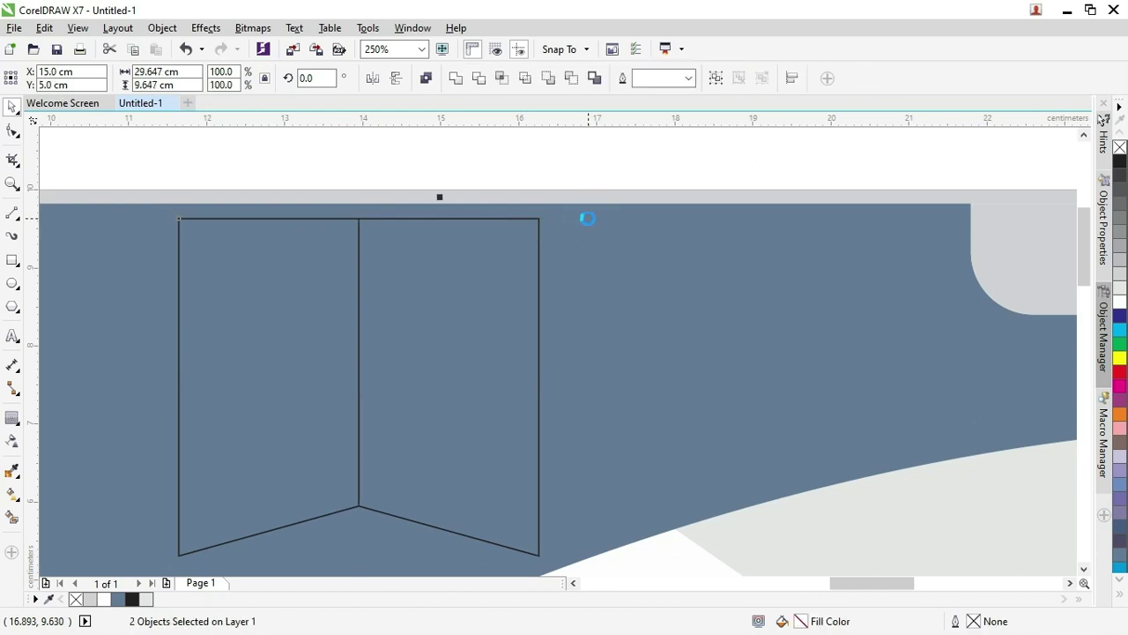
key(t)
scroll(544, 201, up, 1)
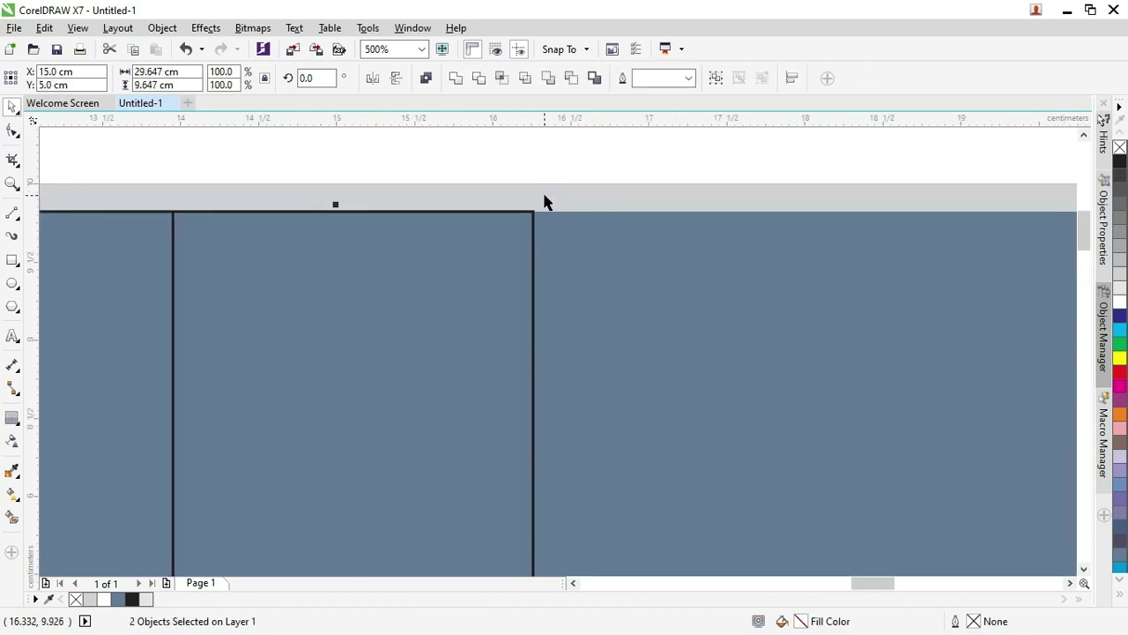
scroll(544, 201, down, 2)
click(532, 169)
click(452, 257)
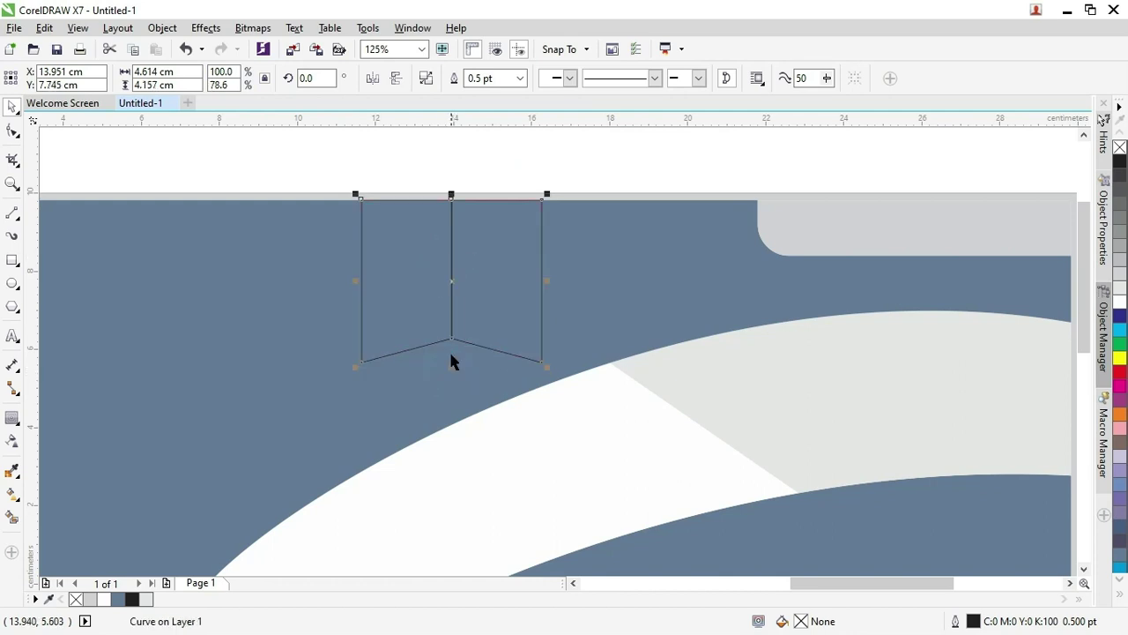
Deepen the ribbon's V notch by moving its middle nodes up about 0.4 cm
key(a)
click(11, 128)
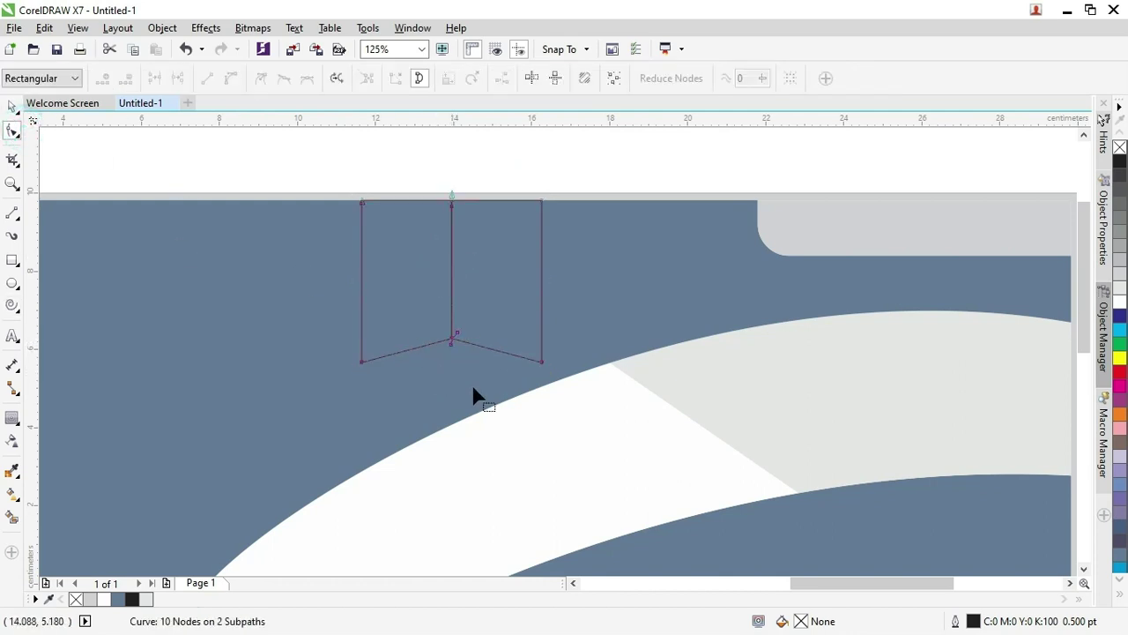
drag(481, 376, 451, 323)
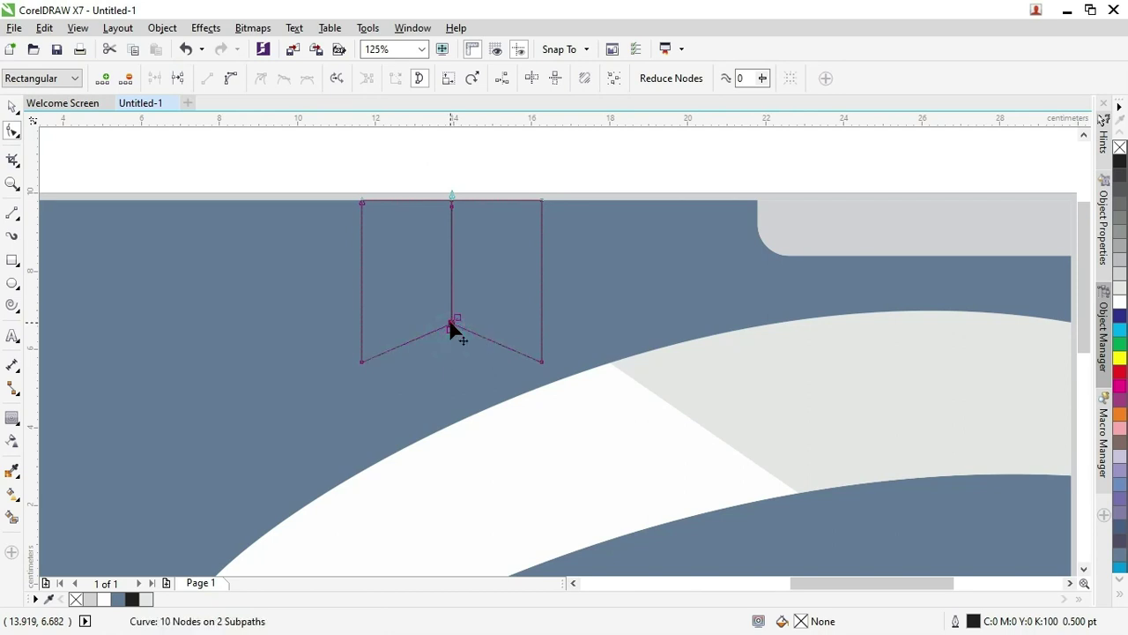
click(7, 107)
click(247, 126)
Create a shape from the ellipse's overlap with the blue region using Smart Fill, and delete the original ellipse
scroll(276, 137, down, 4)
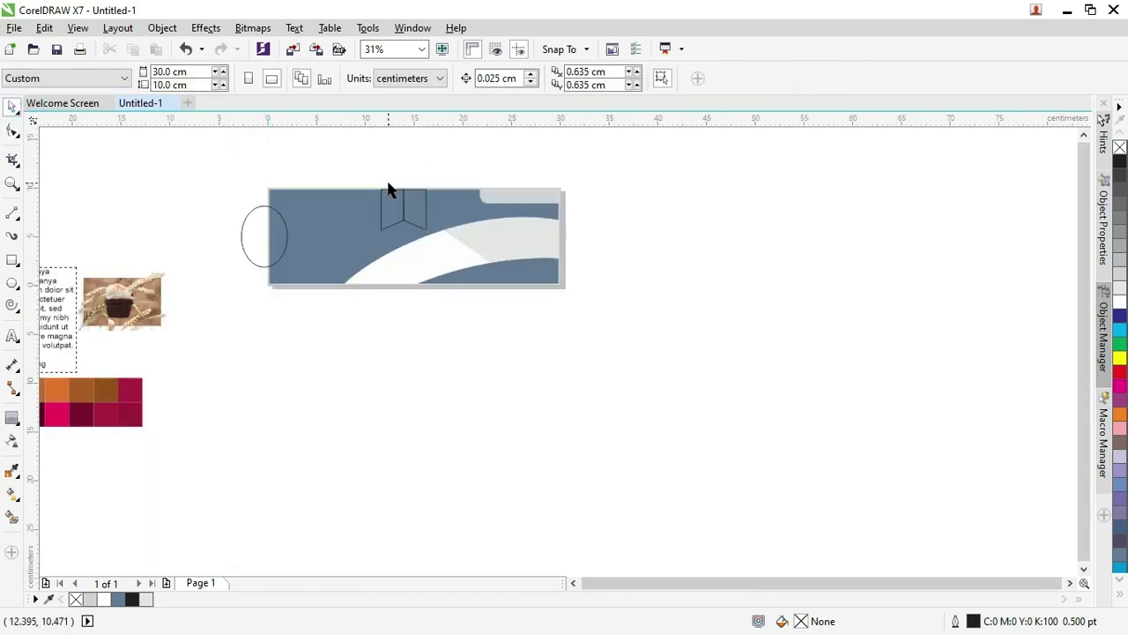
scroll(273, 173, up, 2)
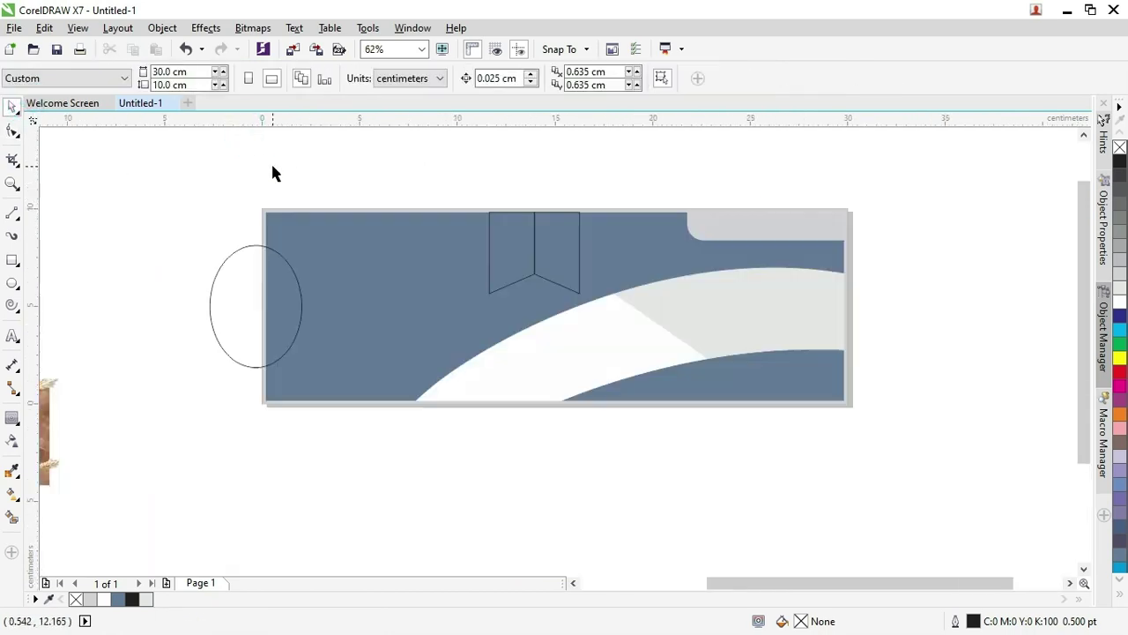
click(283, 264)
shift+click(338, 272)
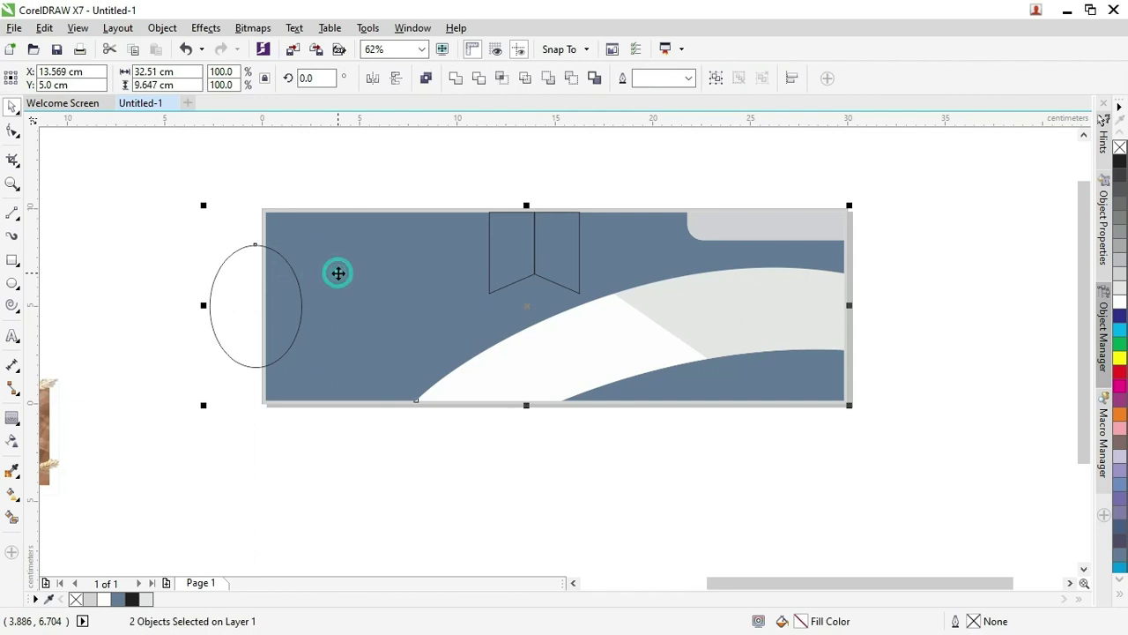
click(13, 517)
click(280, 300)
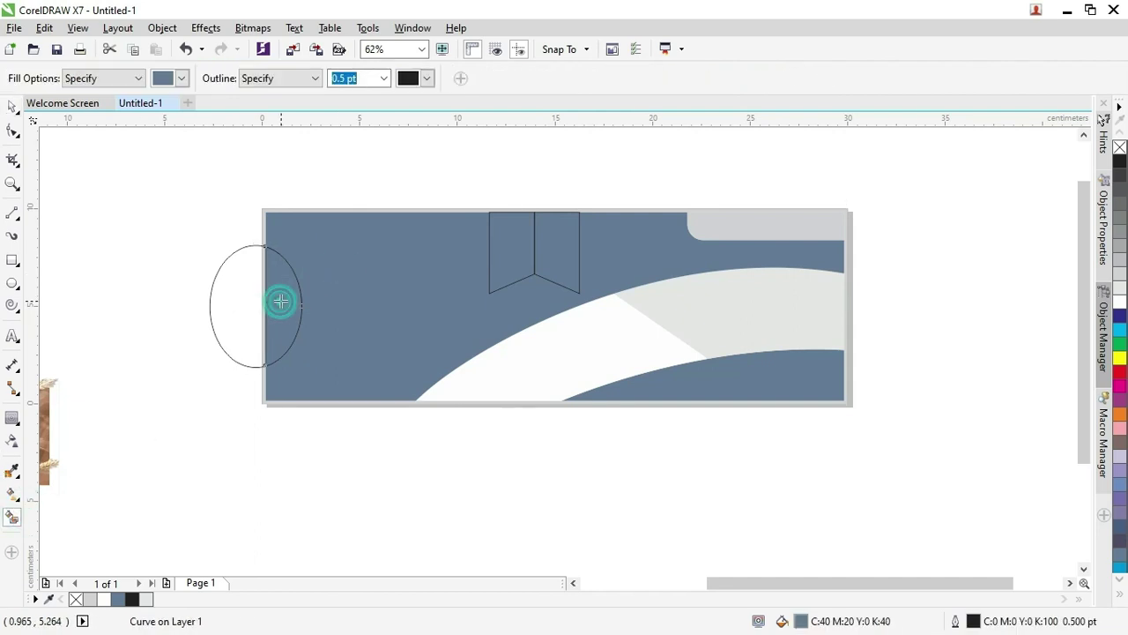
click(11, 107)
click(205, 298)
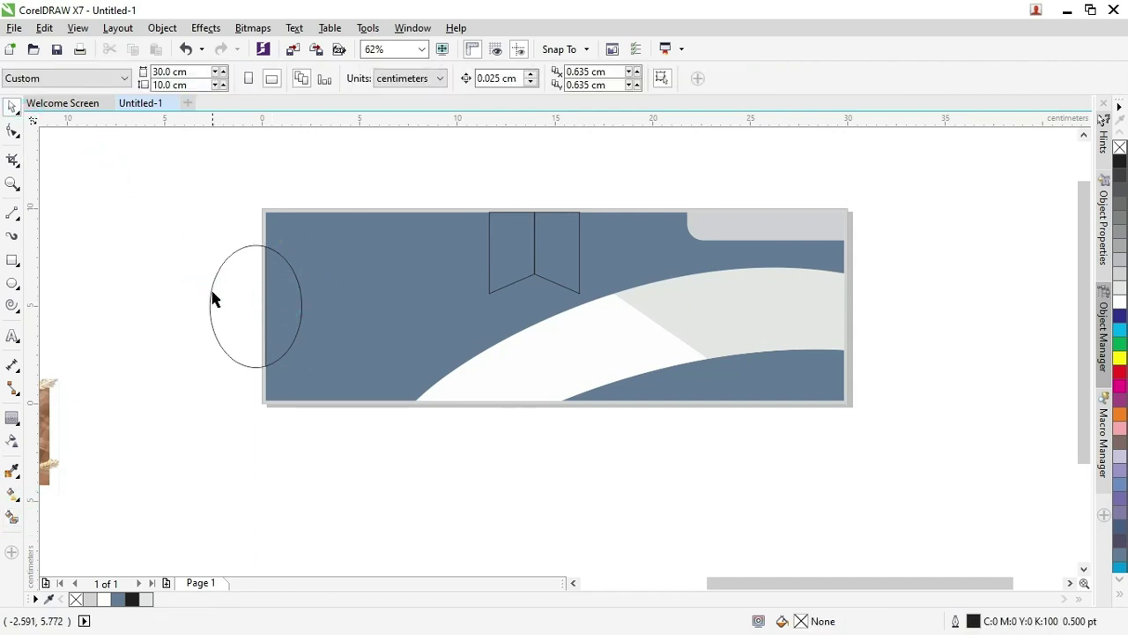
click(209, 294)
key(Delete)
Sample the dark maroon from the imported palette and fill the banner's lower-right blue curved region with it (#7A1133)
scroll(353, 197, down, 1)
click(536, 295)
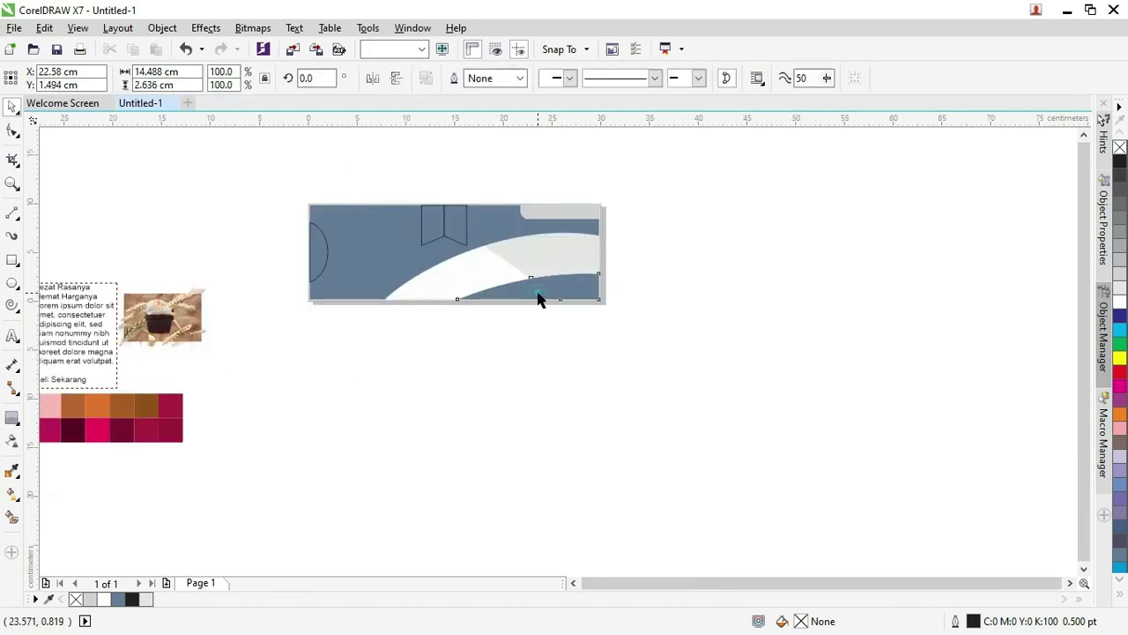
click(49, 599)
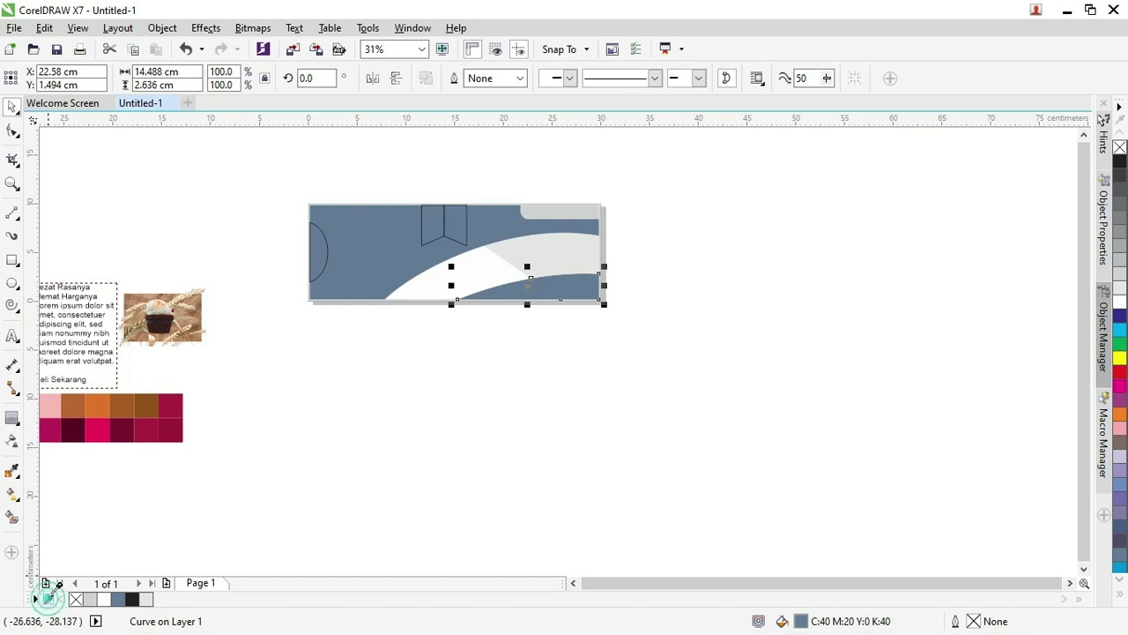
click(123, 429)
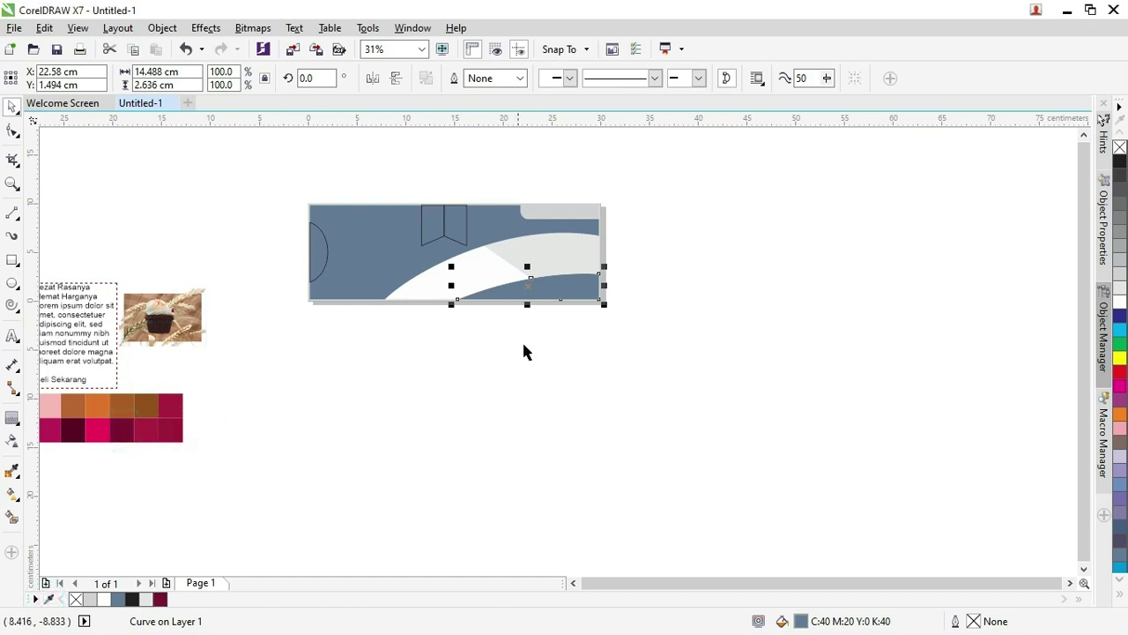
click(159, 600)
click(559, 380)
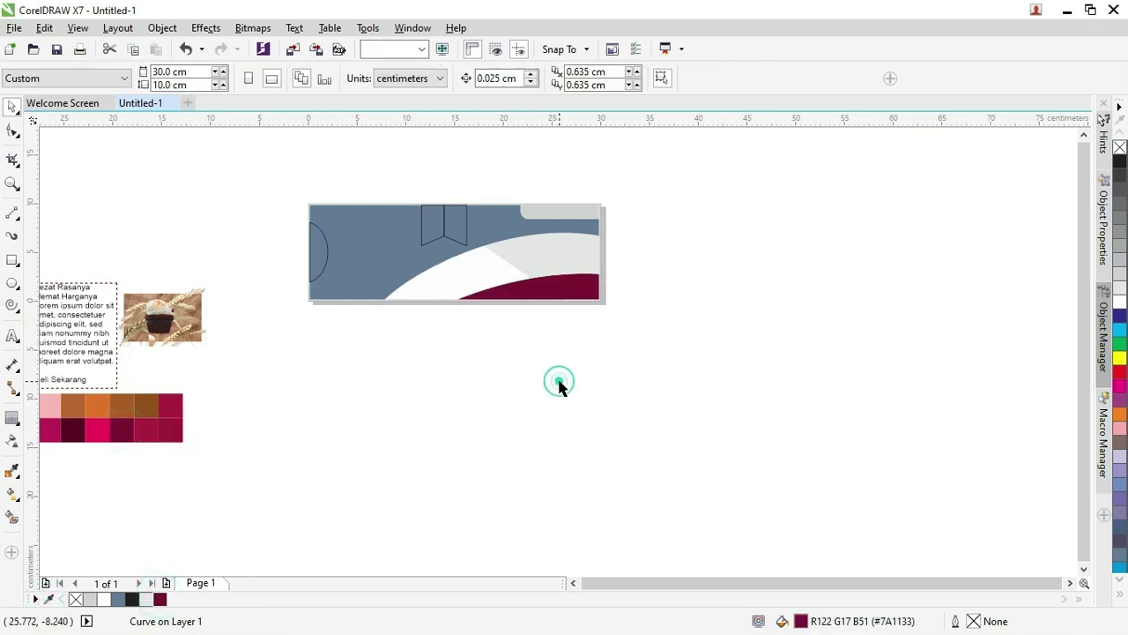
click(536, 247)
click(443, 283)
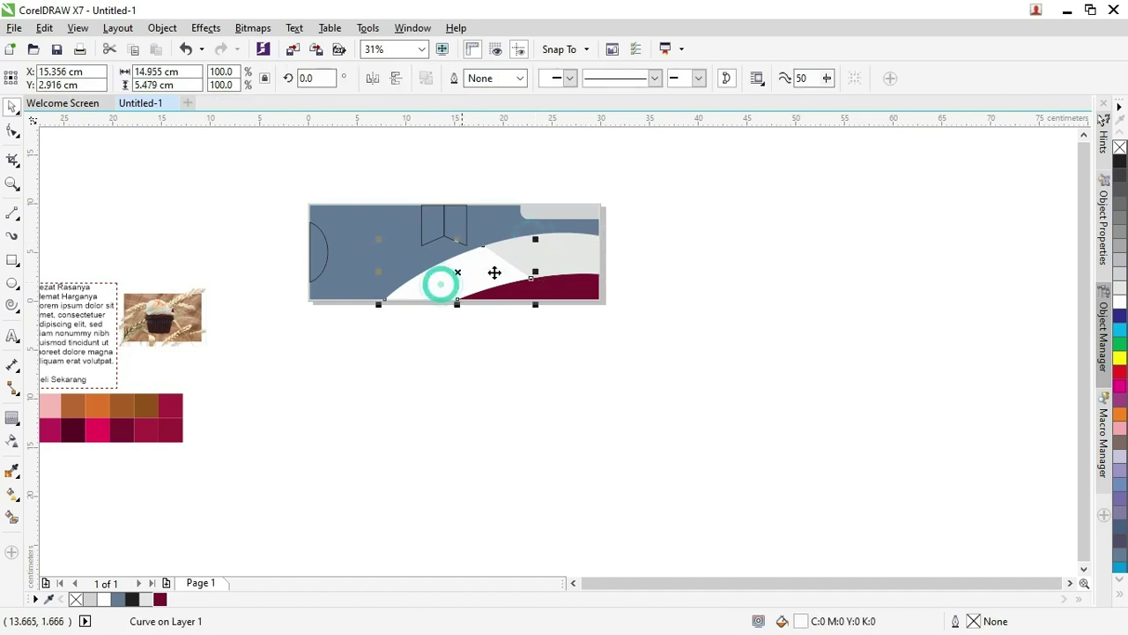
click(534, 256)
scroll(534, 256, up, 2)
scroll(508, 251, down, 2)
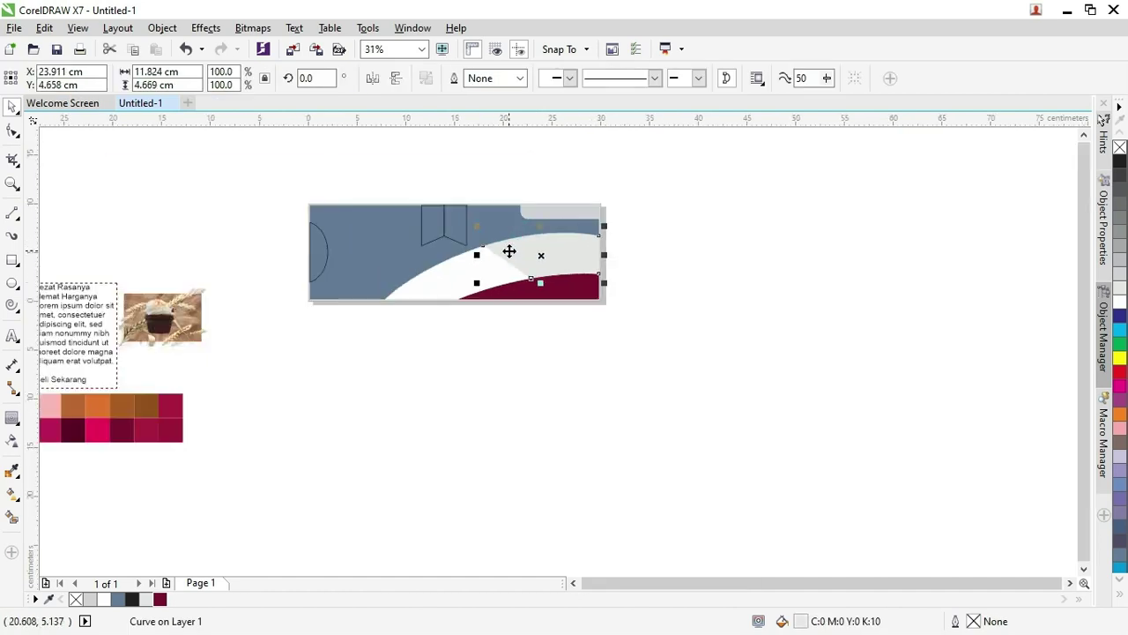
click(443, 274)
scroll(441, 271, up, 2)
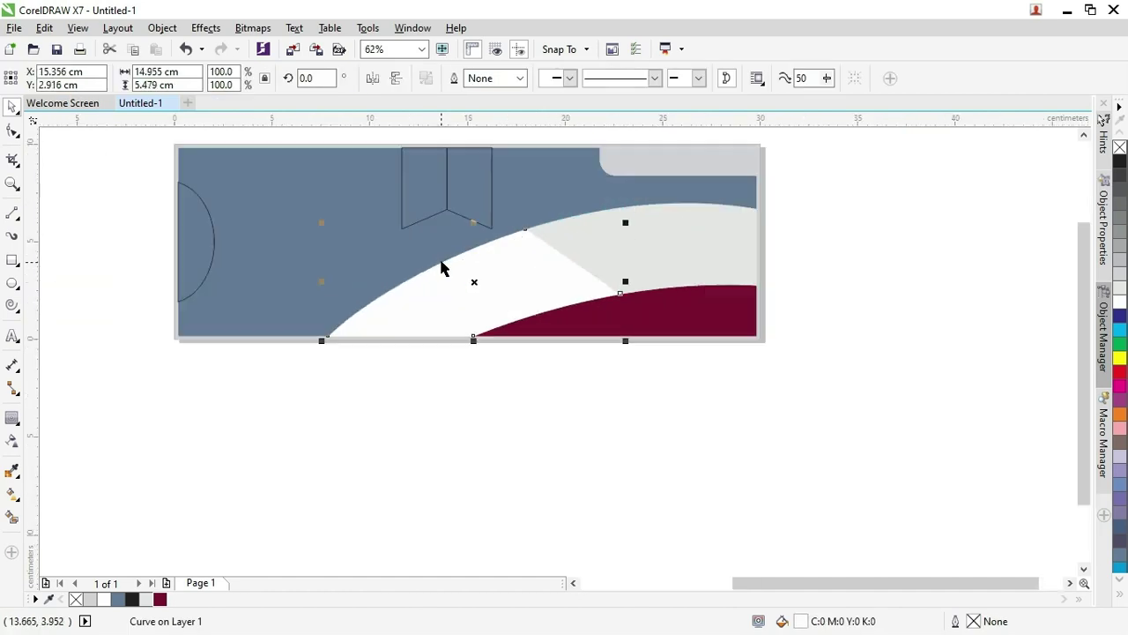
click(683, 229)
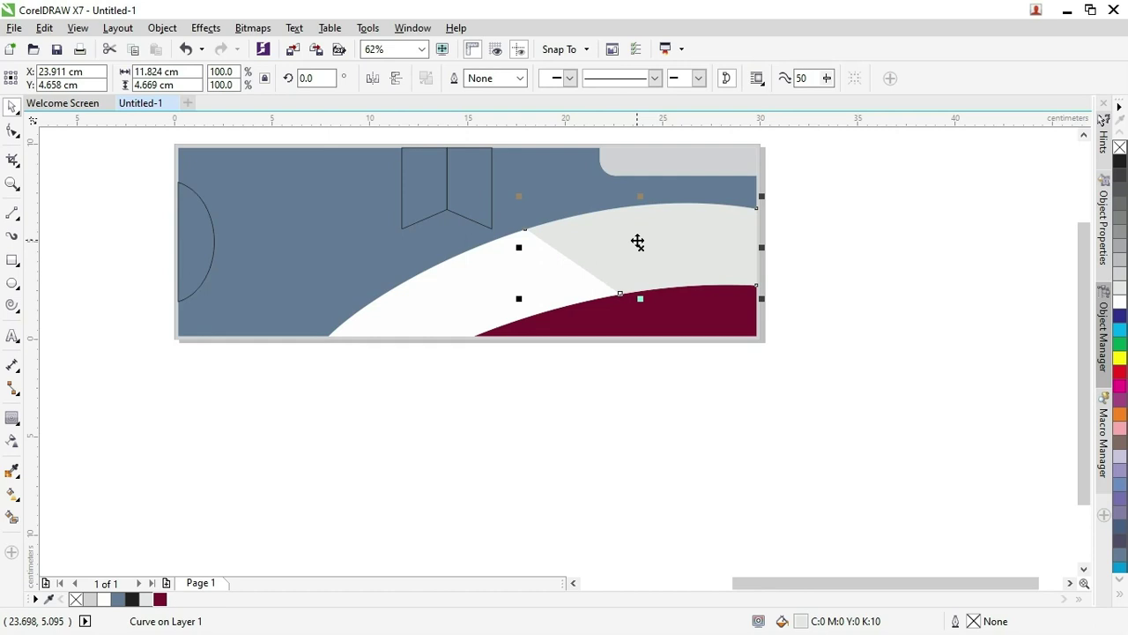
click(468, 282)
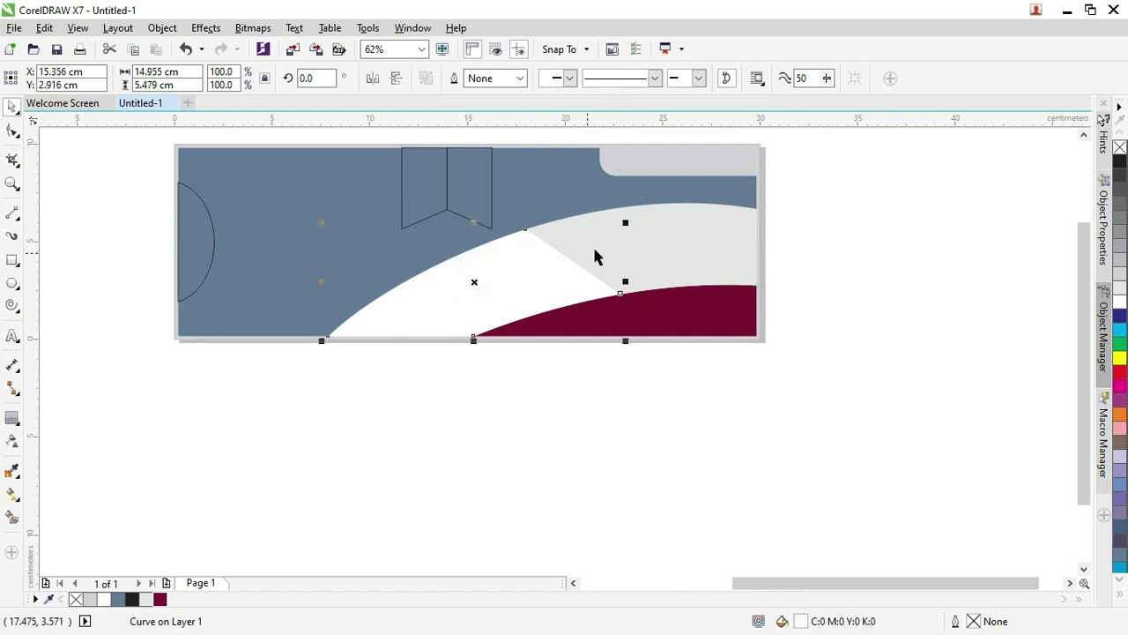
shift+click(681, 233)
click(846, 232)
Switch to File Explorer and import the single dark-background cupcake photo and the multi-cupcake photo from the Gambar folder into the CorelDRAW page
scroll(681, 296, down, 2)
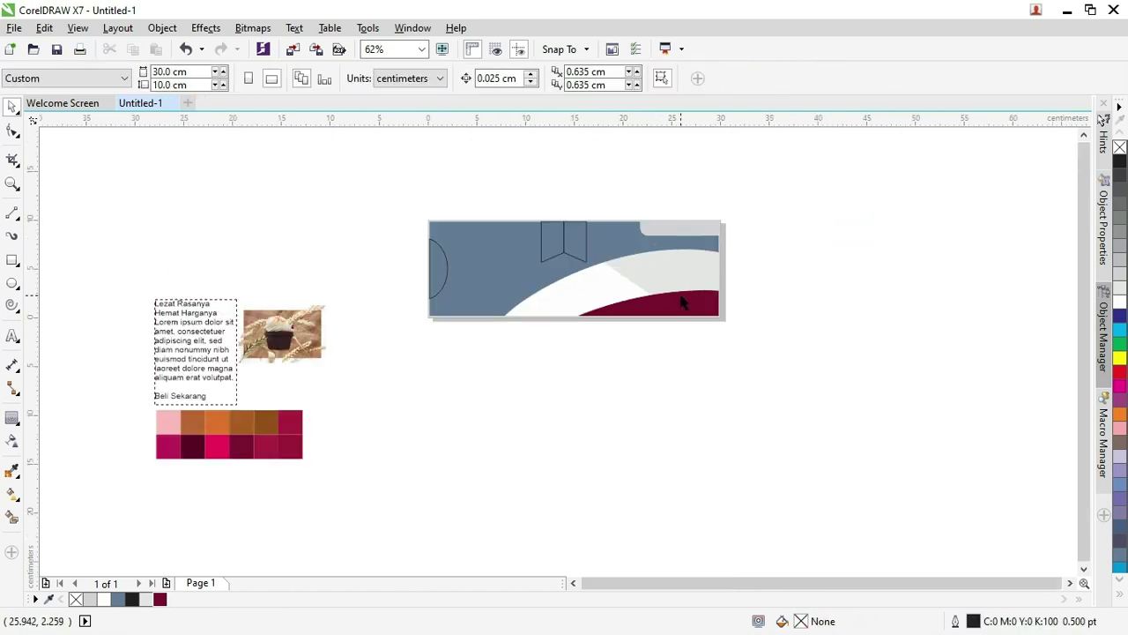
key(alt+Tab)
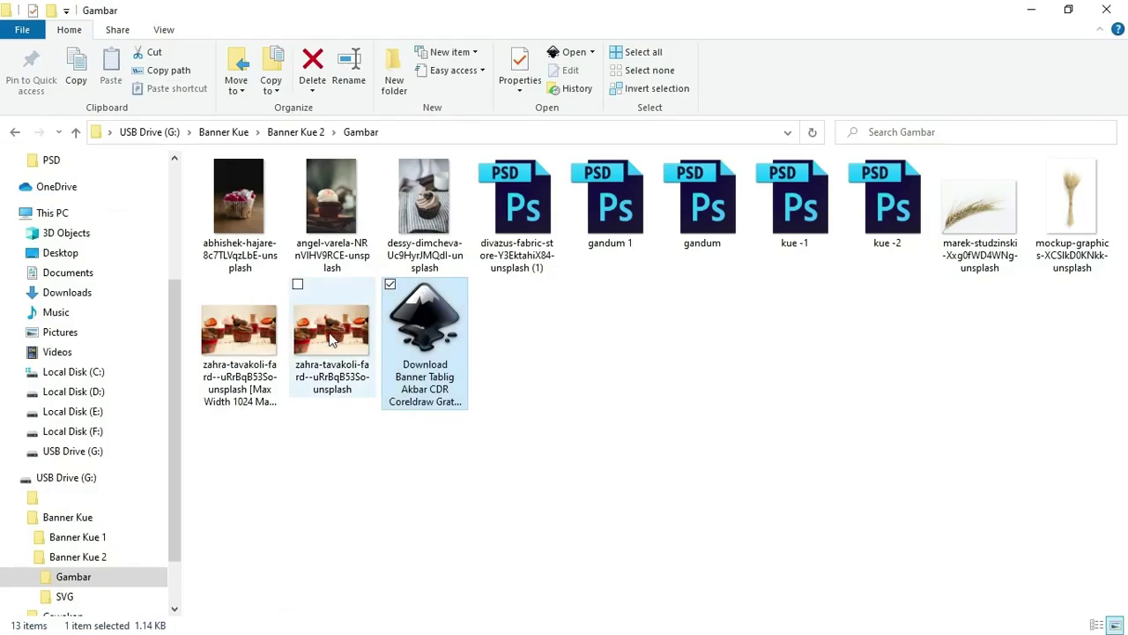
click(329, 327)
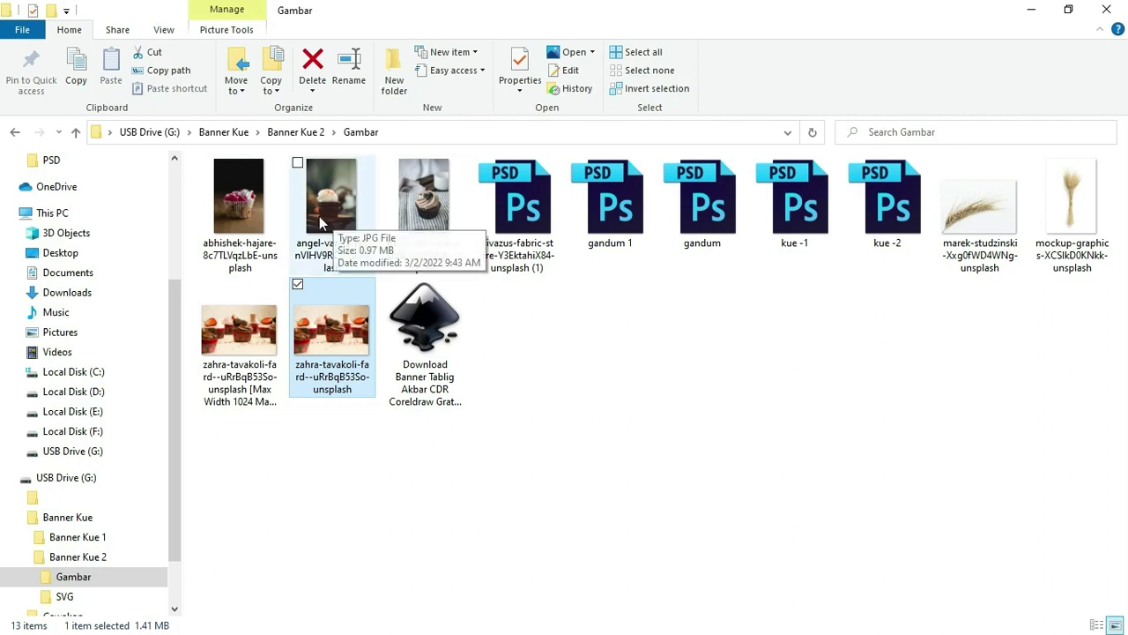
ctrl+click(340, 207)
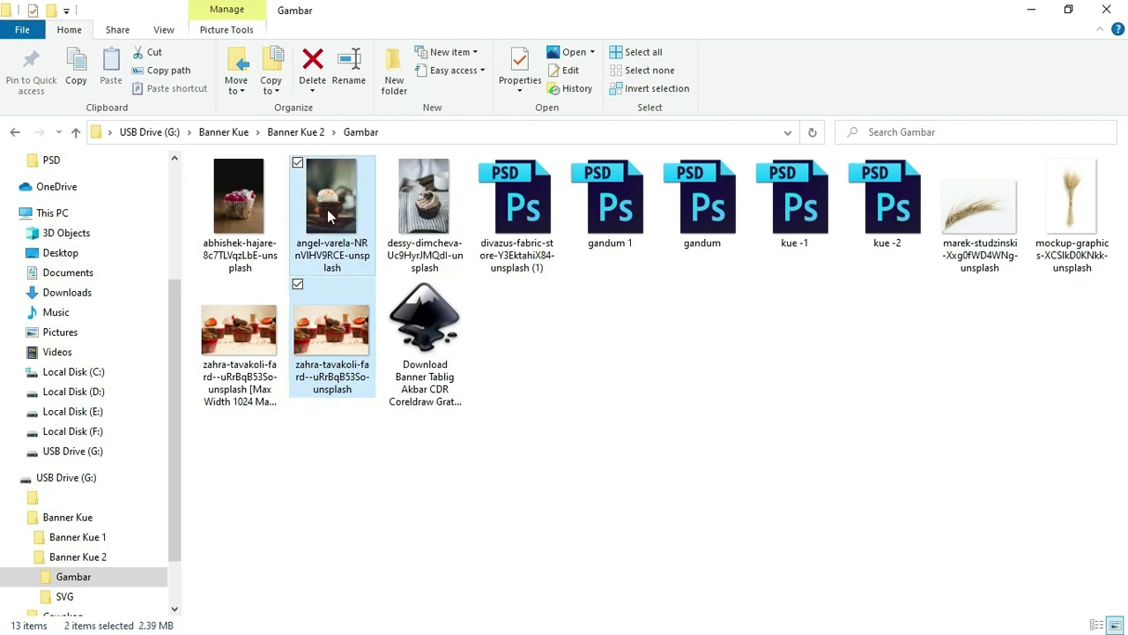
drag(340, 207, 550, 409)
key(alt+Tab)
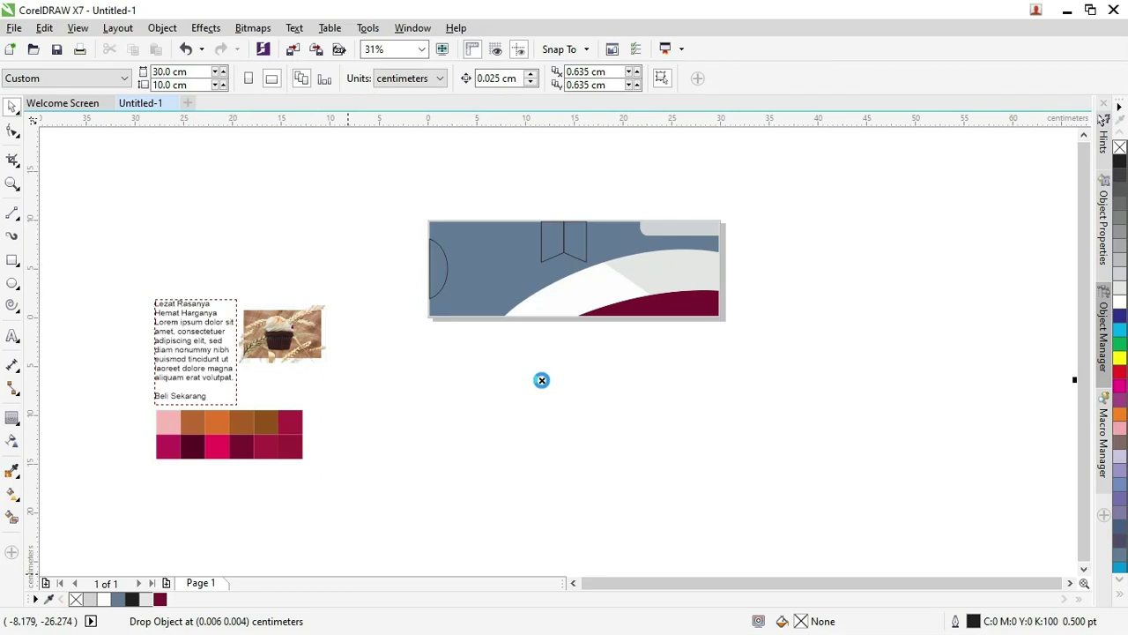
drag(541, 380, 542, 380)
Scale the multi-cupcake photo down to about 33 x 22 cm and move it beside the single-cupcake photo
scroll(503, 373, down, 3)
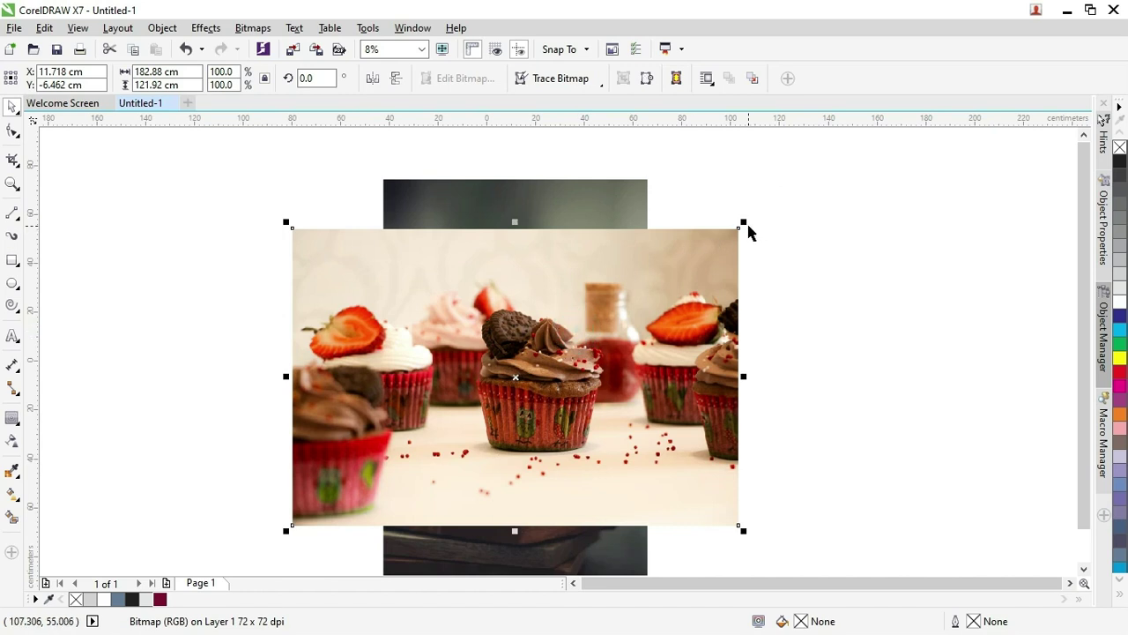
drag(743, 223, 675, 338)
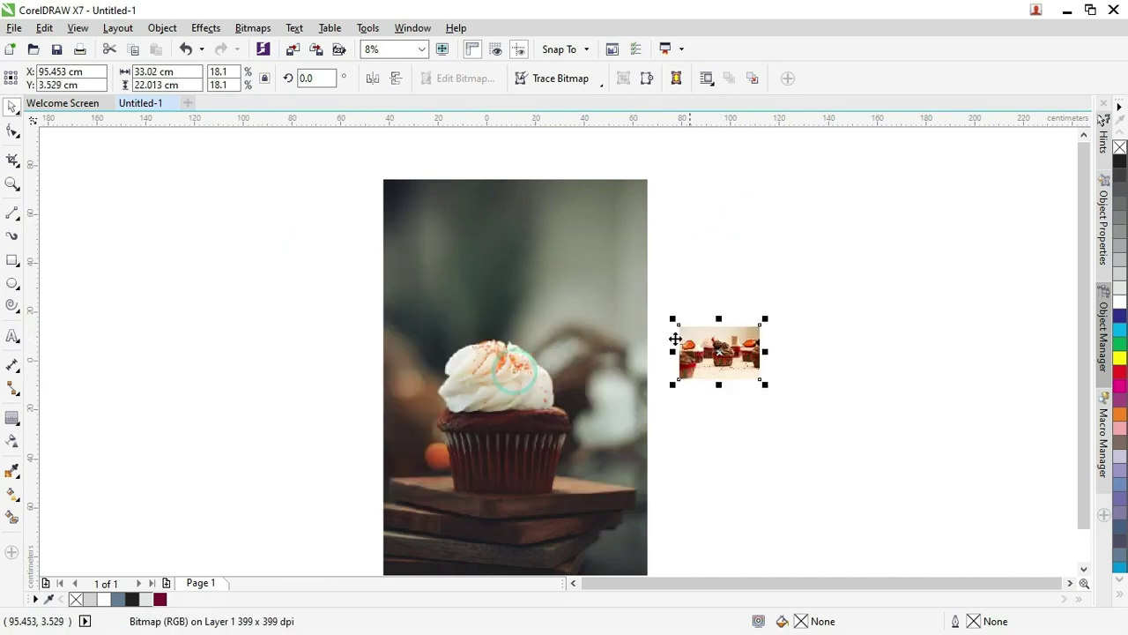
Scale the single-cupcake photo down to about 12 x 18 cm and arrange both cupcake photos below the banner
click(597, 295)
drag(655, 174, 566, 356)
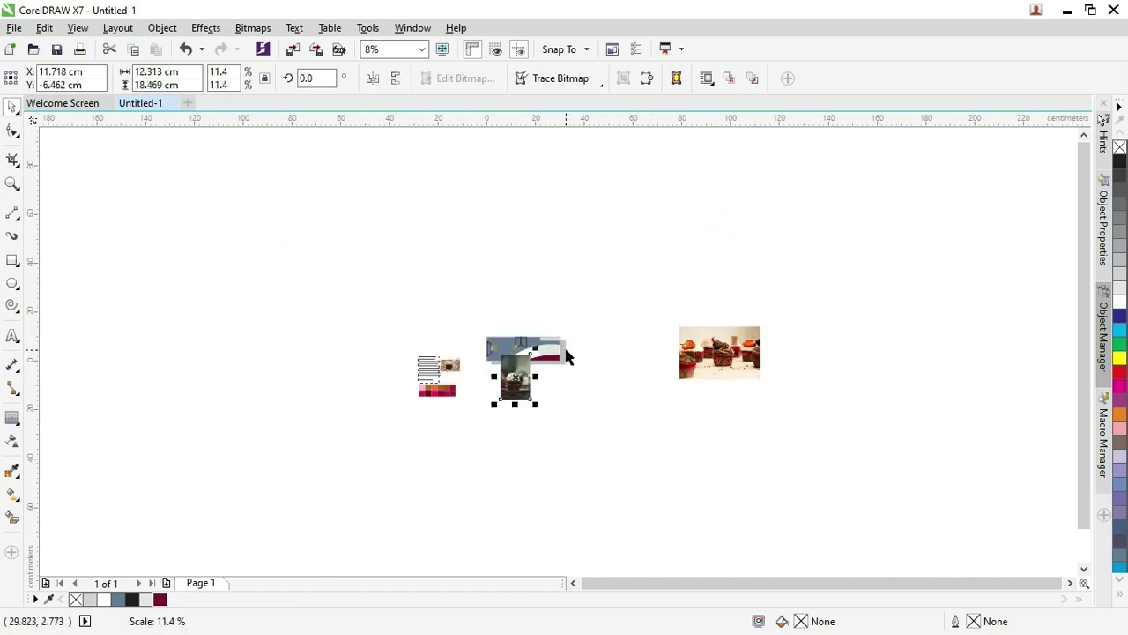
drag(684, 365, 613, 318)
scroll(552, 385, up, 3)
drag(404, 316, 478, 340)
drag(626, 325, 619, 385)
drag(498, 335, 494, 374)
Merge the banner's white and light gray curved regions into a separate single shape, keeping the originals, and move it beside the banner
click(537, 229)
scroll(432, 257, up, 1)
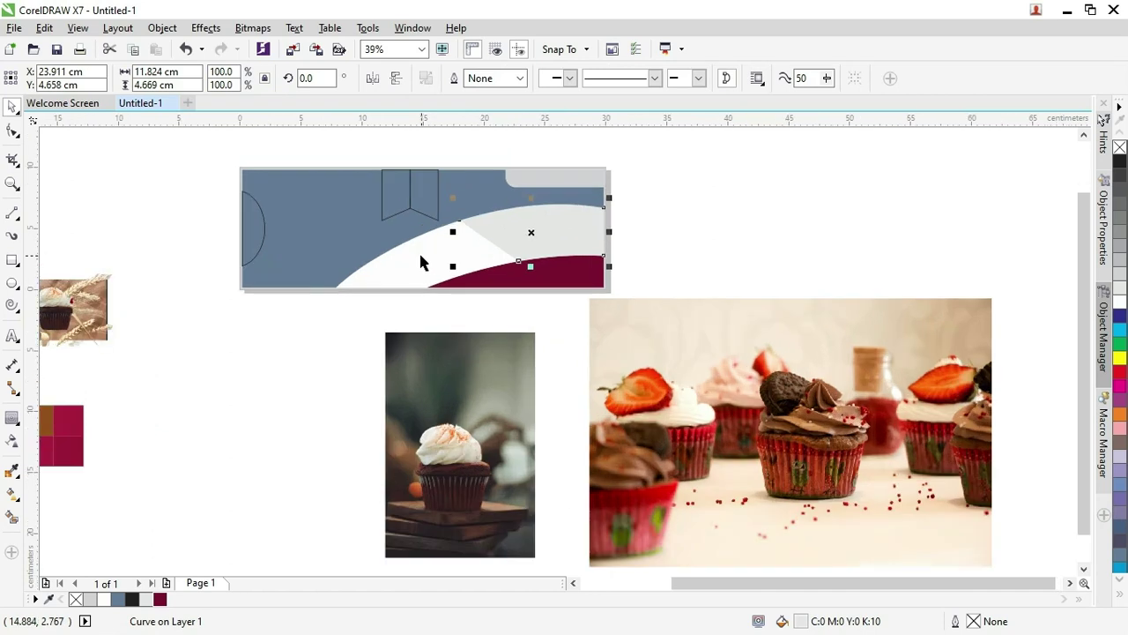
click(419, 251)
shift+click(552, 230)
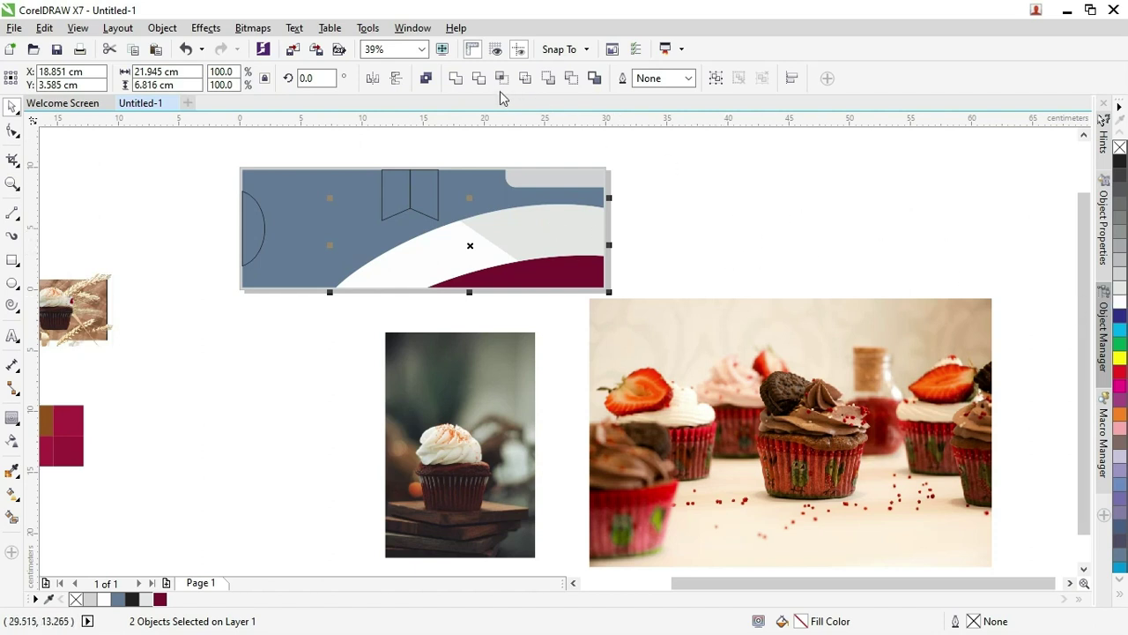
click(457, 80)
drag(531, 229, 849, 229)
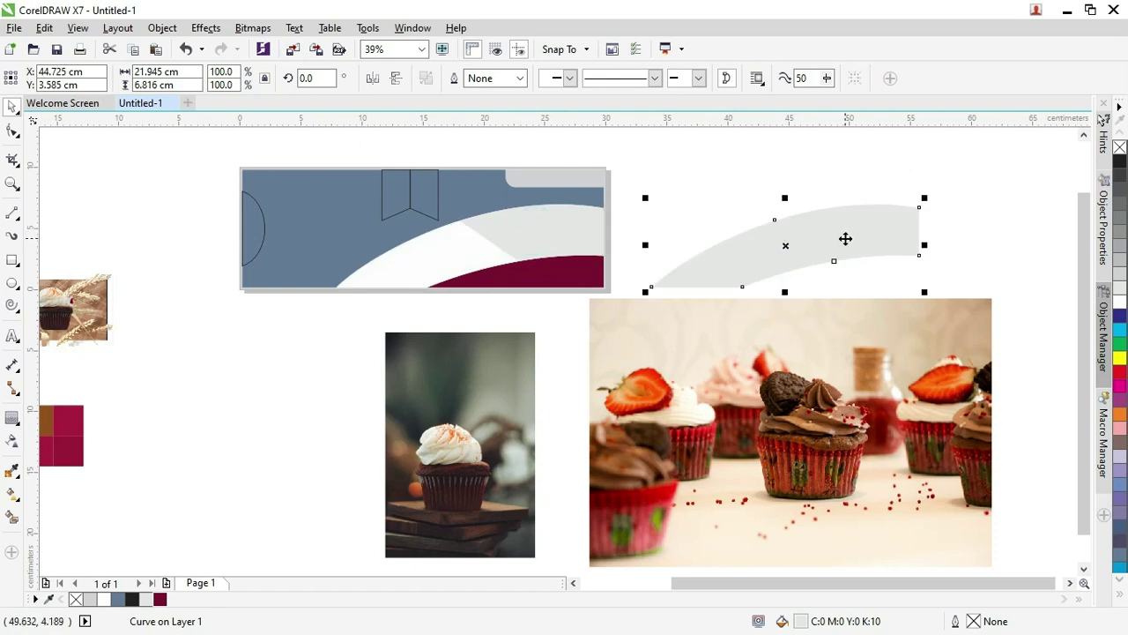
PowerClip the multi-cupcake photo inside the banner's white curved region and fit its contents with Fill Frame Proportionally
click(470, 398)
click(684, 348)
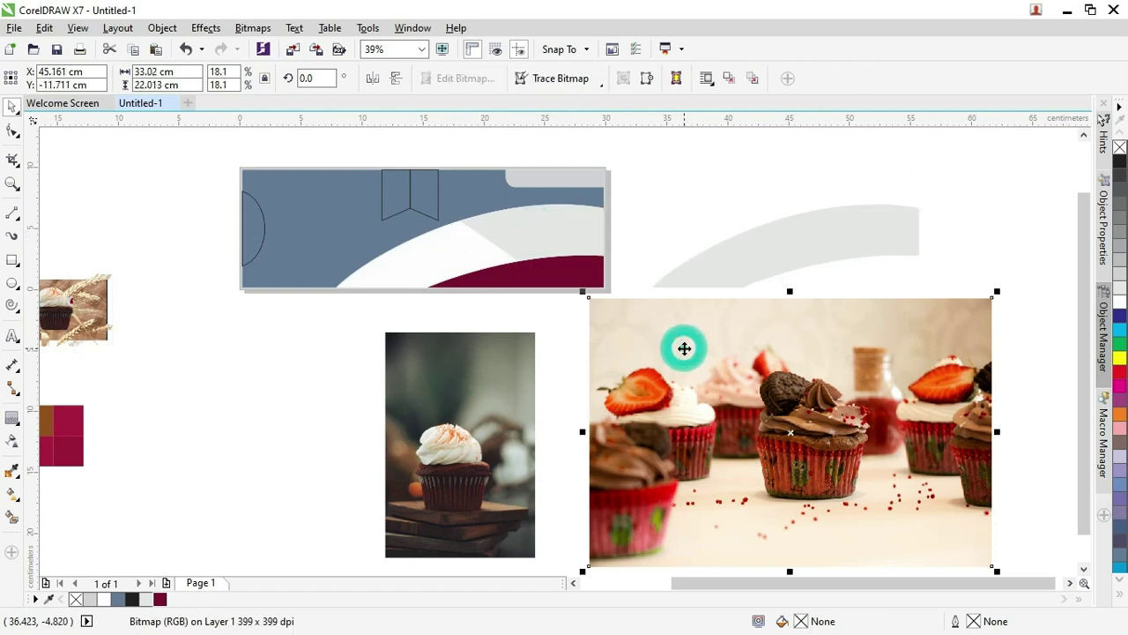
right_click(684, 348)
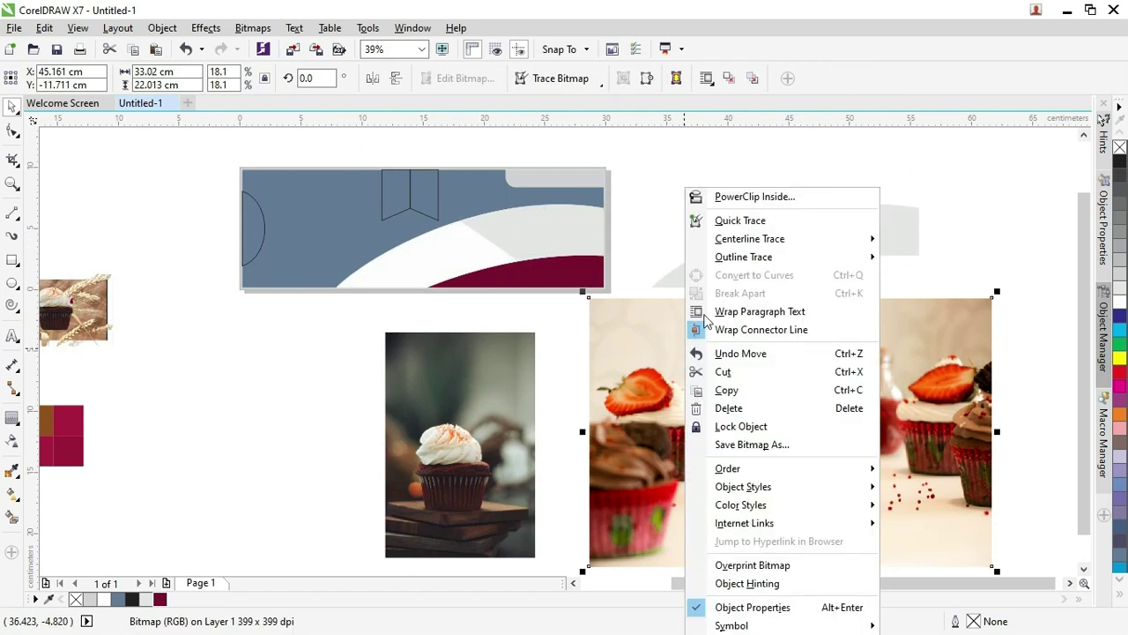
click(748, 197)
click(415, 256)
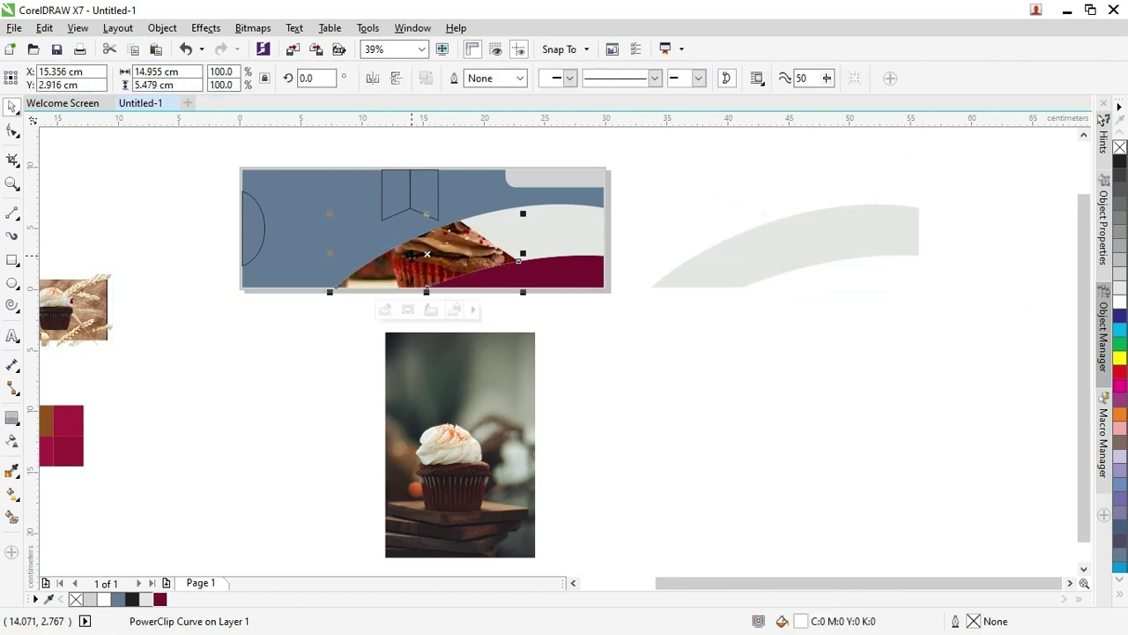
right_click(412, 256)
mouse_move(476, 221)
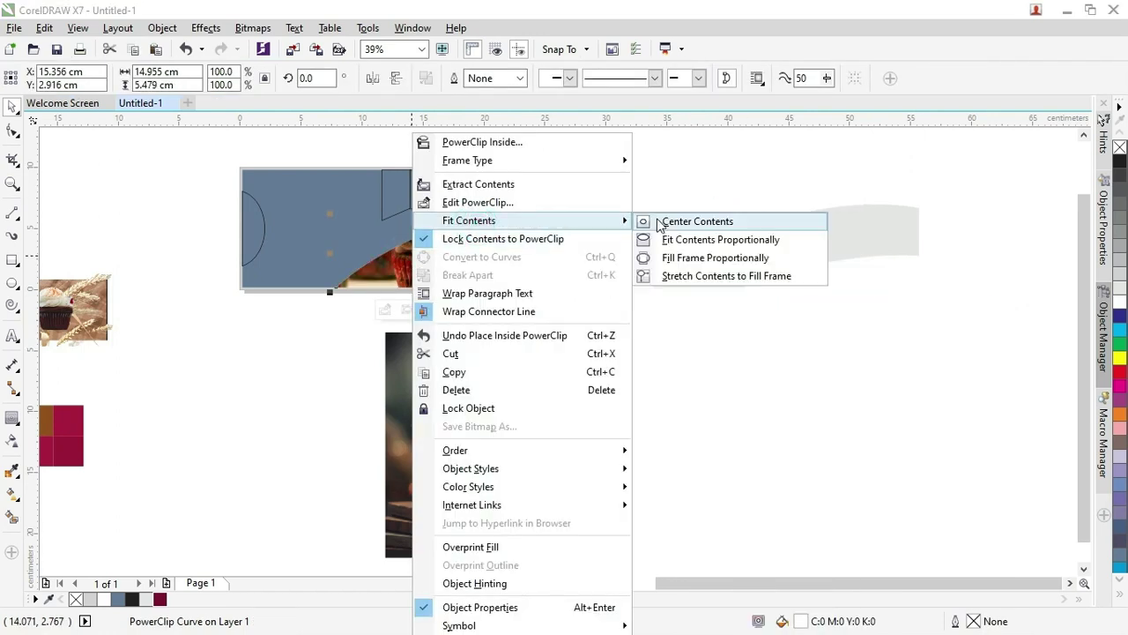
click(675, 259)
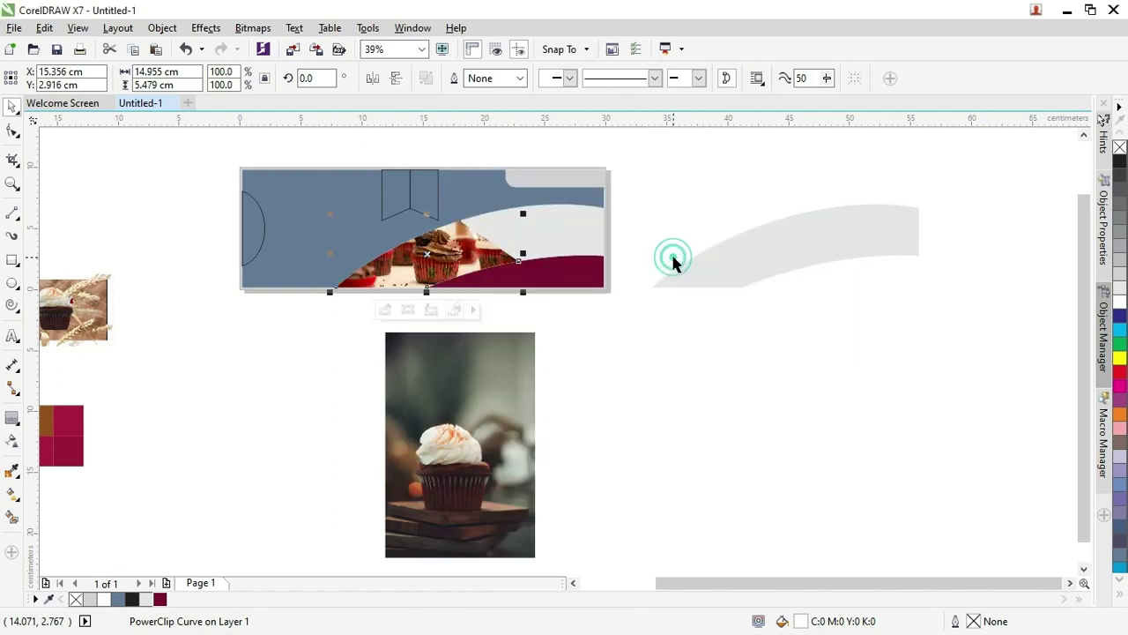
click(626, 341)
PowerClip the single-cupcake photo inside the banner's light gray curved region and fit its contents with Fill Frame Proportionally
click(484, 406)
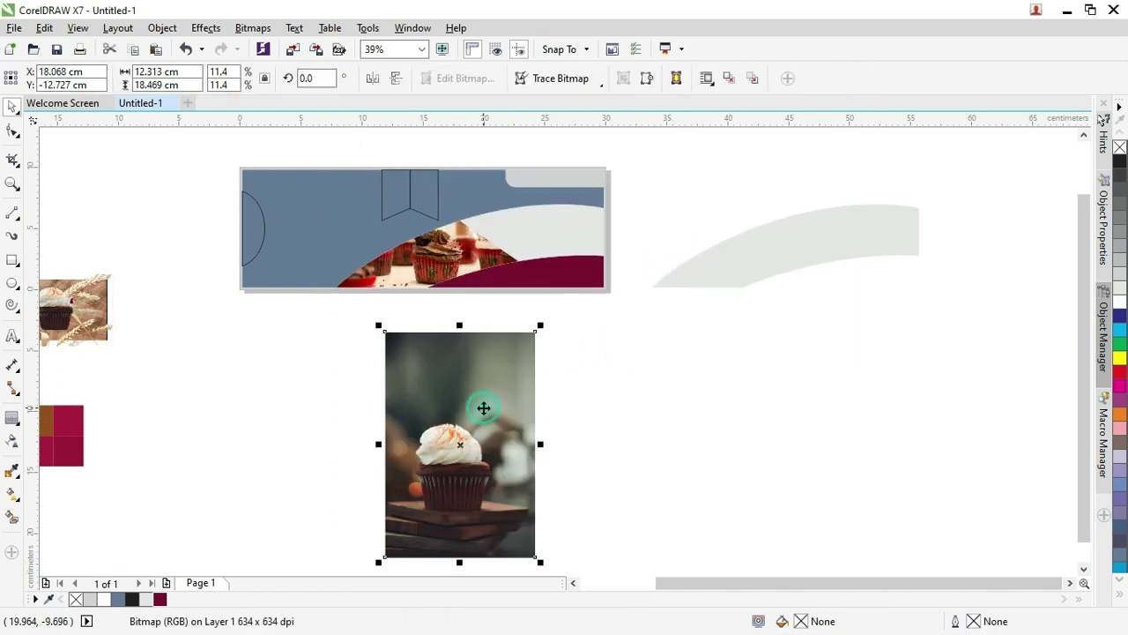
right_click(476, 394)
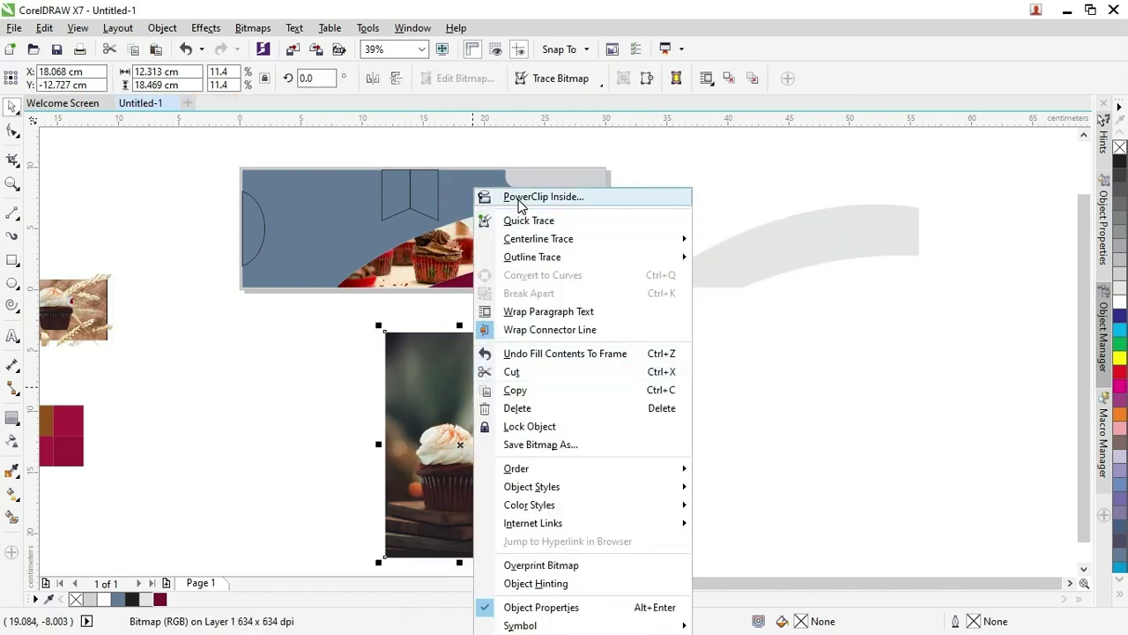
click(519, 199)
click(507, 198)
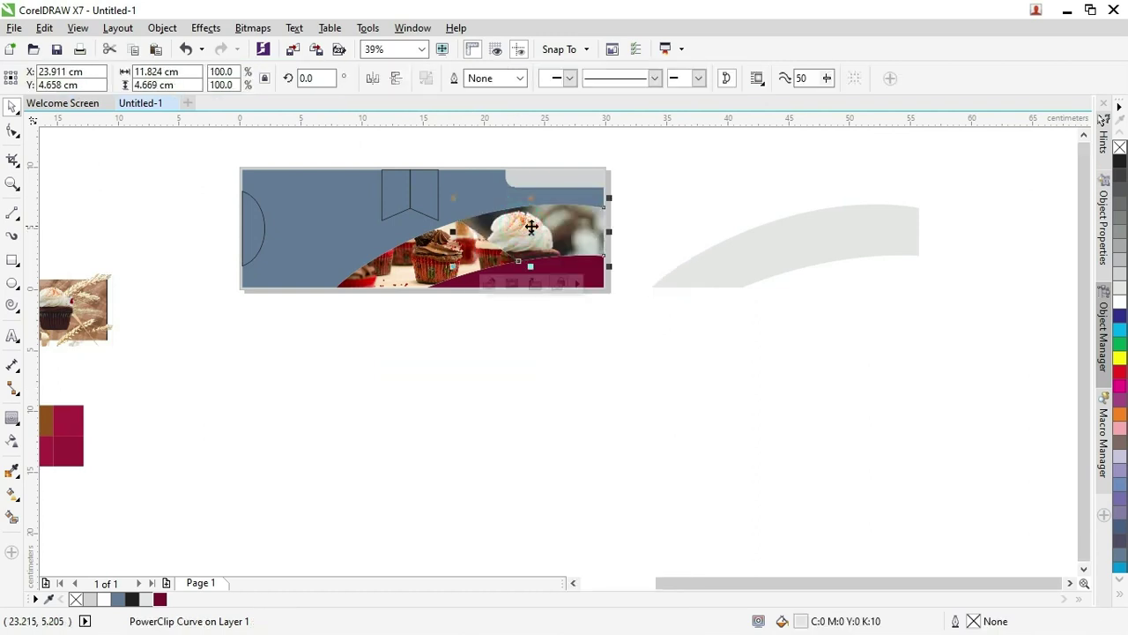
right_click(556, 225)
mouse_move(595, 221)
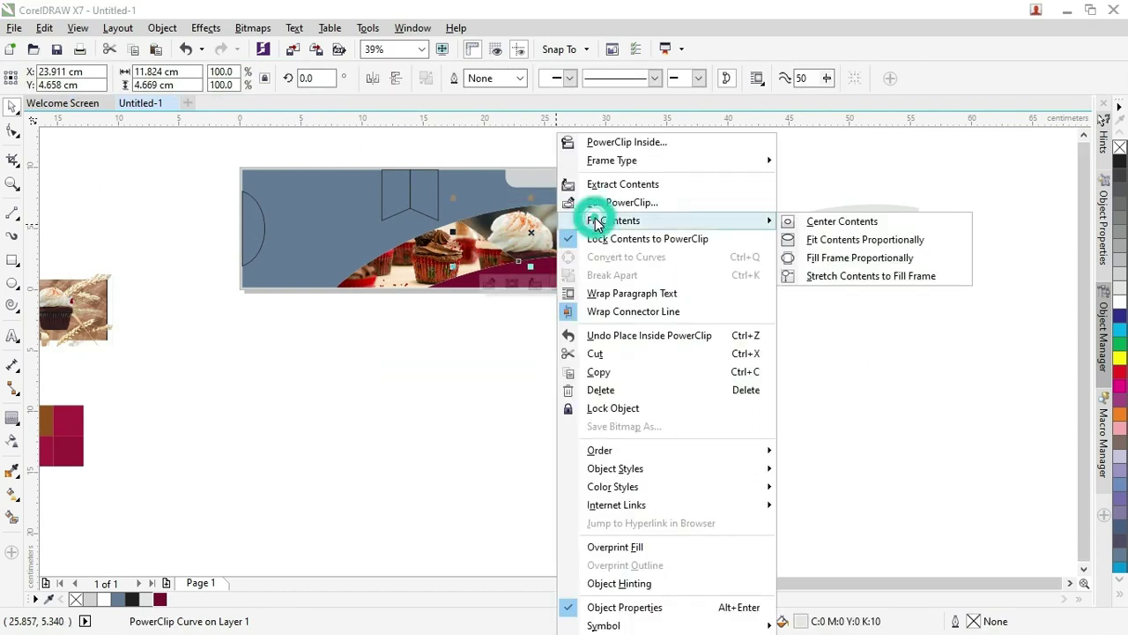
click(831, 262)
click(693, 191)
scroll(463, 216, up, 2)
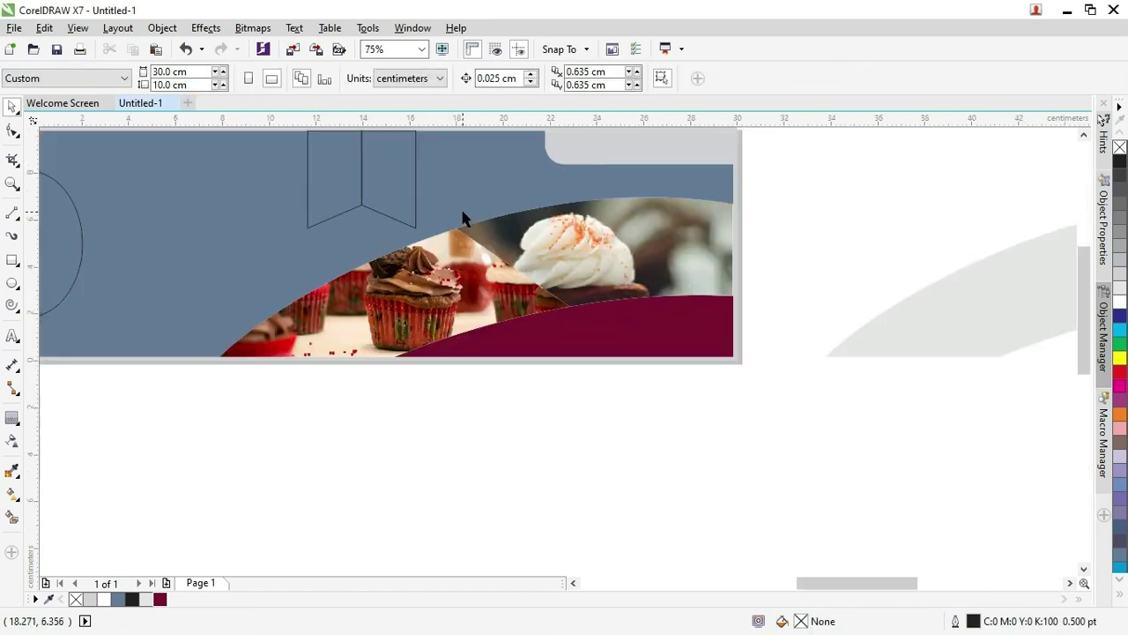
scroll(463, 216, up, 2)
scroll(463, 216, down, 4)
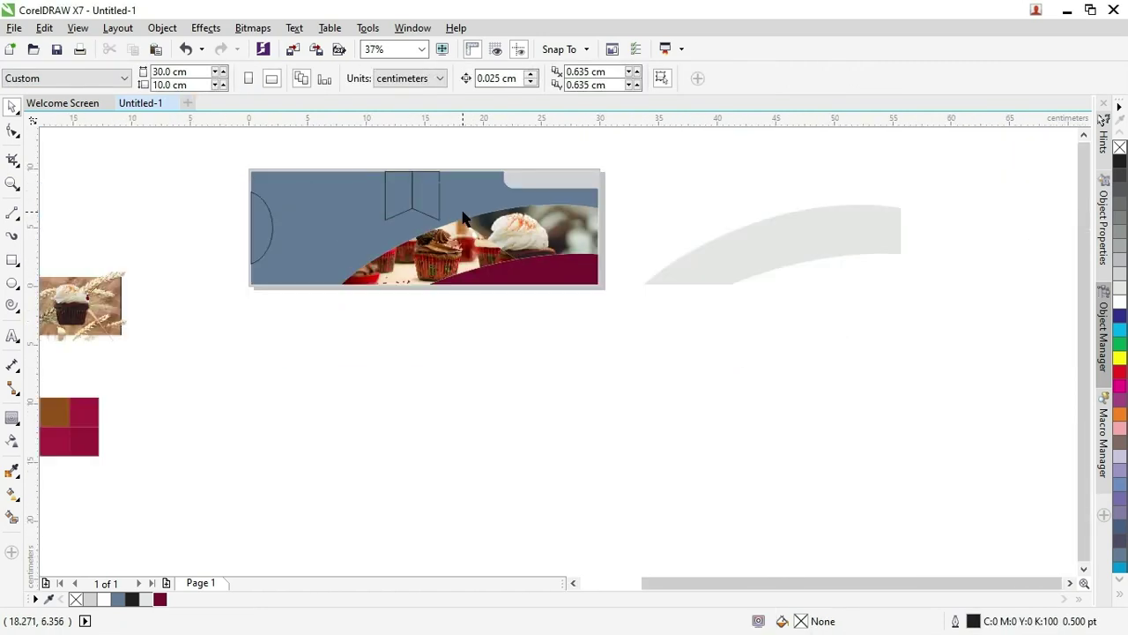
Move the merged light gray shape onto the banner, aligning it right with the photo region and bottom with the blue background
drag(800, 257, 556, 221)
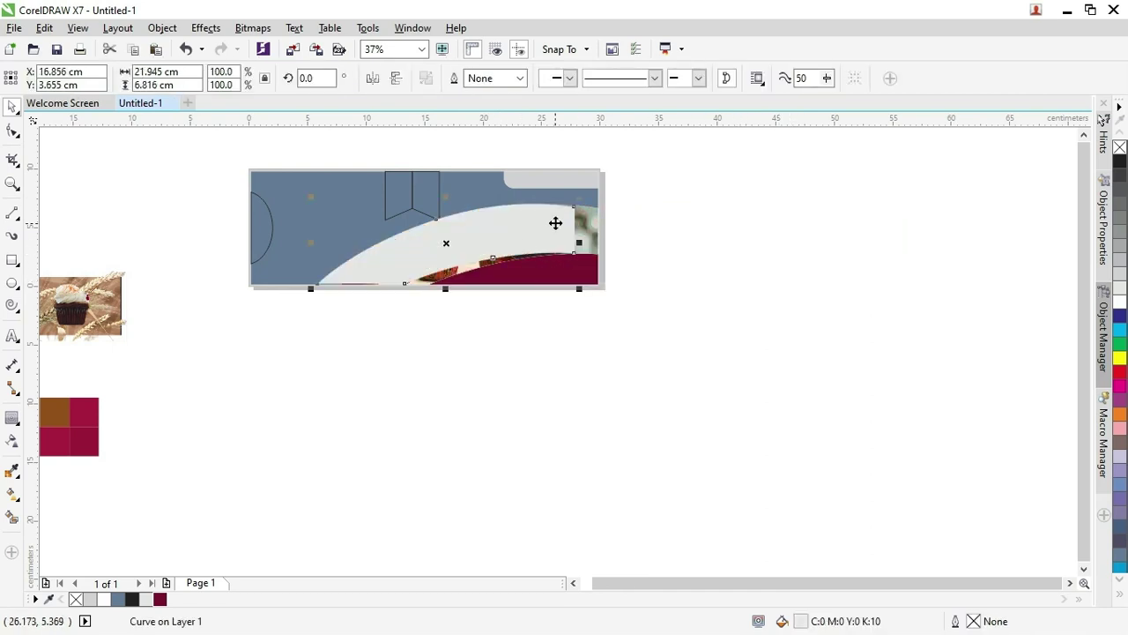
scroll(558, 221, up, 2)
shift+click(620, 219)
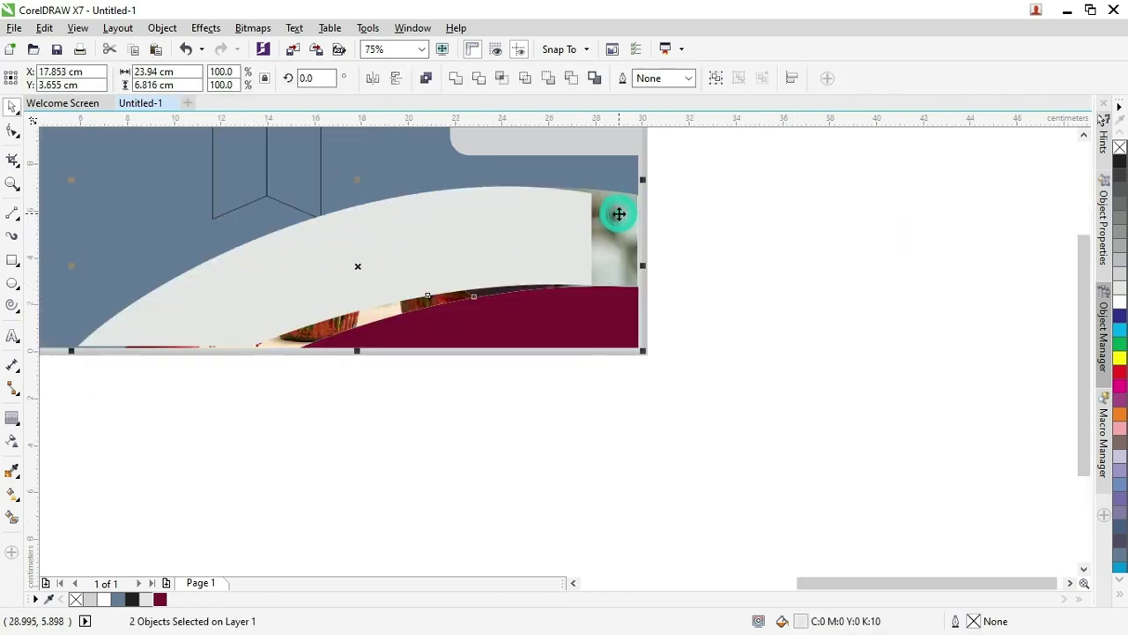
key(shift+PageDown)
click(700, 201)
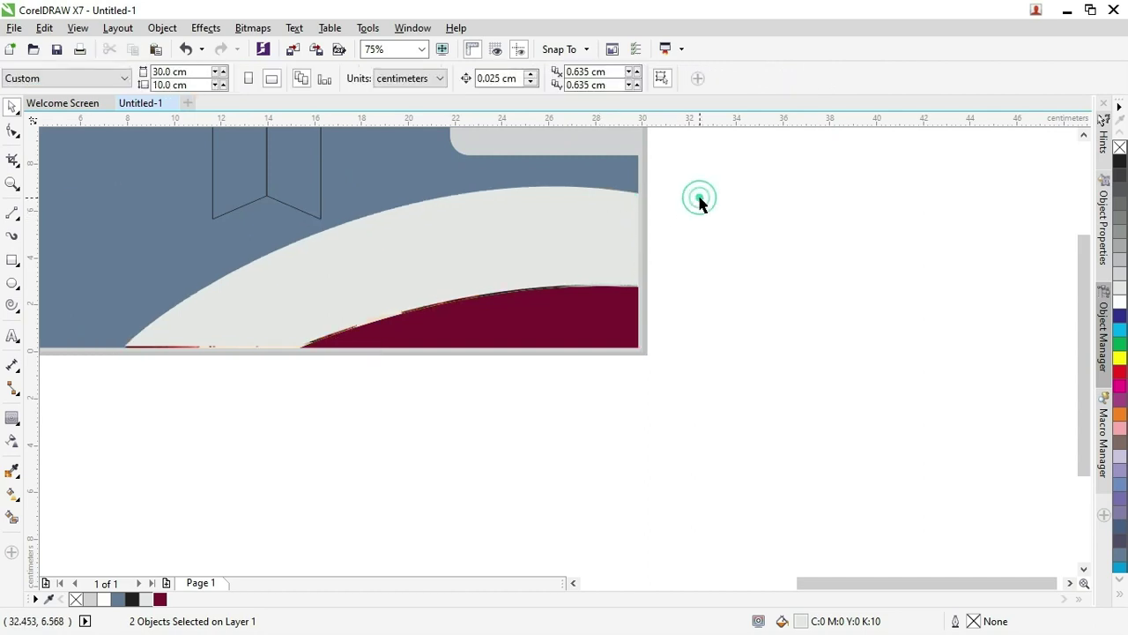
click(501, 245)
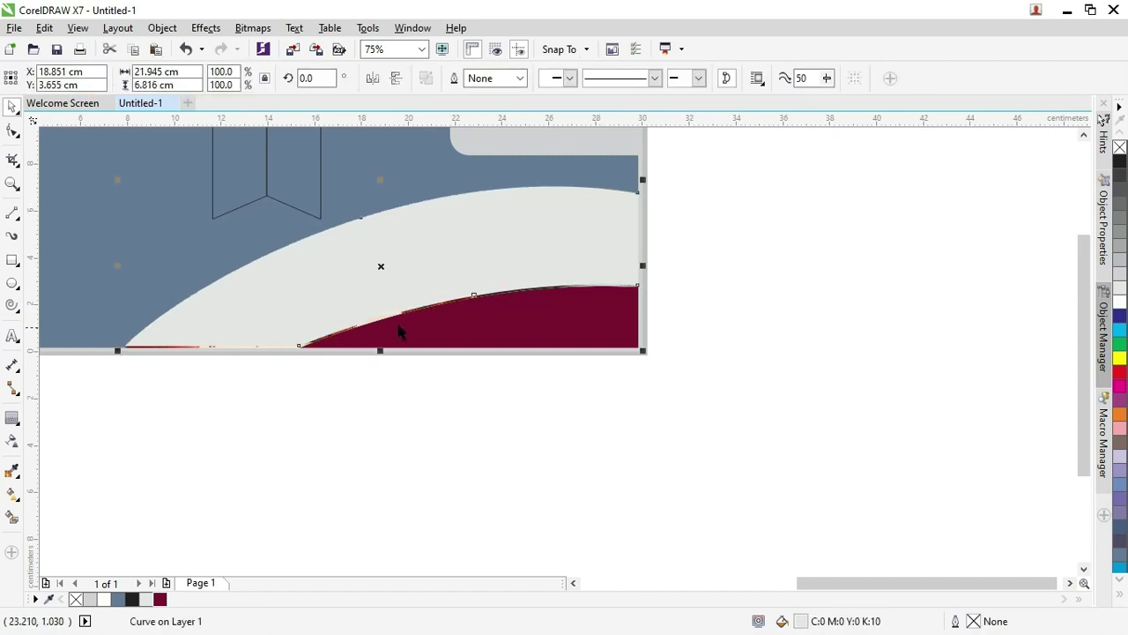
shift+click(102, 243)
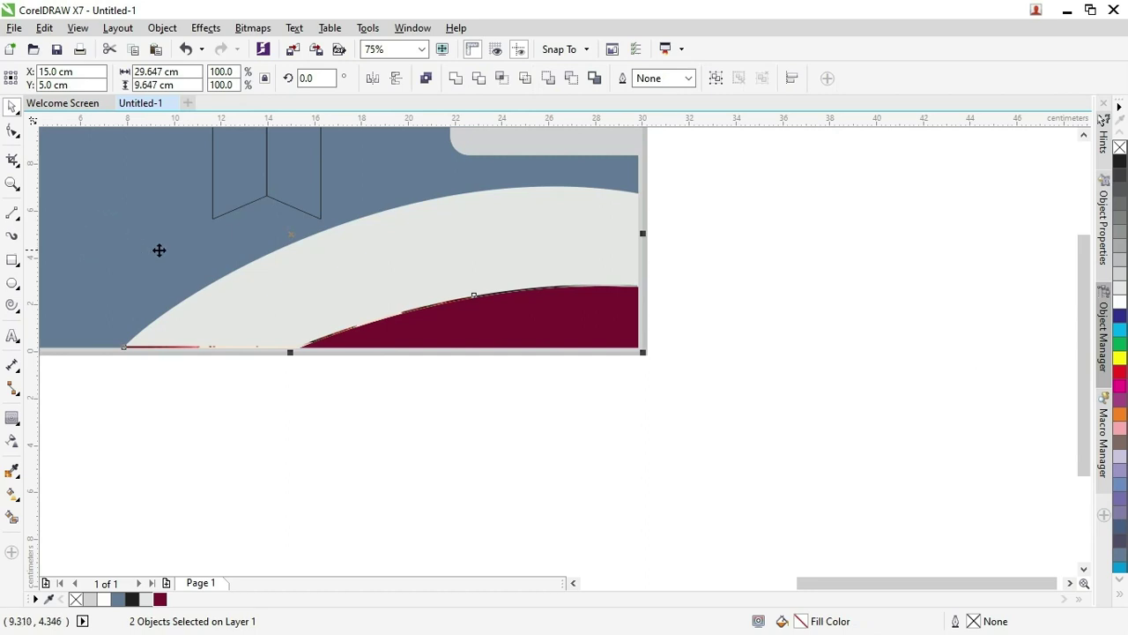
click(791, 269)
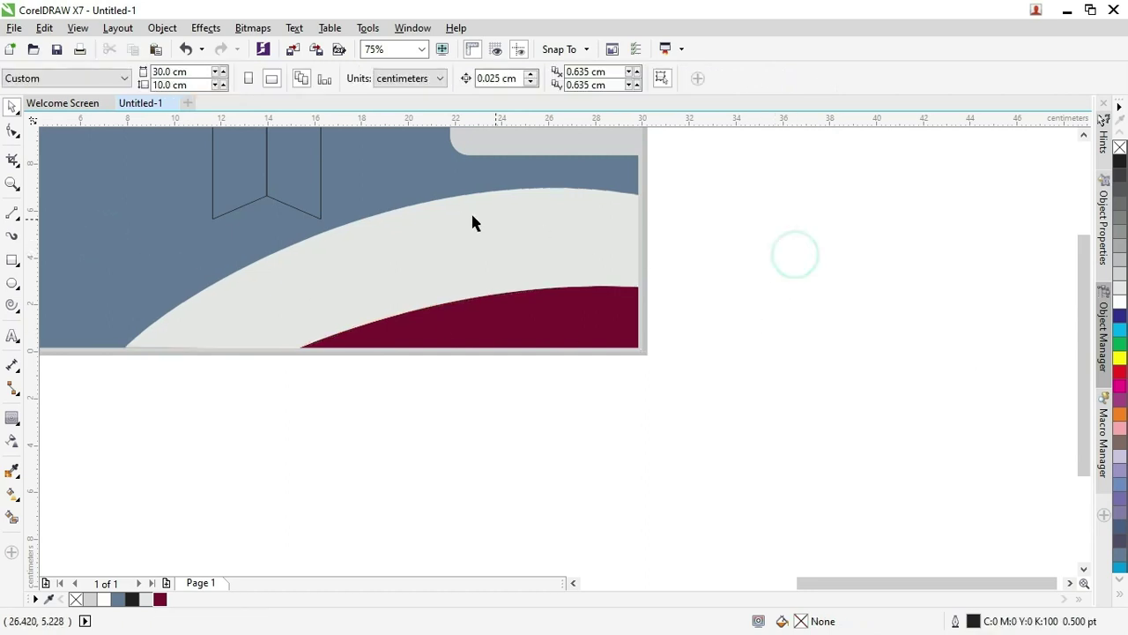
scroll(656, 232, down, 1)
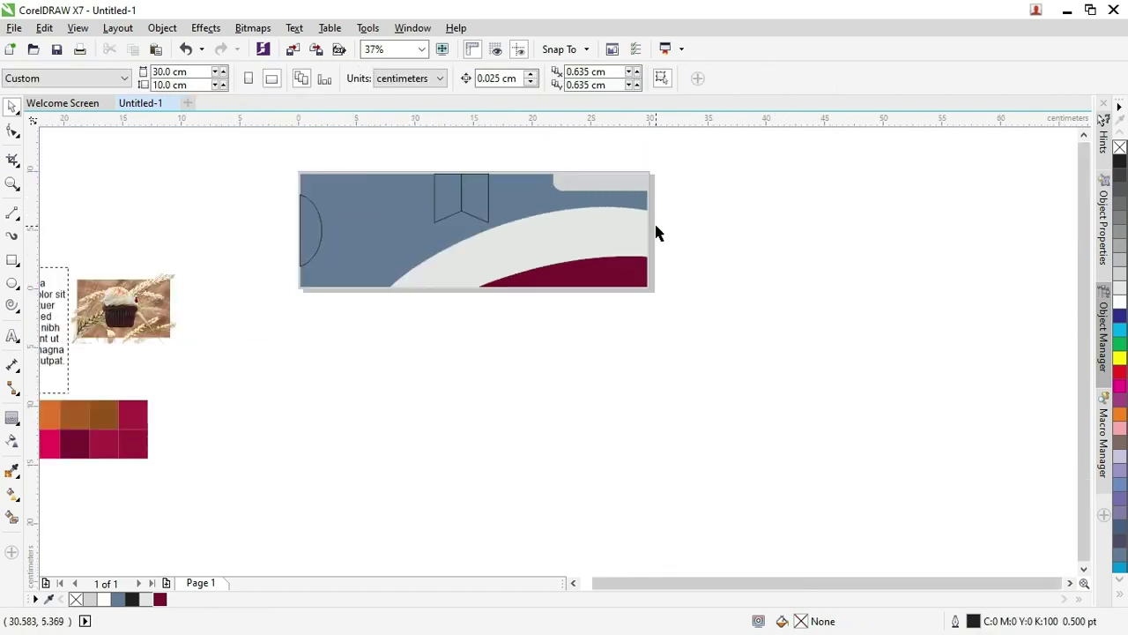
Add a one-step white outside contour of about 0.21 cm to the merged light gray shape
click(512, 241)
scroll(524, 228, up, 1)
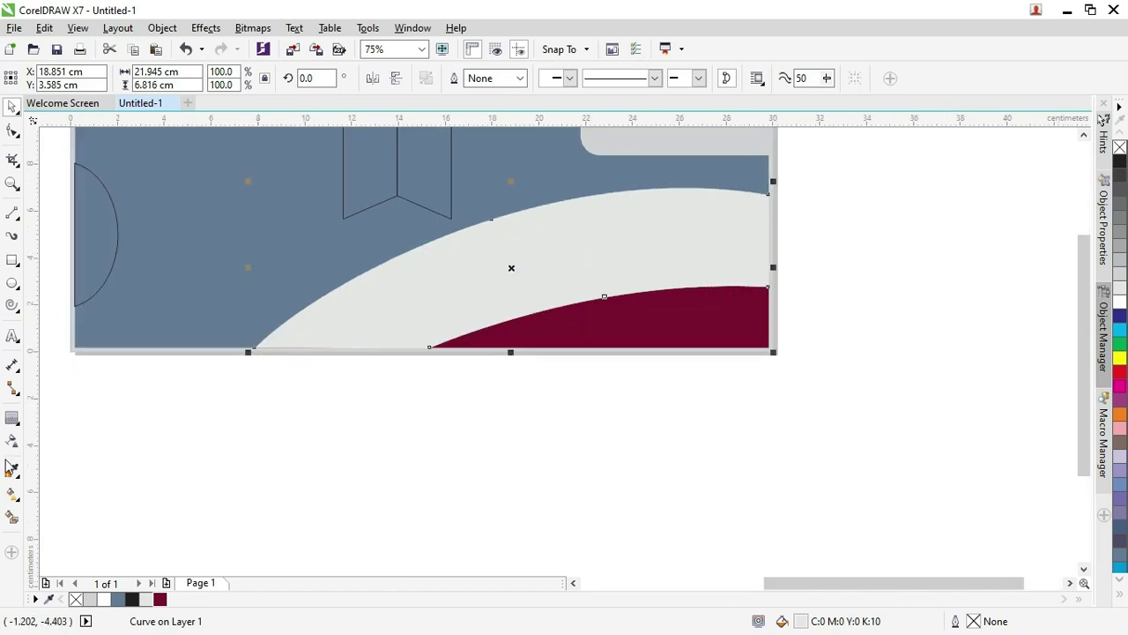
click(11, 420)
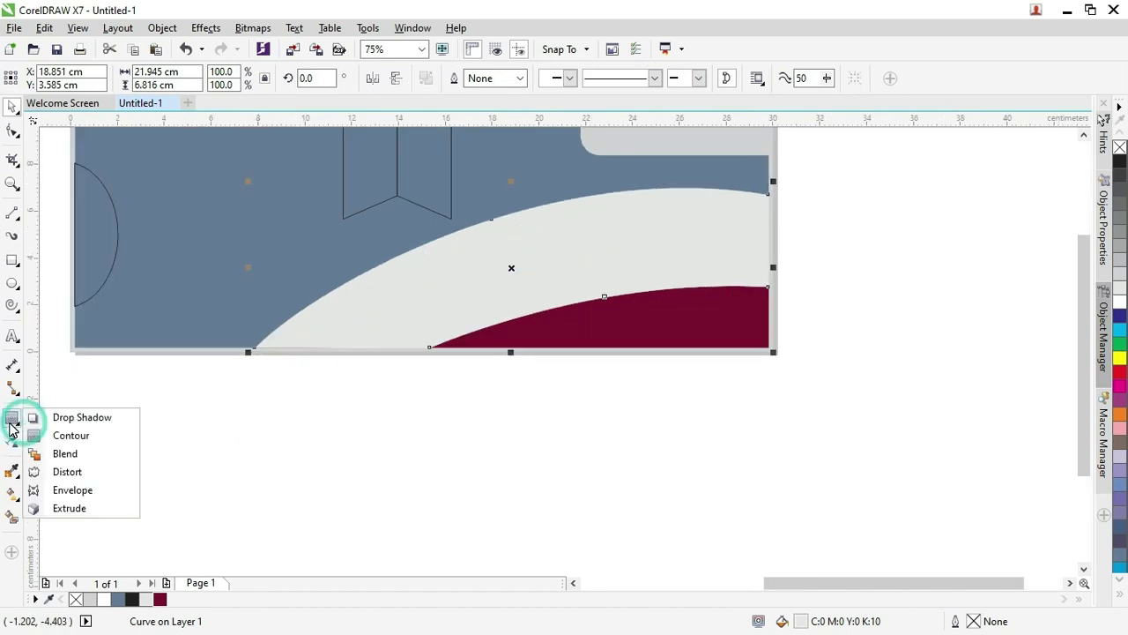
click(62, 434)
drag(513, 231, 511, 183)
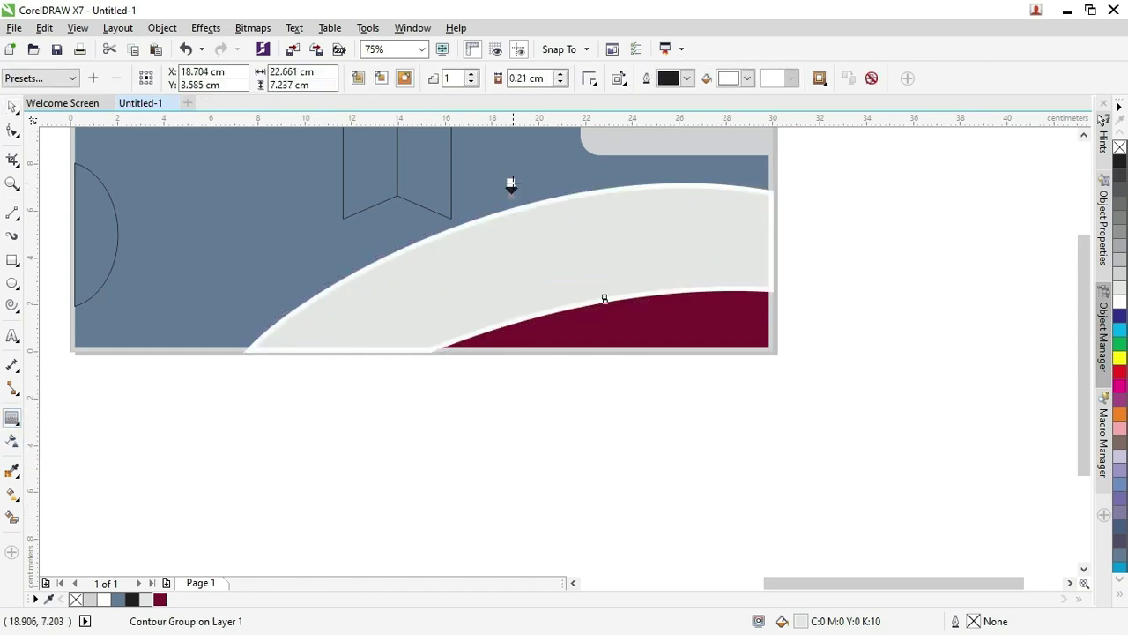
scroll(511, 184, up, 2)
Break the contour group apart and delete the light gray shape, leaving only the white contour shape
right_click(553, 204)
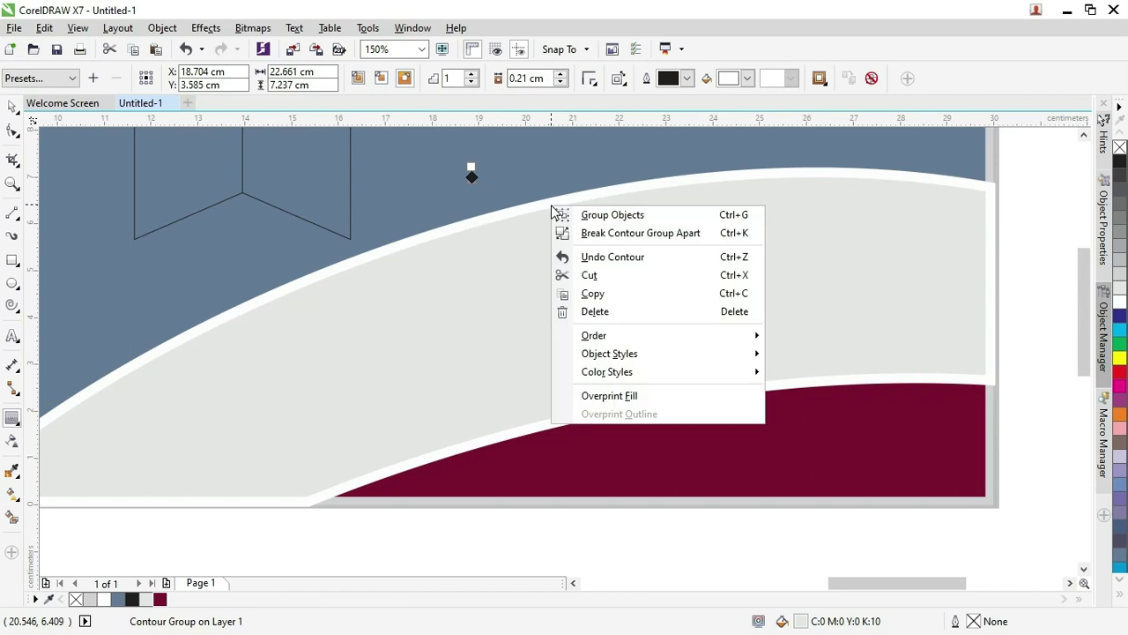
click(617, 233)
click(12, 106)
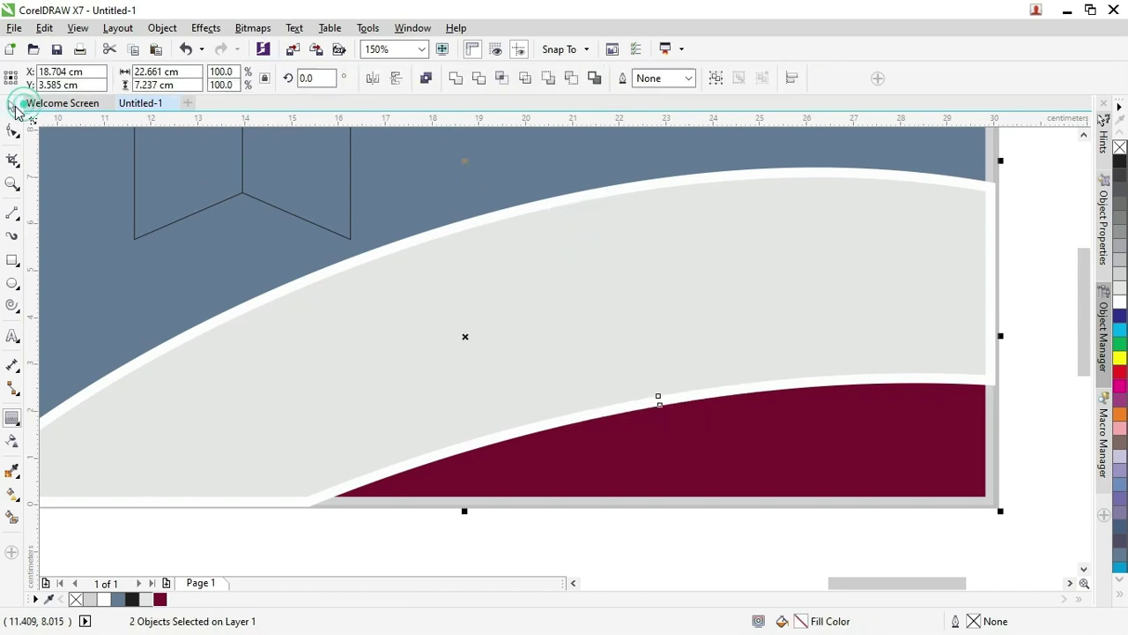
scroll(580, 290, down, 2)
drag(717, 267, 753, 296)
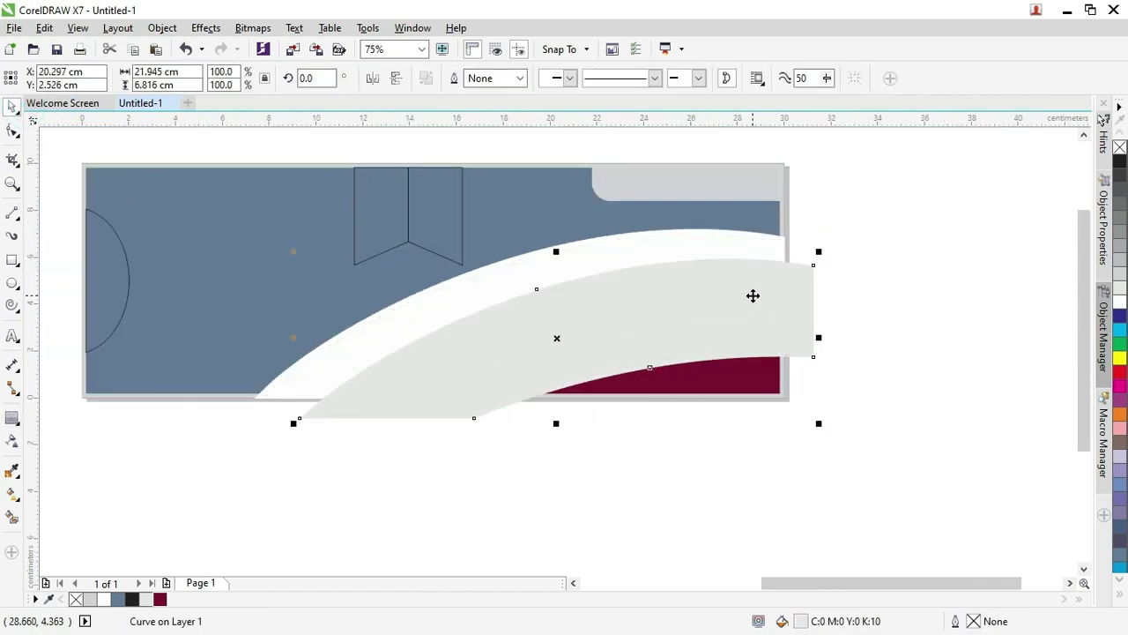
key(Delete)
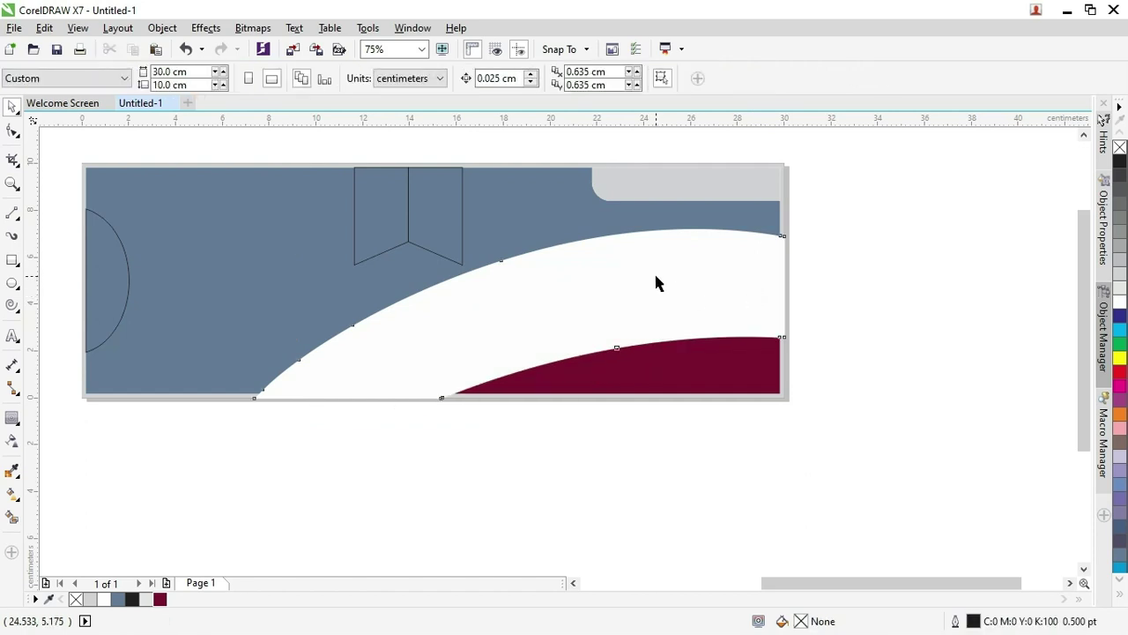
Send the white contour shape behind the two cupcake photo regions
click(655, 275)
key(ctrl+v)
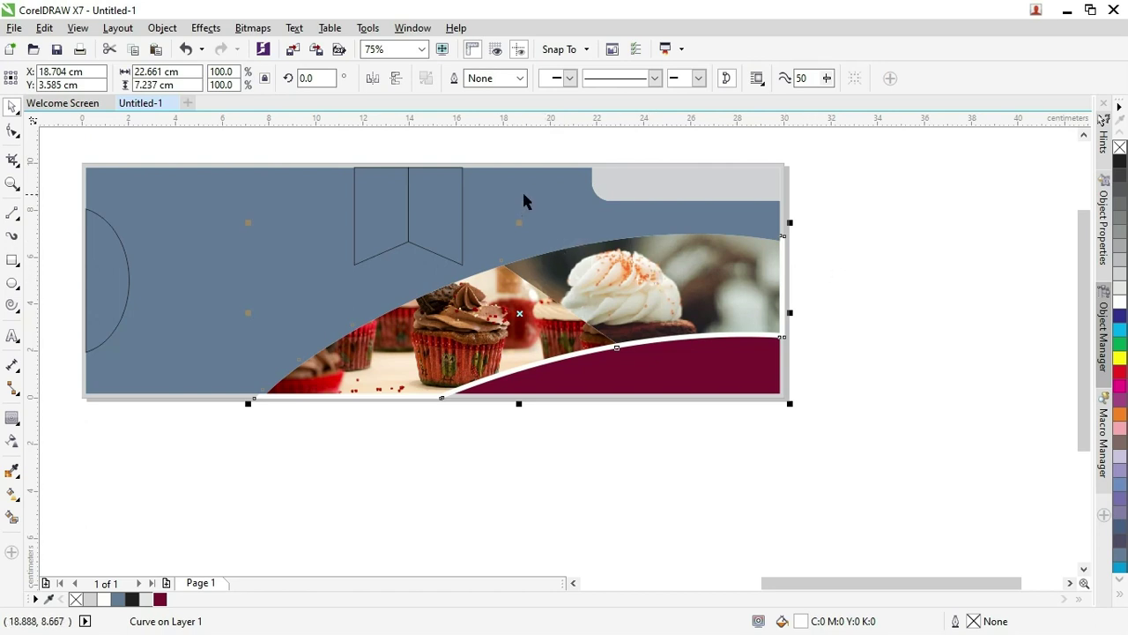
click(521, 156)
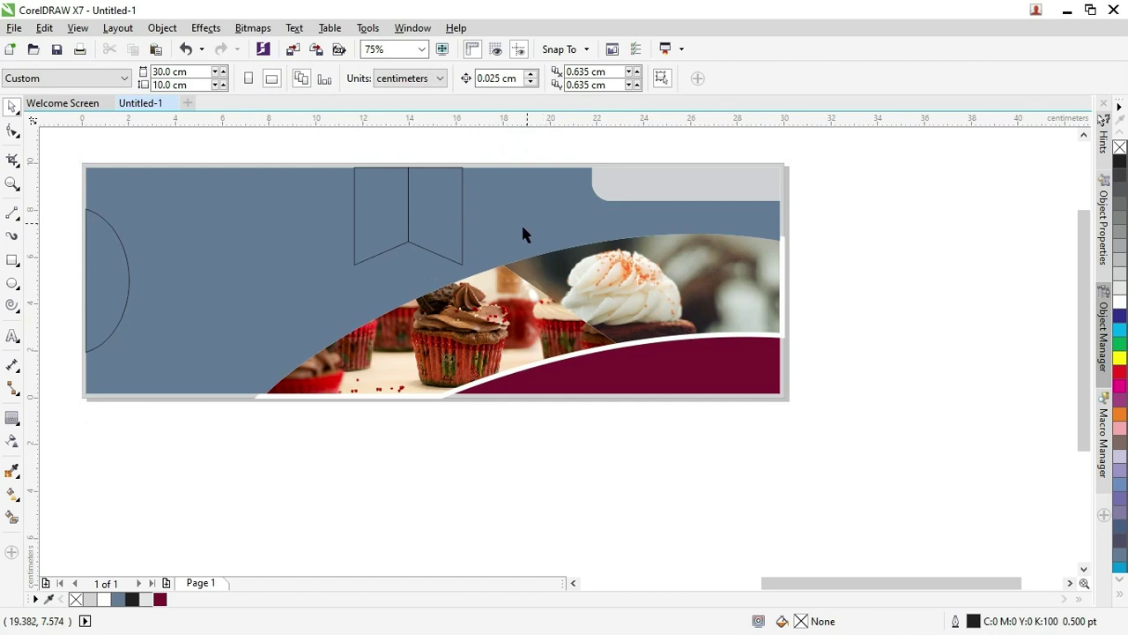
click(582, 252)
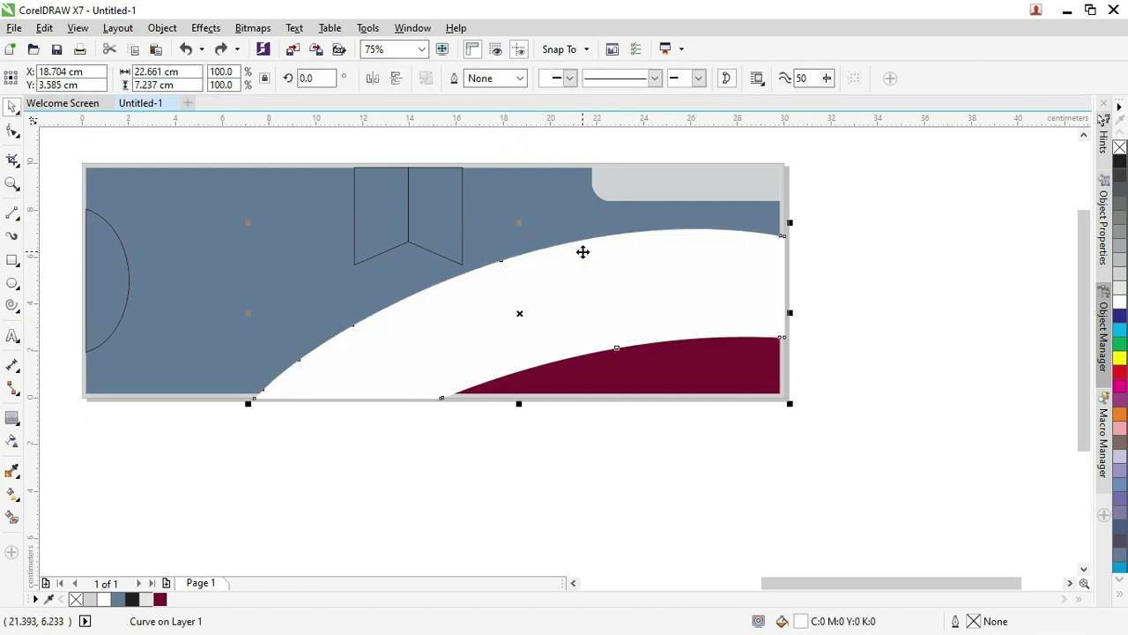
click(844, 233)
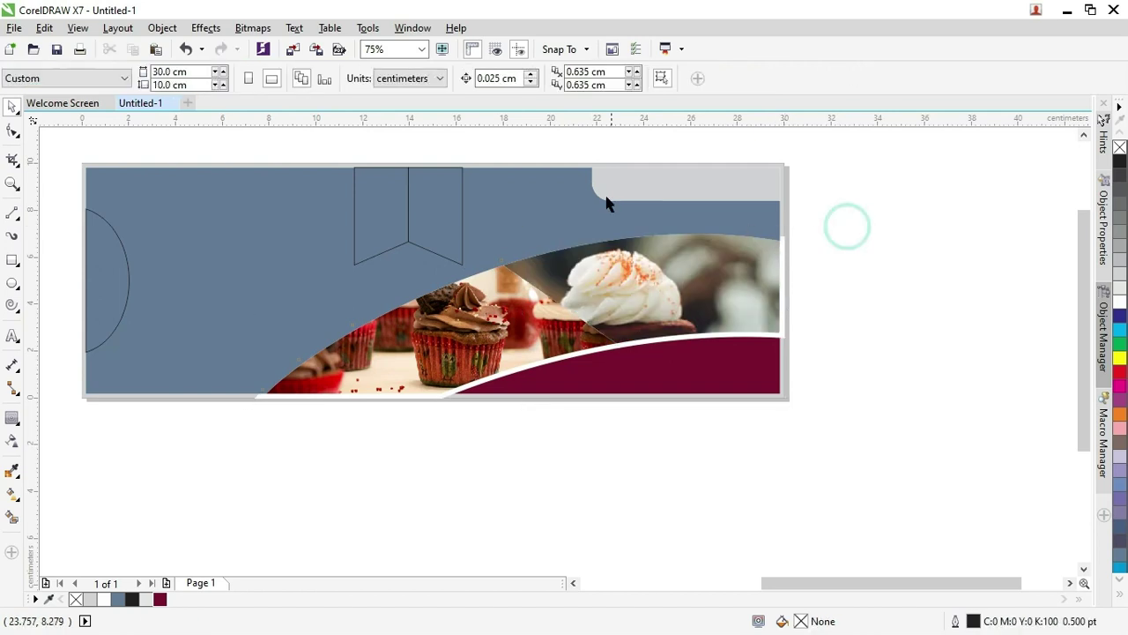
Select the three banner background objects, including the blue region, and send them behind the white contour shape
click(555, 176)
click(535, 147)
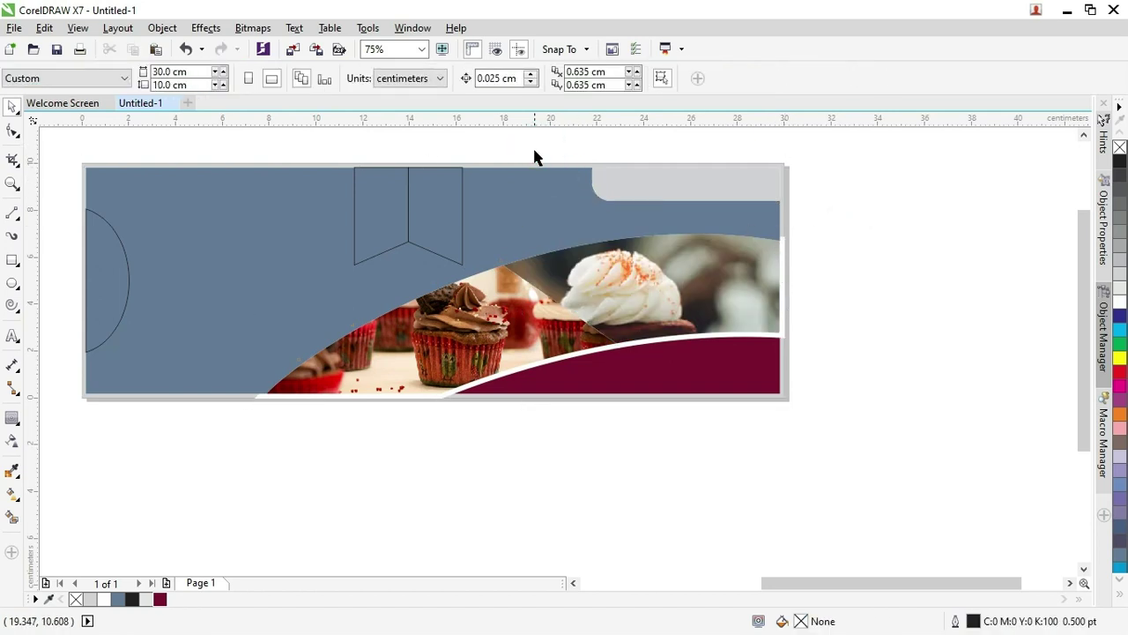
drag(534, 143, 561, 200)
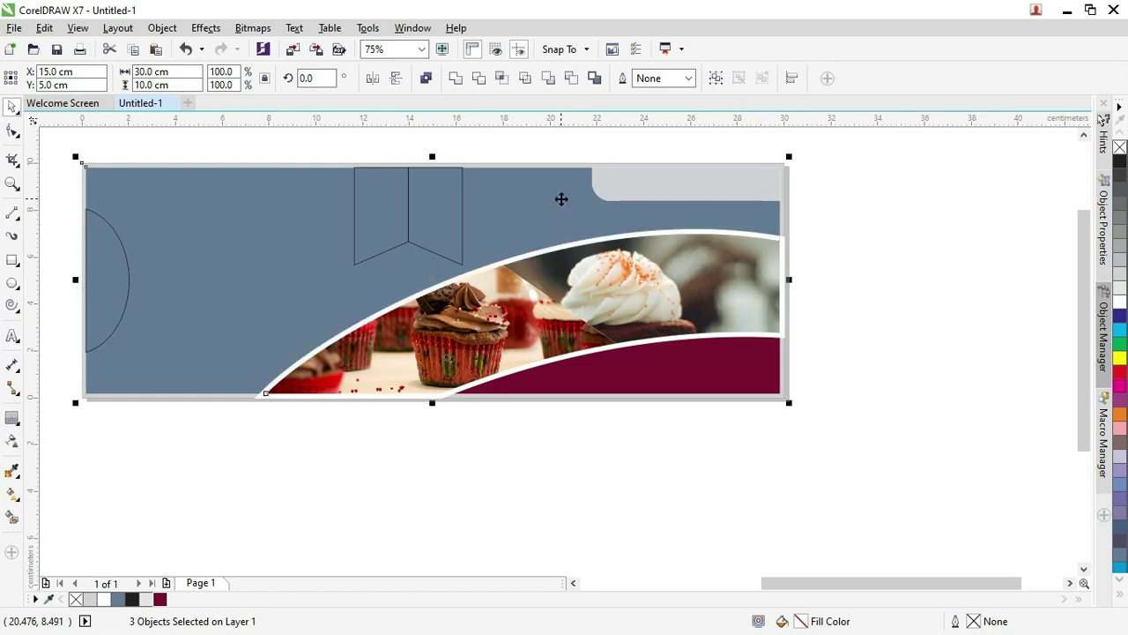
Break the outlined ribbon shape at the banner's upper edge apart into its two separate halves
click(829, 226)
scroll(518, 265, up, 2)
scroll(491, 271, down, 4)
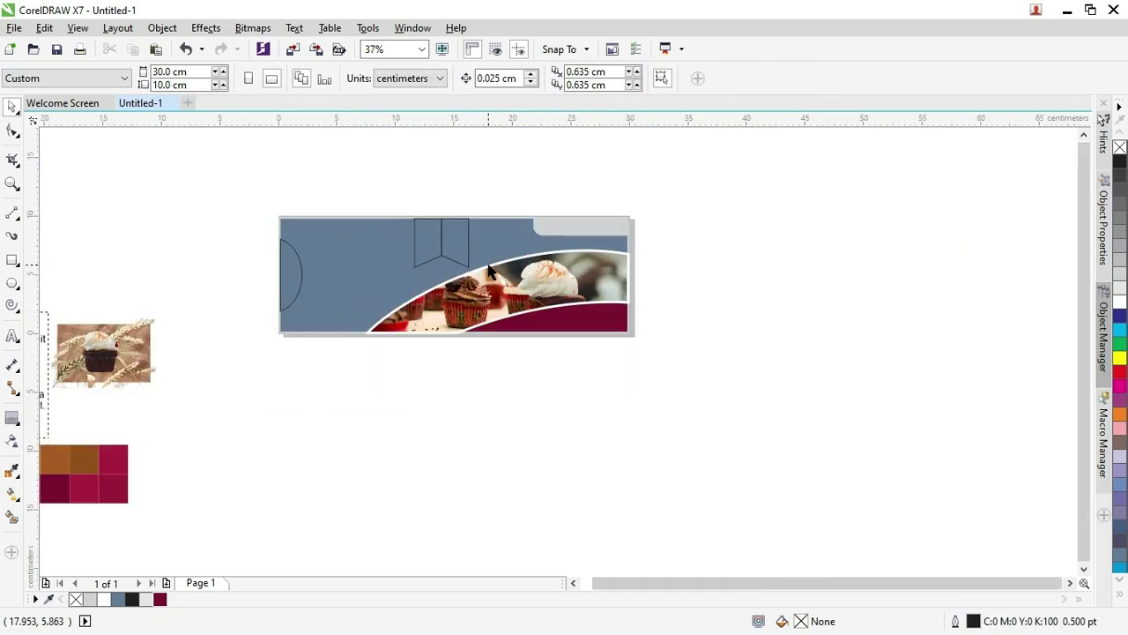
click(451, 250)
scroll(445, 248, up, 2)
right_click(444, 247)
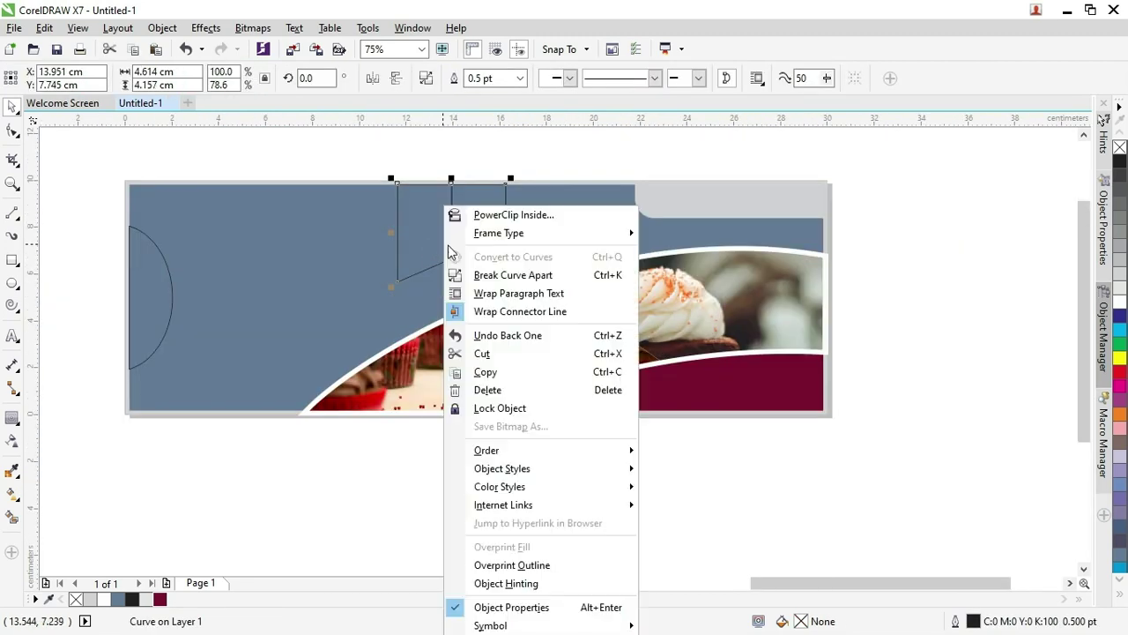
click(496, 275)
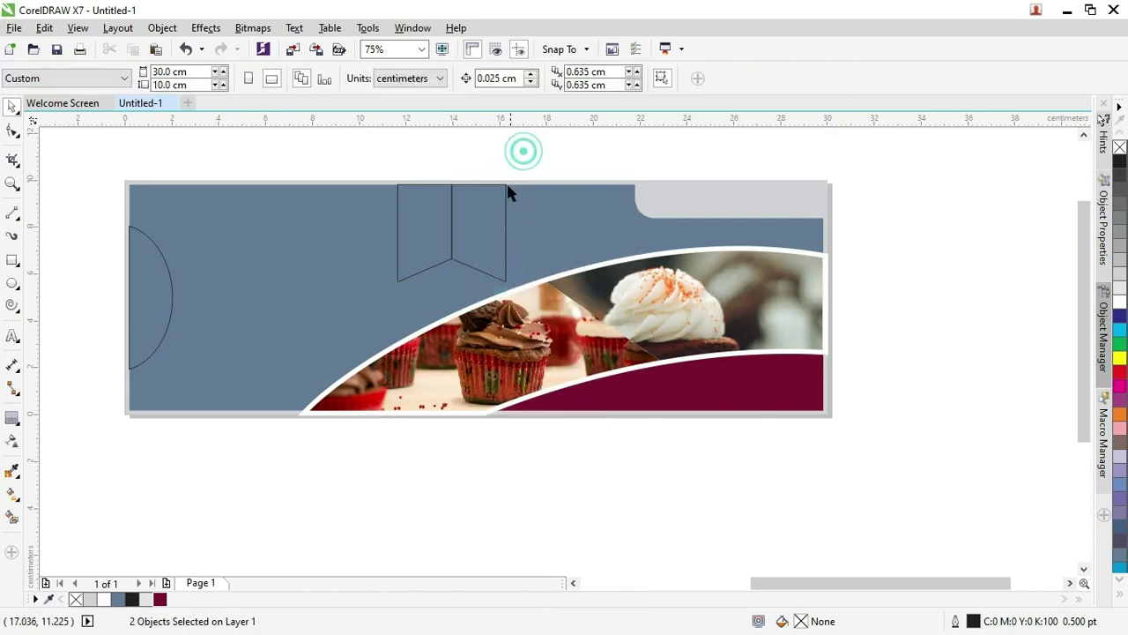
Fill the ribbon's right half with the dark maroon #7A1133 from the color palette swatches
click(507, 191)
scroll(391, 427, down, 2)
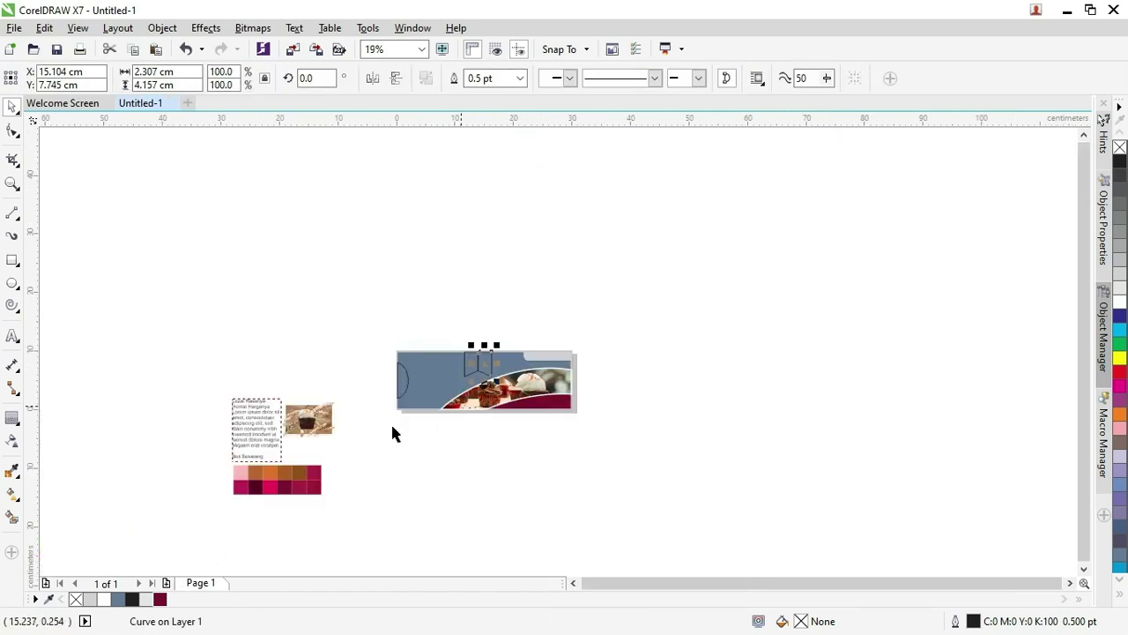
scroll(249, 479, up, 2)
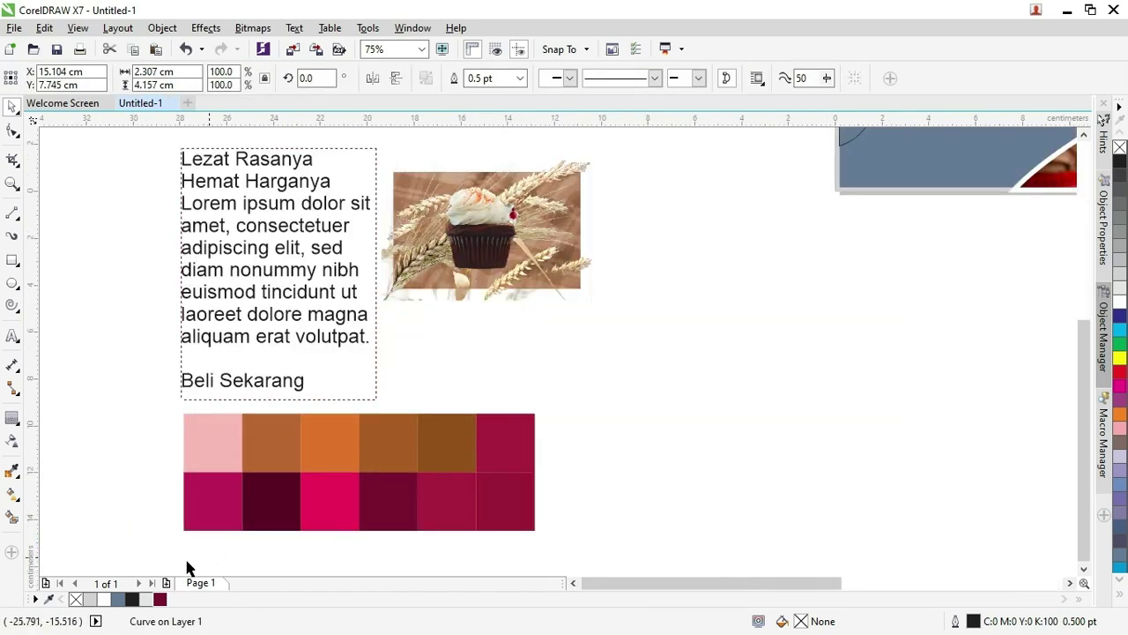
click(49, 599)
click(383, 509)
click(159, 599)
Fill the ribbon's left half with the crimson #AA1E40 sampled from the swatches, and remove the outline from both halves
scroll(596, 410, down, 2)
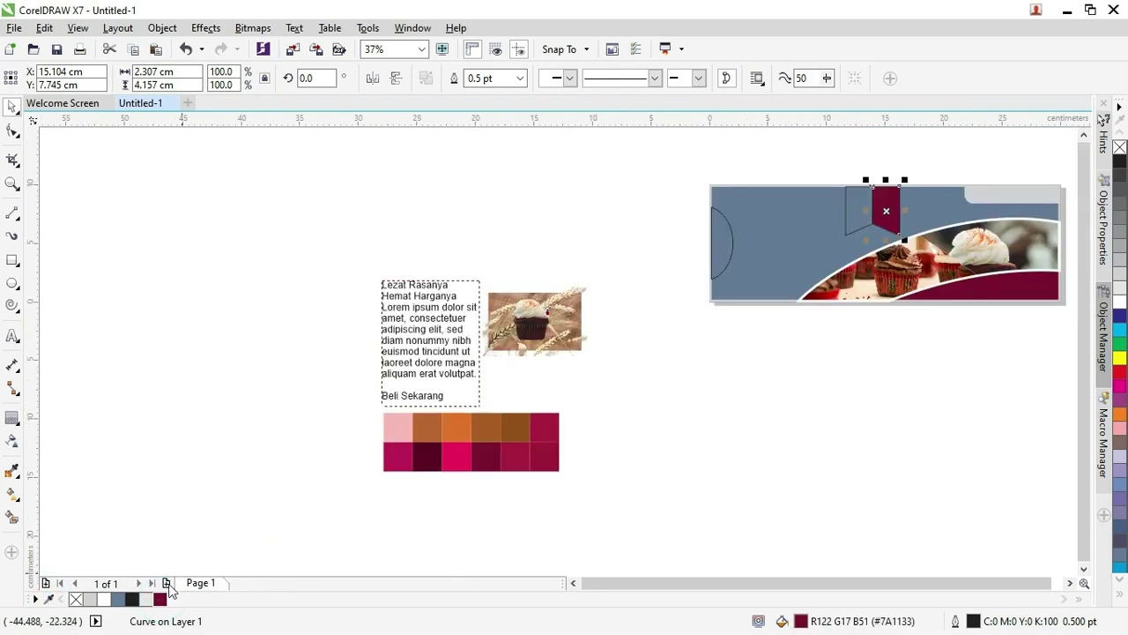
click(48, 599)
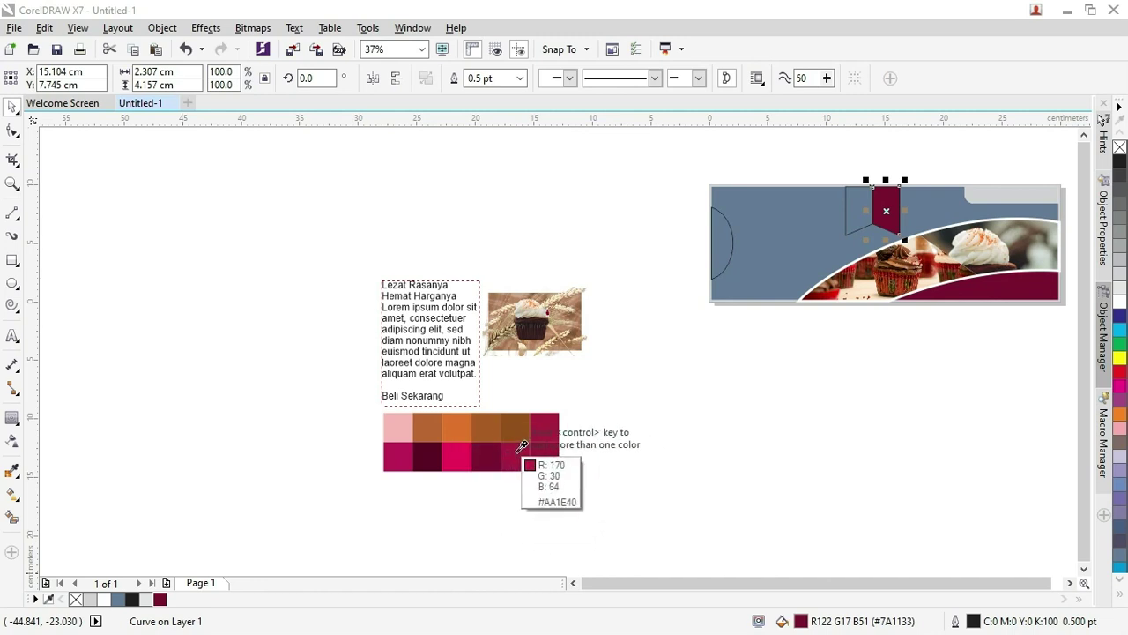
click(547, 453)
click(856, 203)
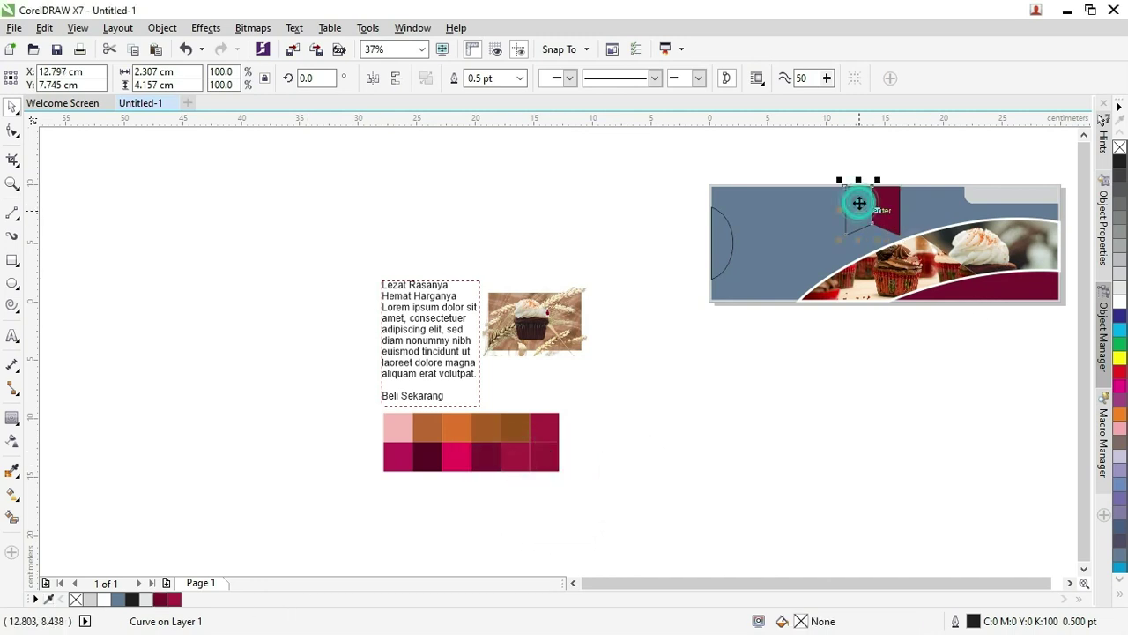
click(174, 600)
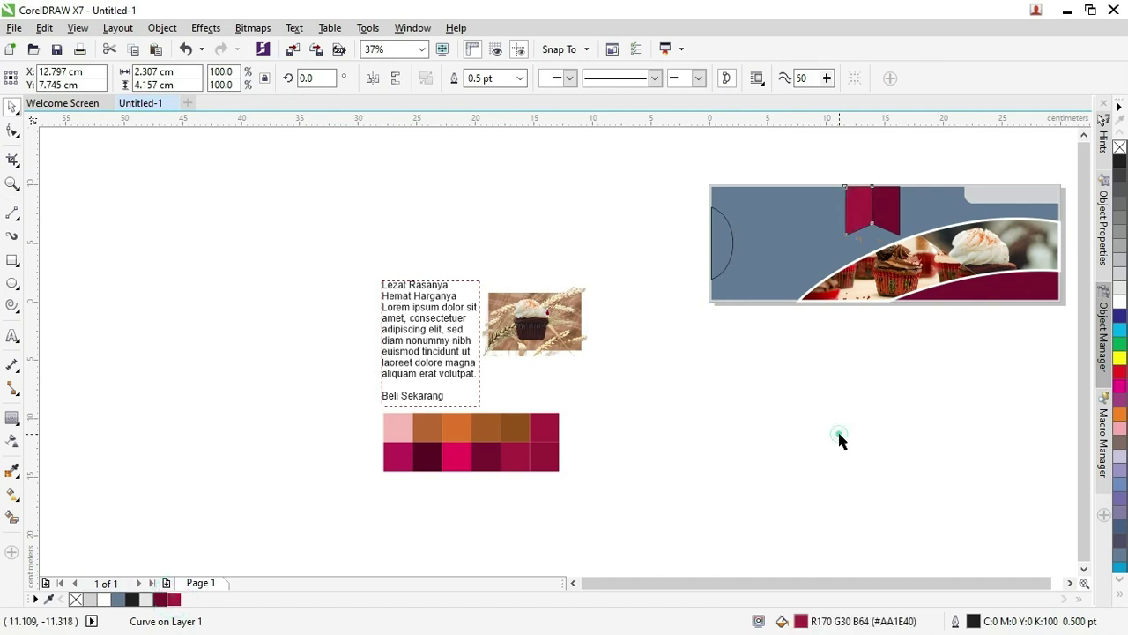
click(838, 441)
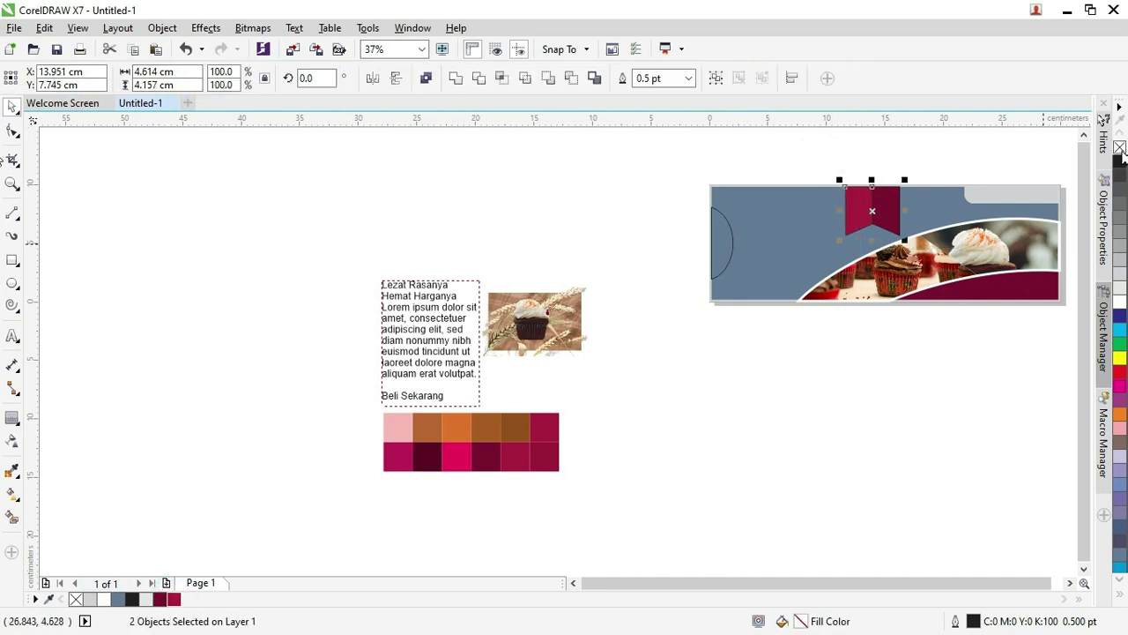
click(789, 138)
Select the blue-gray banner region and sample the two darker brown palette swatches into the document palette
click(761, 206)
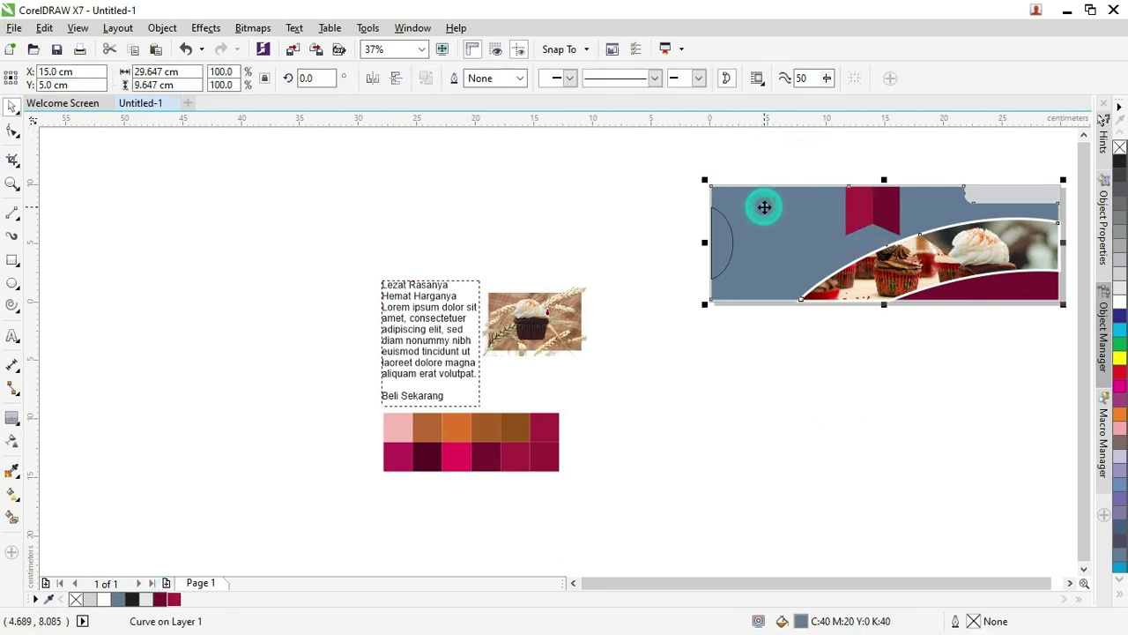
key(z)
drag(514, 151, 1078, 390)
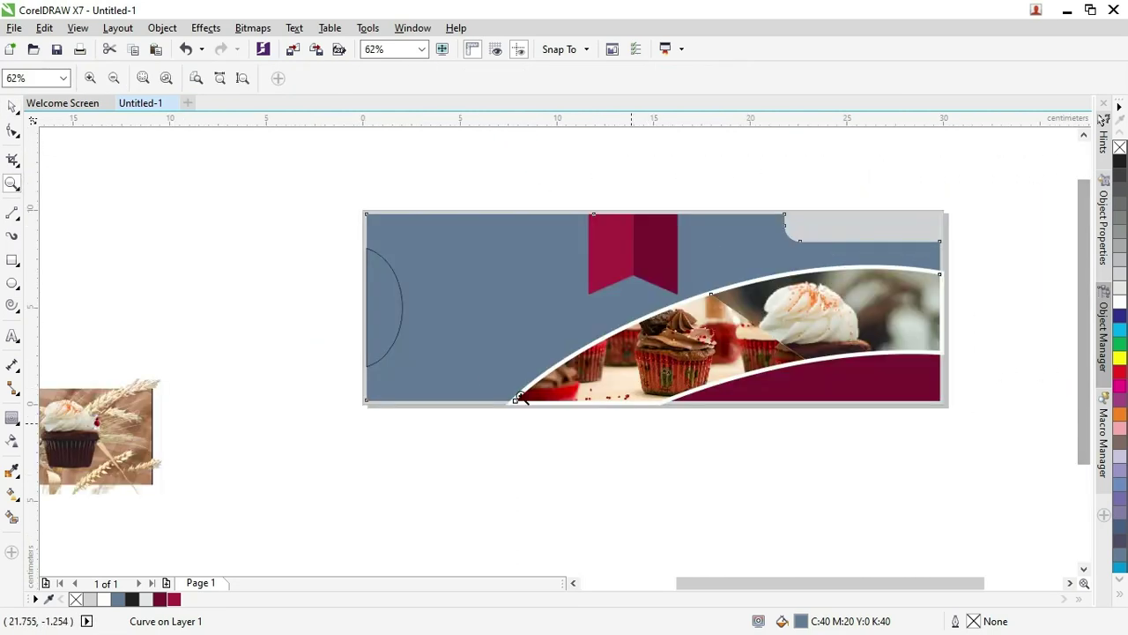
click(12, 106)
click(333, 181)
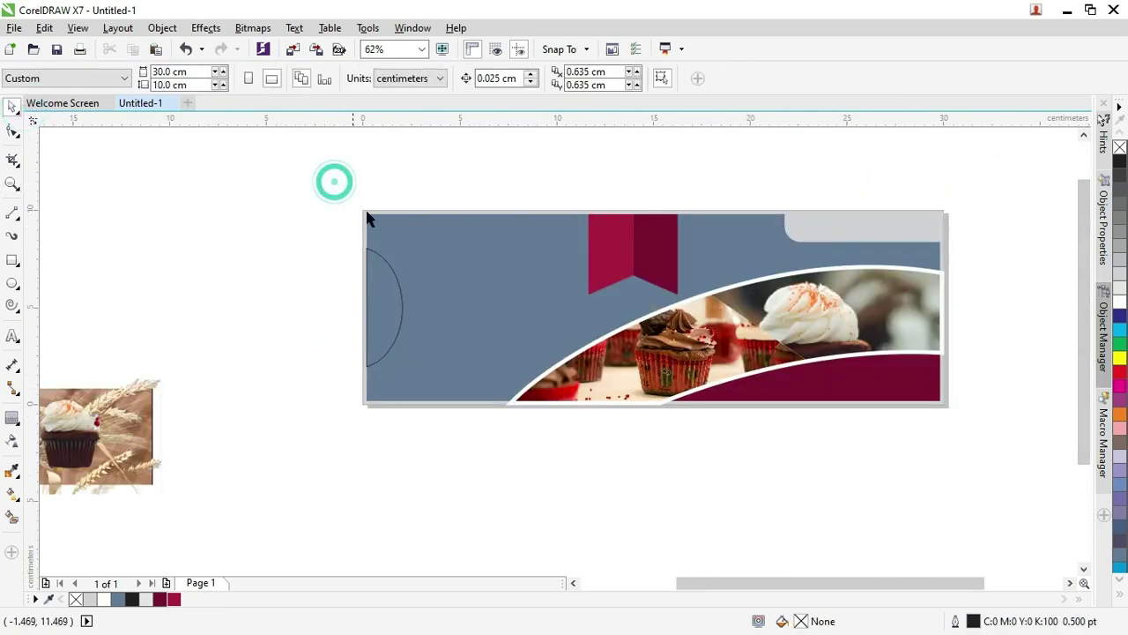
click(461, 255)
scroll(462, 256, down, 2)
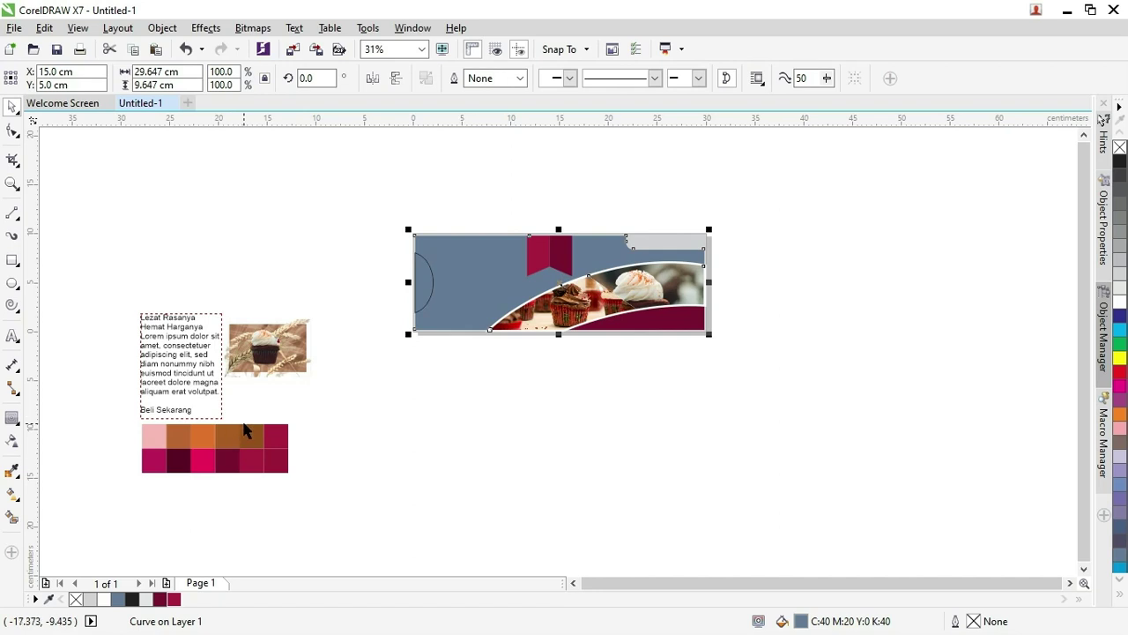
click(50, 602)
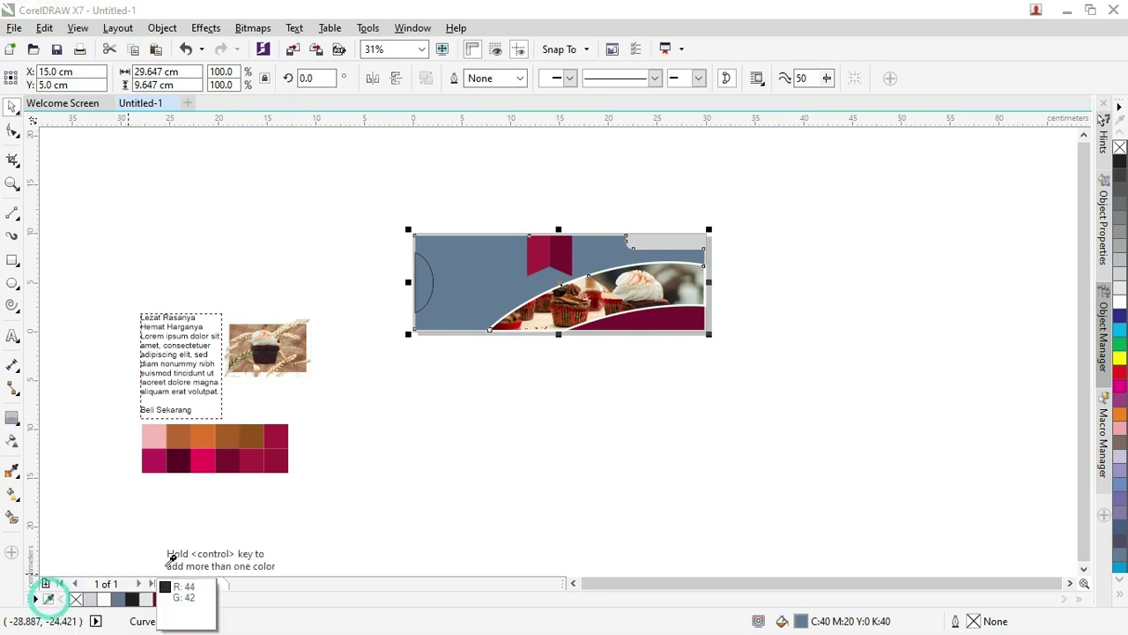
click(254, 436)
click(51, 602)
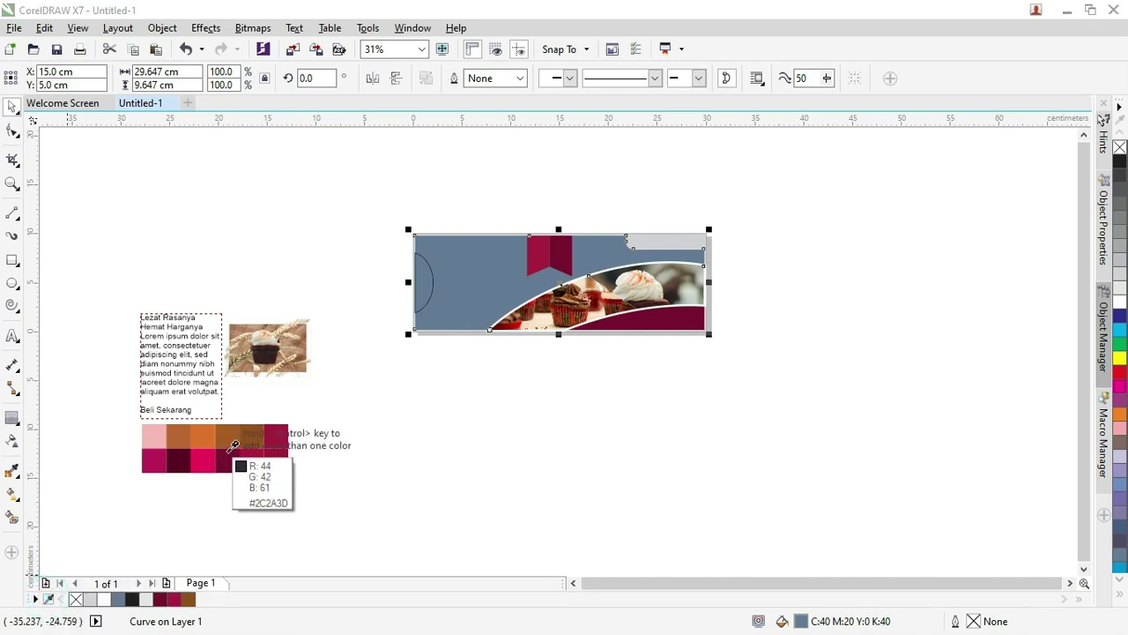
click(228, 436)
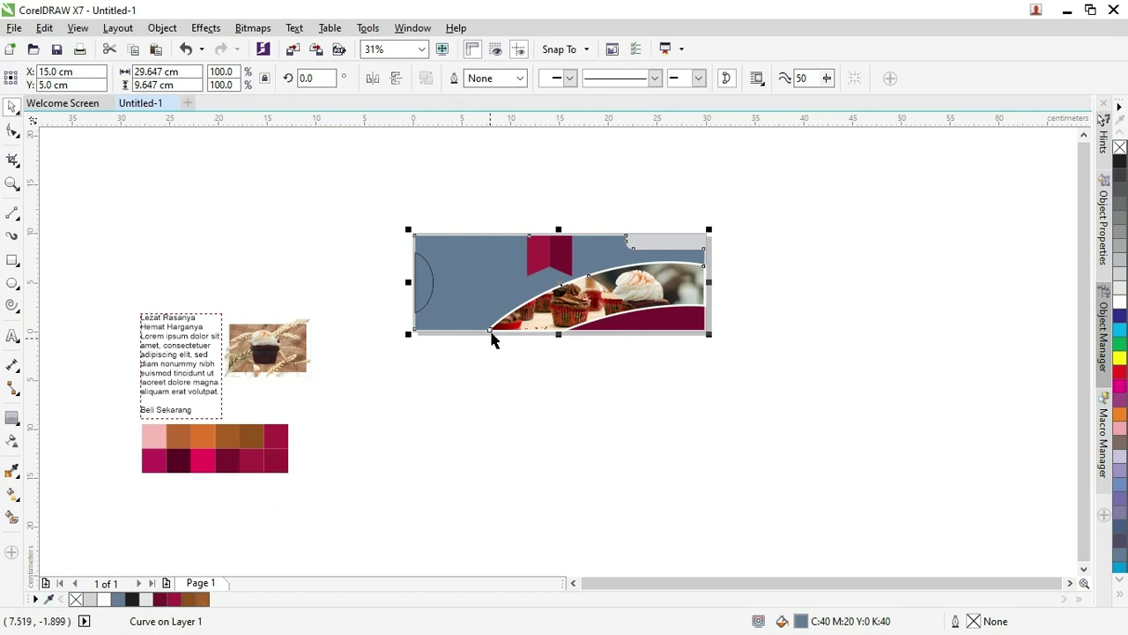
Apply a linear fountain fill to the blue-gray region, running from the banner's right end to its lower-left corner
key(shift+F2)
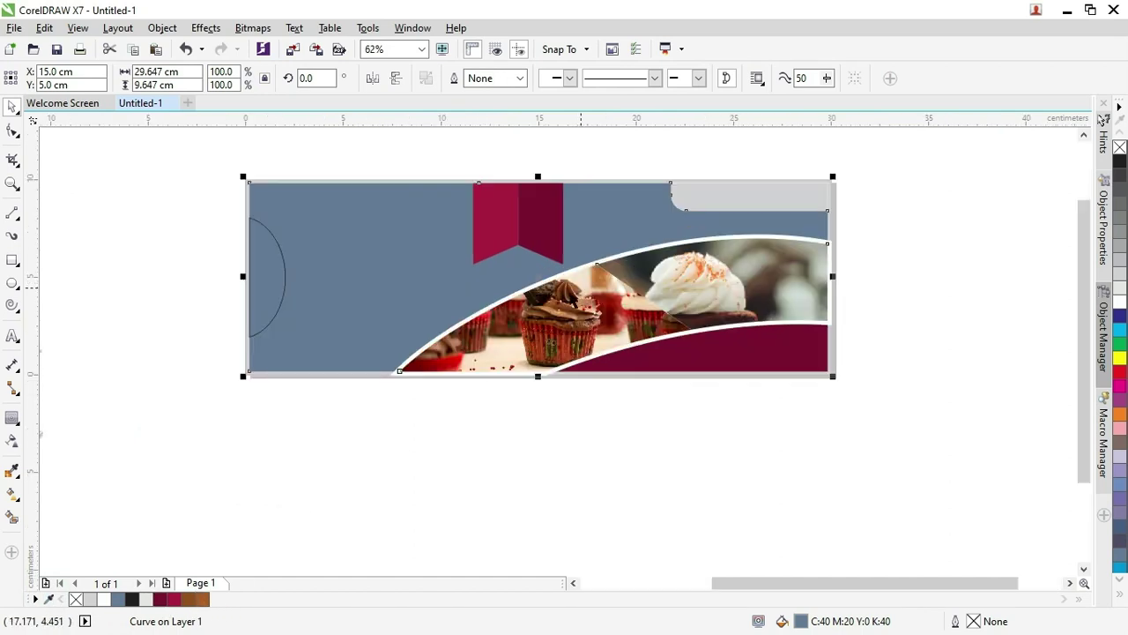
click(16, 499)
drag(357, 226, 694, 386)
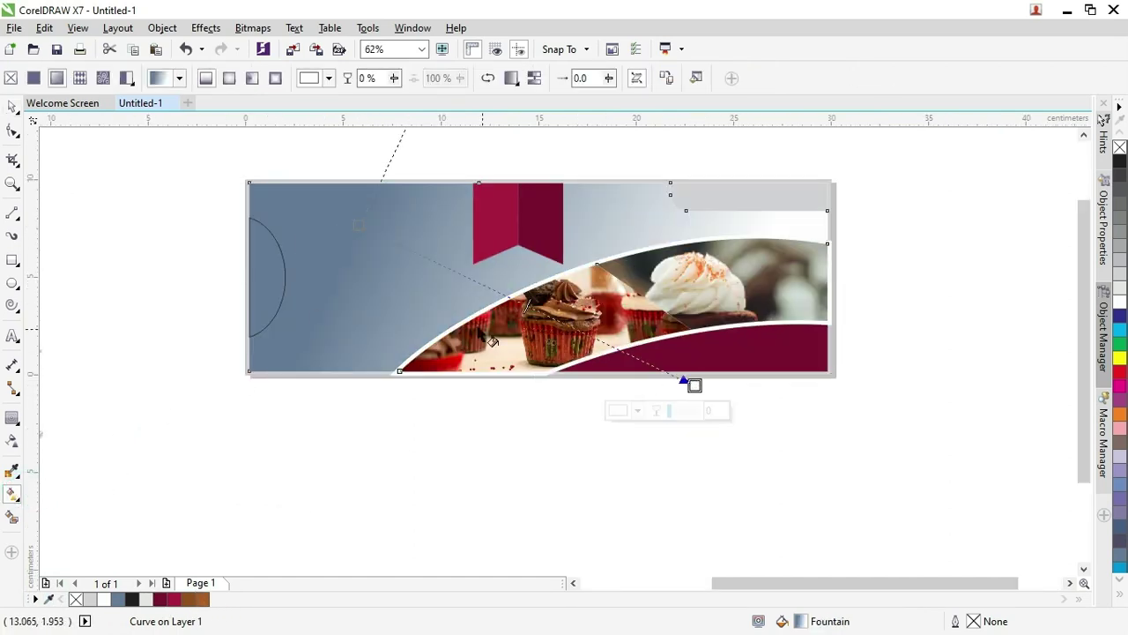
scroll(478, 328, down, 2)
drag(617, 281, 350, 348)
Set the fountain fill's start color to the brown #94511B sampled from the palette swatches
click(618, 282)
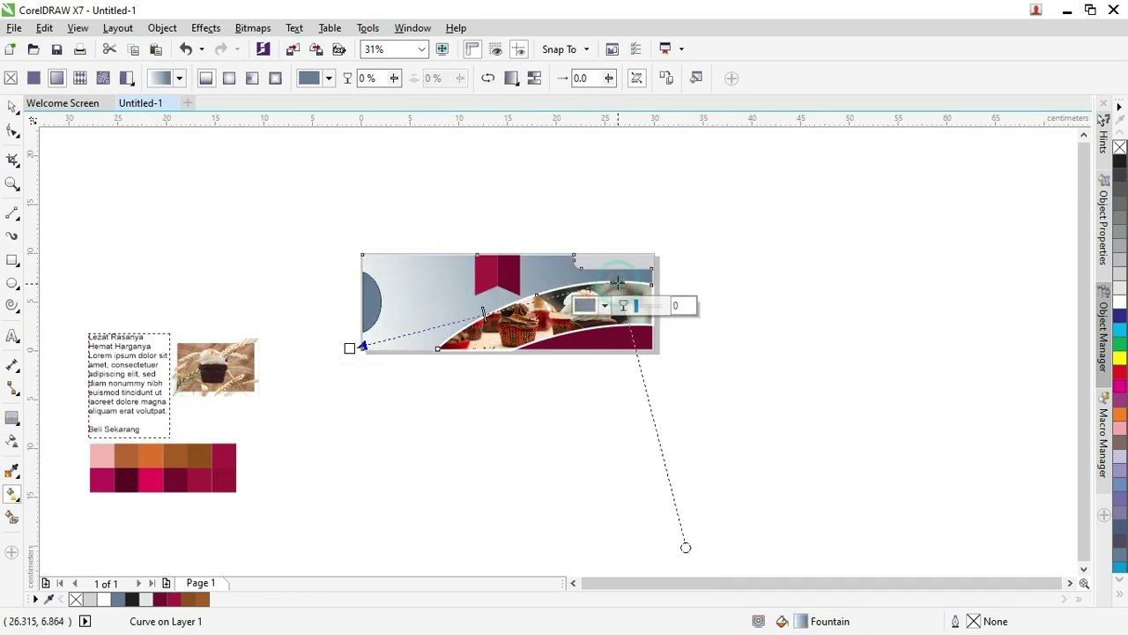
click(602, 305)
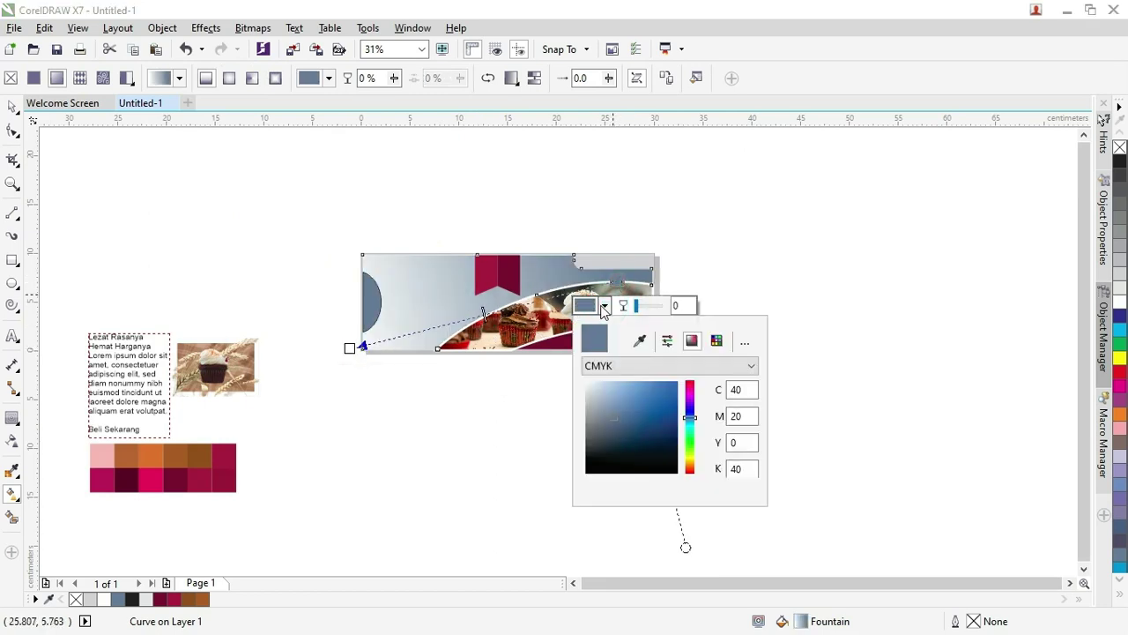
click(640, 344)
click(202, 453)
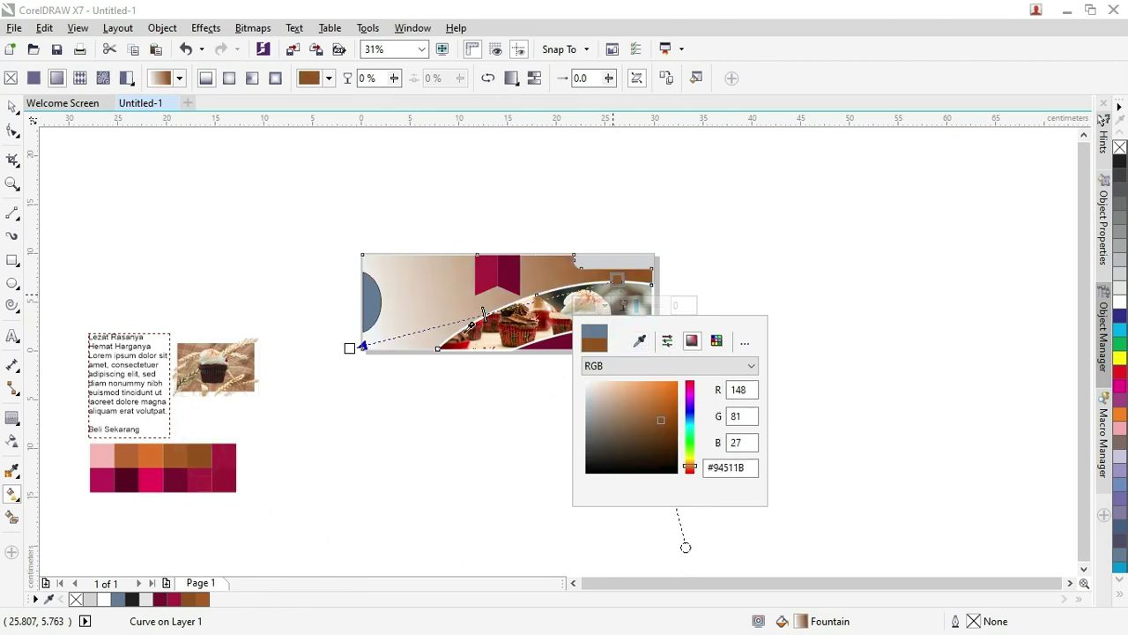
Set the fountain fill's end color to the lighter brown #AA5D23 sampled from the palette swatches
click(351, 347)
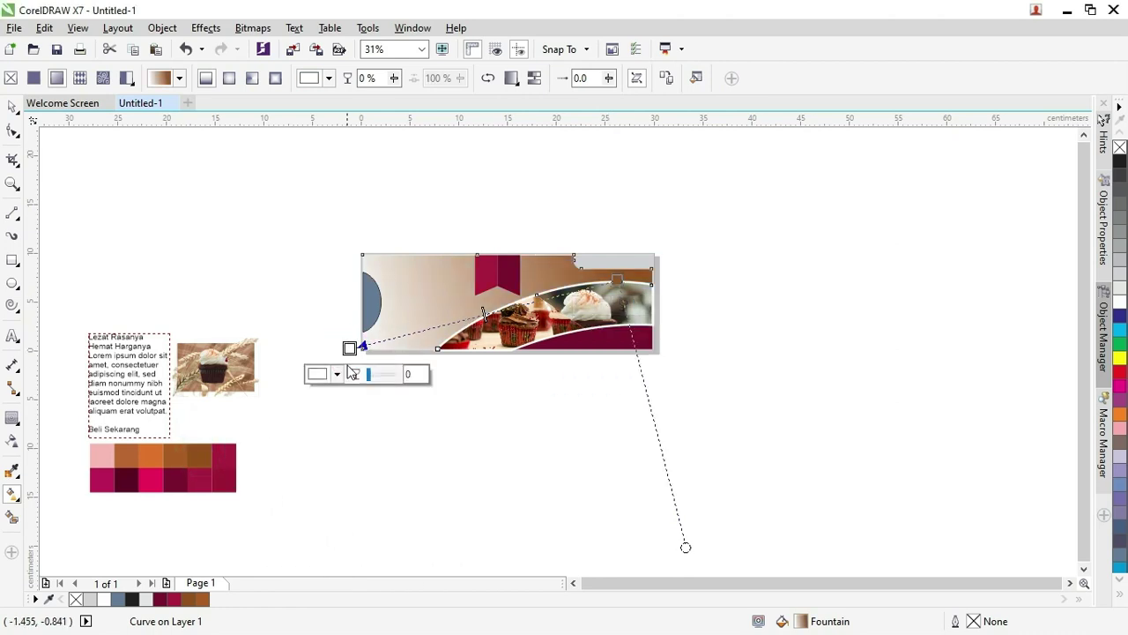
click(336, 374)
click(375, 408)
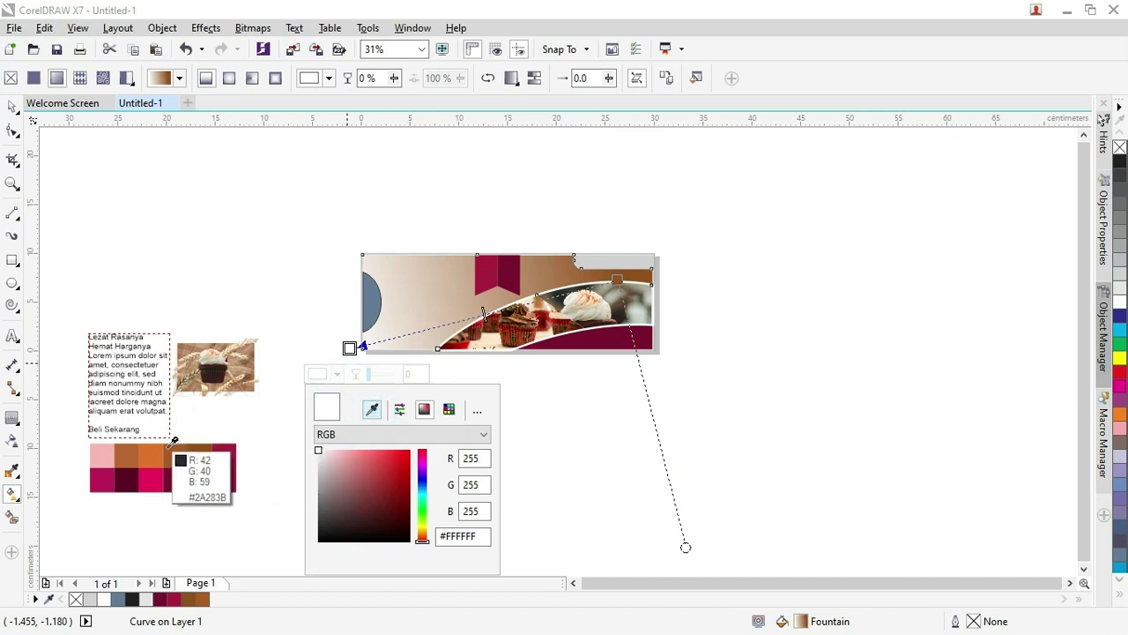
click(172, 454)
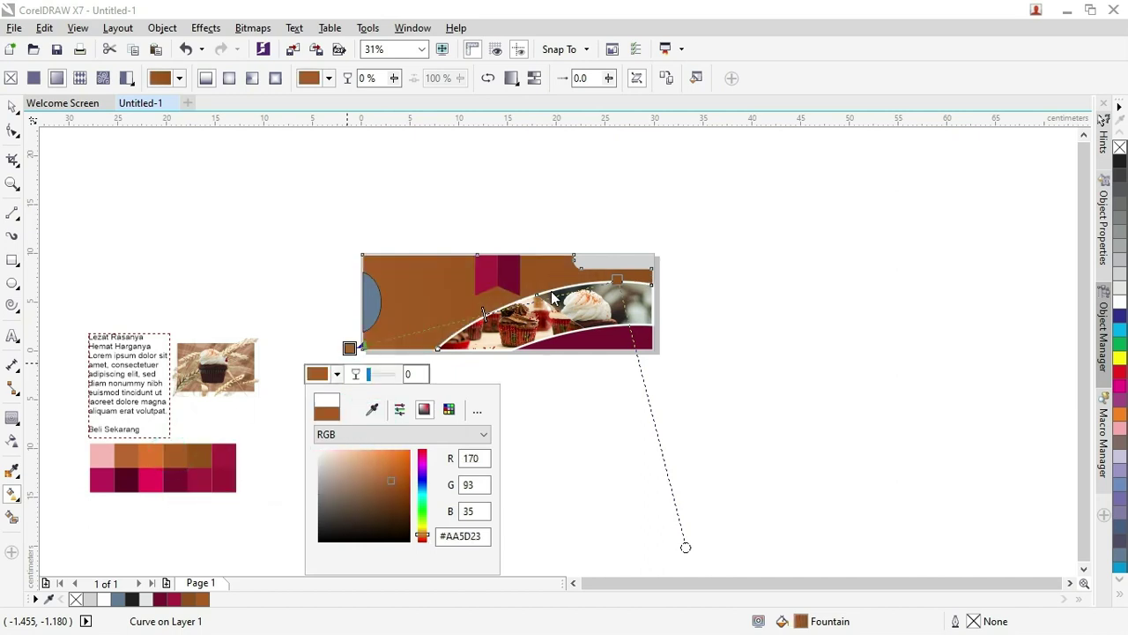
click(488, 80)
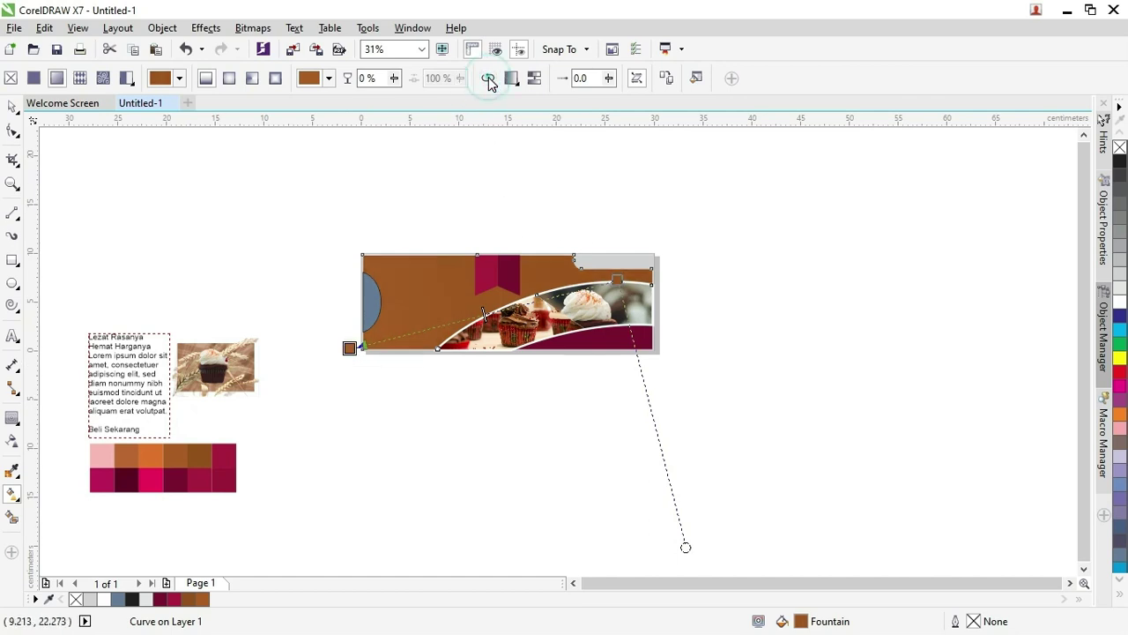
Change the brown region's fountain fill to elliptical, centered near the banner's right end and widened to reach its lower-left corner
click(228, 78)
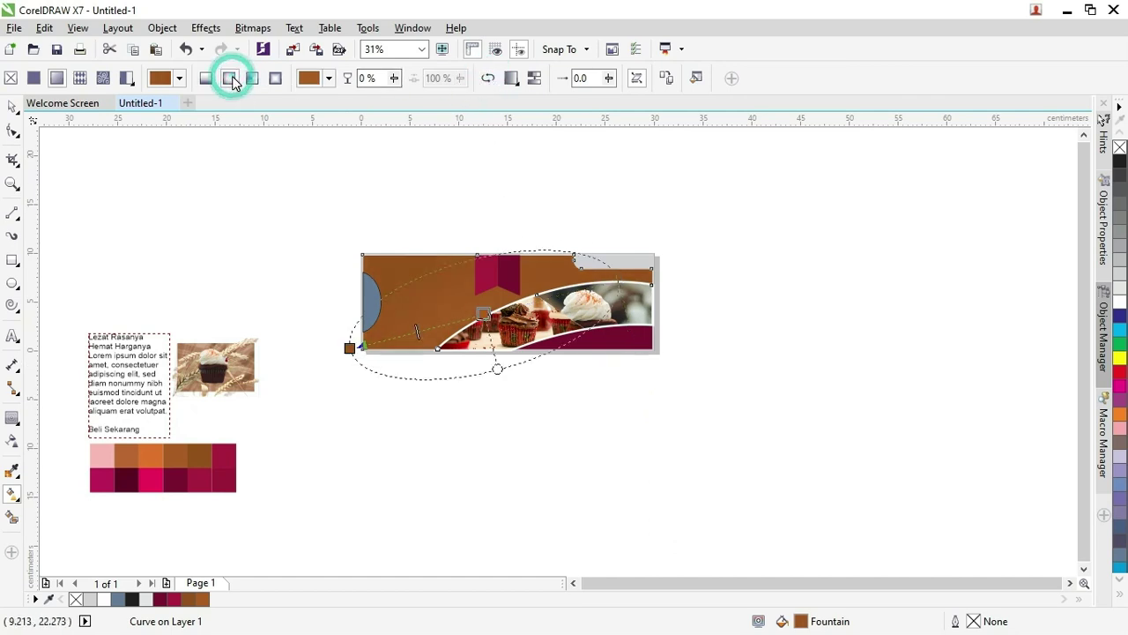
click(487, 315)
drag(584, 315, 617, 304)
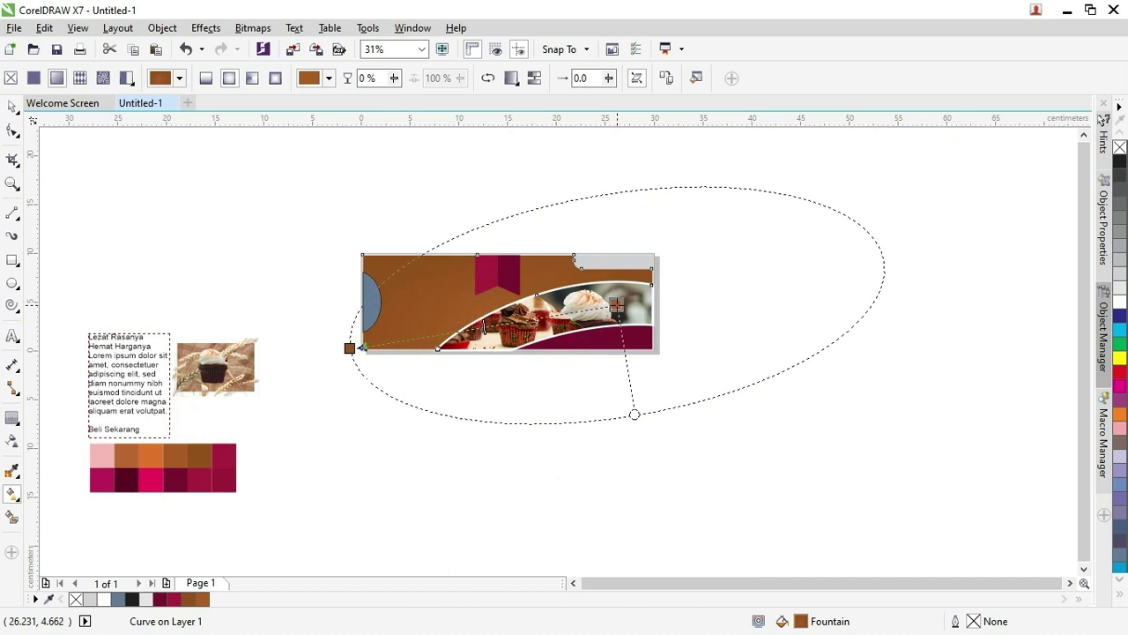
drag(349, 346, 427, 340)
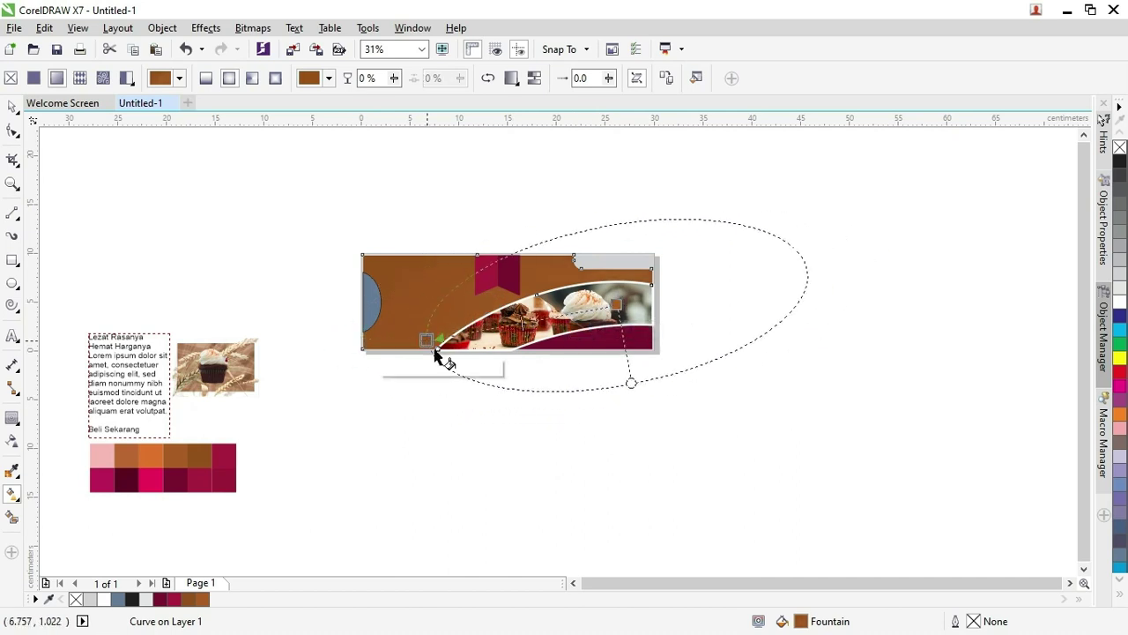
drag(631, 383, 648, 474)
drag(617, 305, 626, 280)
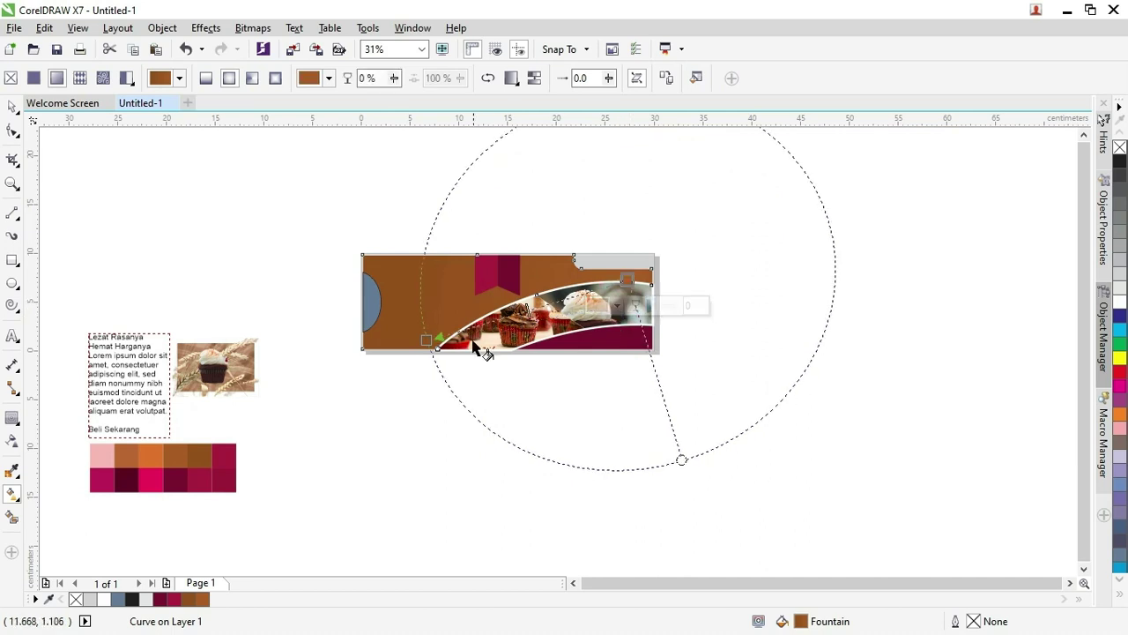
drag(429, 335, 360, 349)
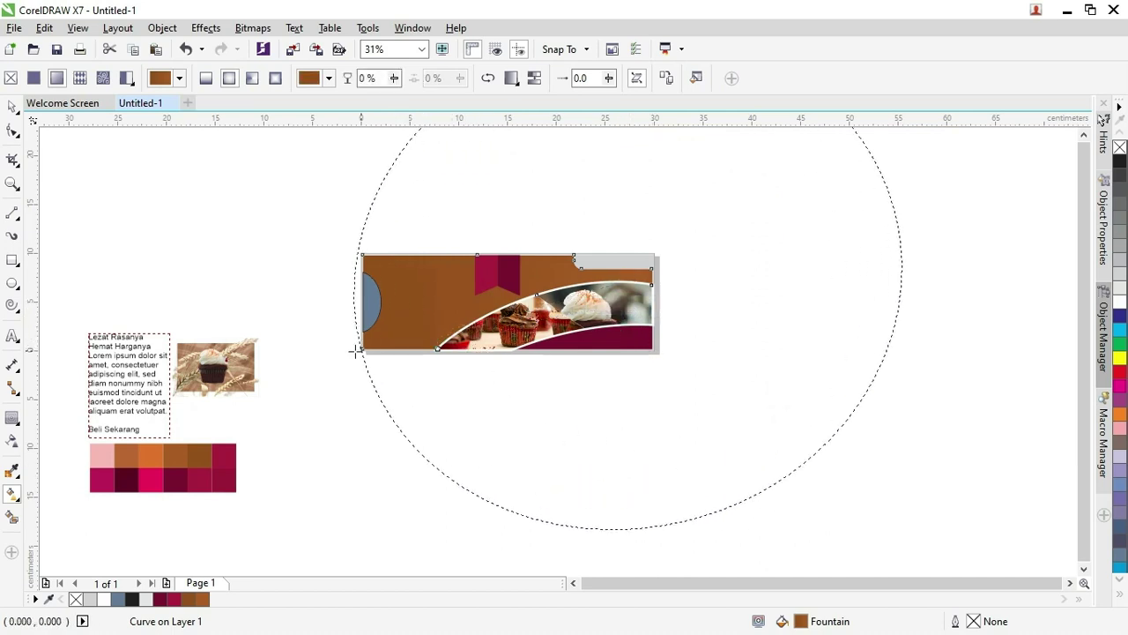
click(13, 105)
click(160, 134)
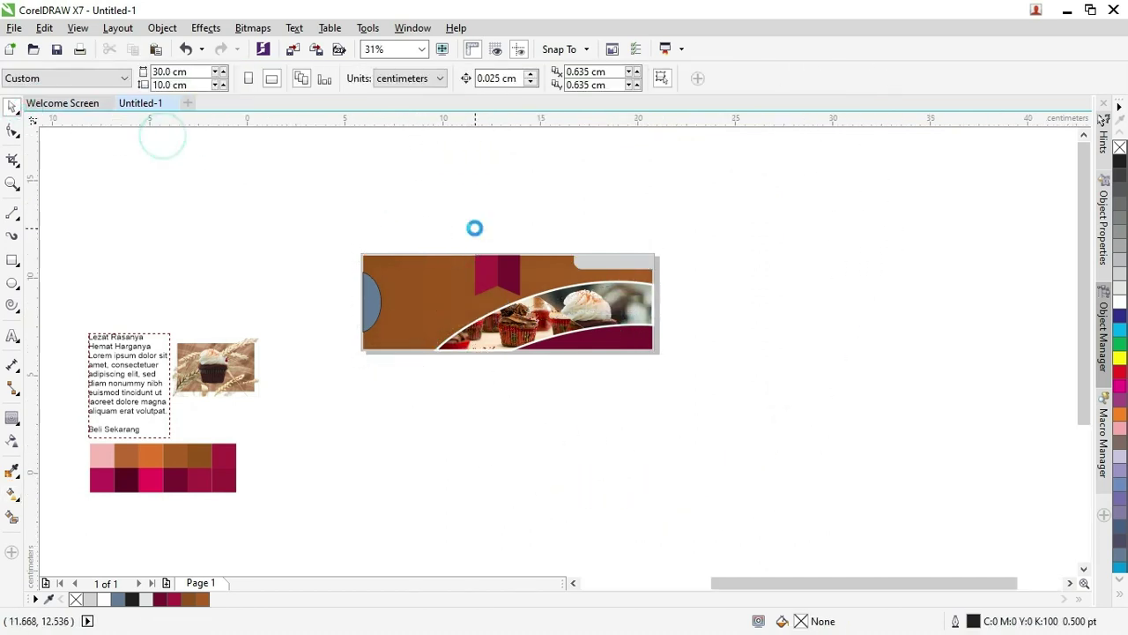
Fill the light gray rounded tab in the banner's upper-right corner with the dark maroon #7A1133
scroll(474, 226, up, 1)
click(724, 301)
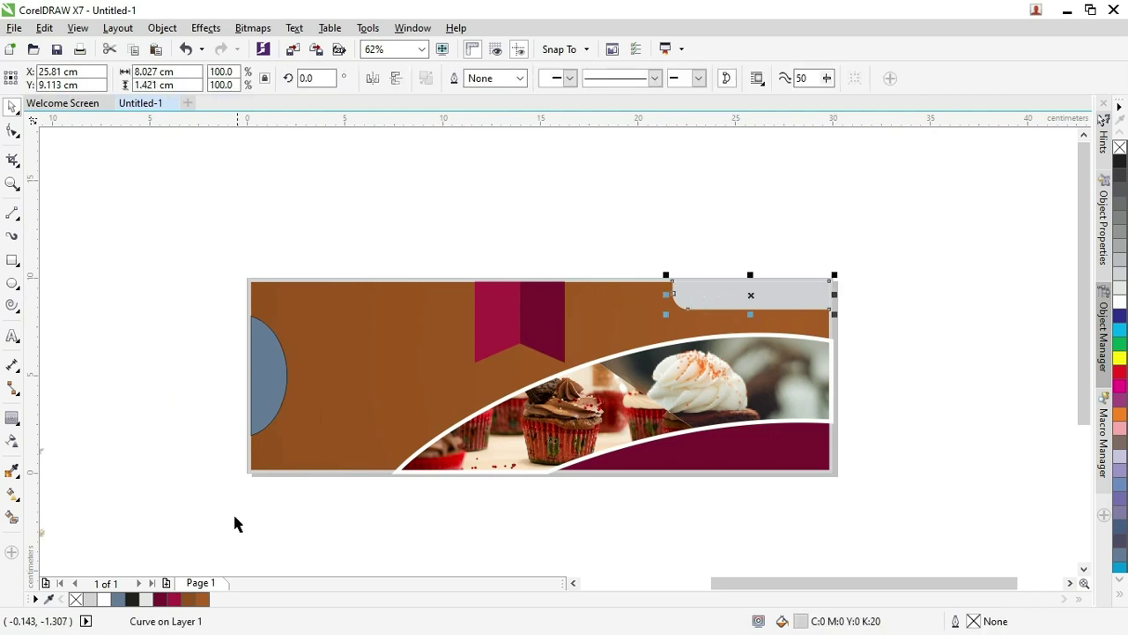
click(156, 599)
click(643, 270)
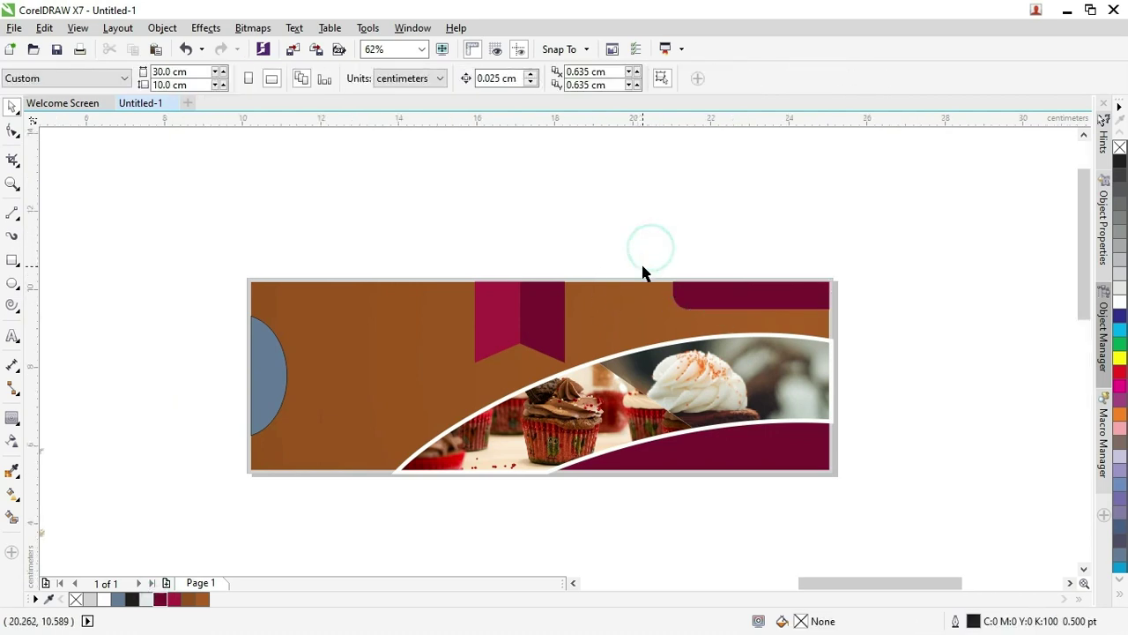
Fill the banner's 30 x 10 cm background rectangle with white
scroll(641, 292, up, 1)
click(653, 289)
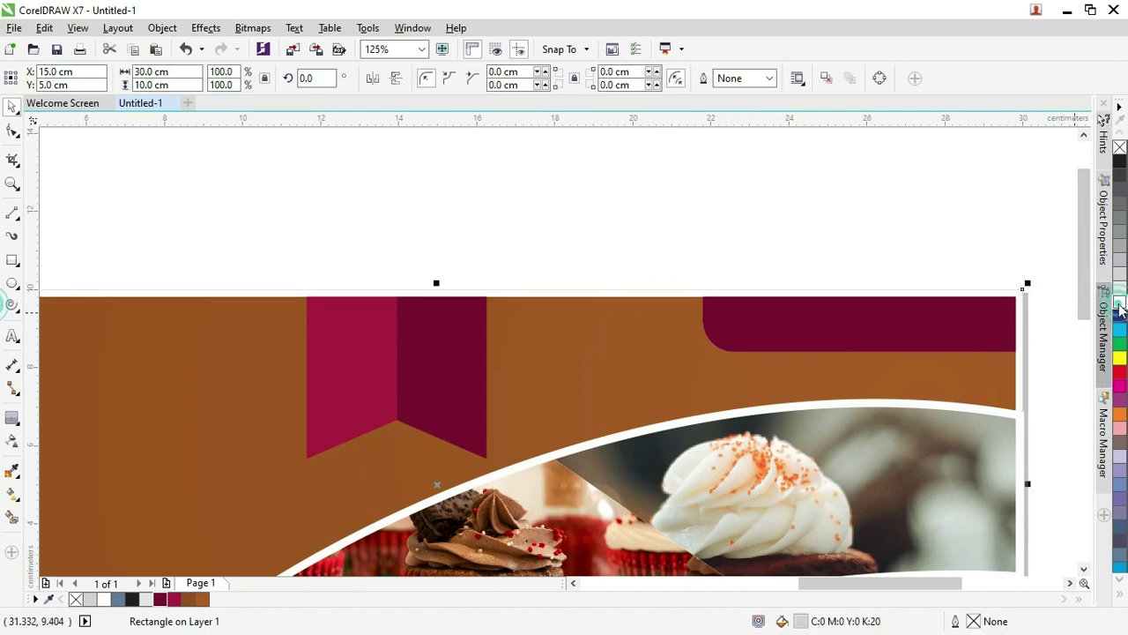
click(769, 215)
Fill the half-ellipse at the banner's left edge with 10% Black and remove its outline
scroll(670, 243, down, 1)
scroll(670, 242, down, 1)
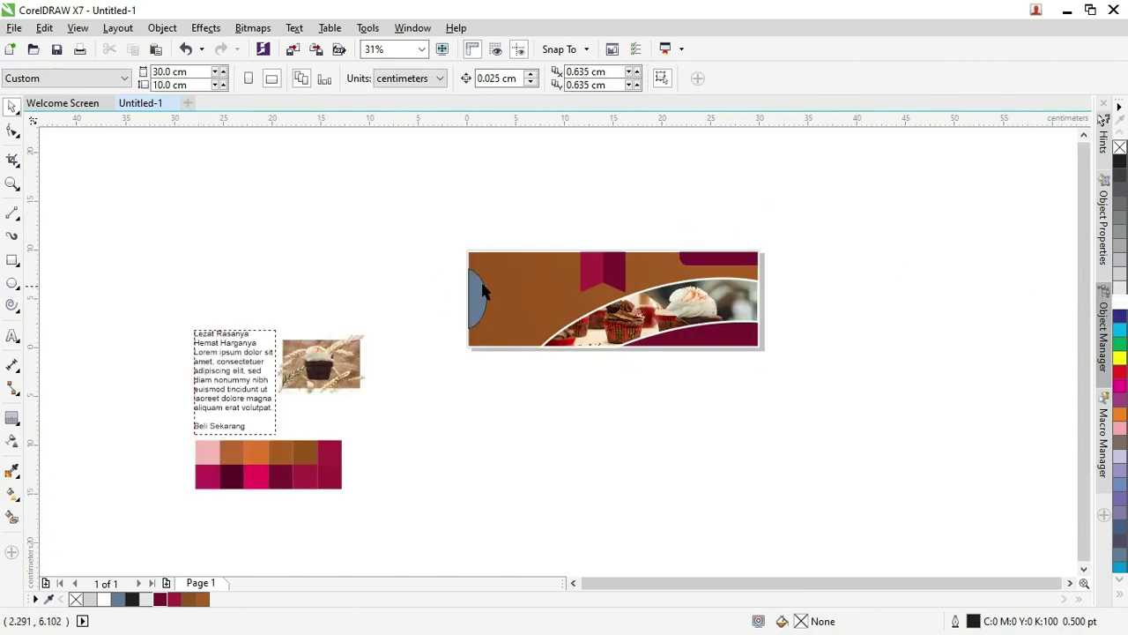
click(481, 291)
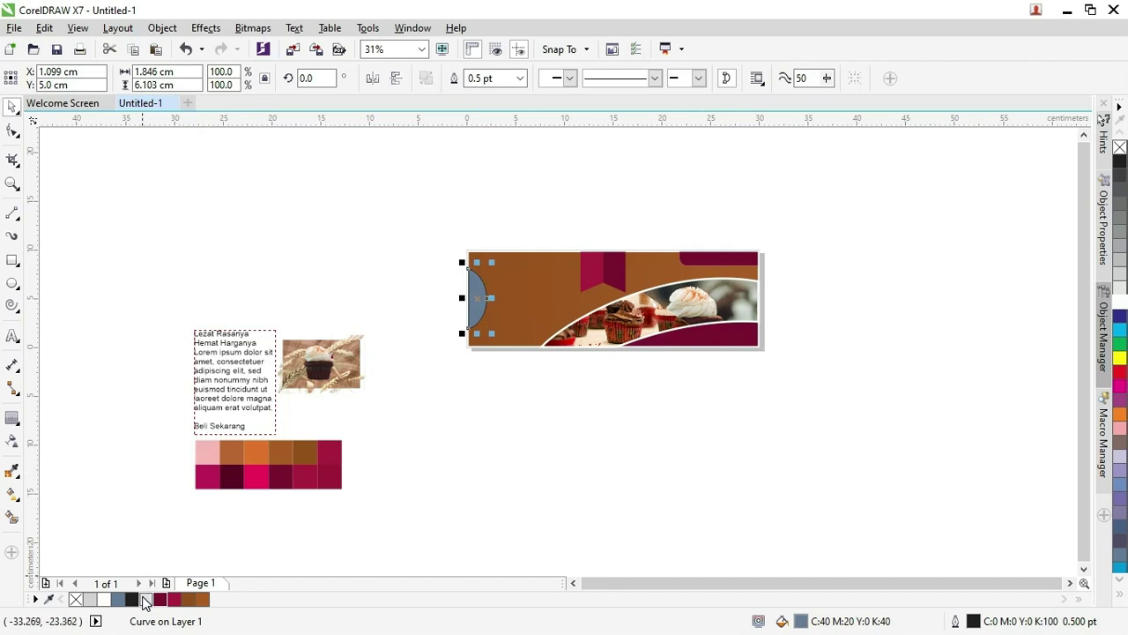
click(146, 599)
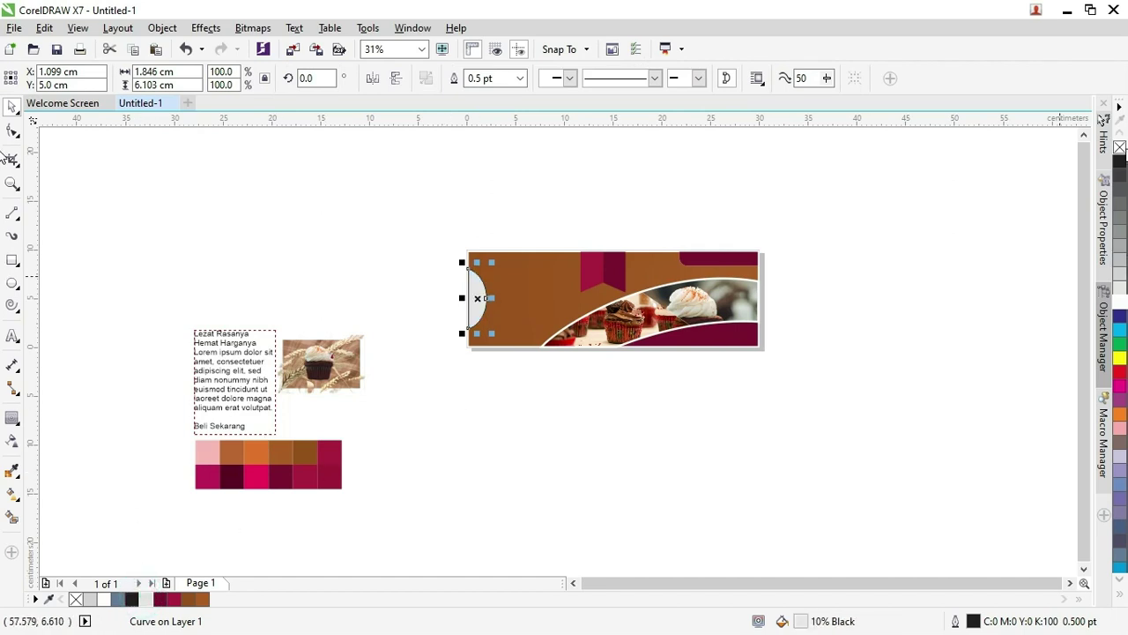
click(811, 168)
key(z)
drag(429, 204, 873, 411)
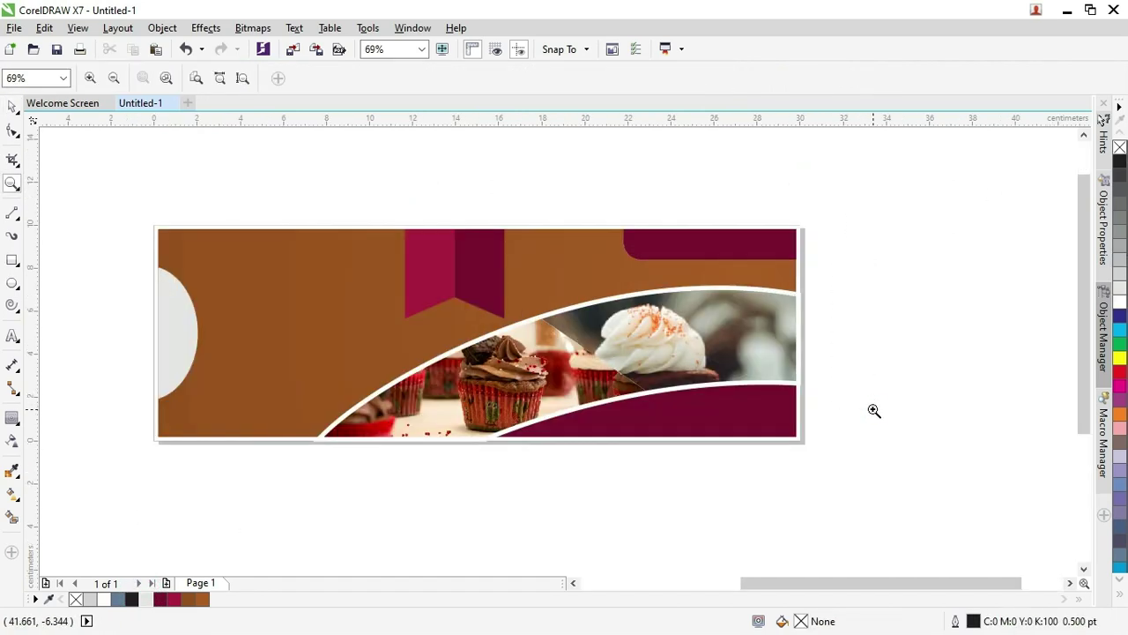
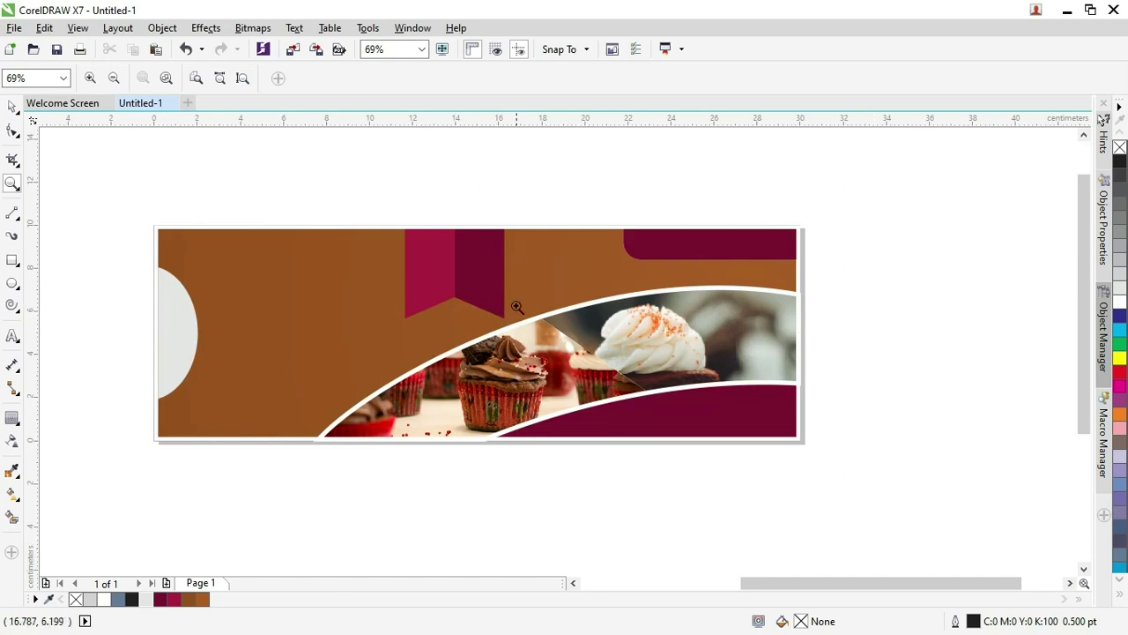
Move the white-frosted and the pink-frosted cupcake cutouts from beside the page onto the banner's lower-right maroon area
click(13, 106)
scroll(542, 225, down, 4)
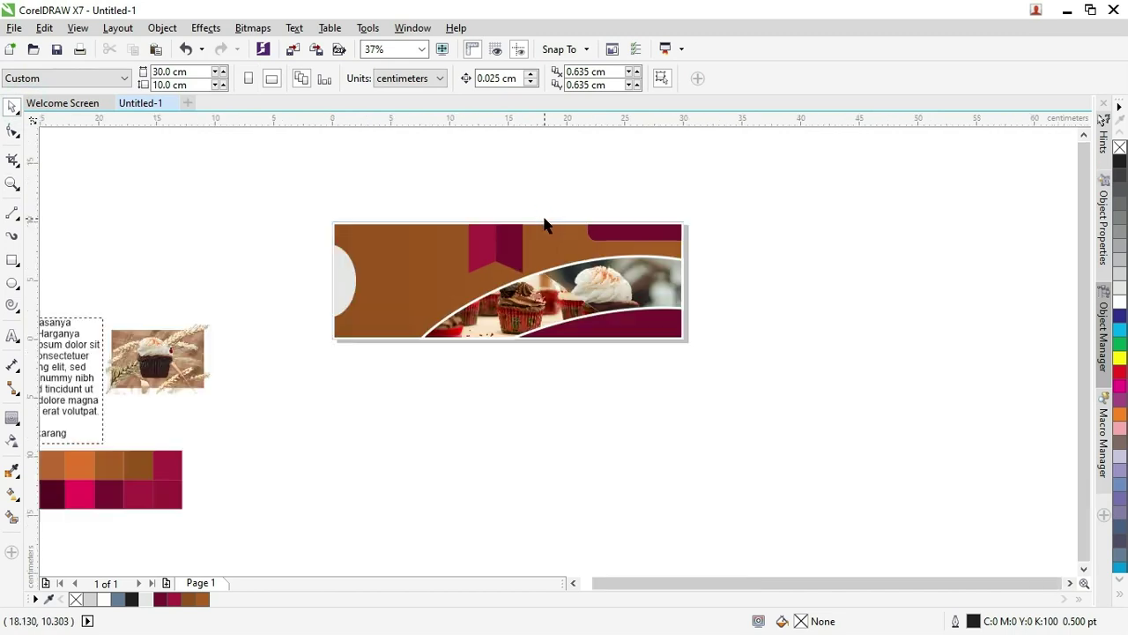
scroll(332, 323, up, 2)
mouse_move(713, 275)
mouse_down()
mouse_move(793, 231)
mouse_move(860, 220)
mouse_up()
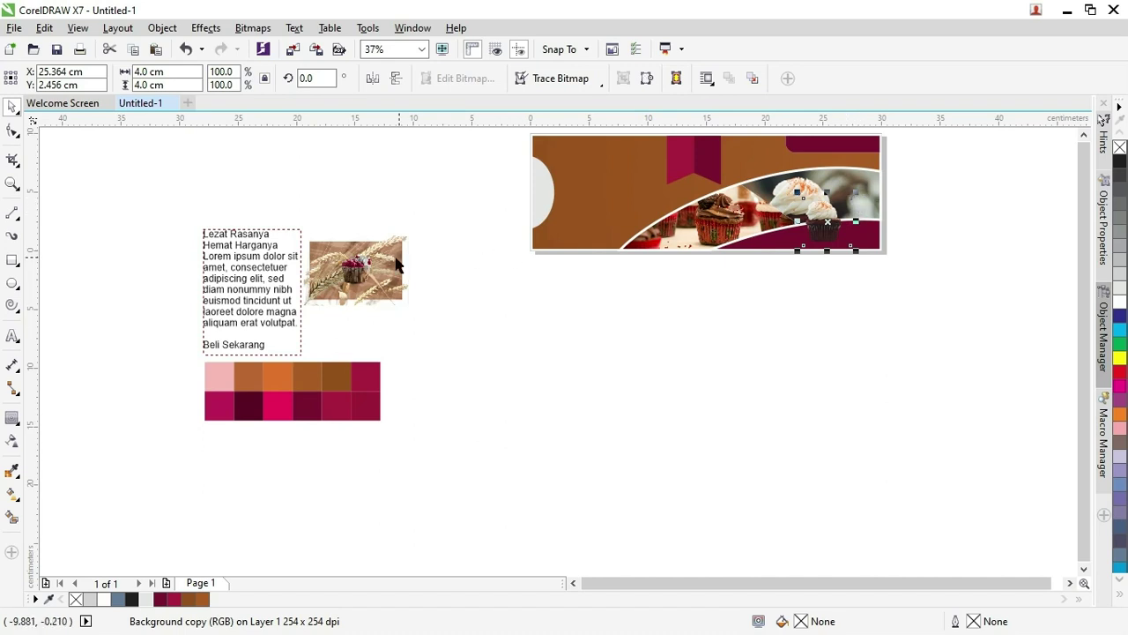
drag(397, 264, 774, 231)
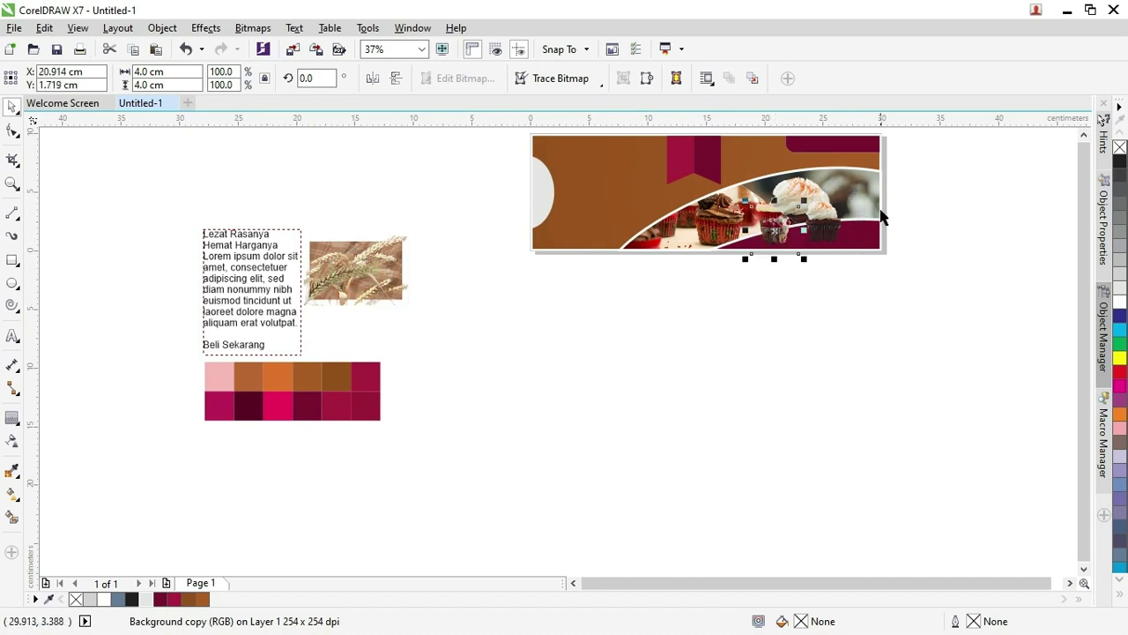
scroll(810, 199, left, 1)
key(z)
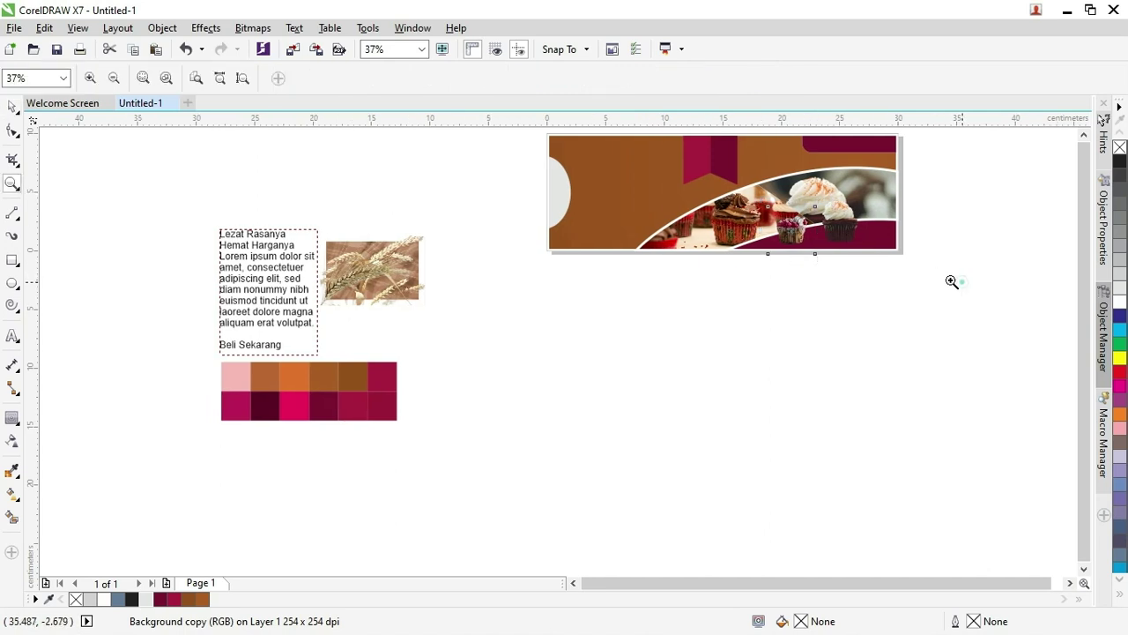
click(526, 218)
click(9, 105)
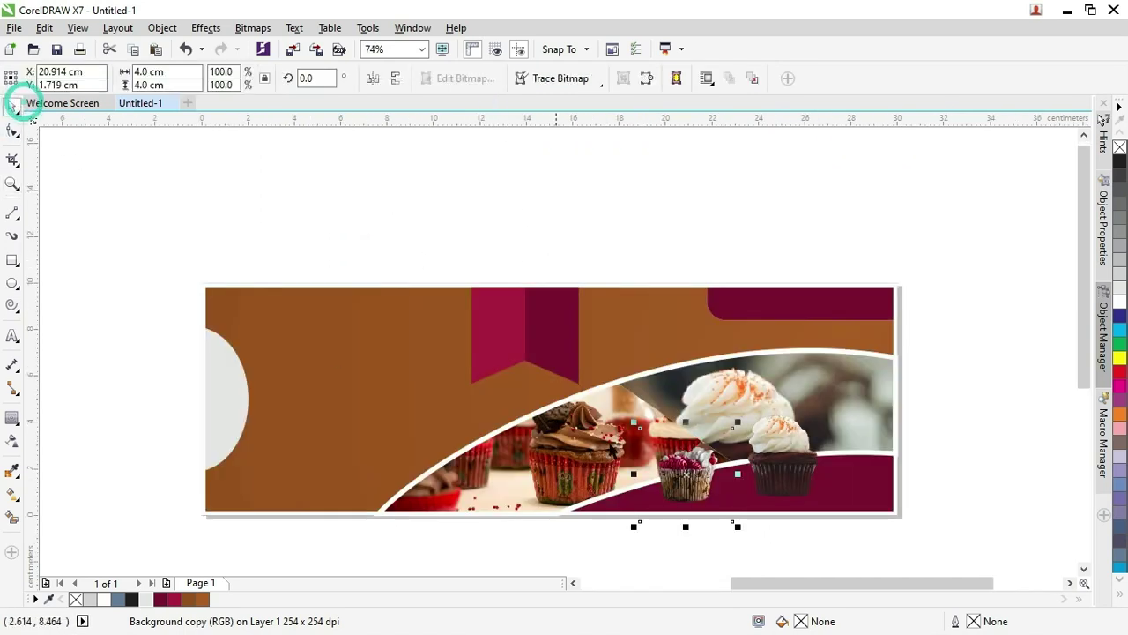
Scale the pink cupcake cutout proportionally to about 7.7 cm and move it left over the chocolate and orange-sprinkled cupcake photos
drag(737, 423, 823, 336)
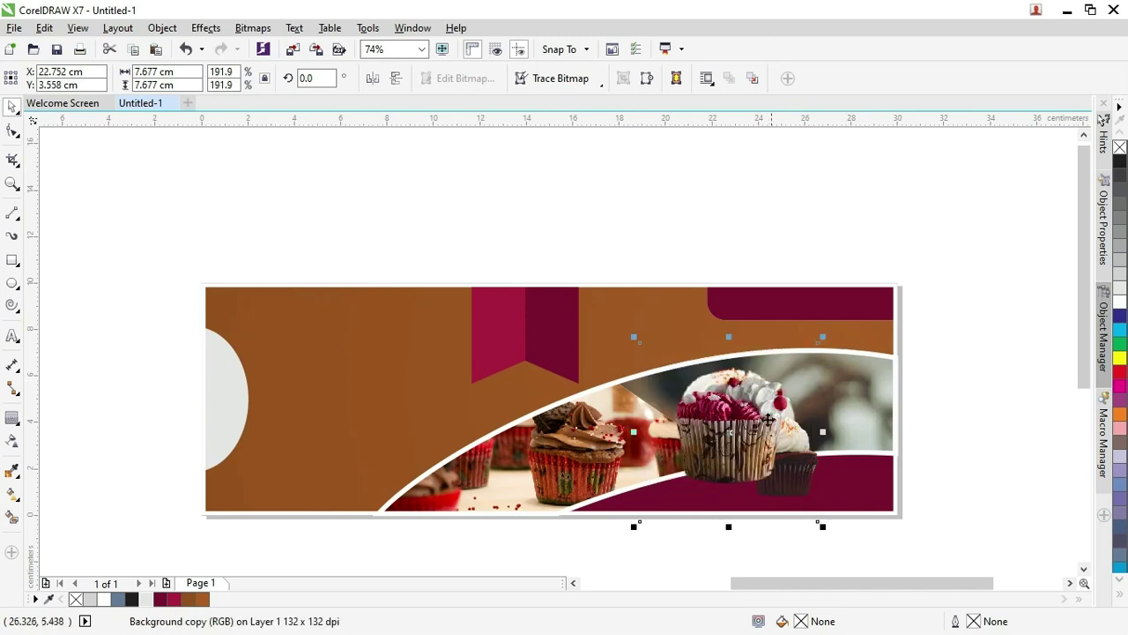
drag(751, 441, 670, 435)
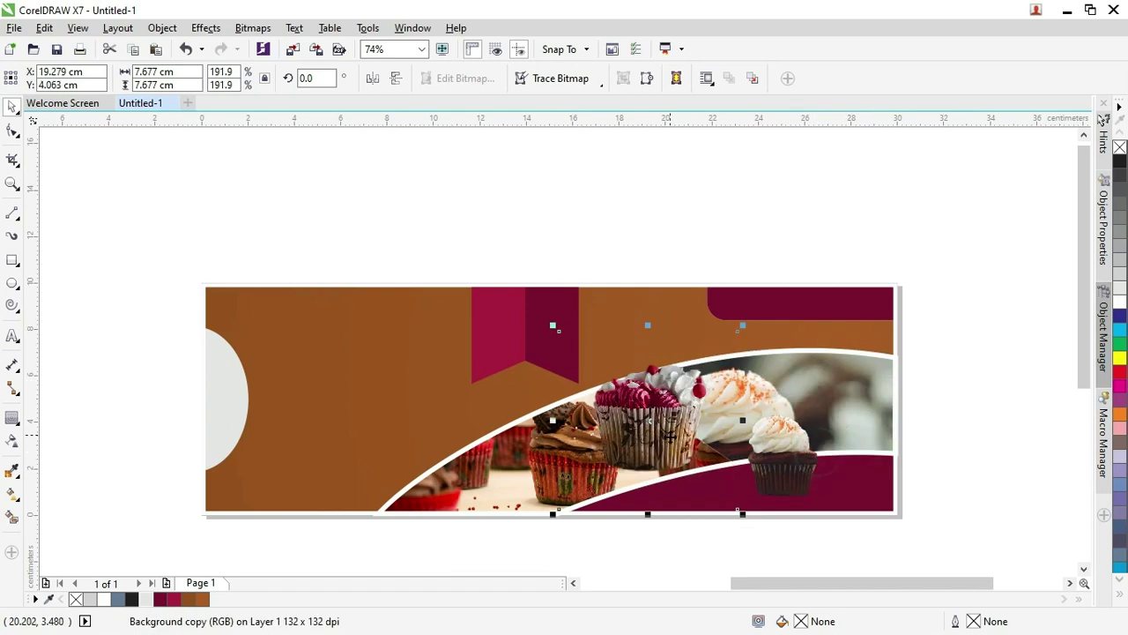
scroll(652, 507, up, 5)
scroll(577, 458, down, 5)
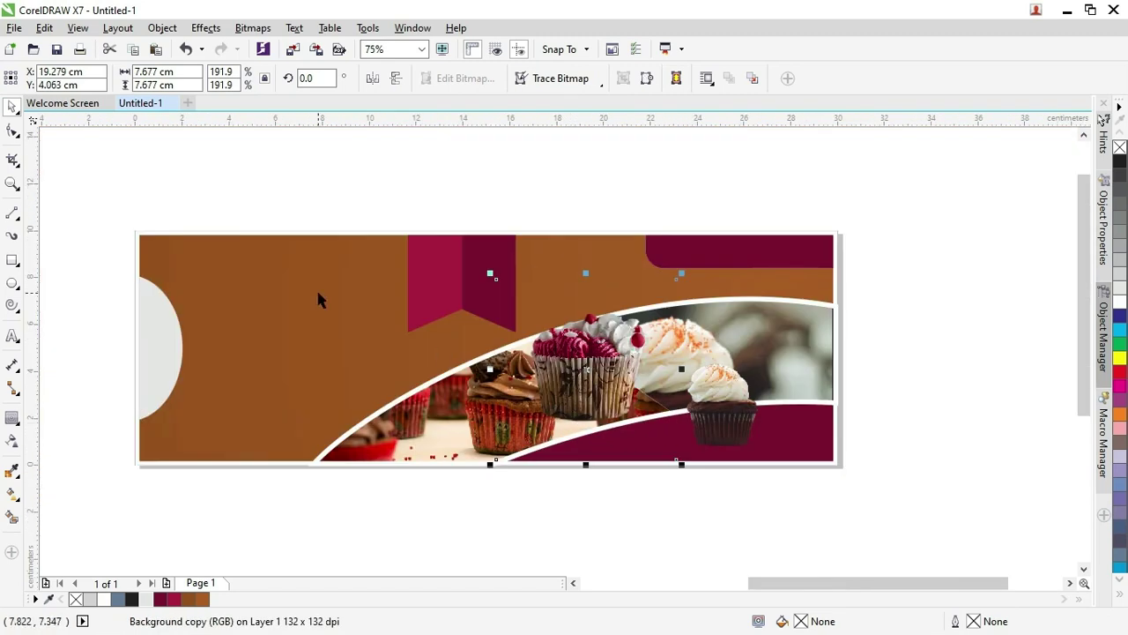
Crop the empty margins around the enlarged pink cupcake by moving its bitmap boundary nodes inward to about 5.7 x 5.5 cm
click(14, 133)
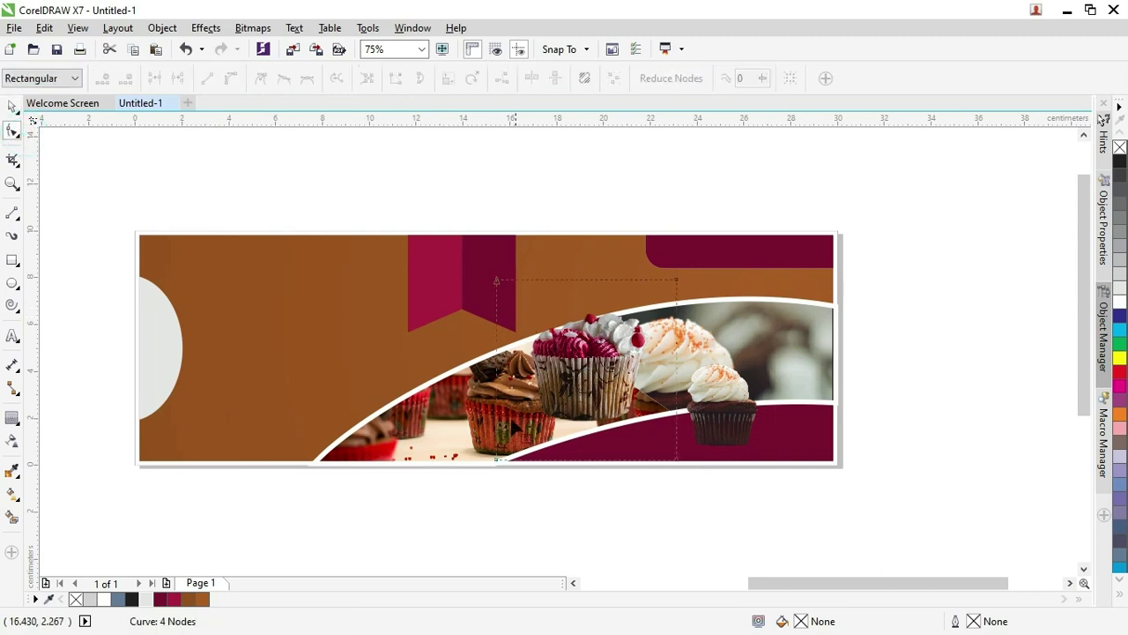
drag(476, 448, 677, 432)
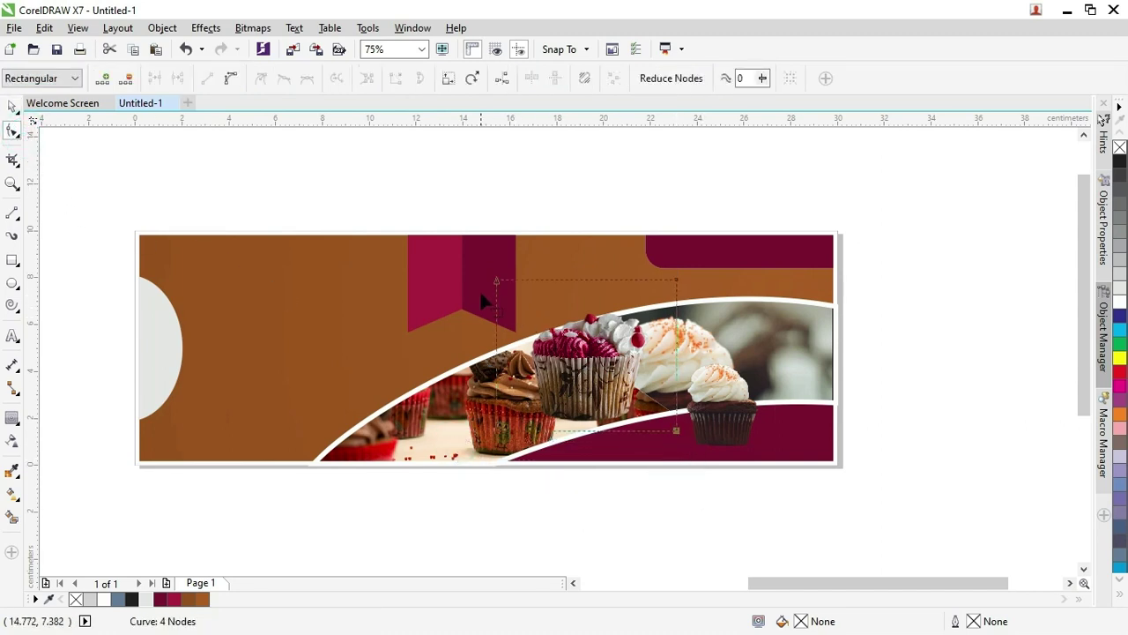
drag(677, 282, 654, 301)
drag(499, 432, 521, 432)
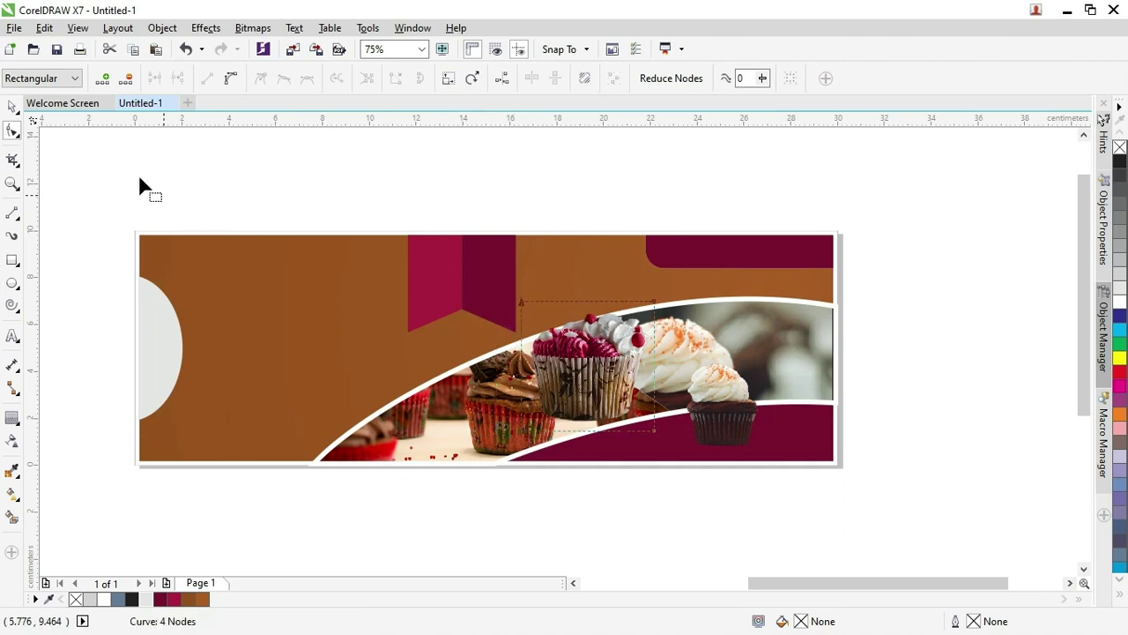
click(12, 106)
click(379, 141)
Move the white-frosted cupcake cutout slightly left and place the large pink cupcake behind it on its right side
click(709, 410)
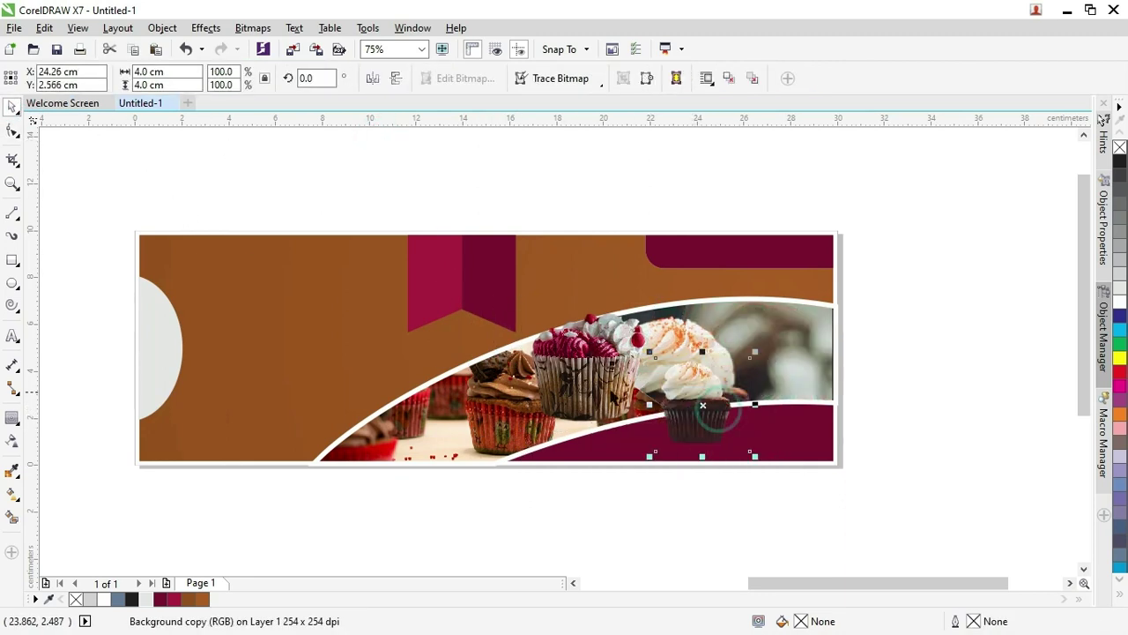
mouse_move(716, 413)
mouse_down()
mouse_move(751, 401)
mouse_move(734, 411)
mouse_up()
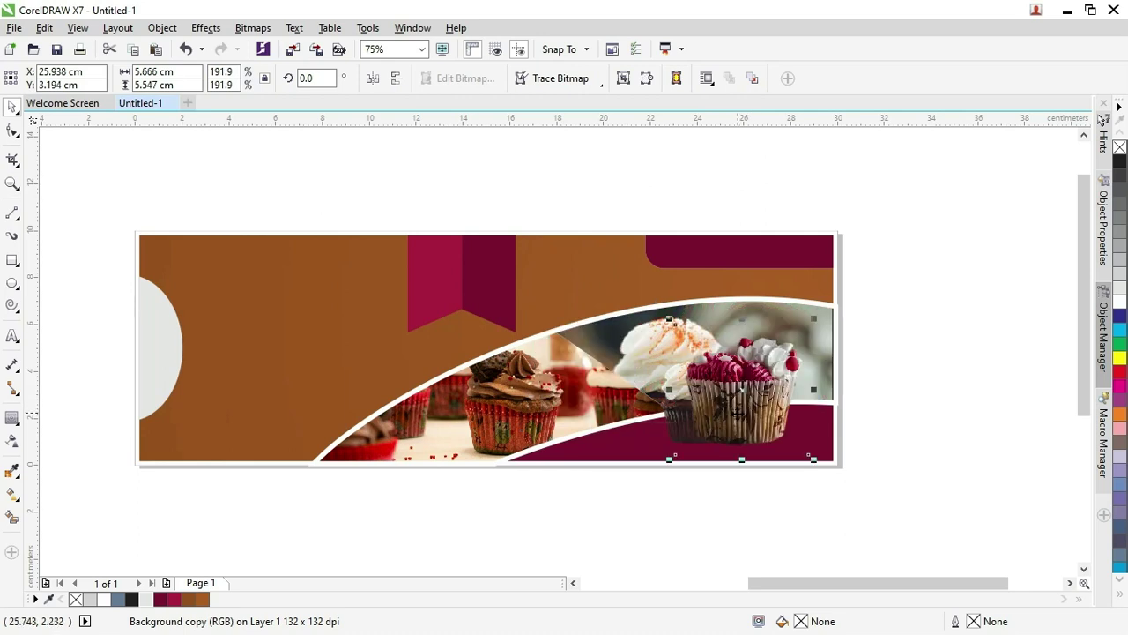
key(ctrl+z)
key(ctrl+z)
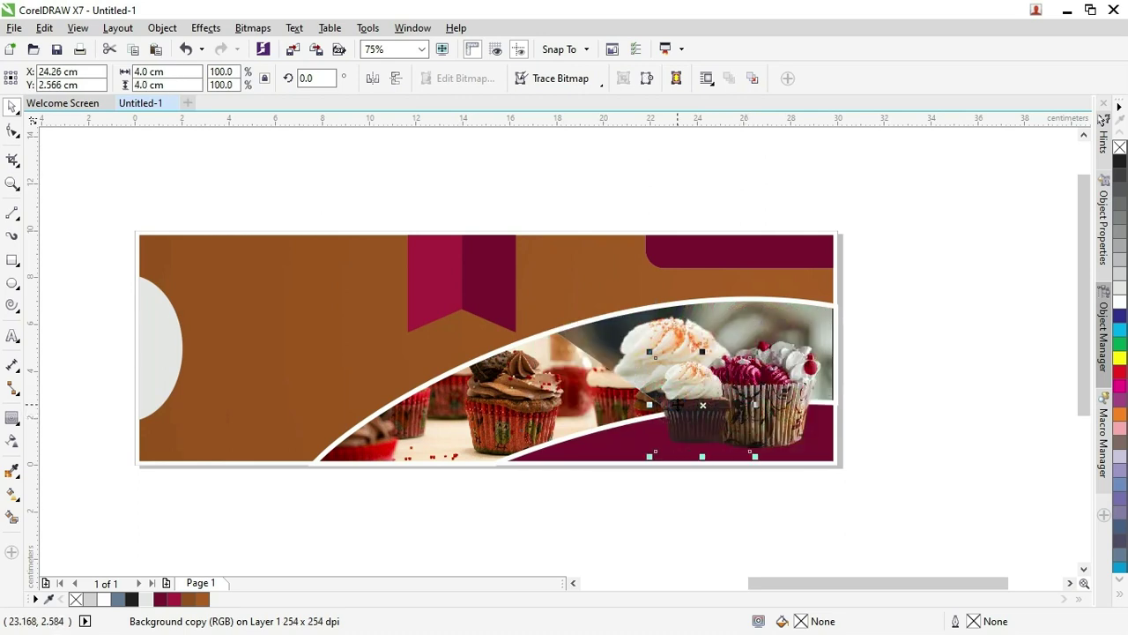
Add a horizontally mirrored copy of the pink cupcake, scaled to about 3.2 cm, in front of the original's lower-right side
drag(703, 405, 811, 388)
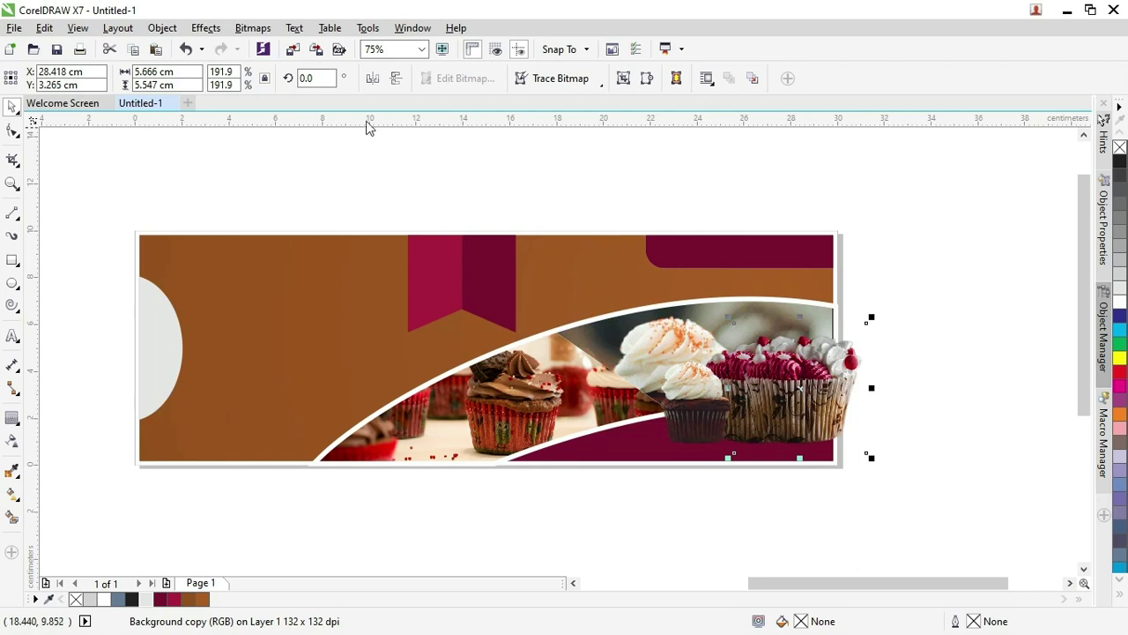
click(373, 80)
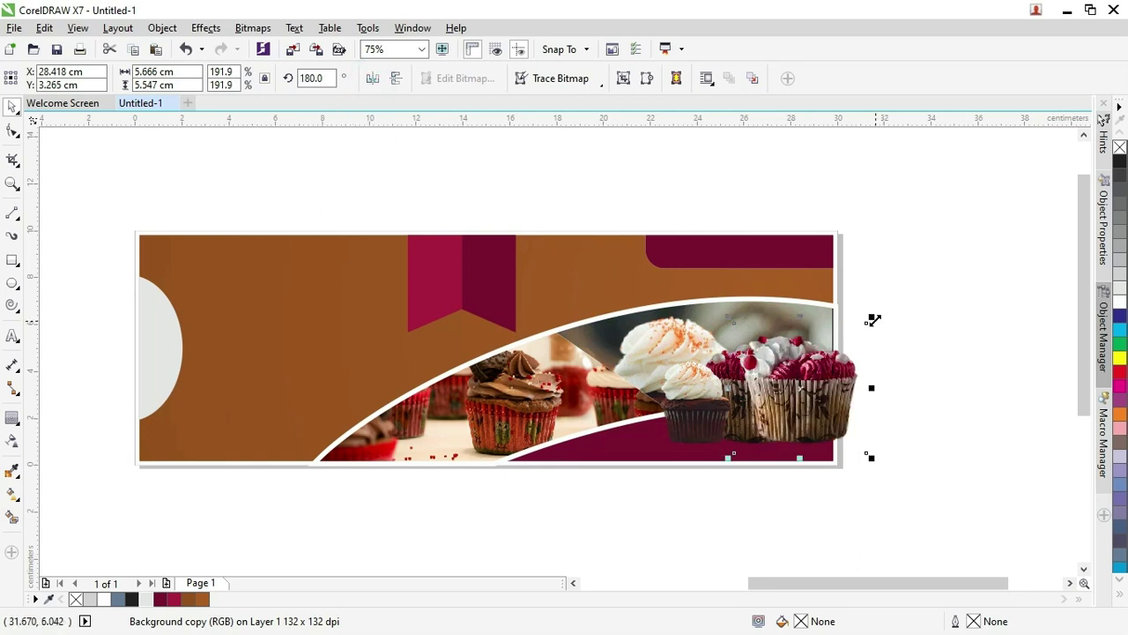
drag(873, 320, 843, 349)
click(816, 385)
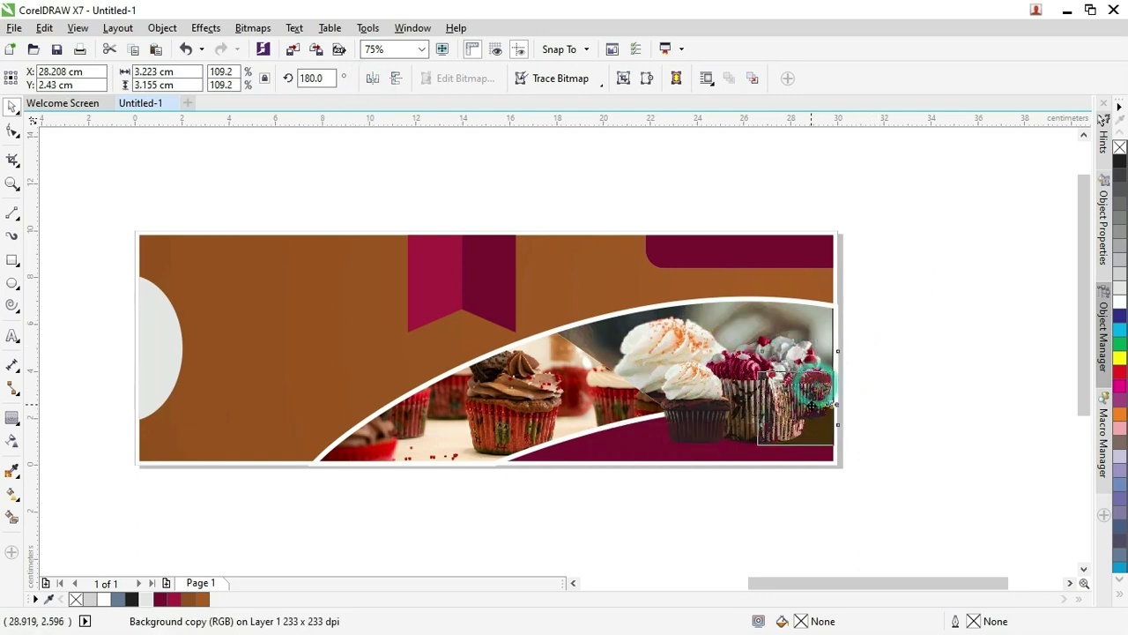
scroll(812, 405, up, 2)
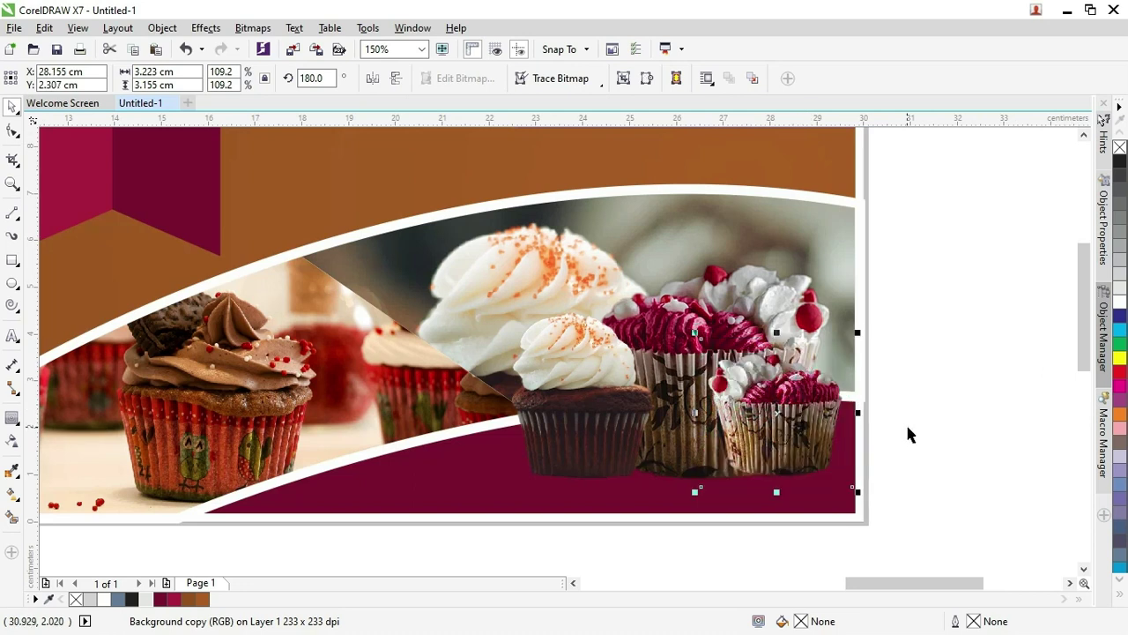
drag(793, 428, 785, 436)
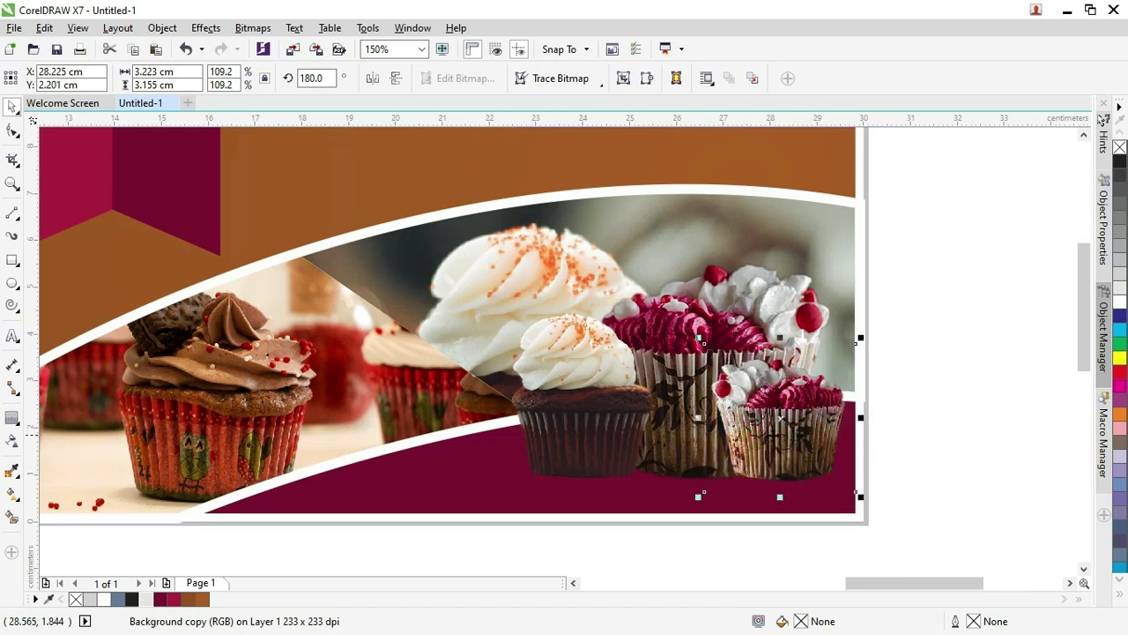
Select all three cupcake cutouts and move them together slightly left, away from the banner's right edge
shift+click(621, 432)
shift+click(713, 290)
drag(712, 290, 703, 309)
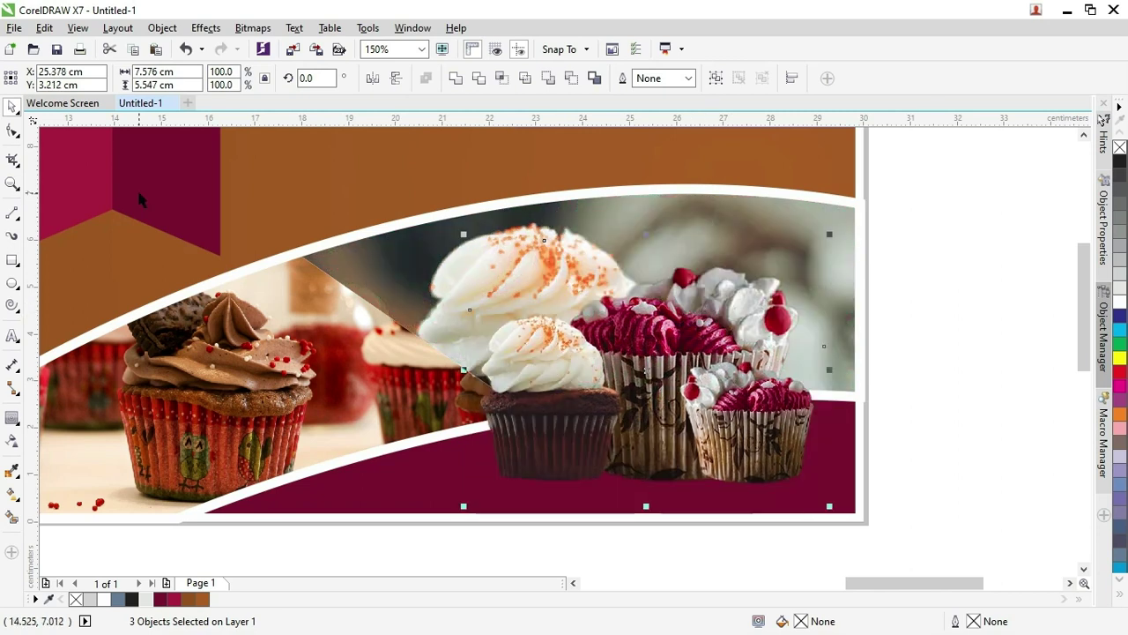
Apply a drop shadow with 50 opacity and 15 feathering to the three selected cupcakes
click(11, 422)
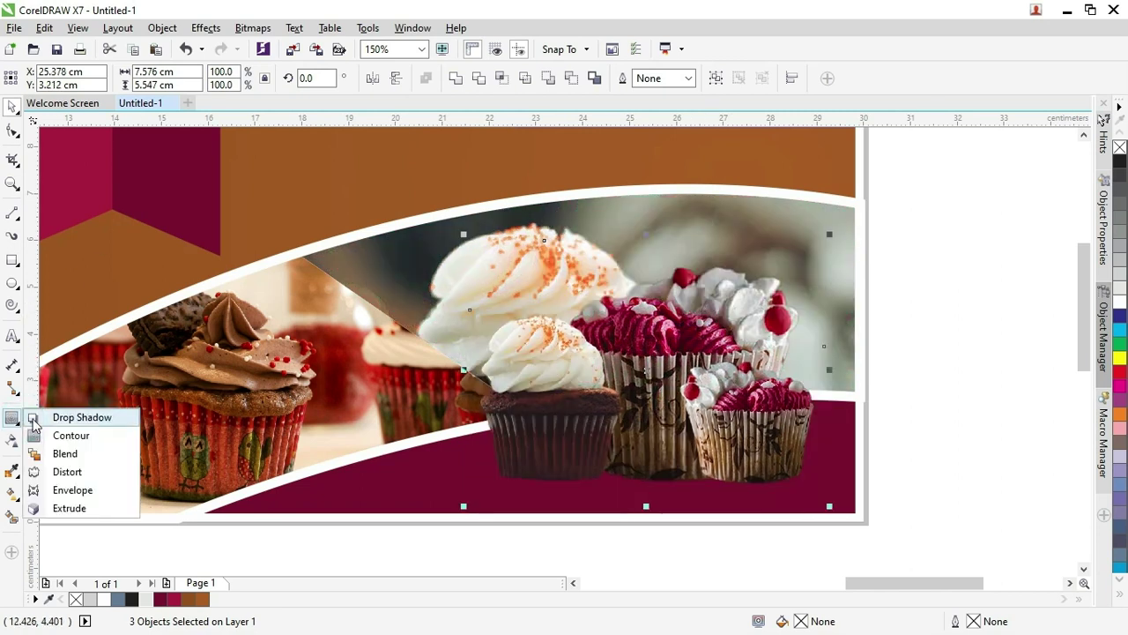
click(50, 418)
drag(526, 431, 834, 373)
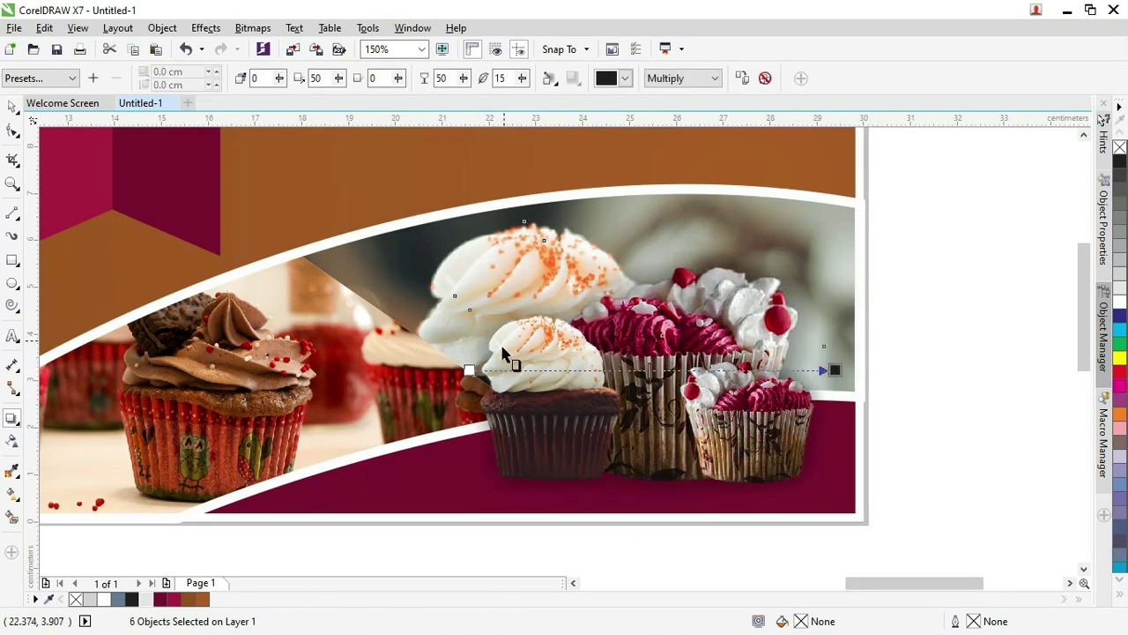
Change the cupcakes' drop shadow color to white and its merge mode to Screen
click(626, 78)
click(652, 110)
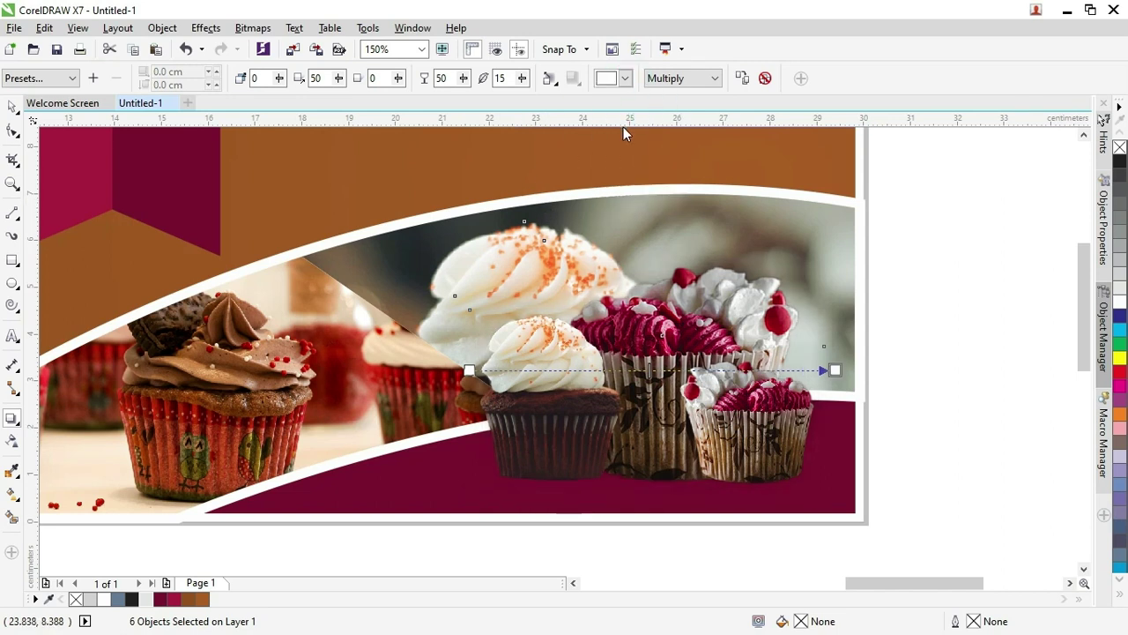
click(670, 78)
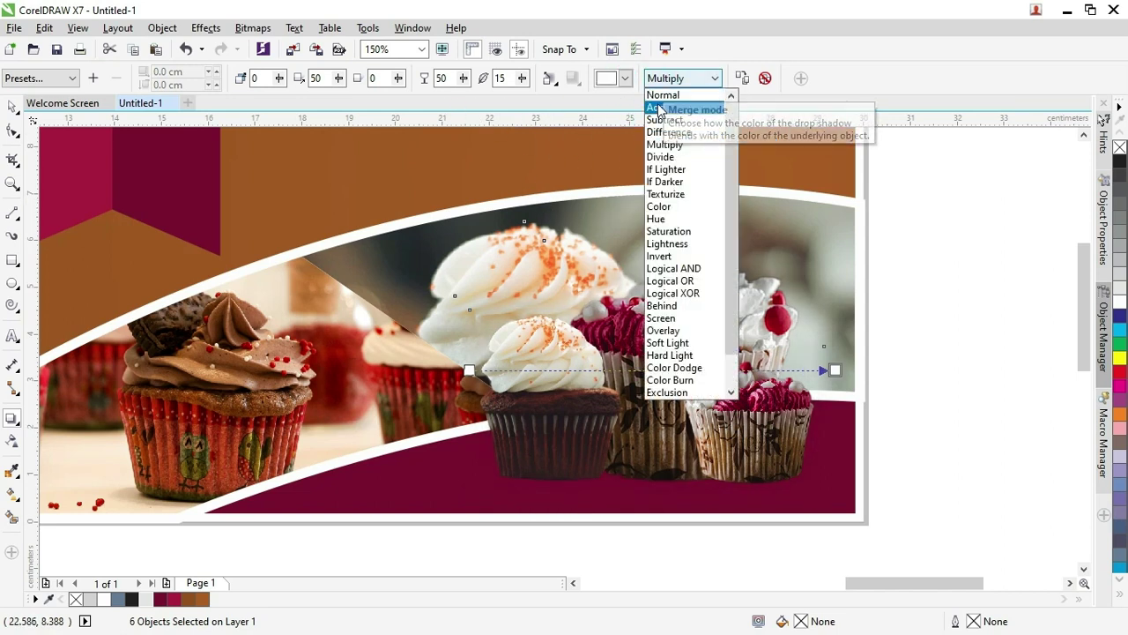
click(662, 318)
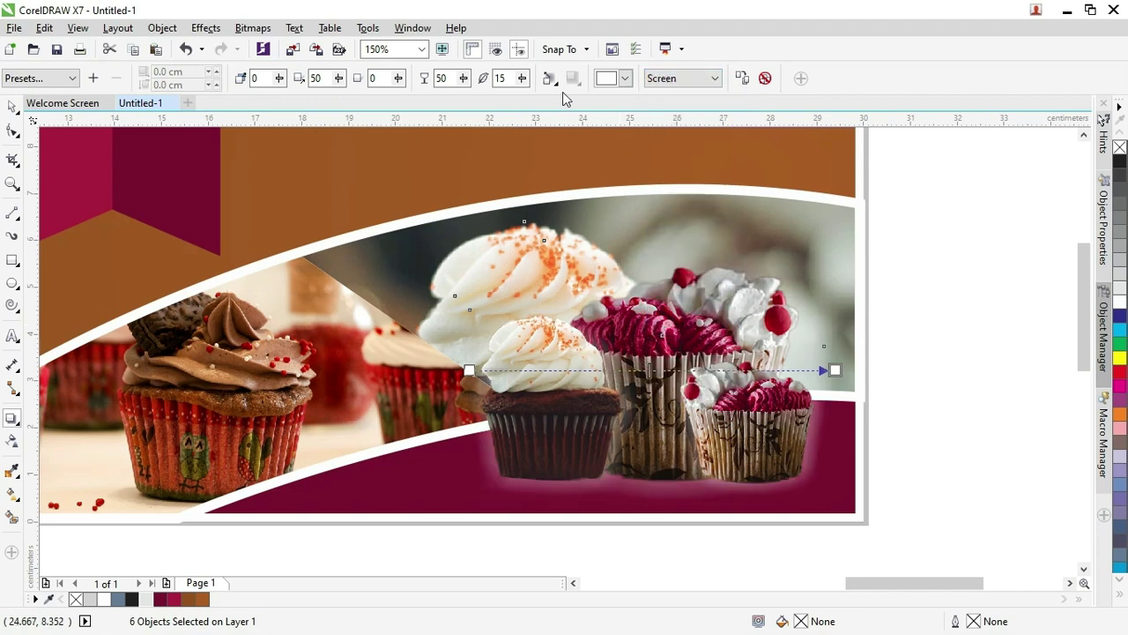
Set the cupcakes' drop shadow opacity to 18
drag(463, 79, 480, 81)
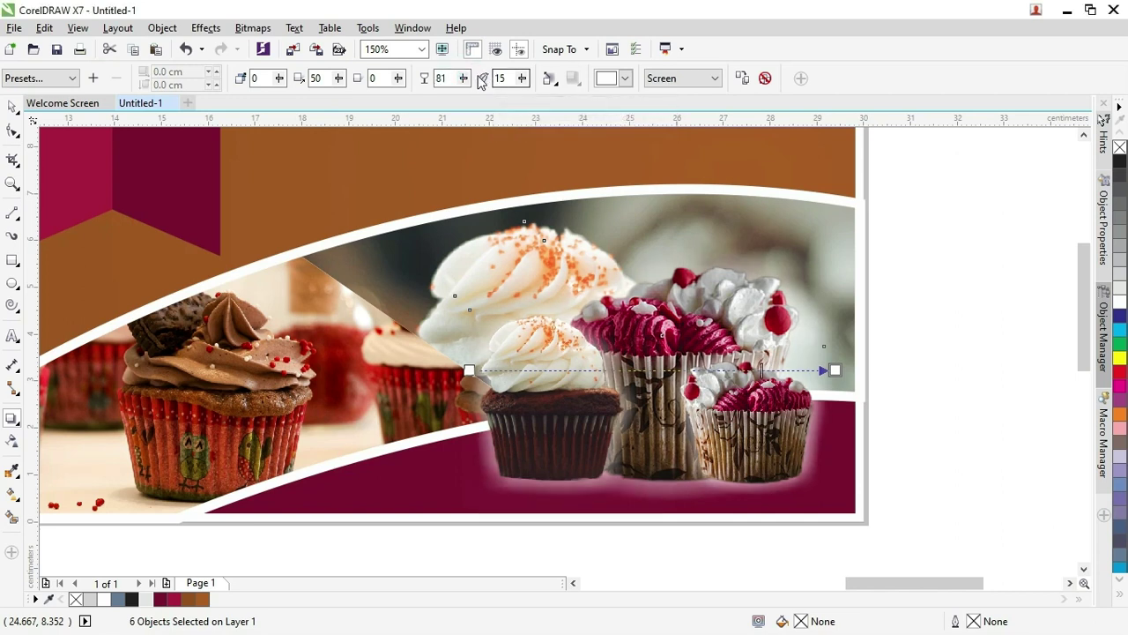
double_click(441, 79)
text(27)
key(Return)
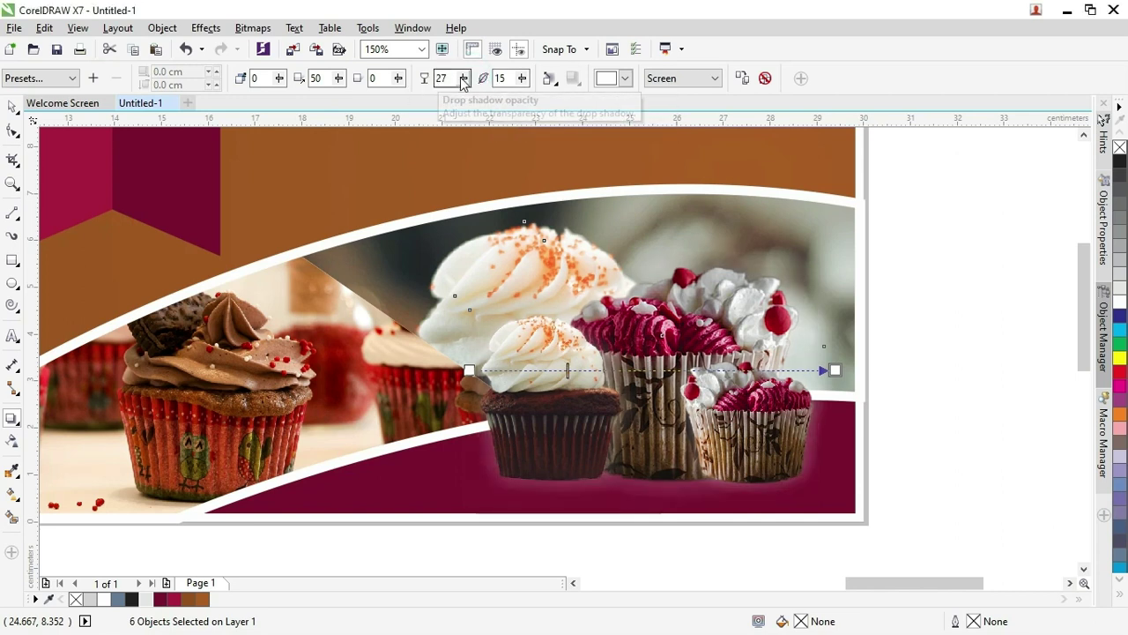
drag(468, 80, 449, 81)
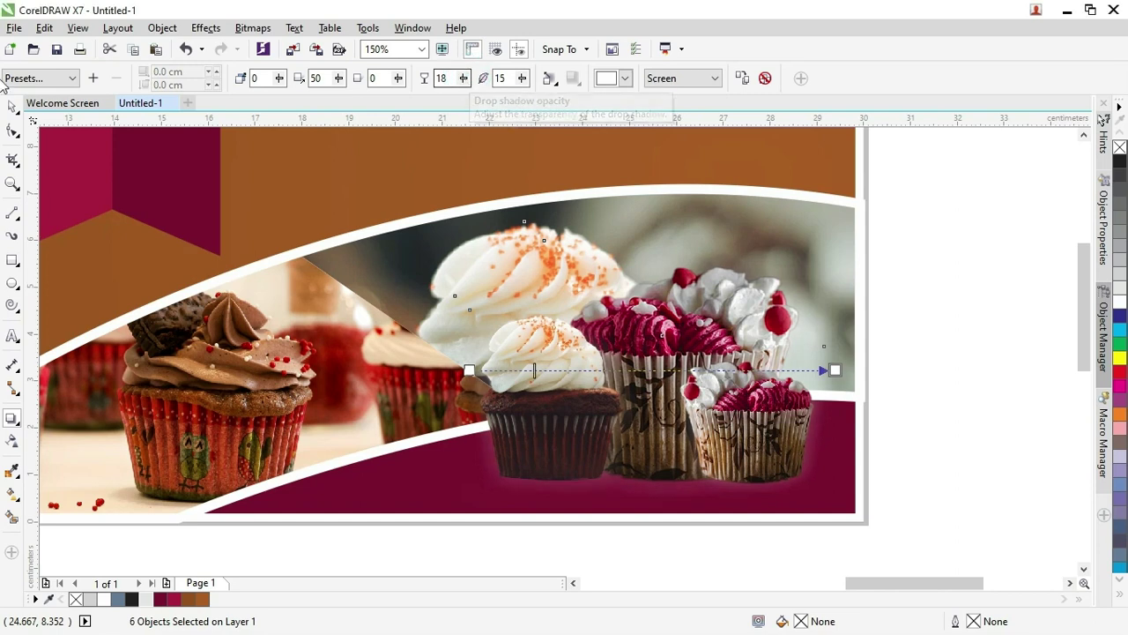
click(11, 108)
click(948, 354)
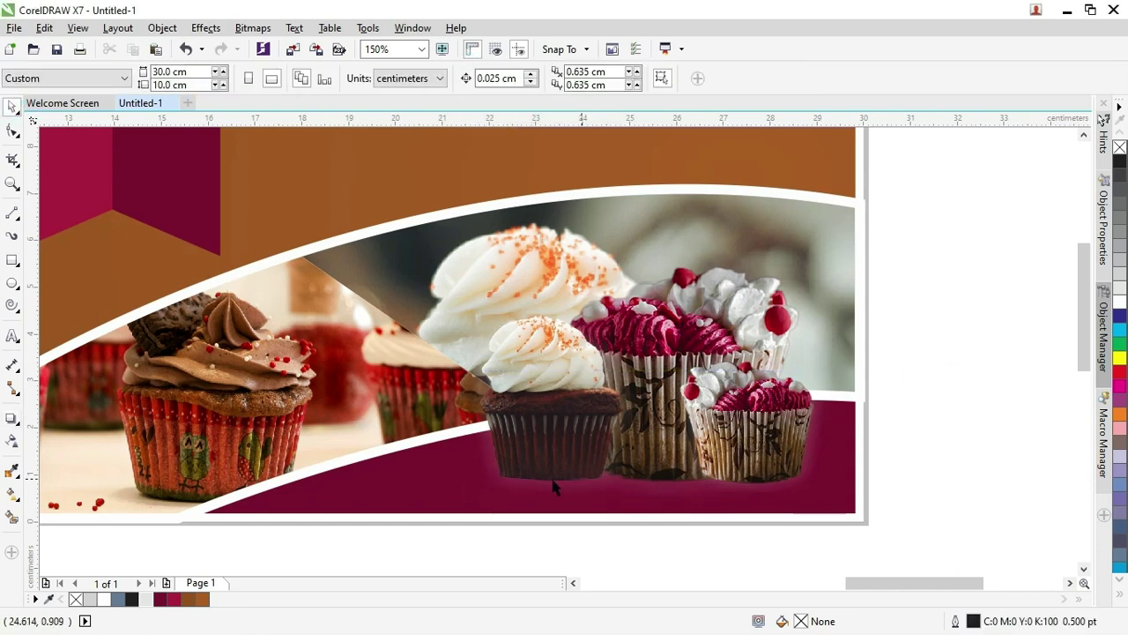
Create a flat ellipse about 6.9 x 0.46 cm across the cupcakes' bases, filled black without outline, and shift it slightly lower
click(12, 283)
drag(481, 459, 805, 481)
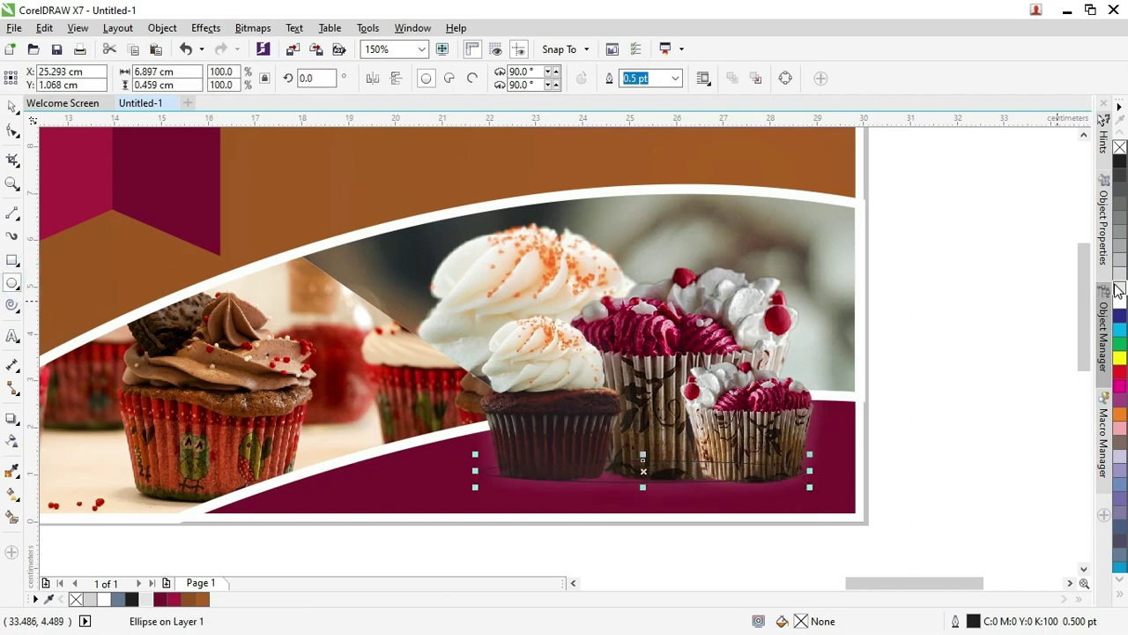
click(1120, 162)
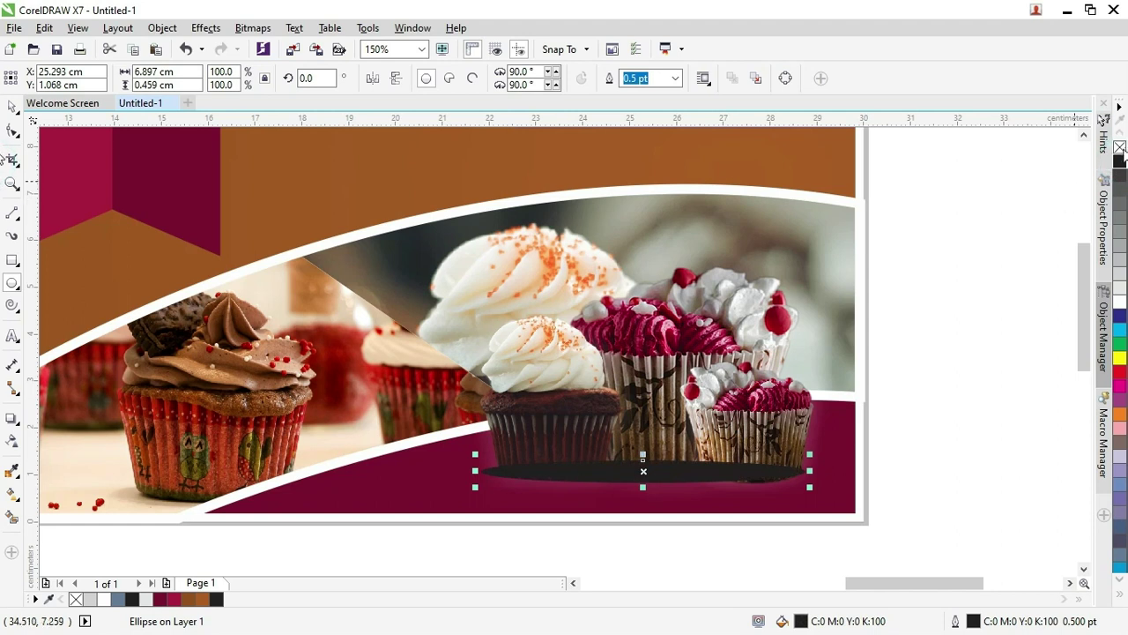
right_click(1120, 148)
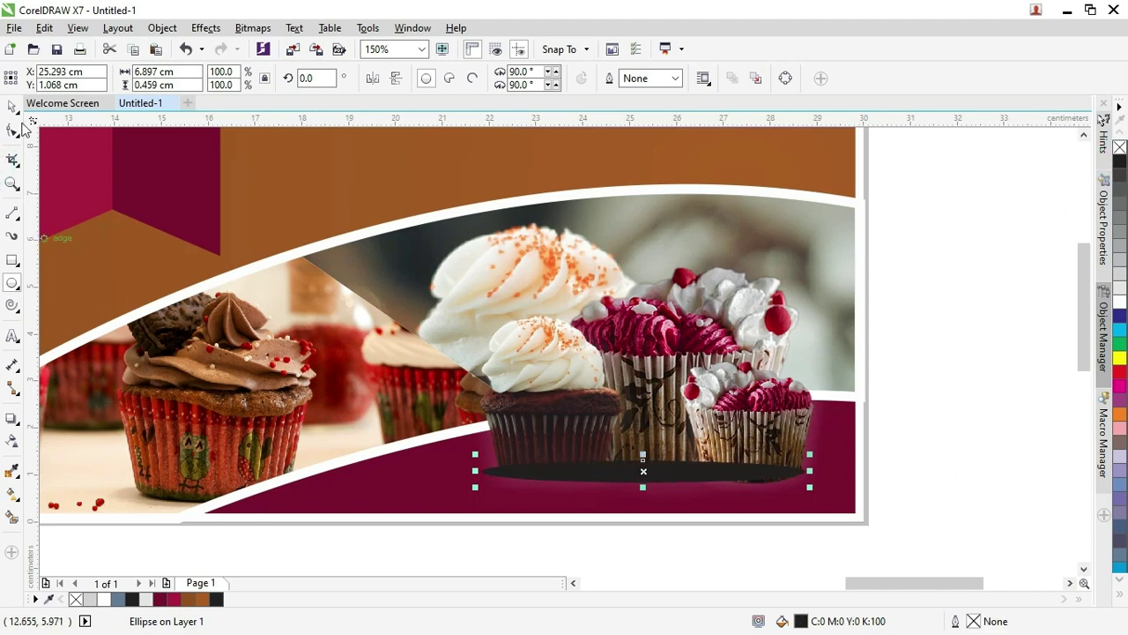
click(11, 107)
drag(662, 468, 666, 472)
Convert the black ellipse to a 300 dpi CMYK bitmap with anti-aliasing and a transparent background
click(253, 29)
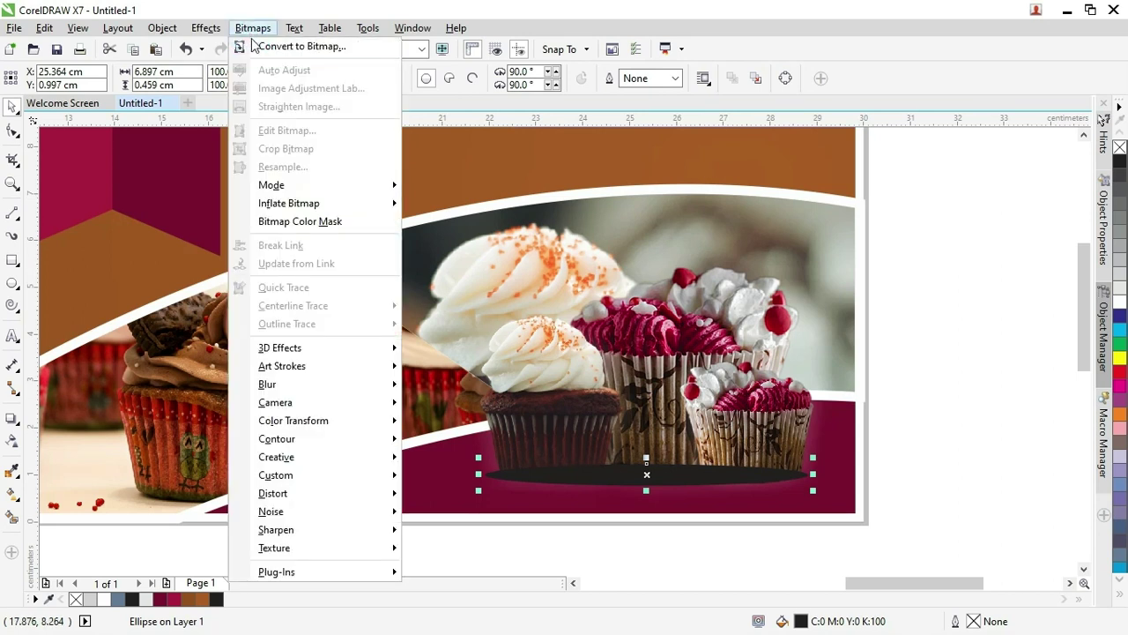
click(255, 46)
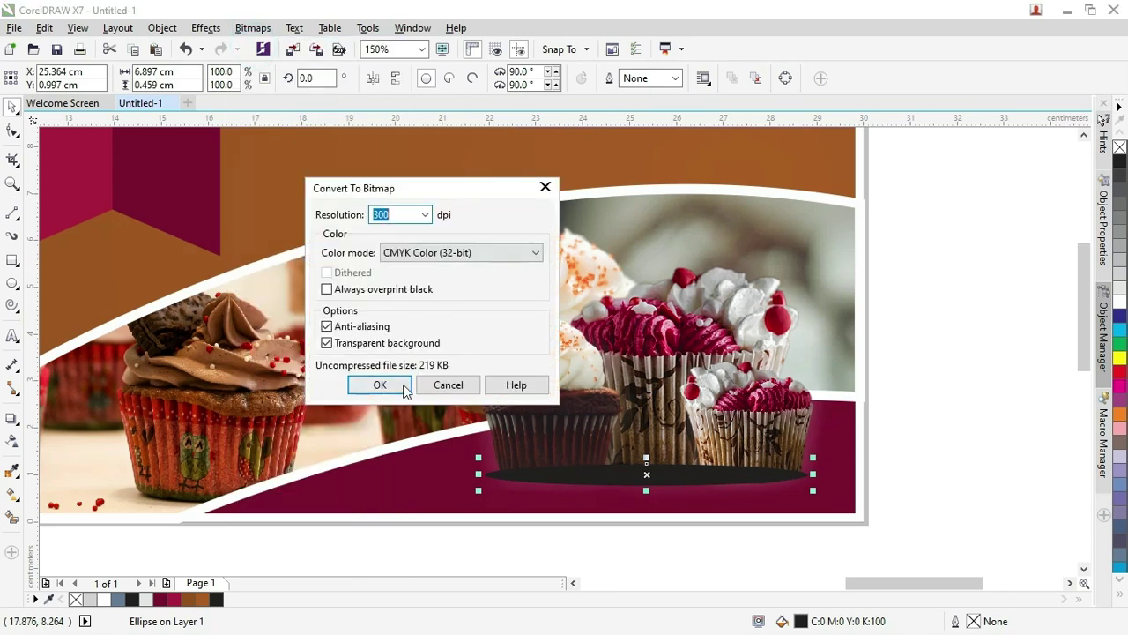
click(396, 387)
Apply a Gaussian blur with a radius of 8.8 pixels to the black ellipse bitmap
click(253, 27)
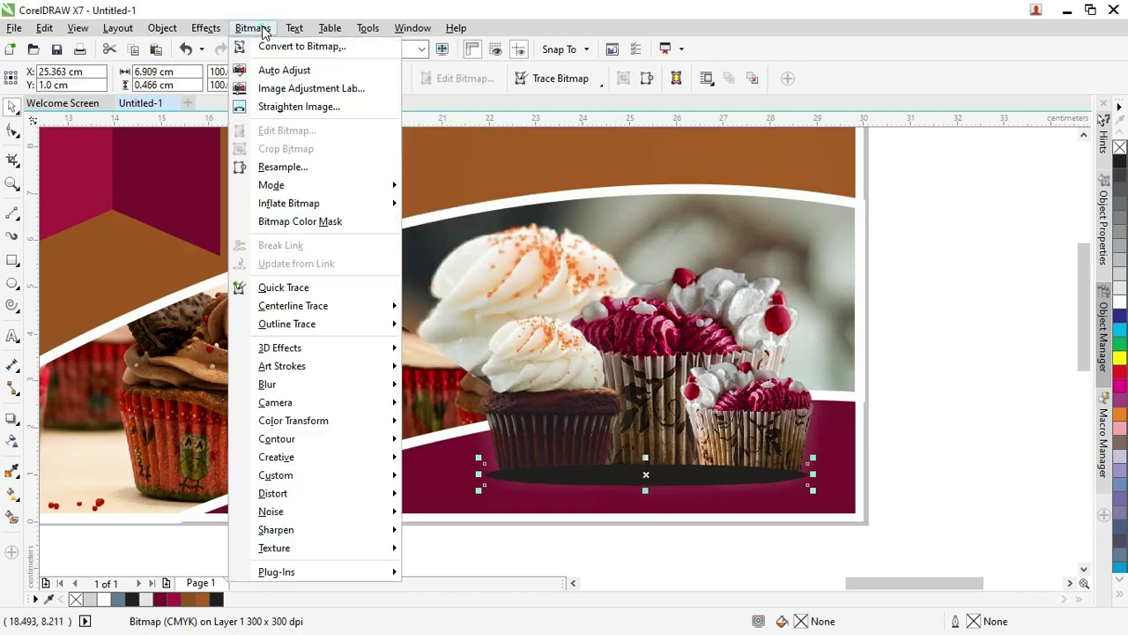
mouse_move(315, 386)
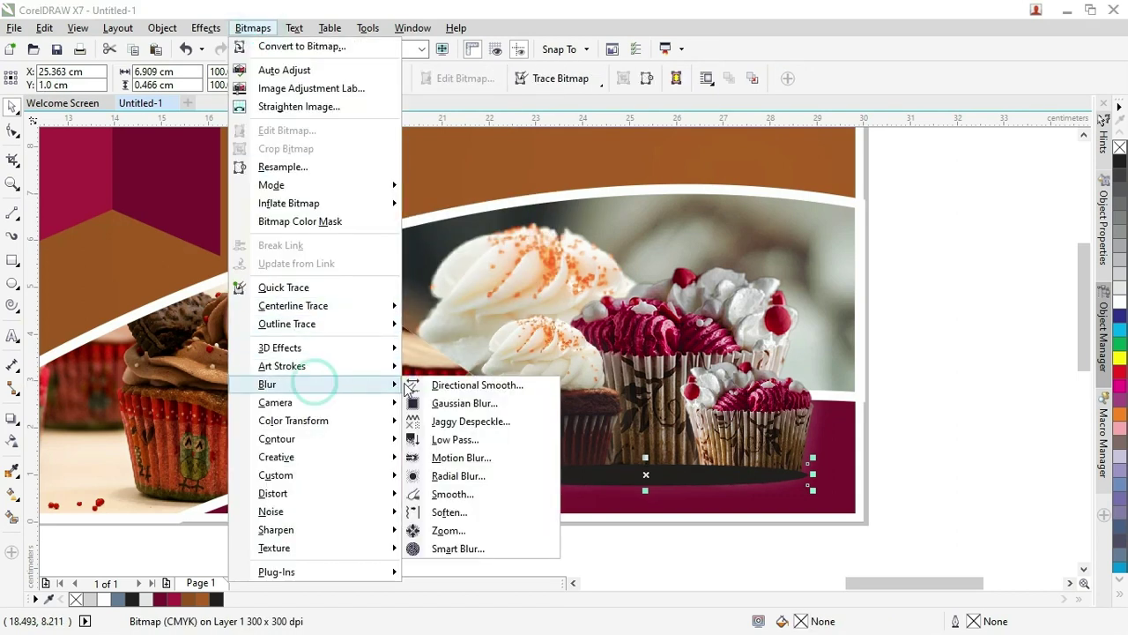
click(448, 402)
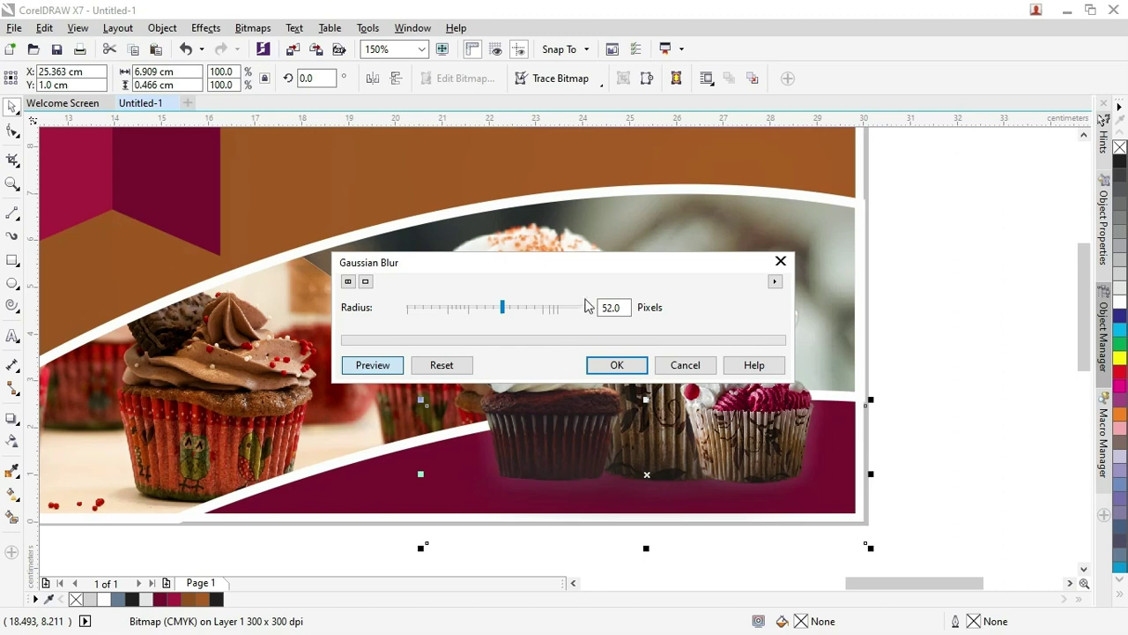
drag(594, 268, 343, 215)
drag(253, 255, 216, 257)
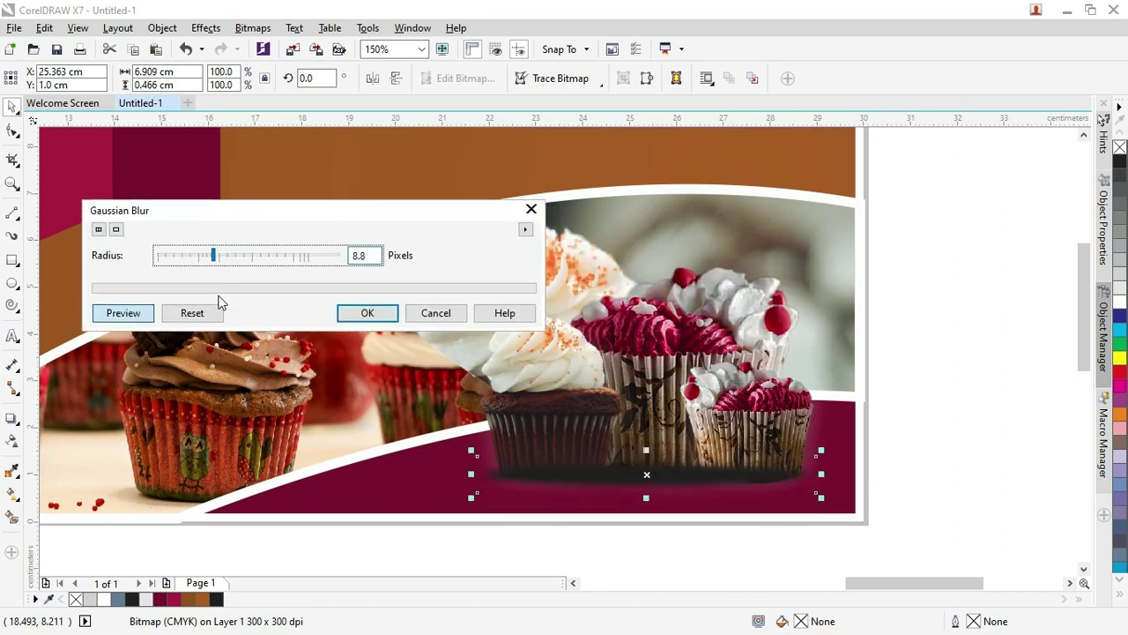
click(357, 312)
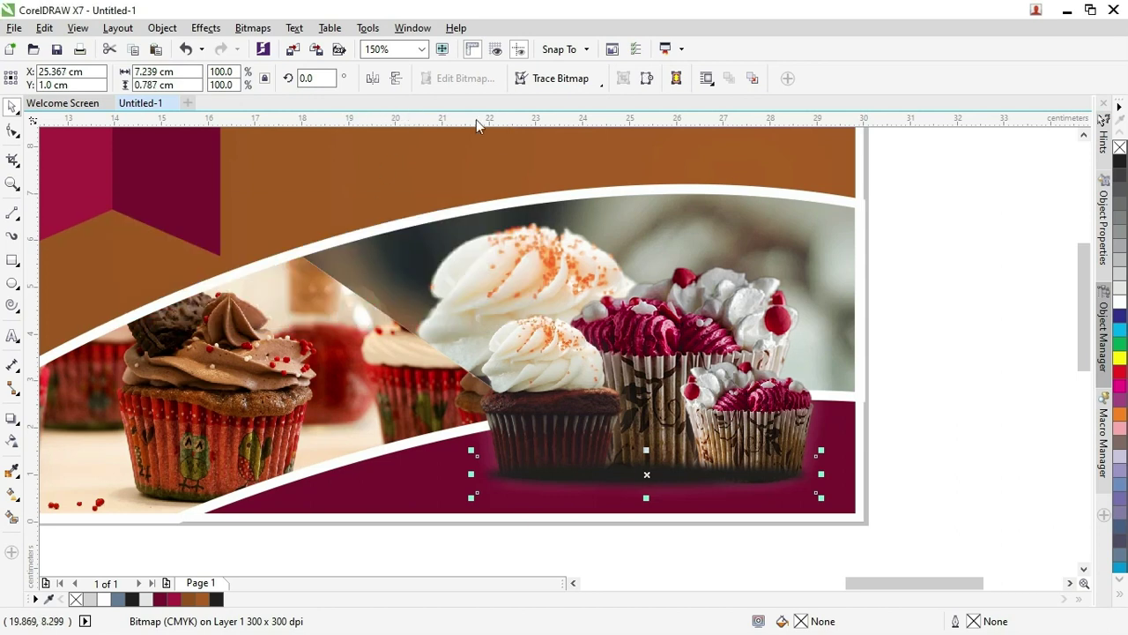
Set the blurred ellipse's transparency merge mode to Multiply and shift it slightly down and right under the cupcakes
click(13, 439)
click(171, 84)
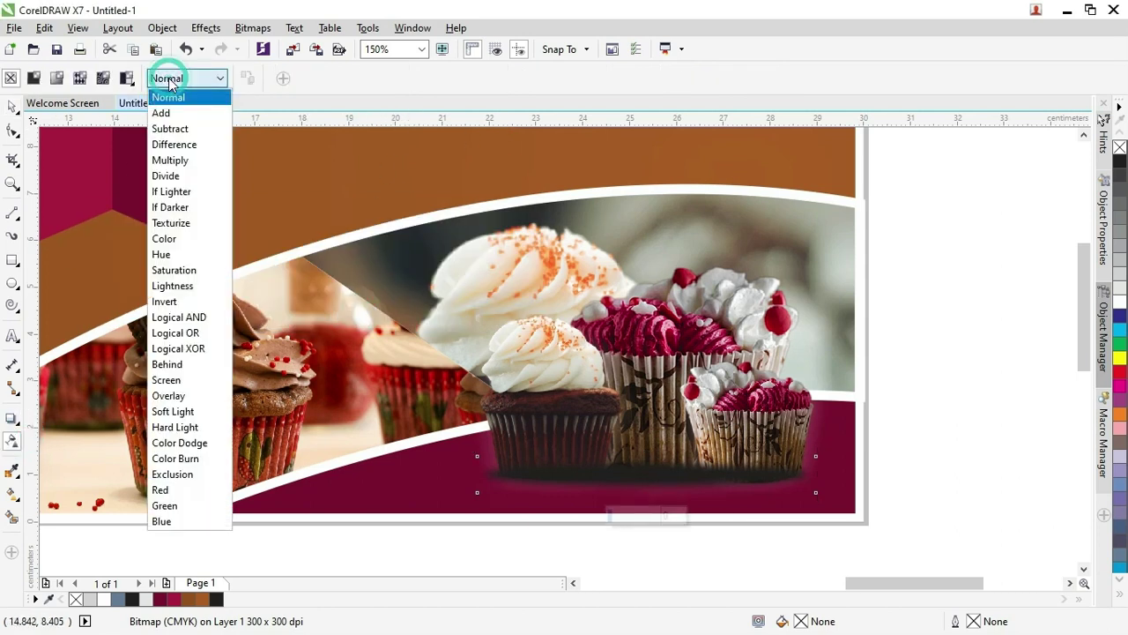
click(180, 158)
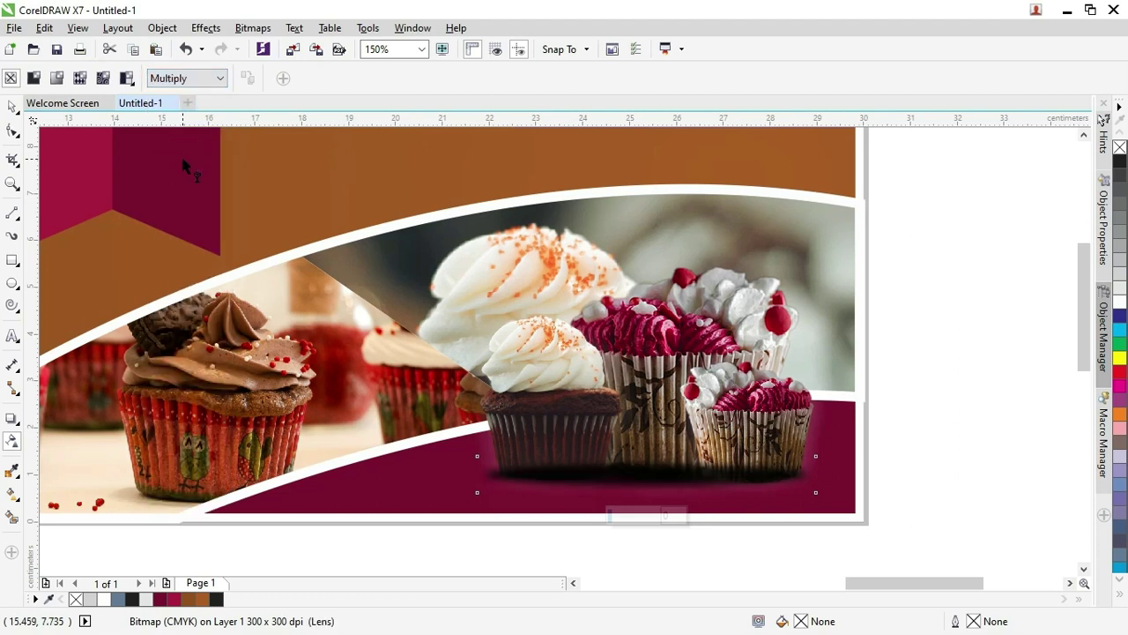
click(8, 108)
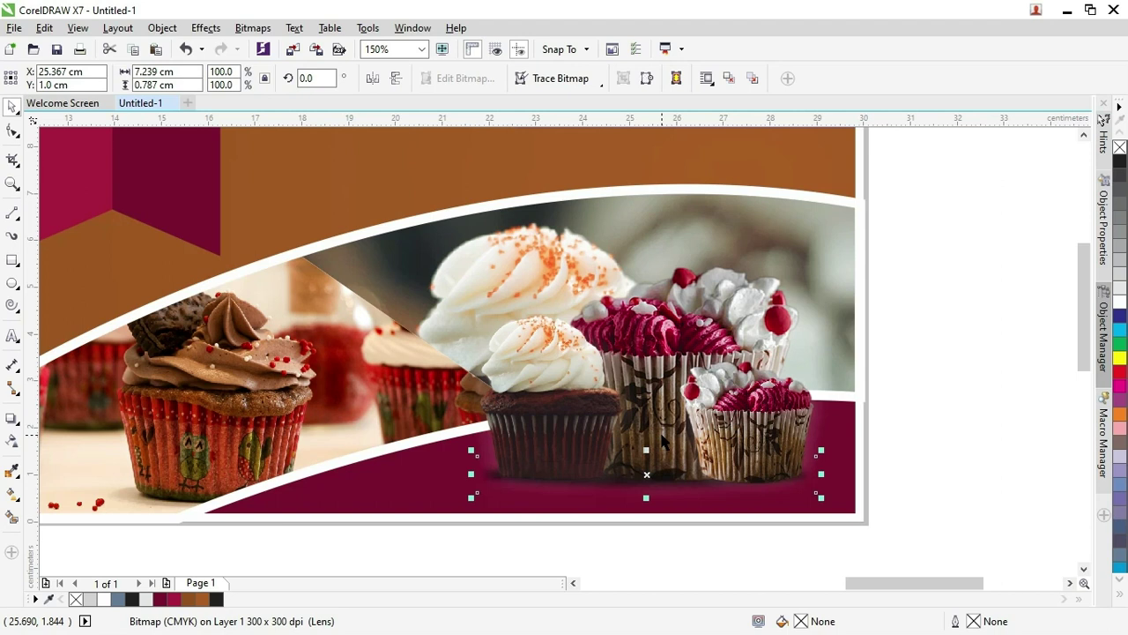
drag(661, 434, 664, 441)
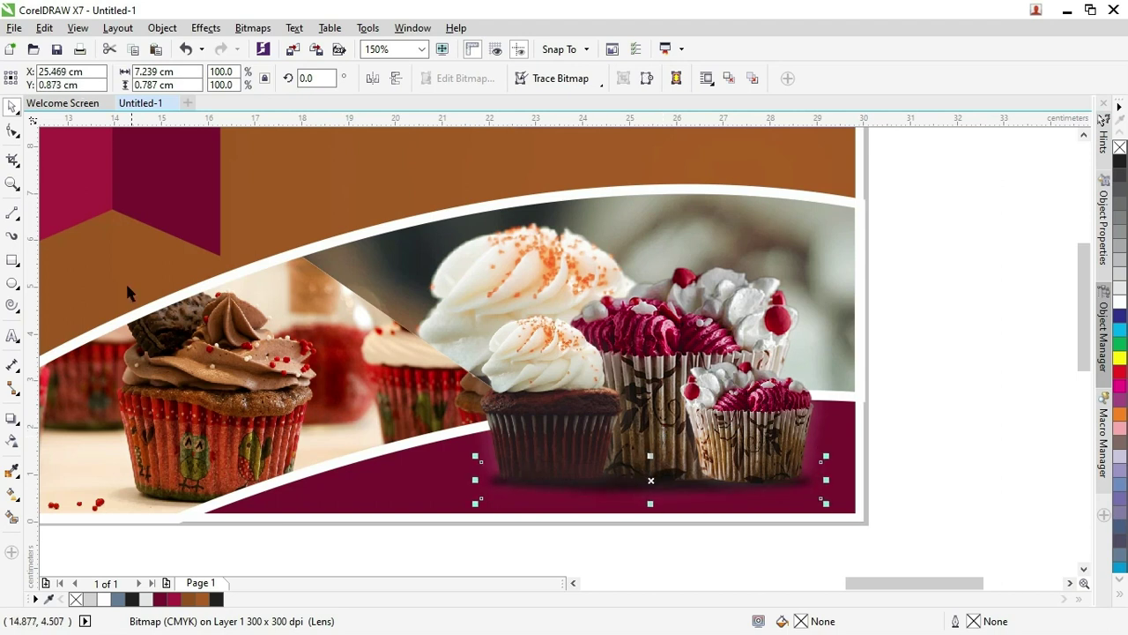
Apply a uniform transparency of 29 to the blurred ellipse shadow under the cupcakes
click(12, 441)
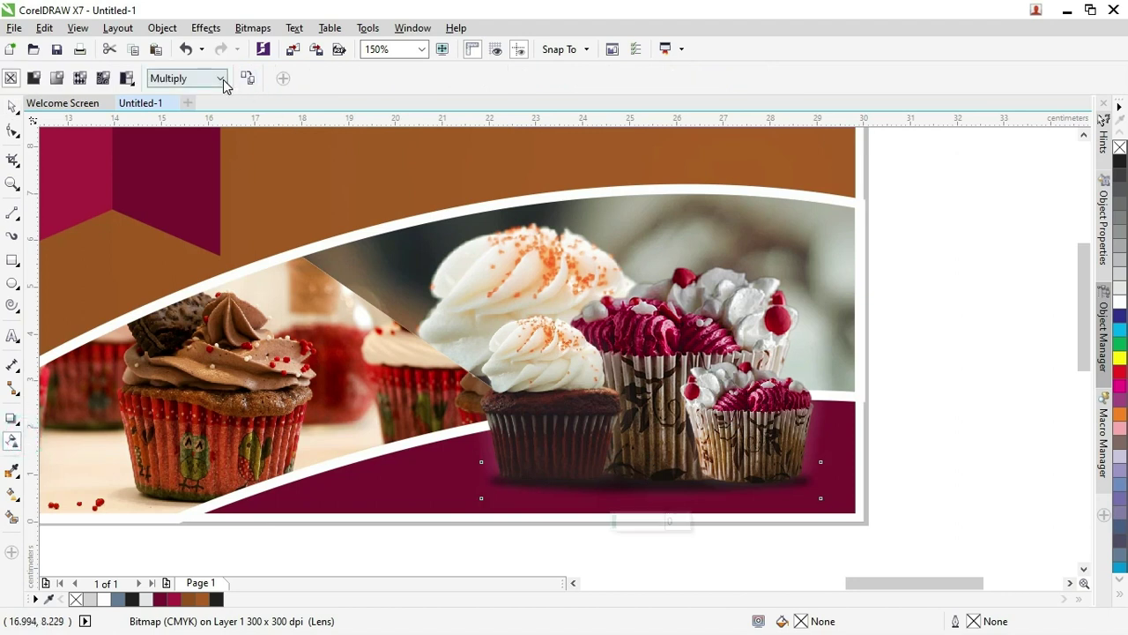
click(33, 77)
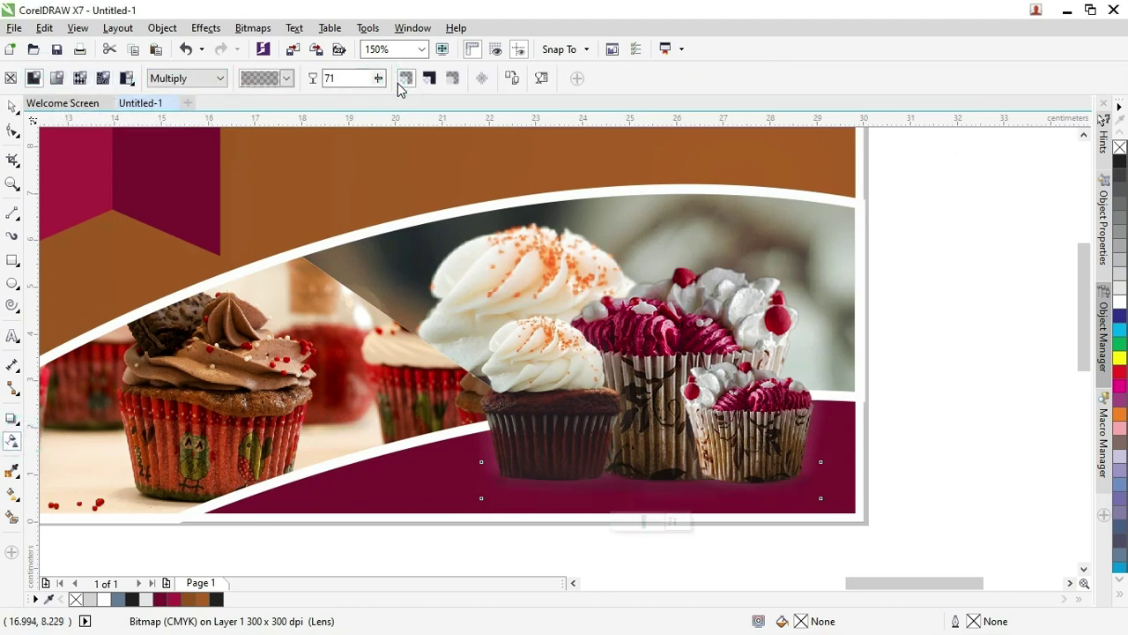
drag(379, 79, 352, 85)
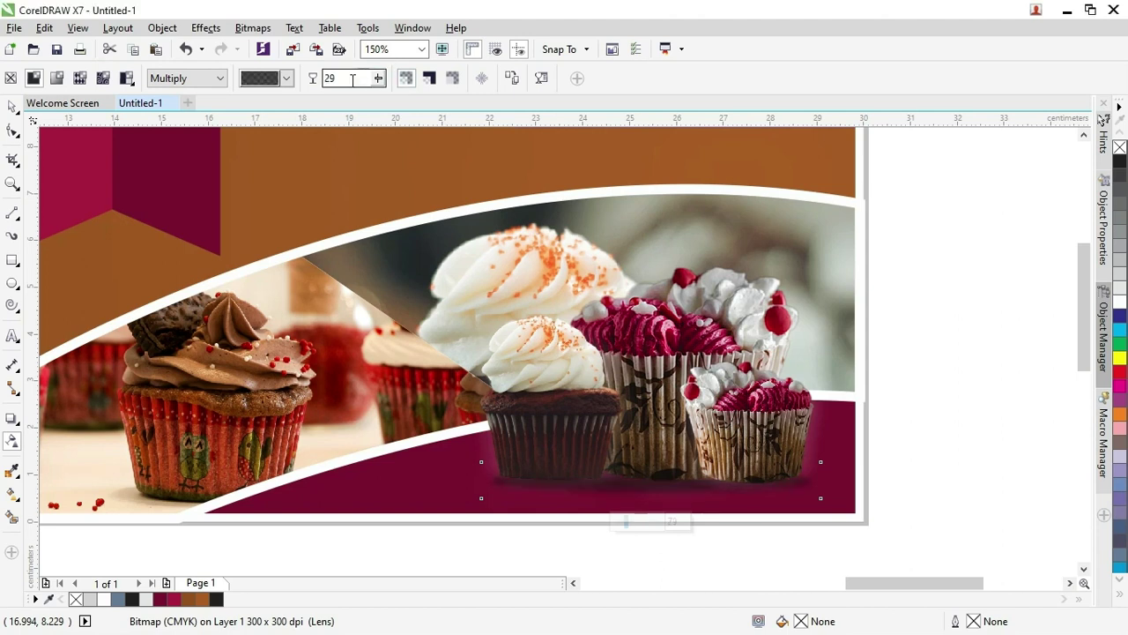
click(13, 106)
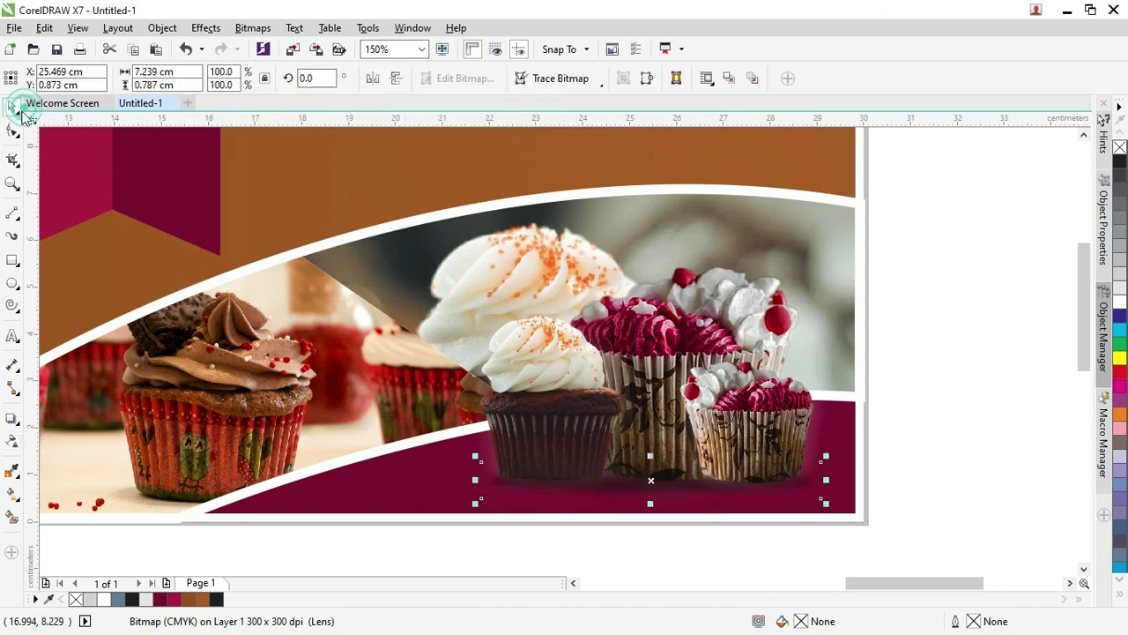
click(931, 272)
Move the wheat cluster and the single wheat stalk off the plaid fabric image, placing the cluster near the banner and the stalk aside
scroll(932, 270, down, 2)
scroll(648, 209, down, 1)
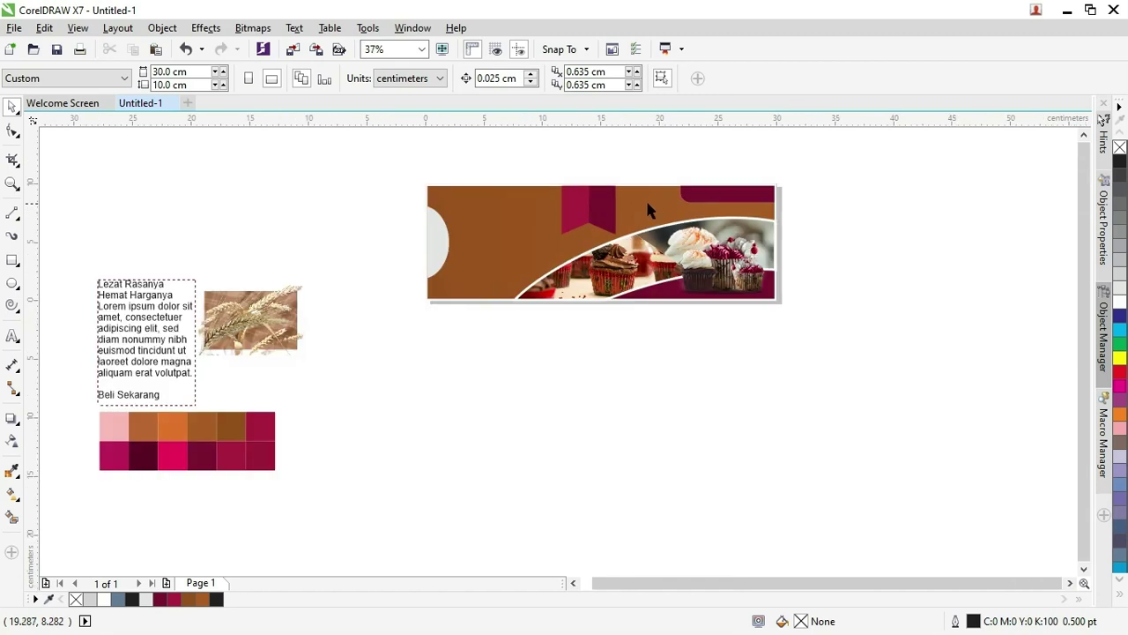
scroll(645, 209, up, 1)
scroll(645, 209, down, 1)
scroll(345, 292, up, 1)
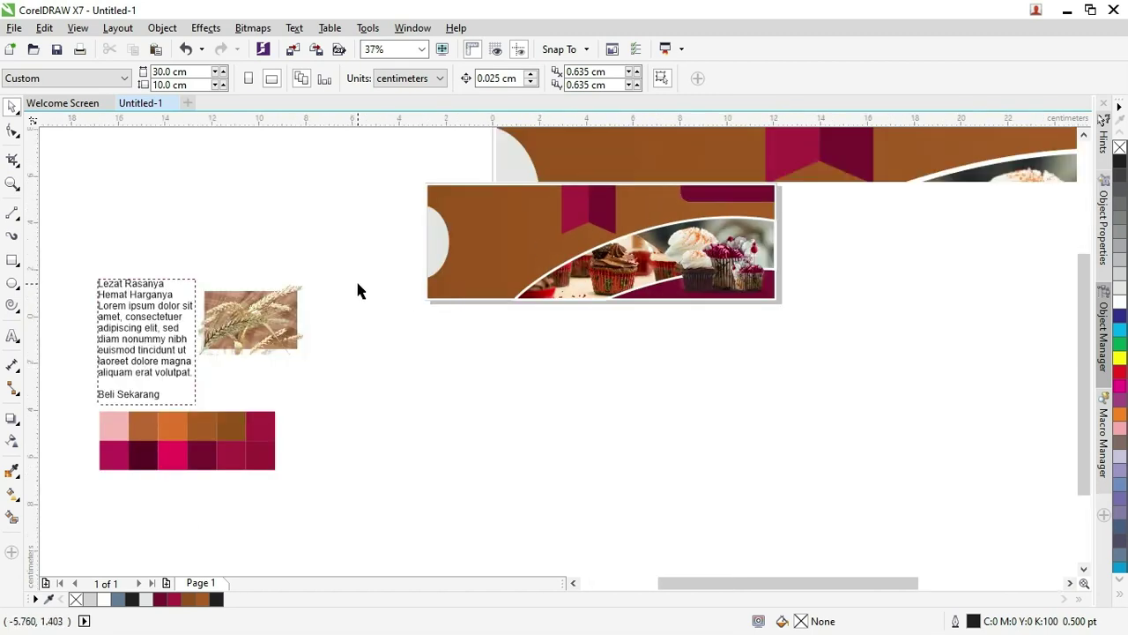
drag(206, 322, 535, 429)
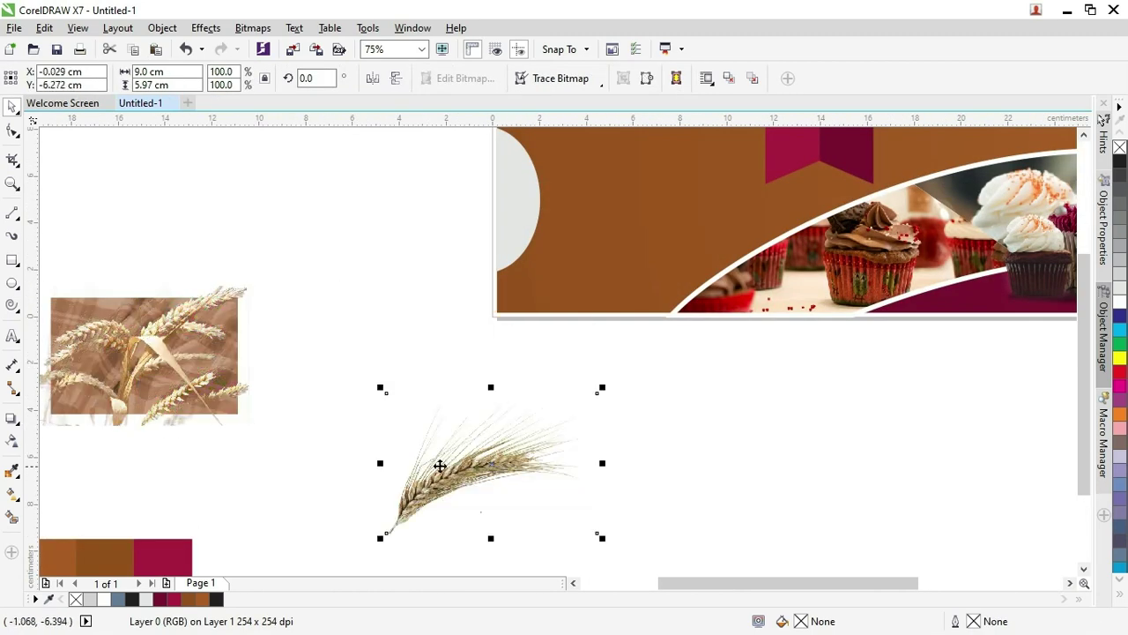
drag(159, 344, 592, 385)
drag(430, 488, 234, 526)
Place the wheat cluster over the banner's lower-left corner and scale it to 77.4%
drag(573, 408, 569, 339)
scroll(592, 315, up, 1)
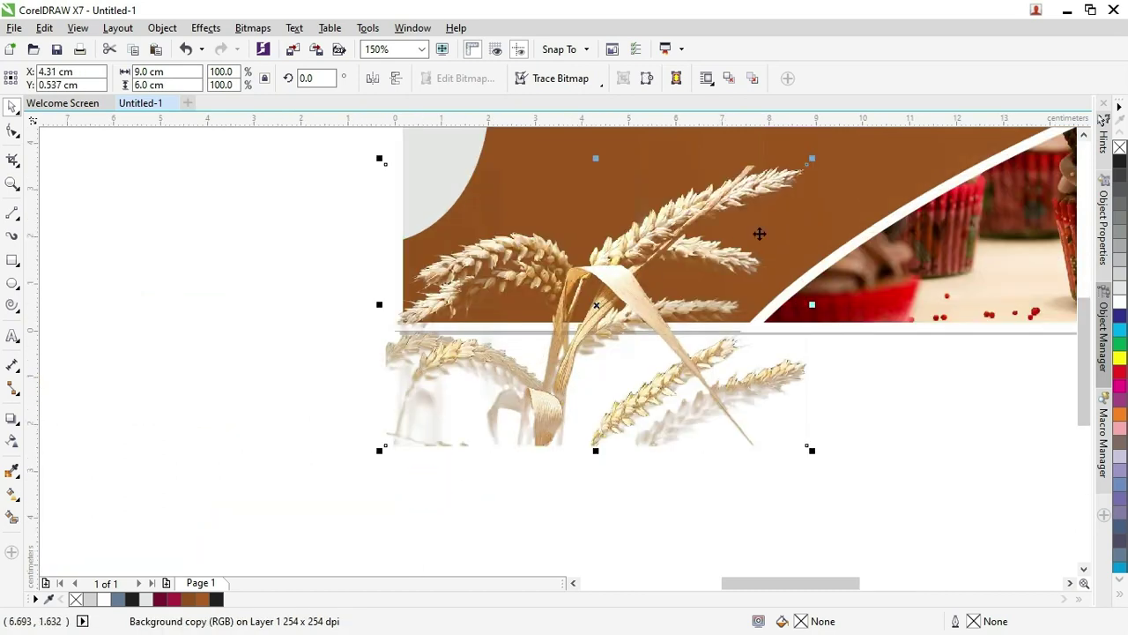
drag(813, 161, 714, 224)
Duplicate the wheat cluster at the banner's lower edge, over the left end of the curved cupcake photo
drag(550, 359, 699, 311)
scroll(510, 295, down, 1)
scroll(698, 296, up, 1)
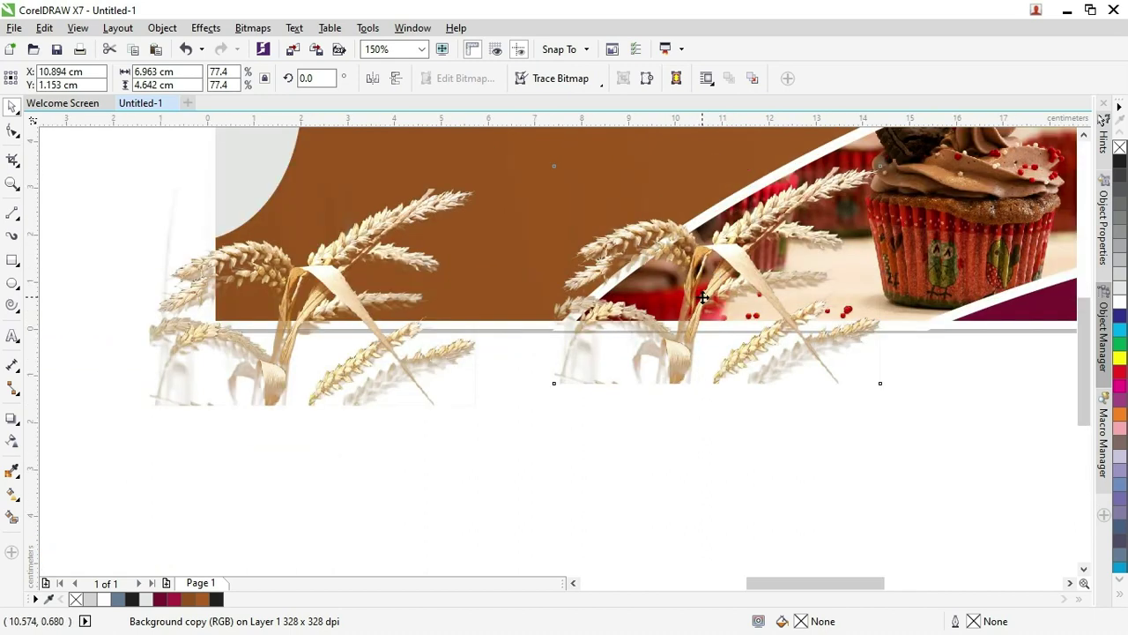
scroll(700, 294, down, 1)
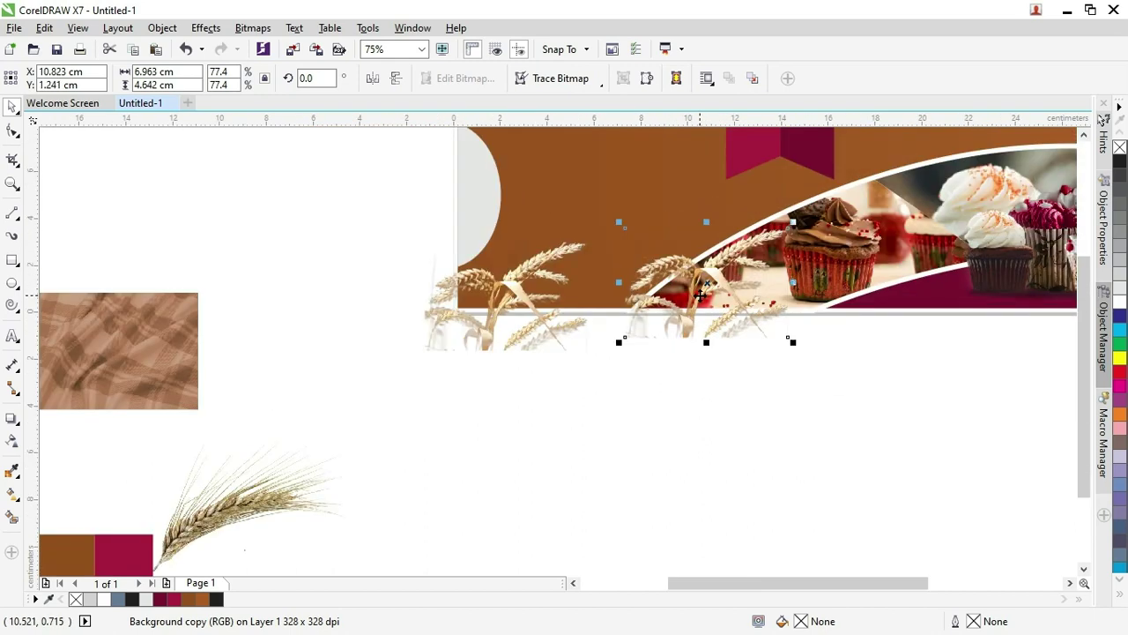
Try ordering the duplicated wheat cluster behind the curved cupcake photo, two levels back
key(ctrl+Page_Down)
key(ctrl+Page_Down)
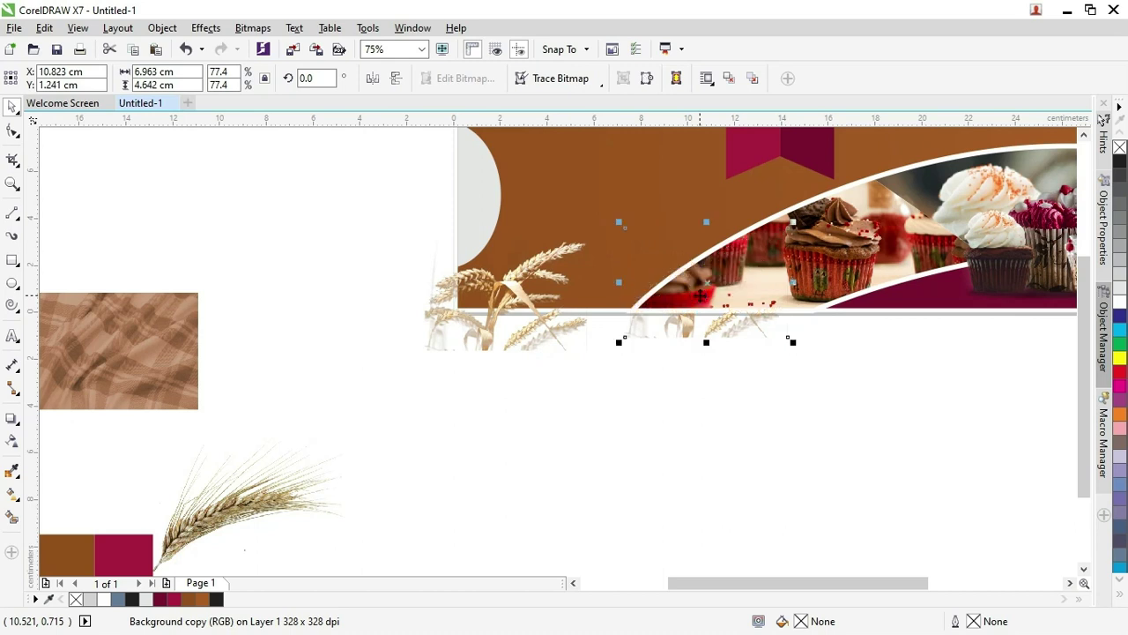
key(ctrl+Page_Up)
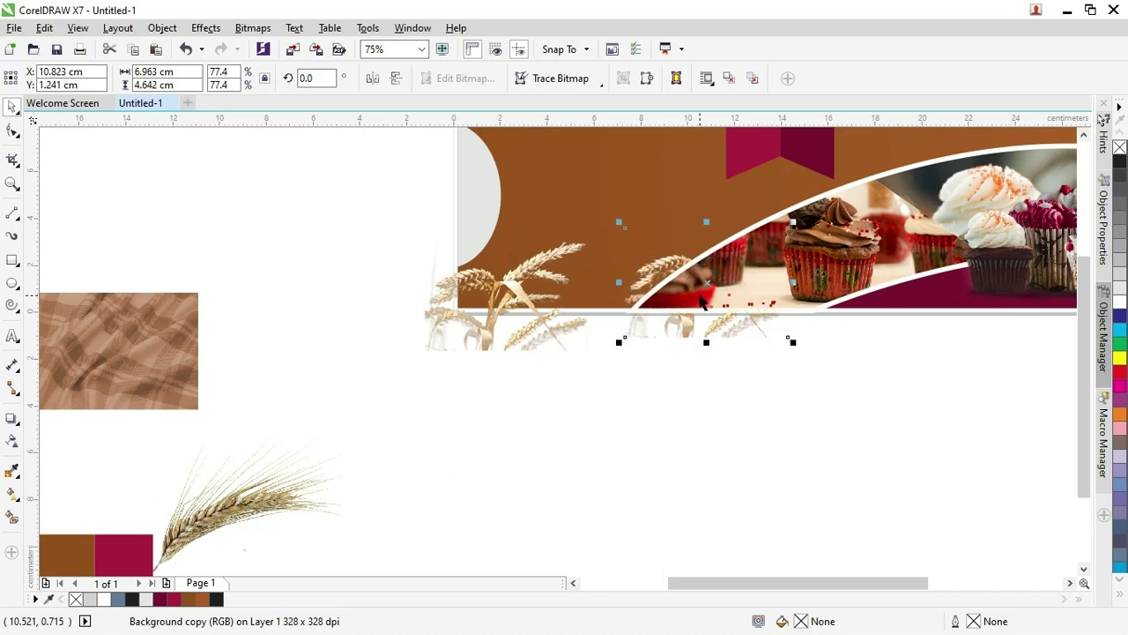
key(ctrl+Page_Up)
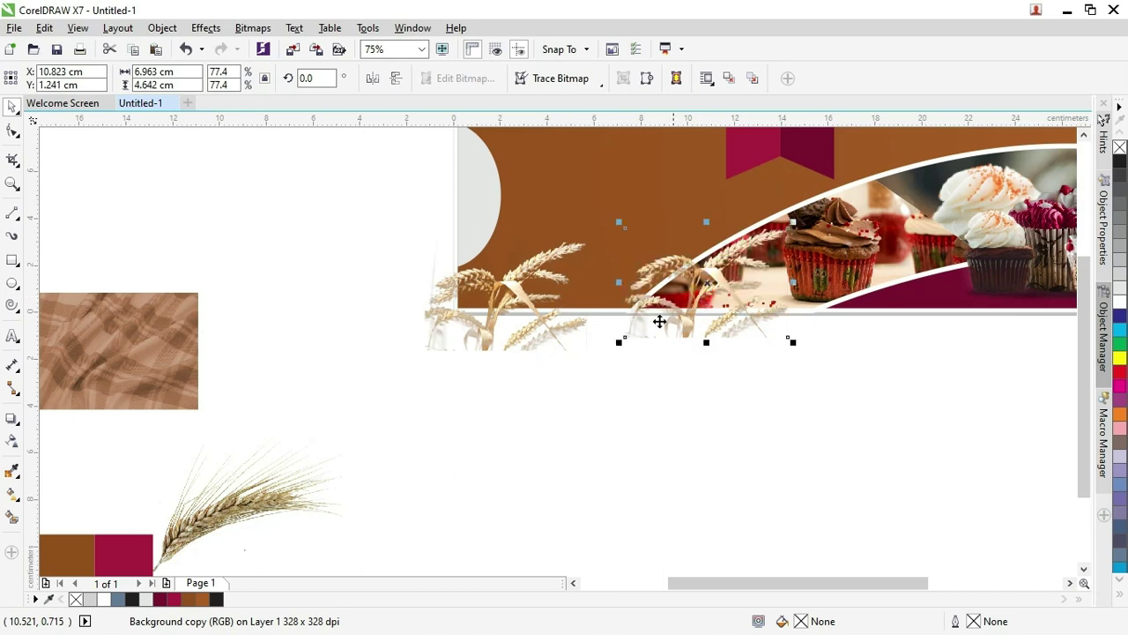
Enlarge the wheat clusters on the banner's lower edge to 87.4% and duplicate the left one at the banner's upper-left corner
drag(620, 343, 607, 287)
scroll(647, 346, down, 2)
key(ctrl+z)
scroll(574, 316, up, 2)
scroll(539, 330, down, 2)
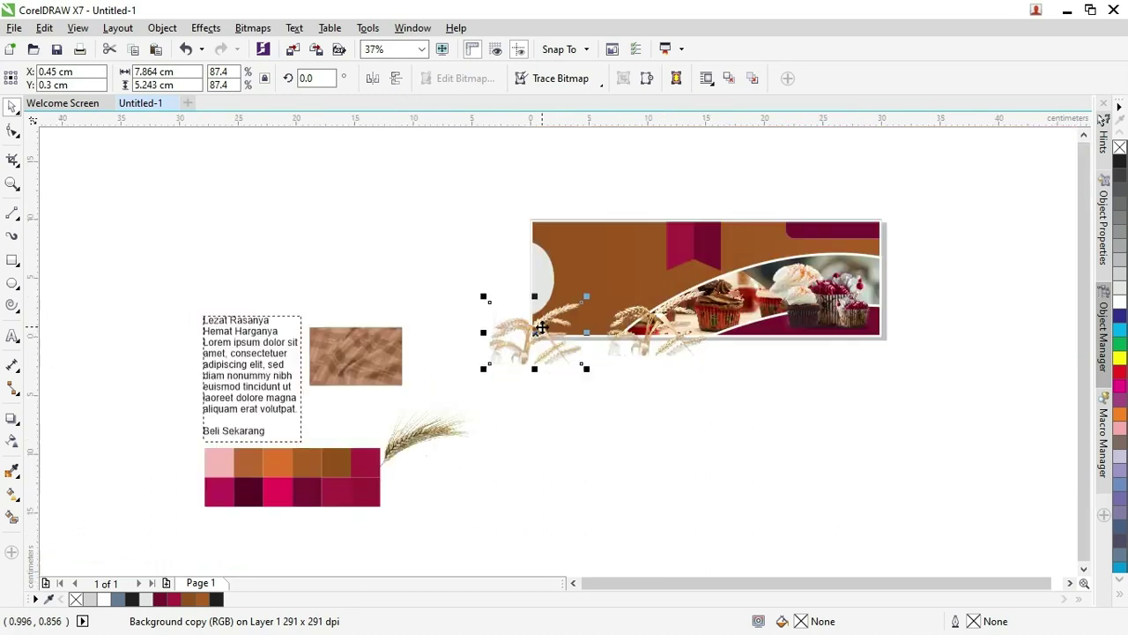
drag(541, 327, 551, 218)
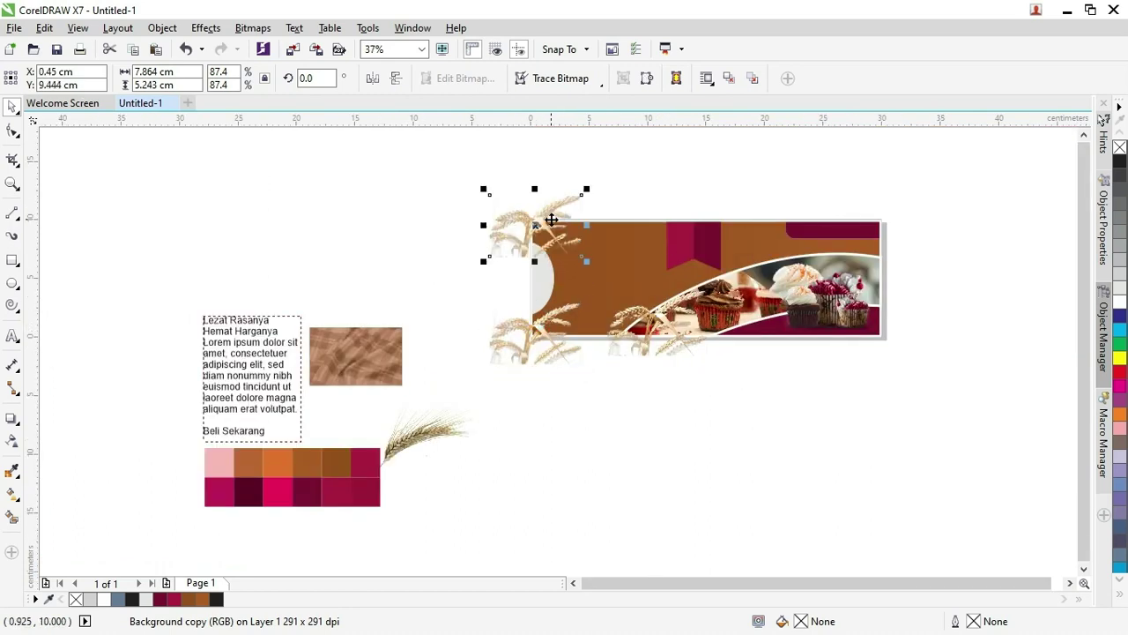
scroll(548, 206, up, 2)
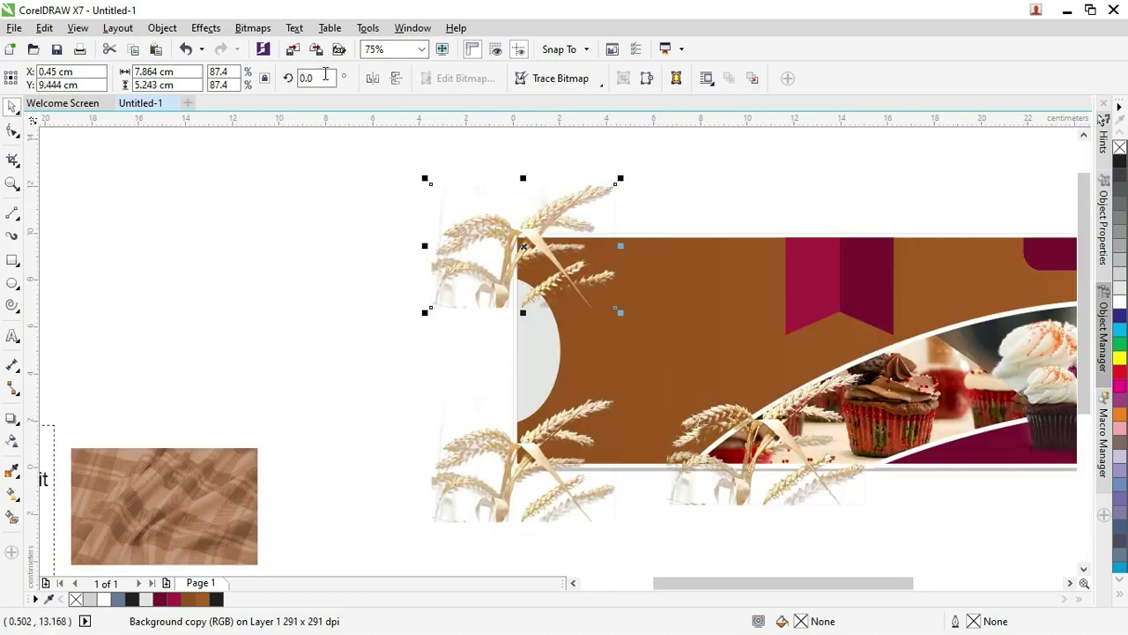
Try mirroring the upper-left wheat cluster horizontally and vertically over the banner's corner
click(373, 79)
click(394, 78)
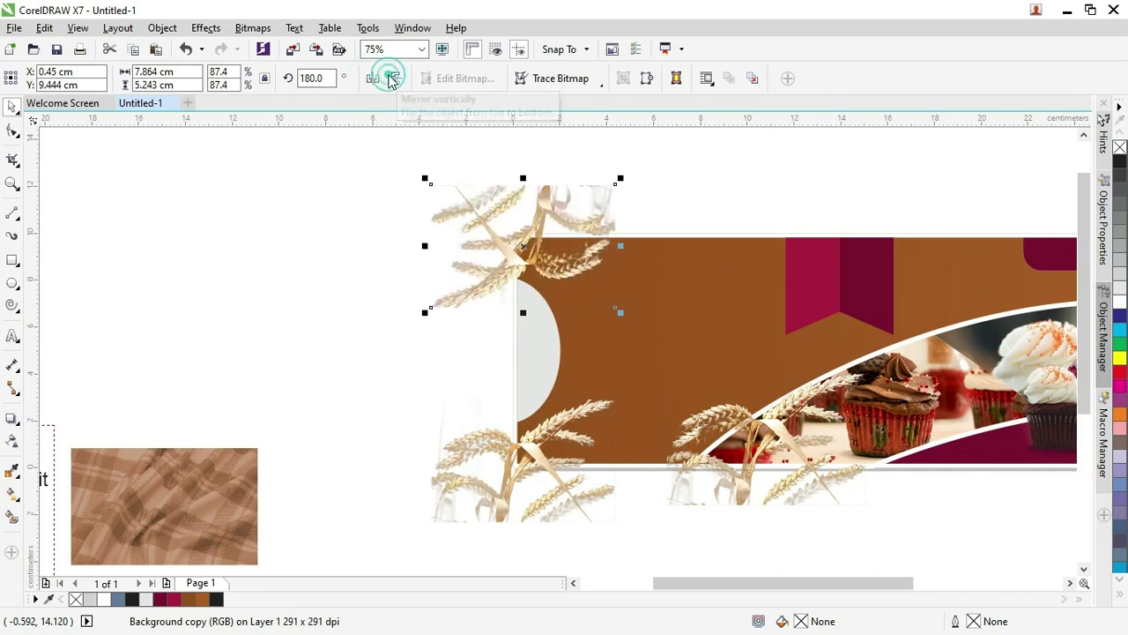
click(373, 78)
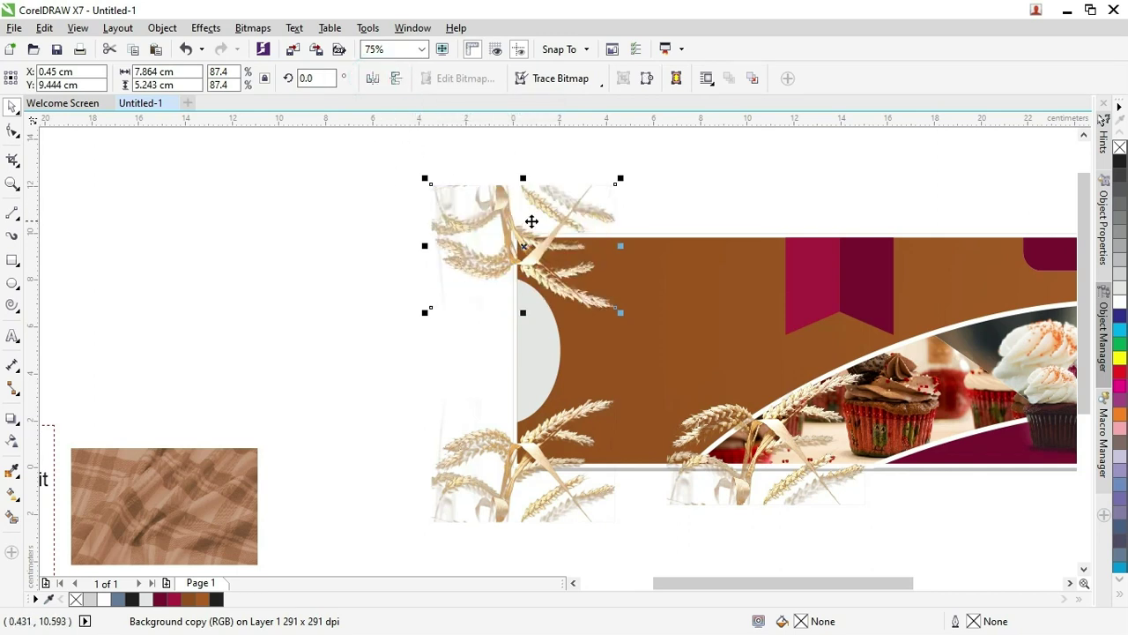
drag(521, 217, 511, 273)
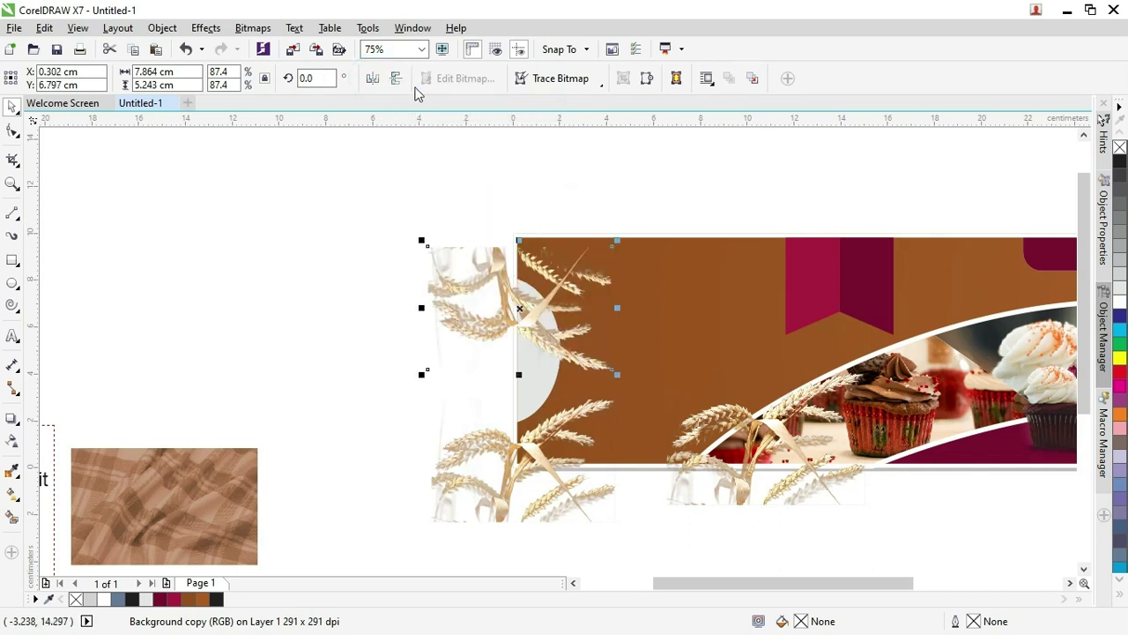
click(397, 80)
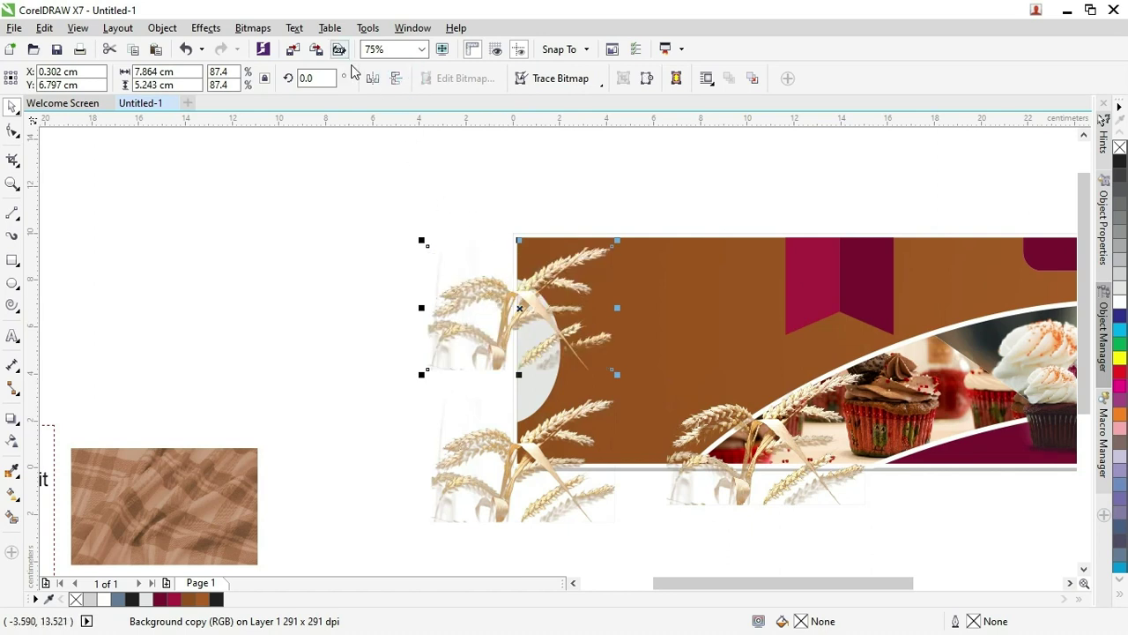
Rotate the upper-left wheat cluster to 270 degrees so its ears point downward
click(586, 263)
drag(617, 242, 577, 396)
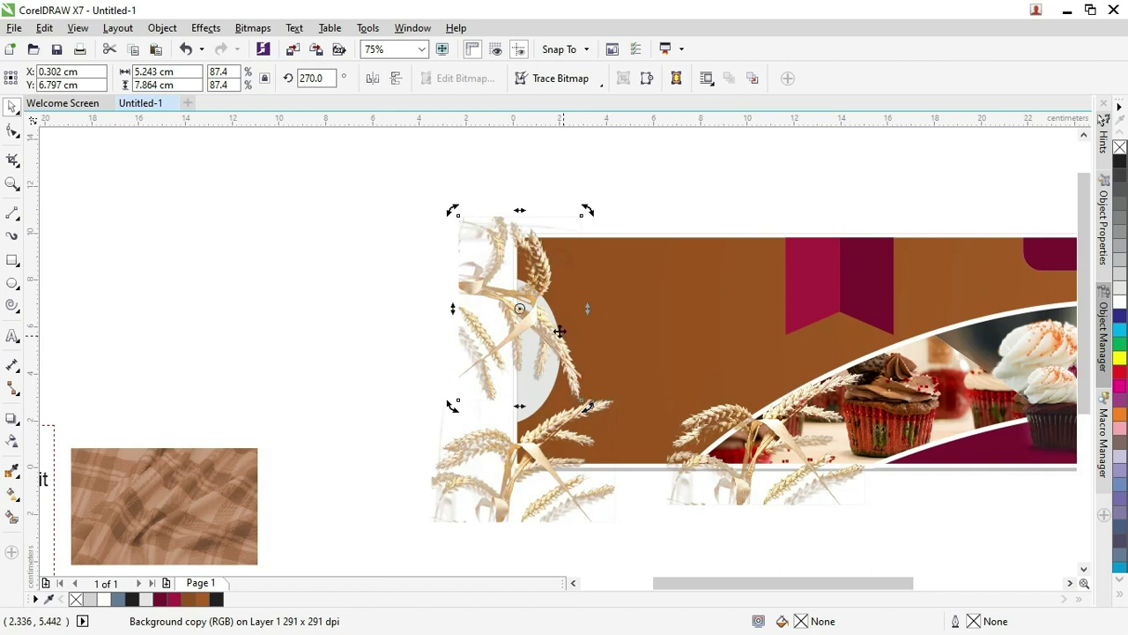
click(540, 290)
Position the rotated wheat cluster over the banner's upper-left corner and scale it to 64.7%
drag(539, 290, 551, 224)
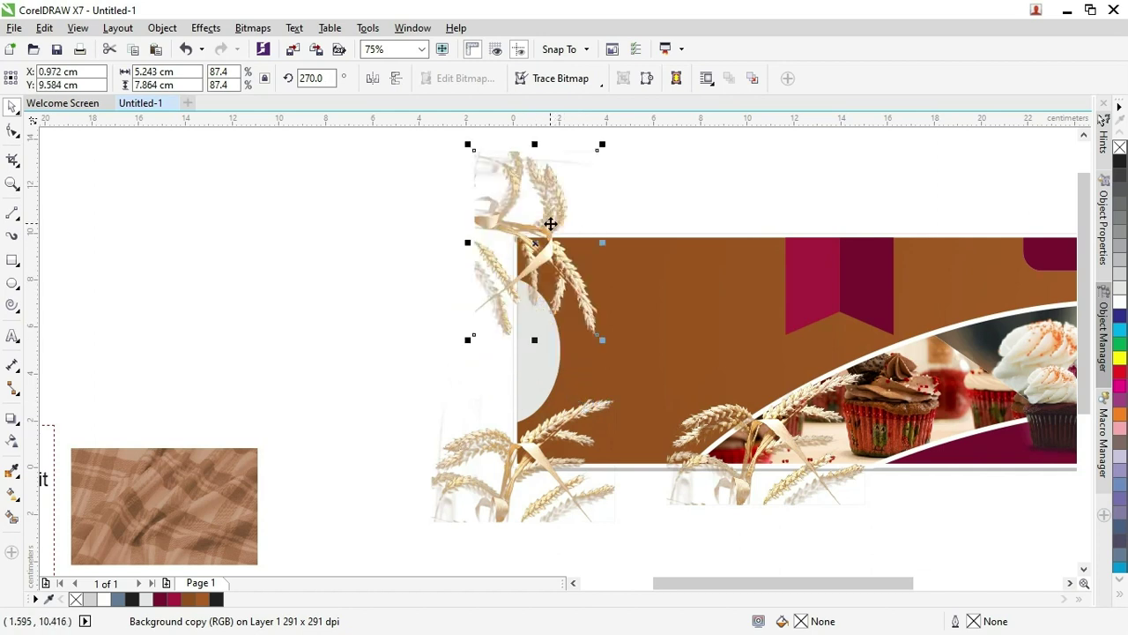
drag(600, 147, 585, 173)
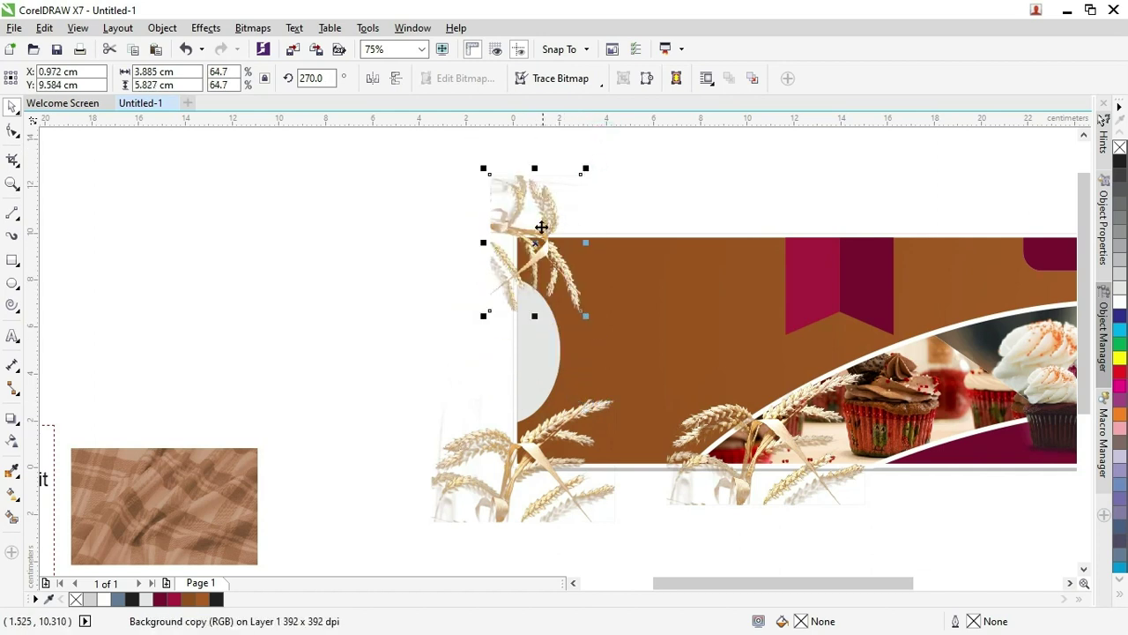
mouse_move(542, 221)
mouse_down()
mouse_move(537, 252)
mouse_move(540, 240)
mouse_up()
Scale the light gray half-ellipse on the banner's left edge down to 63.5%
click(535, 374)
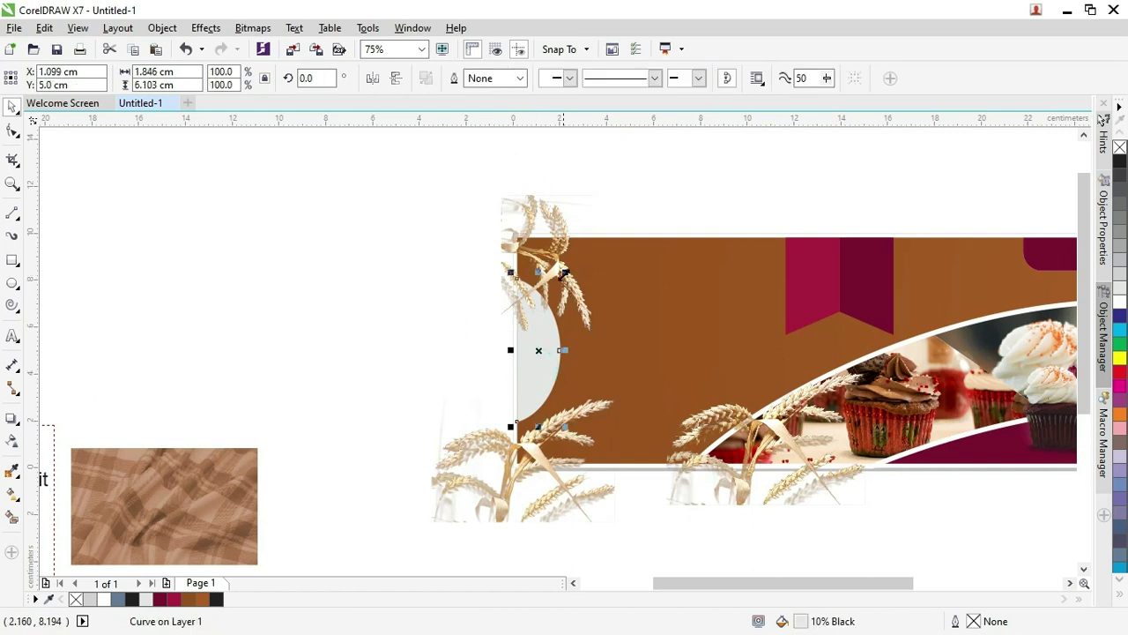
drag(559, 279, 534, 344)
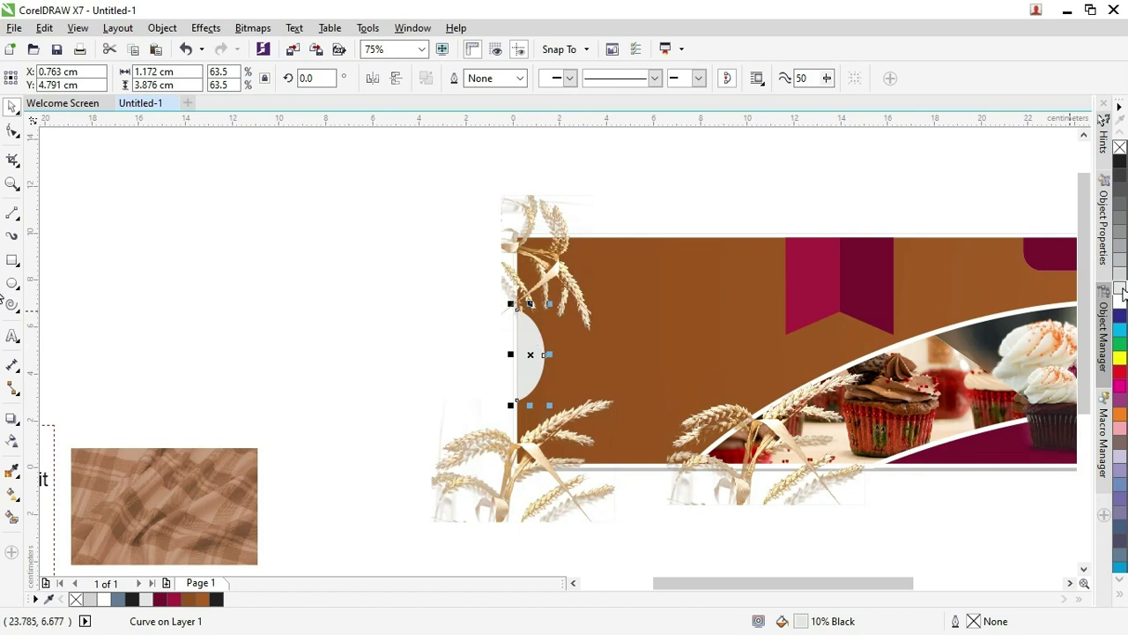
Fill the half circle at the banner's left edge with white and centre it vertically on the brown background
click(1117, 309)
click(608, 189)
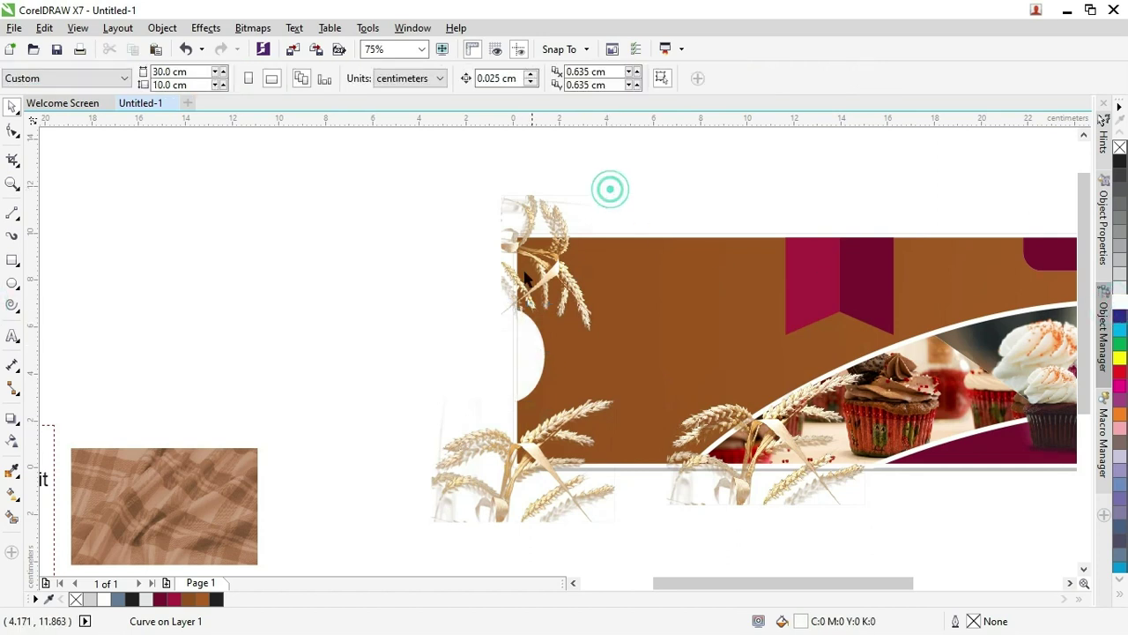
click(521, 331)
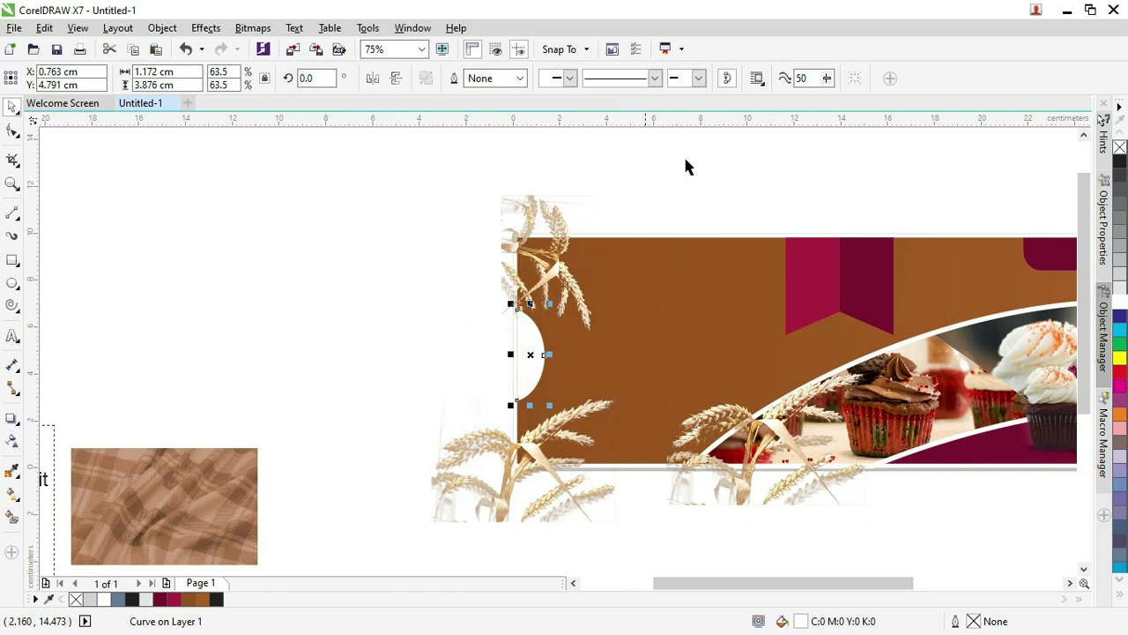
shift+click(662, 256)
click(635, 178)
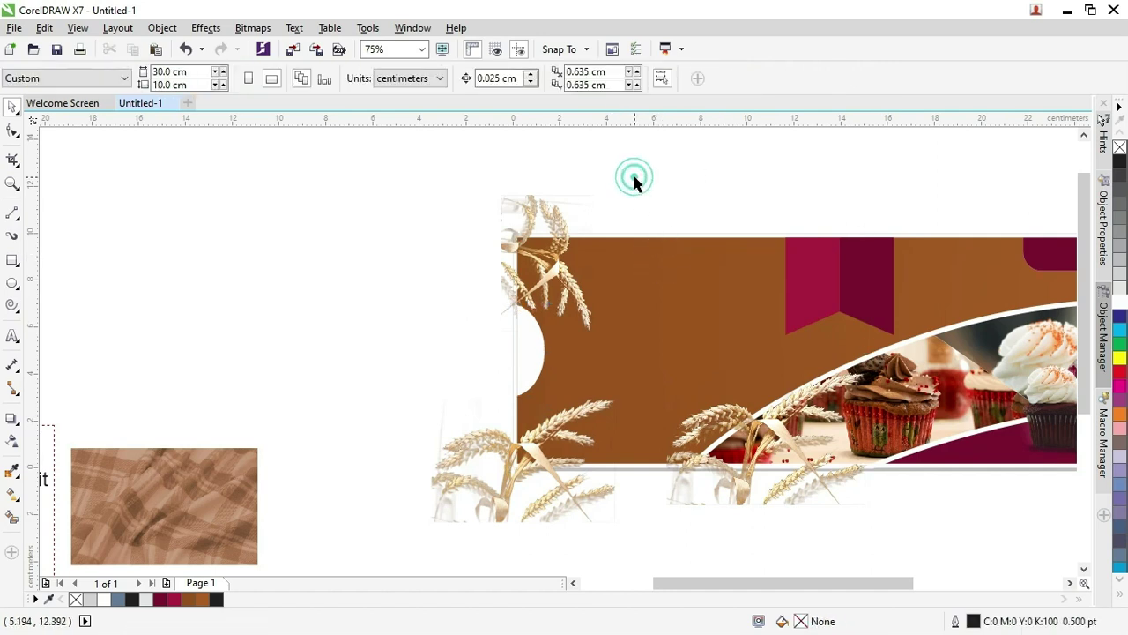
scroll(592, 219, down, 2)
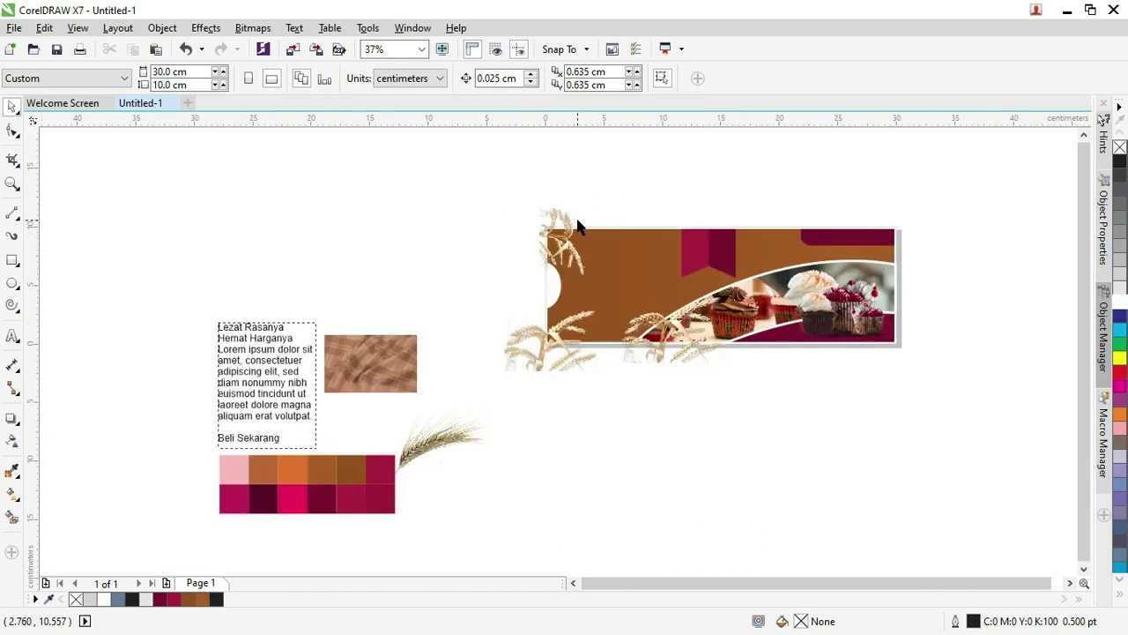
scroll(606, 321, up, 2)
scroll(527, 194, down, 2)
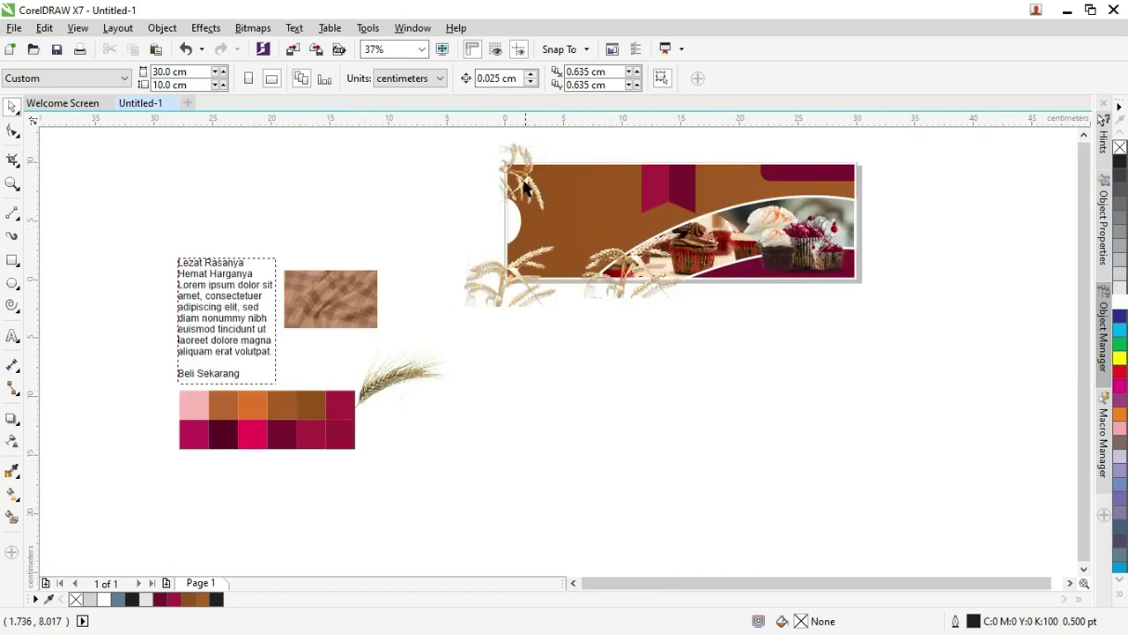
click(516, 164)
scroll(515, 134, up, 2)
scroll(499, 169, down, 2)
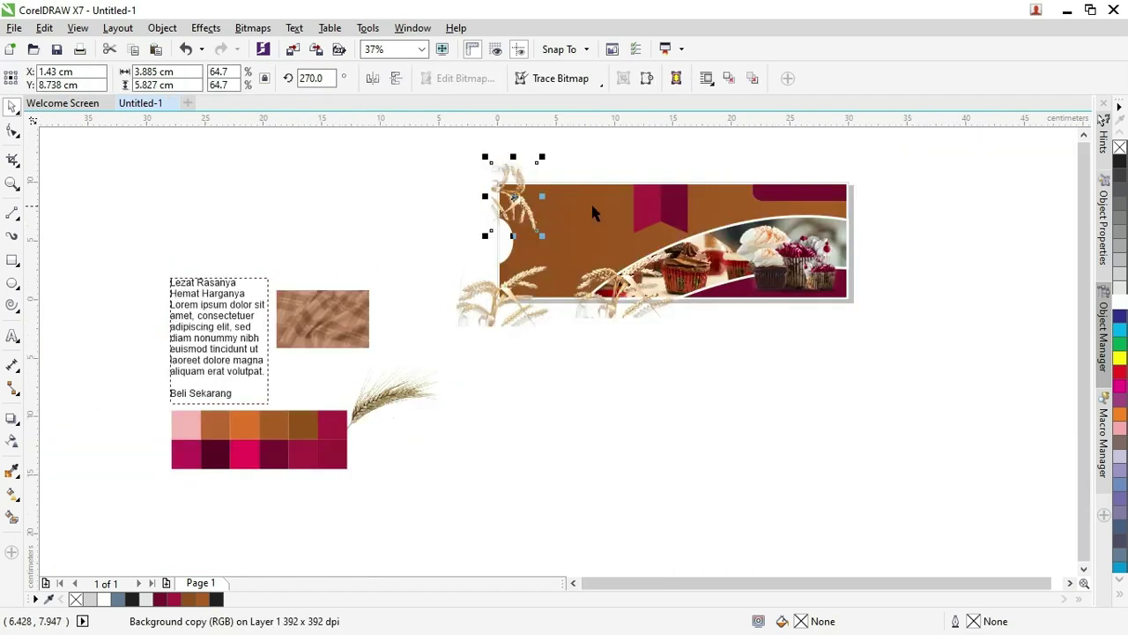
click(591, 201)
scroll(574, 209, up, 2)
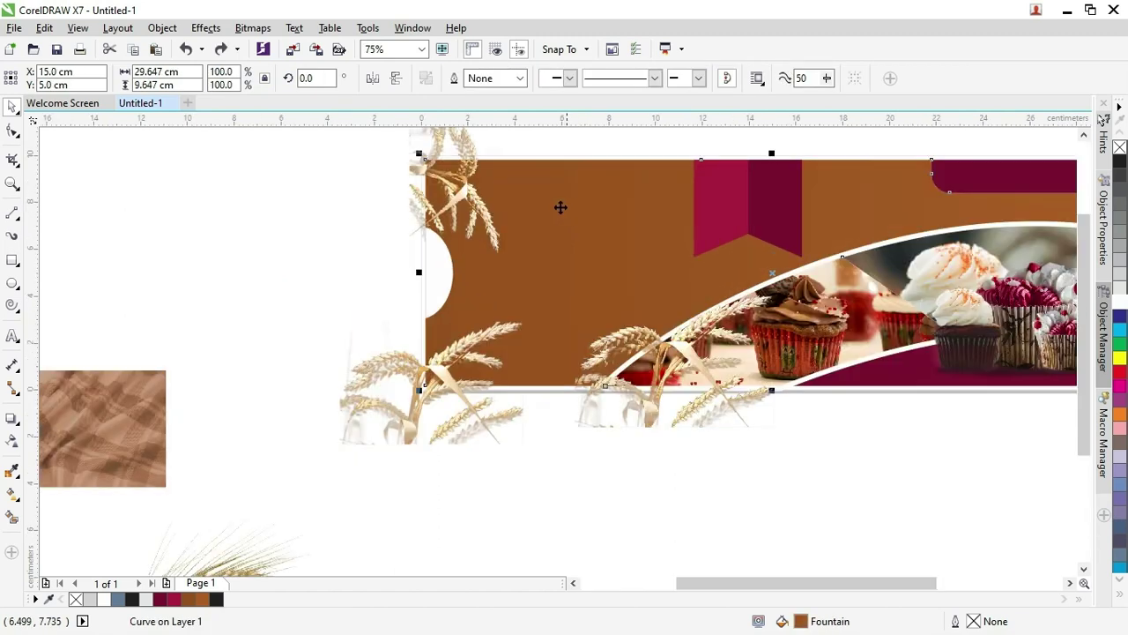
scroll(559, 206, down, 2)
scroll(545, 214, up, 2)
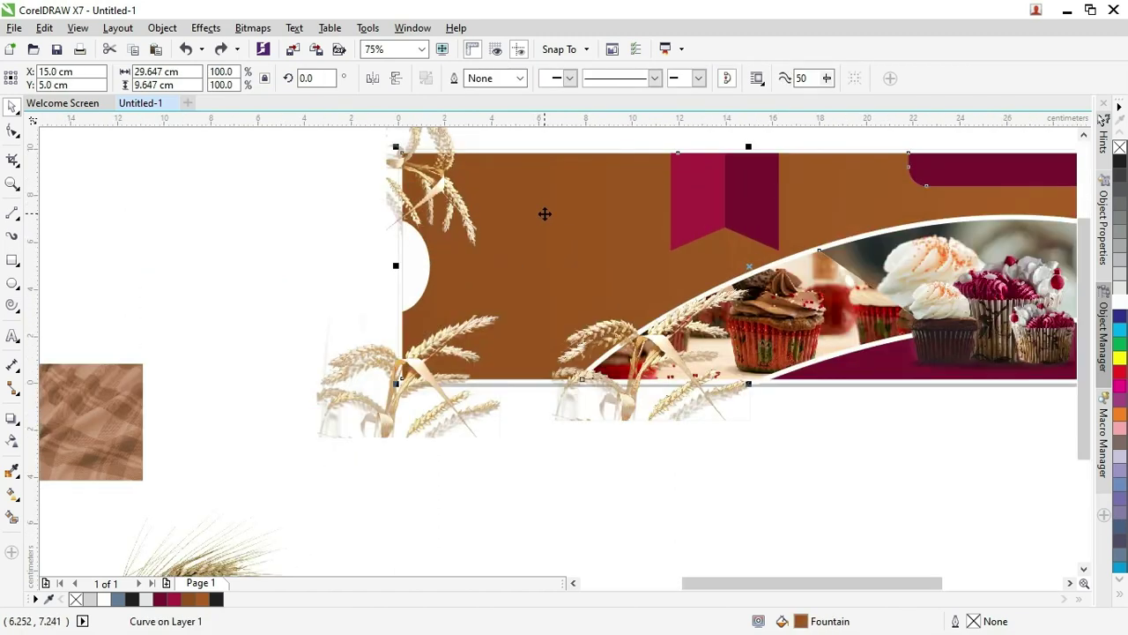
scroll(525, 215, down, 2)
Crop the upper-left wheat image with the Shape tool so it ends at the banner's top and left edges
key(z)
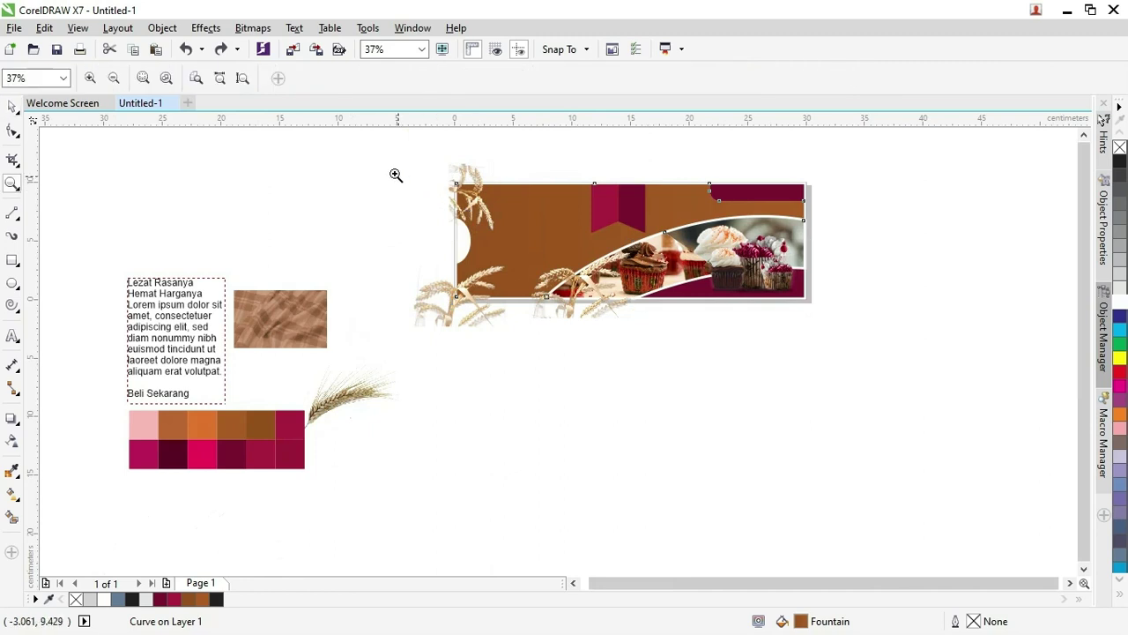
drag(370, 159, 839, 358)
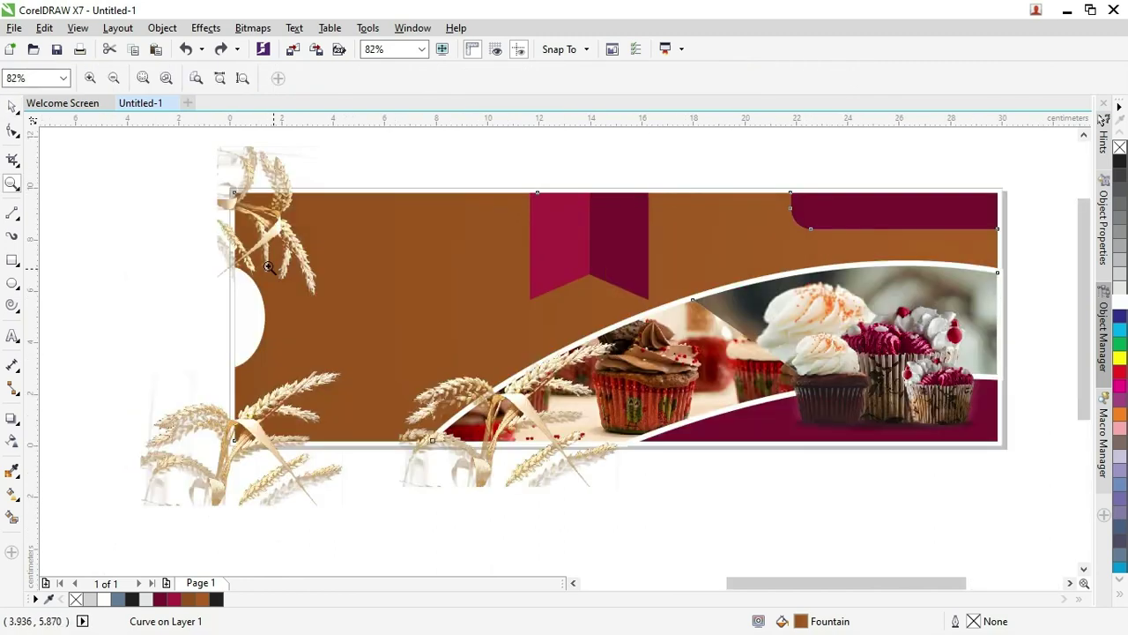
click(13, 130)
click(232, 170)
scroll(231, 169, down, 2)
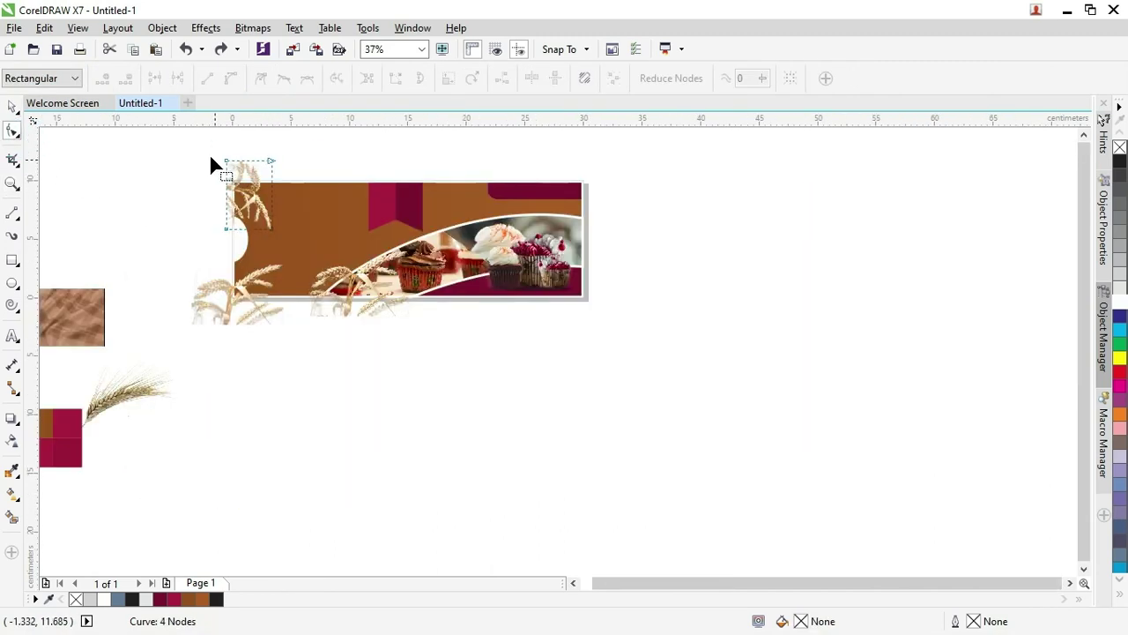
drag(210, 159, 270, 195)
scroll(272, 171, up, 2)
drag(133, 171, 172, 236)
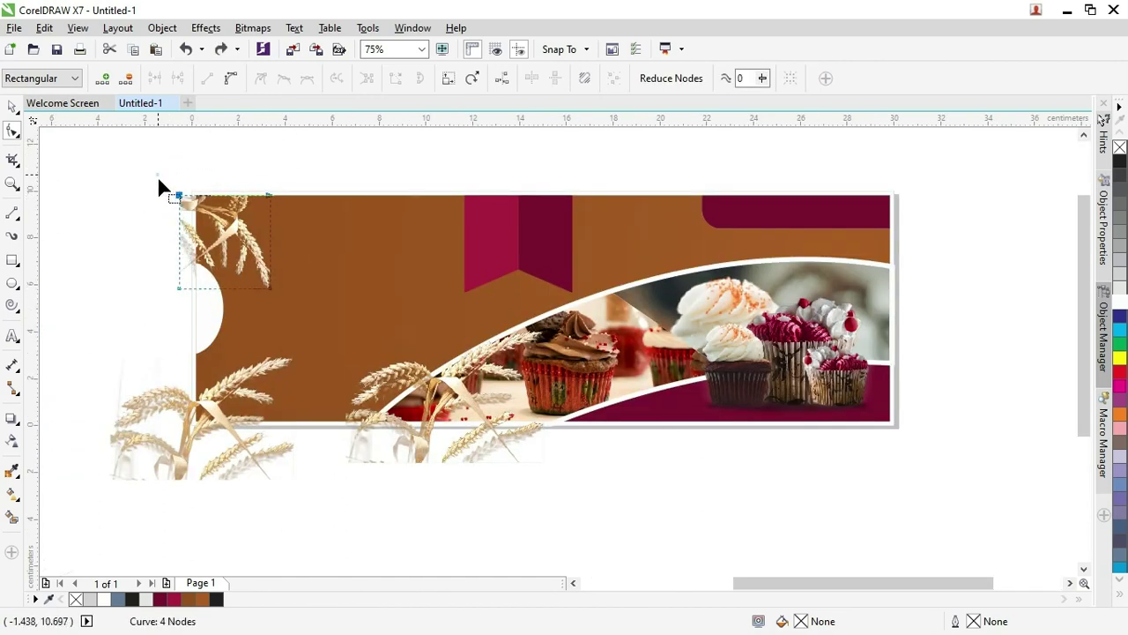
drag(159, 173, 199, 293)
Crop the lower-left wheat image by moving its left and bottom nodes in to the banner's edges
scroll(204, 322, down, 2)
drag(131, 347, 265, 433)
click(210, 379)
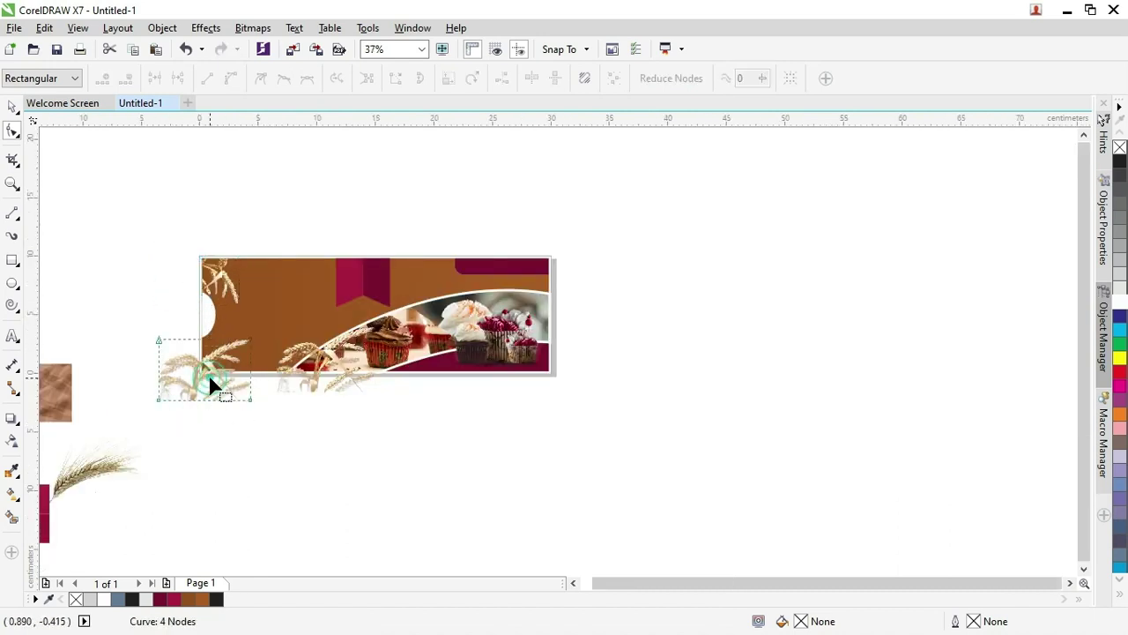
drag(141, 313, 204, 404)
scroll(201, 396, up, 4)
scroll(200, 392, down, 2)
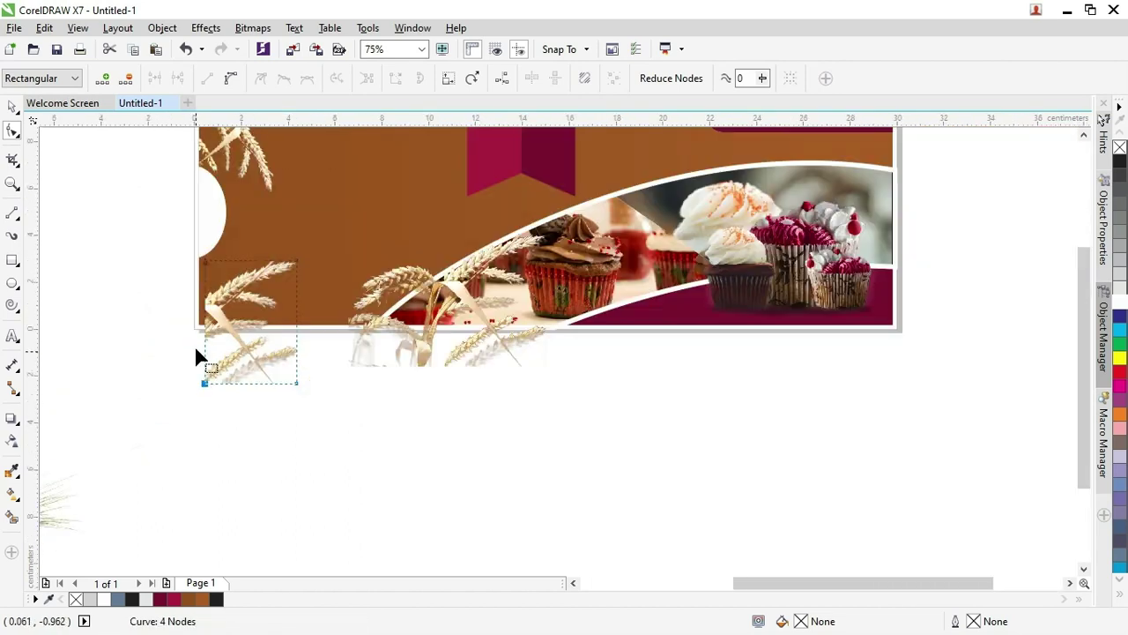
drag(181, 233, 196, 386)
scroll(197, 387, up, 2)
drag(423, 402, 111, 308)
drag(399, 382, 410, 275)
click(12, 107)
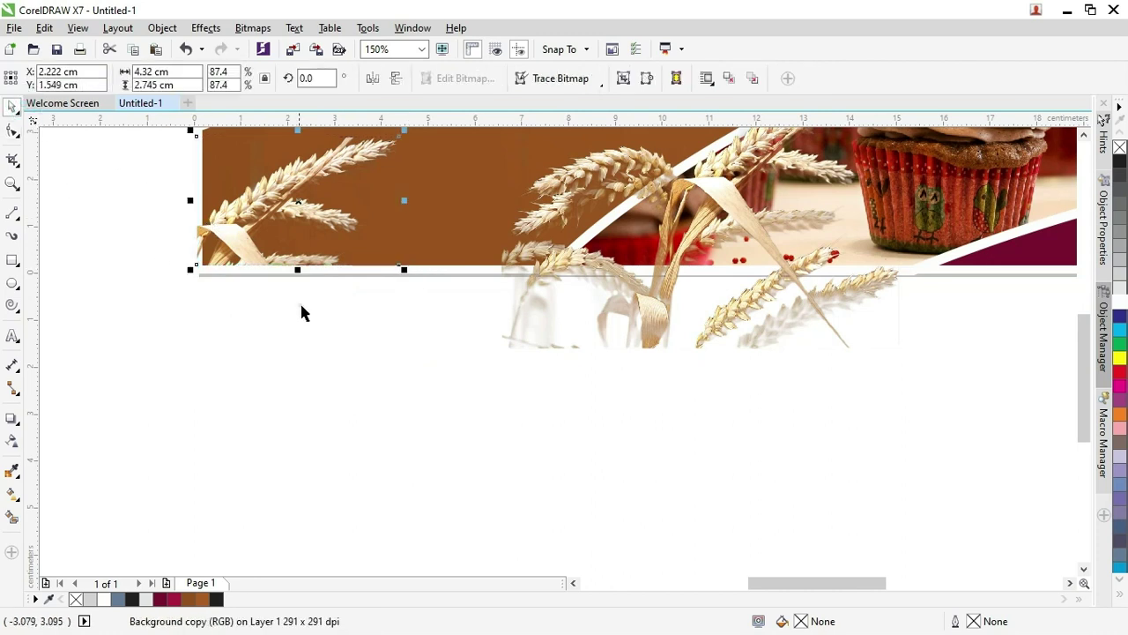
Align the lower-left wheat image with the left and bottom edges of the brown background
click(302, 300)
scroll(302, 300, down, 2)
click(300, 249)
shift+click(324, 192)
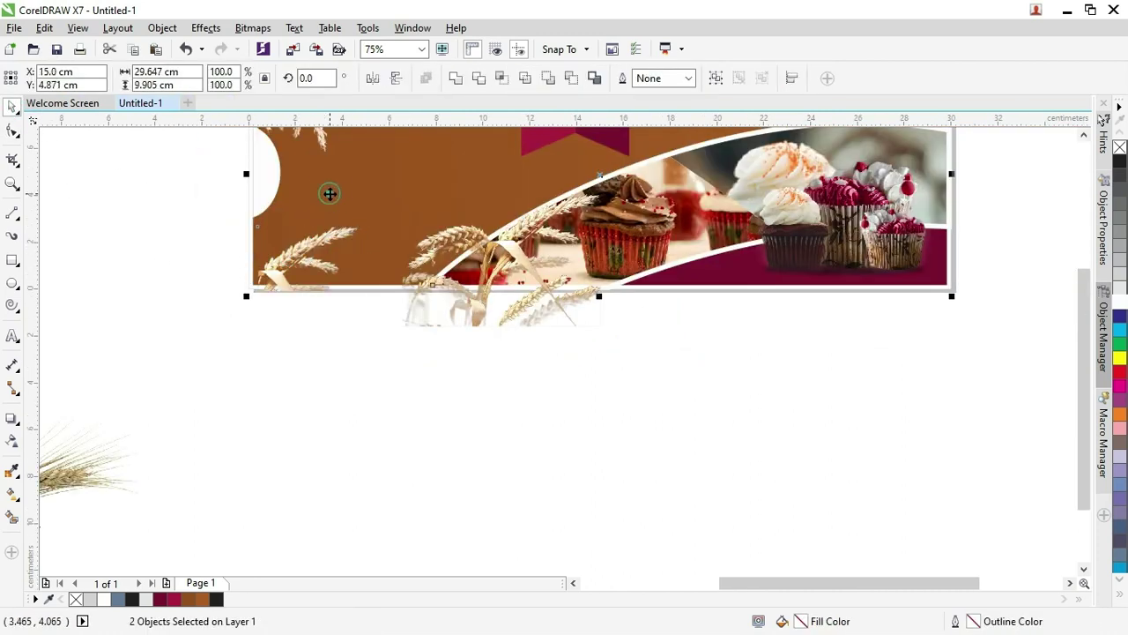
click(318, 334)
click(300, 267)
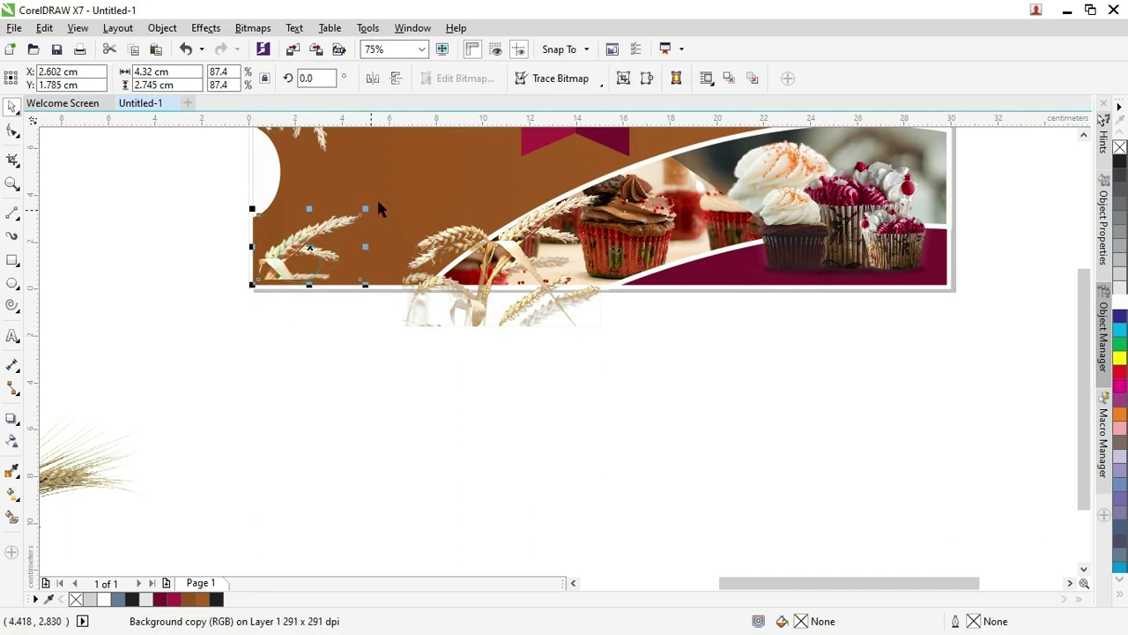
shift+click(383, 189)
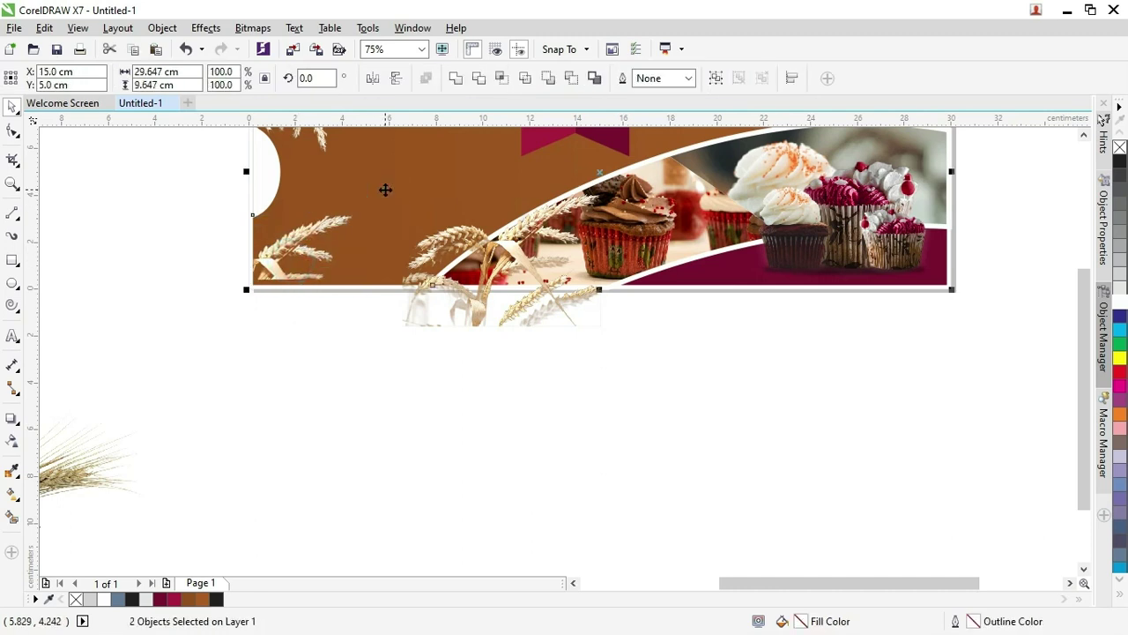
Crop the middle wheat image with the Shape tool so its bottom ends at the banner's lower edge
click(467, 227)
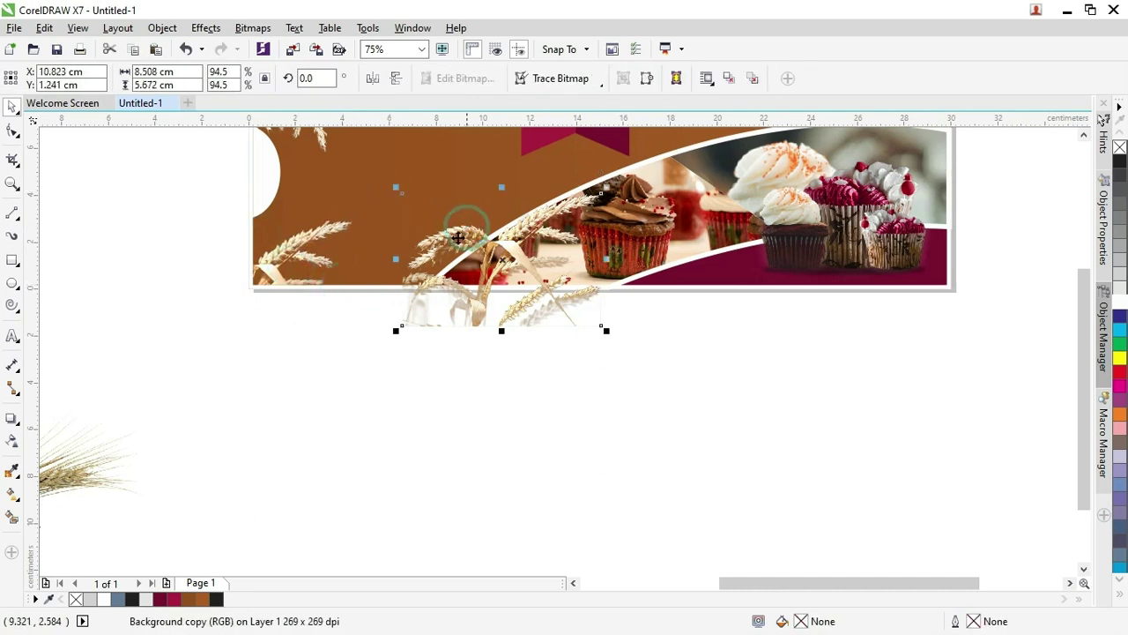
click(12, 131)
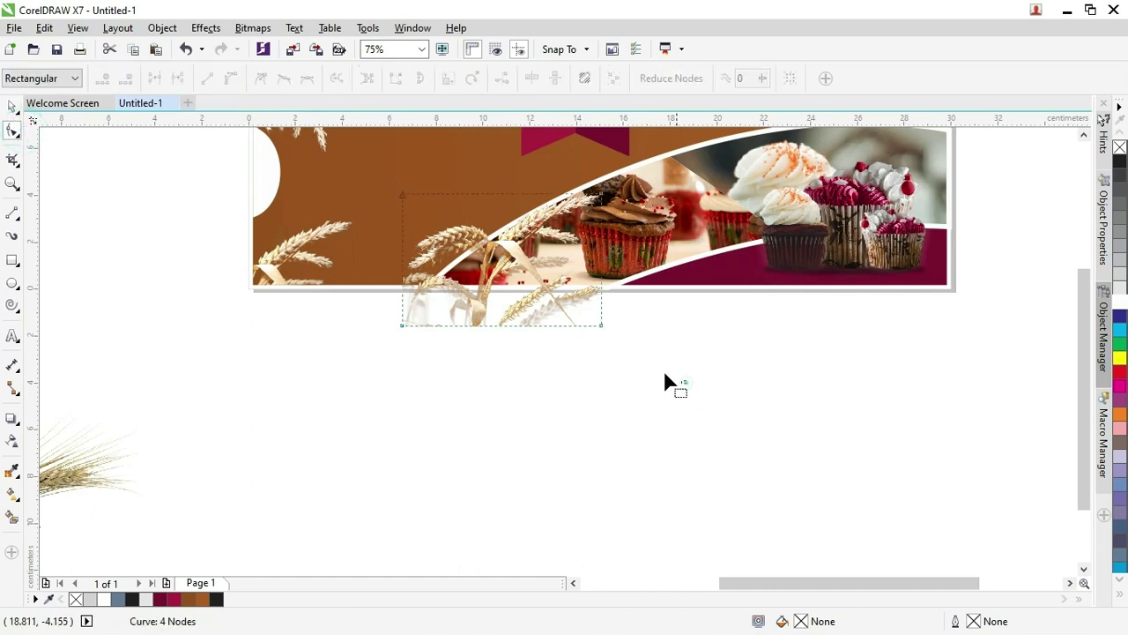
drag(402, 326, 368, 277)
scroll(395, 283, up, 2)
scroll(377, 286, down, 2)
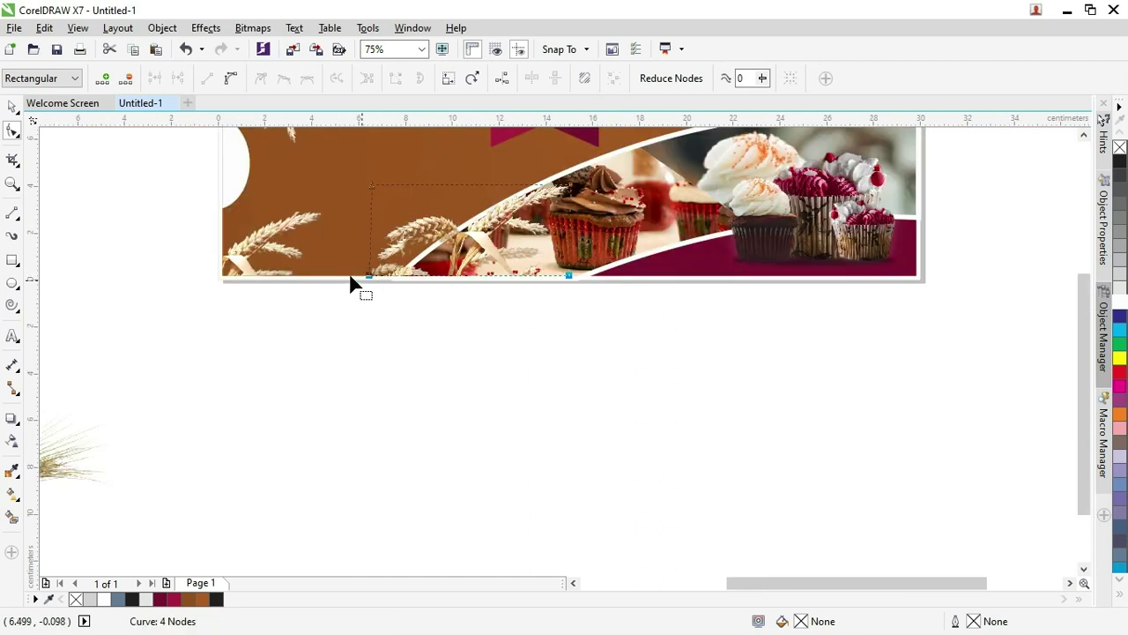
click(15, 108)
click(116, 176)
Move the plaid fabric texture from beside the text block onto the left part of the banner
scroll(345, 245, down, 4)
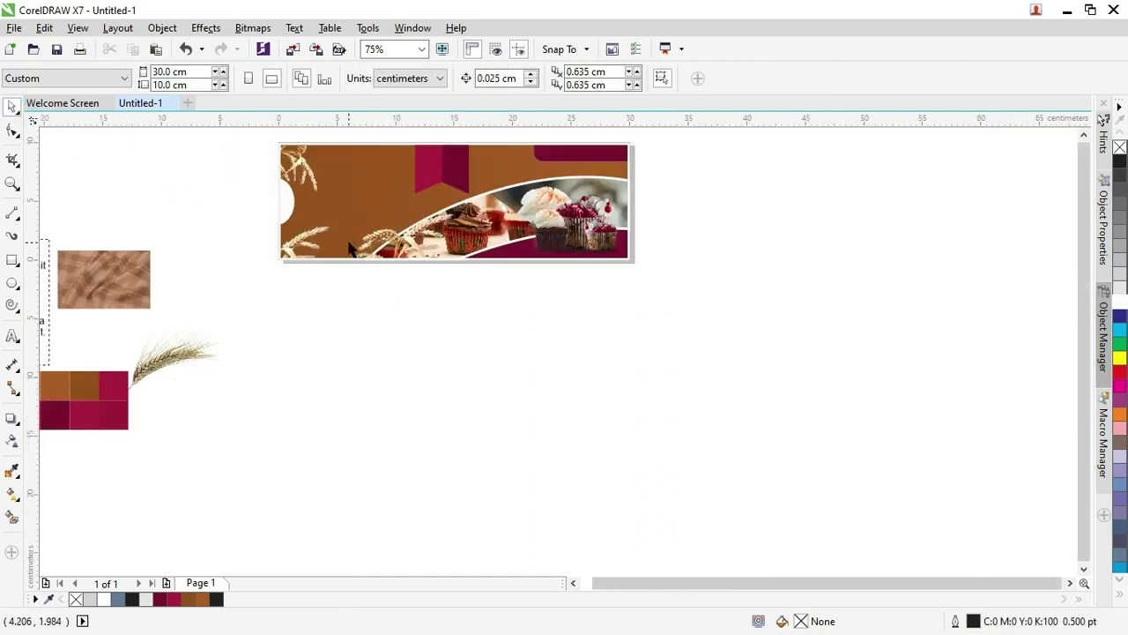
scroll(201, 262, up, 2)
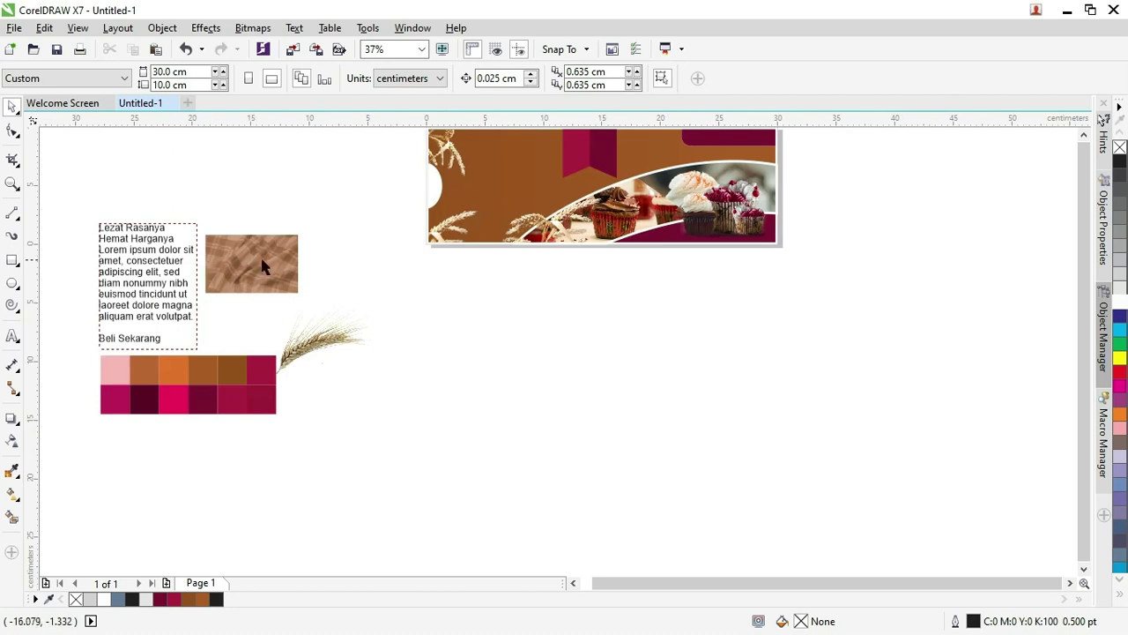
drag(247, 234, 527, 205)
scroll(339, 261, down, 2)
scroll(339, 261, up, 2)
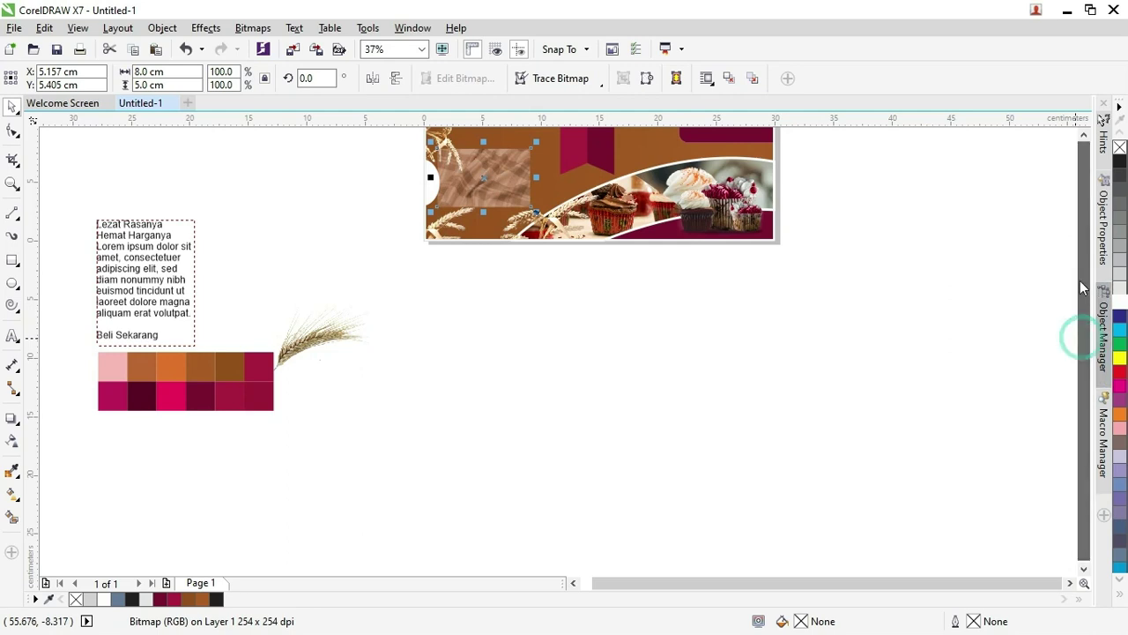
Enlarge the plaid texture proportionally to about 15.2 by 9.5 cm and position it over the banner's left half
key(z)
drag(946, 311, 378, 139)
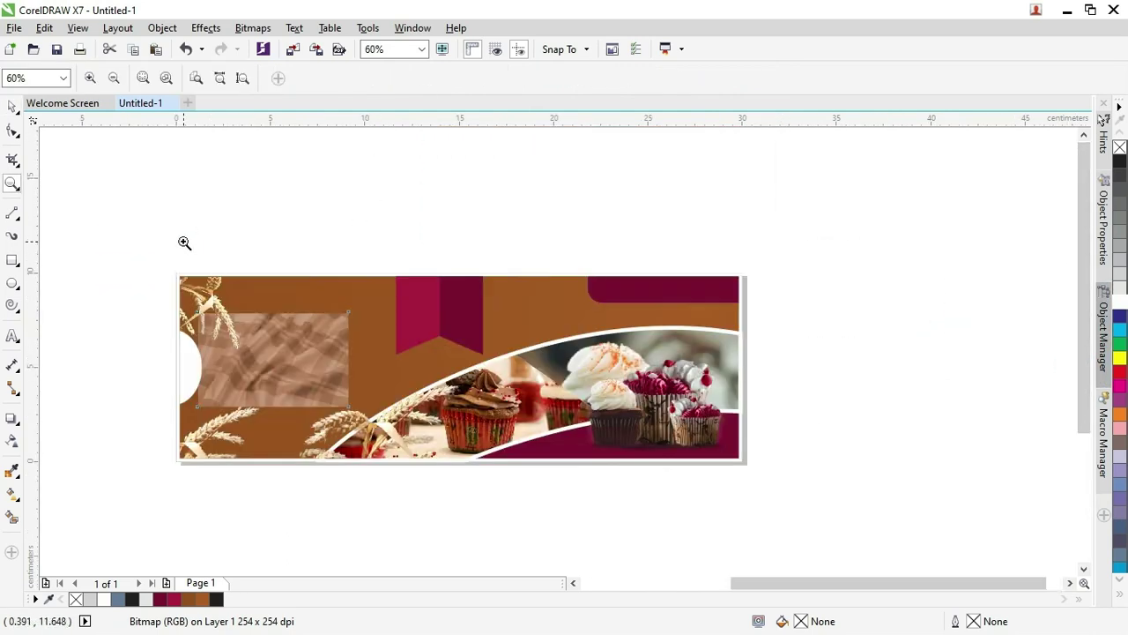
click(13, 106)
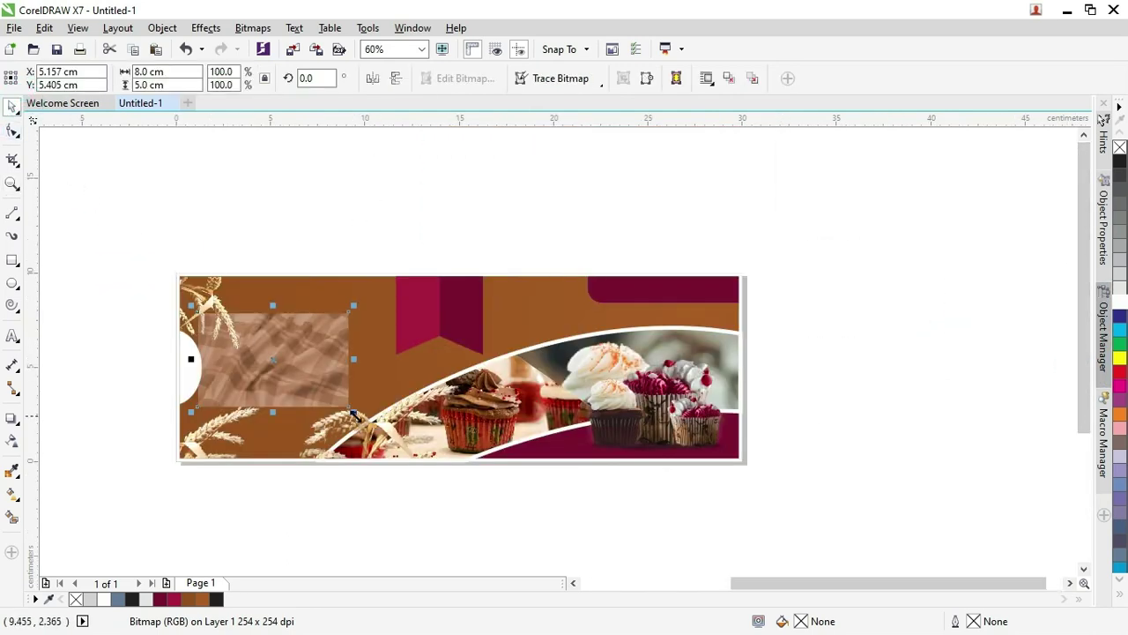
drag(352, 412, 463, 476)
drag(368, 363, 354, 336)
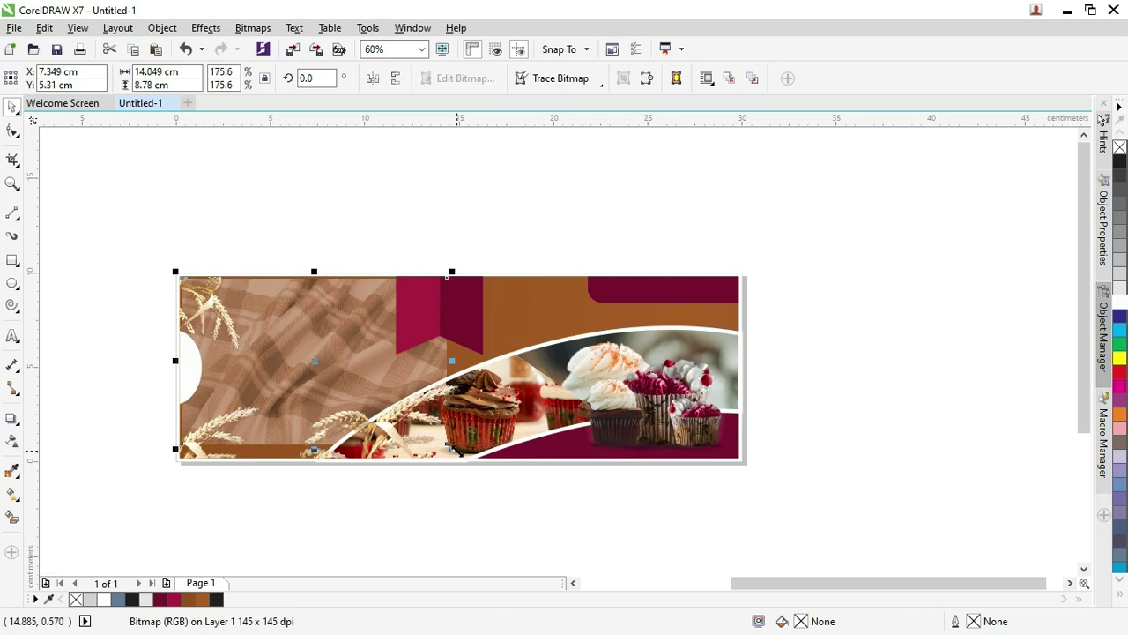
drag(453, 449, 476, 463)
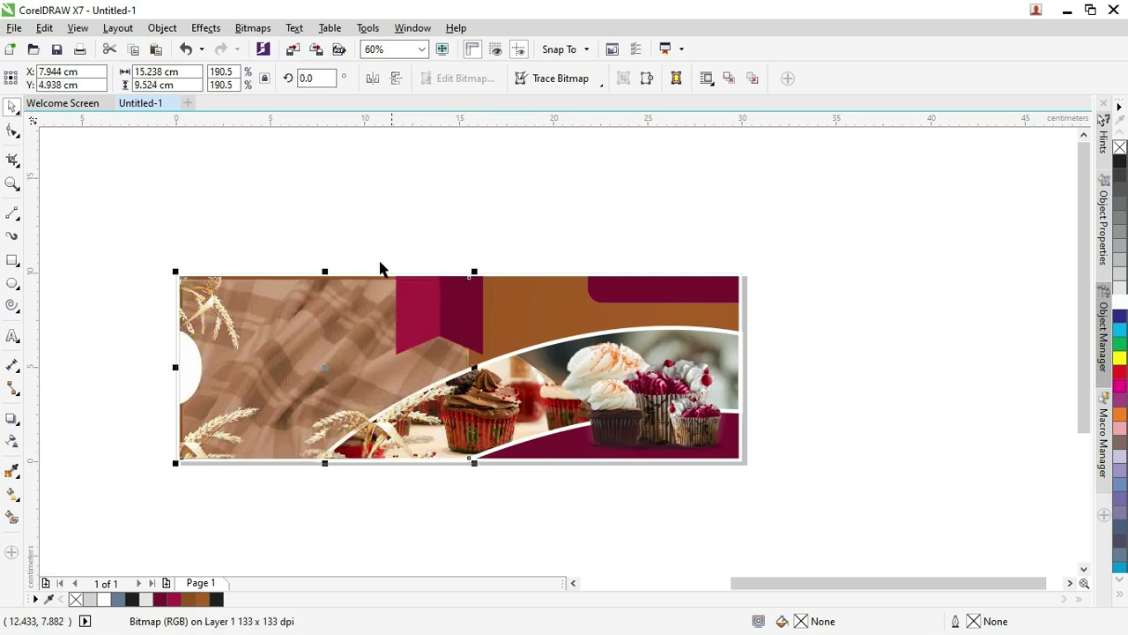
Set the plaid texture's height to 10 cm, keeping its proportions
click(353, 194)
click(306, 320)
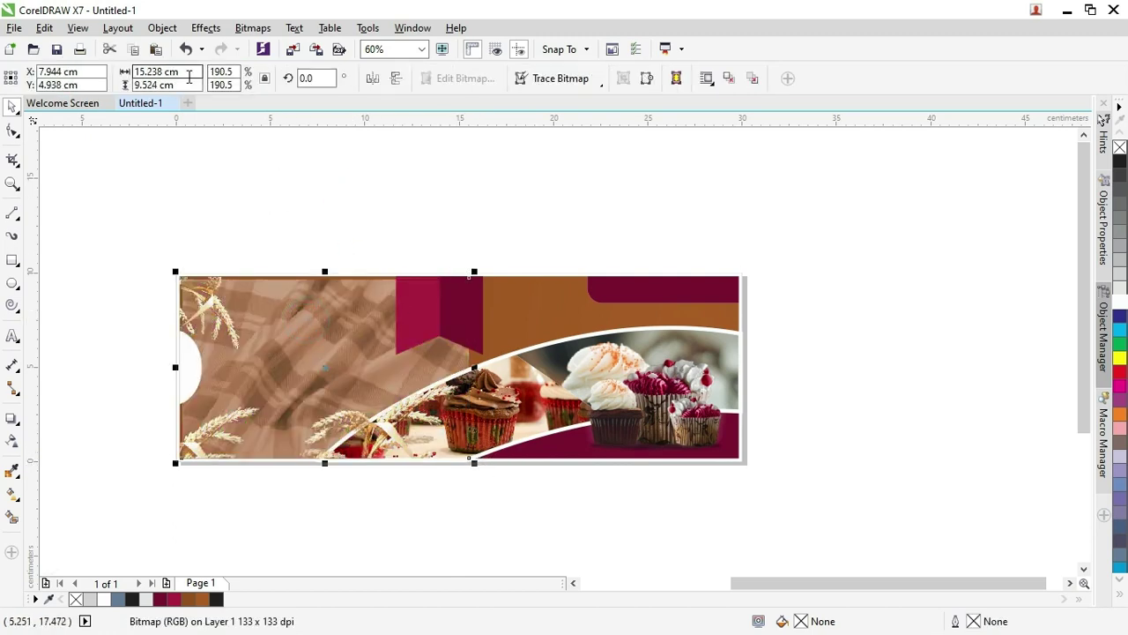
double_click(181, 85)
text(10)
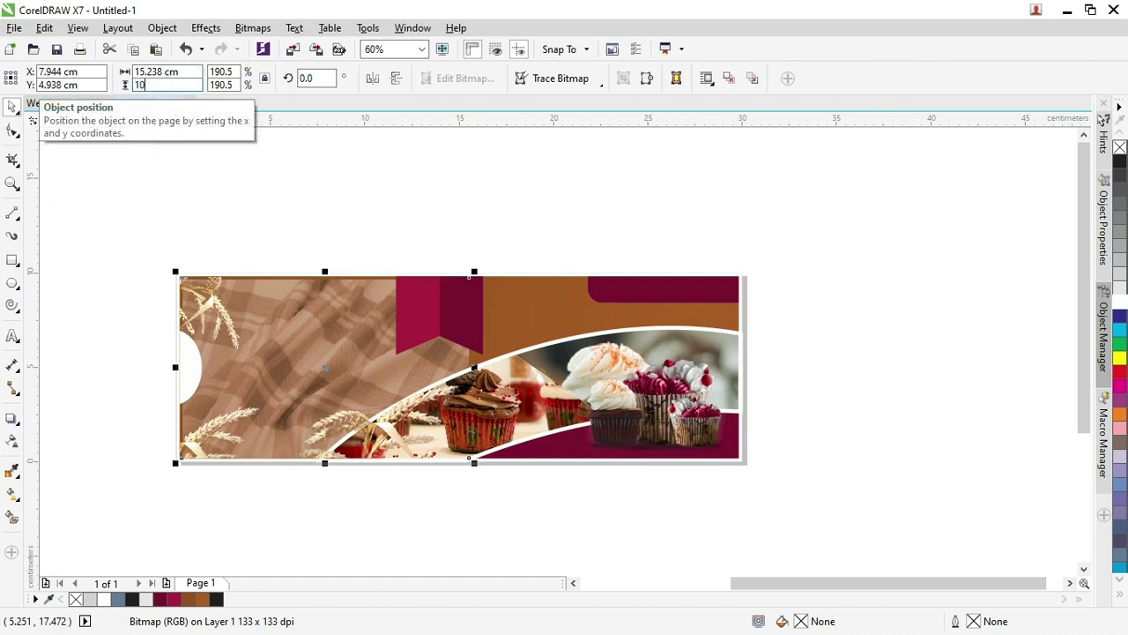
key(Return)
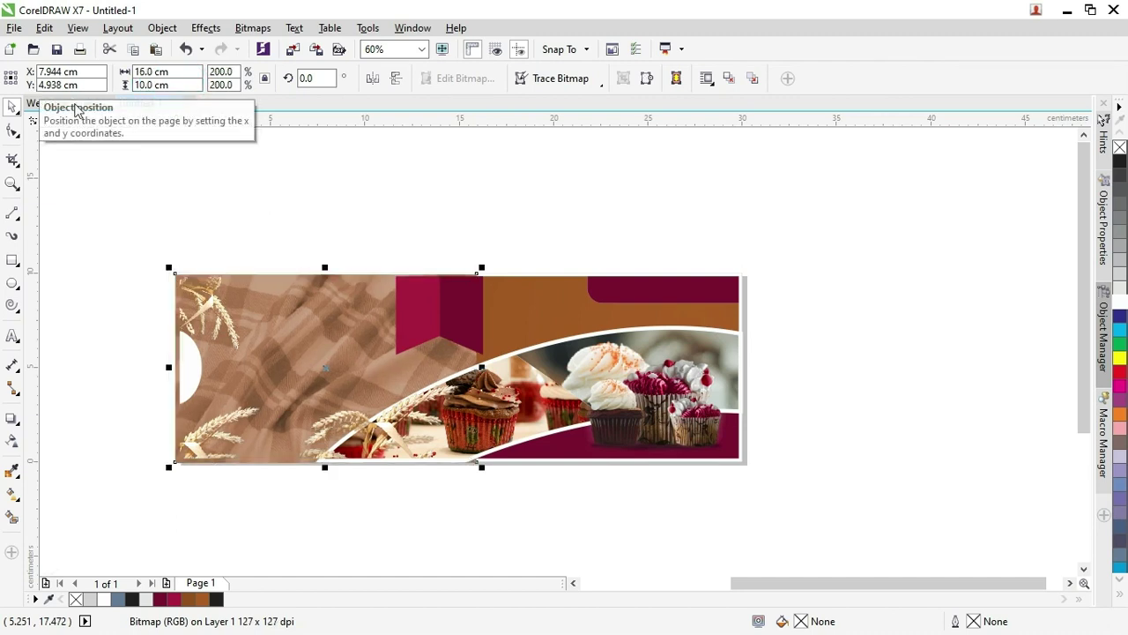
Centre the plaid texture vertically on the brown background and slightly adjust its size at the upper-right corner
shift+click(523, 308)
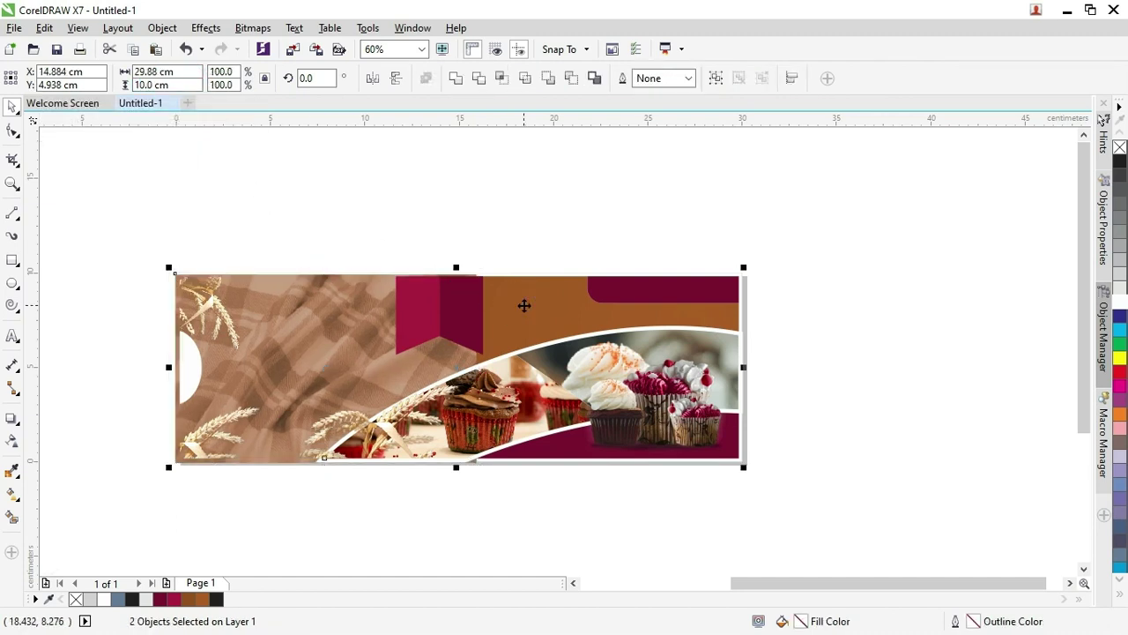
key(e)
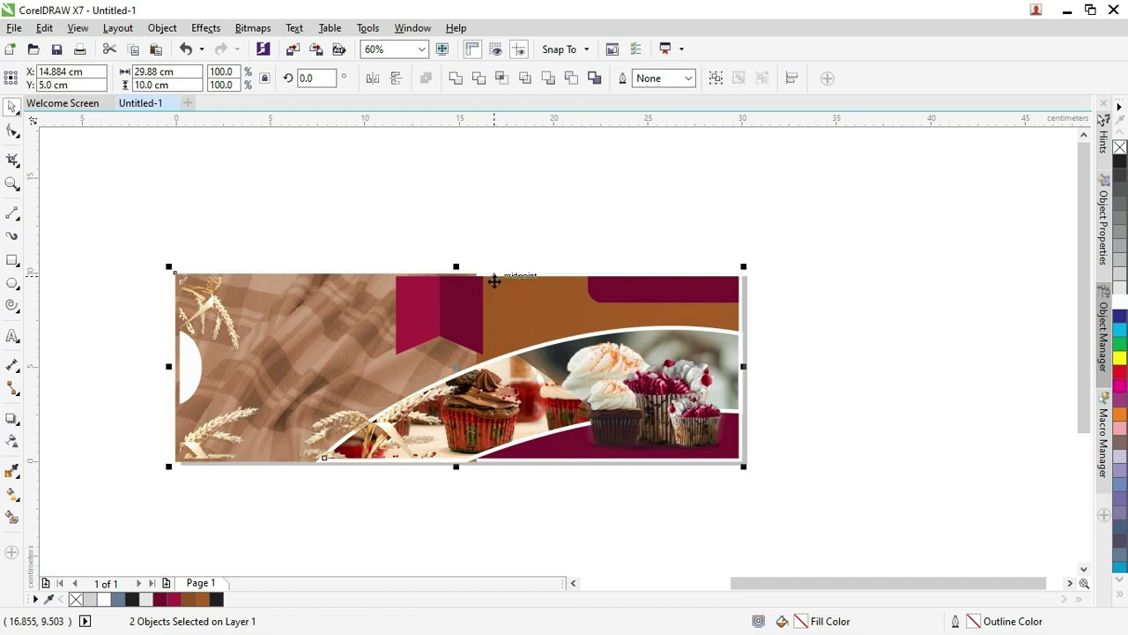
click(486, 186)
click(340, 290)
scroll(449, 293, up, 2)
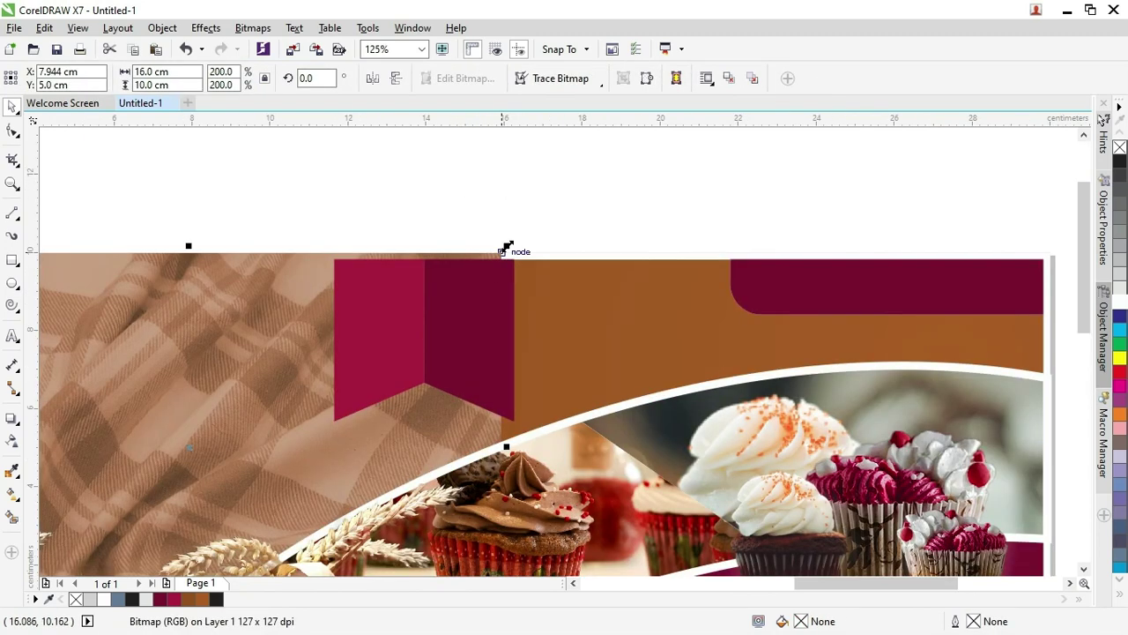
drag(507, 247, 504, 244)
click(528, 195)
scroll(528, 196, down, 2)
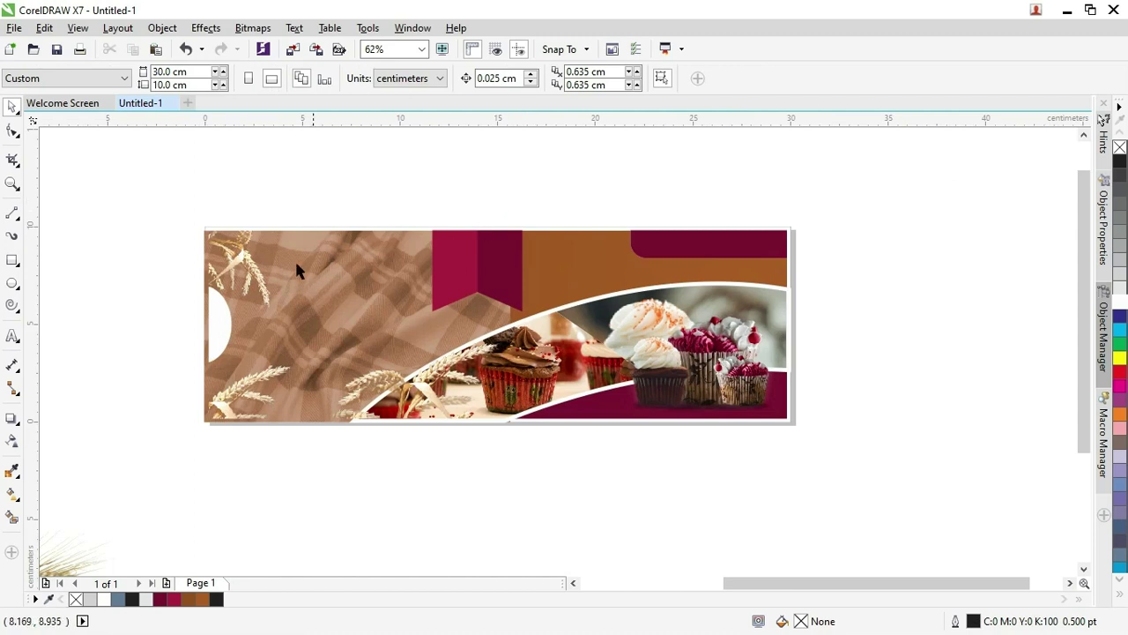
Shrink the plaid texture proportionally to about 15.4 by 9.65 cm to match the brown background's height and align it to the background's left edge
click(335, 295)
scroll(328, 283, up, 2)
drag(327, 282, 369, 269)
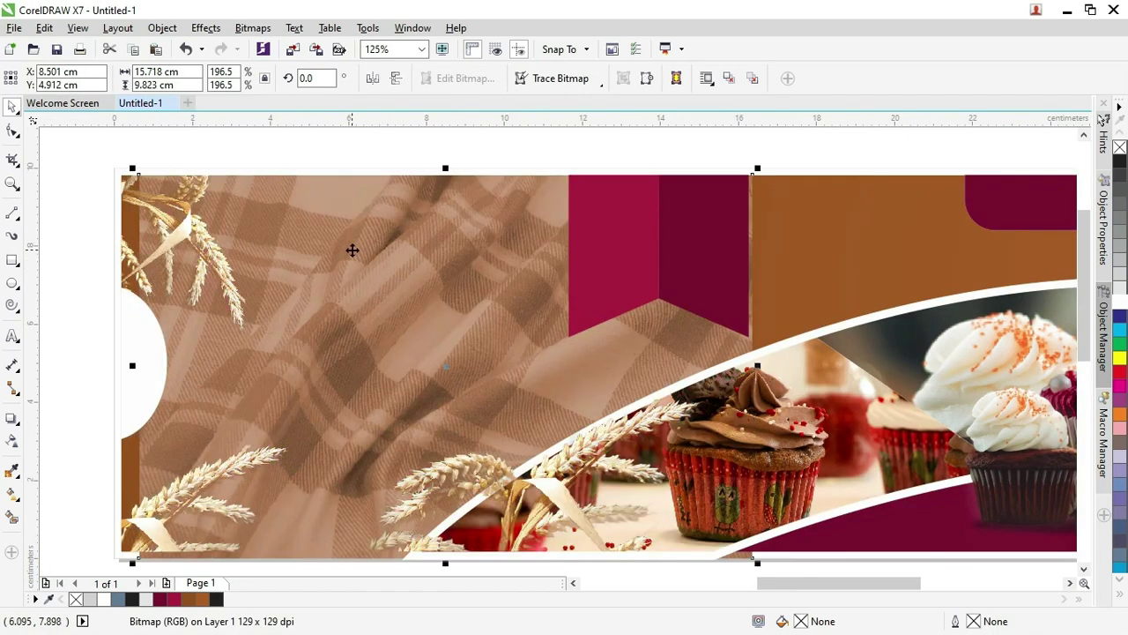
drag(758, 561, 747, 556)
shift+click(798, 253)
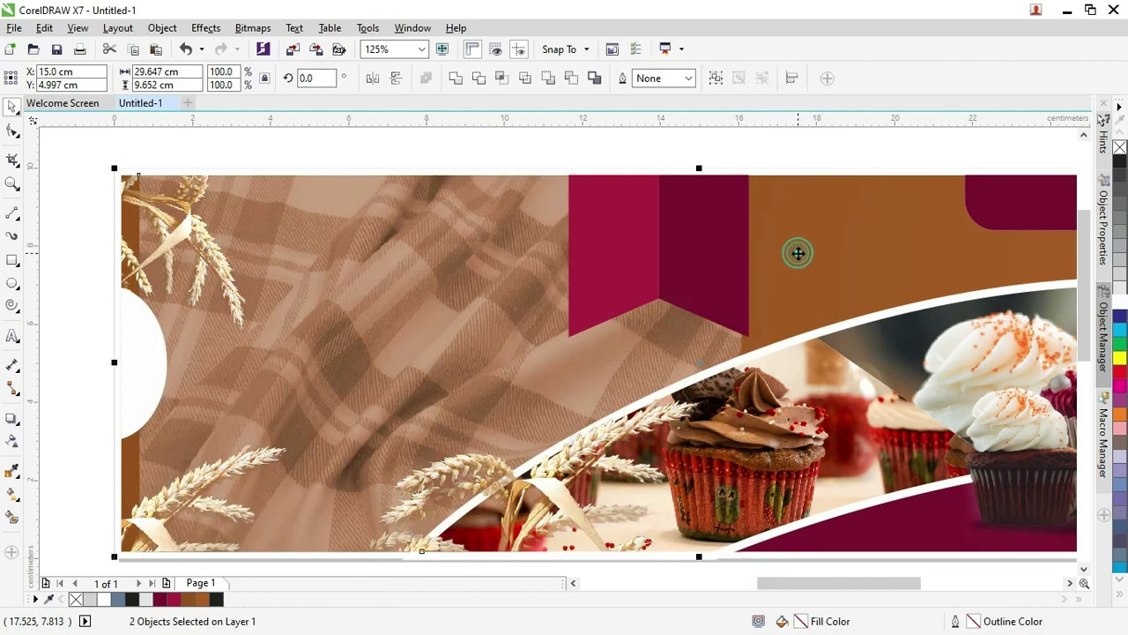
key(l)
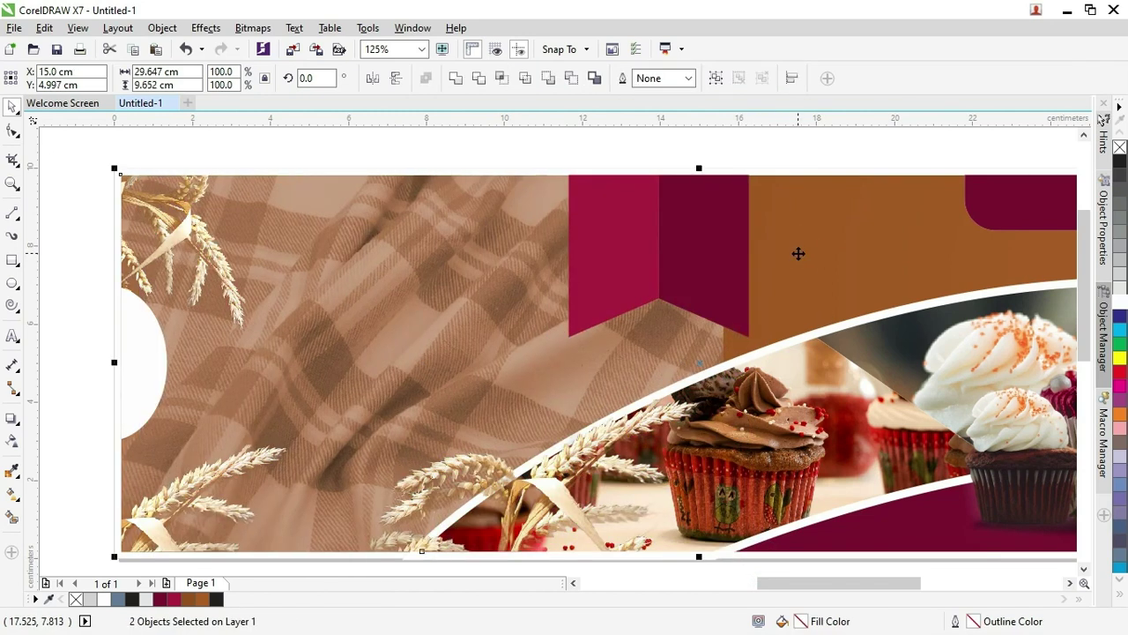
Apply a linear fountain transparency to the plaid texture, fading it diagonally from the upper-left corner to transparent near the white curve
click(421, 282)
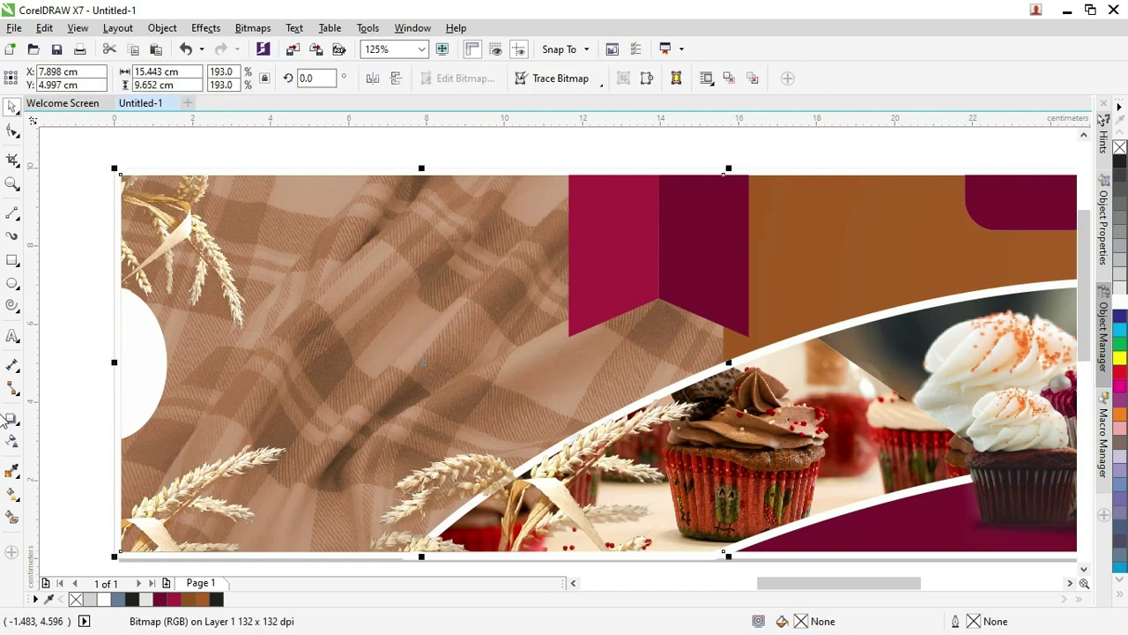
click(12, 441)
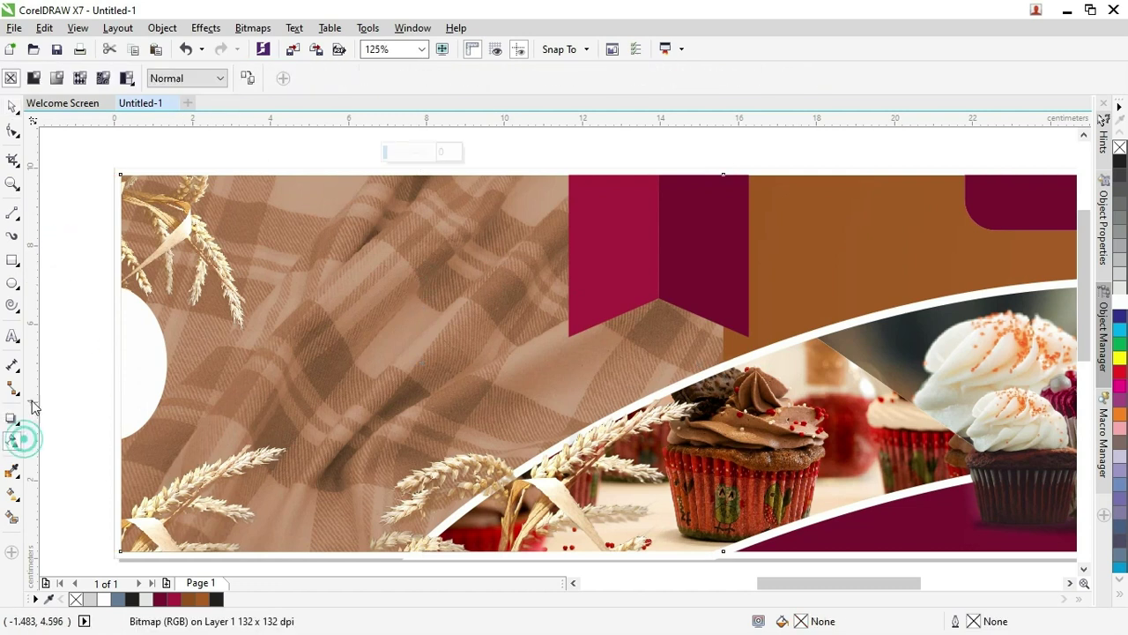
click(57, 78)
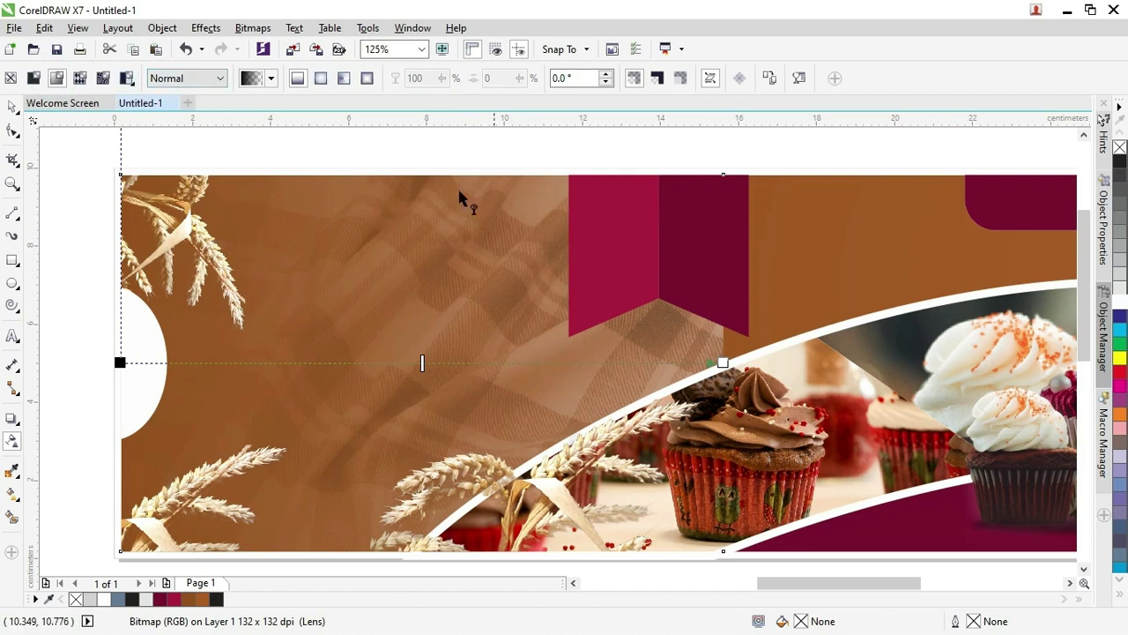
drag(622, 438, 150, 196)
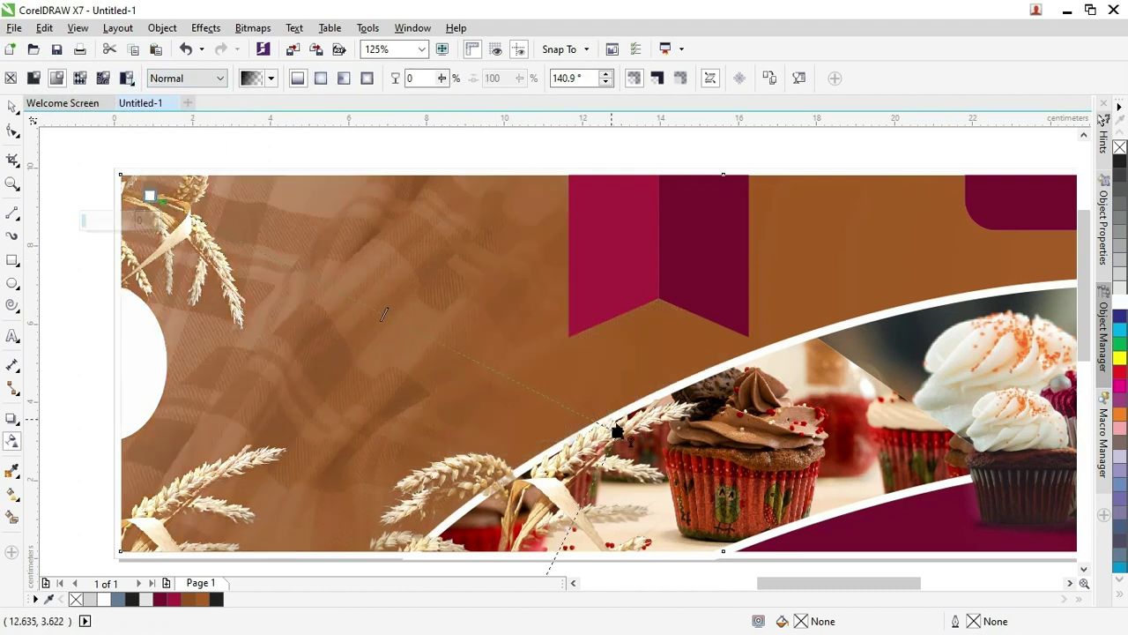
drag(617, 432, 585, 426)
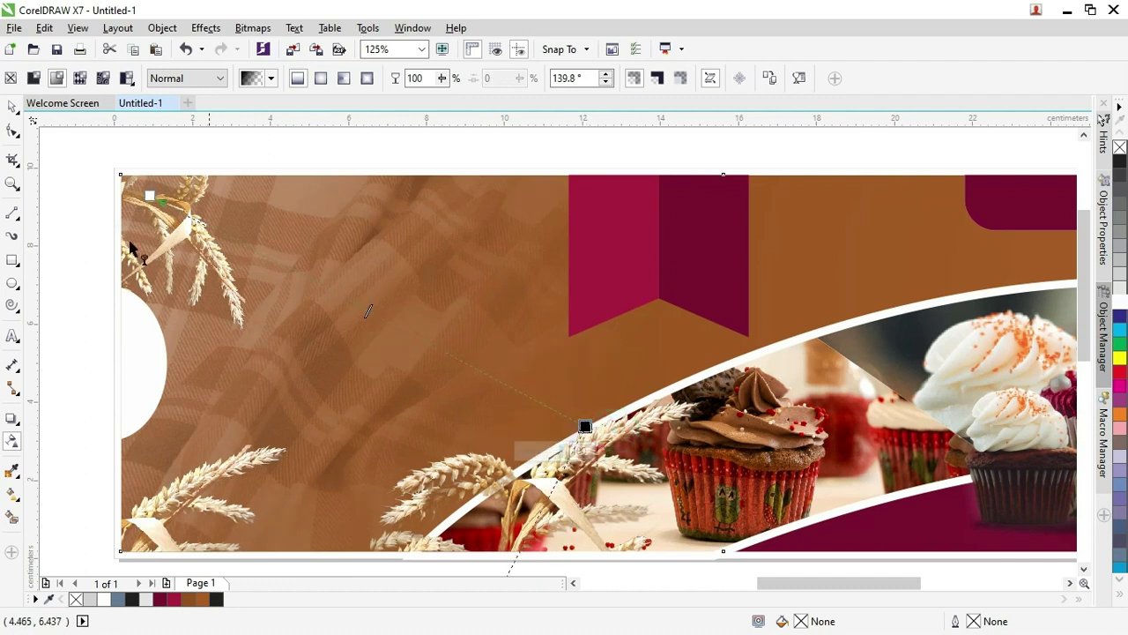
Move the paragraph text block from the far side of the workspace to just right of the banner
click(14, 106)
scroll(448, 315, down, 5)
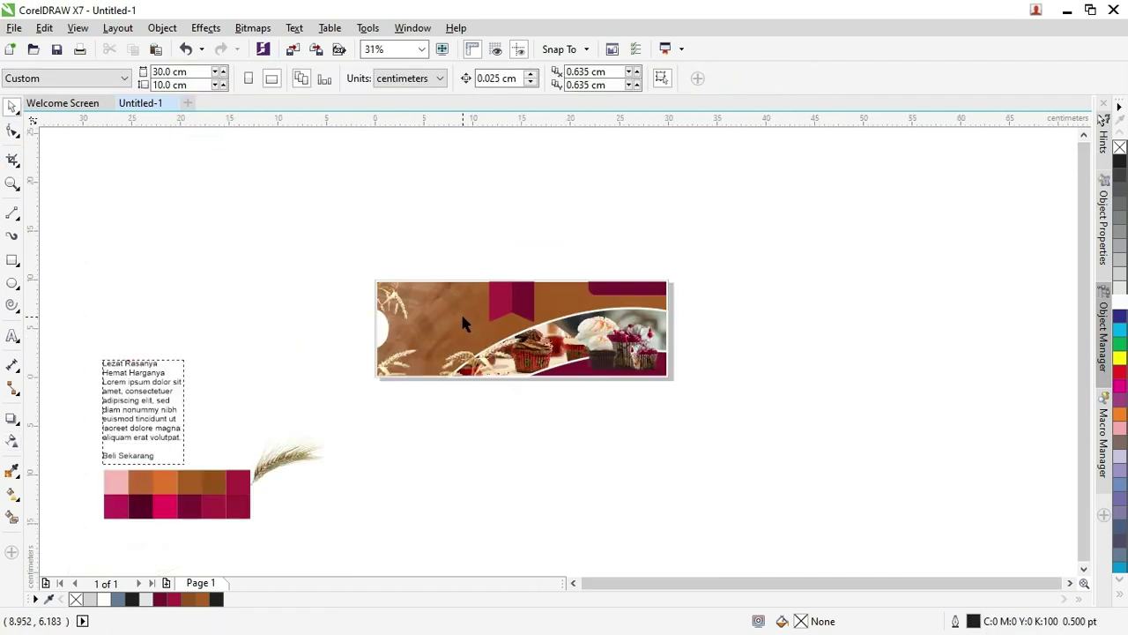
click(159, 395)
drag(146, 393, 749, 318)
scroll(749, 317, up, 5)
scroll(536, 274, down, 5)
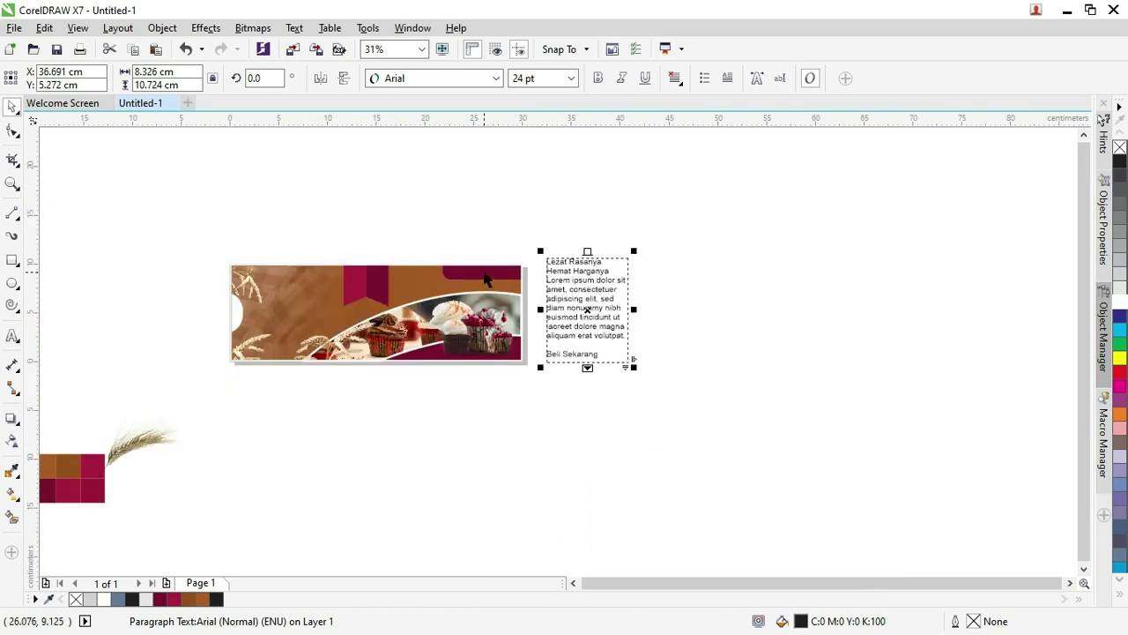
click(478, 265)
scroll(477, 276, up, 5)
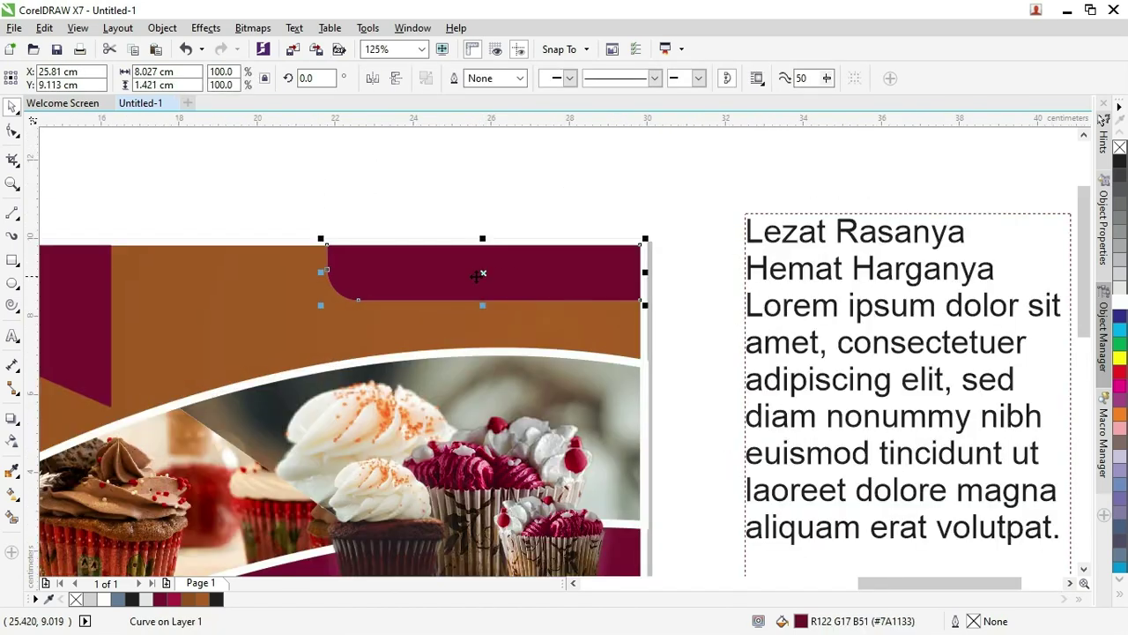
click(12, 106)
click(224, 159)
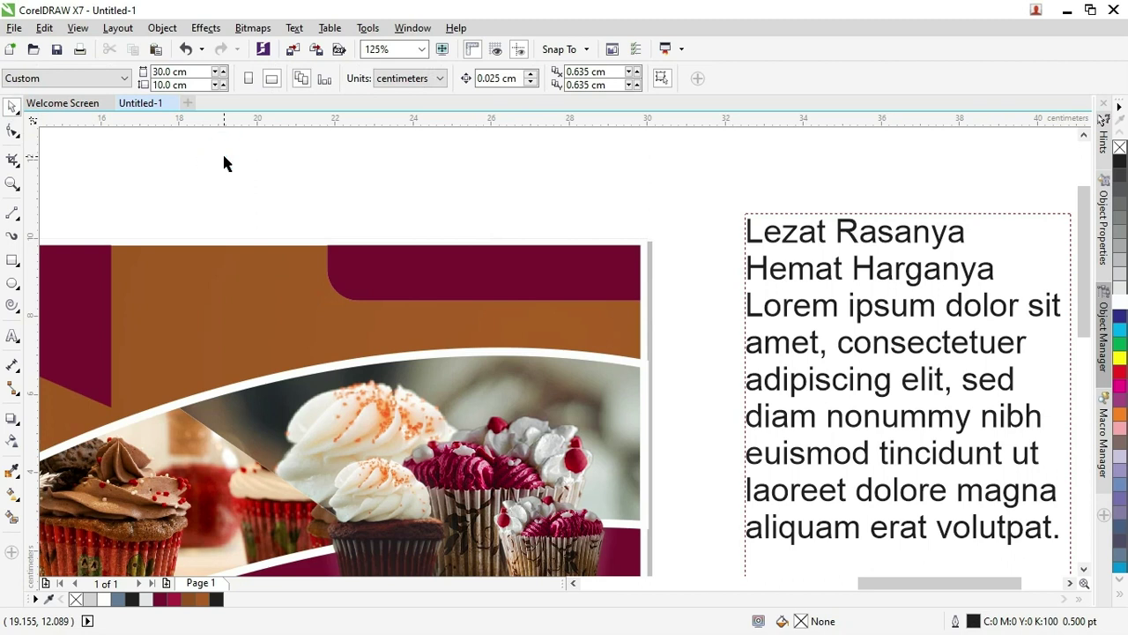
scroll(585, 252, down, 6)
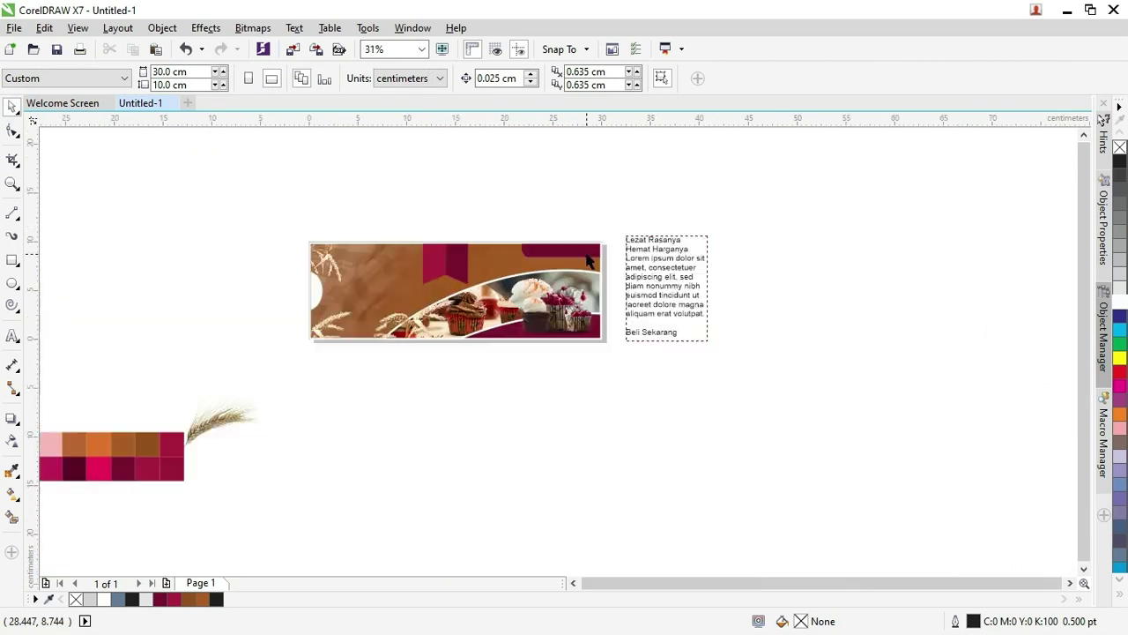
Extend the paragraph text frame downward to a height of about 16.5 cm so it shows all its text
click(690, 331)
scroll(654, 251, up, 3)
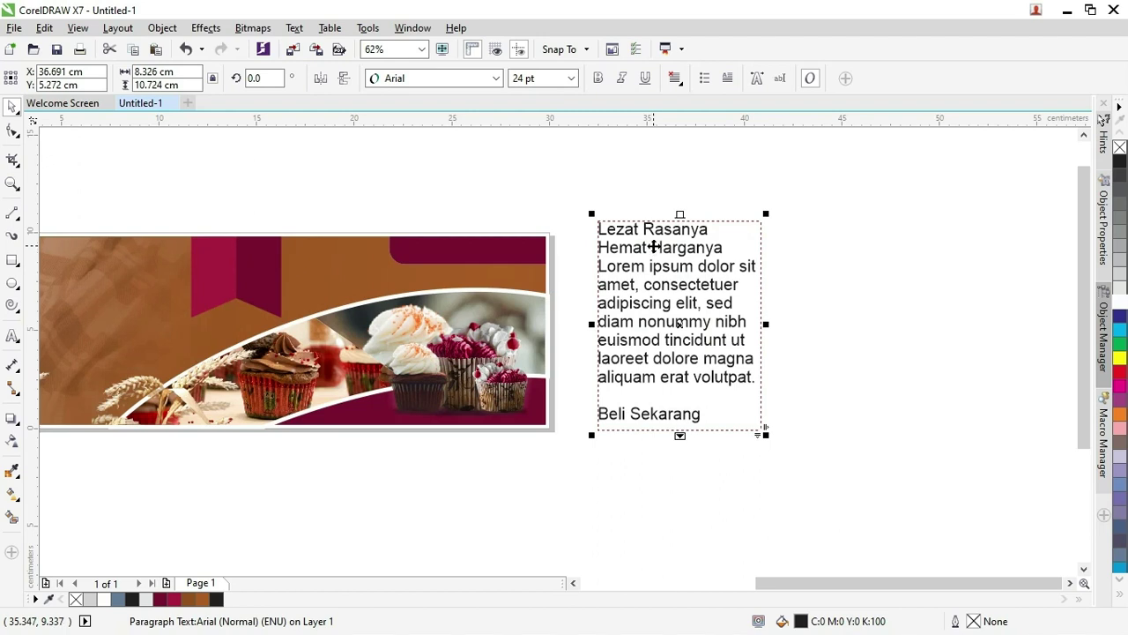
drag(680, 436, 680, 548)
Copy the word "cakestore" from the web address in the text block and paste it as artistic text over the ribbon
double_click(645, 469)
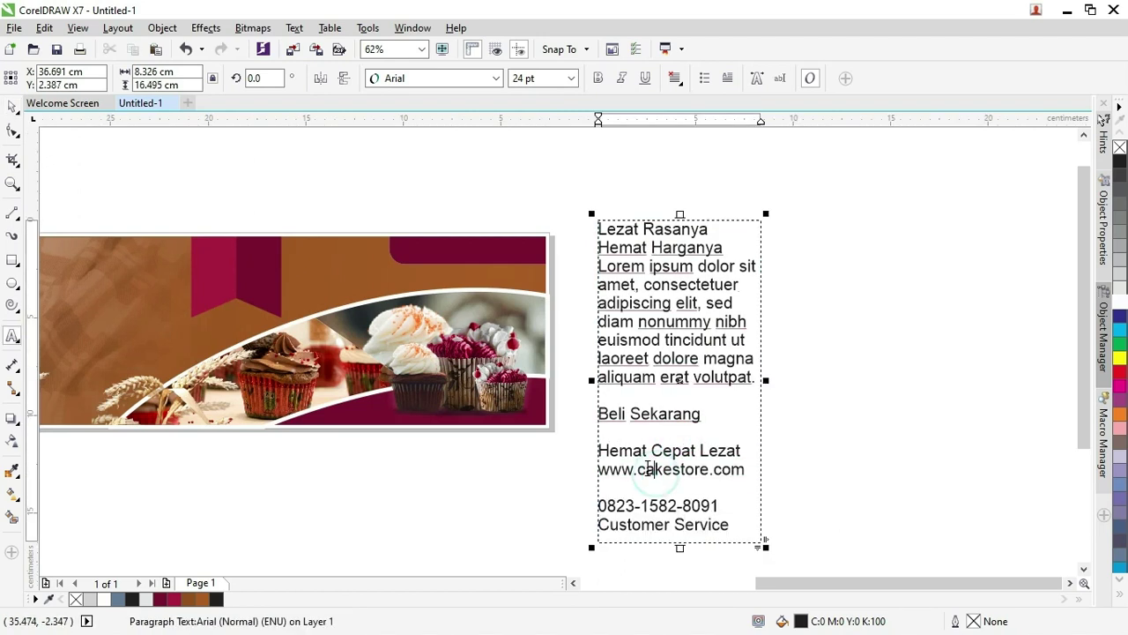
drag(637, 469, 712, 469)
key(ctrl+c)
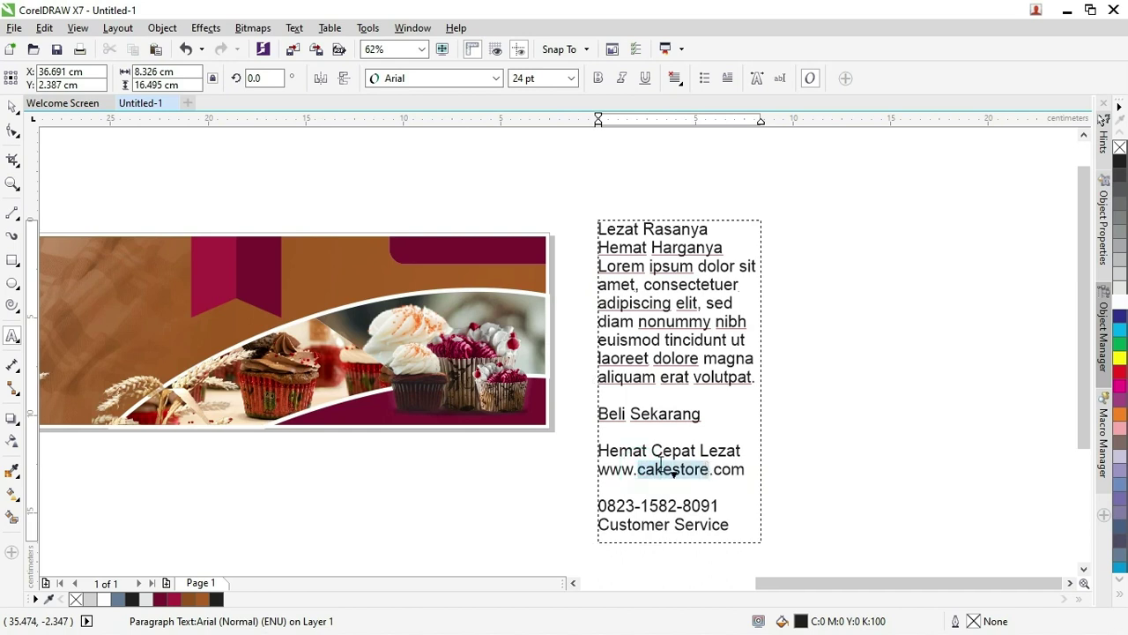
click(13, 107)
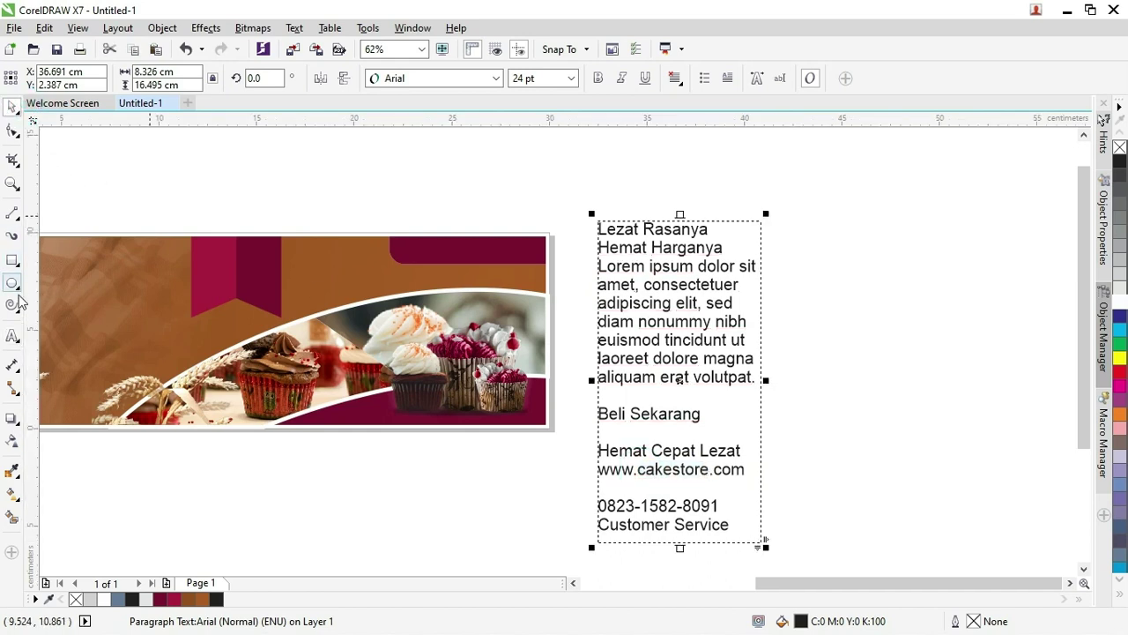
click(12, 336)
click(169, 270)
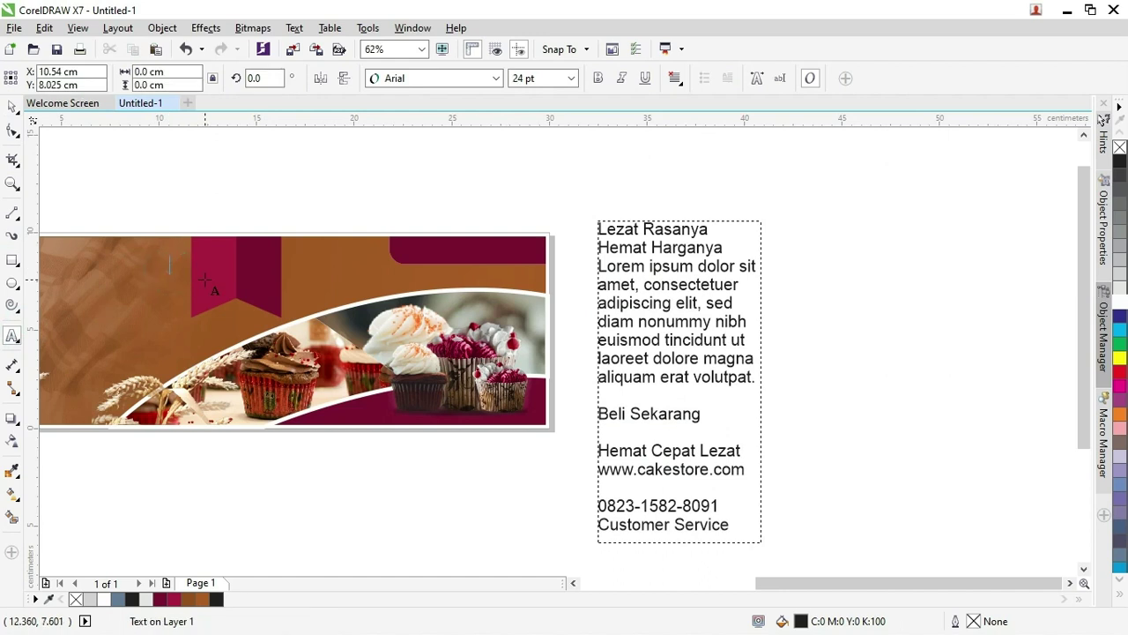
key(ctrl+v)
key(Escape)
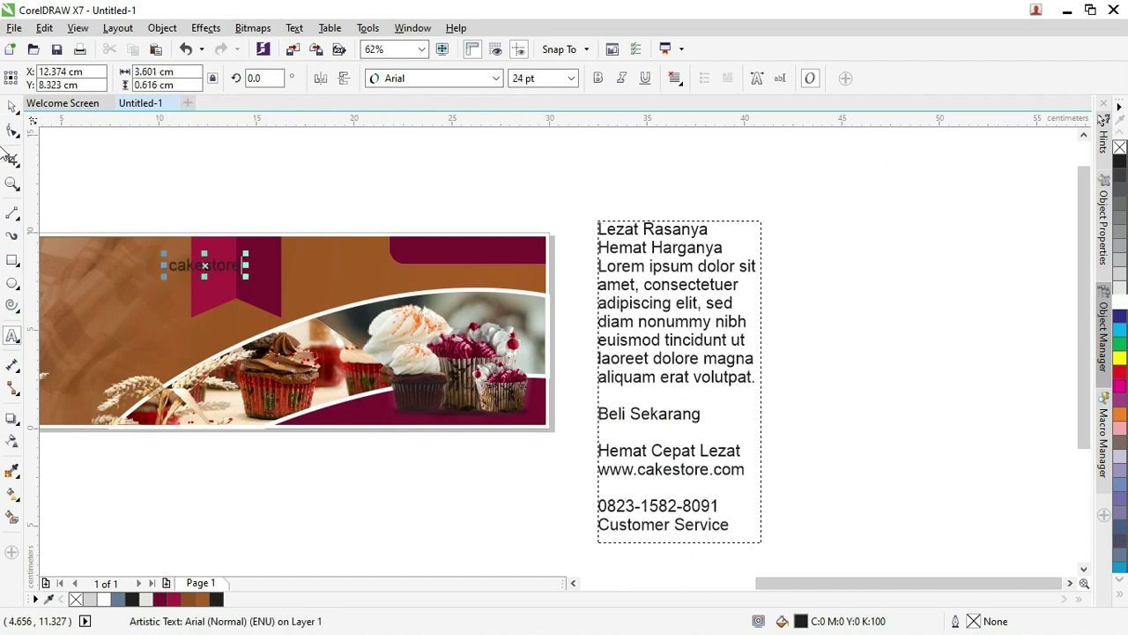
Edit the artistic text over the ribbon to read "Cake Store"
double_click(183, 263)
text(CakeStore)
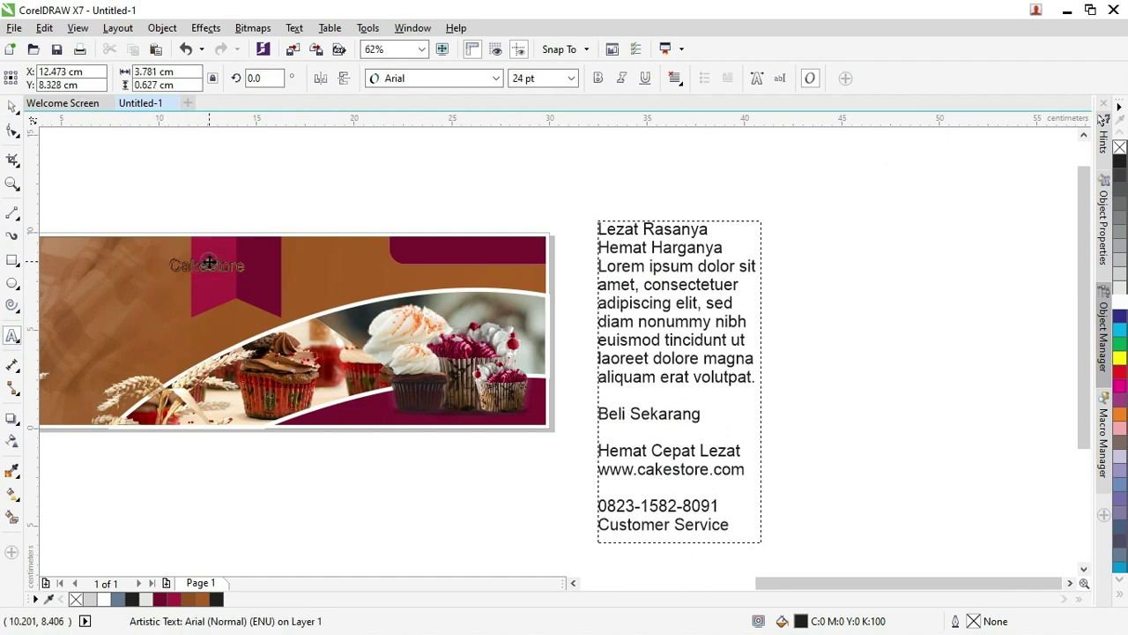
double_click(209, 262)
key(Delete)
key(ctrl+z)
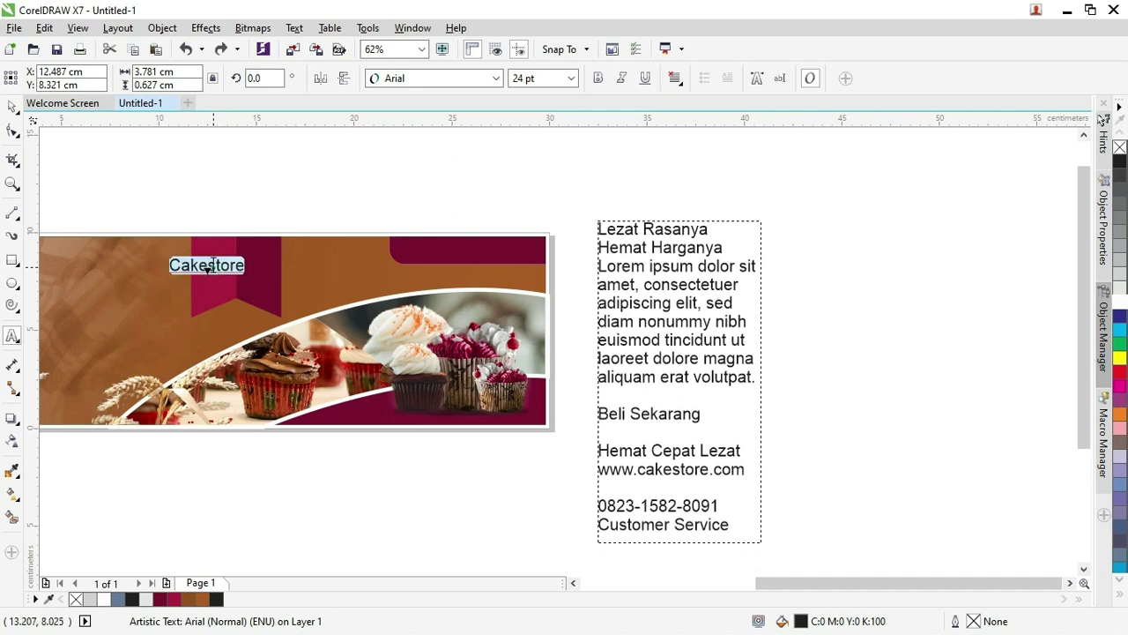
click(213, 266)
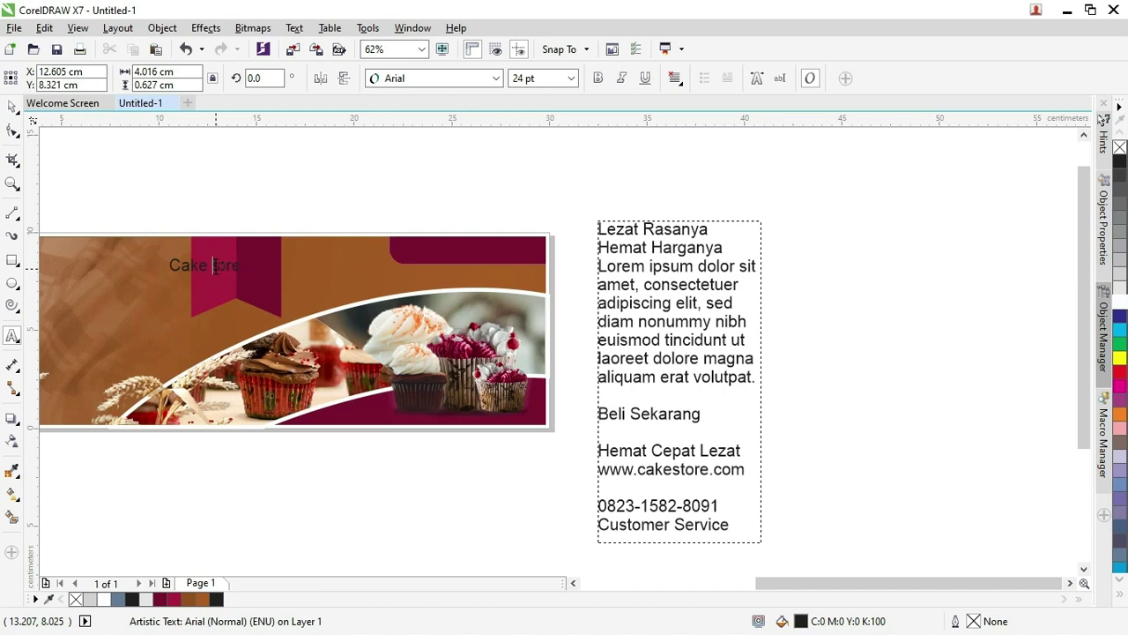
click(11, 107)
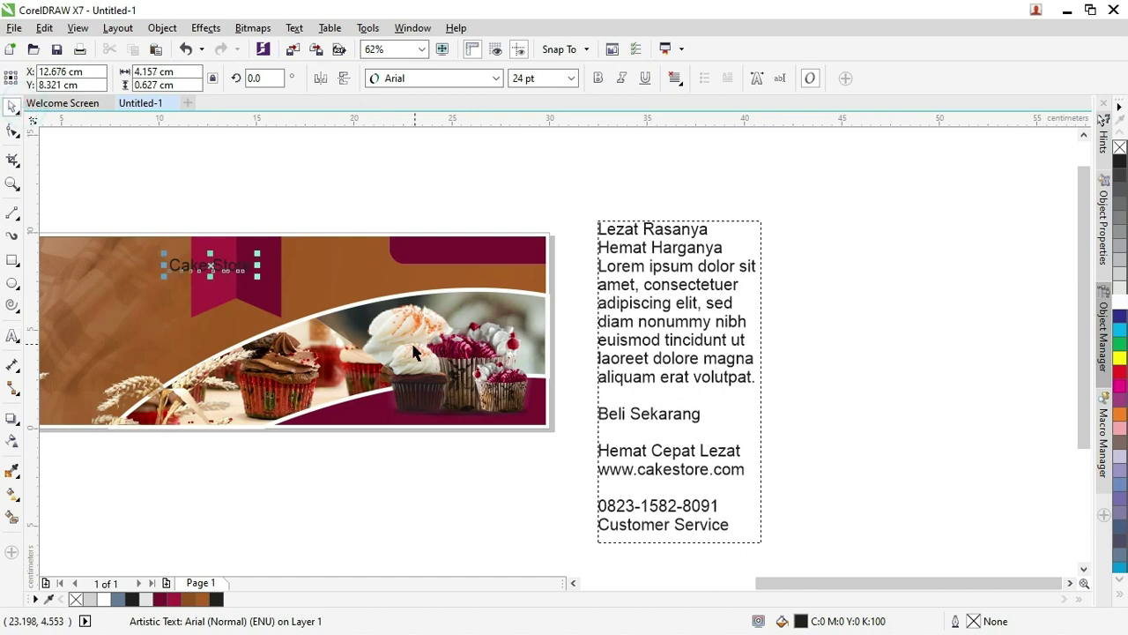
Enlarge the "Cake Store" text proportionally to about 6.9 by 1.0 cm
drag(257, 277, 295, 274)
click(295, 273)
click(282, 188)
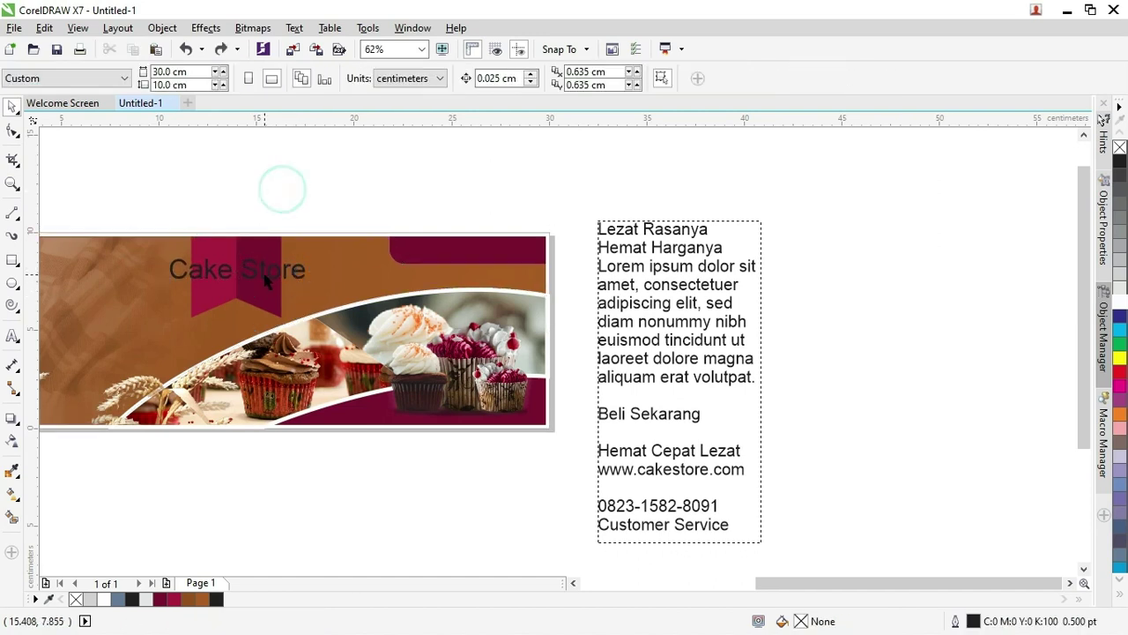
Try to set the "Cake Store" text's font to Yesteryear with the Shape tool active
click(263, 276)
key(F10)
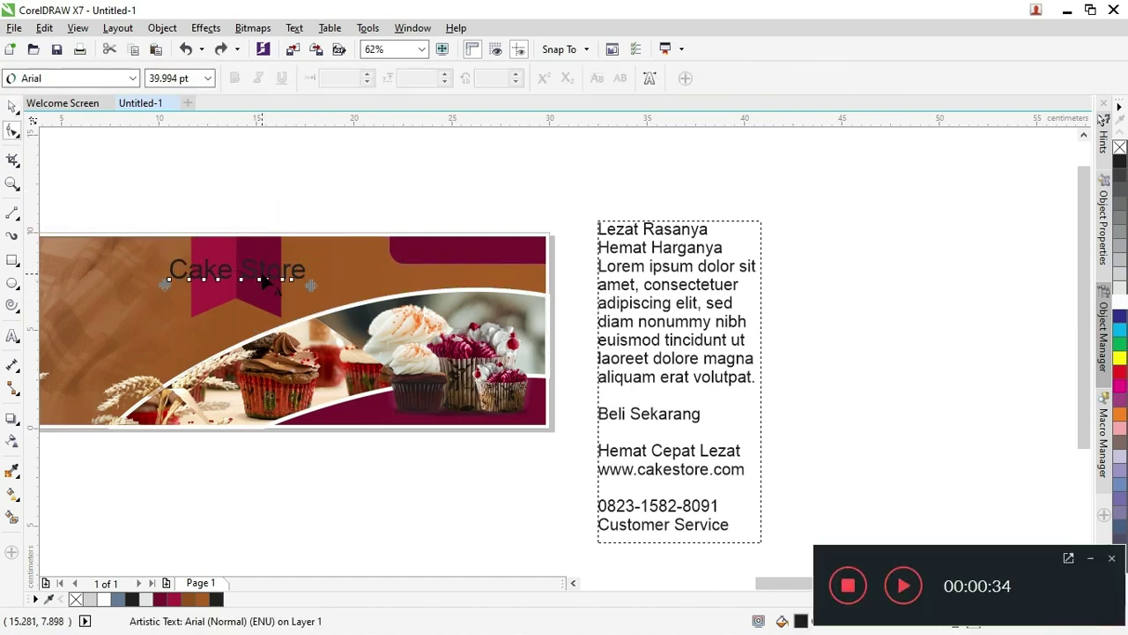
drag(264, 278, 150, 171)
click(86, 81)
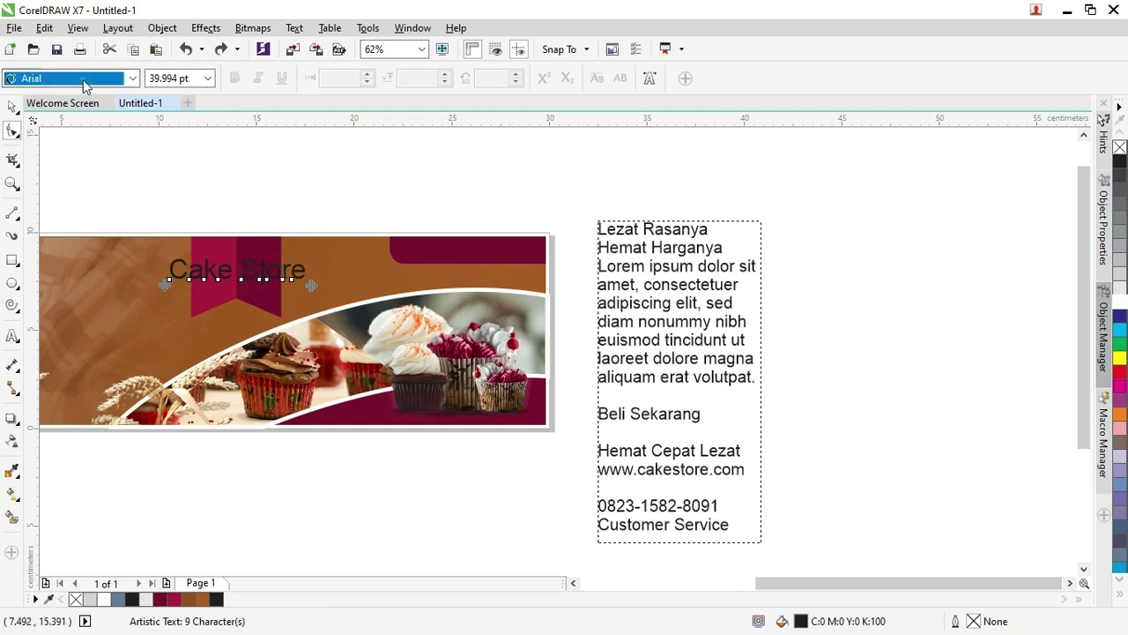
text(Y)
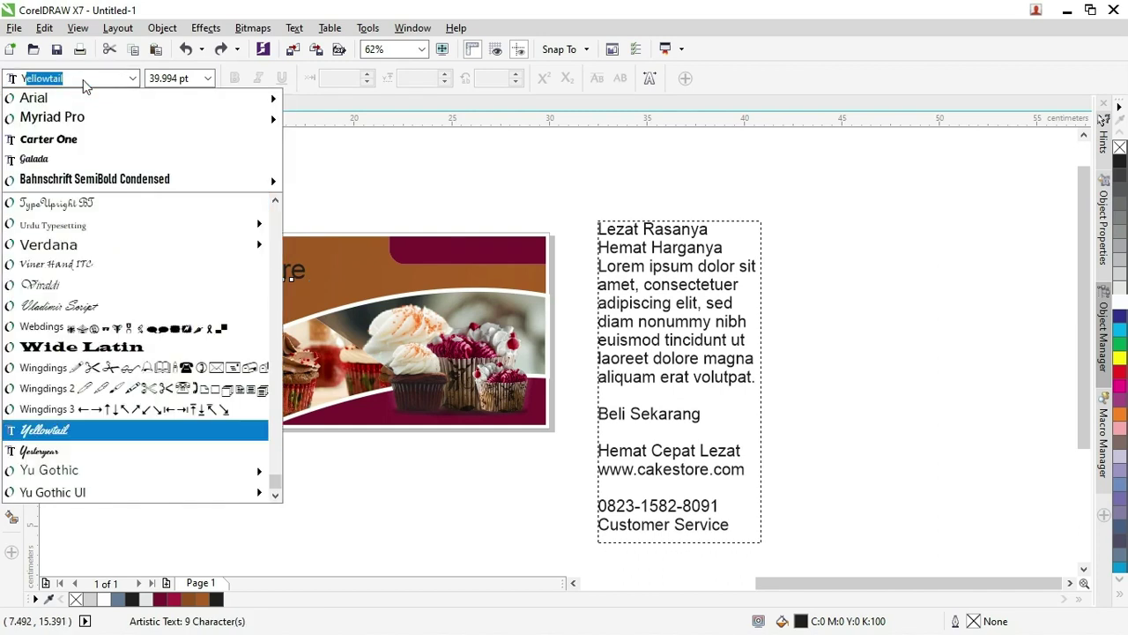
text(esteryear)
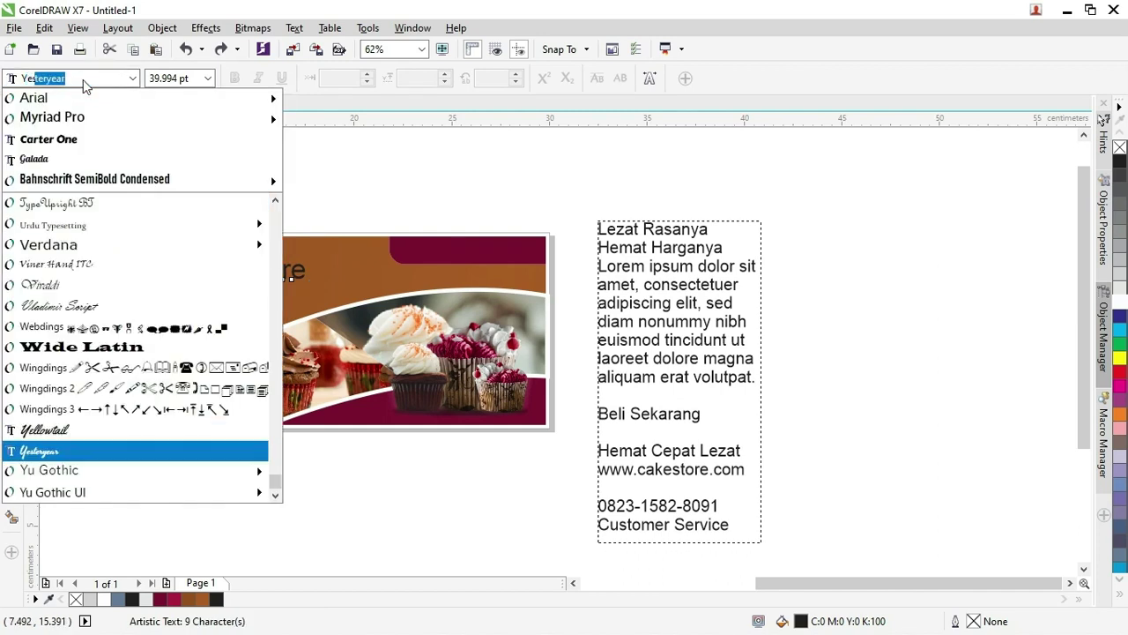
key(Escape)
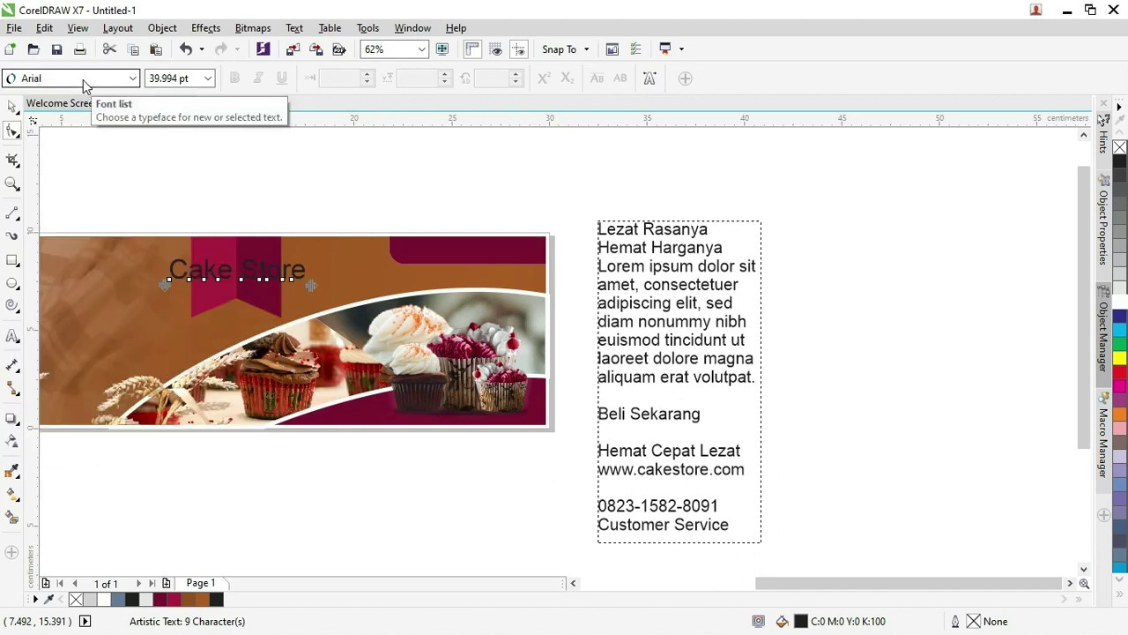
click(11, 108)
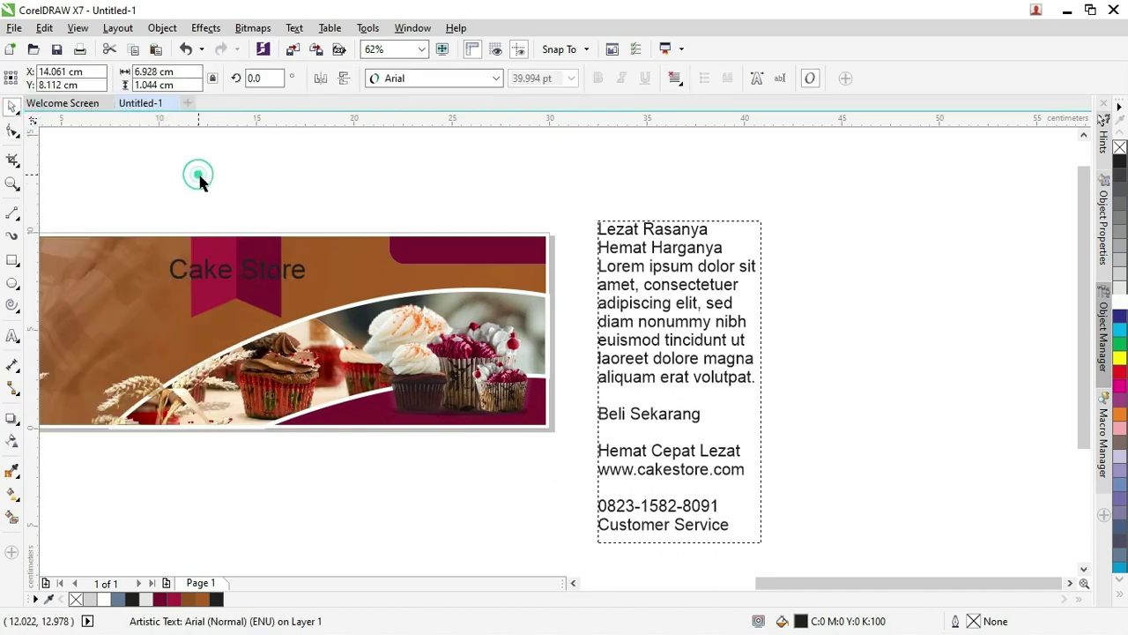
click(197, 174)
Select all the characters of the "Cake Store" text and set their font to Yesteryear
click(264, 269)
double_click(267, 272)
key(ctrl+a)
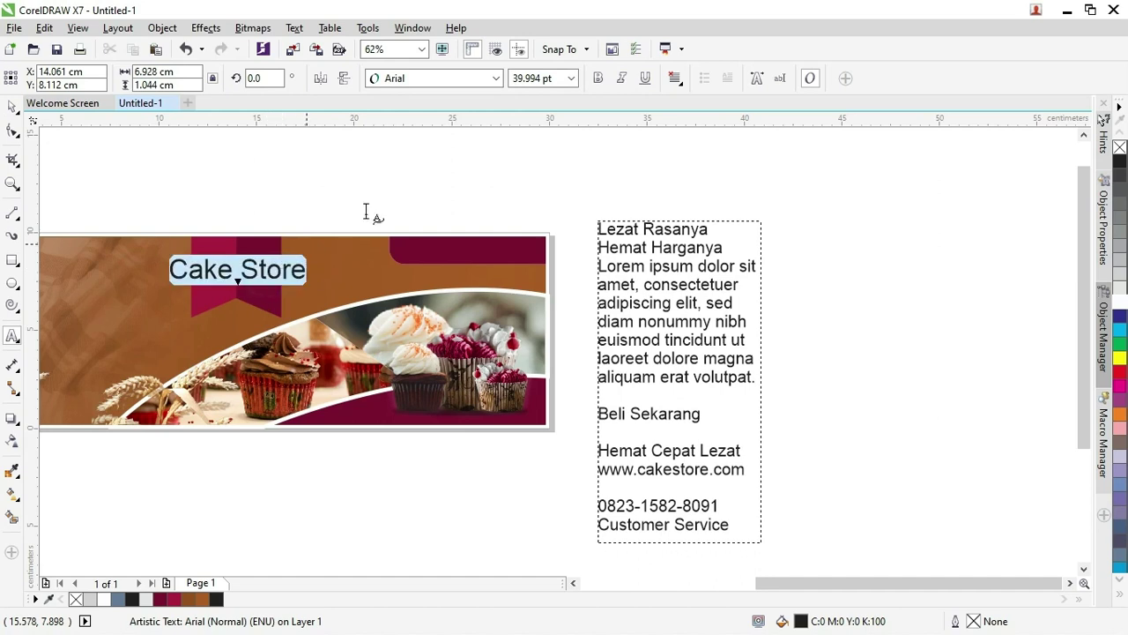
click(498, 79)
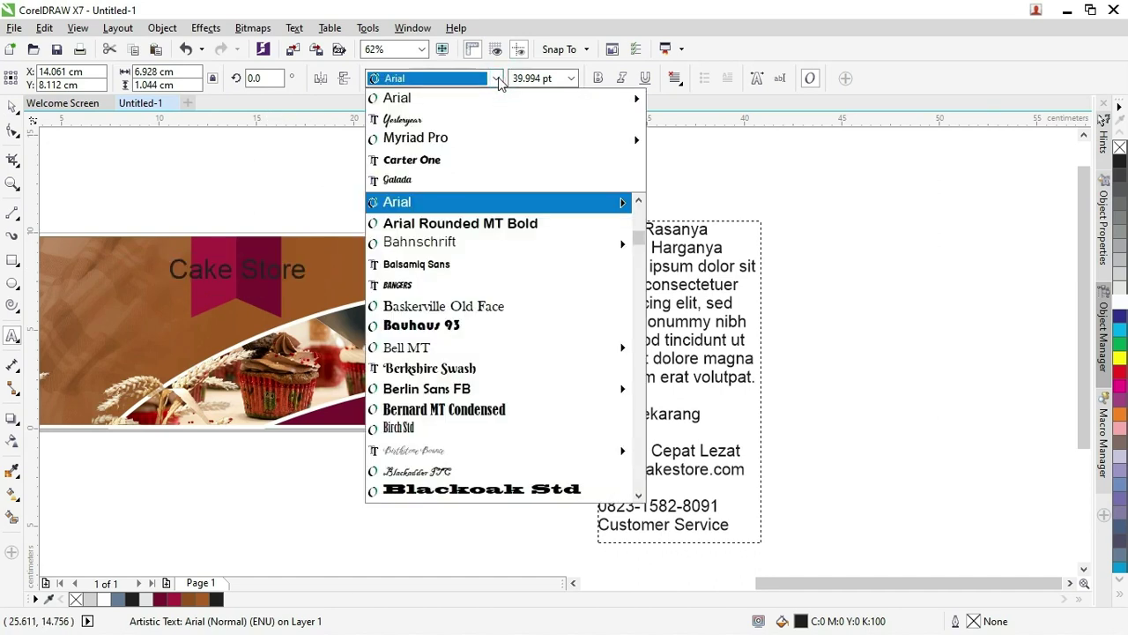
click(443, 120)
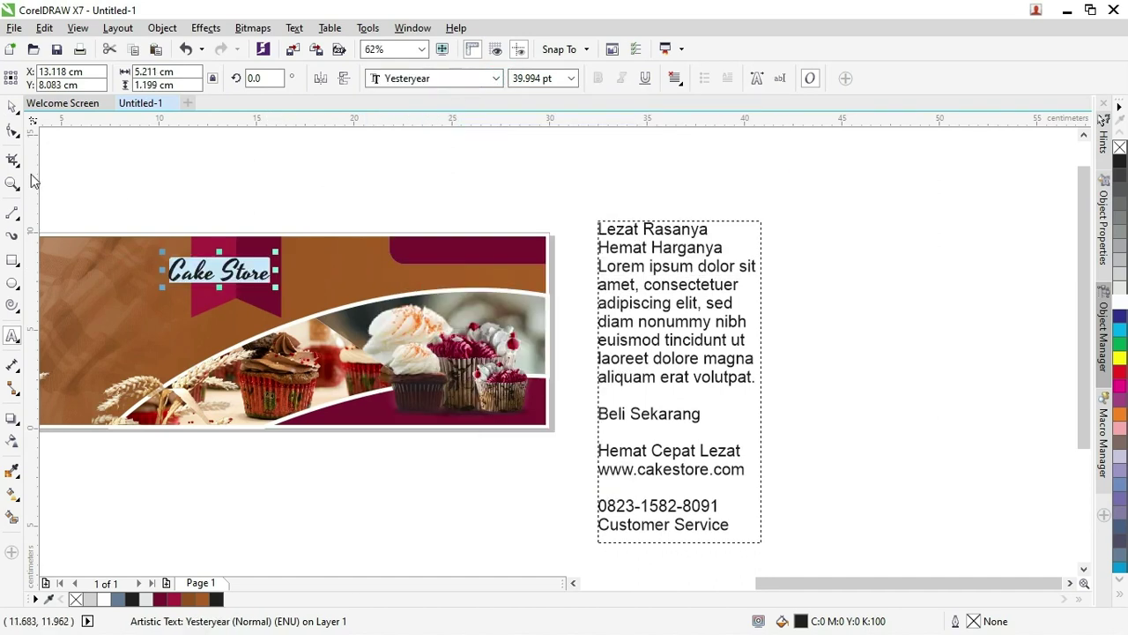
Enlarge the "Cake Store" text proportionally to about 7.1 by 1.6 cm and shift it slightly up and to the right over the ribbon
click(13, 106)
drag(276, 252, 310, 247)
scroll(265, 275, up, 2)
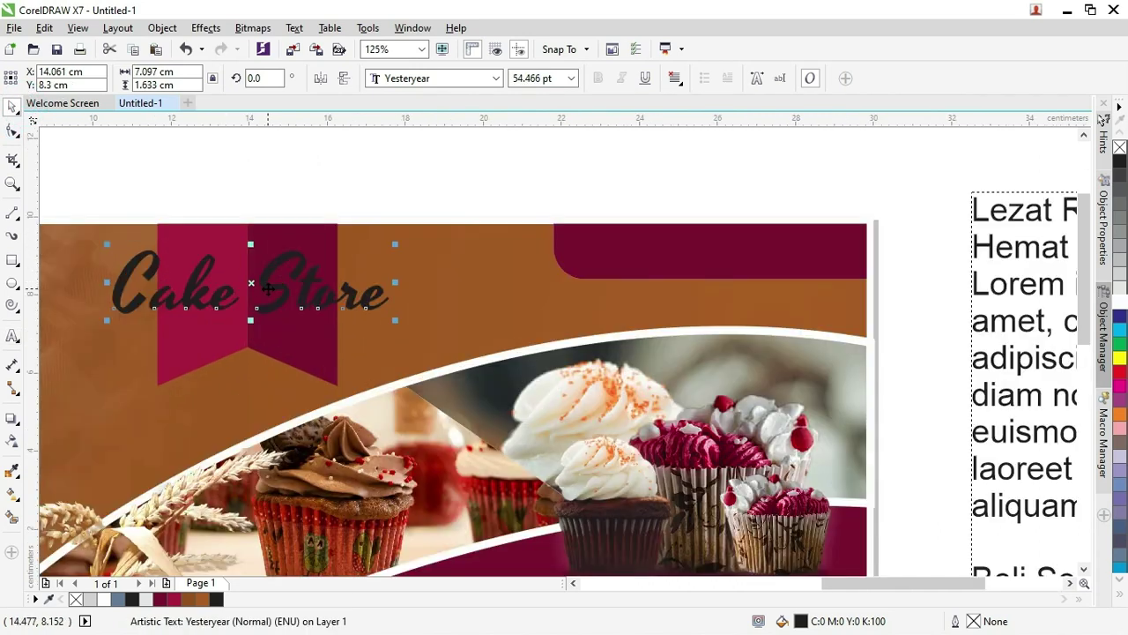
click(276, 282)
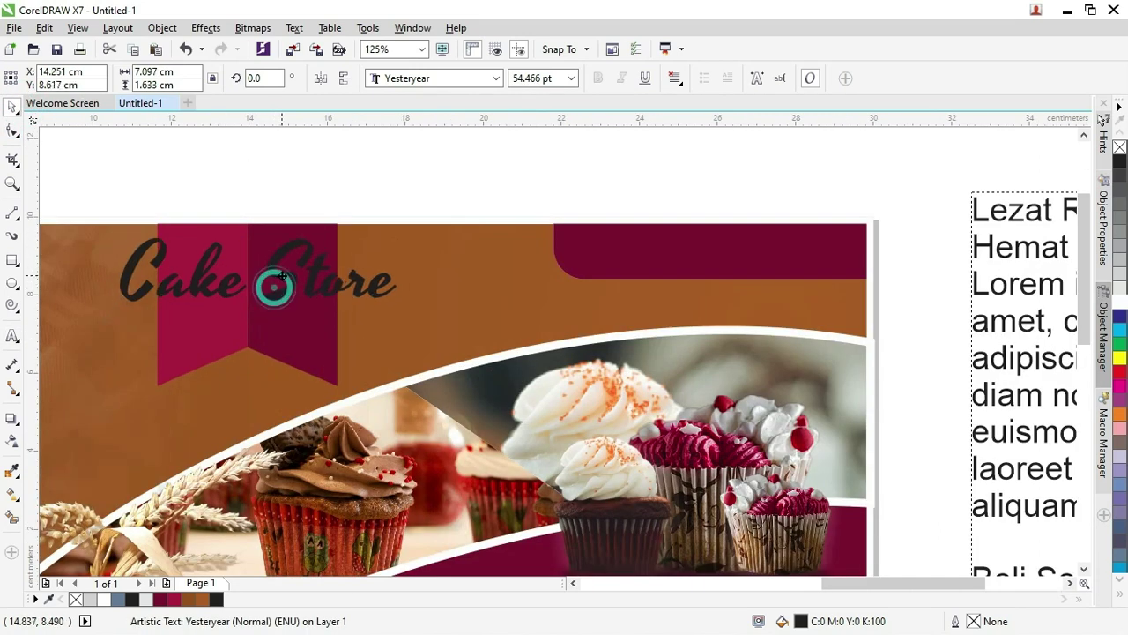
Fill the "Cake Store" text with white and deselect it
click(1120, 301)
click(503, 197)
scroll(496, 226, down, 2)
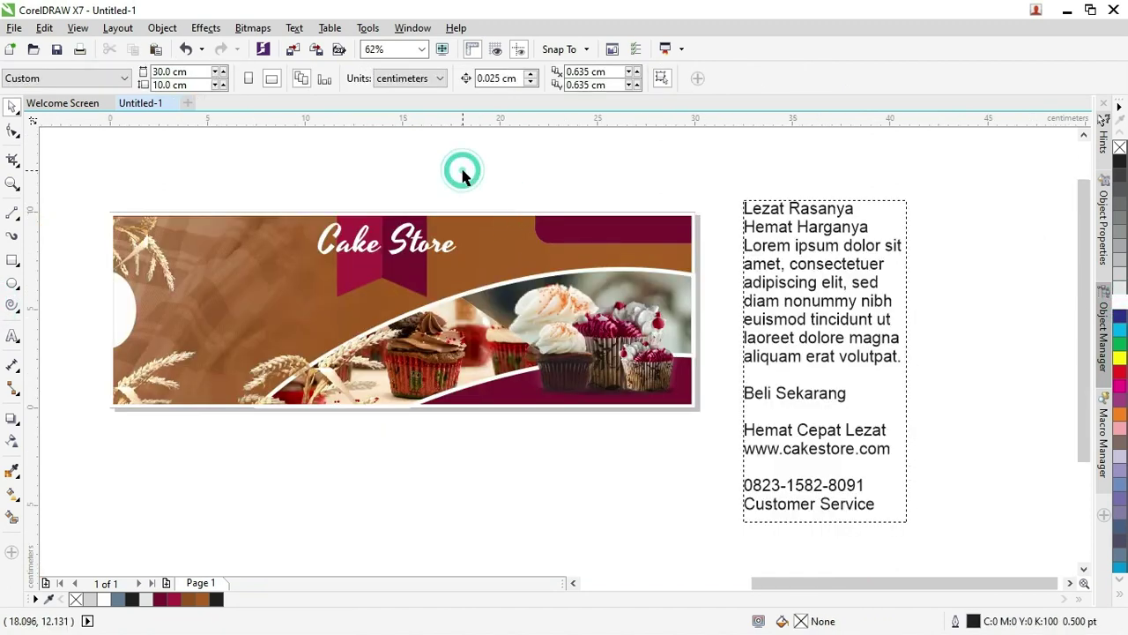
double_click(838, 436)
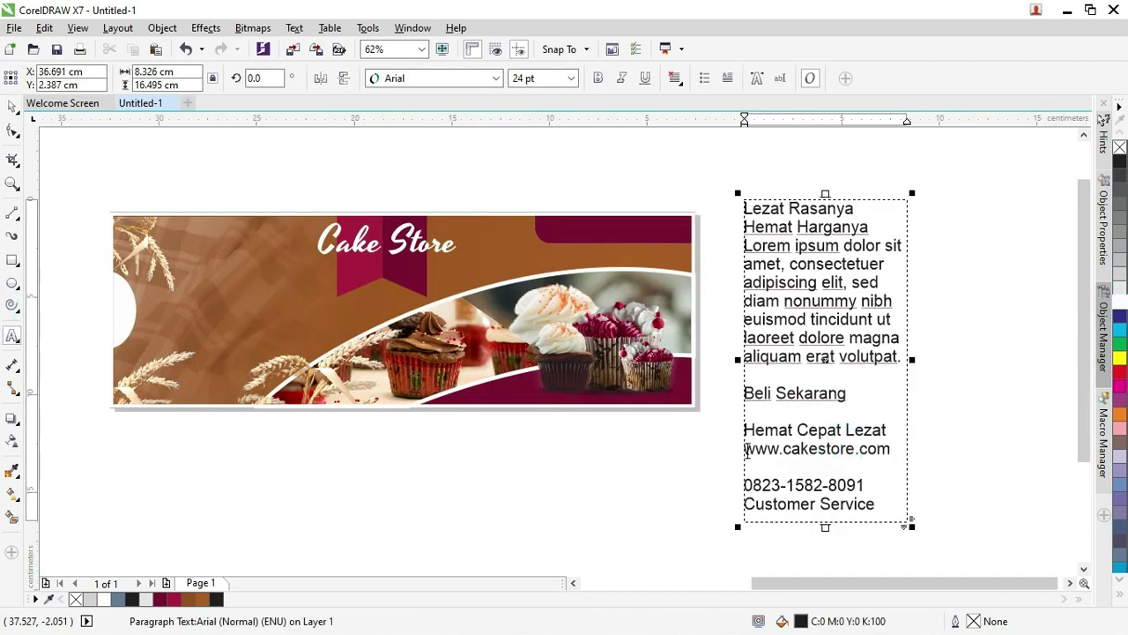
drag(745, 449, 920, 453)
key(ctrl+x)
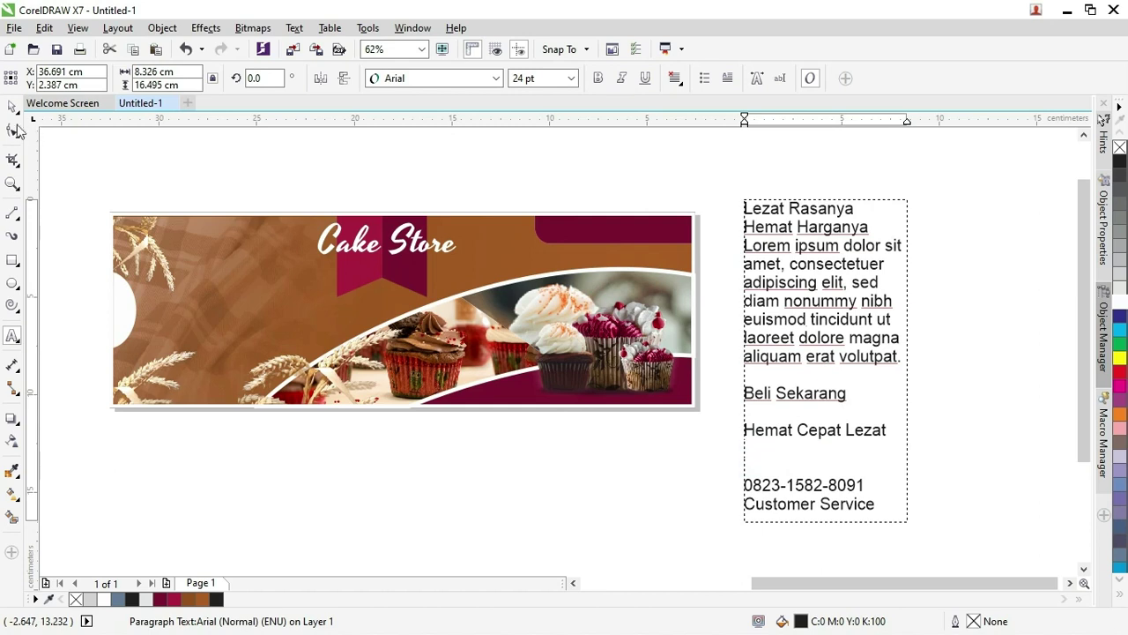
click(12, 107)
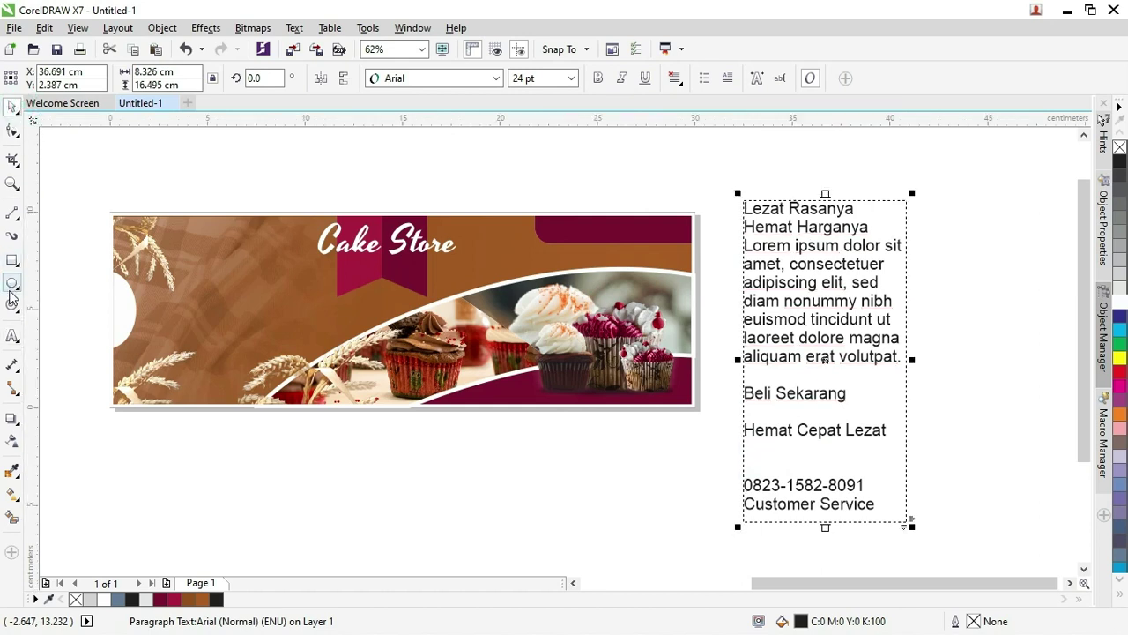
click(12, 336)
click(368, 297)
scroll(383, 308, up, 3)
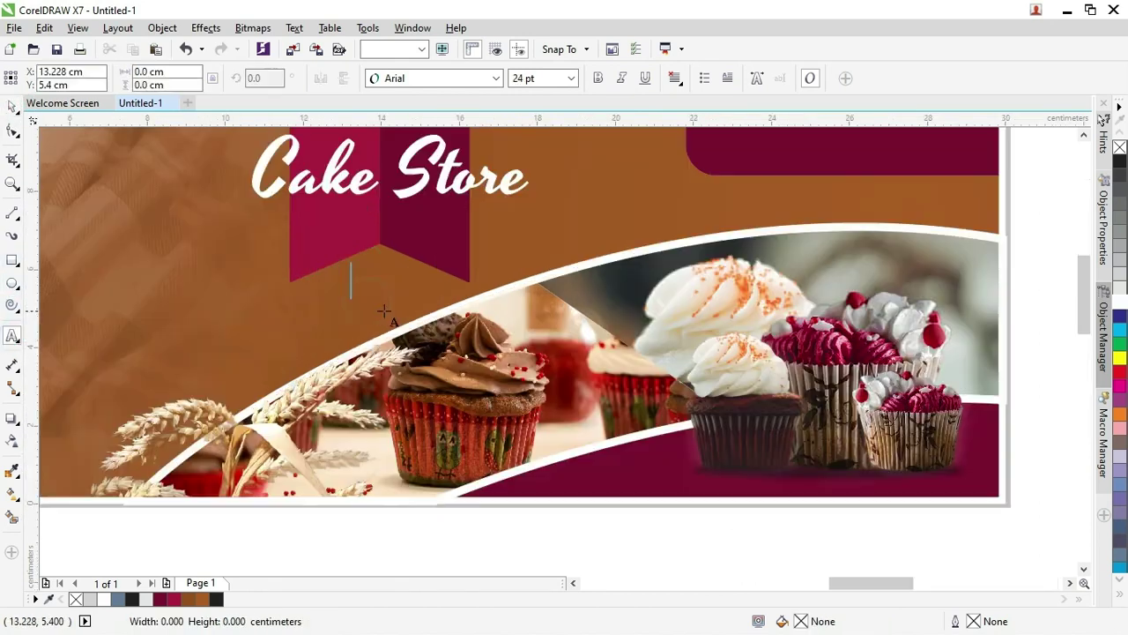
key(ctrl+v)
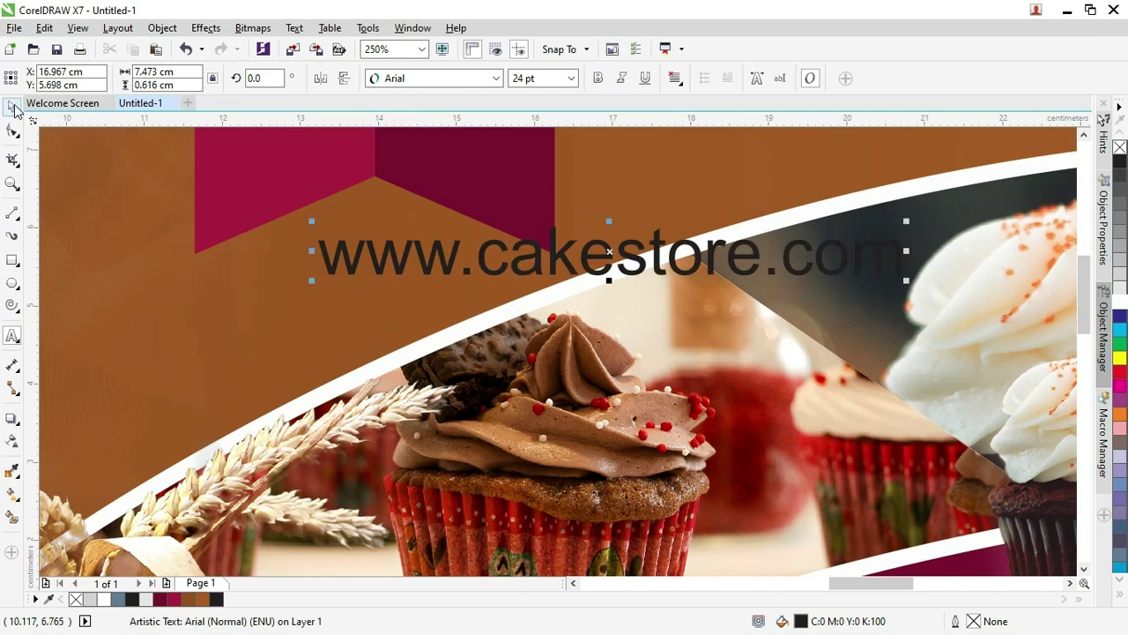
Fill the web address with white, shrink it to about 2.6 by 0.2 cm and place it centred below the ribbon
click(14, 107)
click(1119, 298)
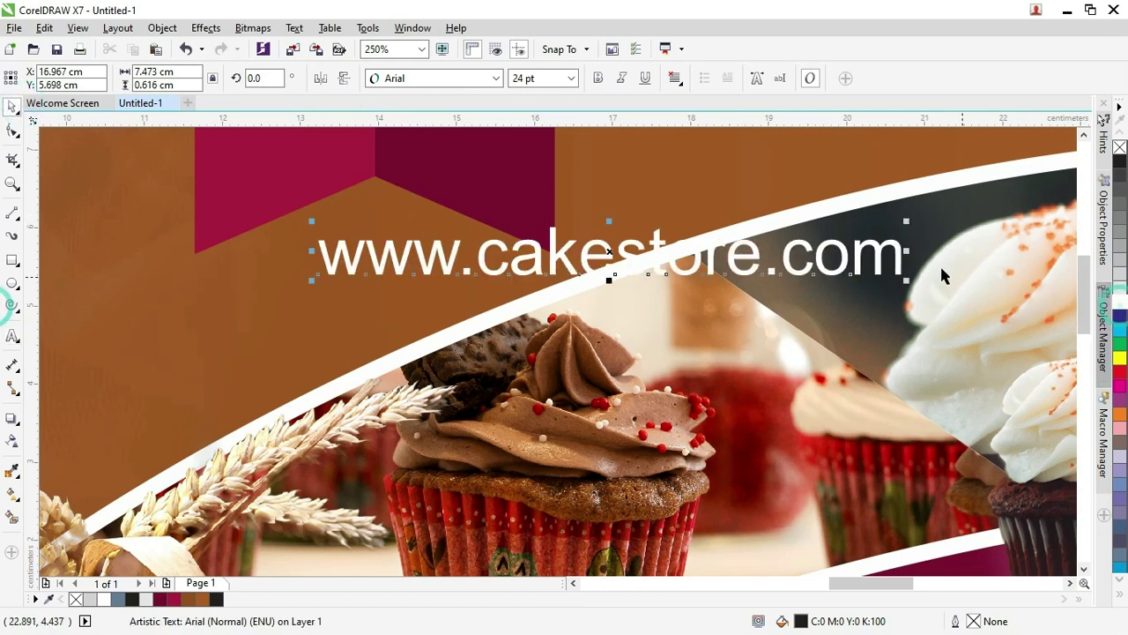
drag(906, 221, 458, 258)
scroll(382, 234, down, 5)
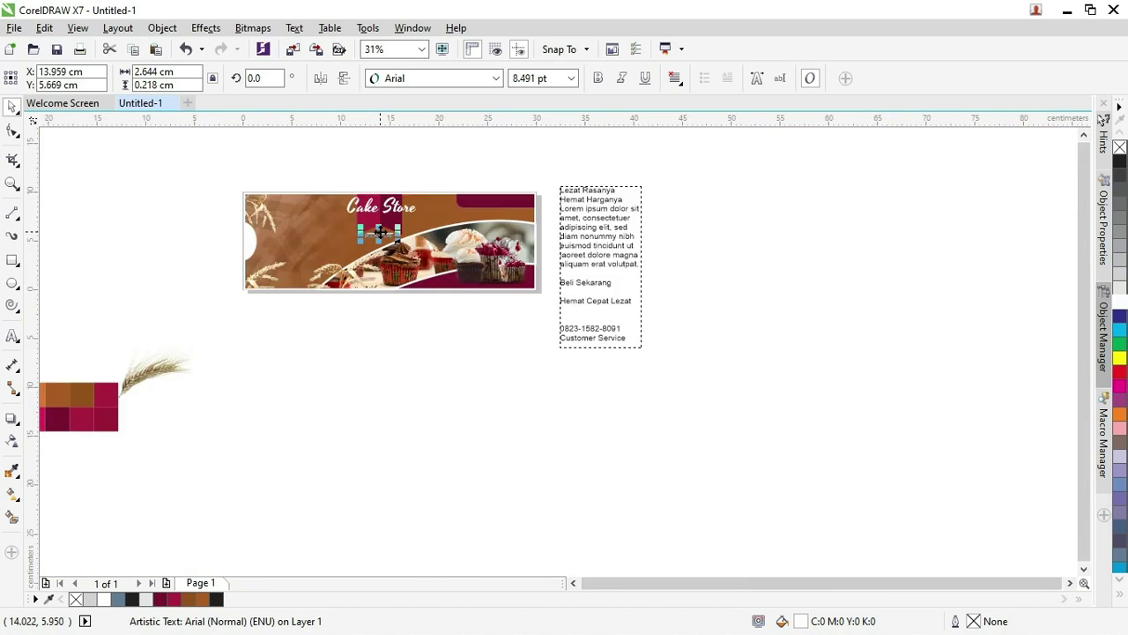
Copy the "Hemat Cepat Lezat" line from the paragraph text and paste it as artistic text over the ribbon
scroll(579, 256, up, 2)
double_click(586, 333)
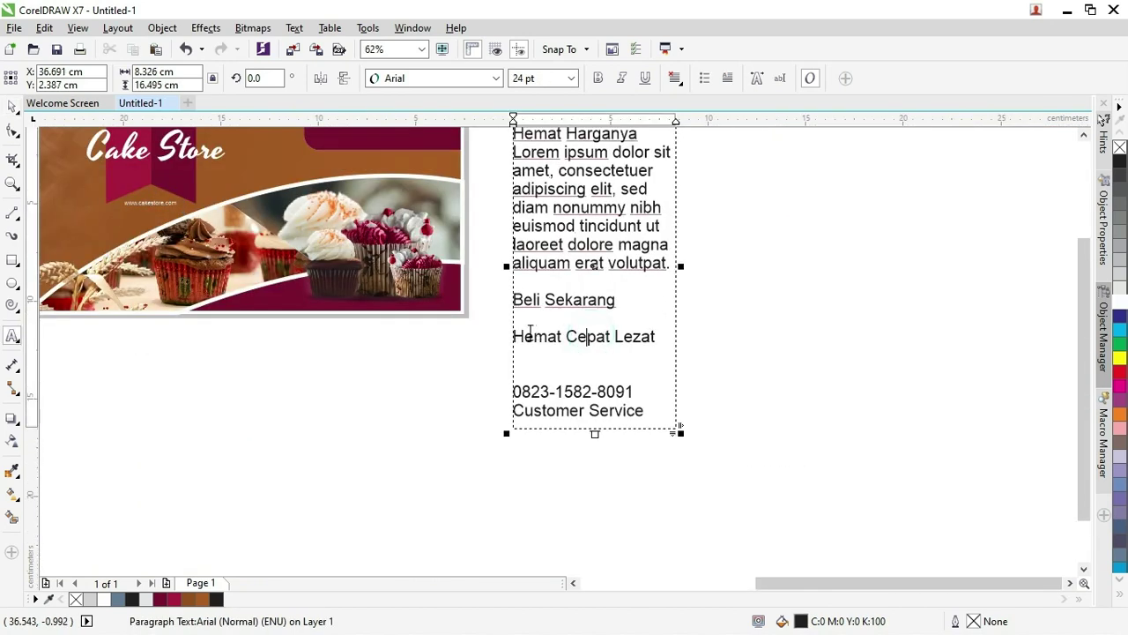
drag(522, 337, 690, 338)
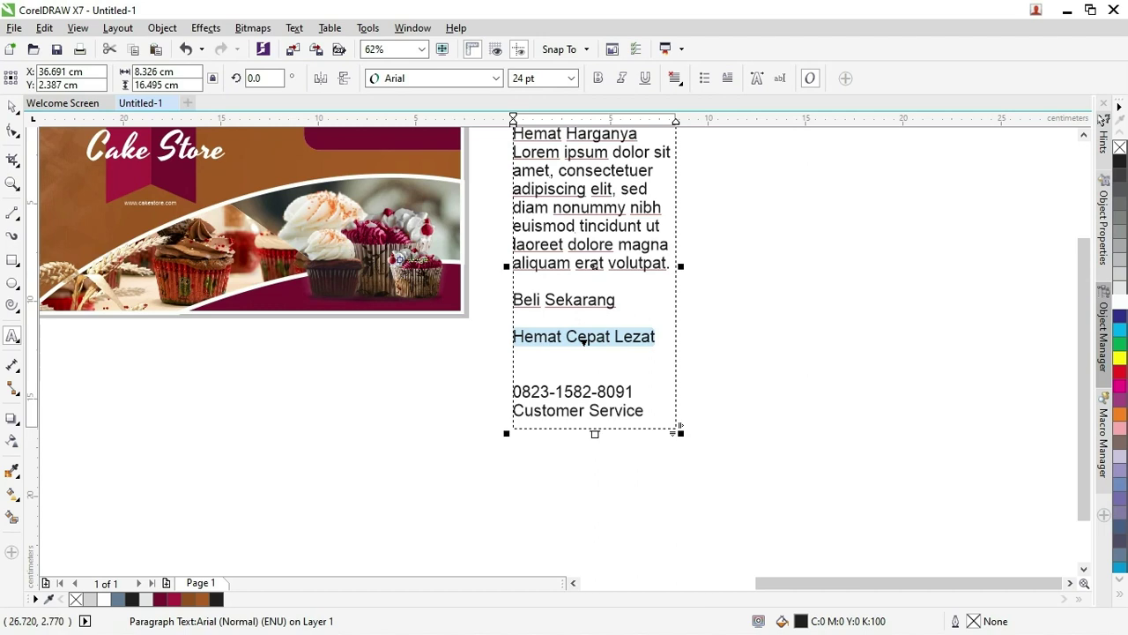
click(12, 106)
scroll(159, 181, down, 1)
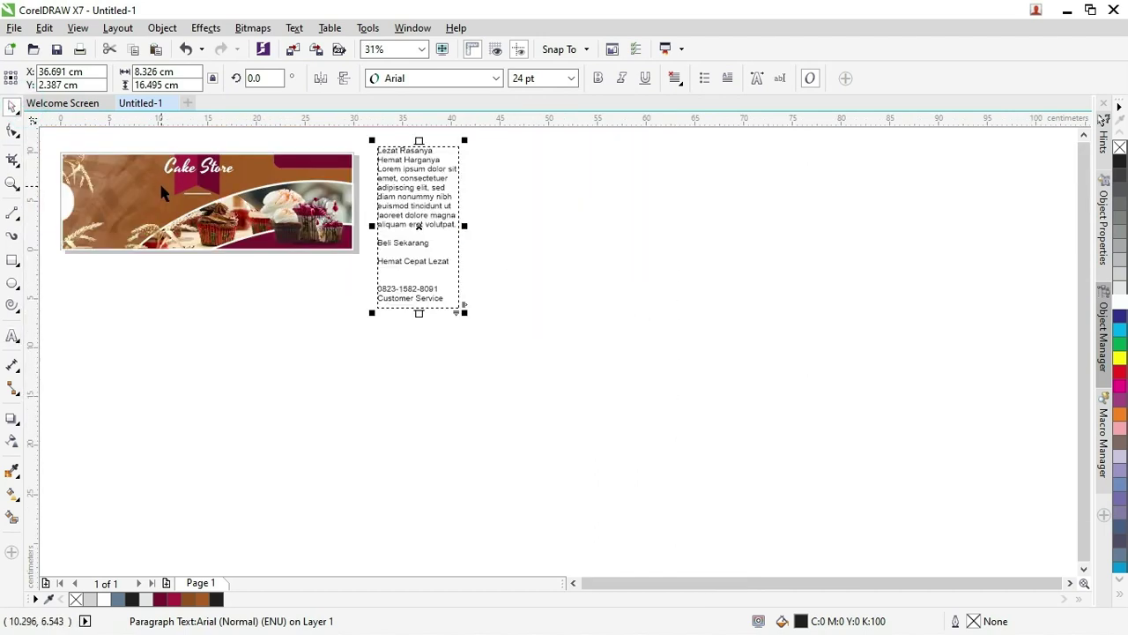
scroll(178, 179, up, 3)
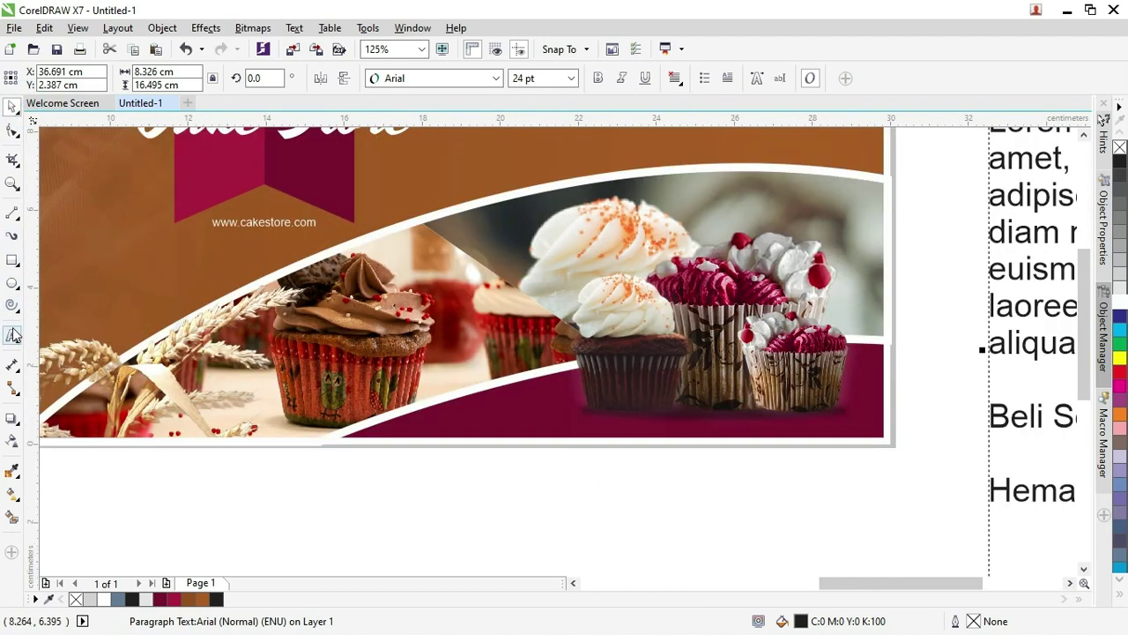
click(12, 335)
click(195, 173)
key(ctrl+v)
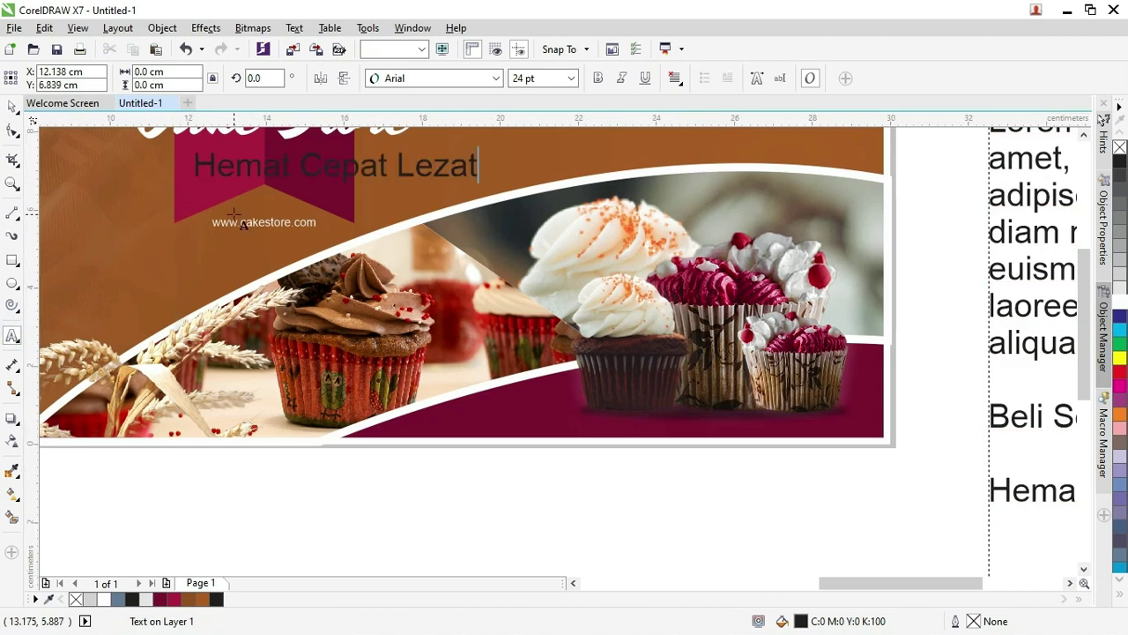
Set the font of the whole "Hemat Cepat Lezat" text to Carter One
key(ctrl+a)
click(426, 83)
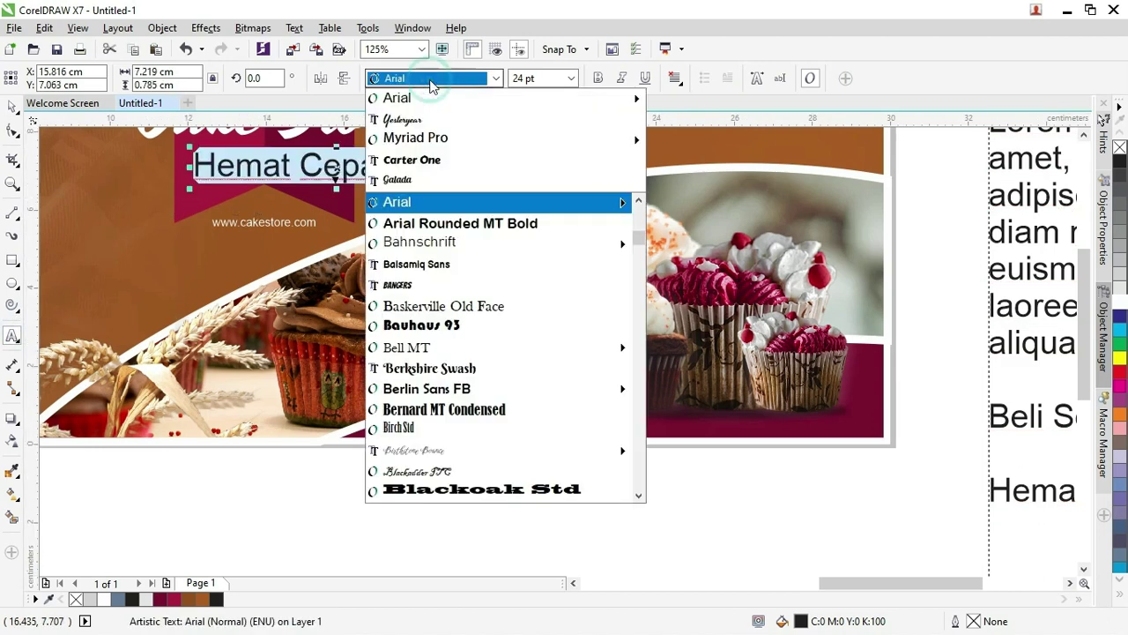
scroll(432, 167, down, 5)
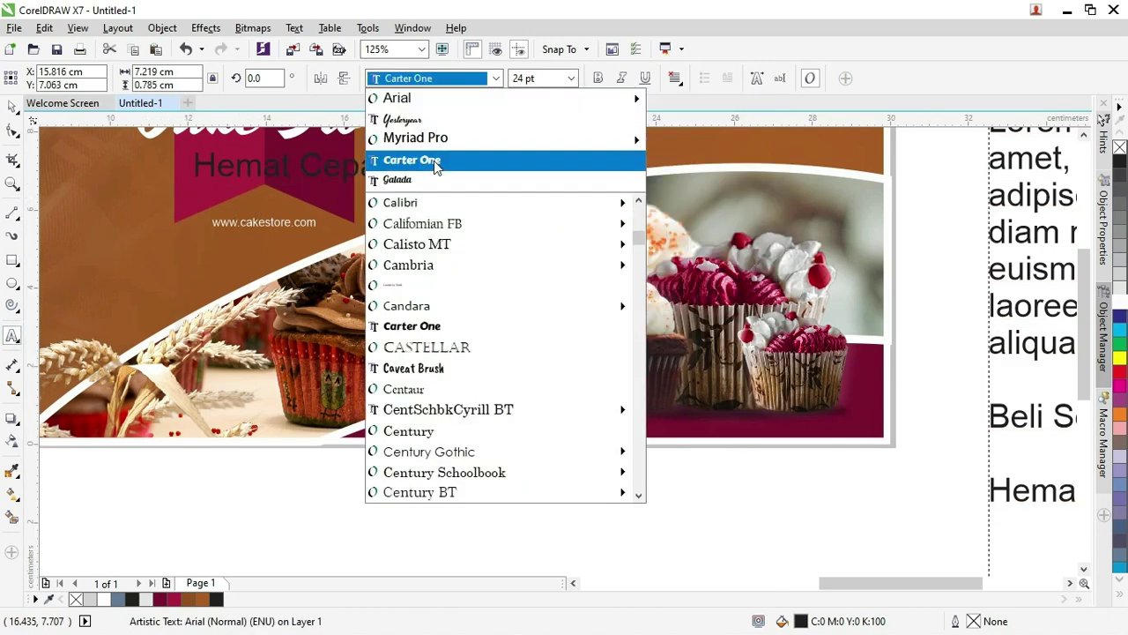
click(434, 160)
click(13, 109)
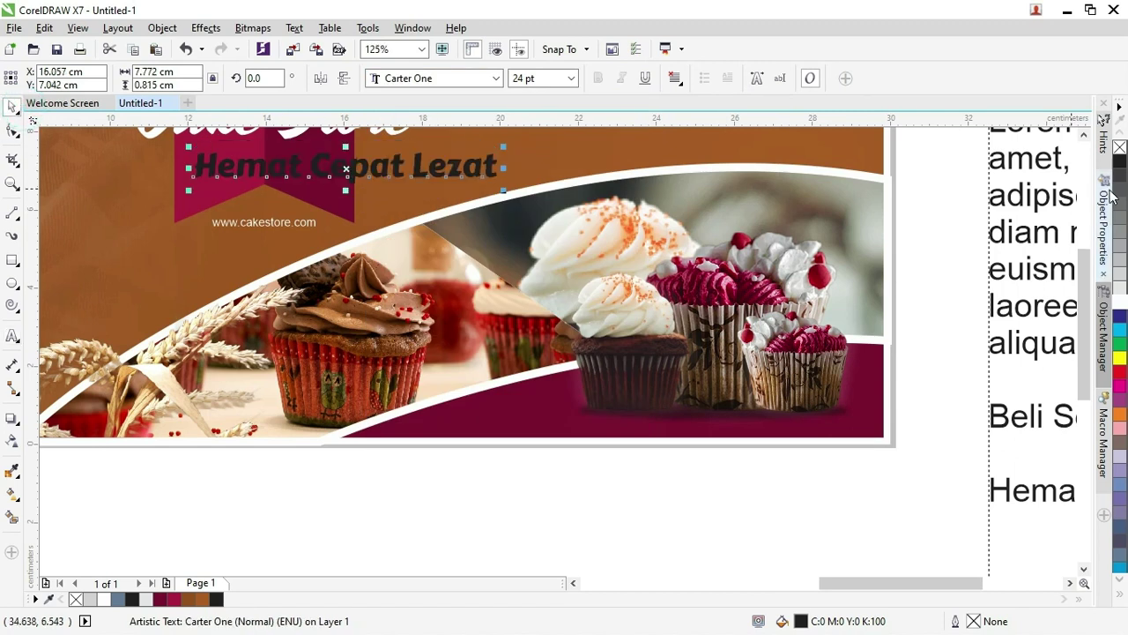
Fill the "Hemat Cepat Lezat" text with white and move it directly beneath the "Cake Store" title
click(1121, 304)
scroll(333, 150, down, 2)
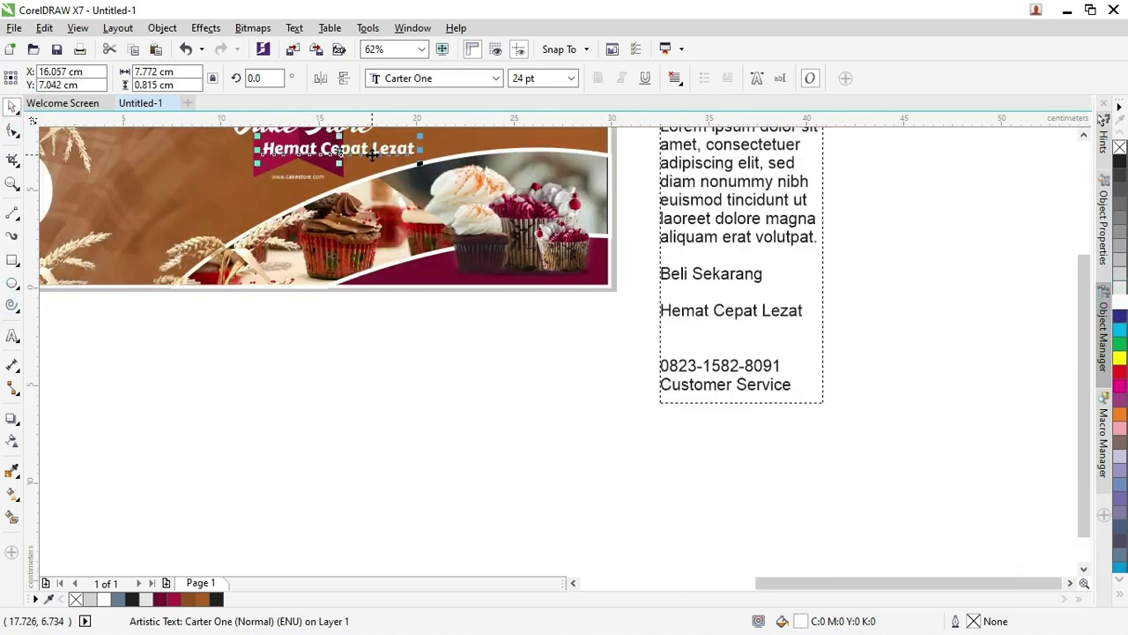
drag(373, 155, 332, 146)
scroll(291, 145, down, 4)
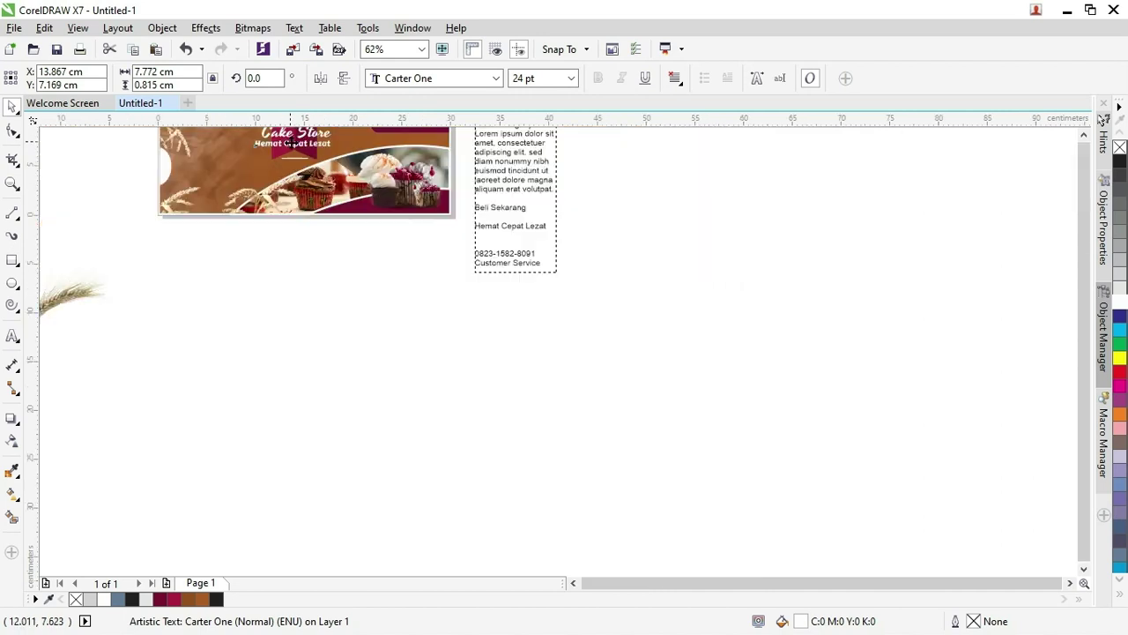
Copy the phone number and "Customer Service" lines from the end of the paragraph text
key(z)
drag(197, 194, 387, 165)
click(11, 106)
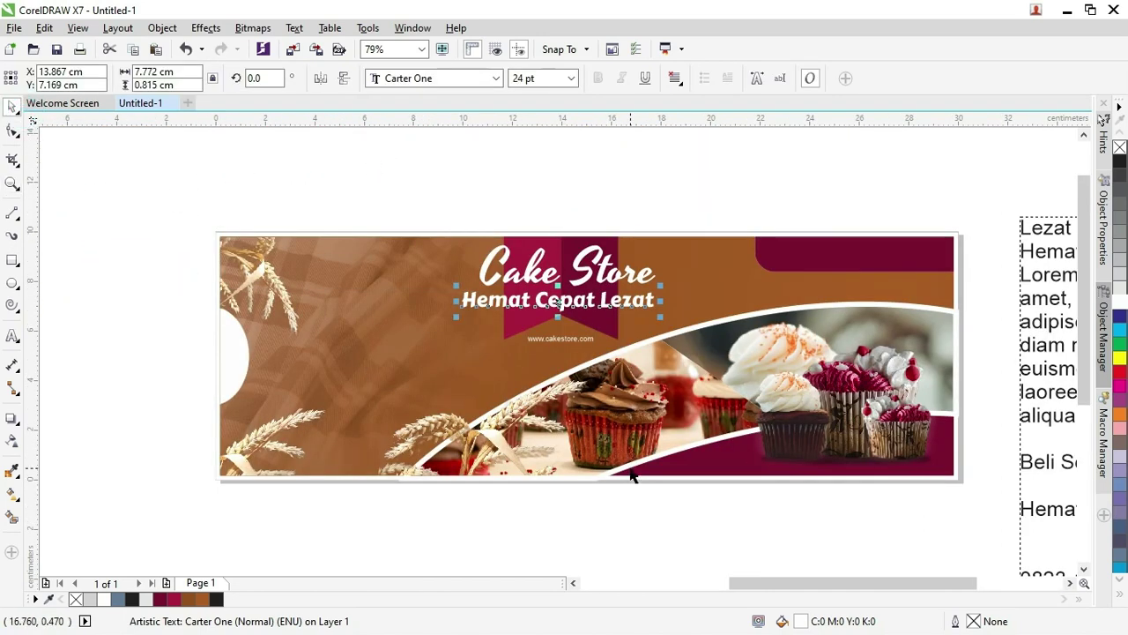
drag(781, 581, 842, 580)
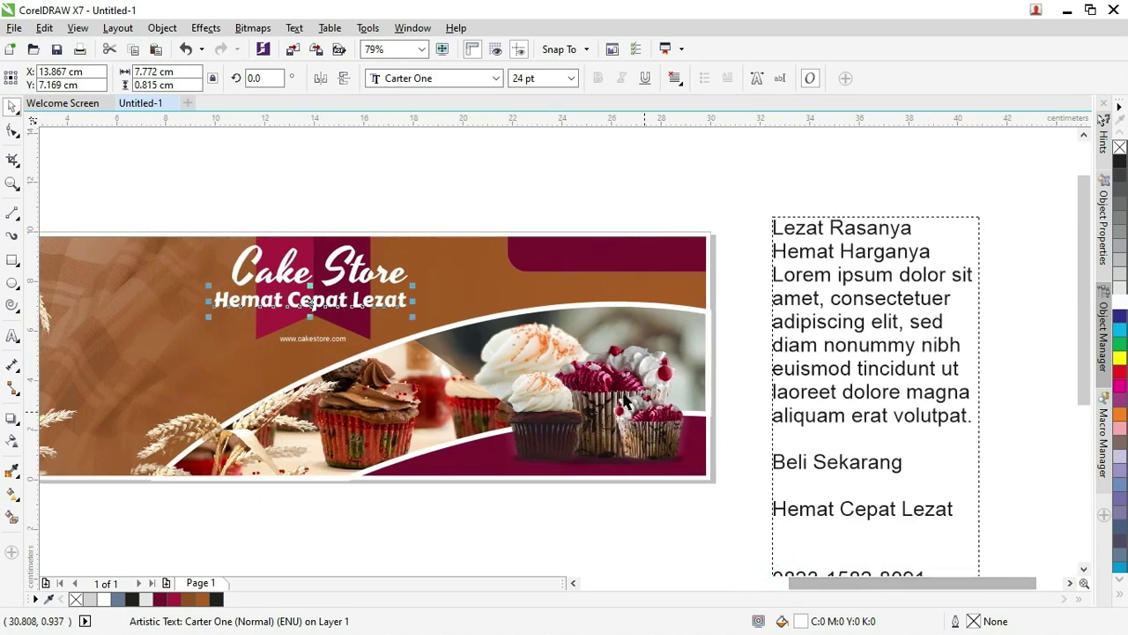
scroll(1089, 341, down, 1)
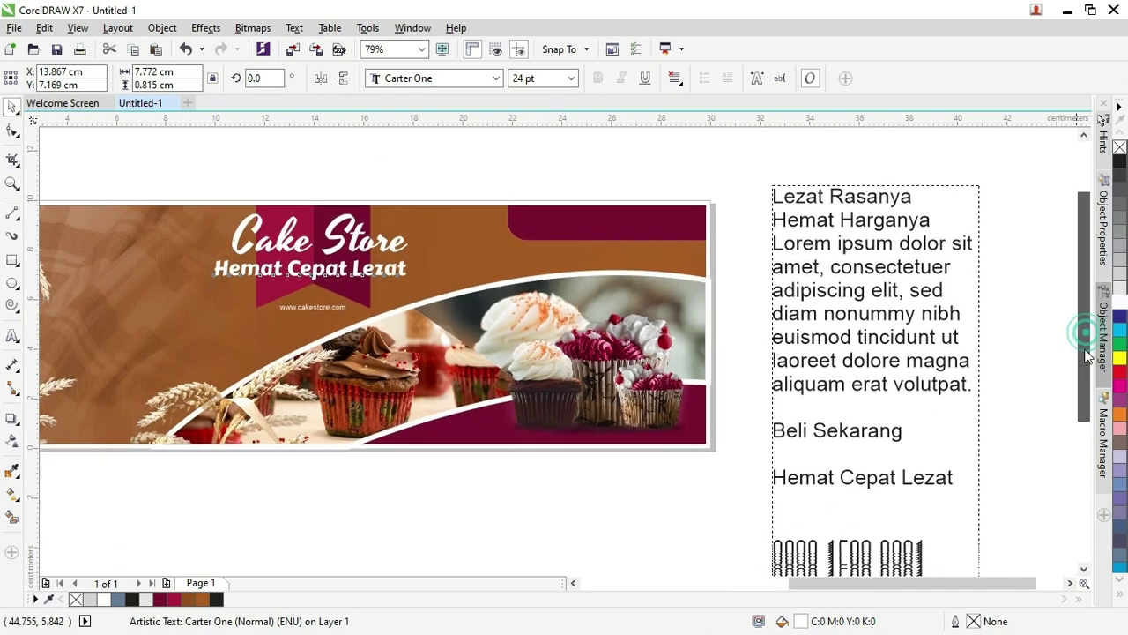
scroll(930, 526, down, 2)
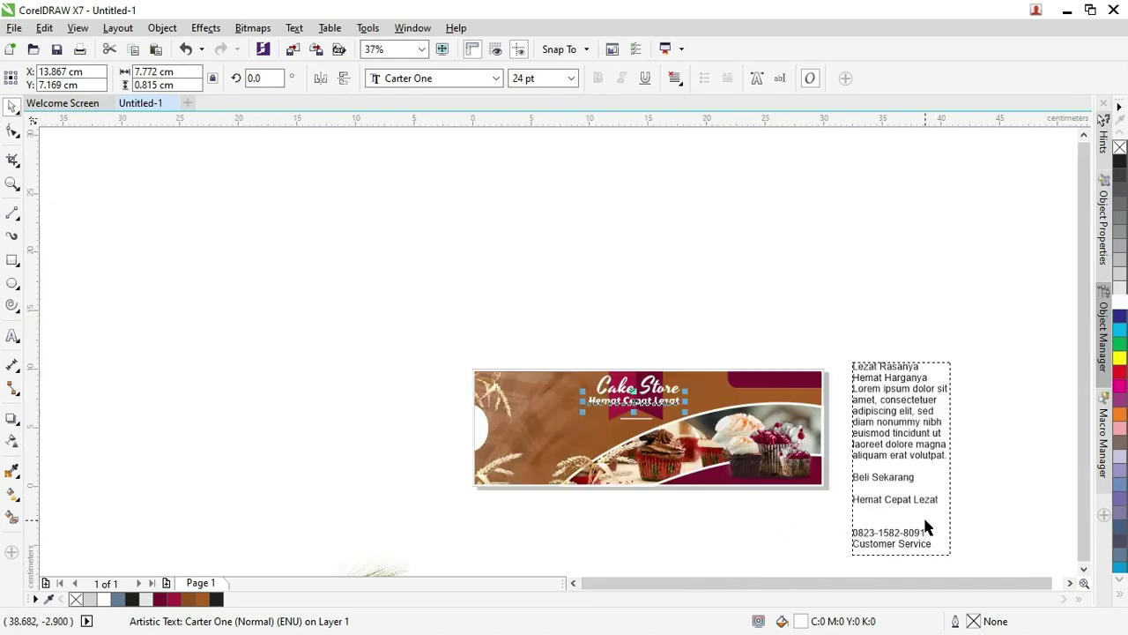
double_click(868, 542)
drag(853, 532, 933, 546)
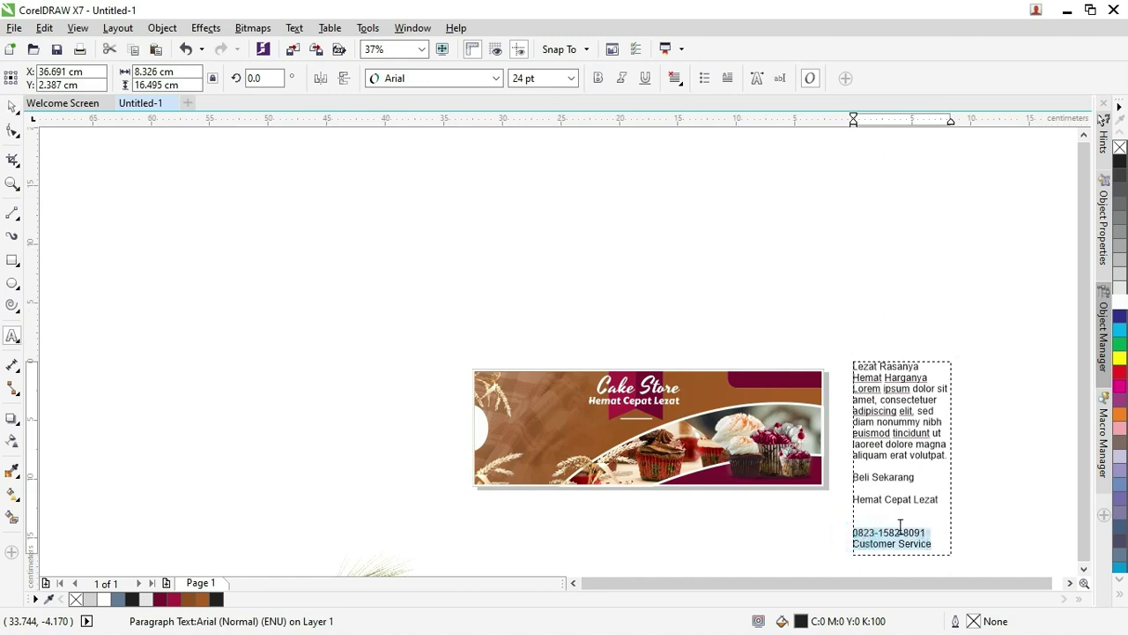
click(12, 105)
Place the phone number and "Customer Service" as two lines of artistic text on the banner's maroon rounded corner shape
scroll(736, 408, up, 4)
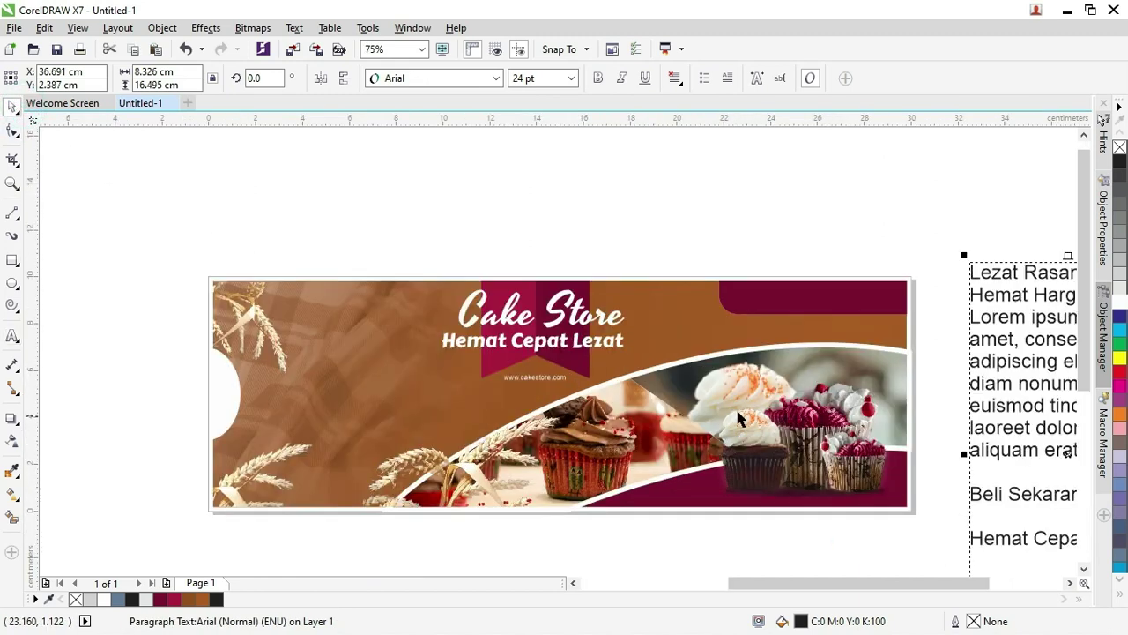
scroll(64, 330, down, 2)
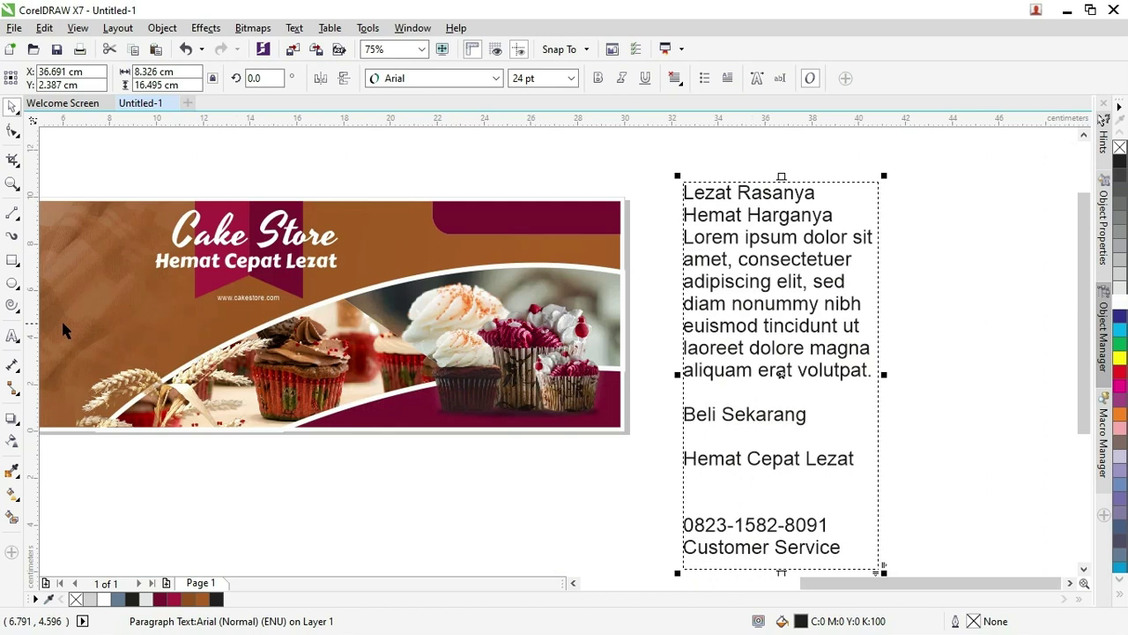
click(12, 335)
click(470, 222)
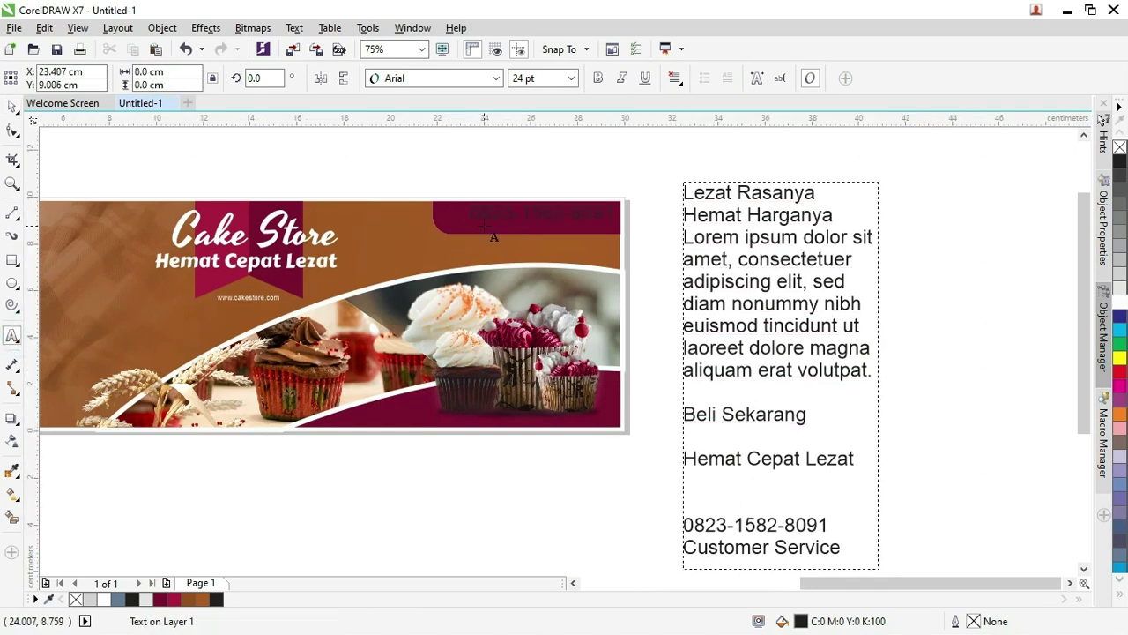
click(511, 216)
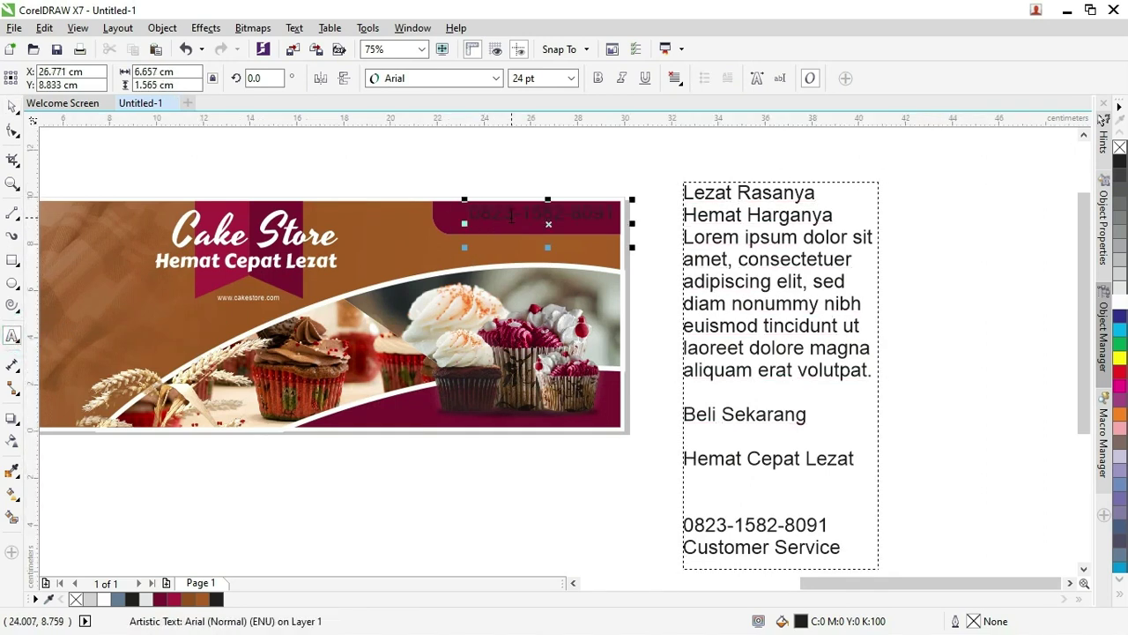
text(Customer Service)
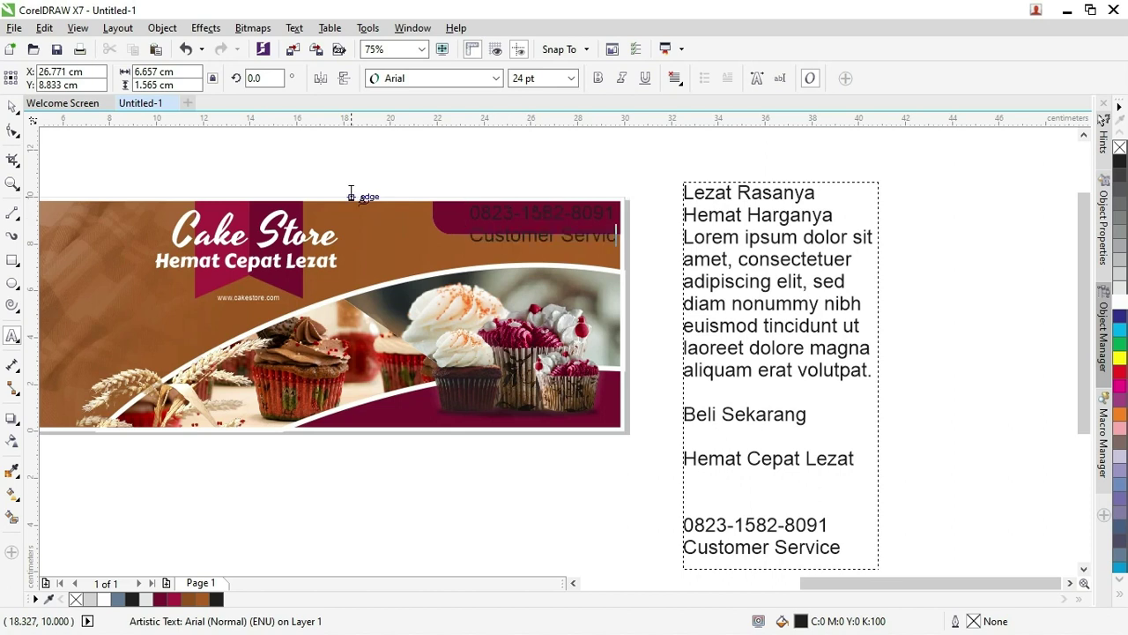
click(541, 216)
drag(542, 216, 464, 149)
key(ctrl+z)
Make the contact text white and bold, and shrink it to about 3.3 by 0.8 cm inside the maroon shape
click(611, 221)
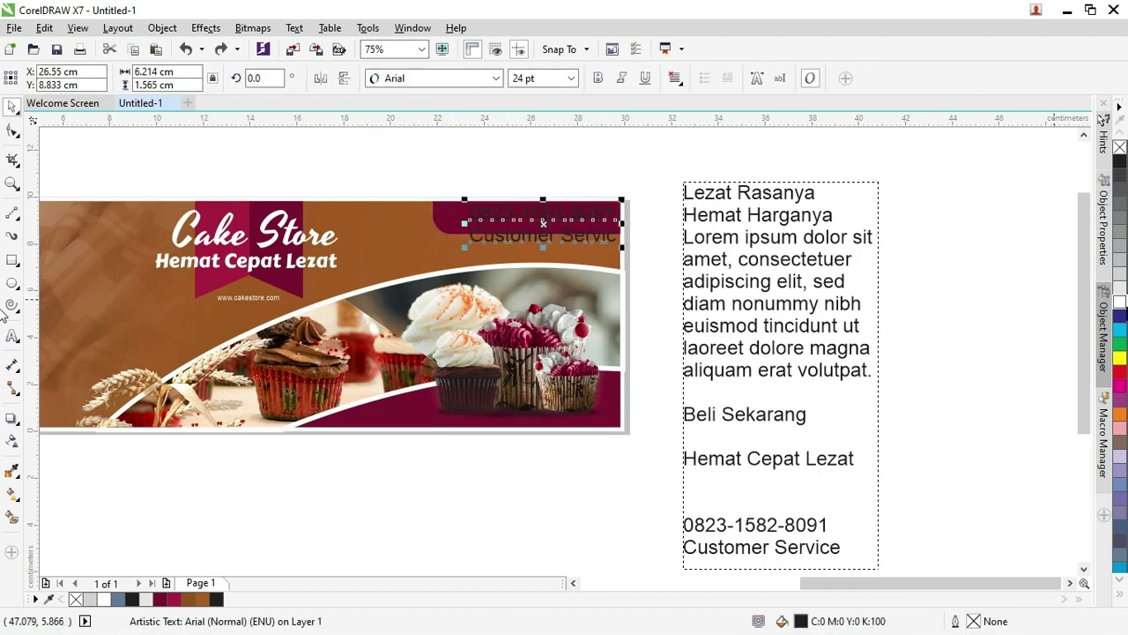
click(1119, 299)
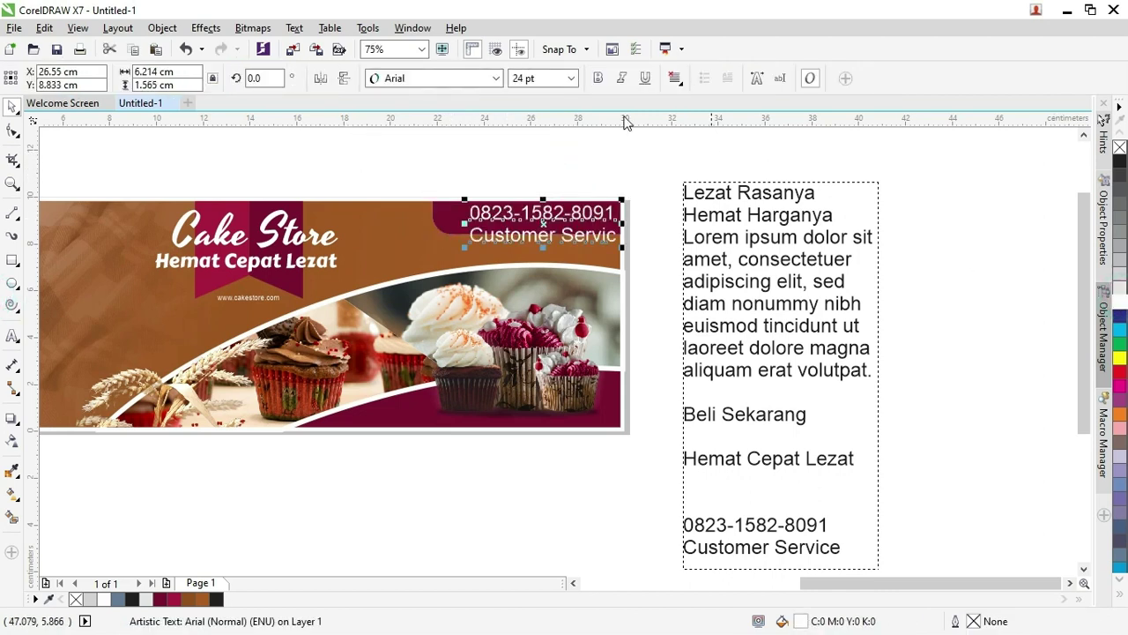
click(598, 77)
drag(631, 197, 569, 225)
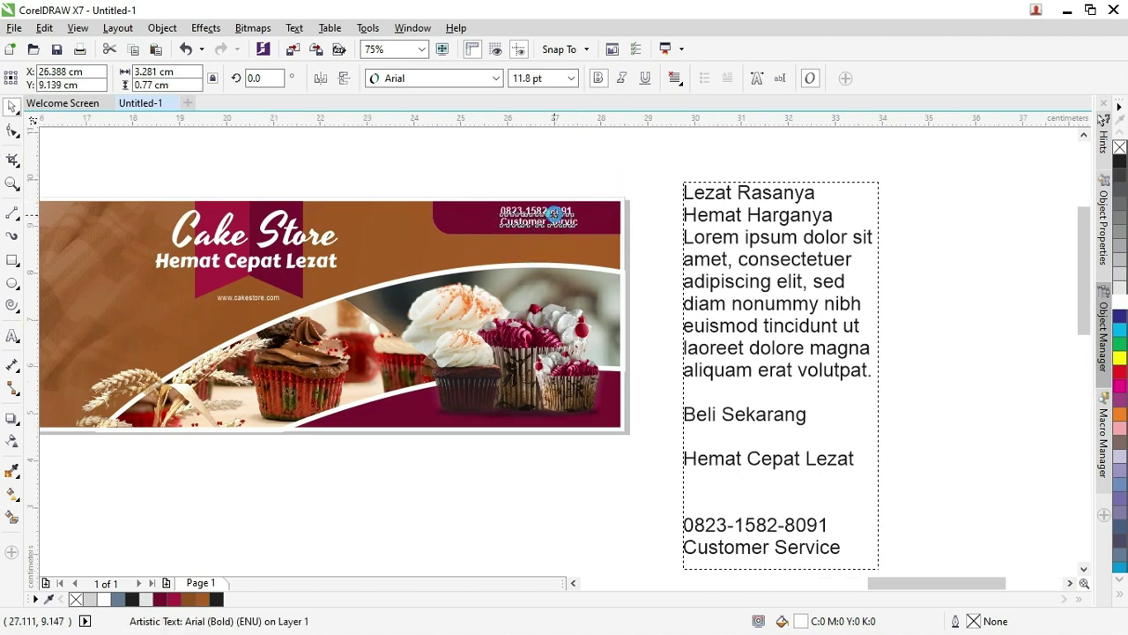
Move the customer service line above the phone number and complete its wording to "Customer Service"
scroll(569, 224, up, 2)
double_click(558, 208)
drag(447, 231, 603, 231)
key(ctrl+c)
key(BackSpace)
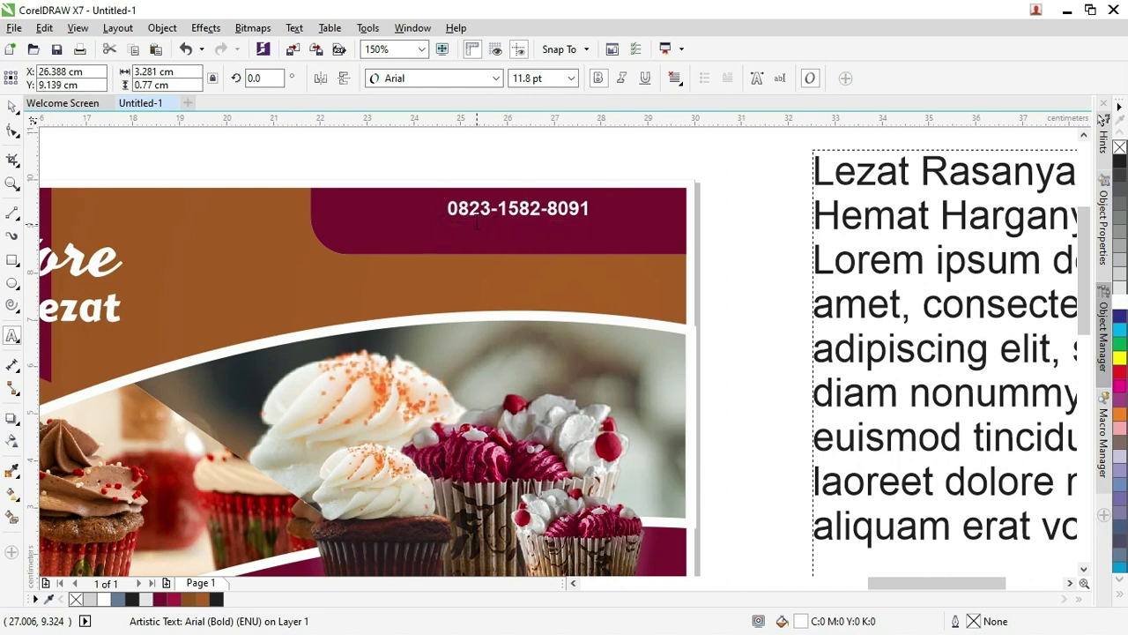
key(BackSpace)
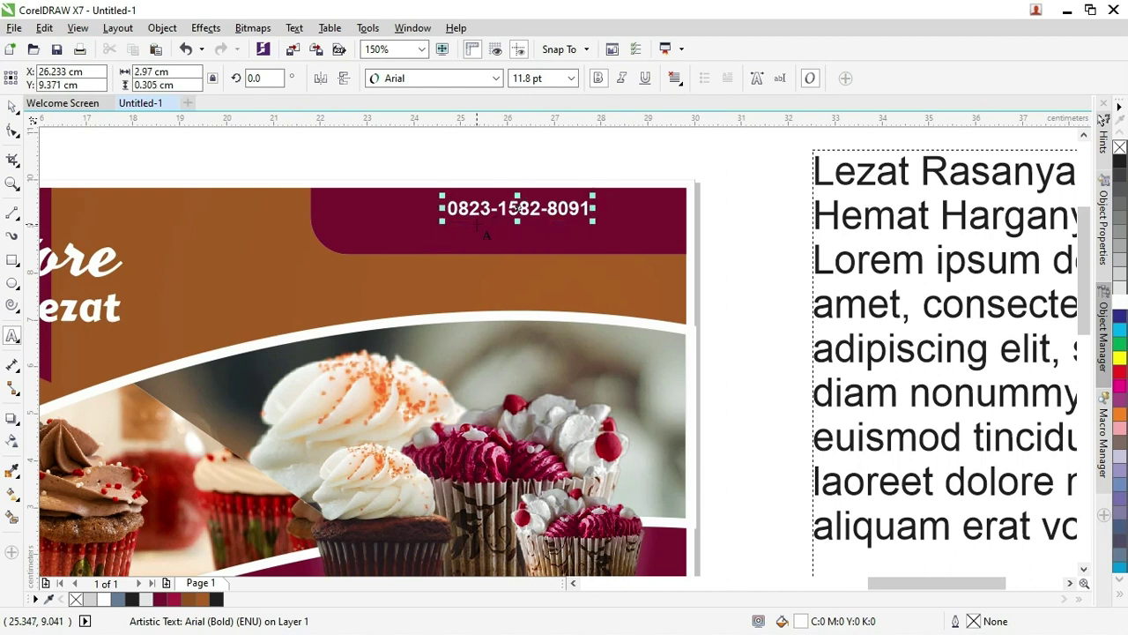
key(ctrl+v)
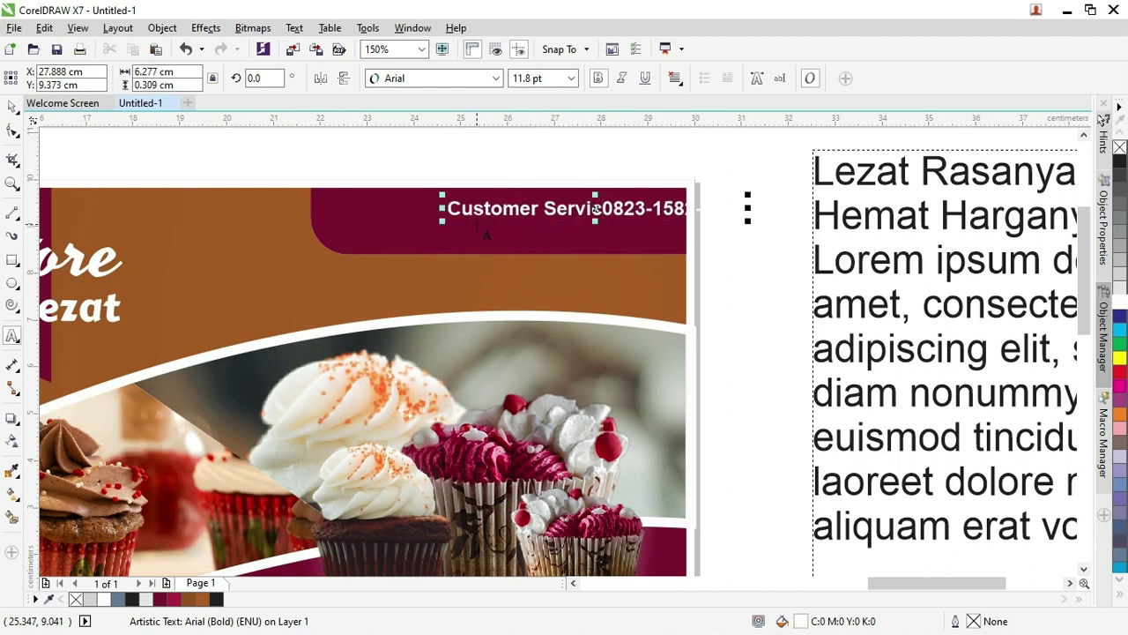
text(e)
key(Return)
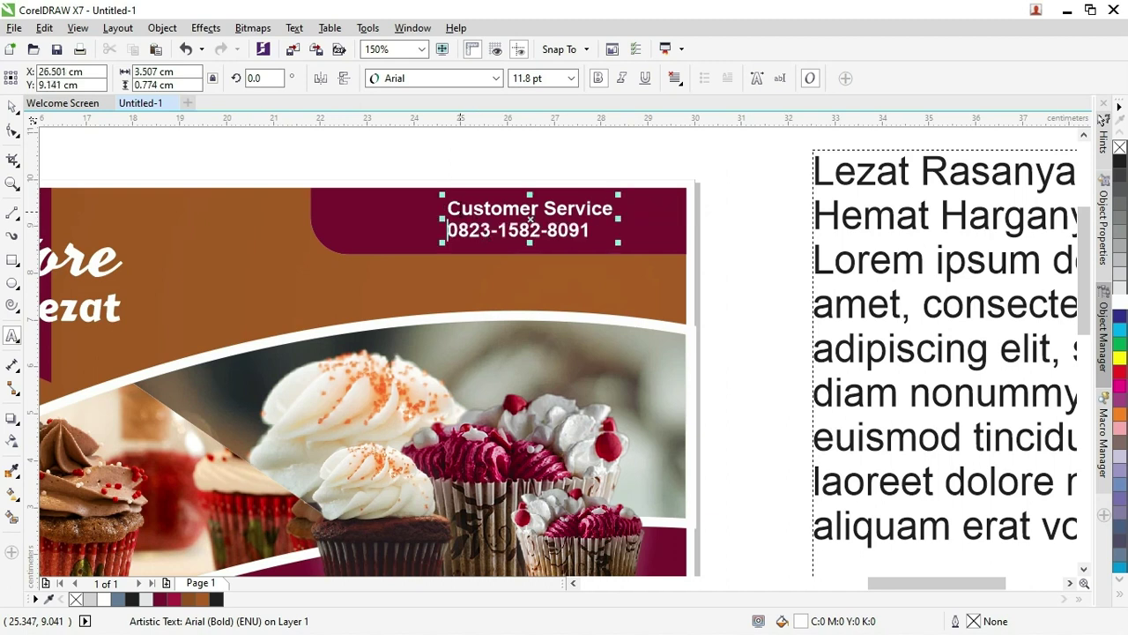
Set the "Customer Service" line of the contact text to 7 pt
drag(449, 209, 620, 208)
click(572, 78)
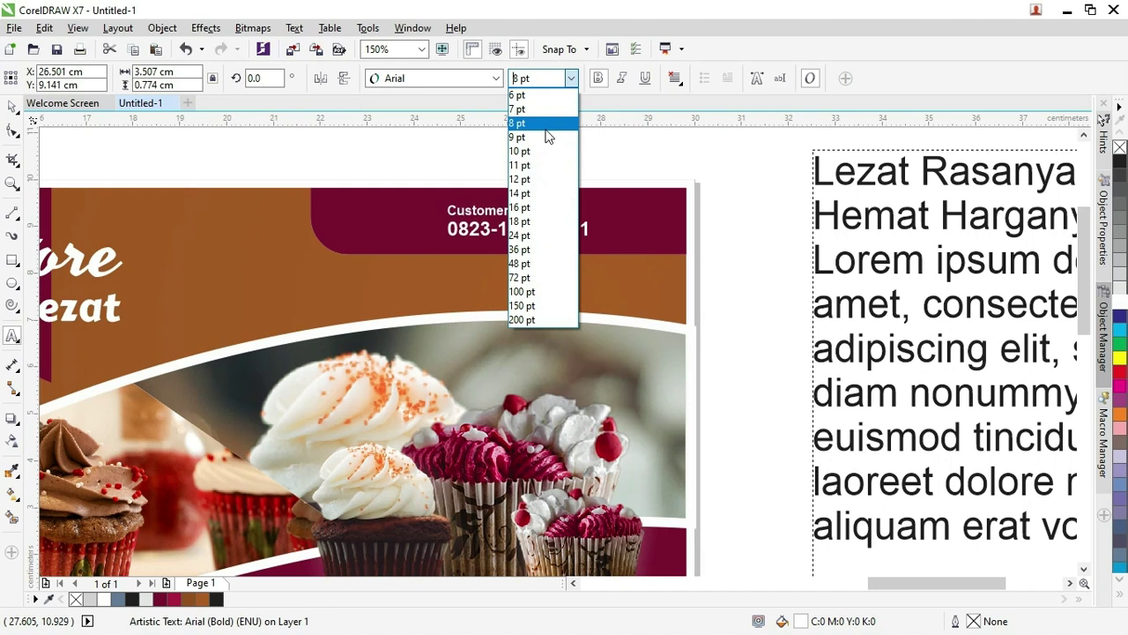
click(541, 109)
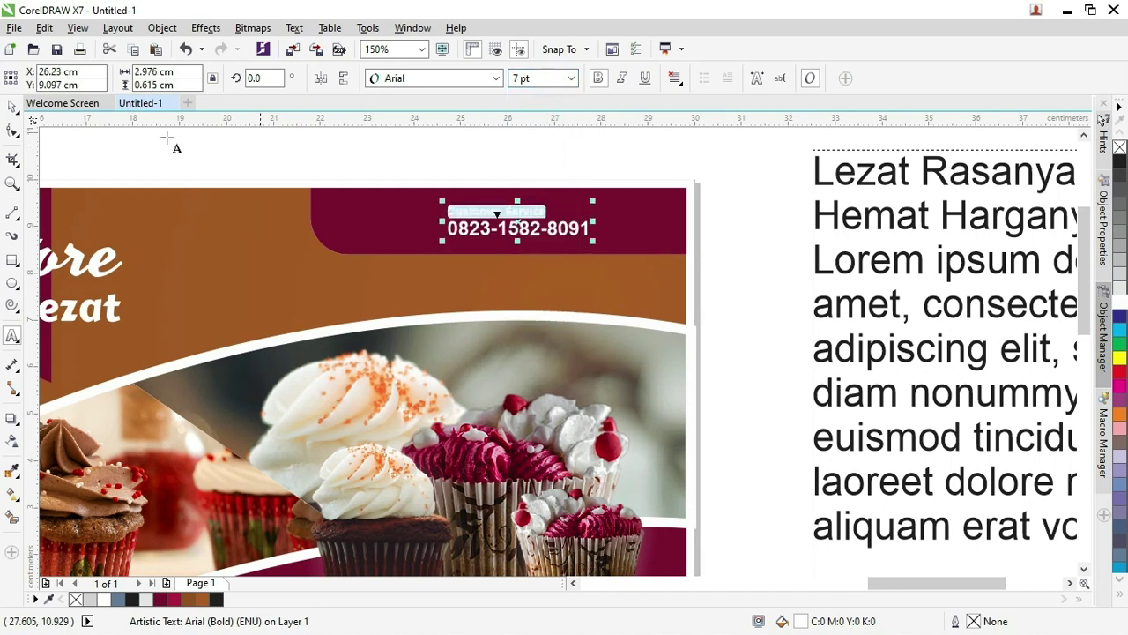
click(17, 106)
click(313, 162)
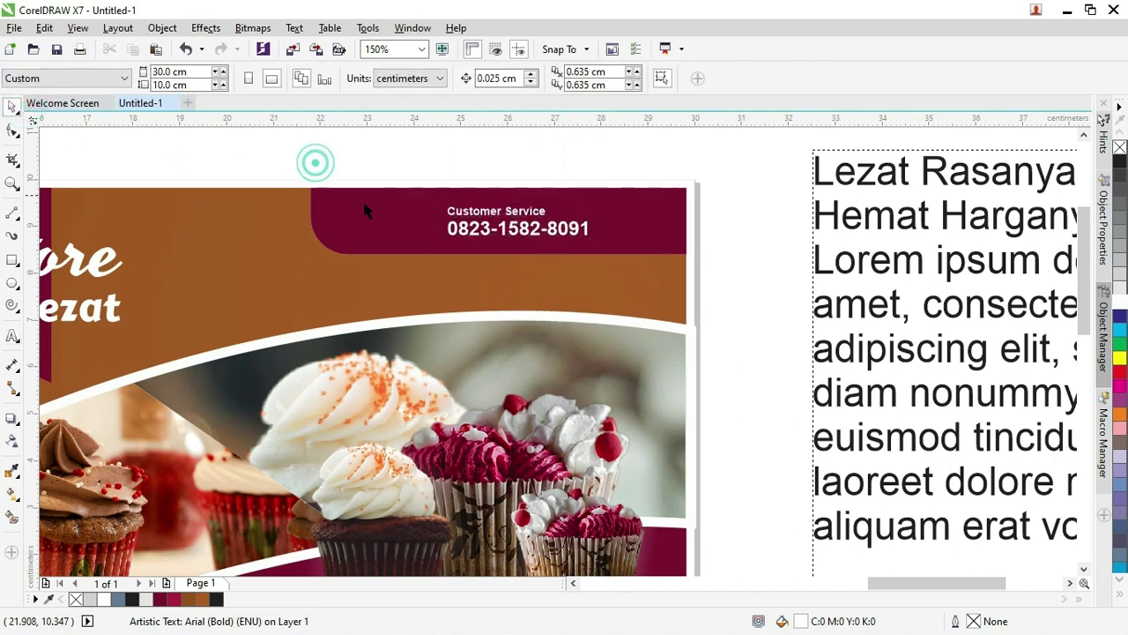
Enlarge the two-line contact text slightly and reposition it inside the maroon corner shape
click(465, 226)
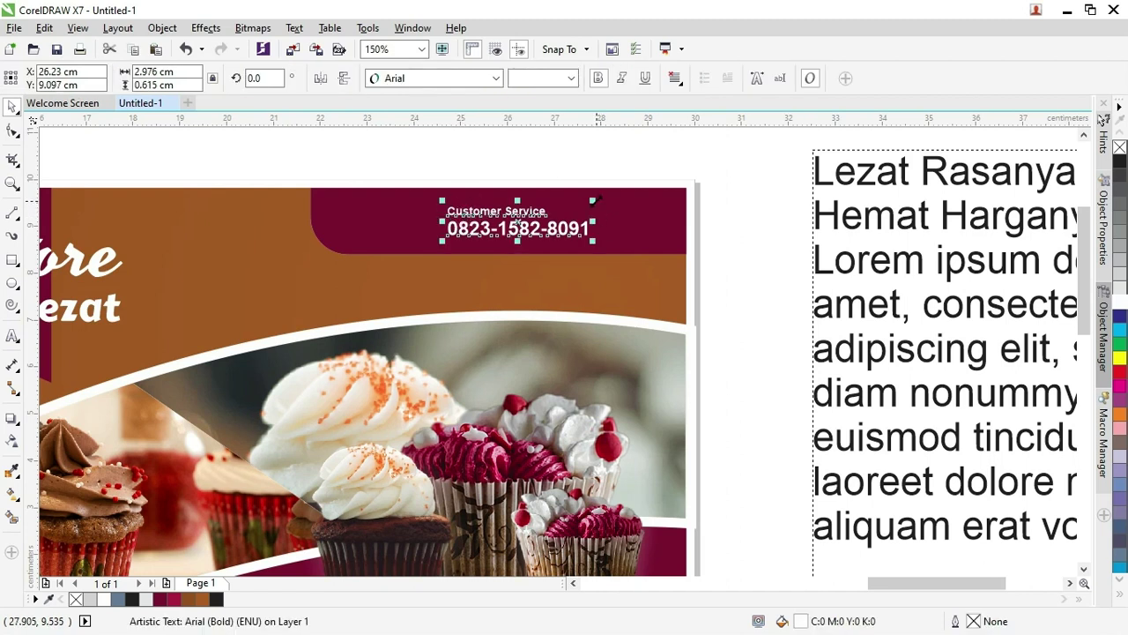
drag(593, 201, 610, 226)
click(510, 170)
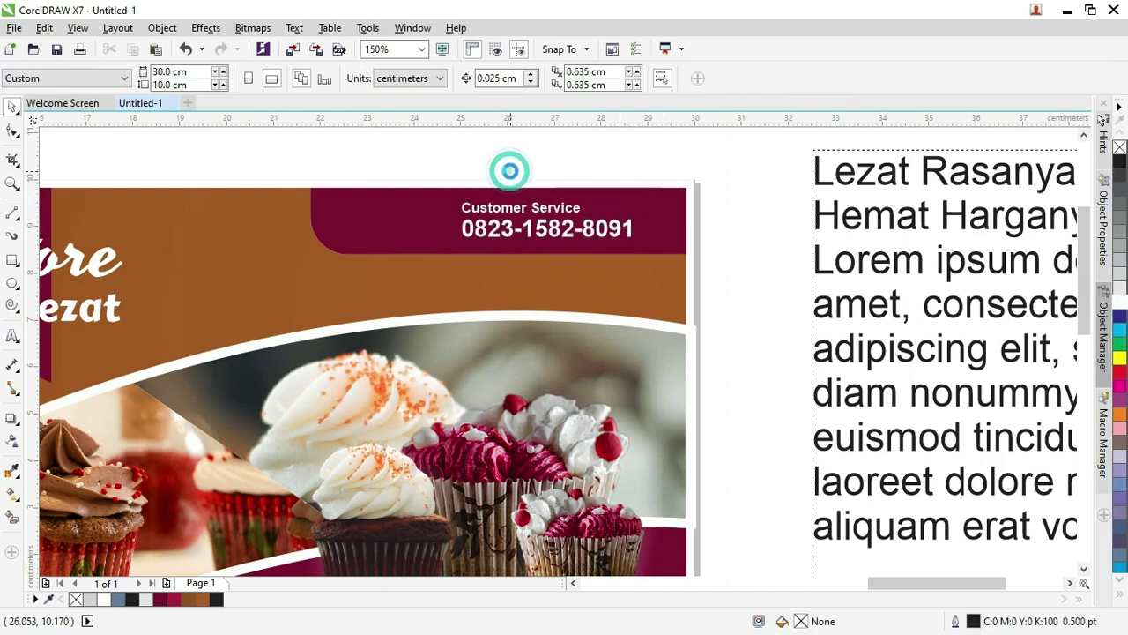
Copy the "Beli Sekarang" line from the paragraph text beside the banner
scroll(510, 171, down, 2)
scroll(235, 225, up, 1)
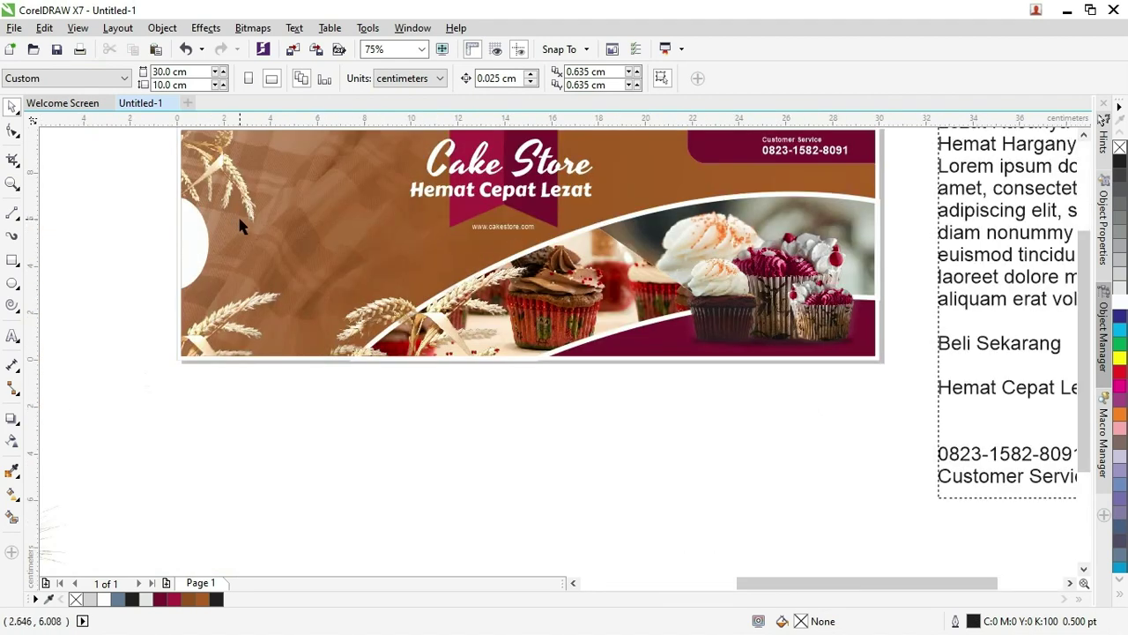
scroll(239, 226, down, 1)
double_click(610, 281)
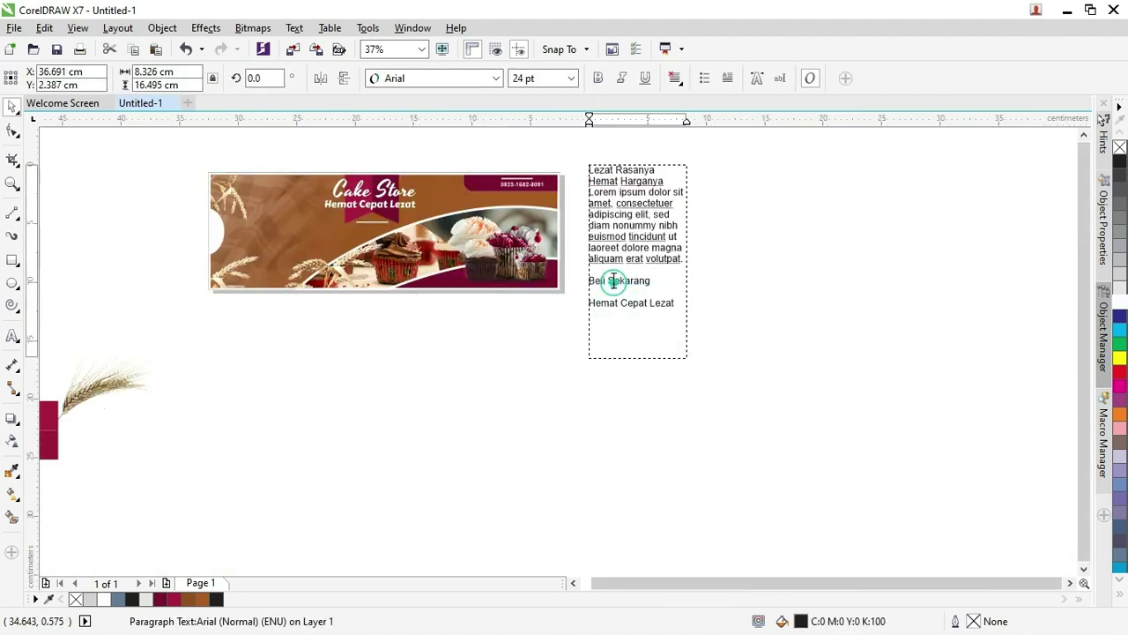
triple_click(592, 281)
key(ctrl+c)
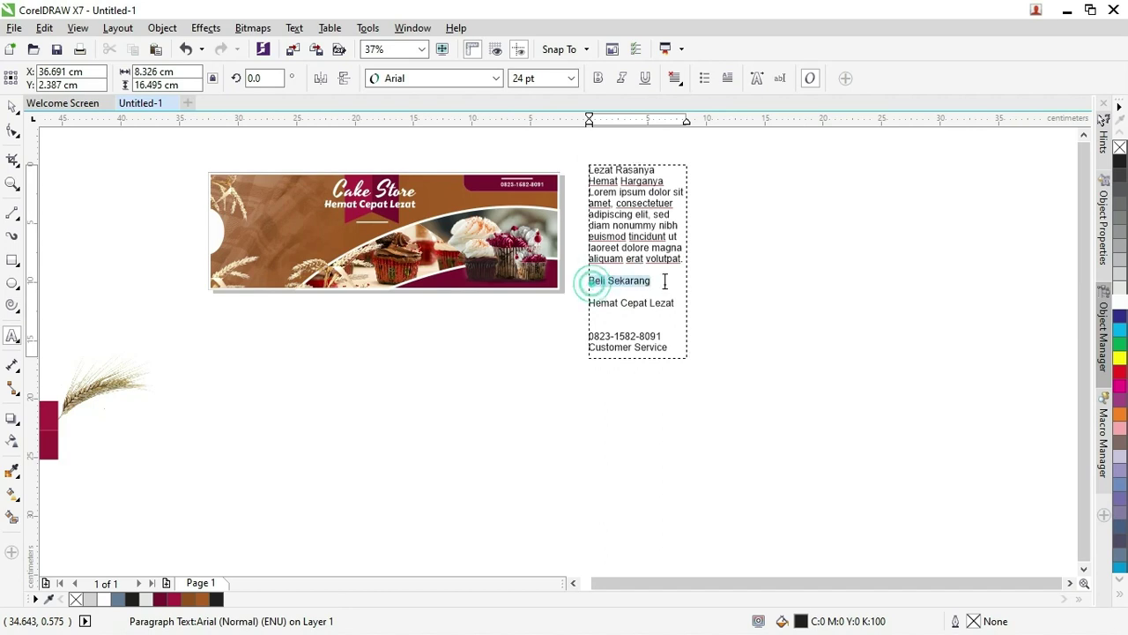
click(14, 111)
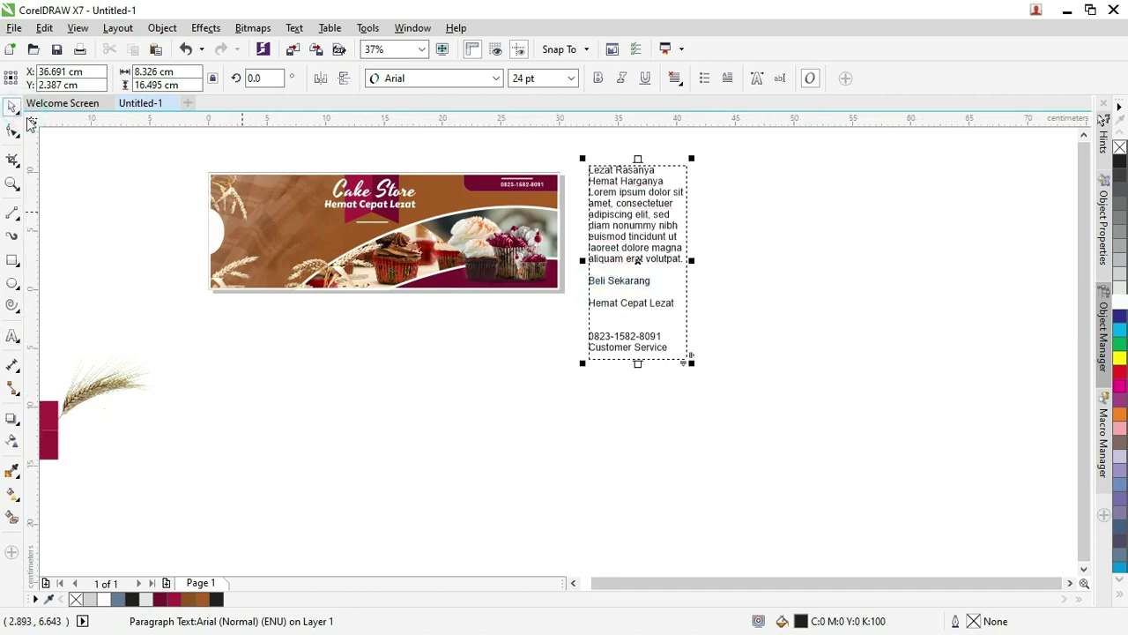
Draw a rectangle about 3.8 by 1 cm on the brown area above the wheat and fully round its corners to a 0.485 cm radius
scroll(299, 217, up, 2)
scroll(259, 232, down, 1)
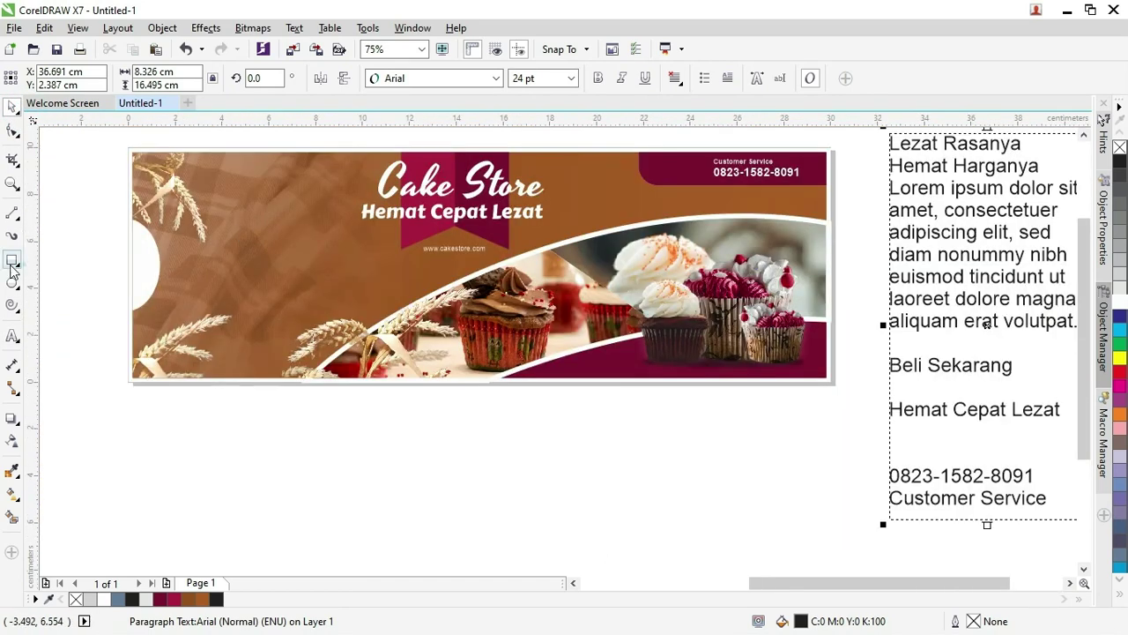
click(13, 259)
scroll(137, 274, up, 2)
drag(284, 267, 464, 313)
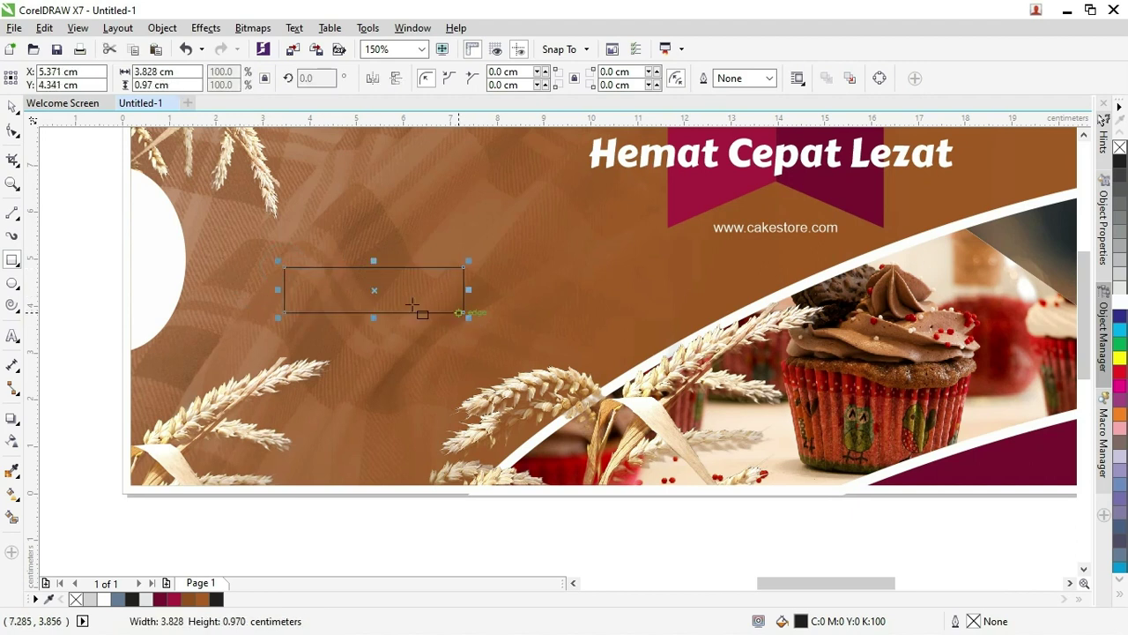
click(12, 130)
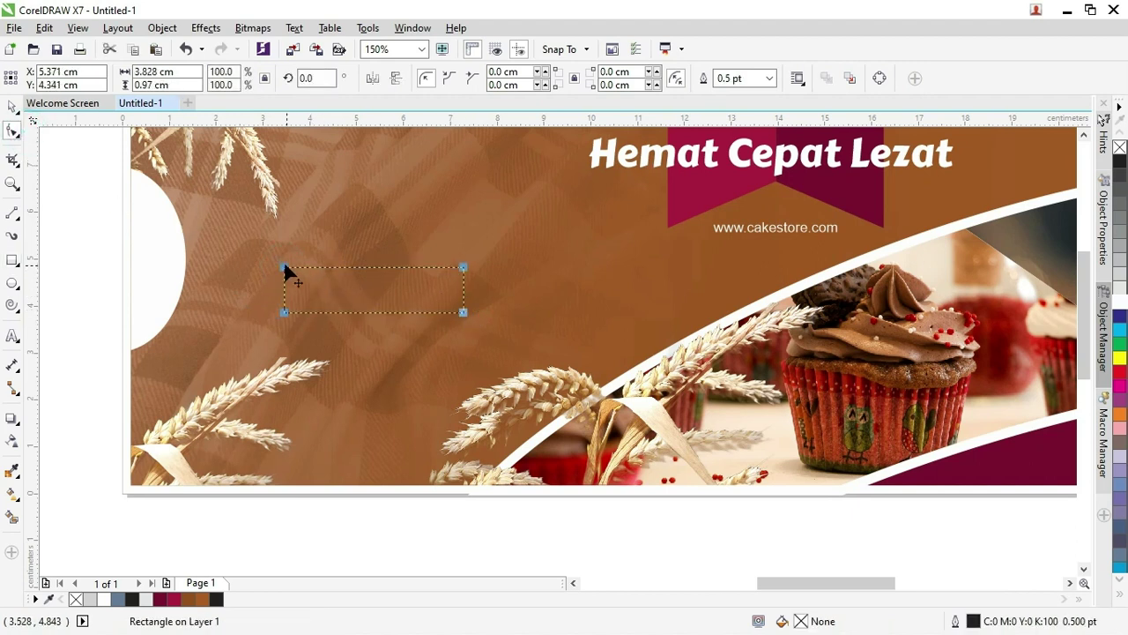
drag(284, 265, 317, 286)
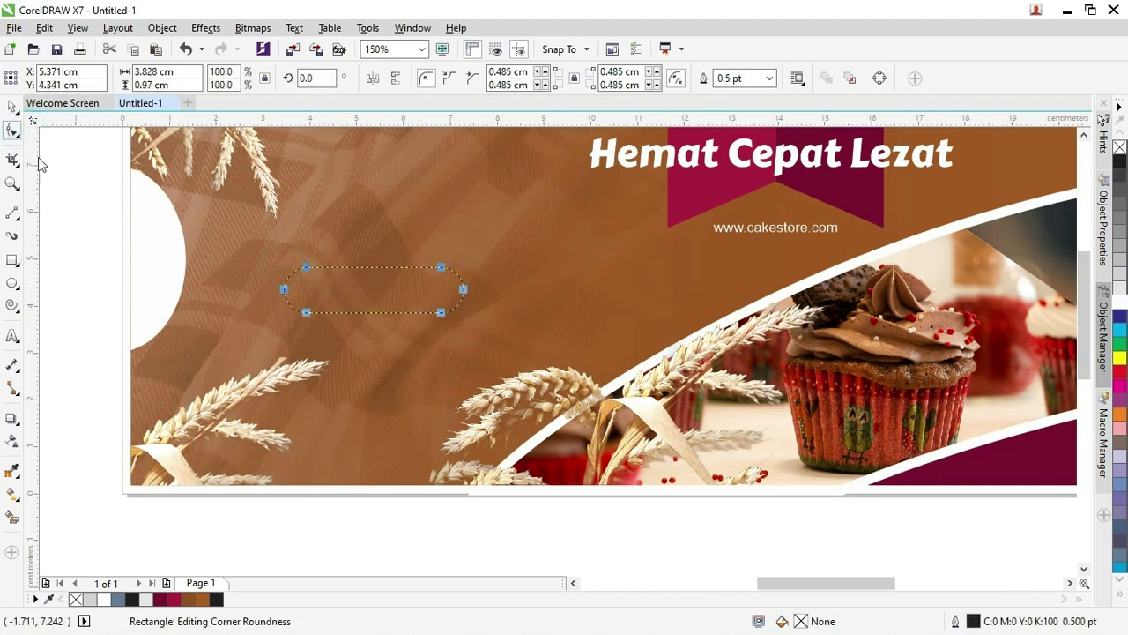
Fill the rounded rectangle with the crimson #AA1E40 sampled from the ribbon and remove its outline
click(13, 471)
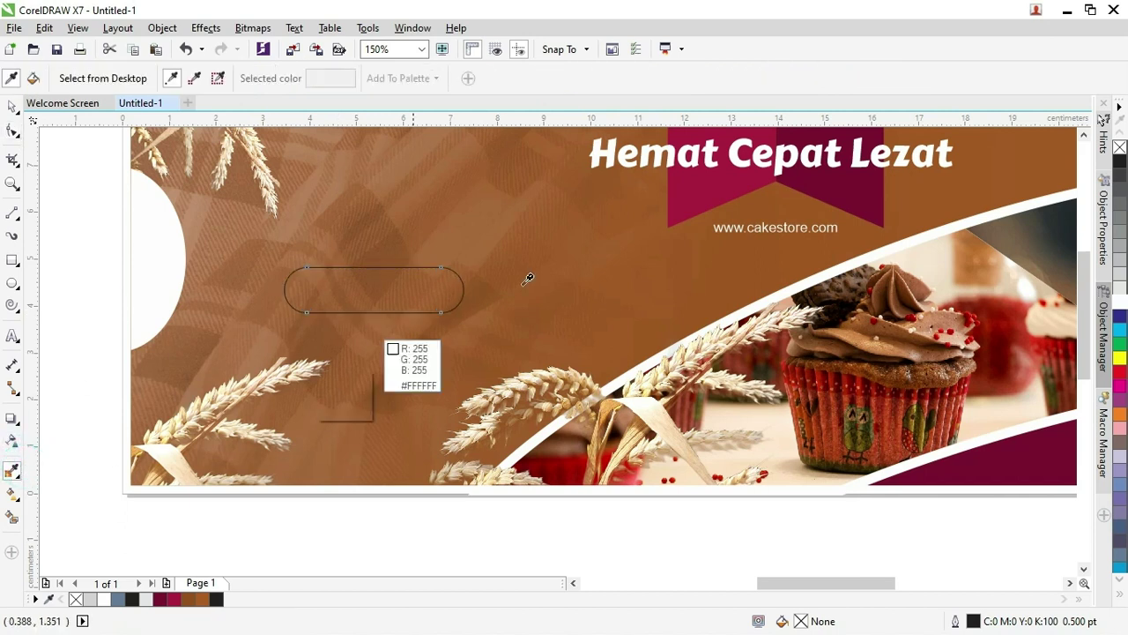
click(730, 168)
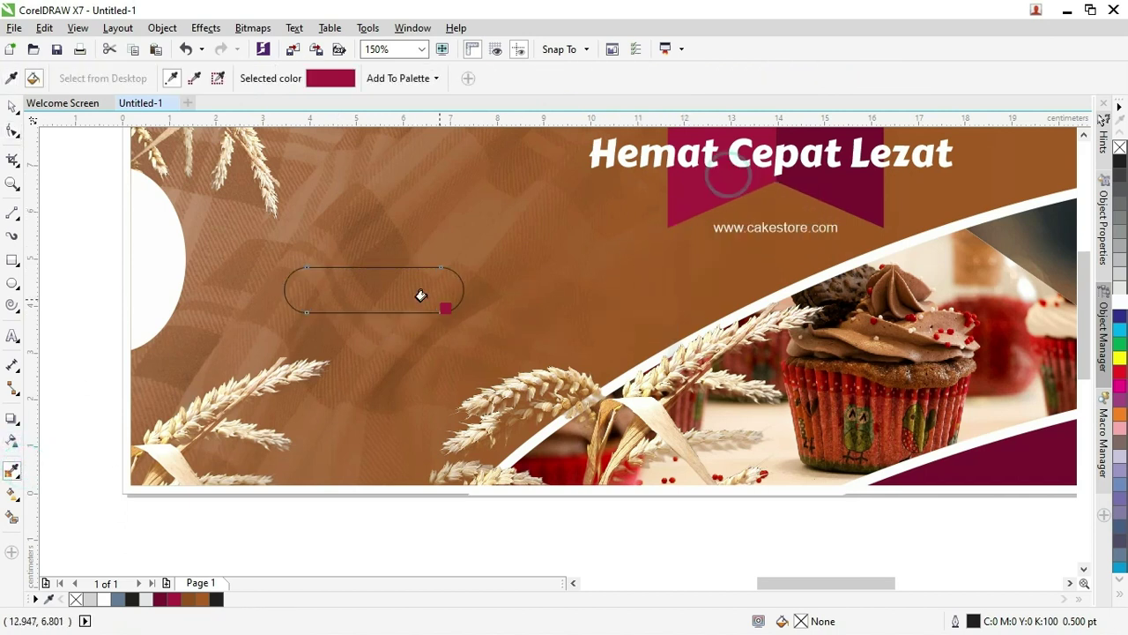
click(379, 284)
right_click(1121, 151)
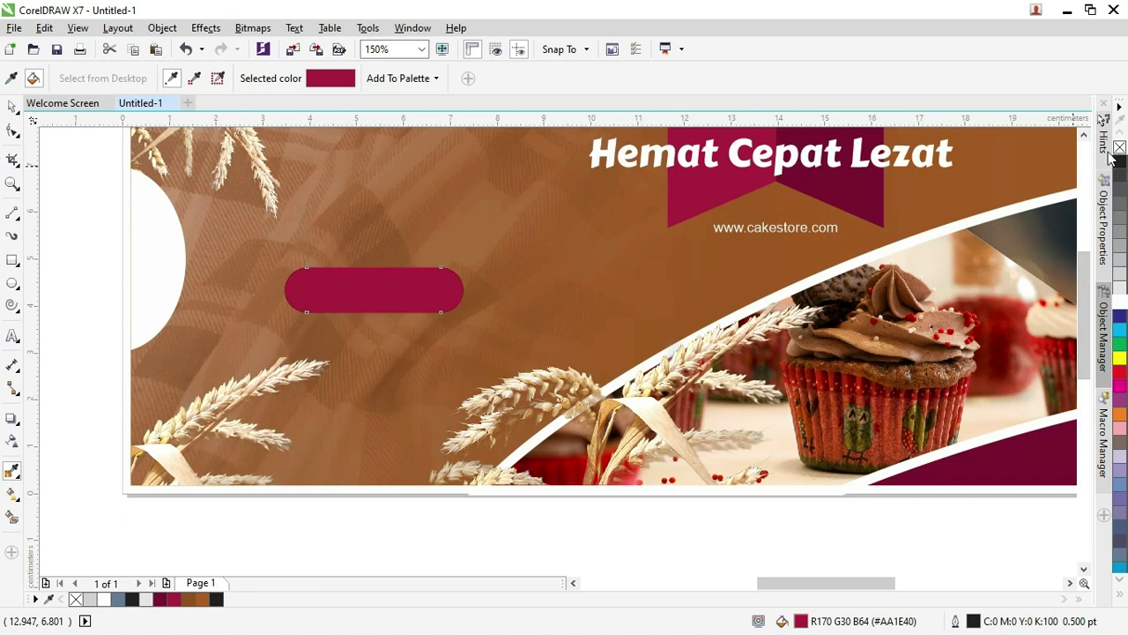
click(12, 107)
click(322, 281)
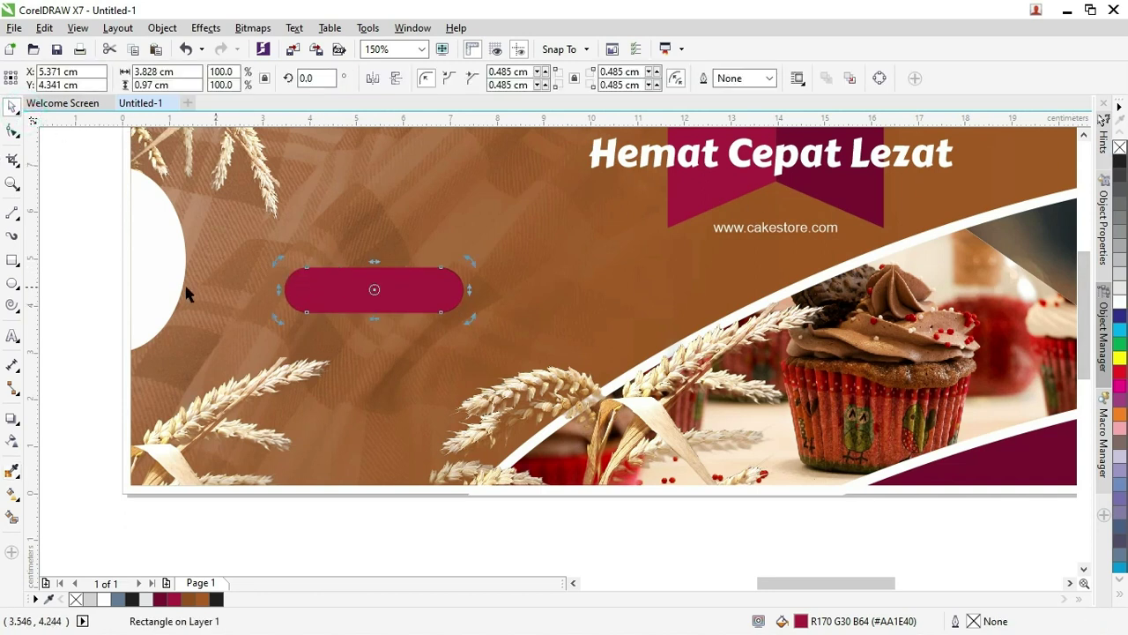
Place "Beli Sekarang" as bold artistic text over the crimson rounded rectangle
click(12, 335)
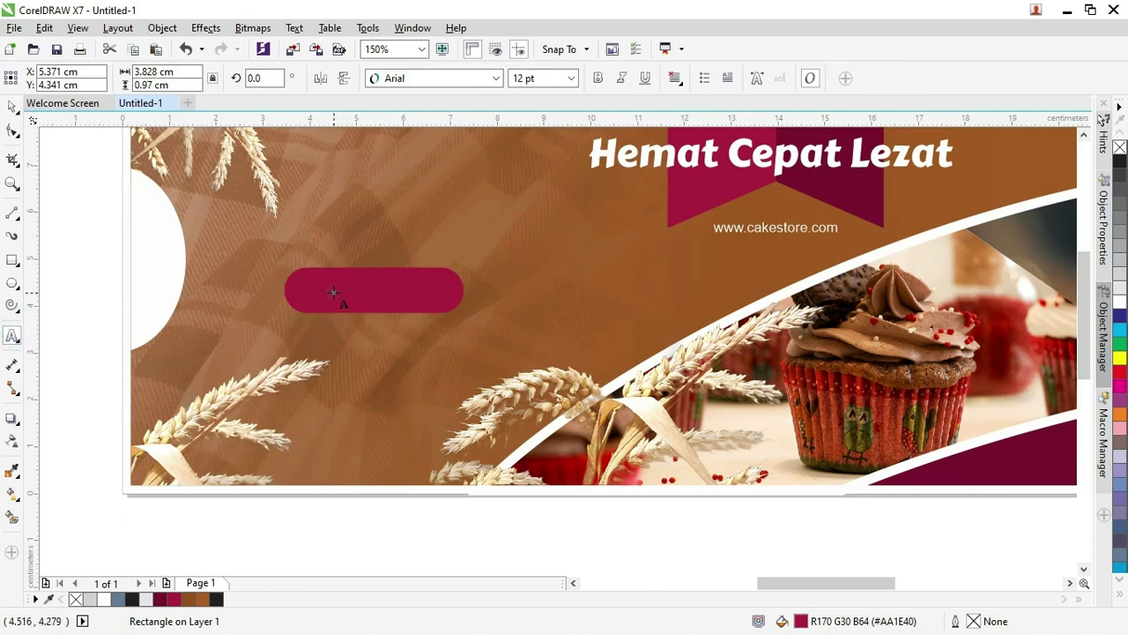
click(333, 293)
key(ctrl+v)
key(ctrl+a)
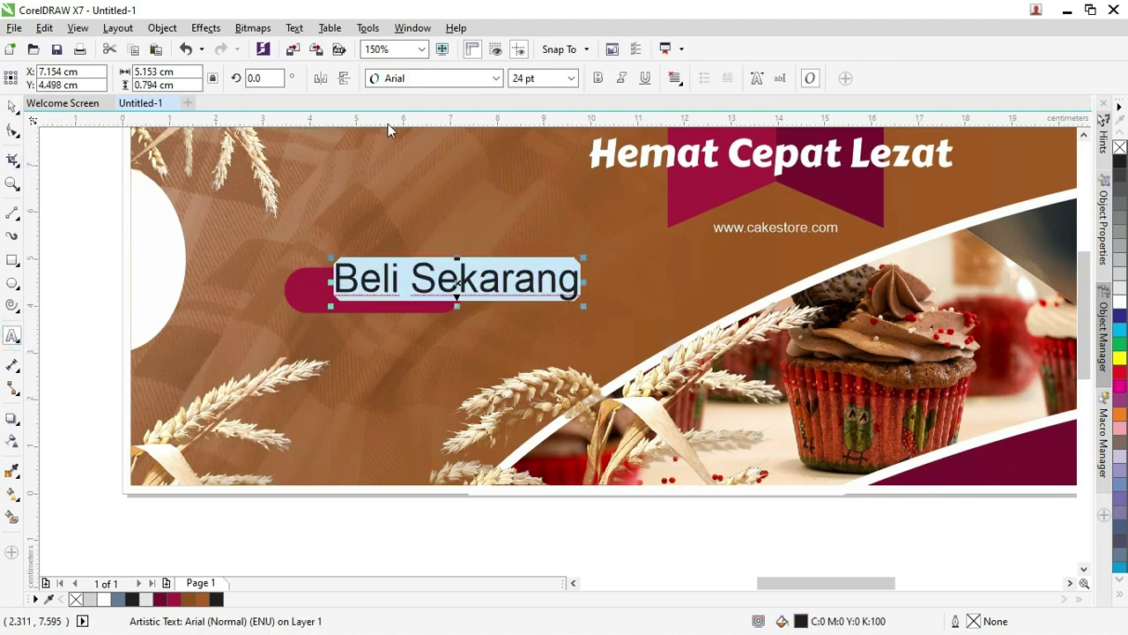
click(598, 78)
click(12, 107)
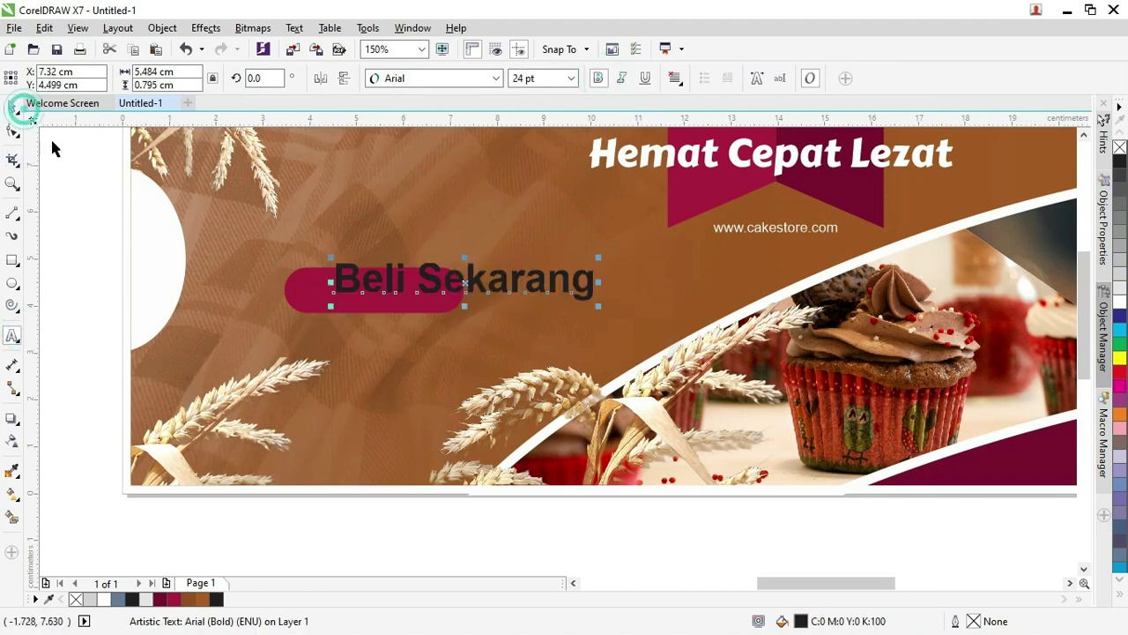
Shrink the "Beli Sekarang" text to about 2.8 by 0.4 cm, center it in the crimson button and color it white
drag(598, 258, 421, 289)
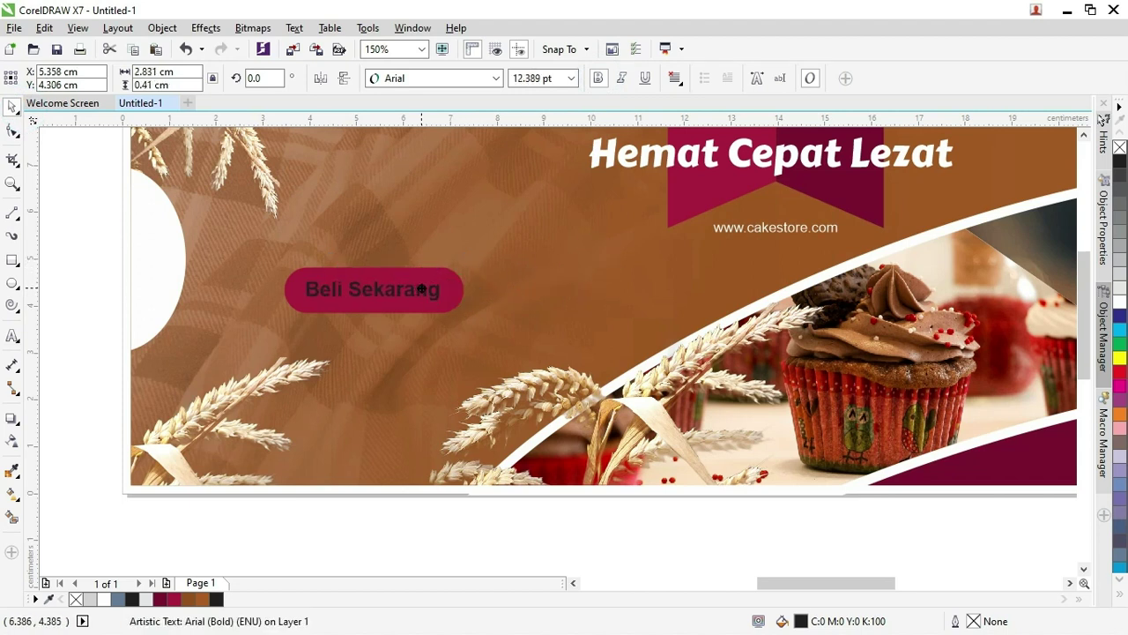
click(1119, 301)
click(525, 529)
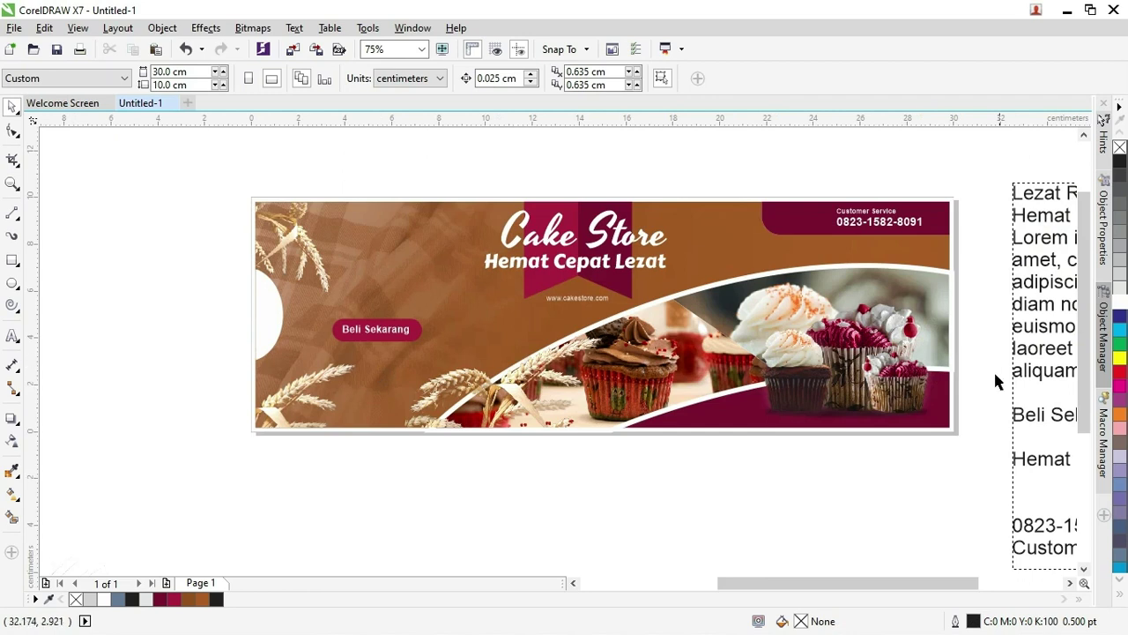
Copy the "Lezat Rasanya" and "Hemat Harganya" lines from the start of the paragraph text
scroll(995, 381, down, 2)
scroll(952, 567, right, 2)
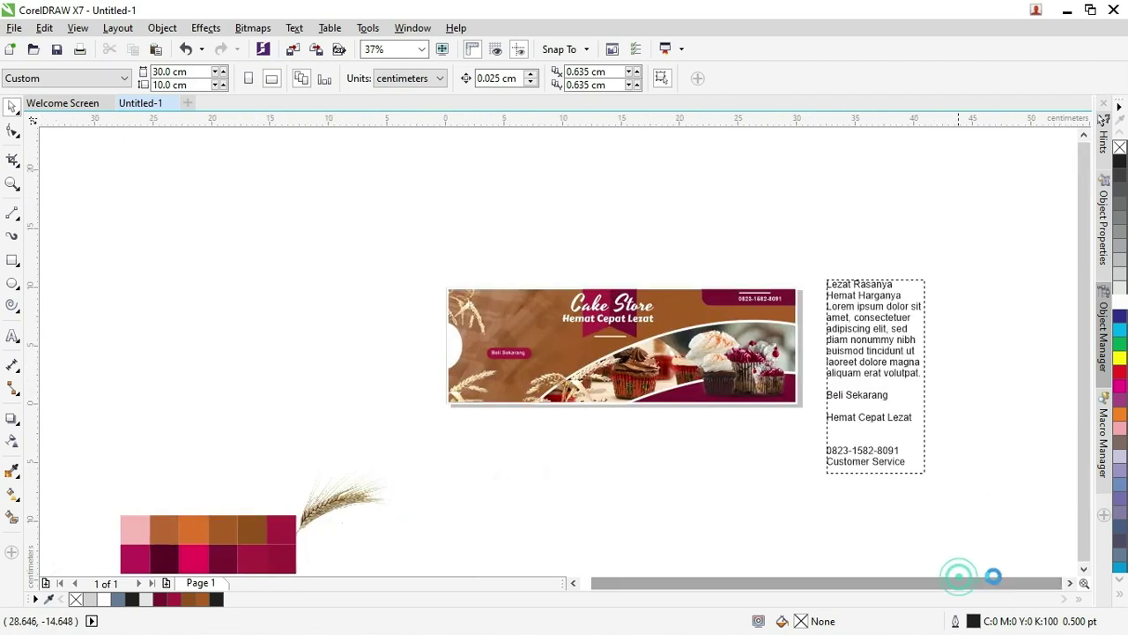
key(z)
drag(408, 251, 997, 489)
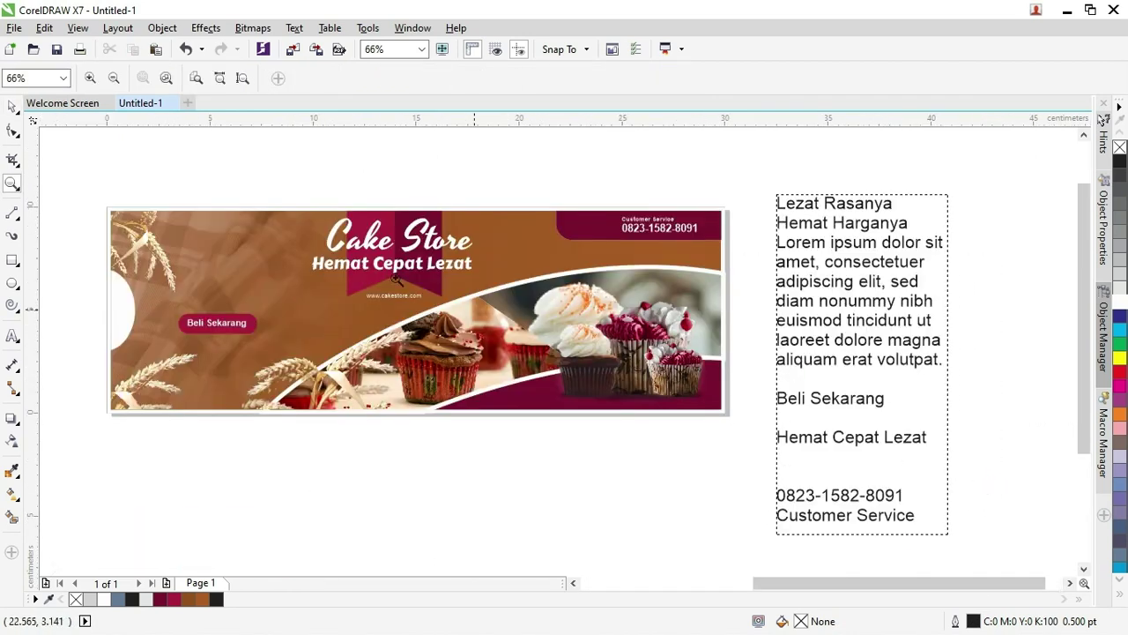
click(12, 106)
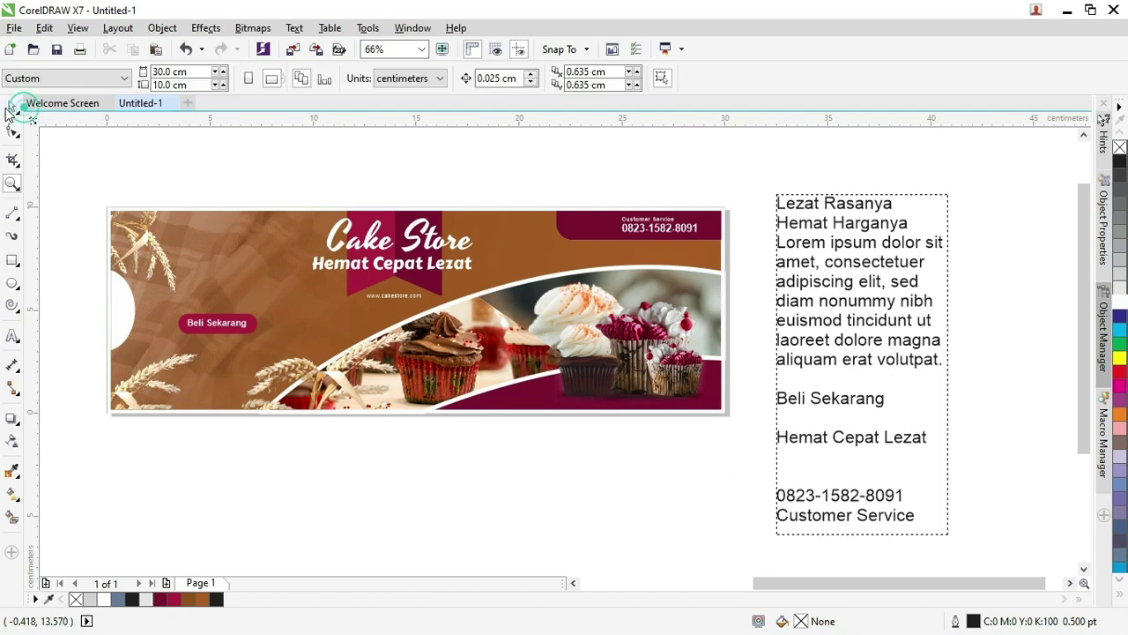
double_click(871, 225)
drag(919, 227, 712, 179)
key(ctrl+c)
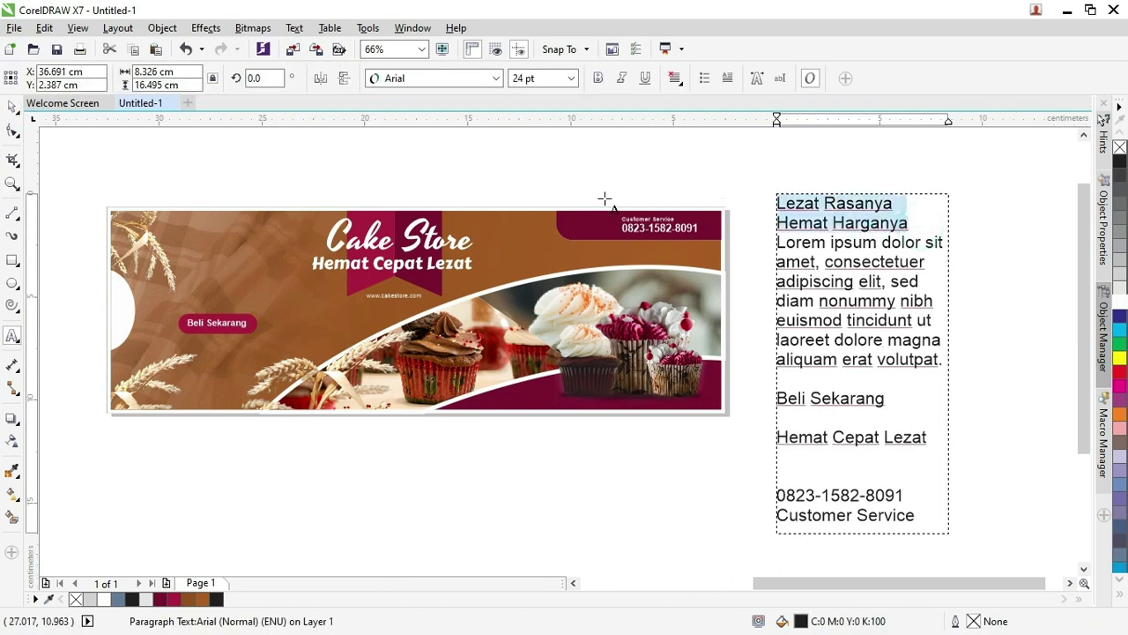
click(13, 106)
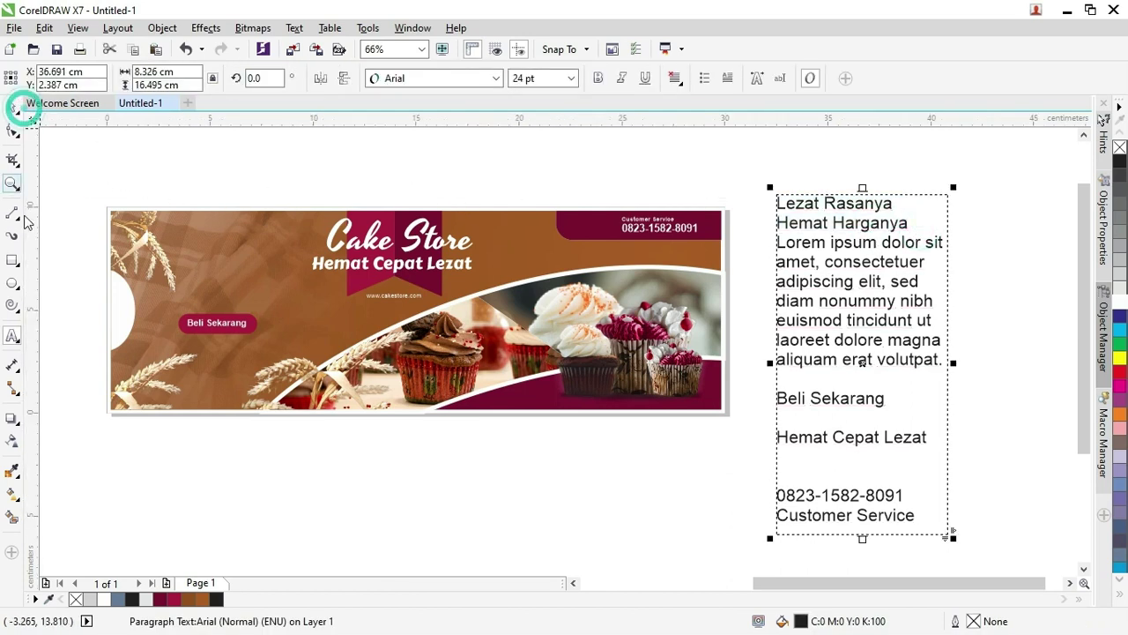
Place "Lezat Rasanya" and "Hemat Harganya" as two-line artistic text on the banner's brown area, above the "Beli Sekarang" button
click(11, 335)
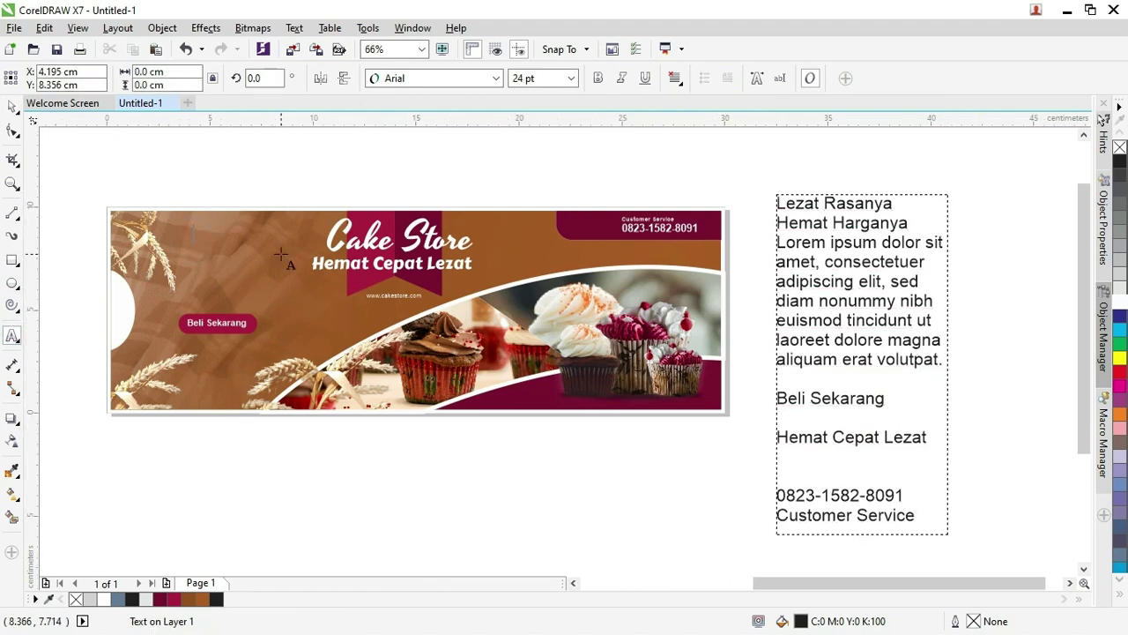
click(194, 241)
key(ctrl+v)
click(11, 107)
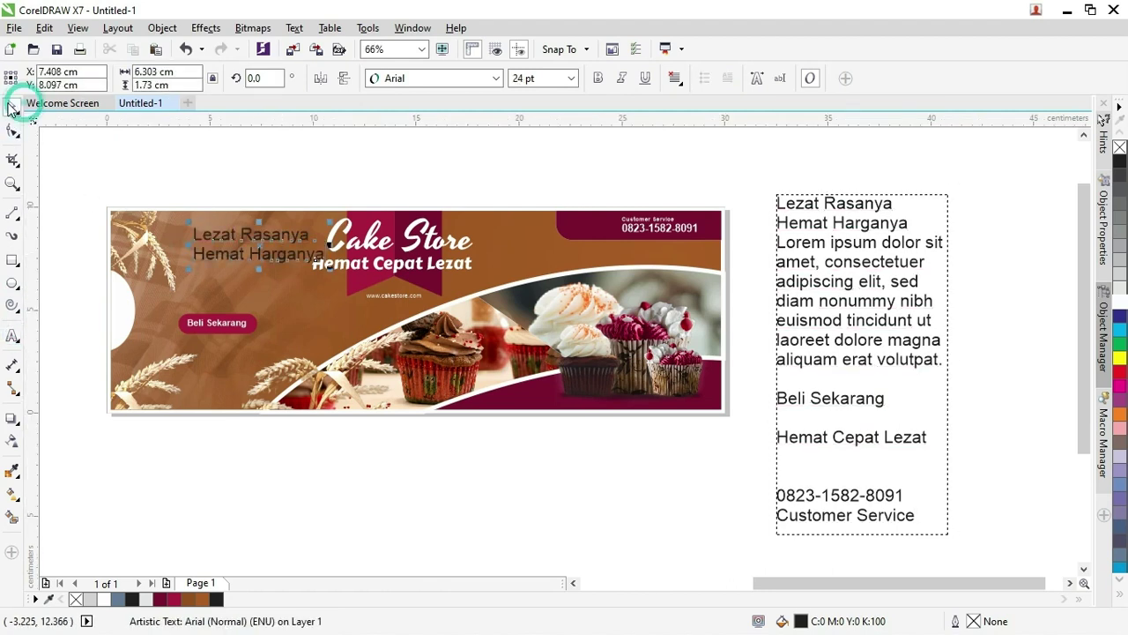
drag(248, 233, 224, 240)
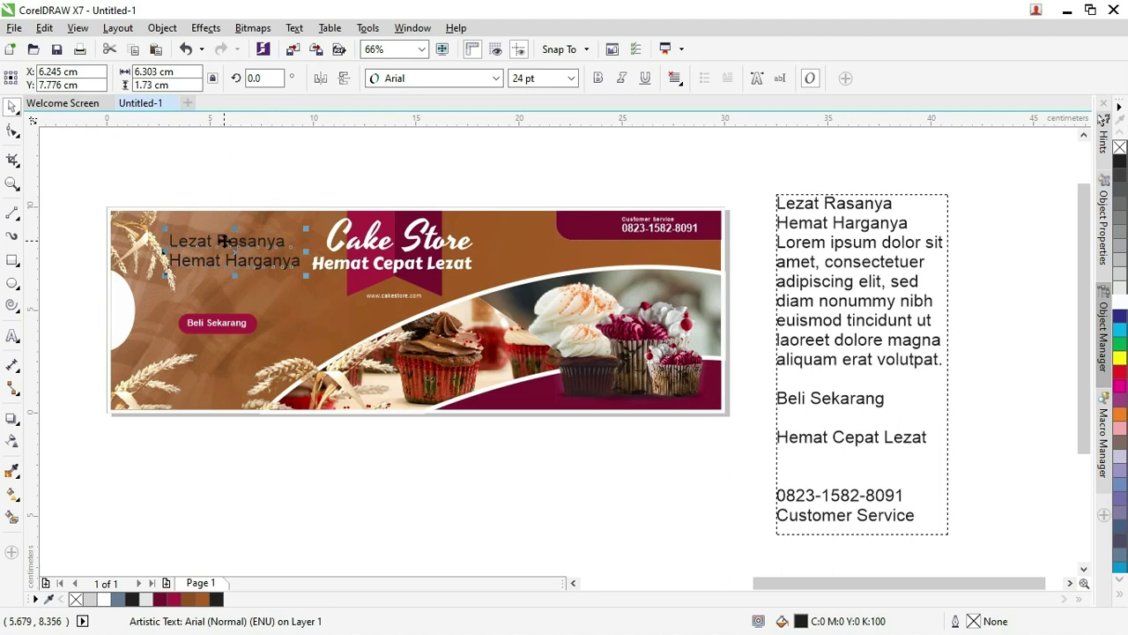
key(F10)
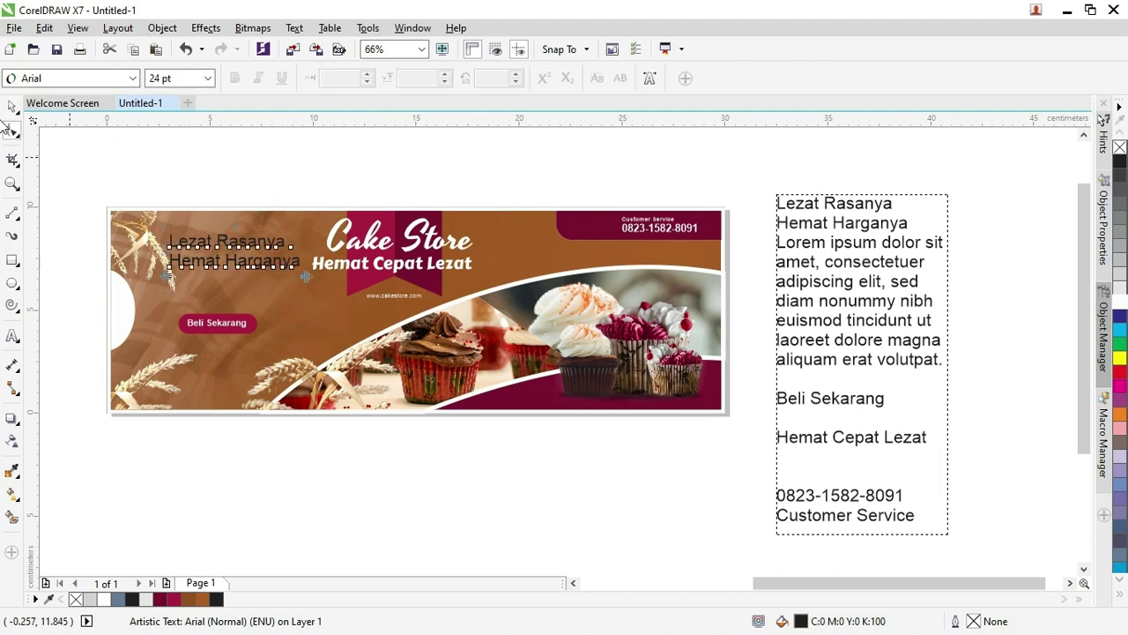
click(10, 107)
click(169, 186)
Change the font of the "Lezat Rasanya / Hemat Harganya" text to Galada
click(234, 251)
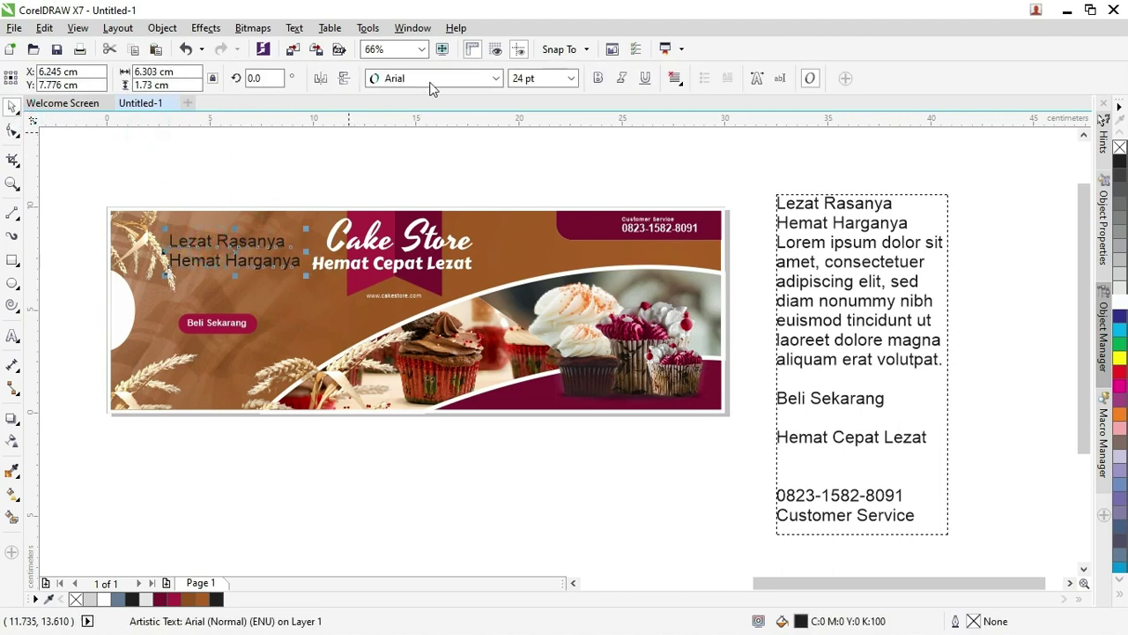
click(444, 79)
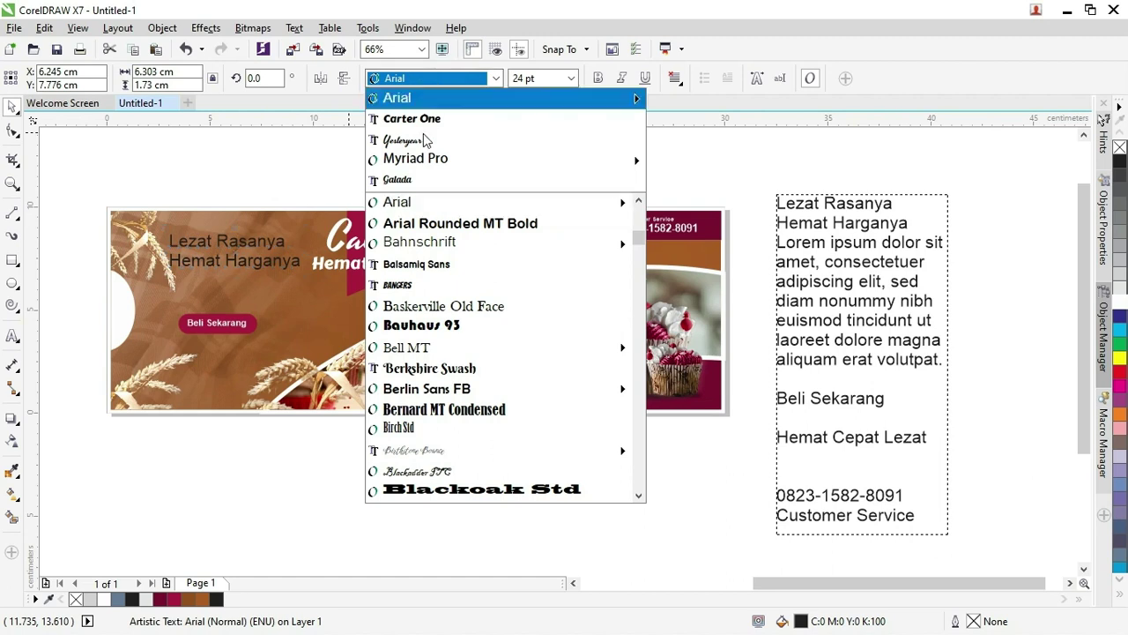
click(417, 183)
Tighten the line spacing of the "Lezat Rasanya / Hemat Harganya" text and move it slightly down on the brown area
scroll(207, 257, up, 3)
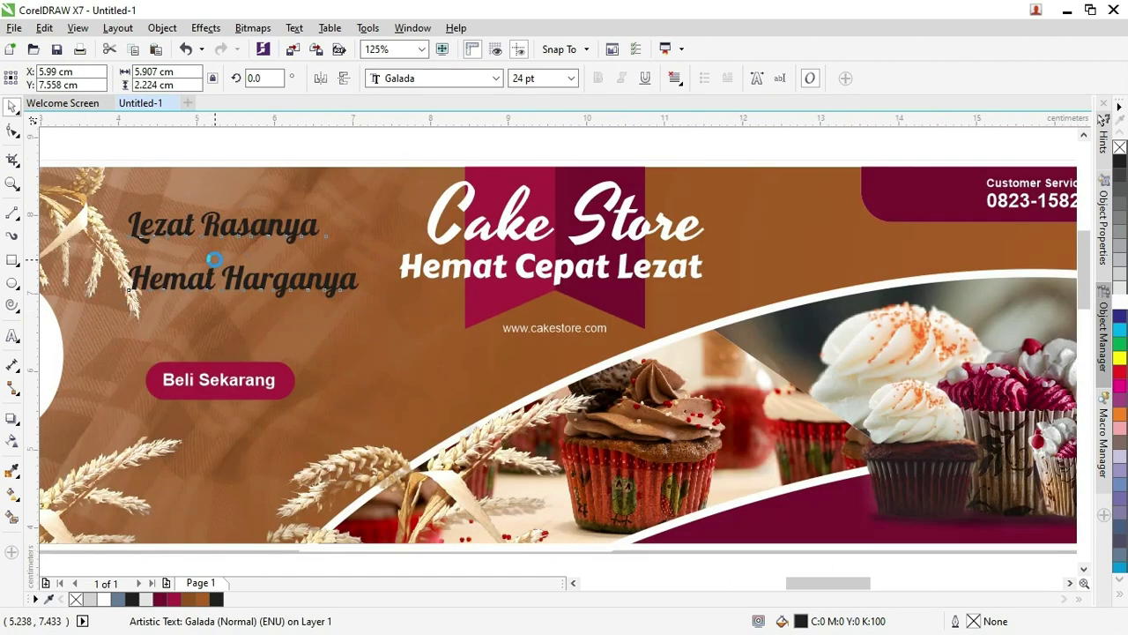
scroll(203, 256, down, 2)
click(14, 130)
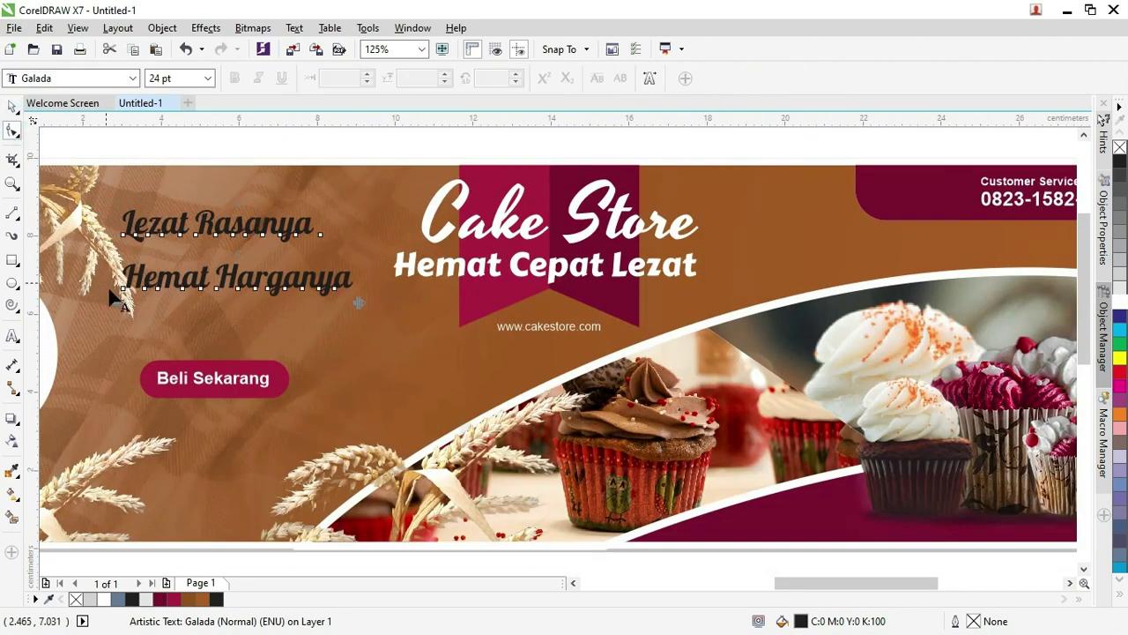
drag(115, 300, 117, 278)
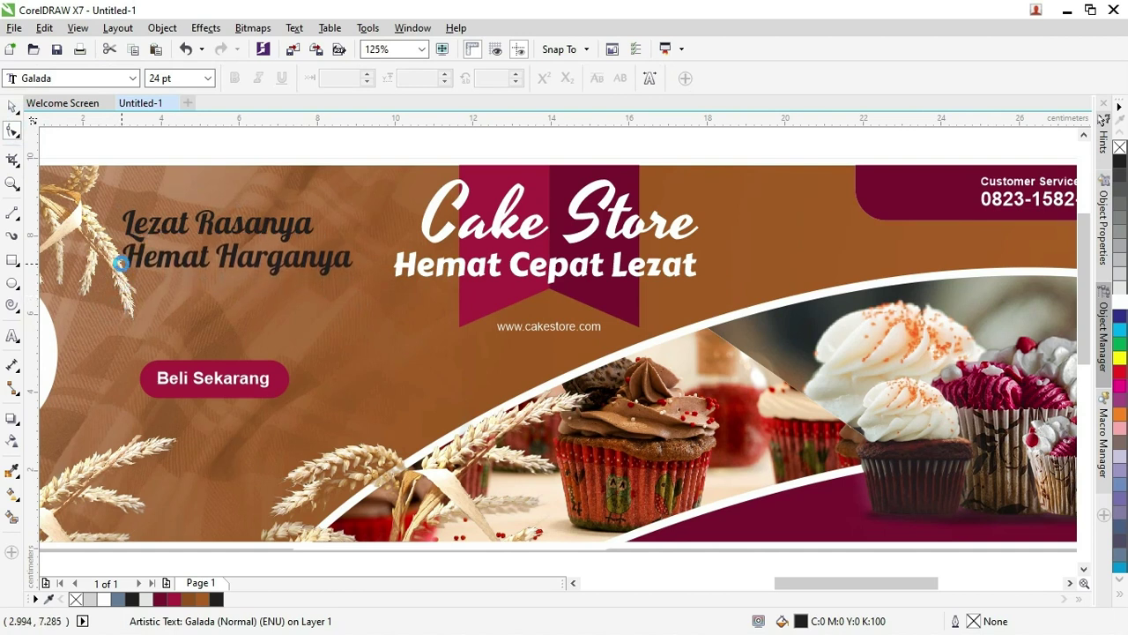
click(12, 107)
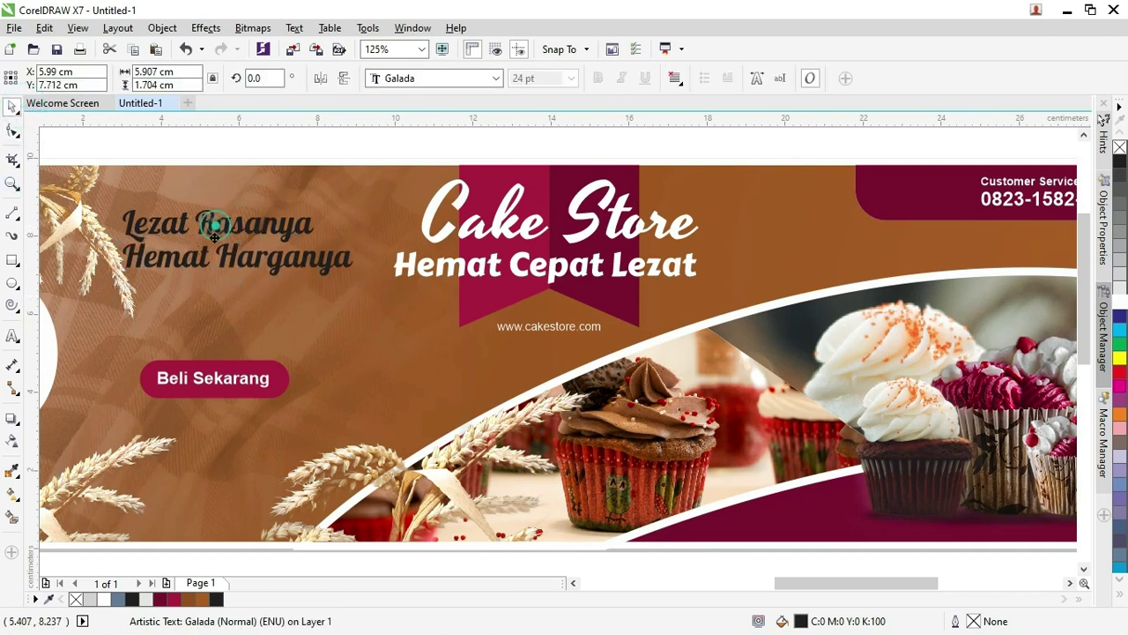
drag(217, 222, 215, 239)
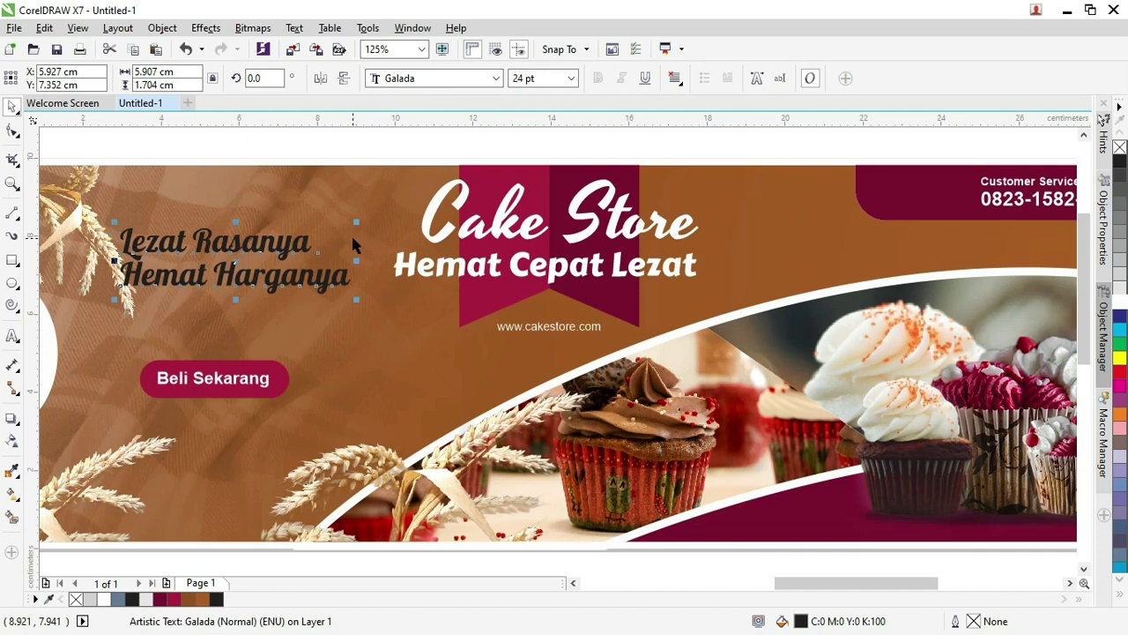
Color the two-line "Lezat Rasanya / Hemat Harganya" text white
key(F10)
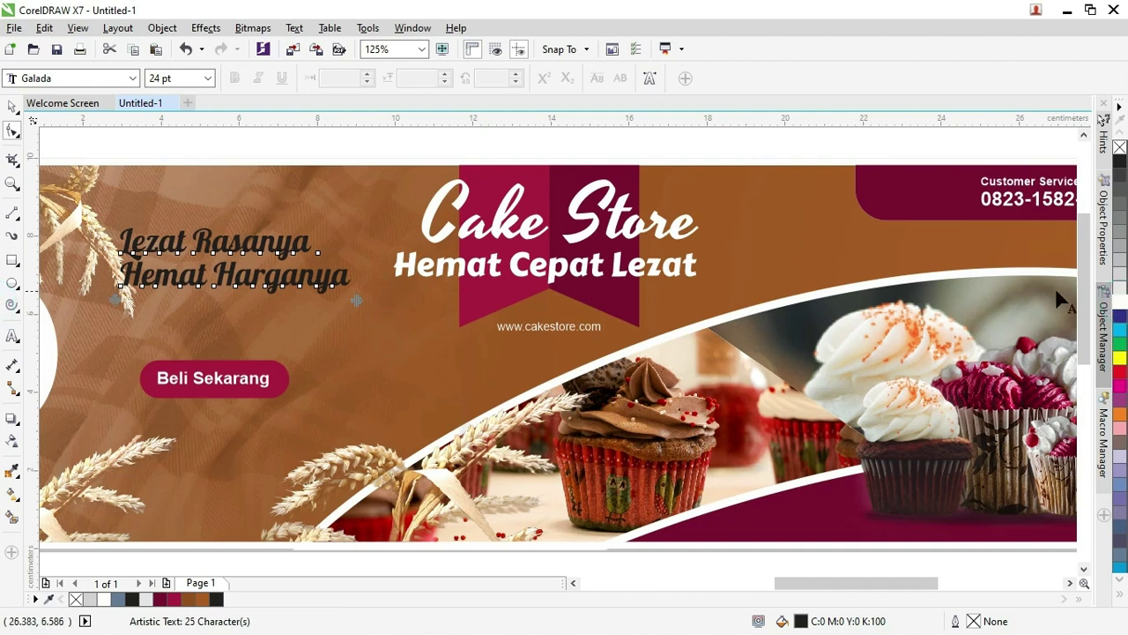
click(12, 106)
click(166, 142)
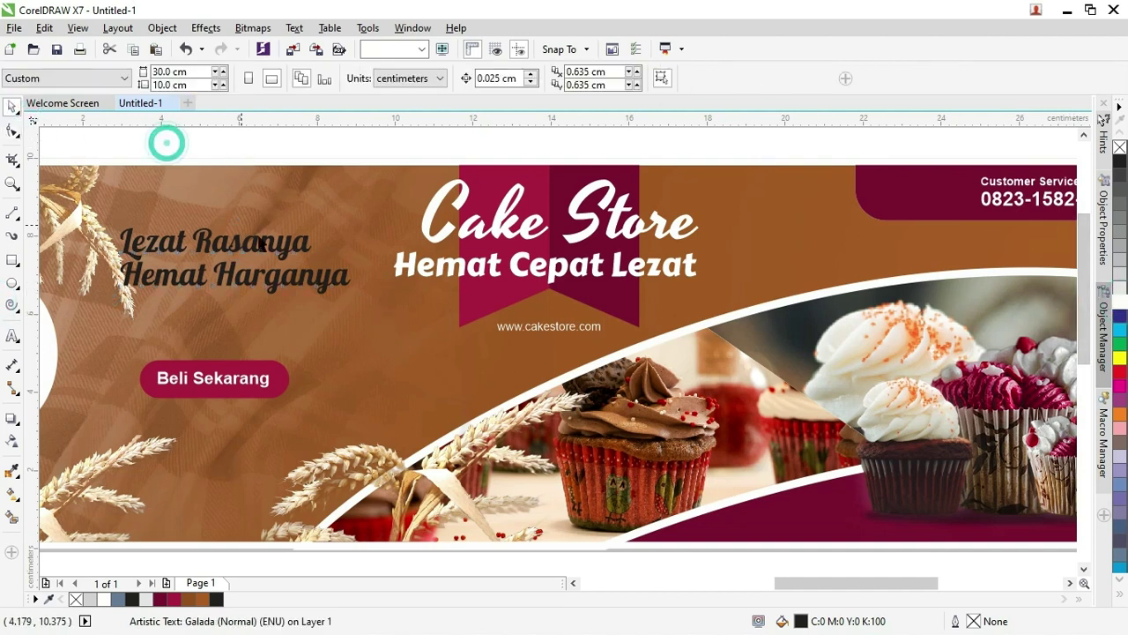
click(262, 245)
click(1120, 301)
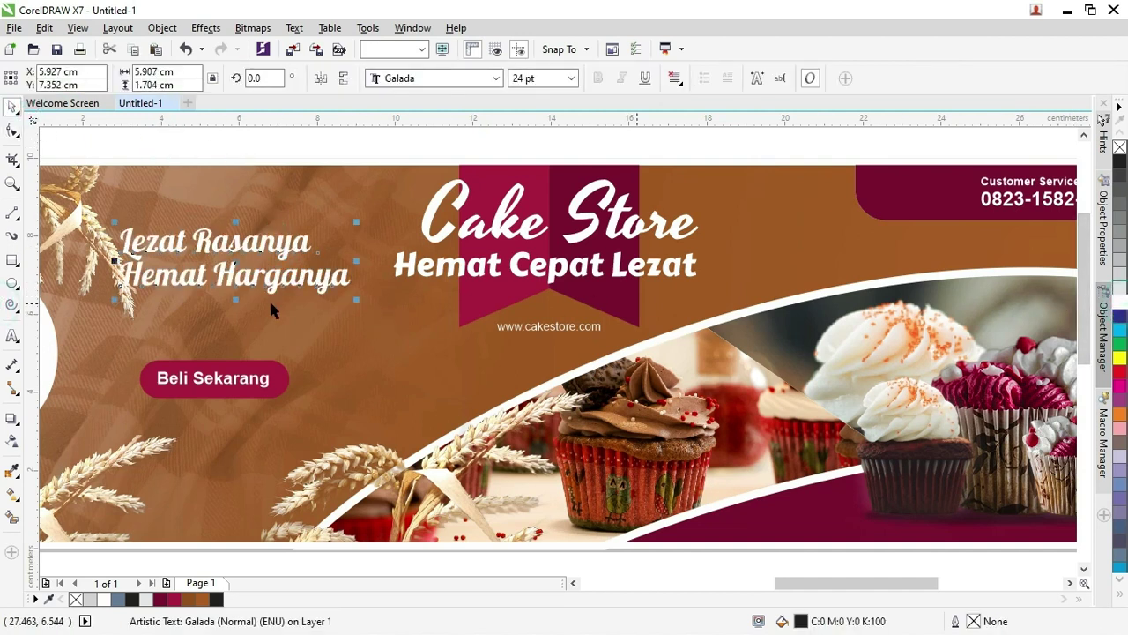
Add a one-step outside contour of about 0.203 cm around the "Lezat Rasanya / Hemat Harganya" text
click(11, 423)
click(44, 432)
scroll(224, 255, up, 2)
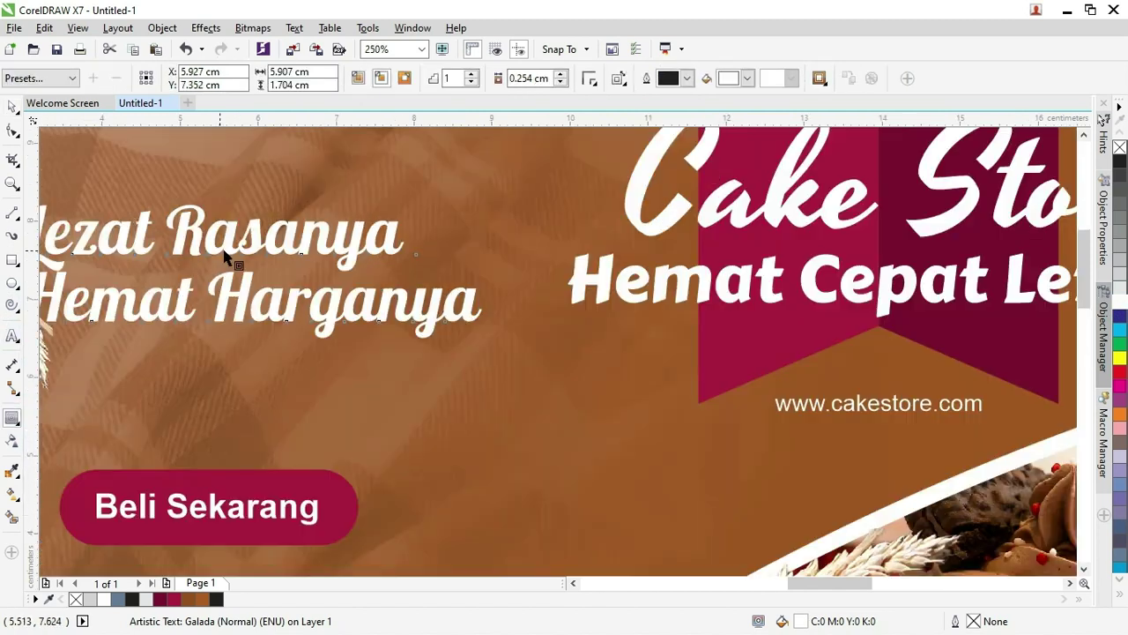
scroll(231, 248, down, 2)
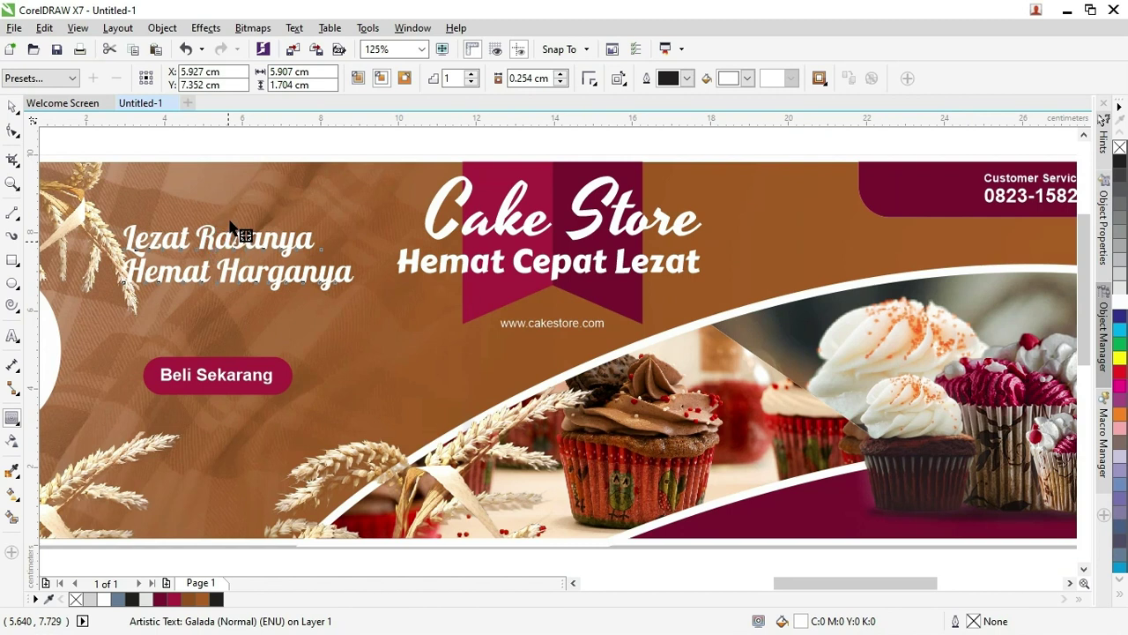
drag(227, 222, 209, 244)
scroll(209, 244, up, 2)
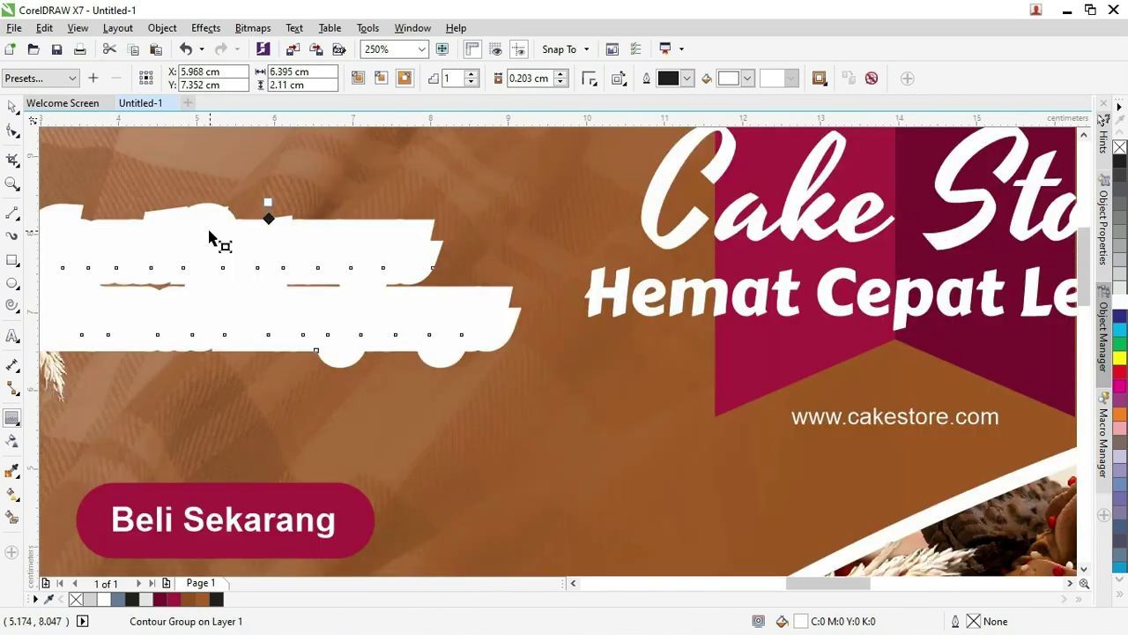
Fill the contour with the crimson sampled from the ribbon behind Cake Store and give it round corners
click(747, 79)
click(725, 205)
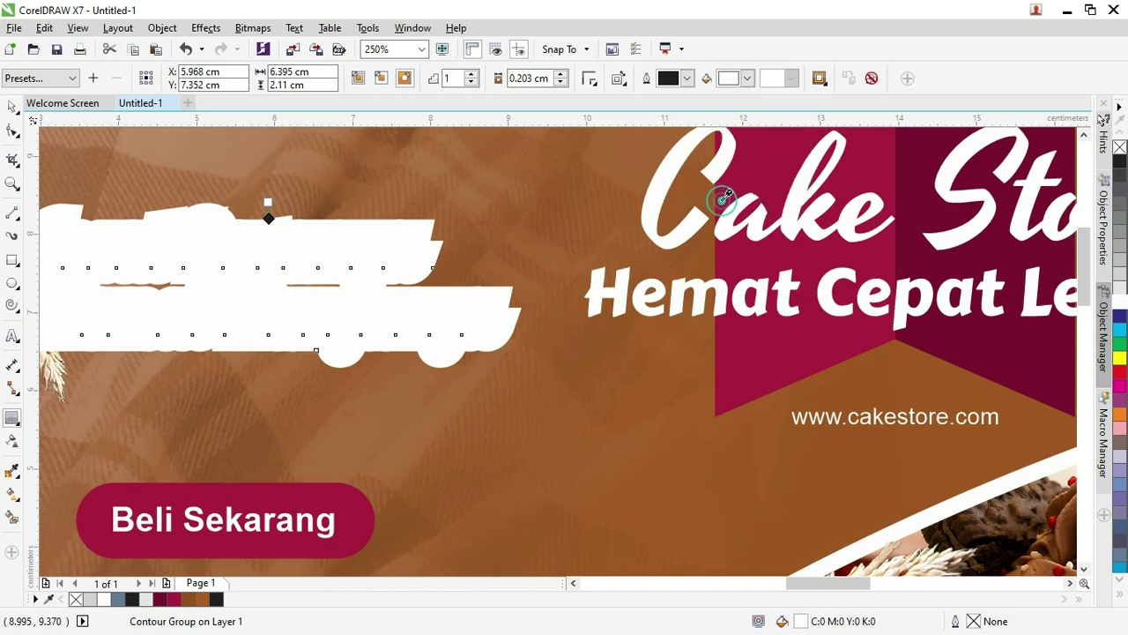
click(775, 344)
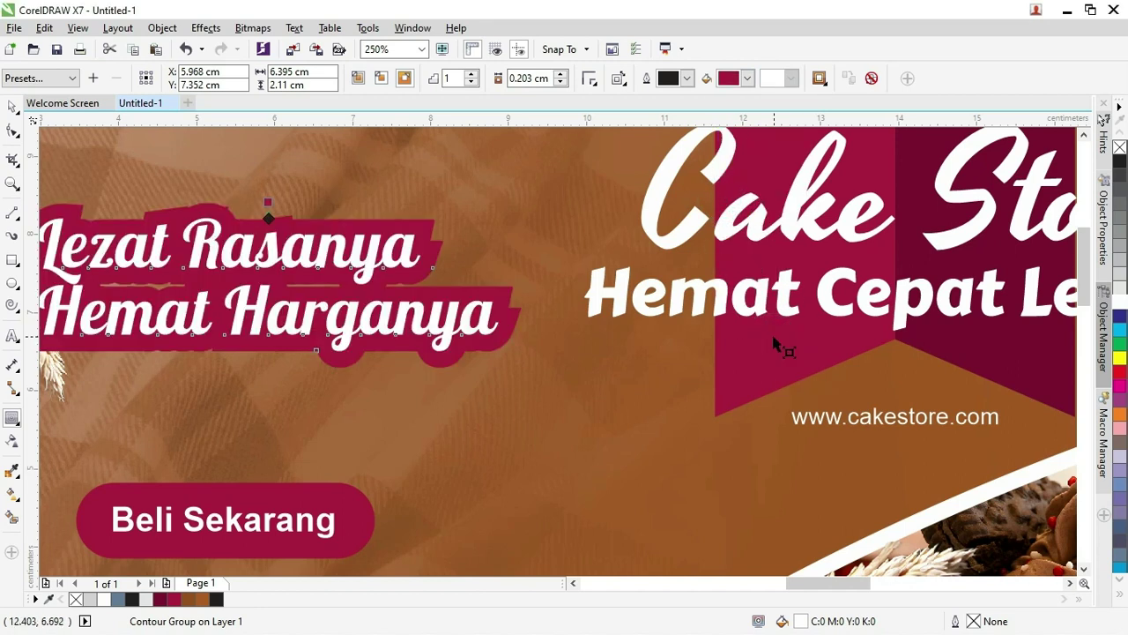
click(590, 78)
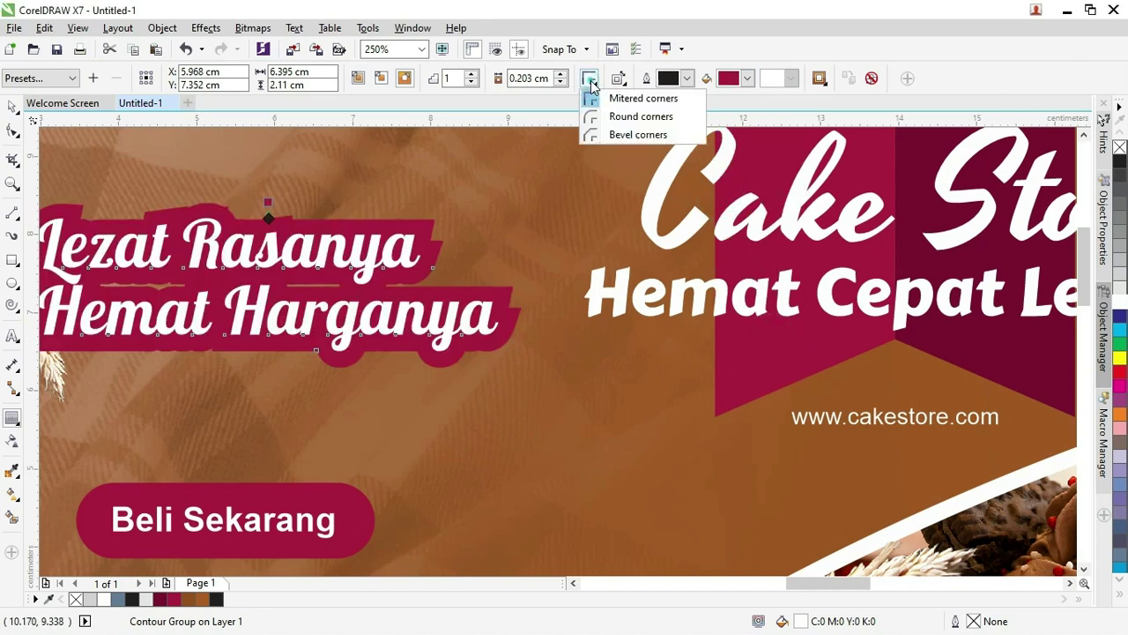
click(624, 118)
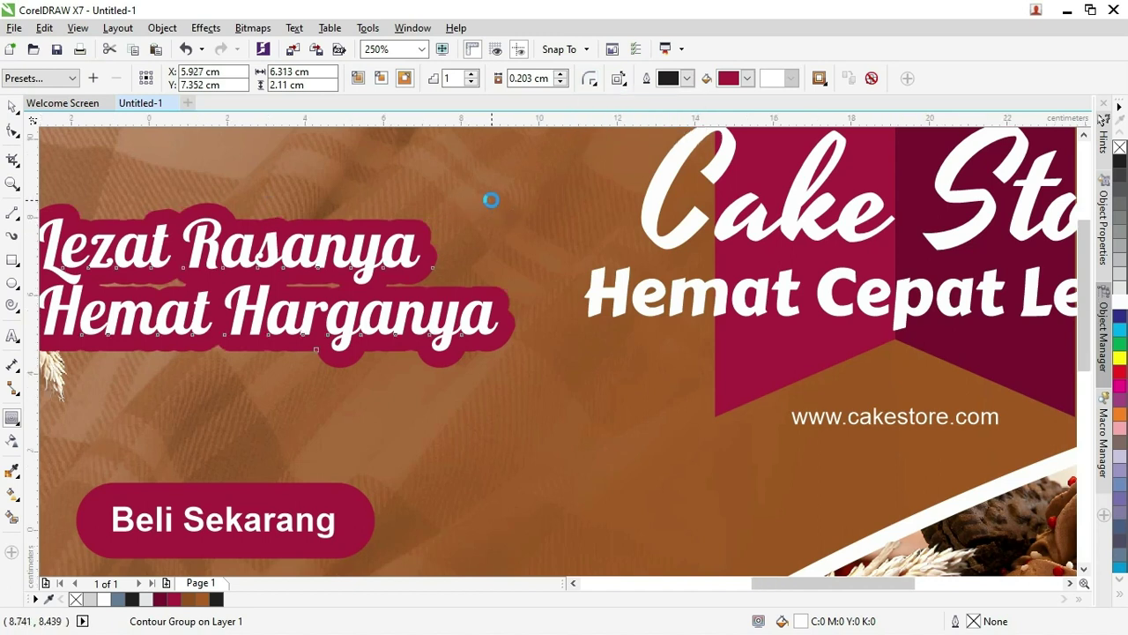
Reduce the contour offset around the "Lezat Rasanya / Hemat Harganya" text to 0.15 cm
scroll(491, 197, down, 2)
triple_click(553, 79)
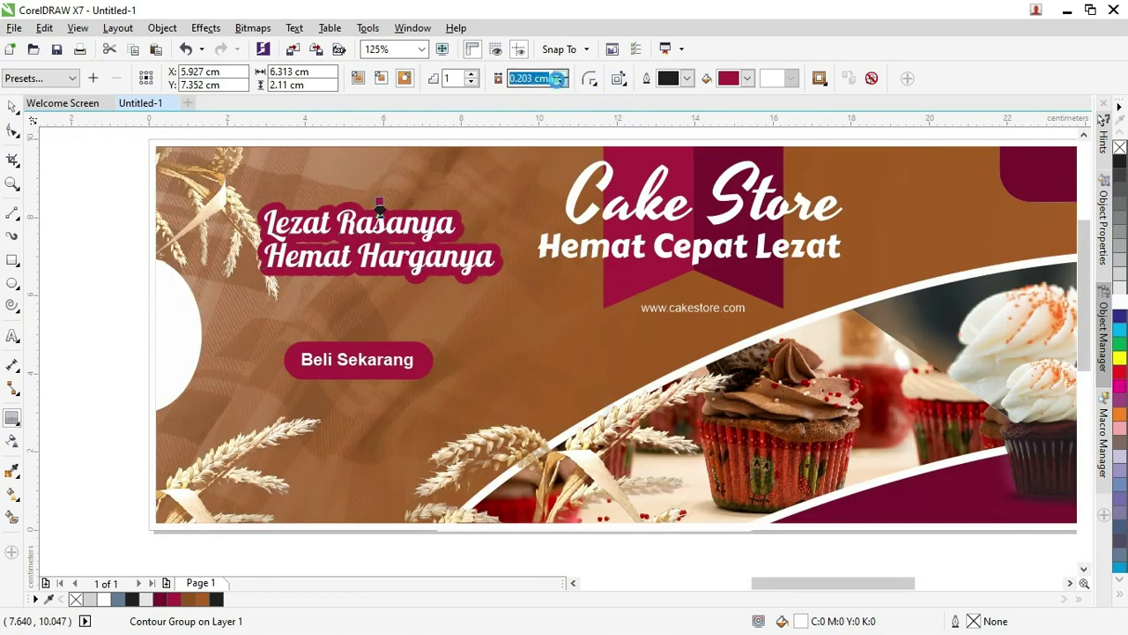
text(0.003)
key(Return)
click(561, 74)
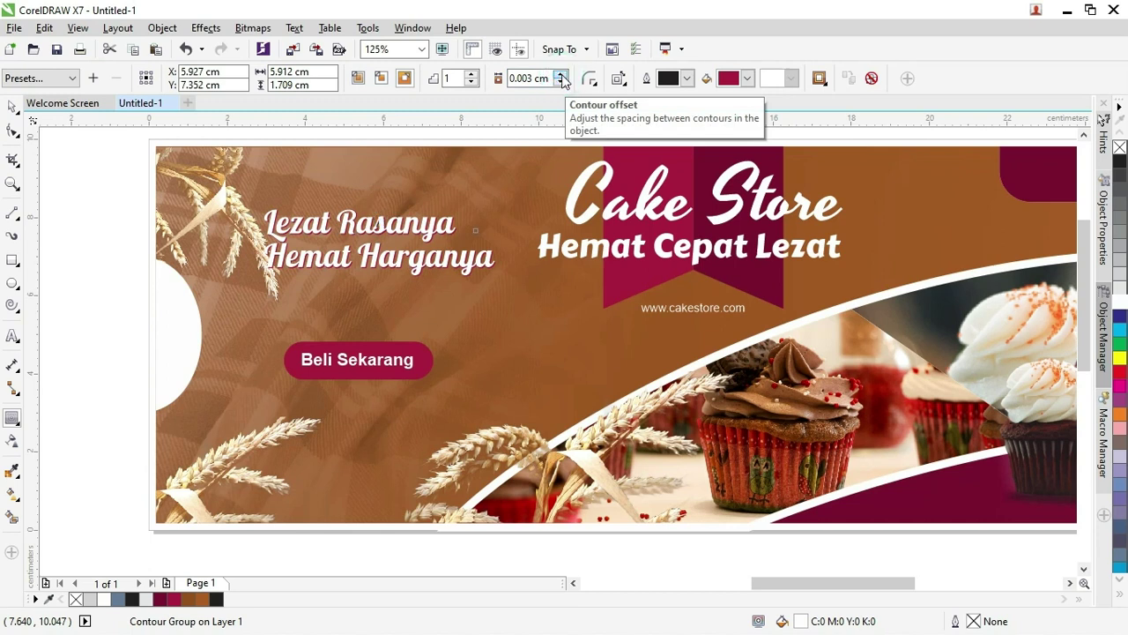
click(527, 78)
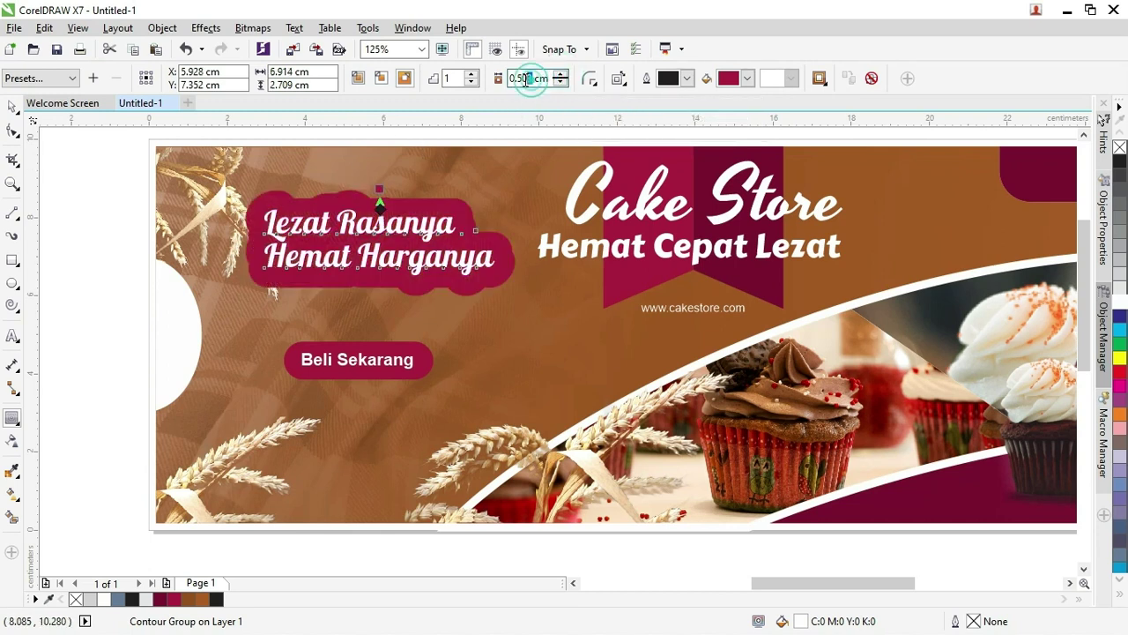
text(12)
click(451, 79)
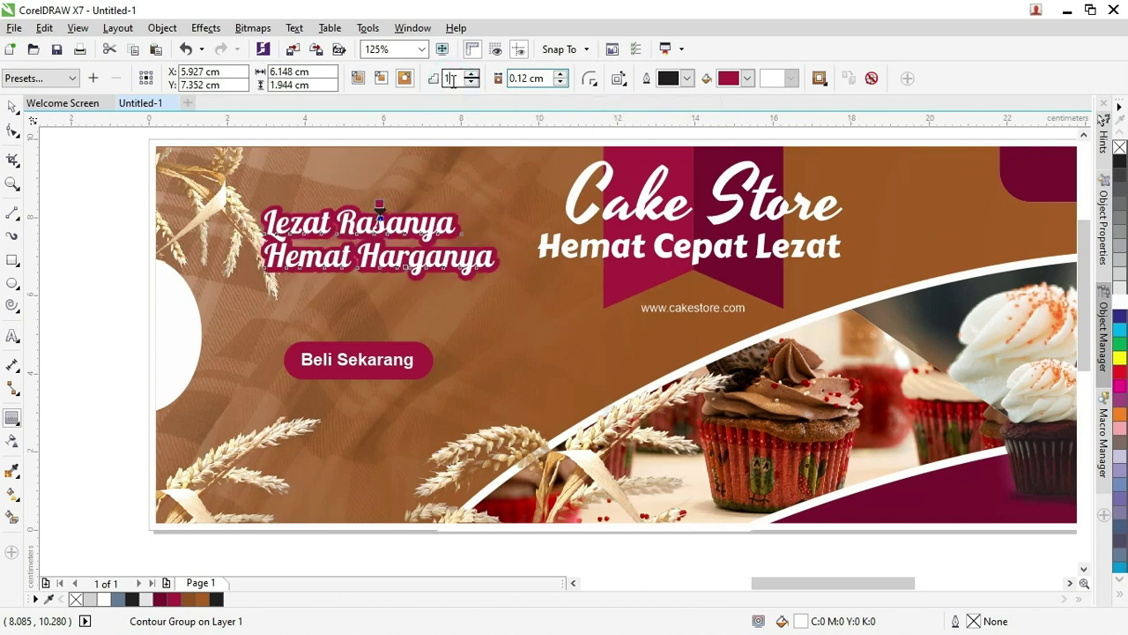
click(525, 77)
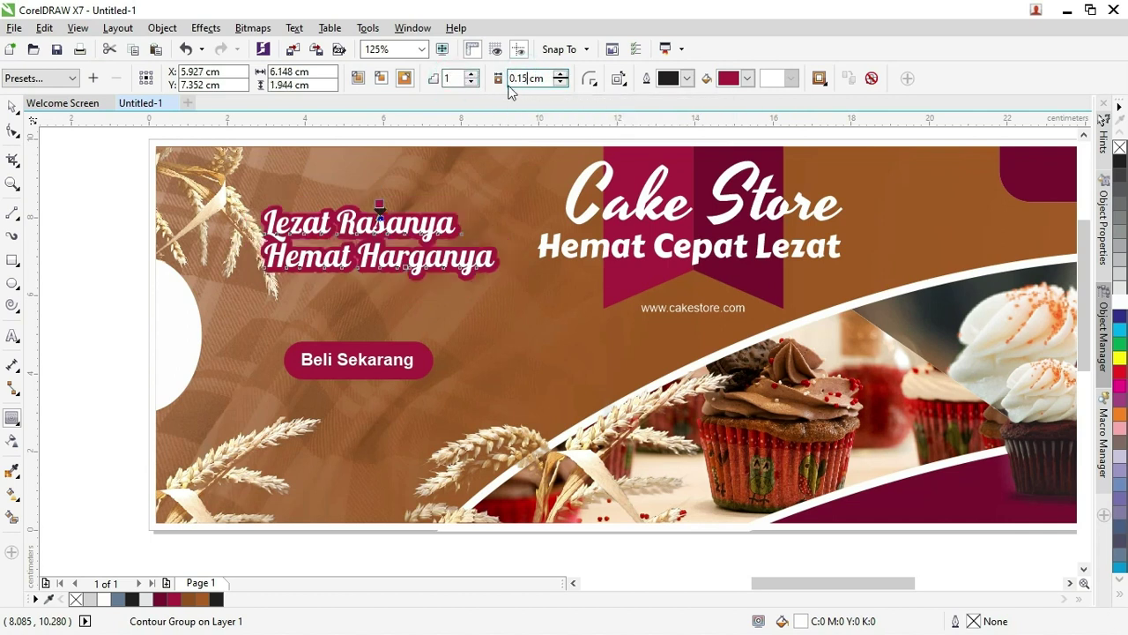
text(5)
key(Return)
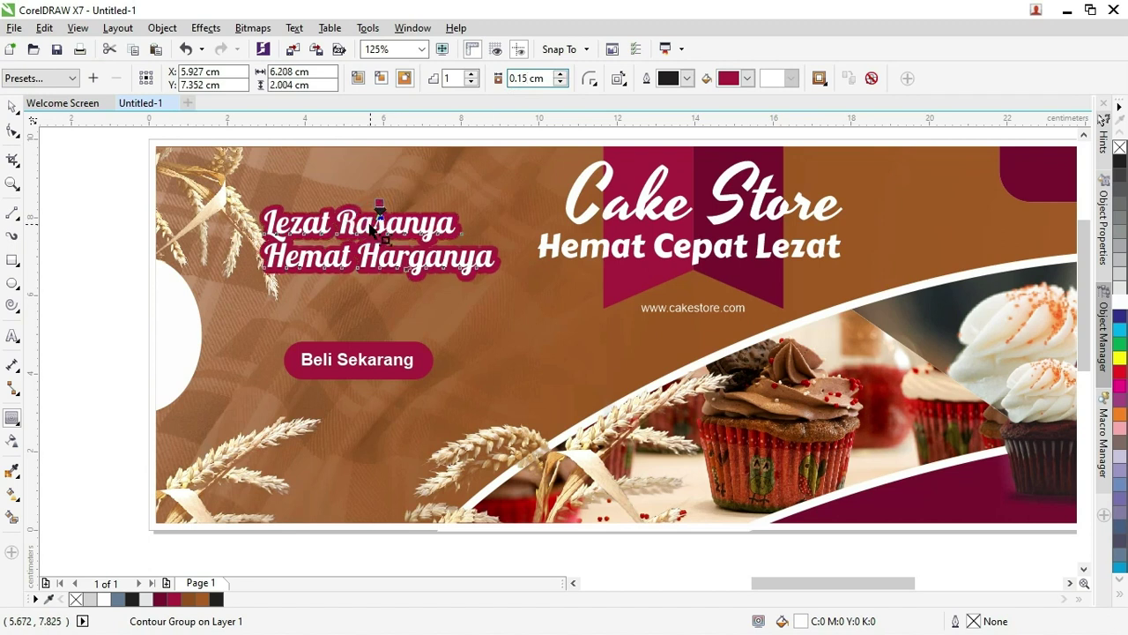
click(12, 108)
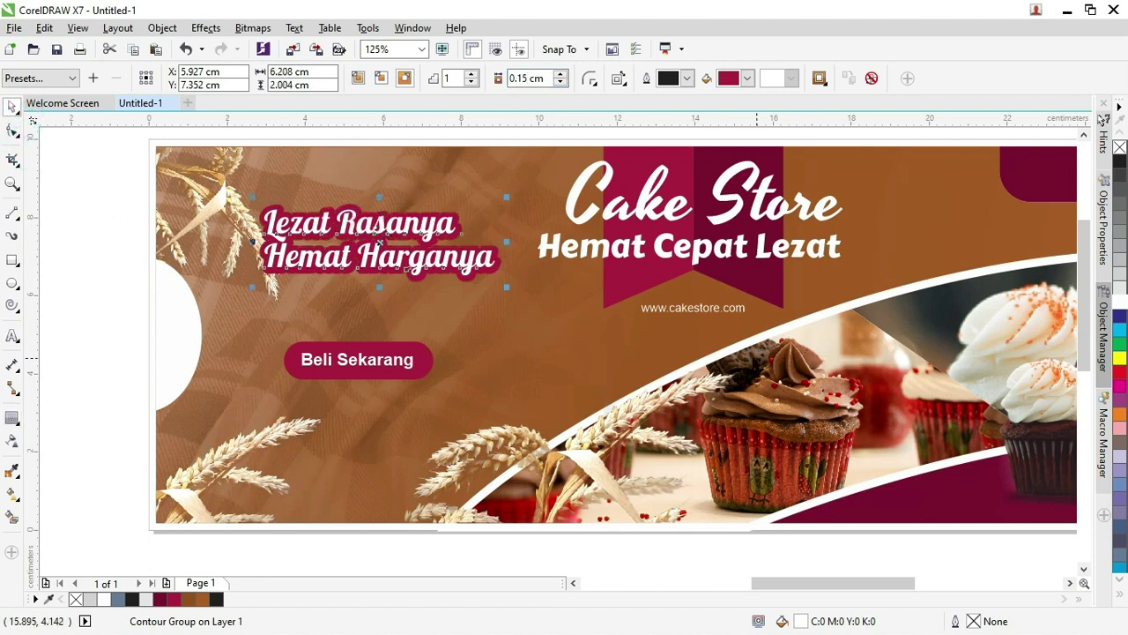
Move the paragraph text block to the empty area left of the banner and copy its lorem ipsum passage
scroll(757, 359, down, 1)
scroll(986, 362, down, 1)
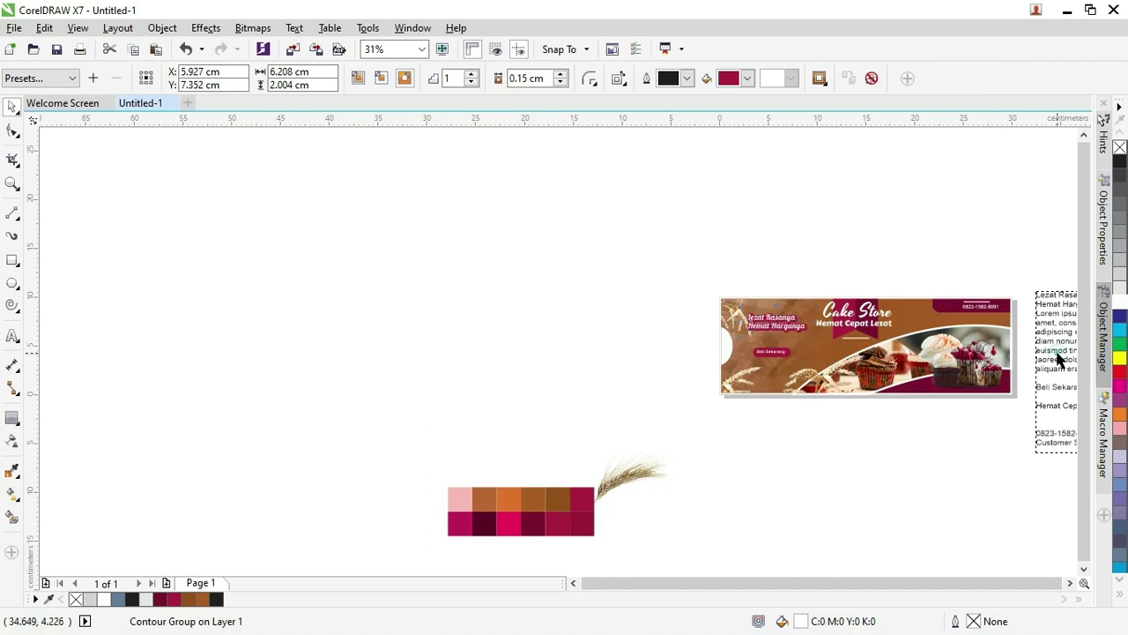
drag(1059, 360, 634, 303)
scroll(635, 302, up, 1)
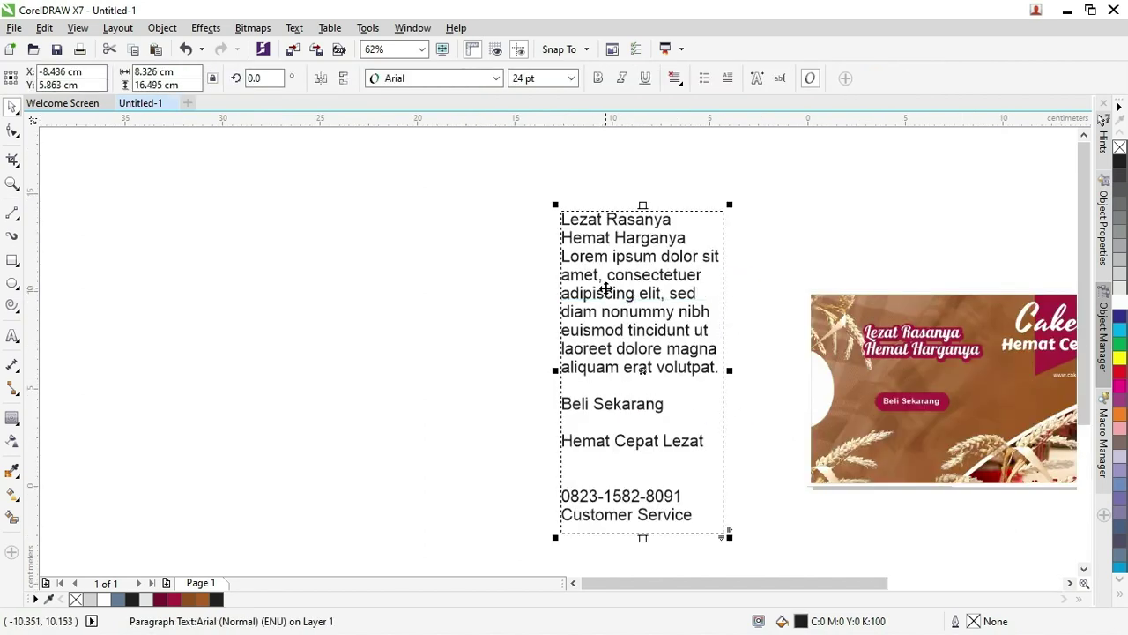
double_click(607, 289)
drag(561, 257, 721, 368)
click(12, 106)
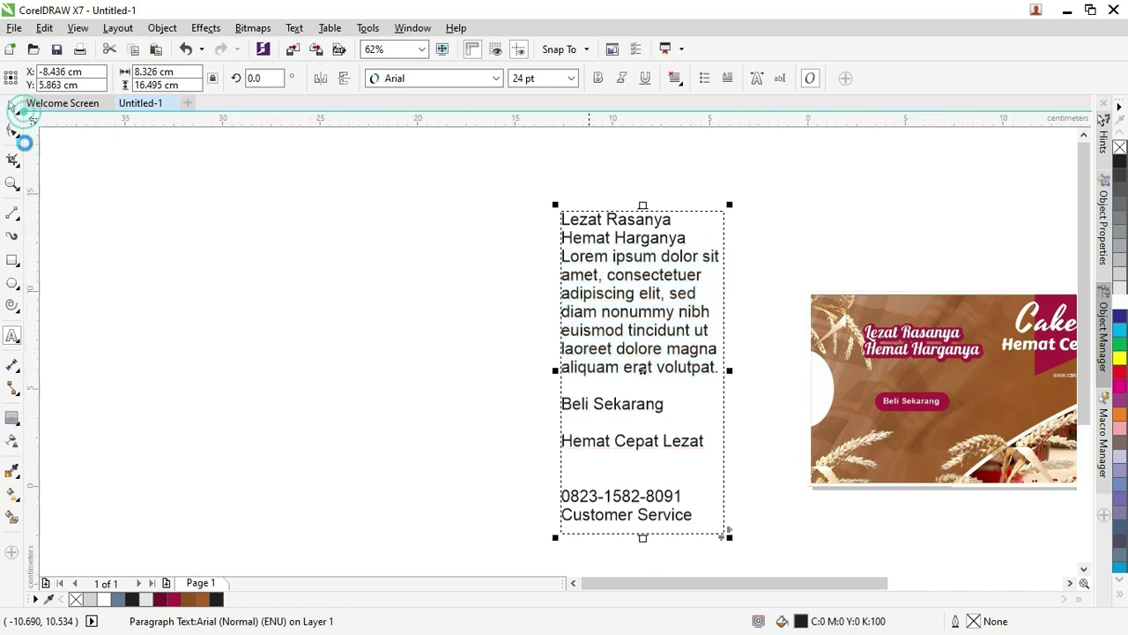
Place the lorem ipsum passage in a paragraph text frame about 6.56 by 1.31 cm, between the "Hemat Harganya" line and the button
scroll(516, 272, down, 1)
key(z)
drag(628, 261, 967, 388)
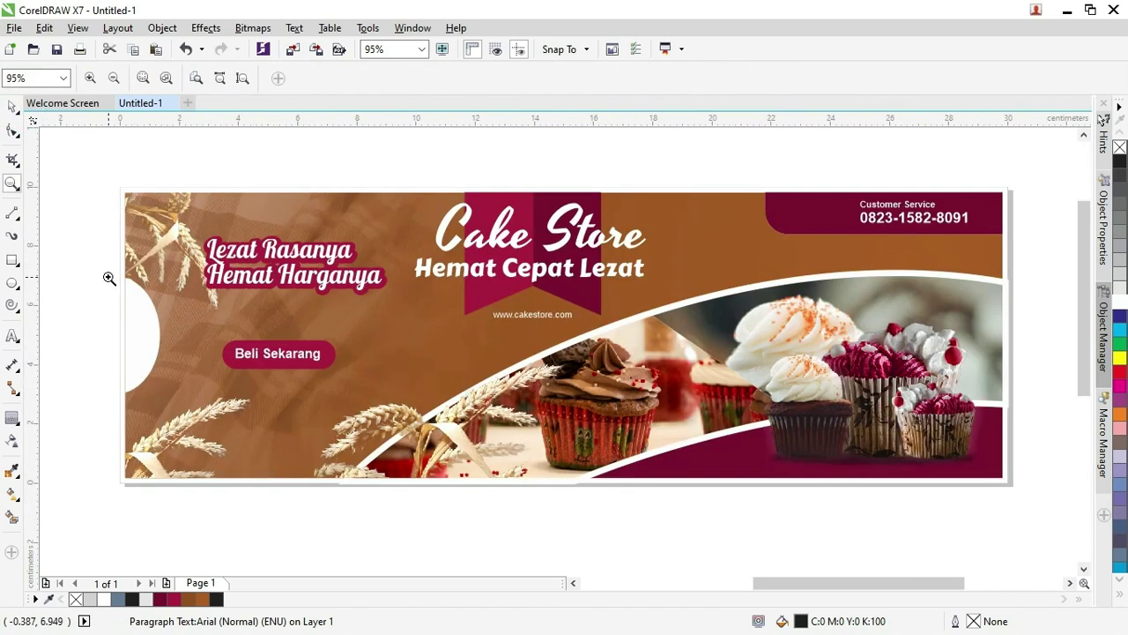
click(12, 335)
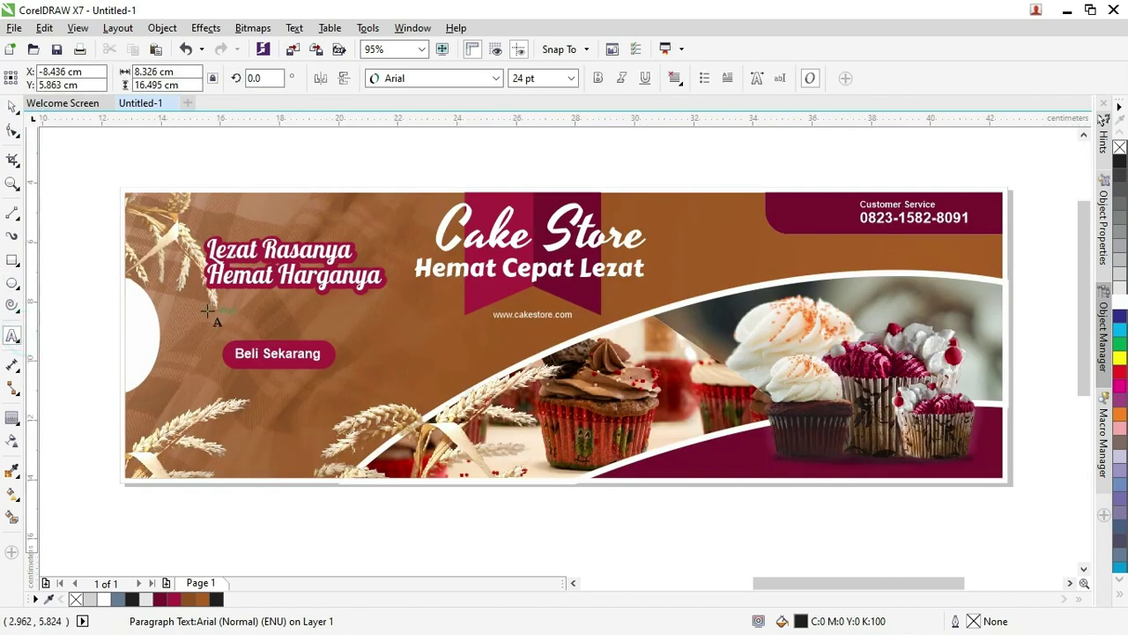
drag(211, 300, 404, 340)
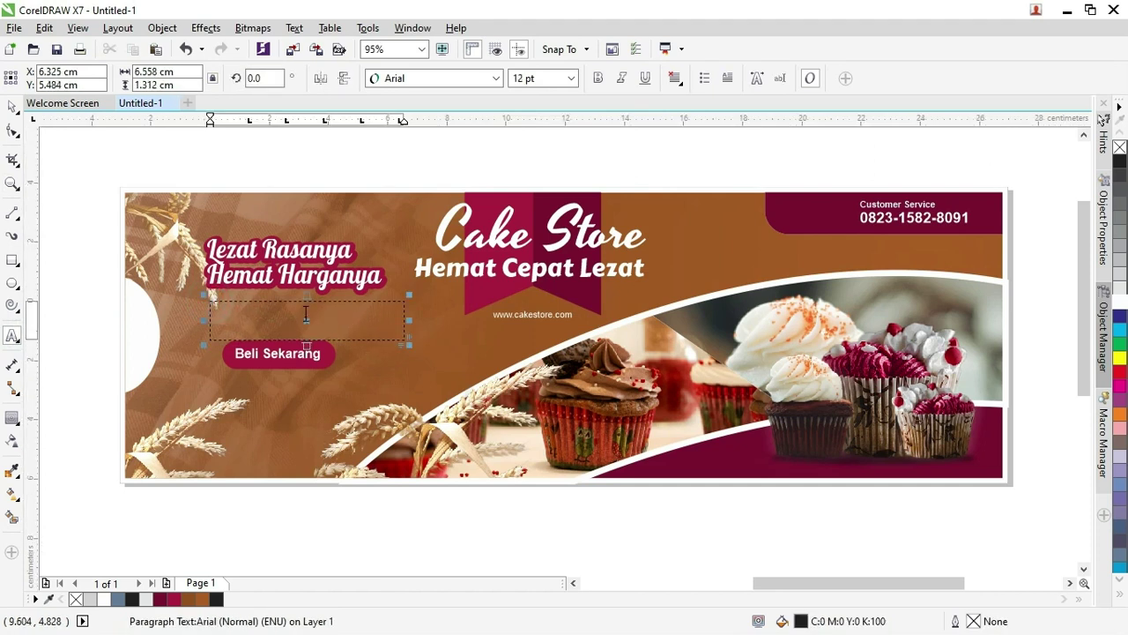
Format the lorem ipsum text in the new frame as 7 pt, white and bold
key(ctrl+a)
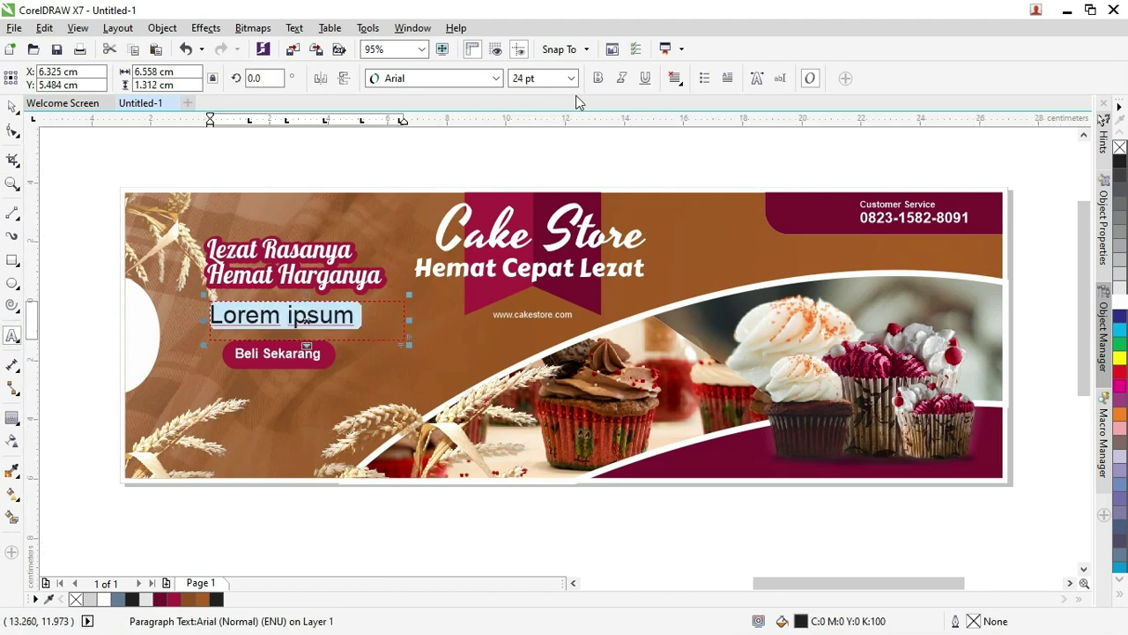
click(571, 79)
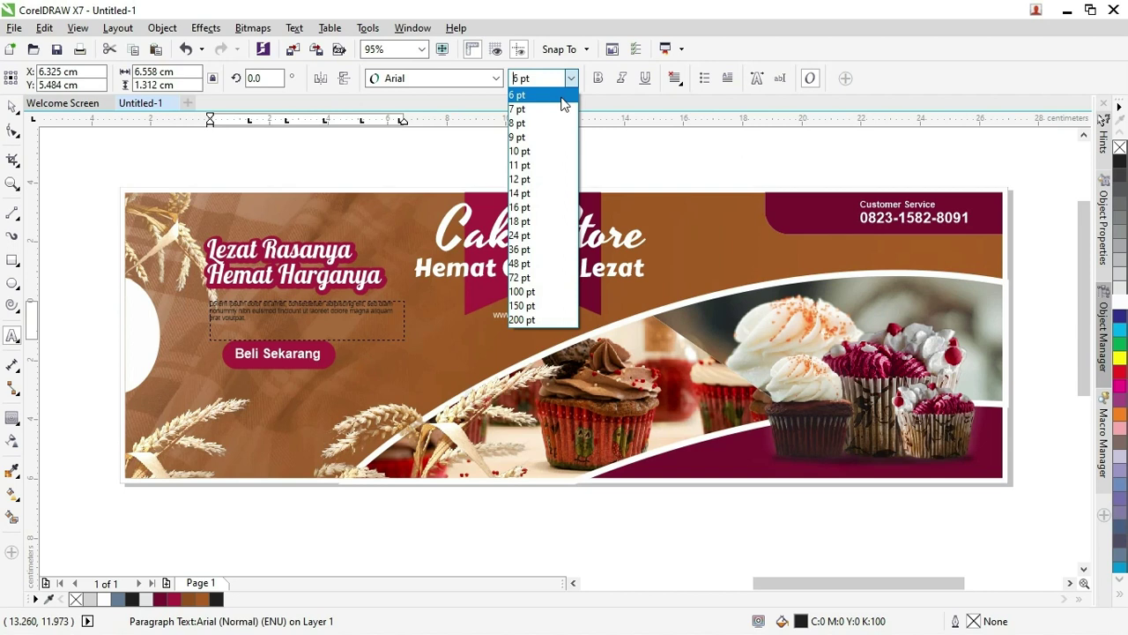
click(556, 109)
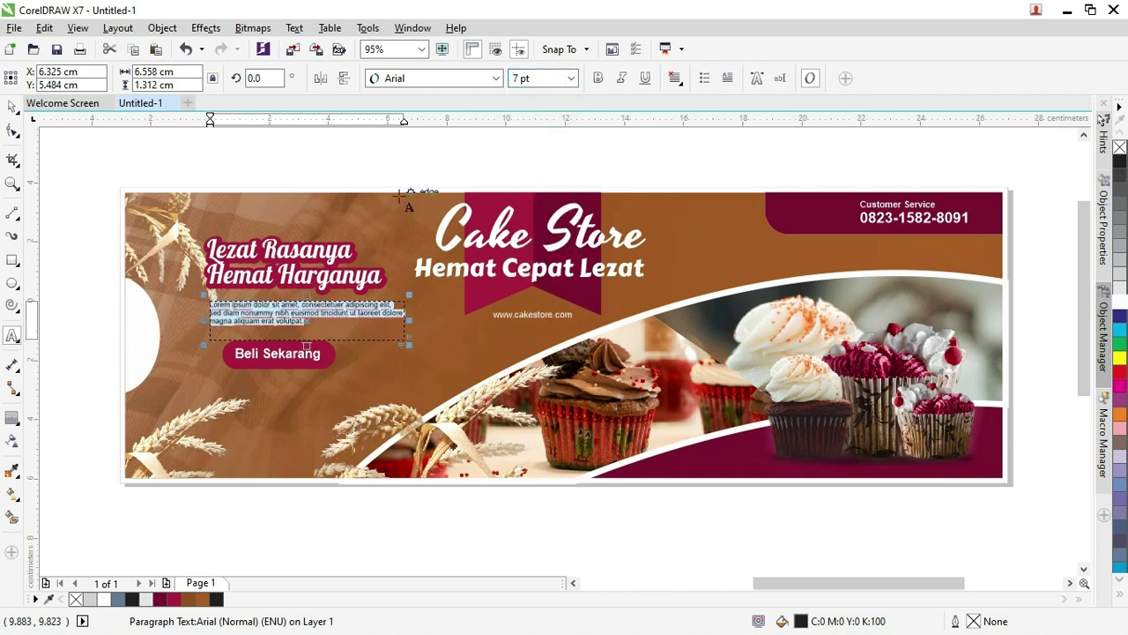
click(1120, 302)
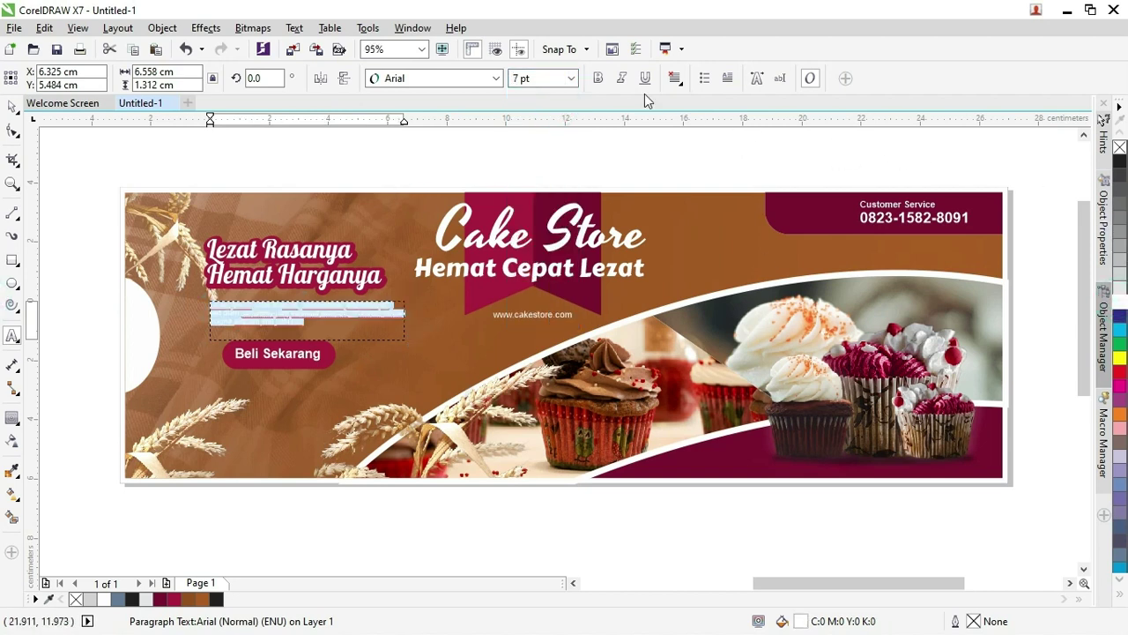
click(598, 79)
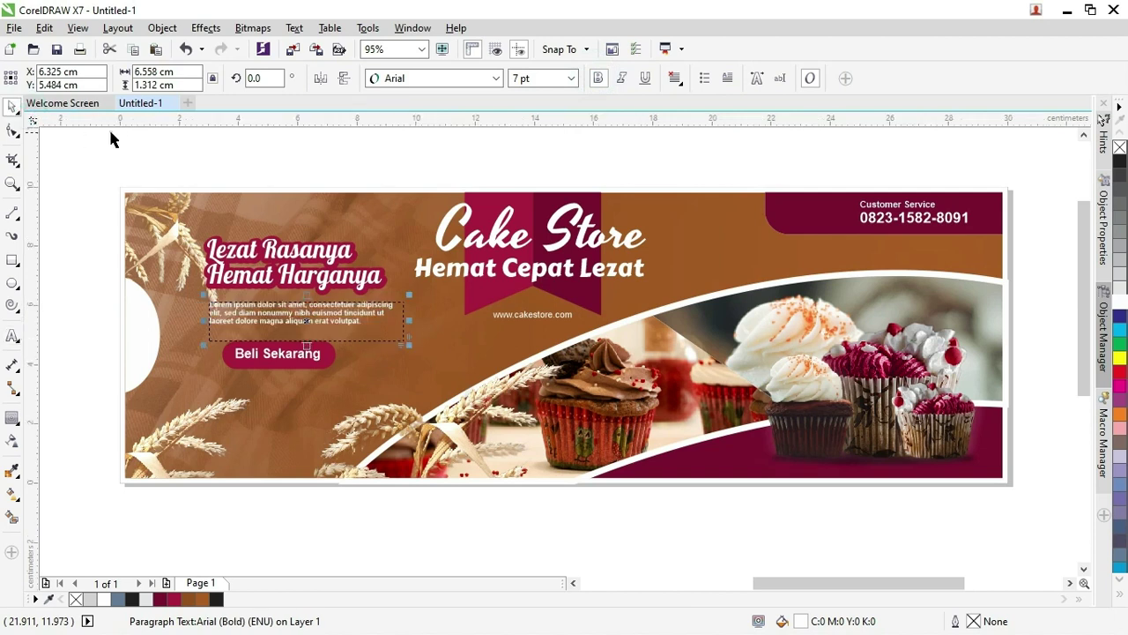
click(110, 132)
Shorten the lorem ipsum text frame to about 0.91 cm high, just enough for its three lines
scroll(345, 377, up, 2)
click(330, 261)
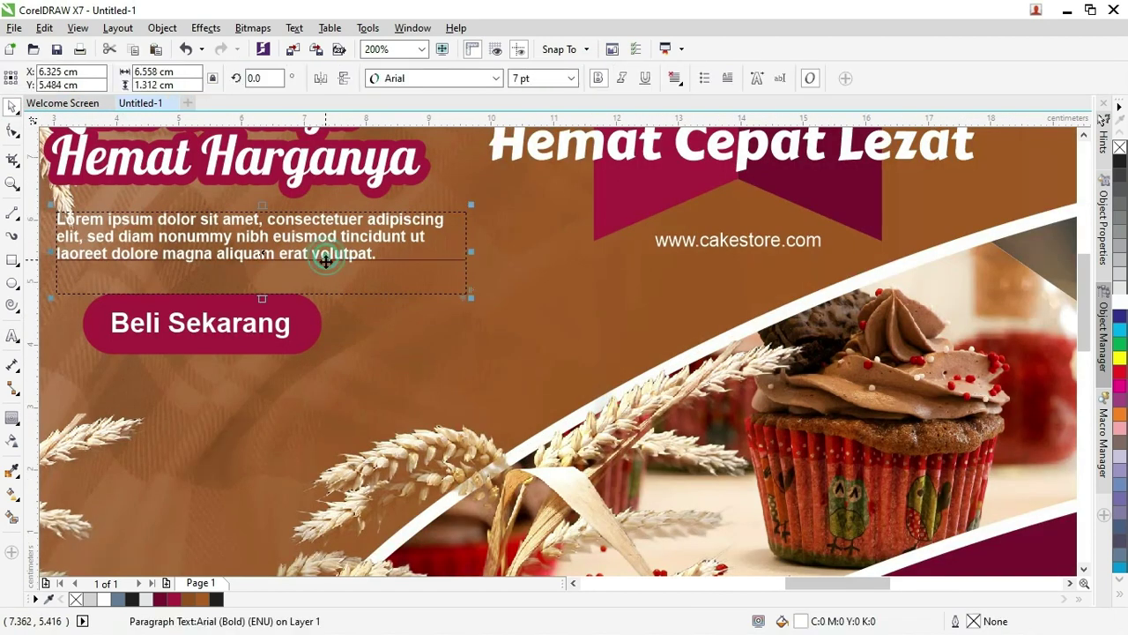
scroll(273, 270, down, 2)
Group the "Beli Sekarang" label with its rounded rectangle and move the group to line up with the left edge of the paragraph
click(265, 304)
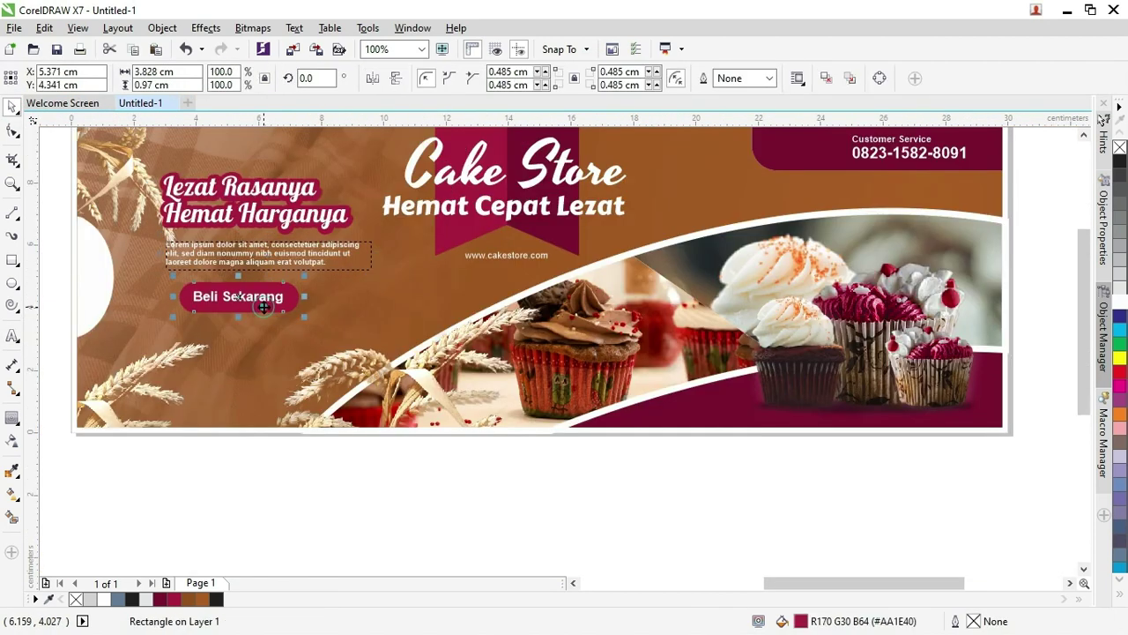
drag(51, 264, 313, 346)
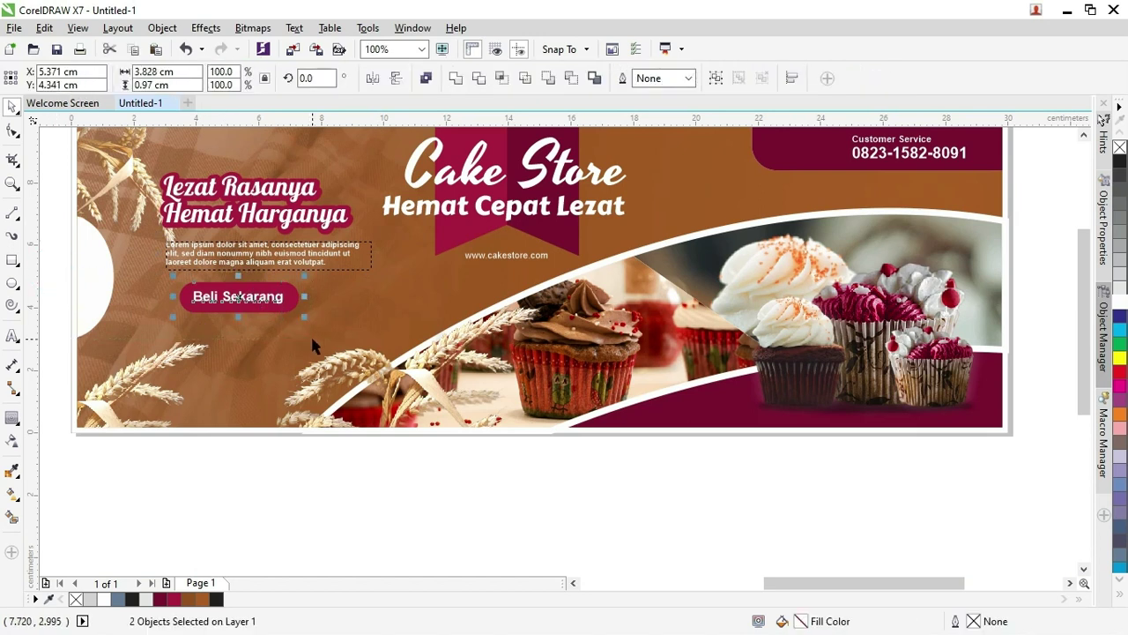
key(ctrl+g)
drag(295, 302, 233, 291)
click(247, 267)
click(234, 255)
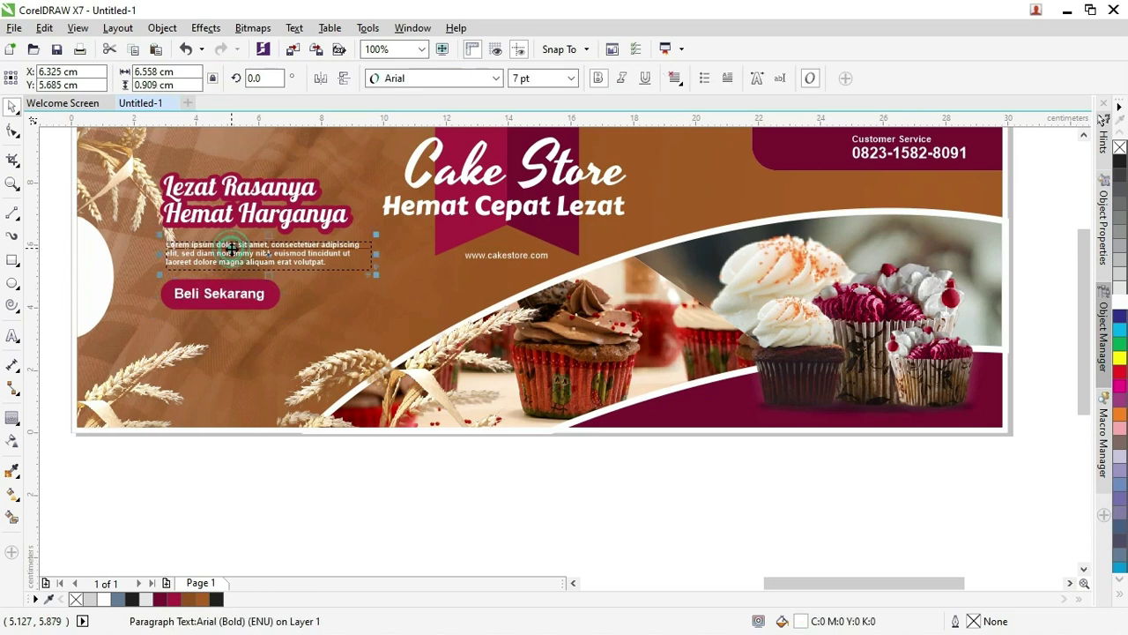
Add the artistic text "100% Bahan Terbaik" starting on the white half-circle at the banner's left edge
click(86, 260)
scroll(85, 256, up, 3)
scroll(97, 273, down, 3)
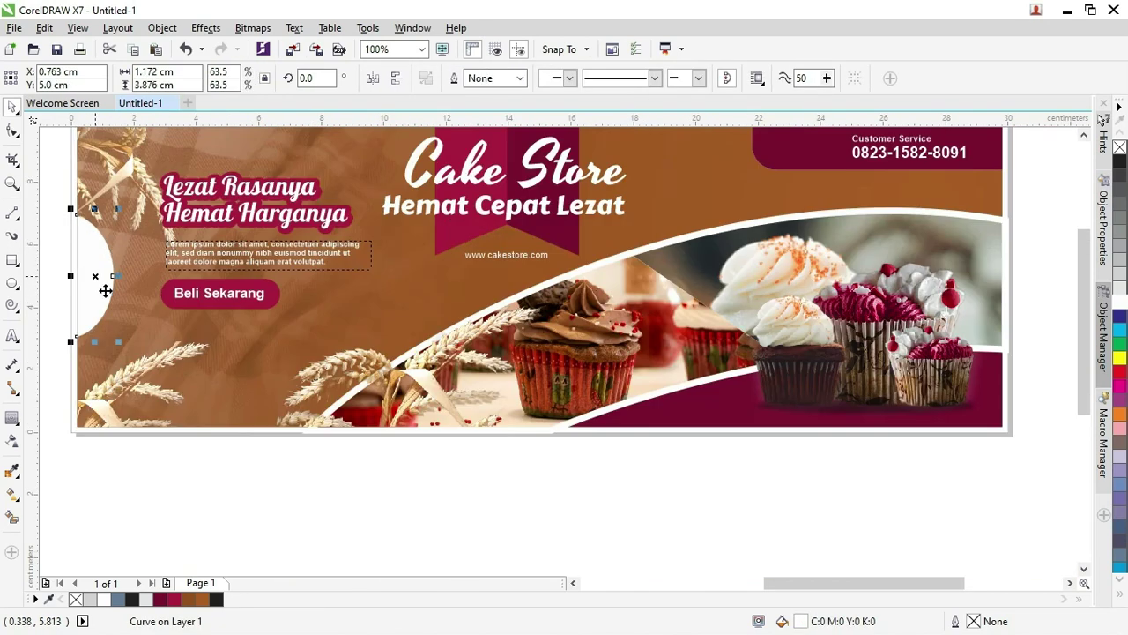
key(z)
drag(423, 453, 38, 181)
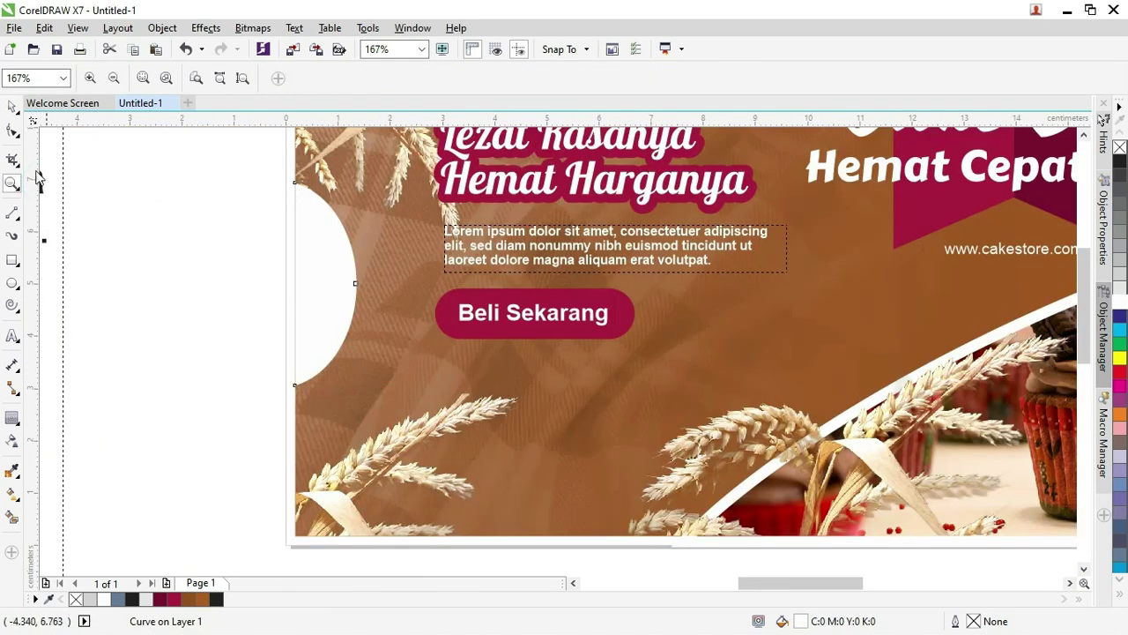
click(12, 106)
click(281, 256)
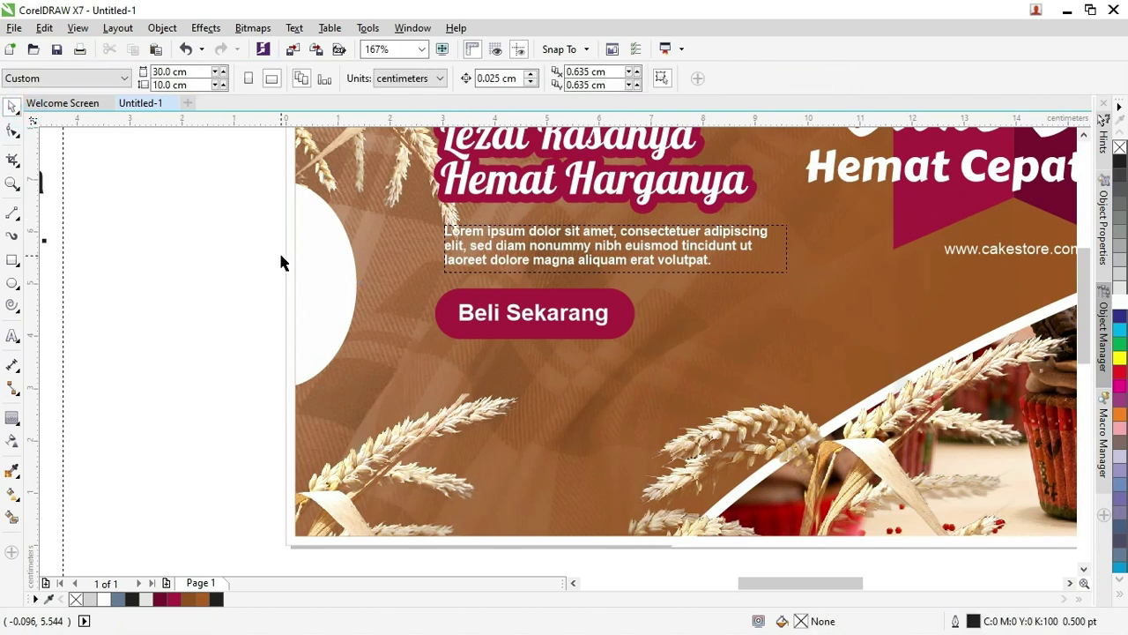
click(13, 335)
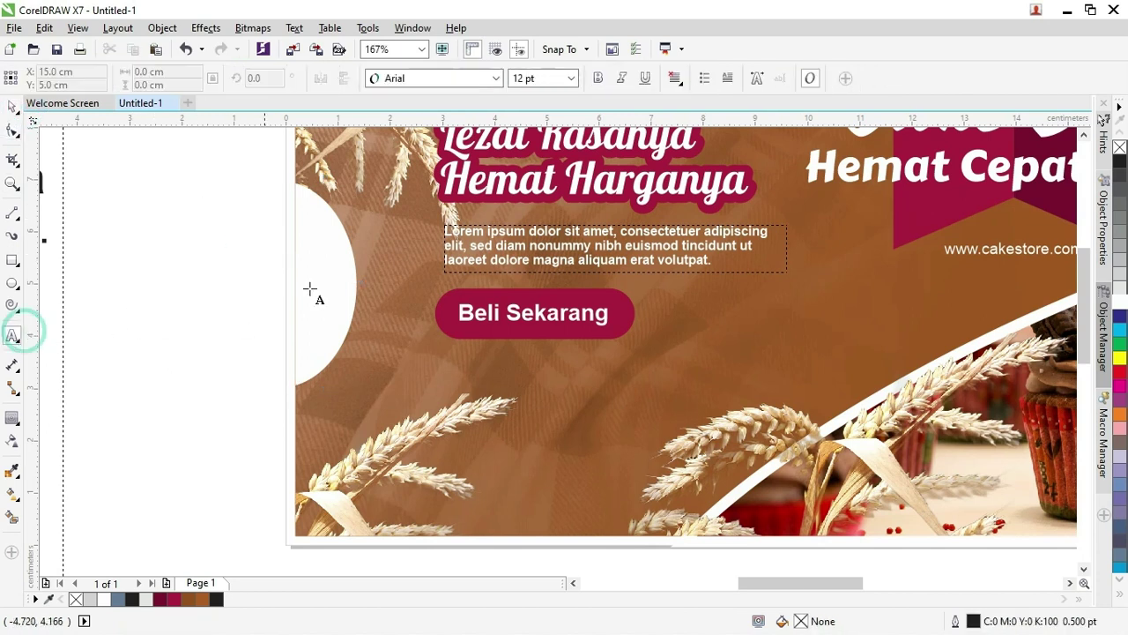
click(319, 264)
text(100% Bahan Terbaik)
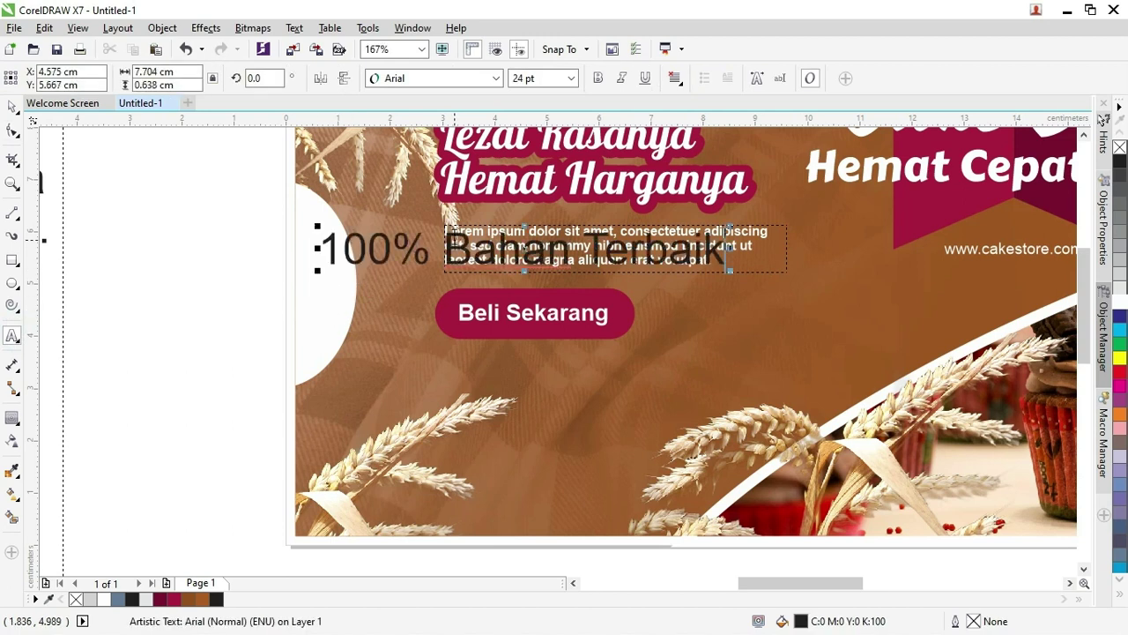
Make the "100% Bahan Terbaik" text bold and rotate it to 270 degrees so it reads vertically
key(ctrl+a)
click(598, 78)
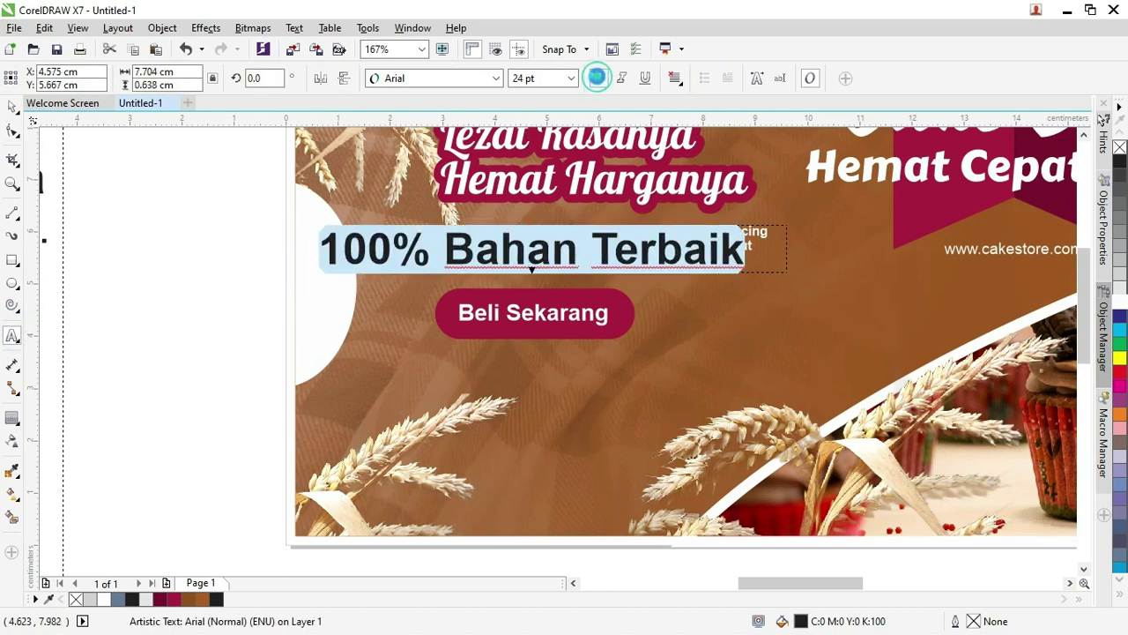
click(11, 105)
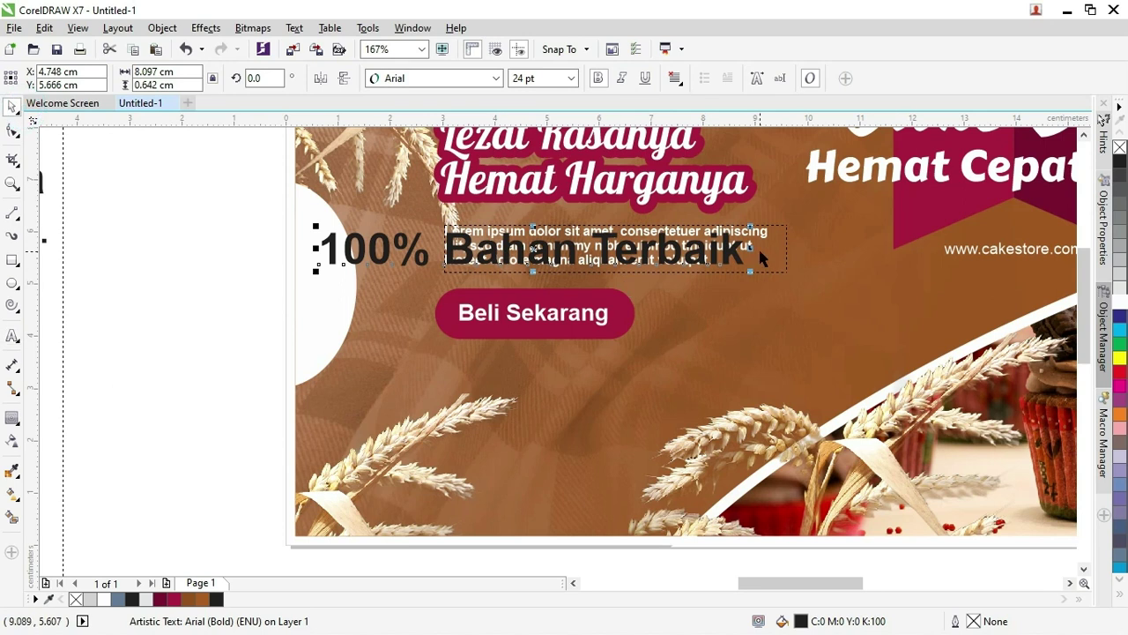
drag(756, 244, 529, 353)
scroll(529, 264, down, 3)
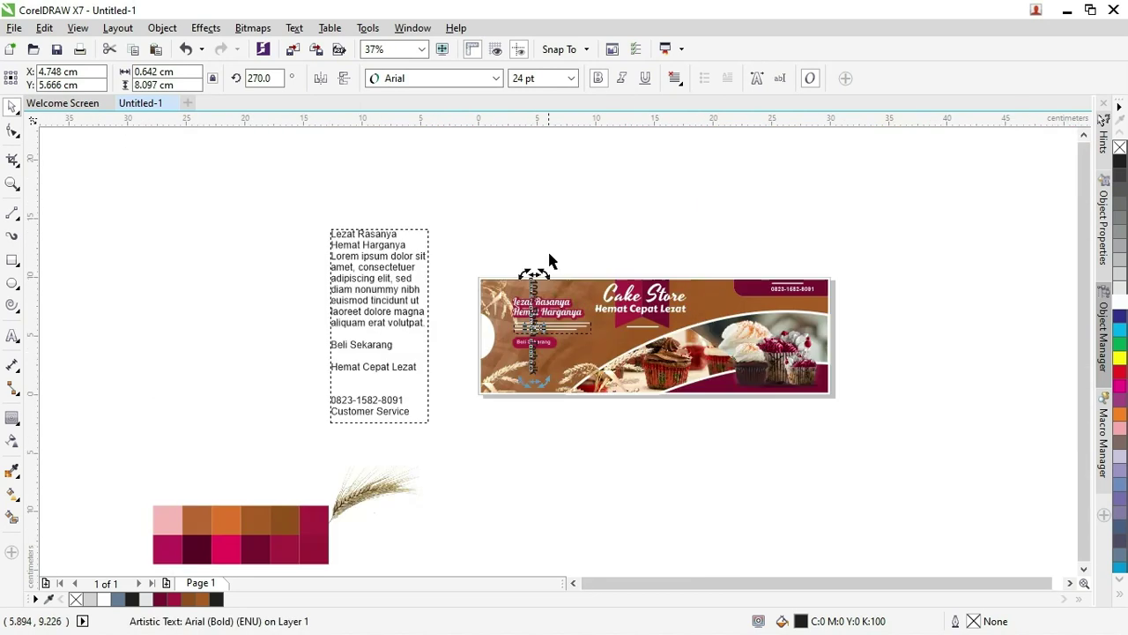
scroll(536, 267, up, 3)
Scale the vertical text down to about 0.18 by 2.27 cm and move it inside the white half-circle
click(529, 297)
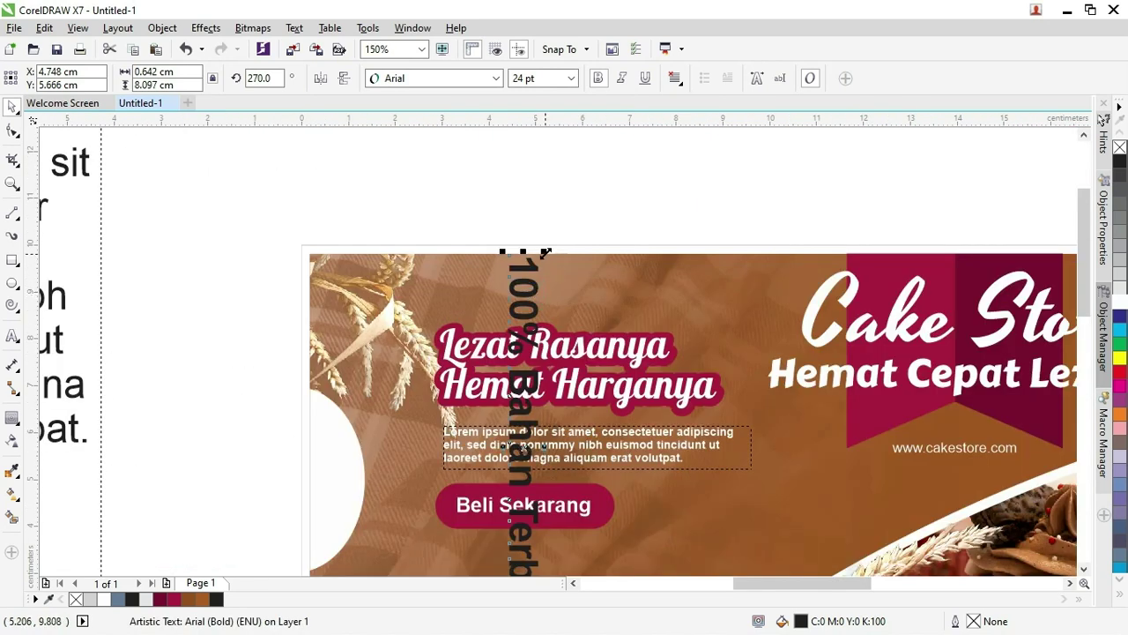
drag(547, 253, 529, 514)
key(F3)
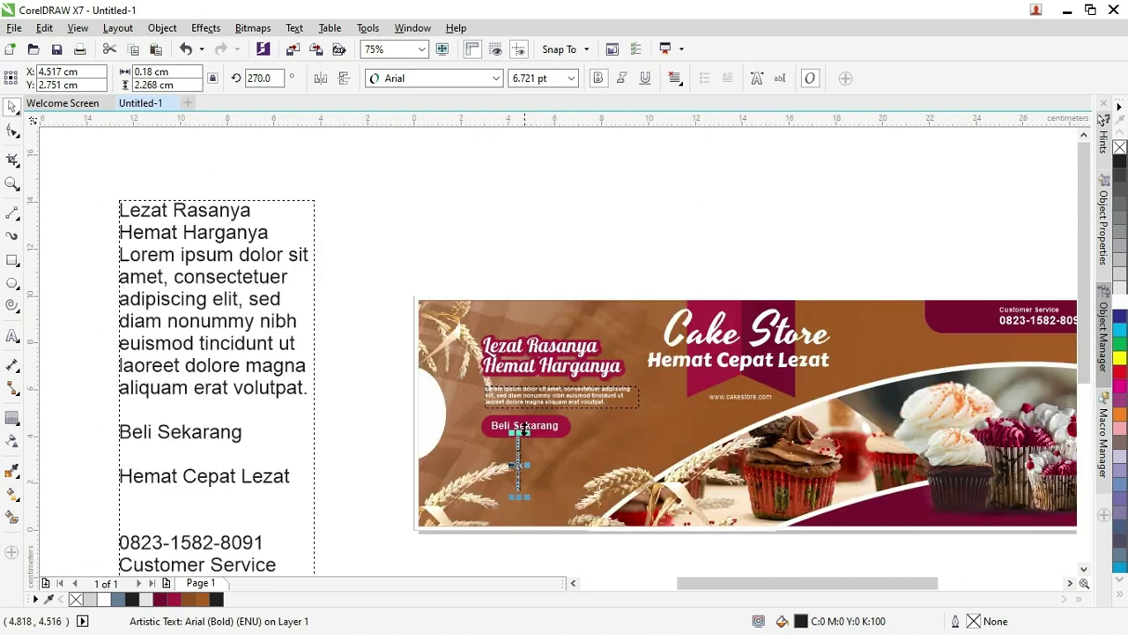
drag(520, 442, 427, 392)
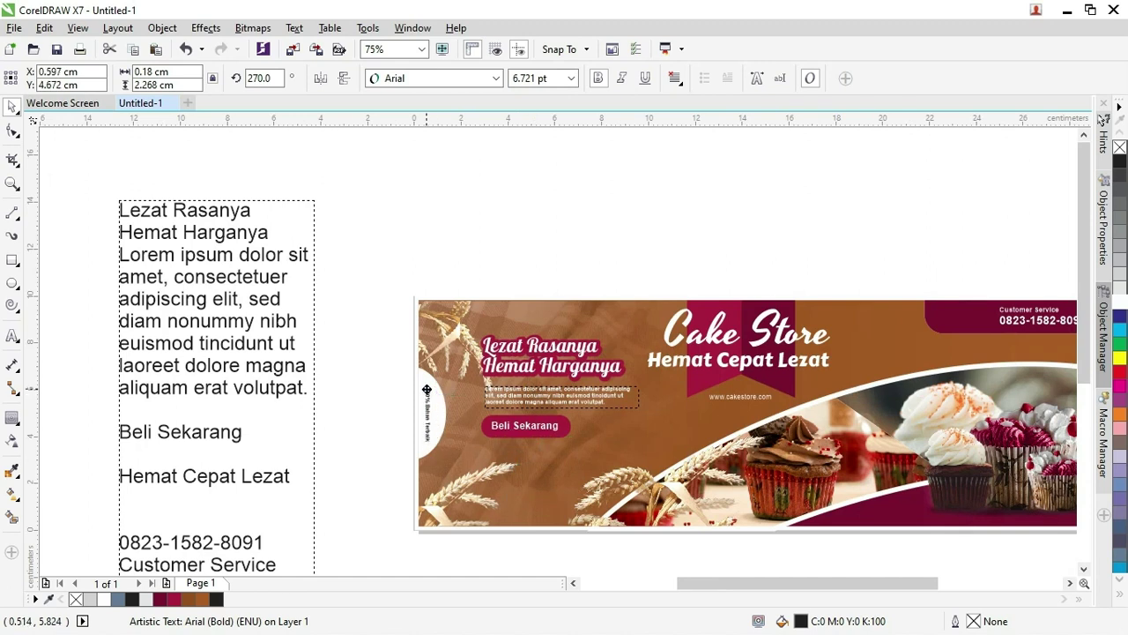
scroll(427, 397, up, 2)
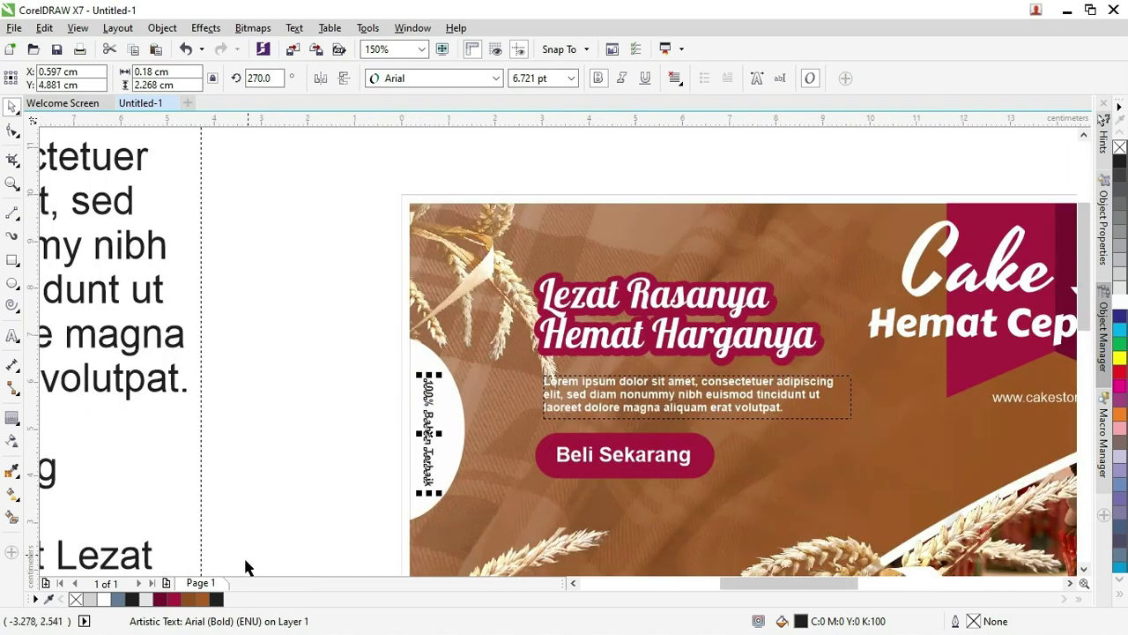
Fill the "100% Bahan Terbaik" text with the brown #94511B from the document palette
click(188, 599)
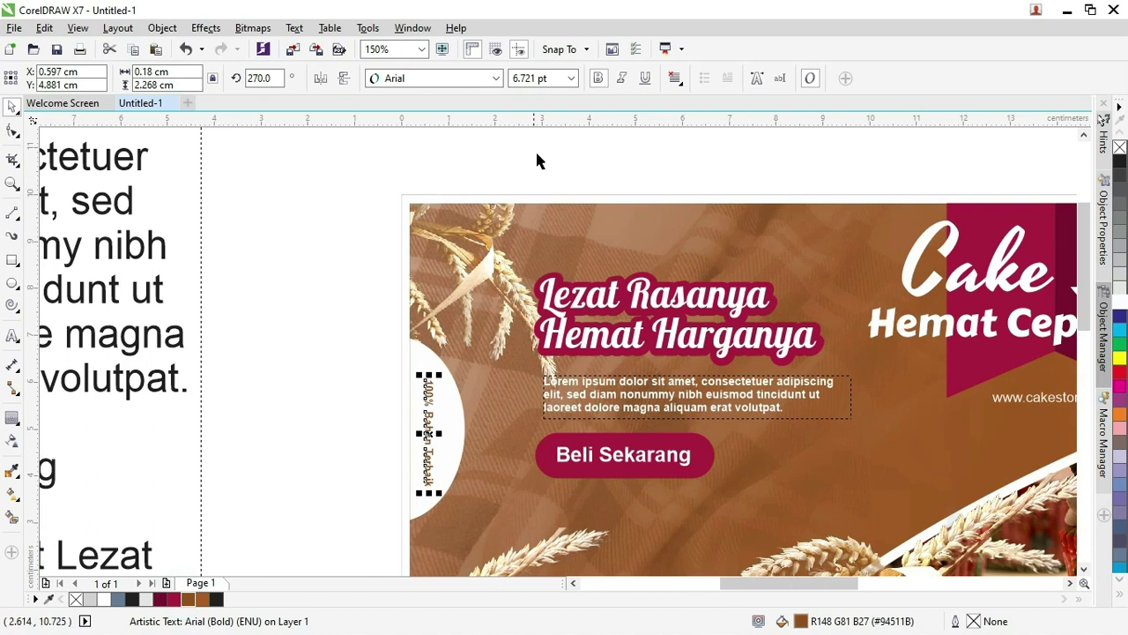
click(577, 125)
scroll(379, 331, down, 2)
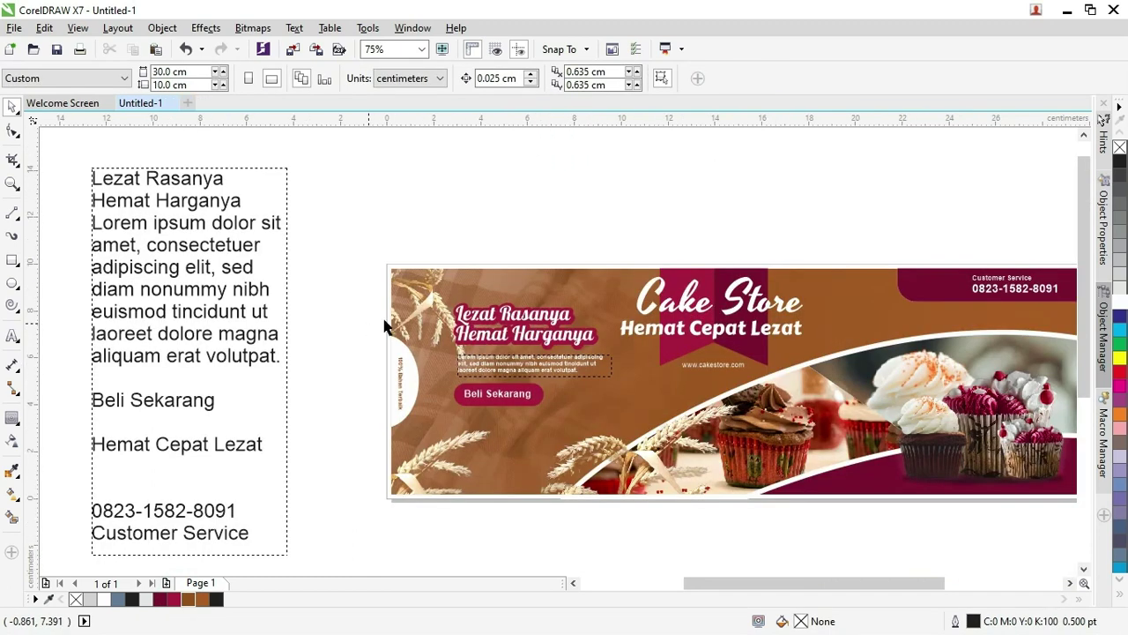
Draw a circle about 2.84 cm in diameter between the chocolate cupcake and the white-frosted cupcakes
key(z)
drag(398, 267, 823, 441)
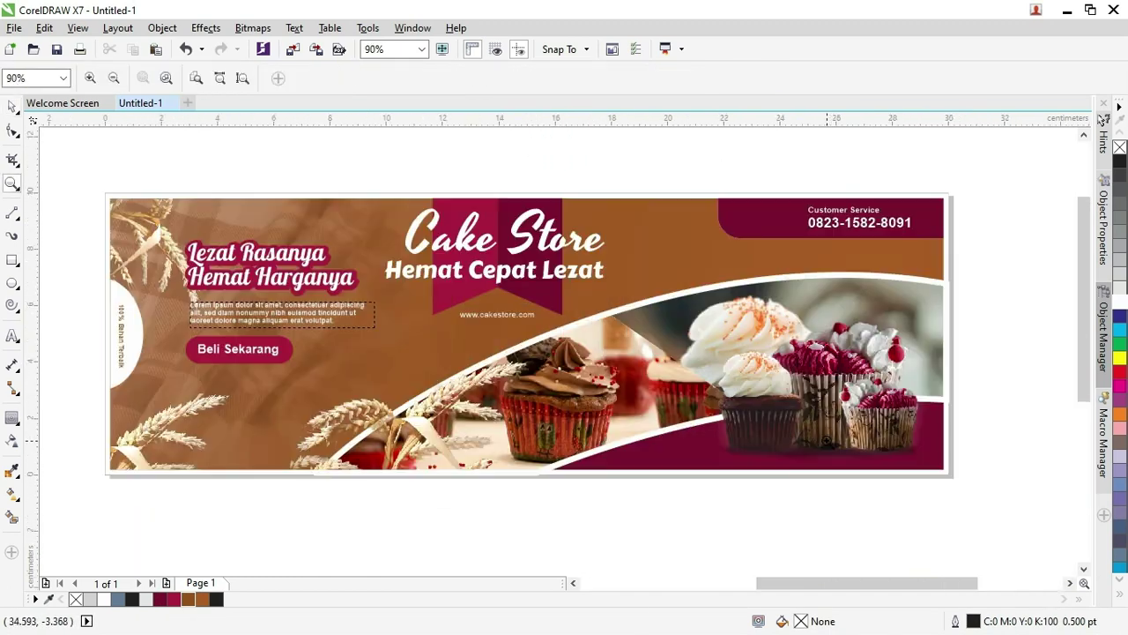
click(14, 106)
scroll(684, 402, up, 3)
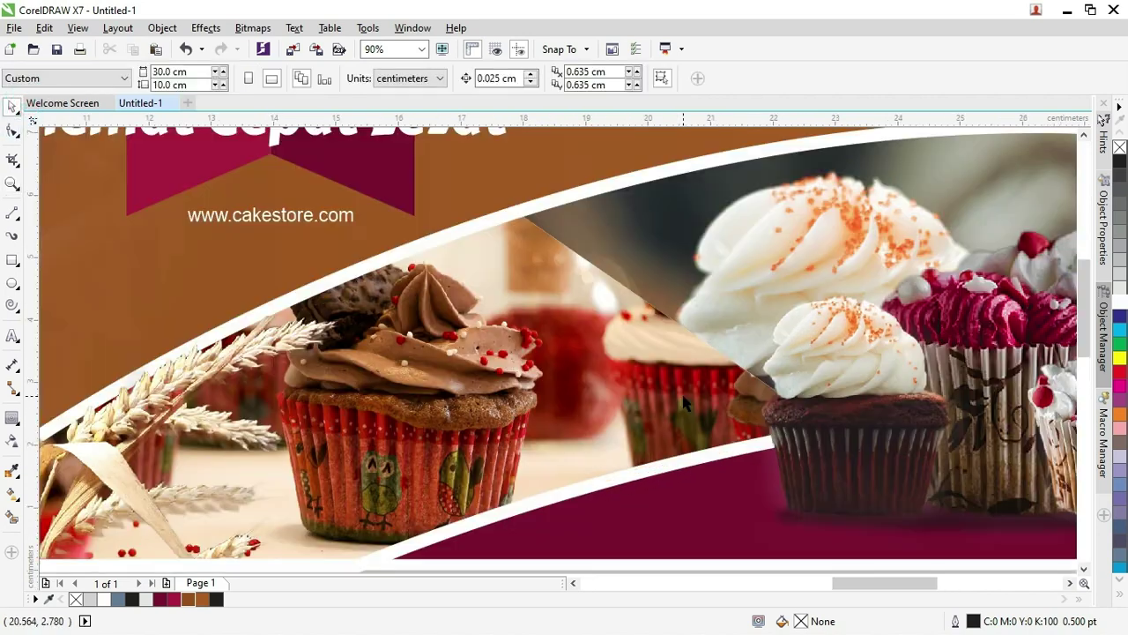
scroll(514, 365, down, 4)
scroll(587, 377, up, 2)
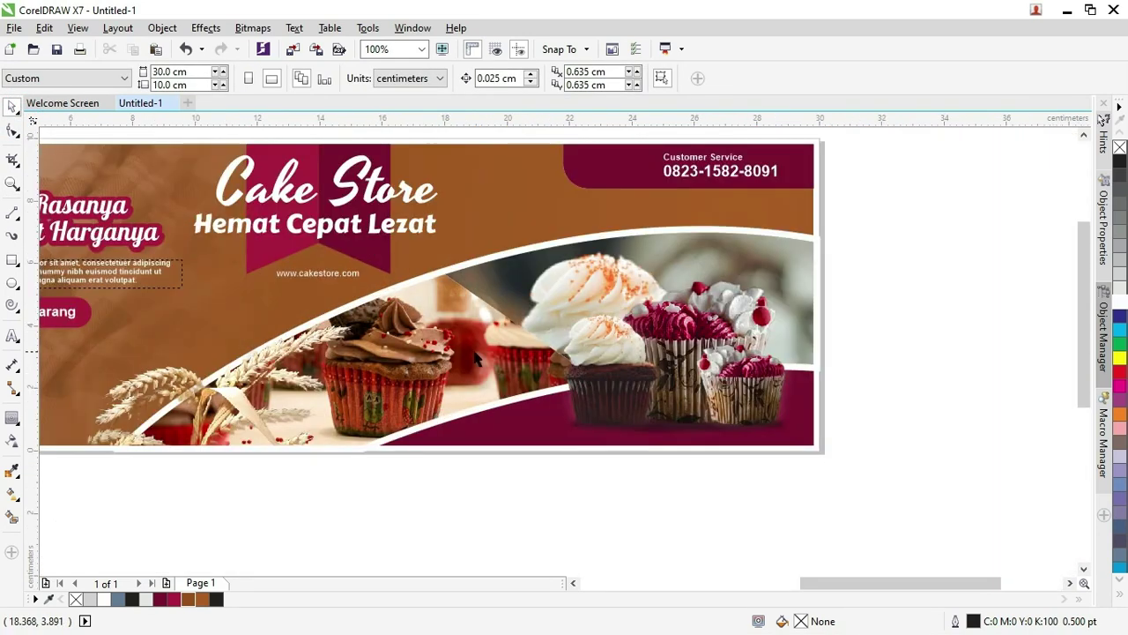
click(11, 283)
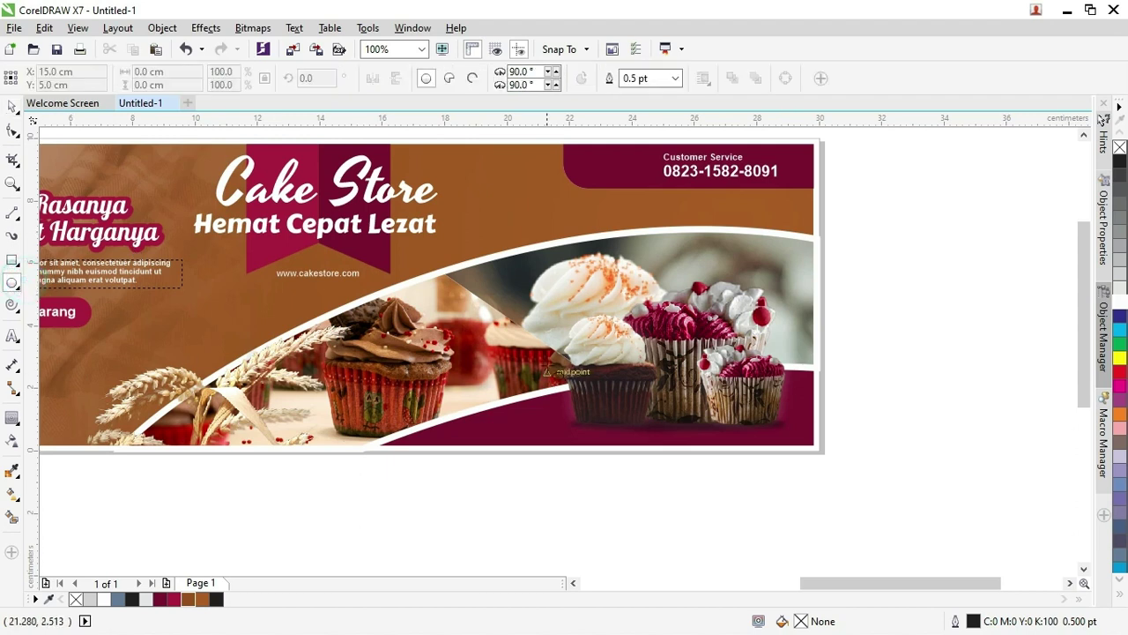
mouse_move(467, 338)
mouse_down()
mouse_move(498, 370)
mouse_move(485, 357)
mouse_move(492, 402)
mouse_up()
click(11, 107)
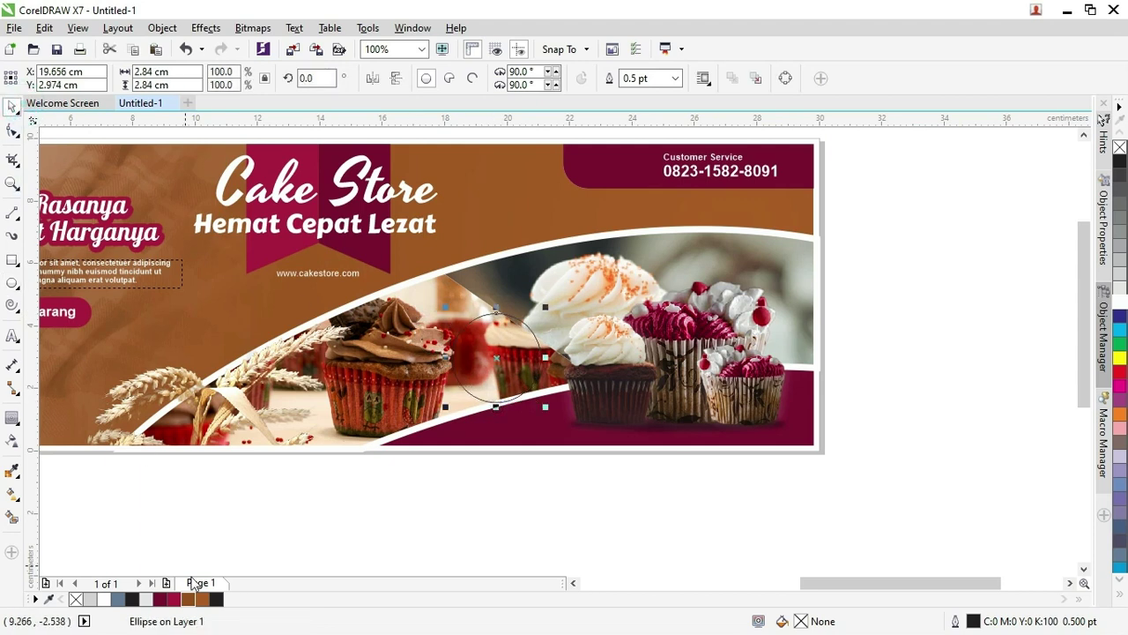
Fill the circle with the dark maroon #7A1133 and remove its outline
click(167, 599)
scroll(506, 348, up, 2)
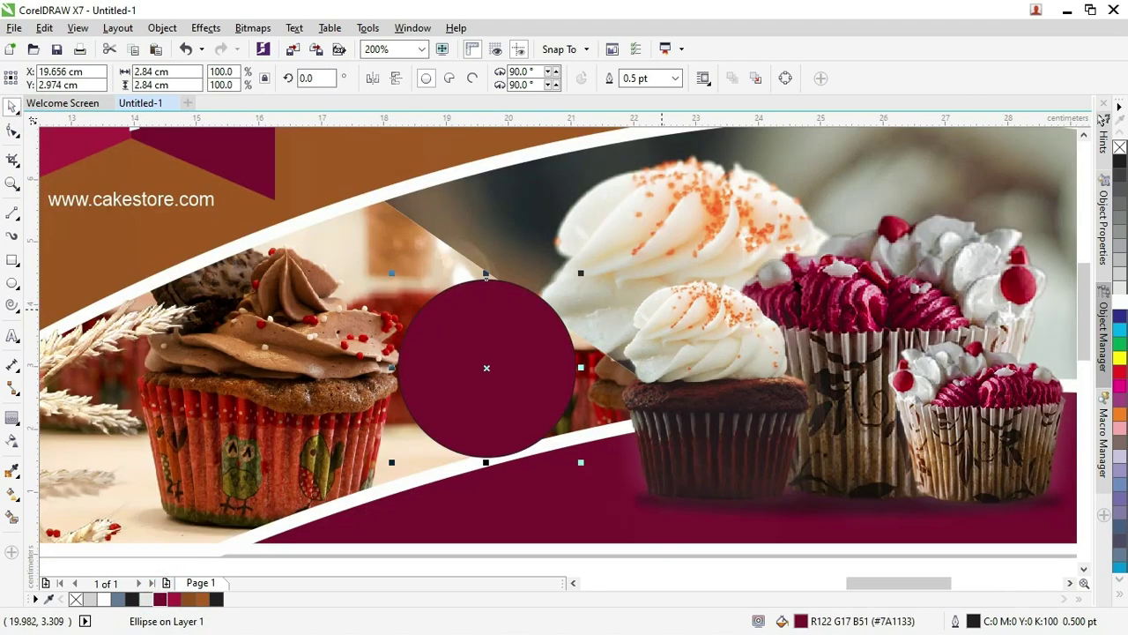
right_click(1120, 148)
scroll(476, 302, down, 2)
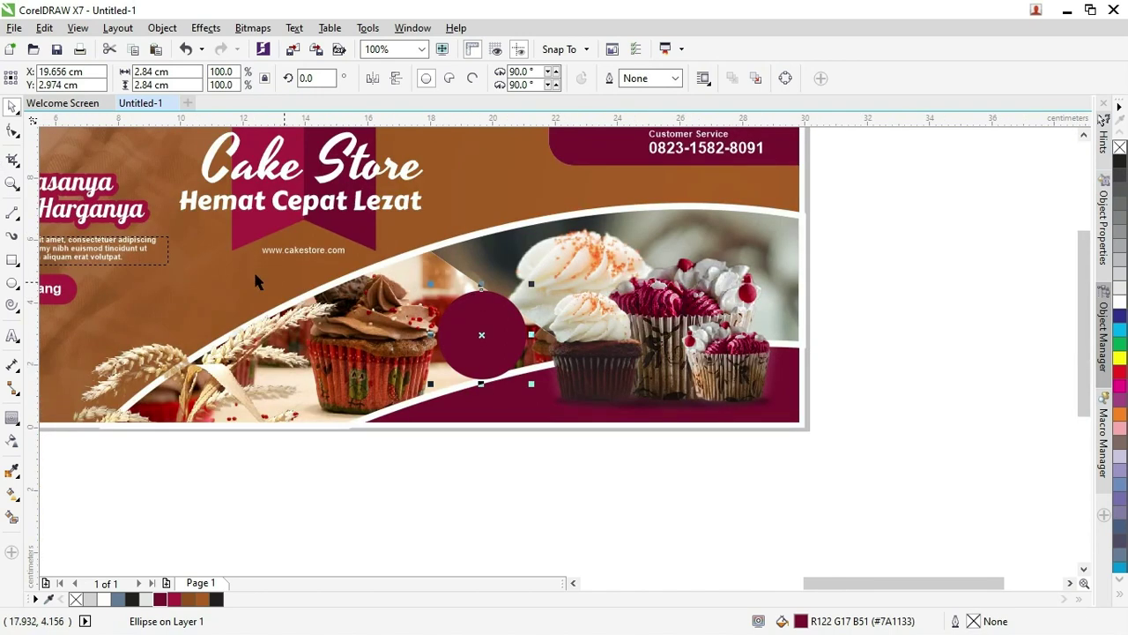
Draw a slanted straight line about 3.15 by 1.48 cm and position it across the upper-left part of the maroon circle
click(13, 217)
scroll(479, 329, up, 2)
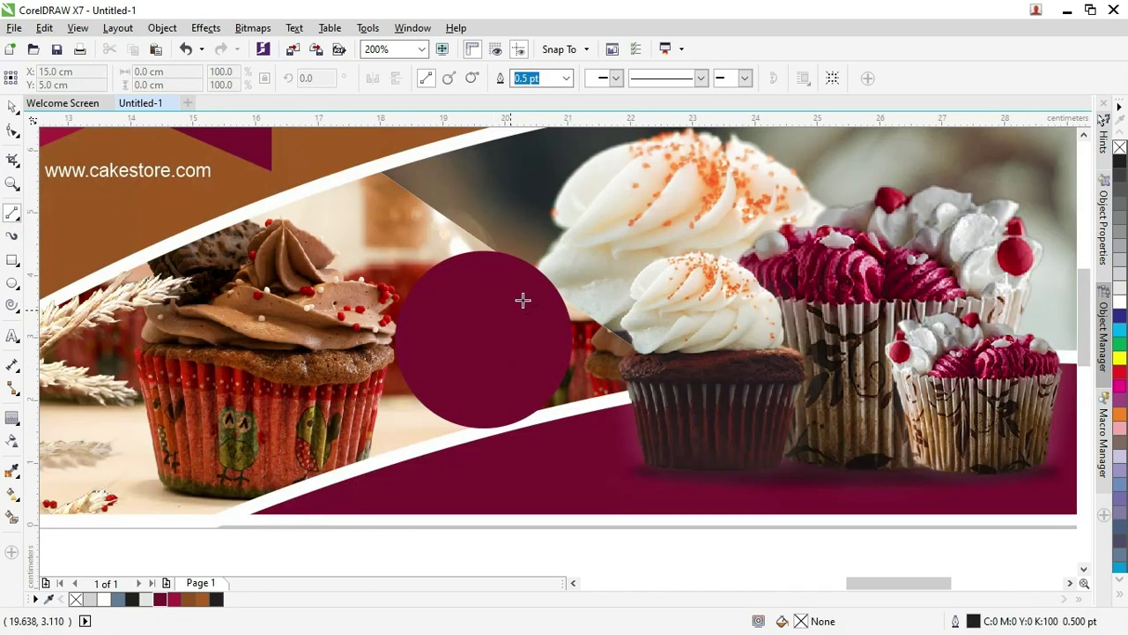
drag(544, 262, 359, 348)
click(13, 106)
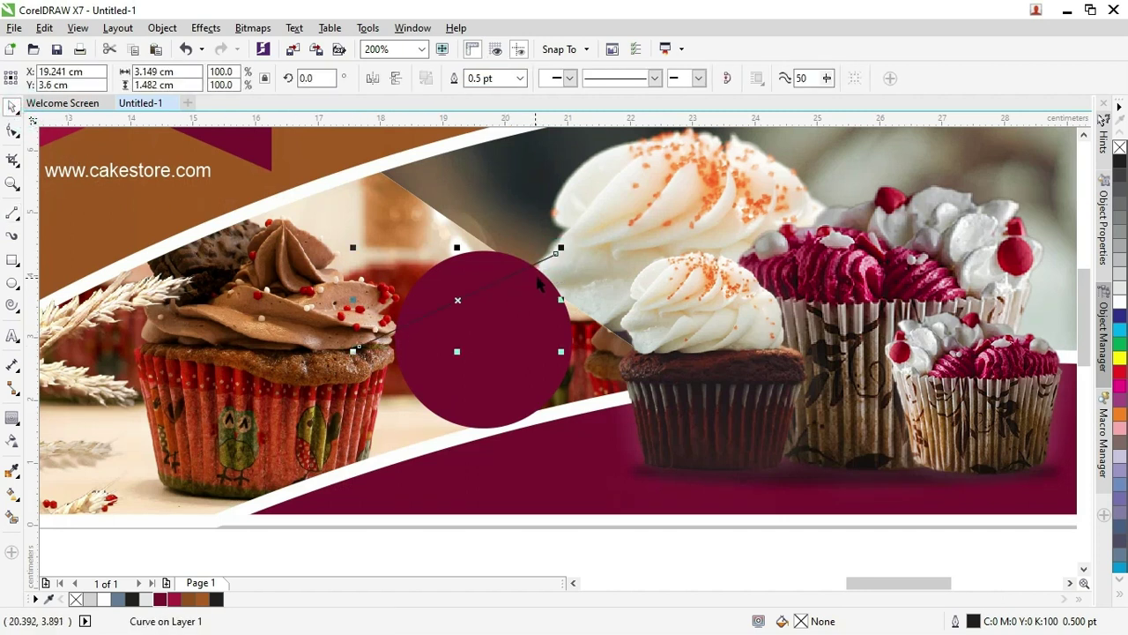
mouse_move(541, 262)
mouse_down()
mouse_move(629, 391)
mouse_move(530, 253)
mouse_up()
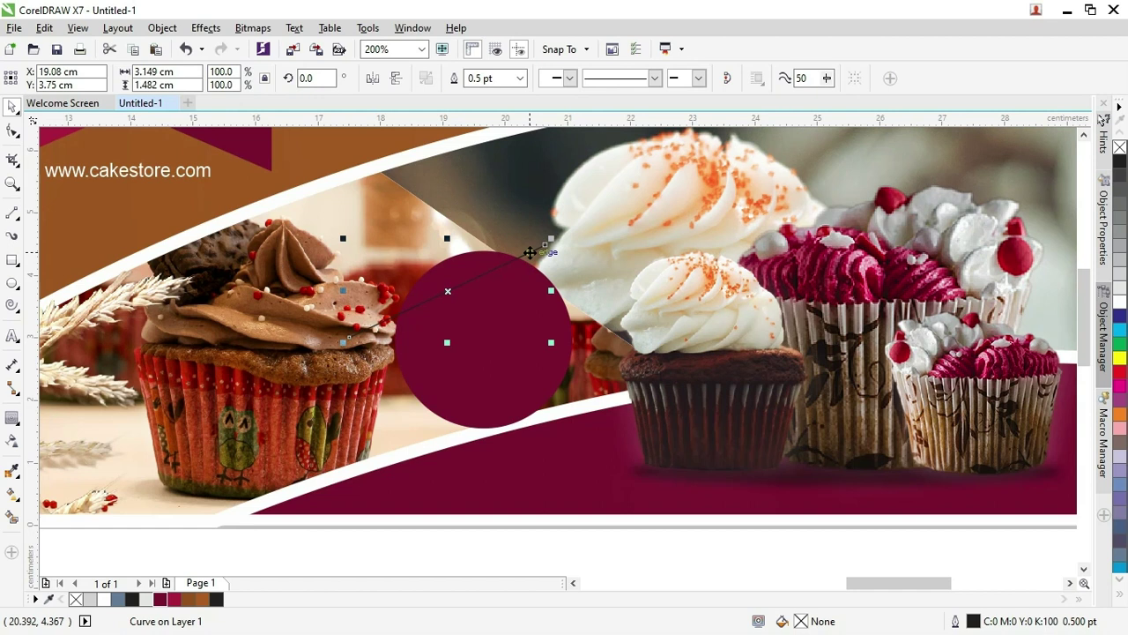
Trim the maroon circle with the slanted line and break the trimmed shape apart into two separate pieces
shift+click(506, 298)
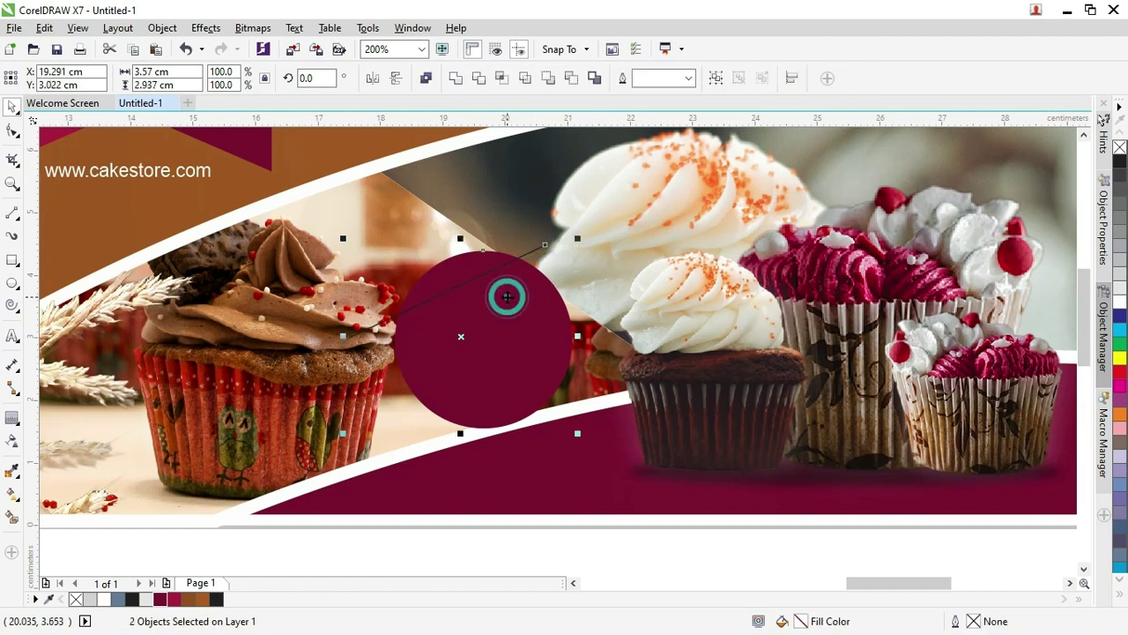
click(479, 79)
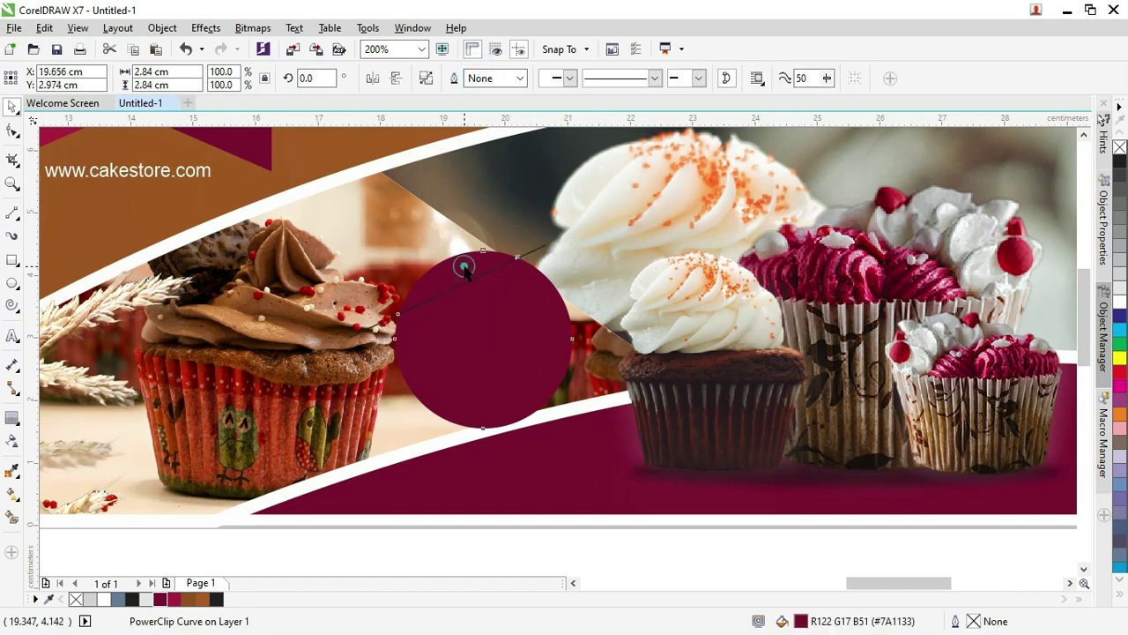
drag(462, 267, 402, 245)
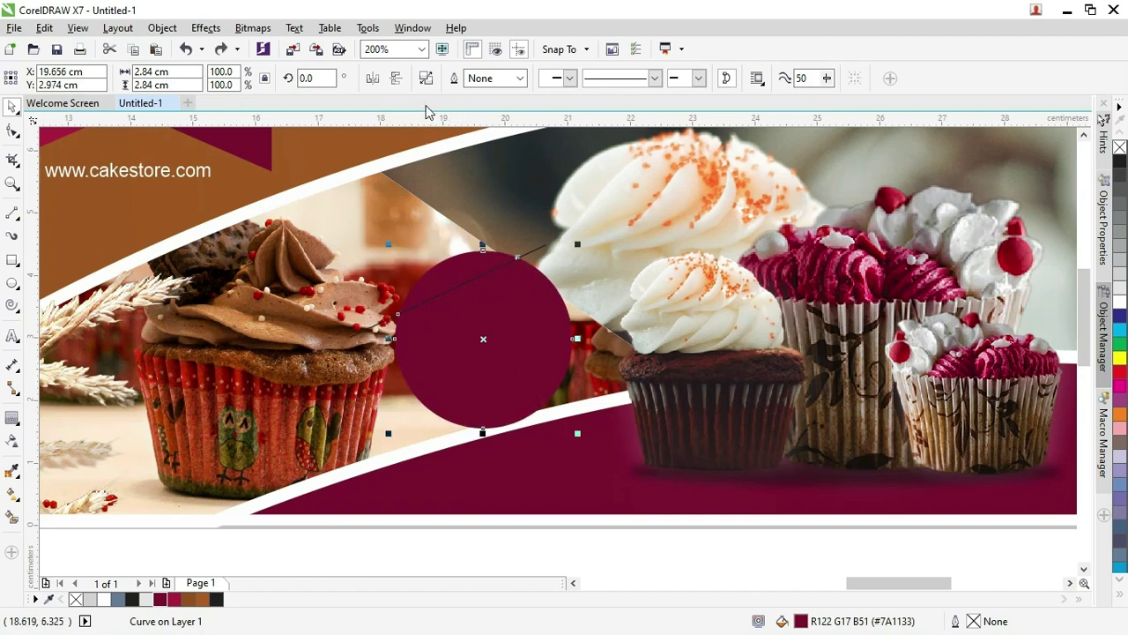
click(427, 79)
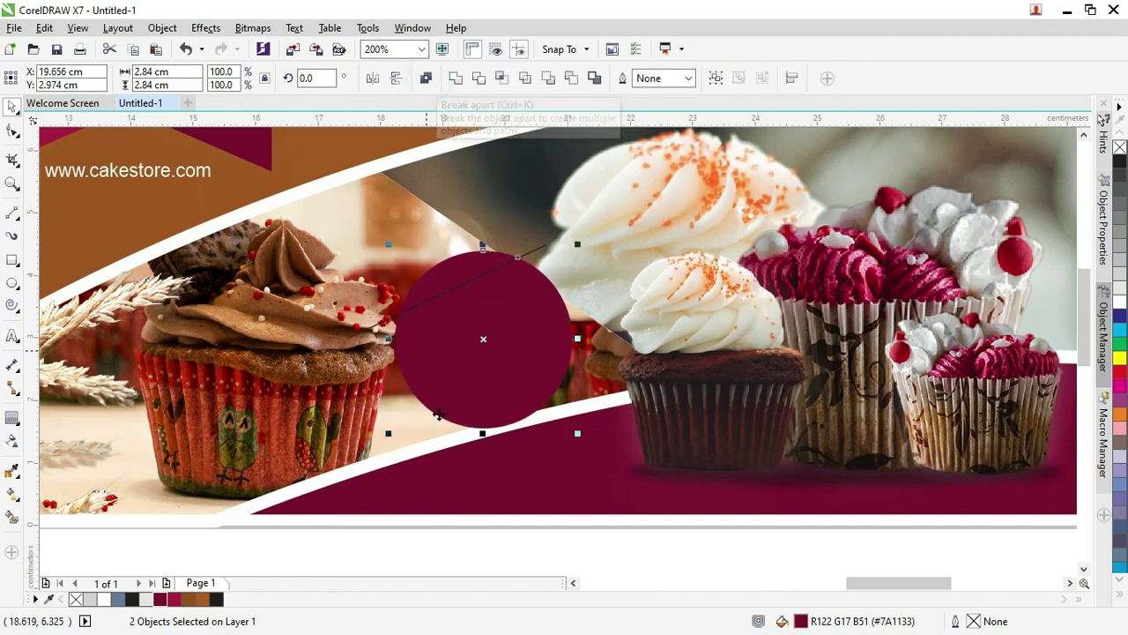
click(490, 539)
Mirror the small cut-off segment of the circle both vertically and horizontally to form a folded-over sticker corner
click(459, 274)
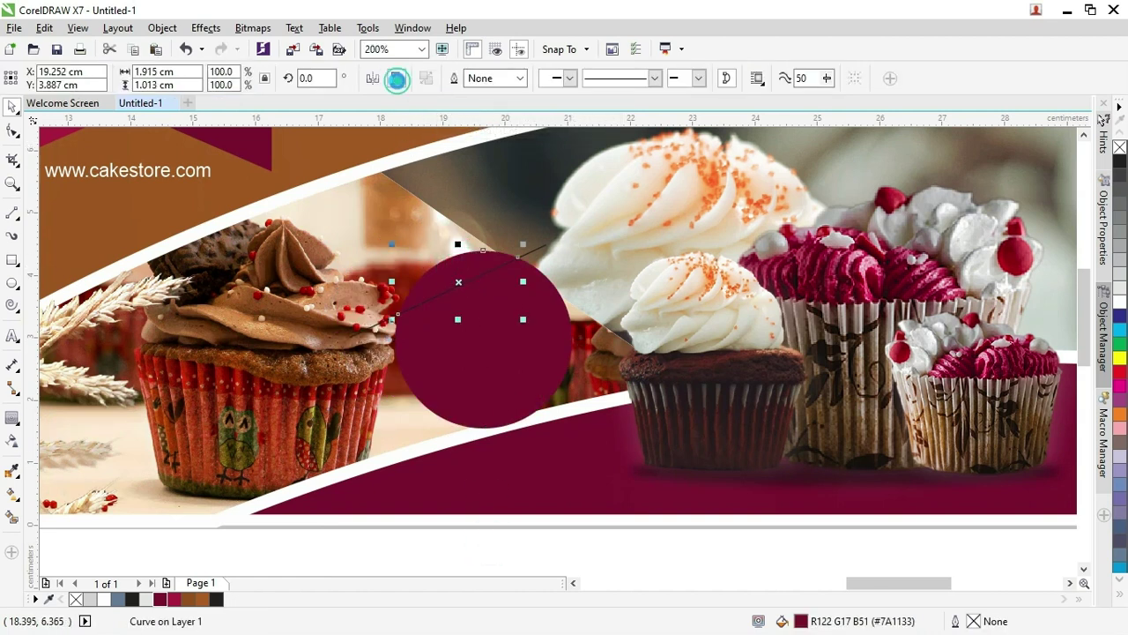
click(396, 78)
click(372, 79)
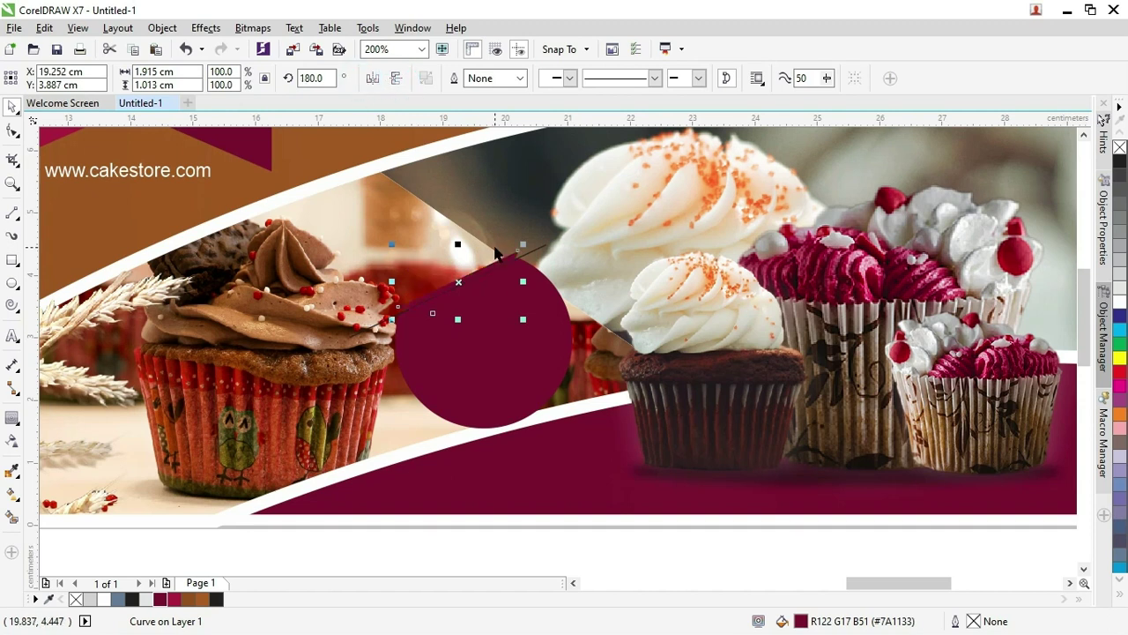
click(529, 350)
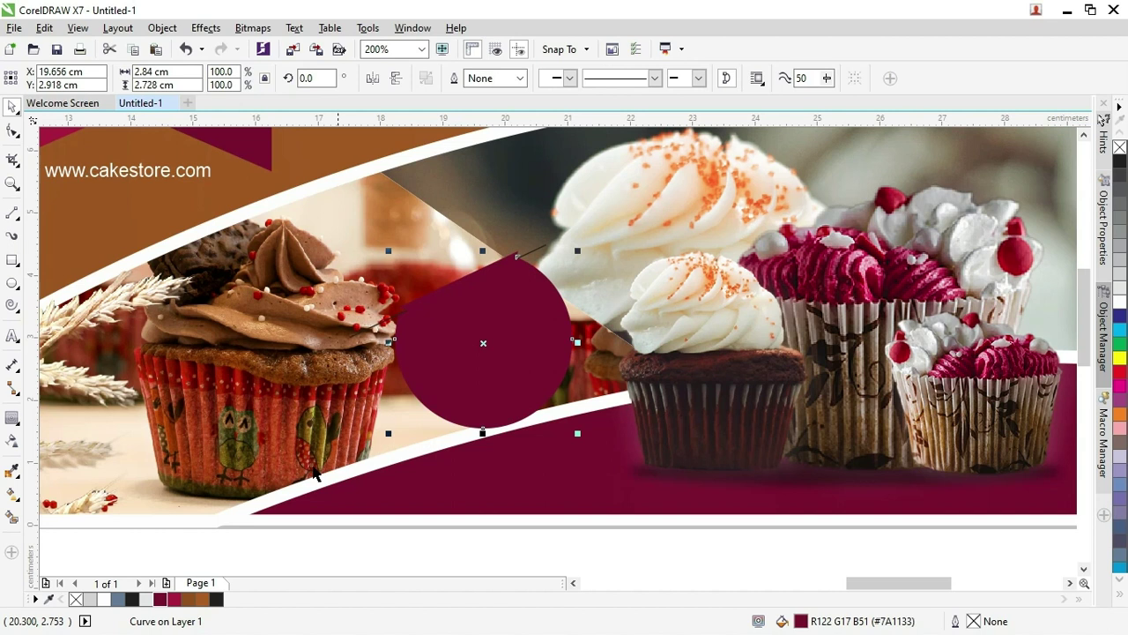
Apply a linear fountain fill running diagonally from the large circle piece's centre past its lower-right edge, and sample #838197 as its end colour
click(12, 495)
drag(484, 357, 584, 454)
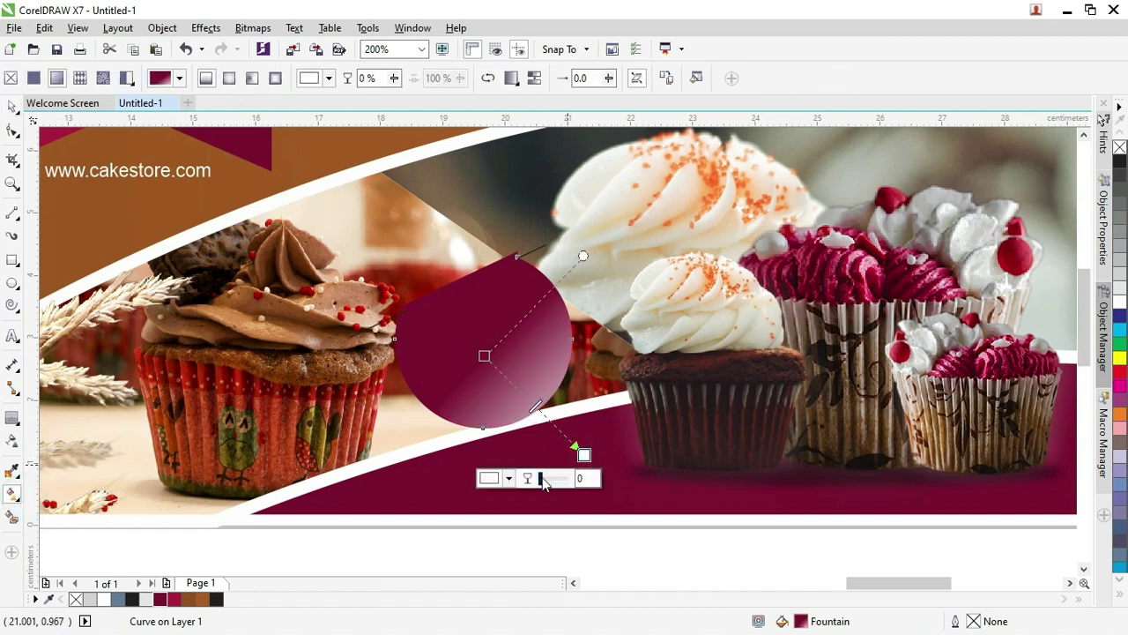
click(511, 478)
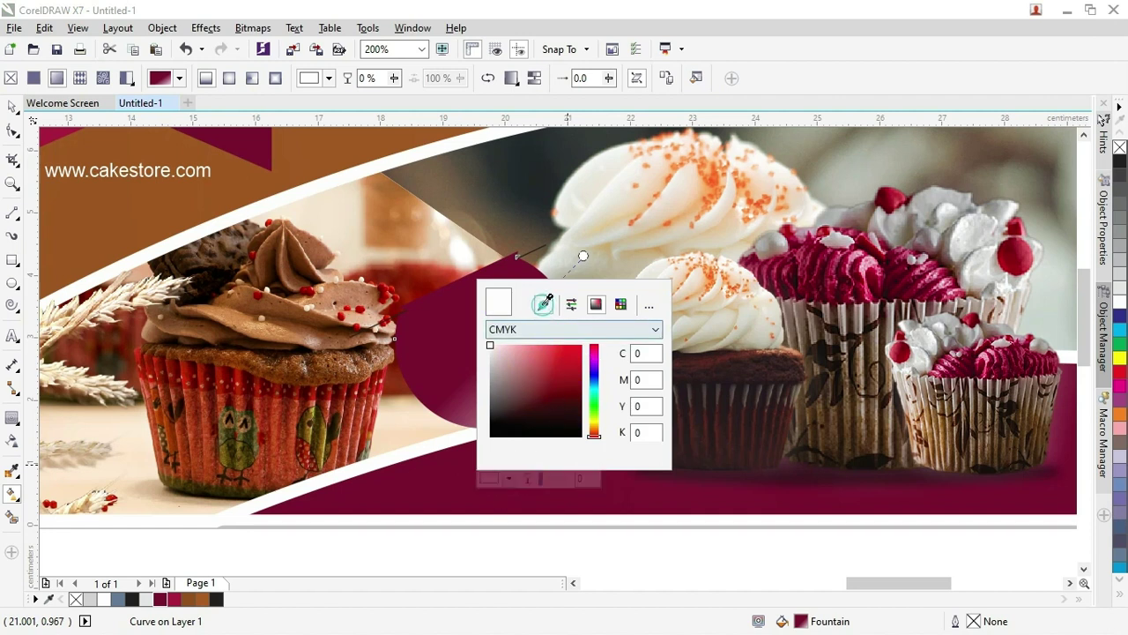
click(544, 305)
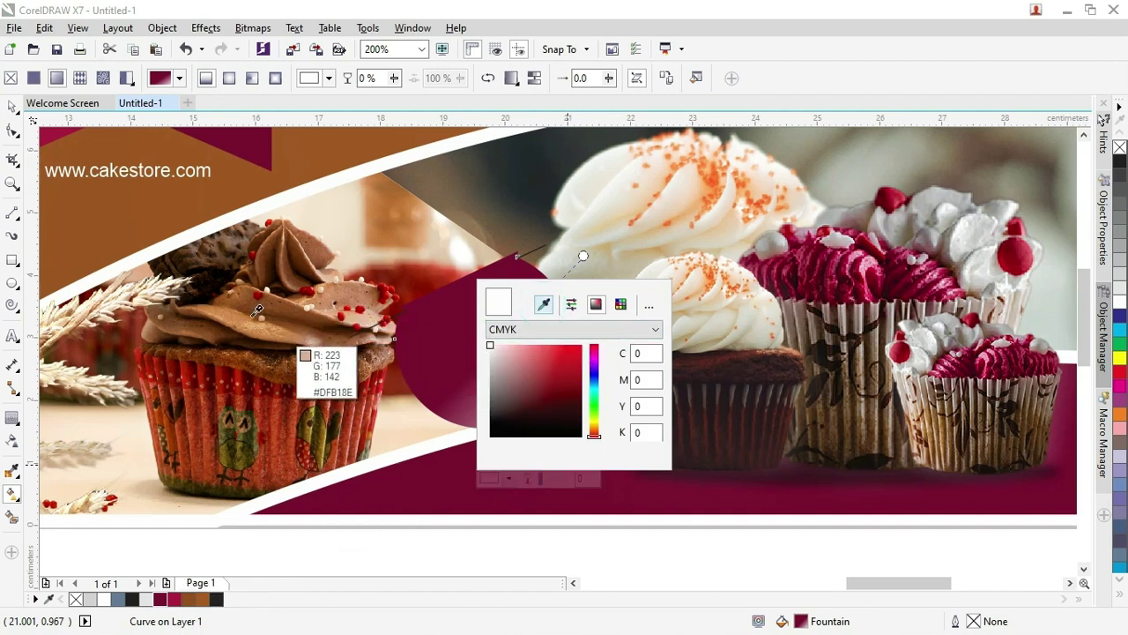
click(19, 110)
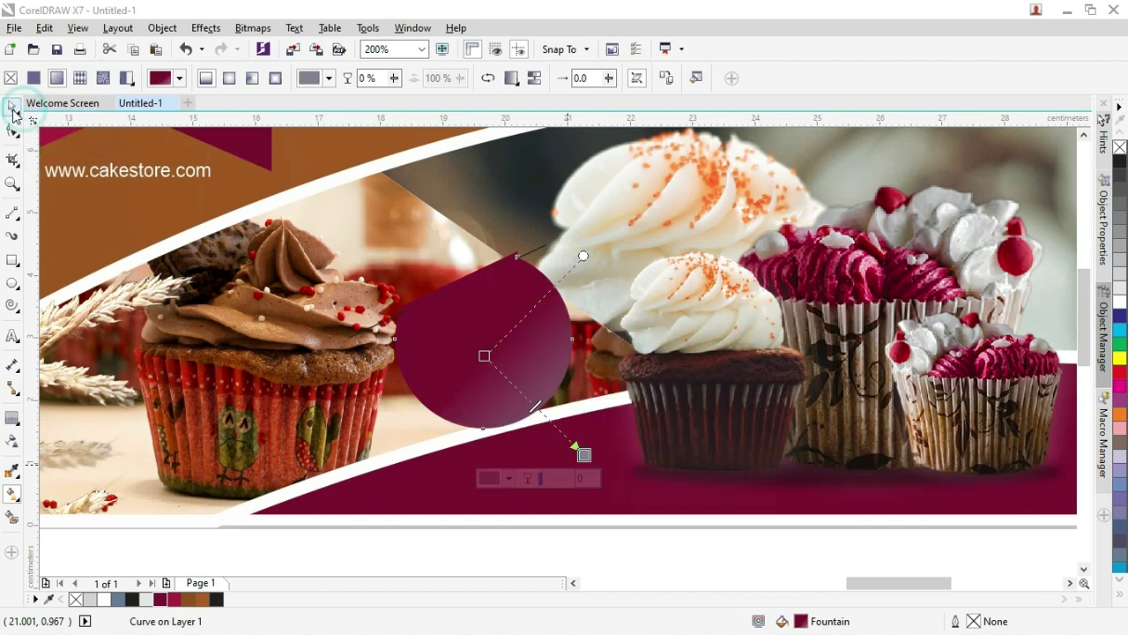
click(12, 107)
Move the colour swatches beside the lower-right edge of the banner
scroll(185, 236, down, 2)
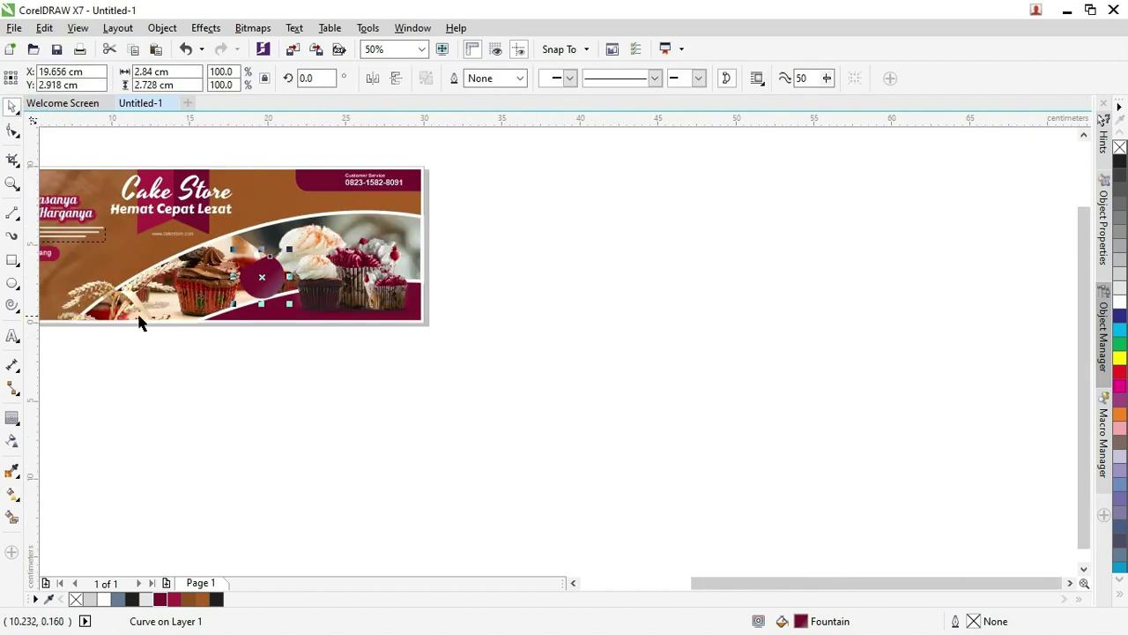
scroll(139, 323, down, 4)
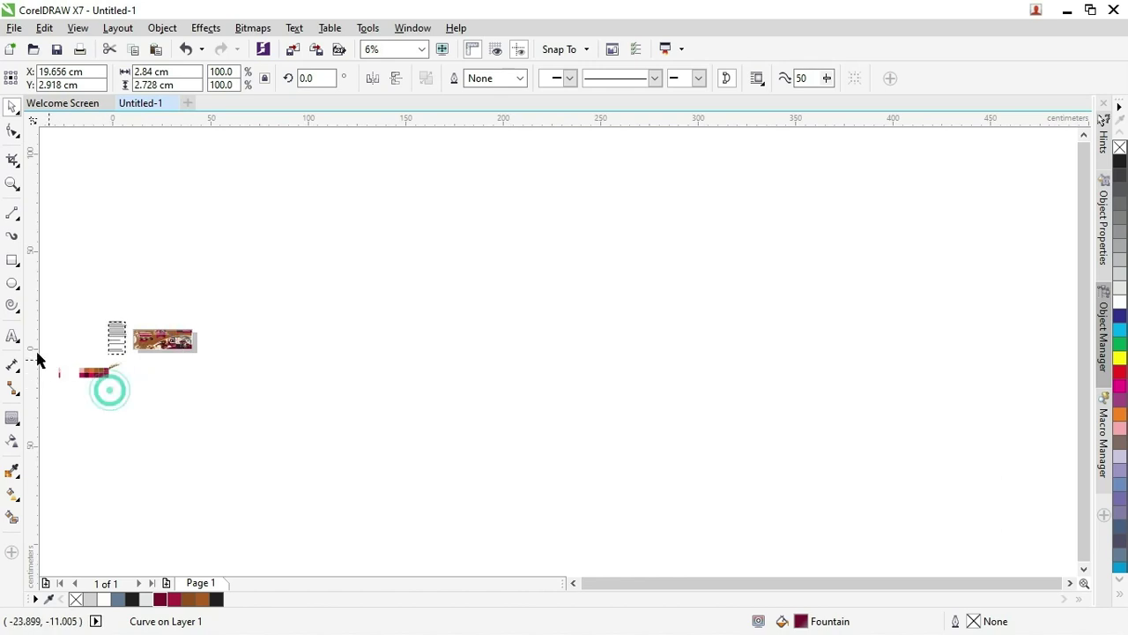
drag(37, 359, 251, 357)
key(z)
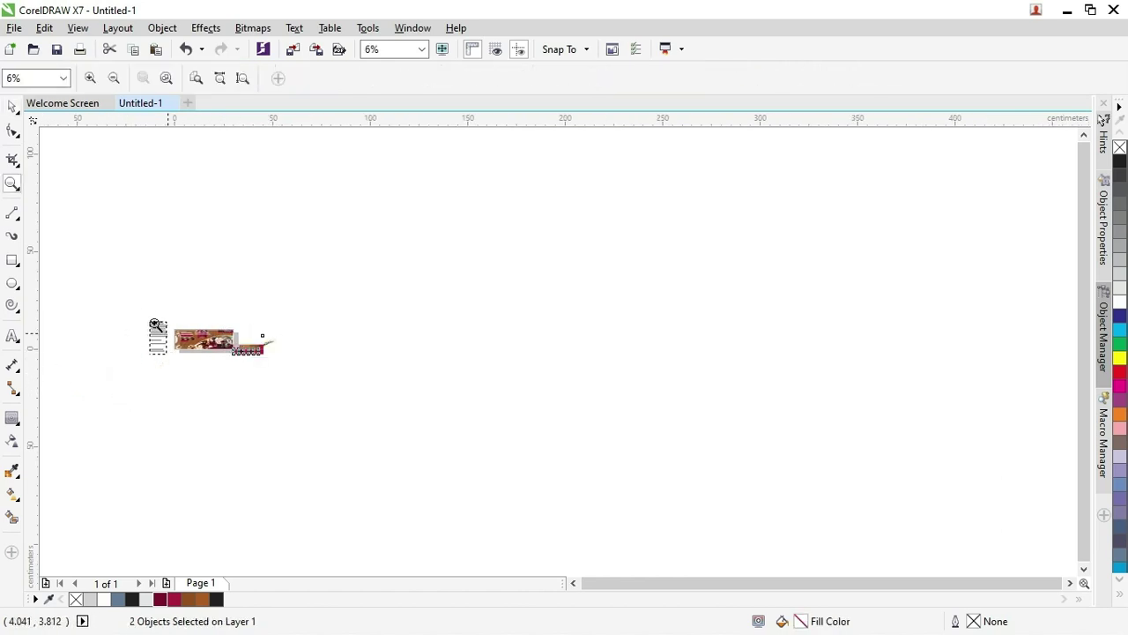
drag(149, 313, 317, 362)
drag(179, 279, 743, 491)
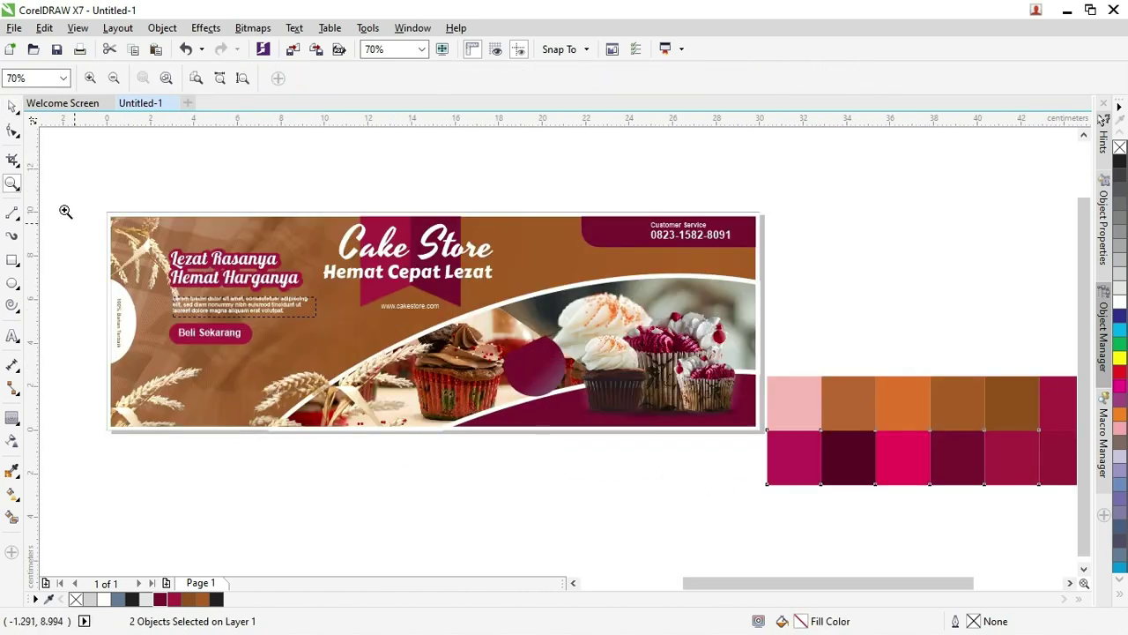
Set the end colour of the large circle piece's fountain fill to bright pink #EA165C, sampled from the swatches
click(12, 107)
click(536, 364)
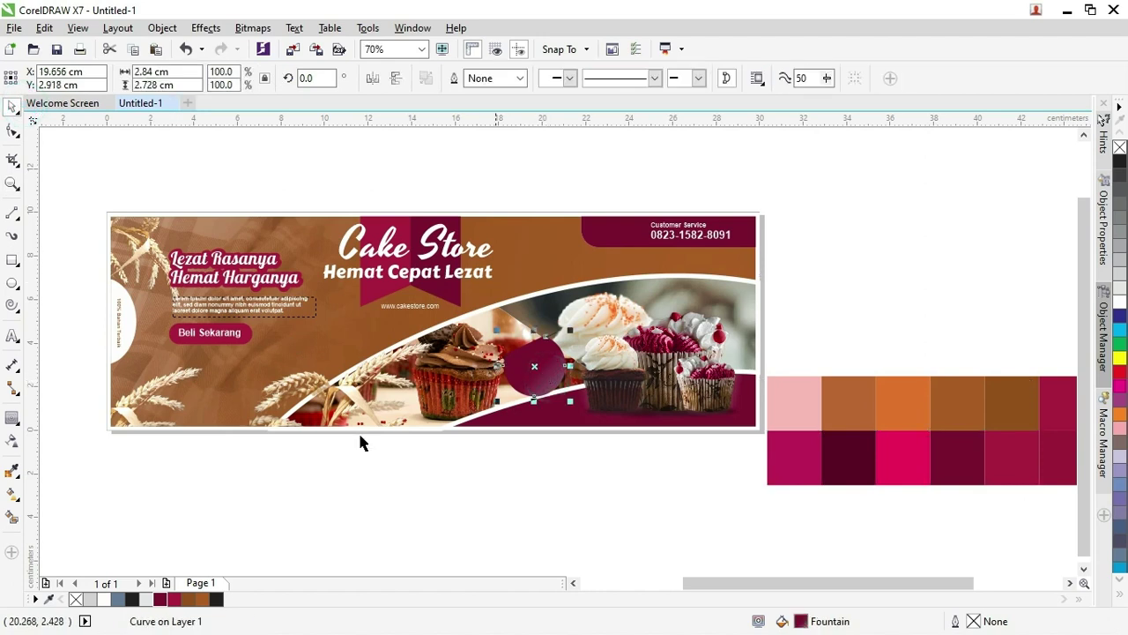
click(13, 499)
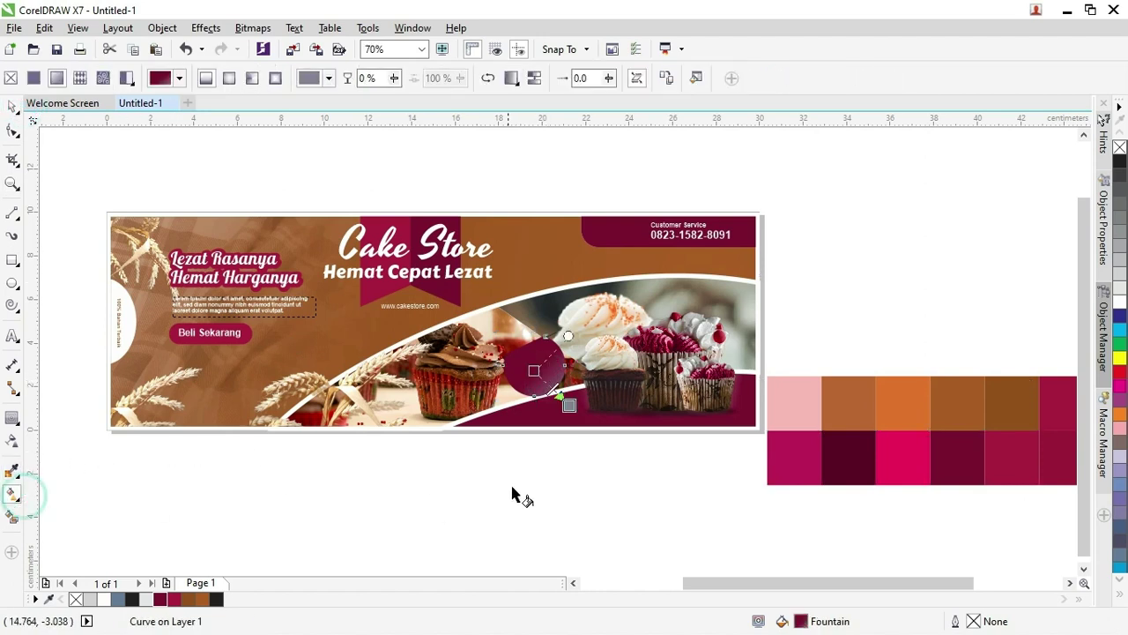
click(570, 404)
click(493, 429)
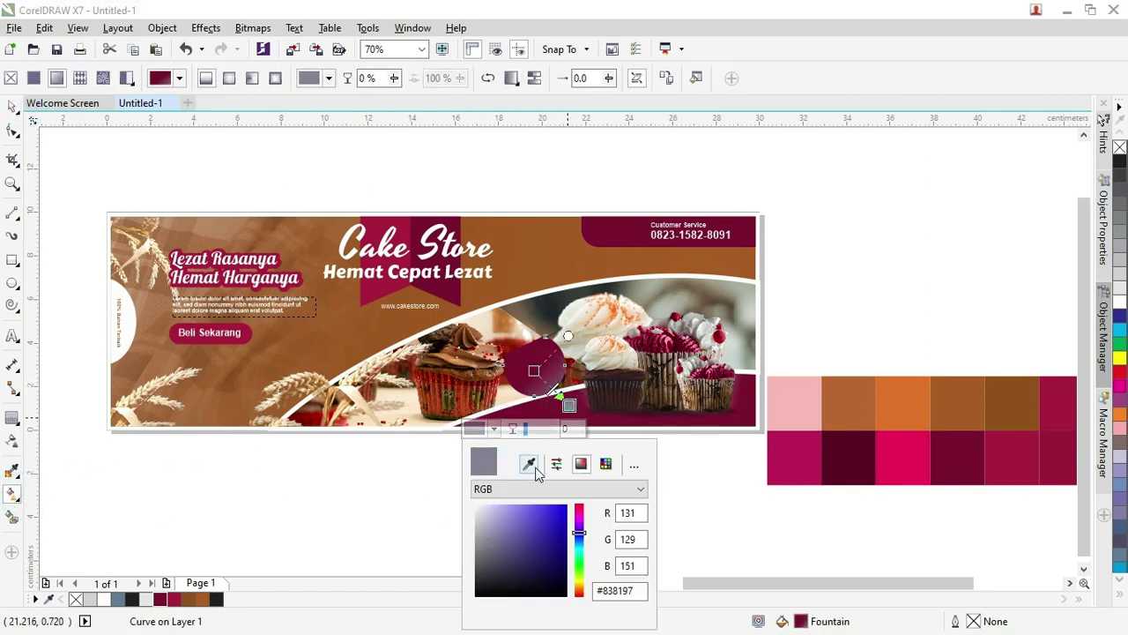
click(529, 464)
click(910, 454)
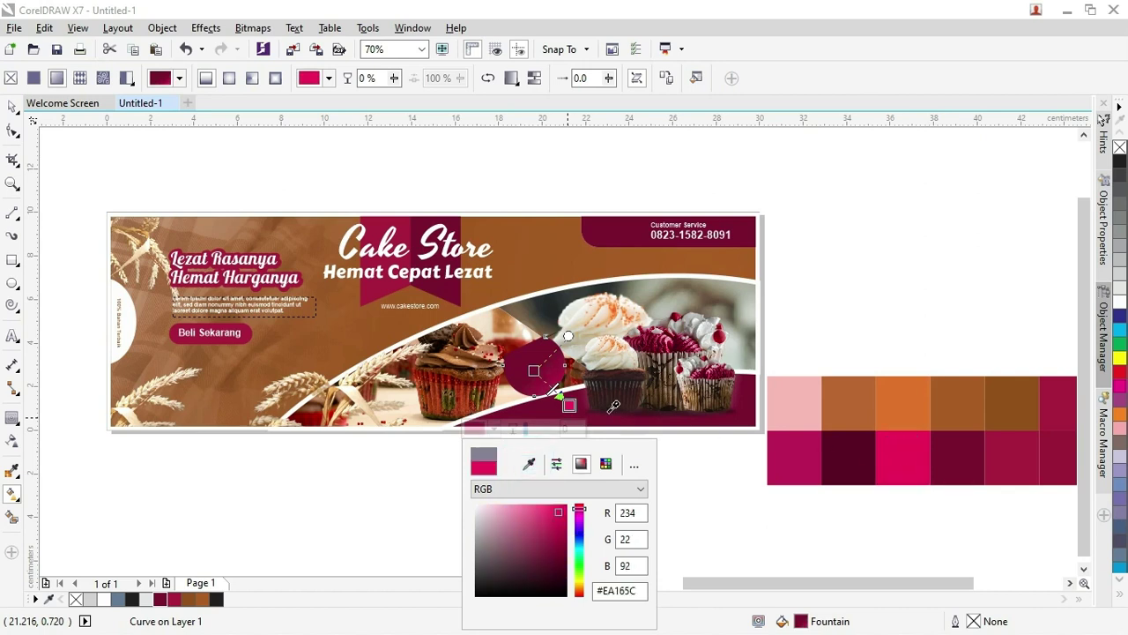
Reposition the fountain fill on the large circle piece so the gradient starts near the fold and ends beyond the lower-right edge
click(534, 368)
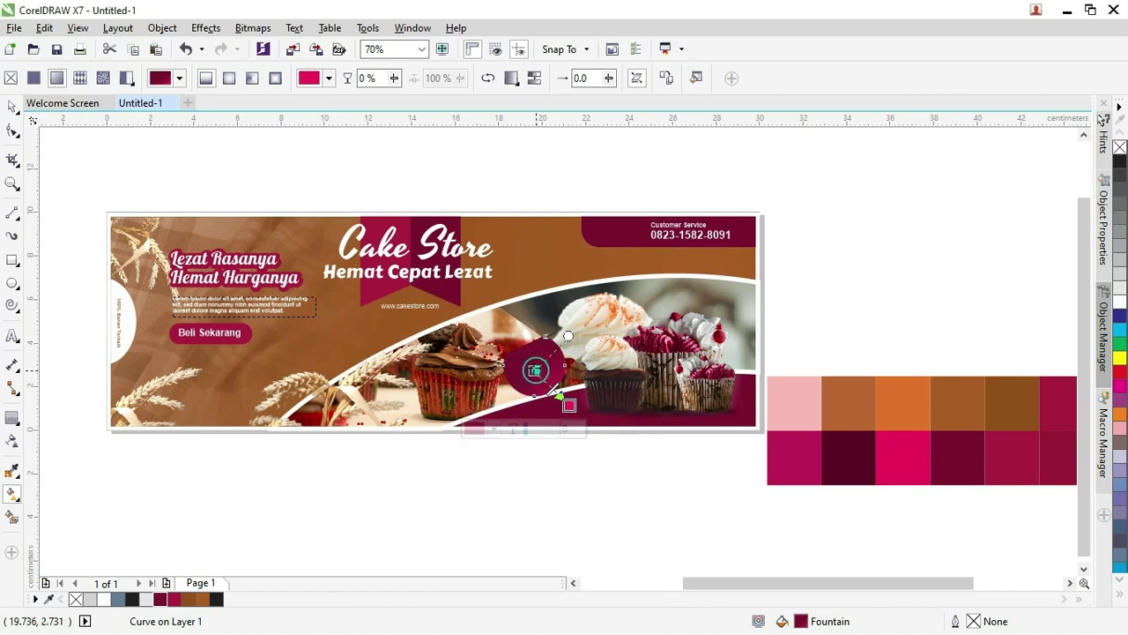
click(536, 352)
scroll(536, 353, up, 2)
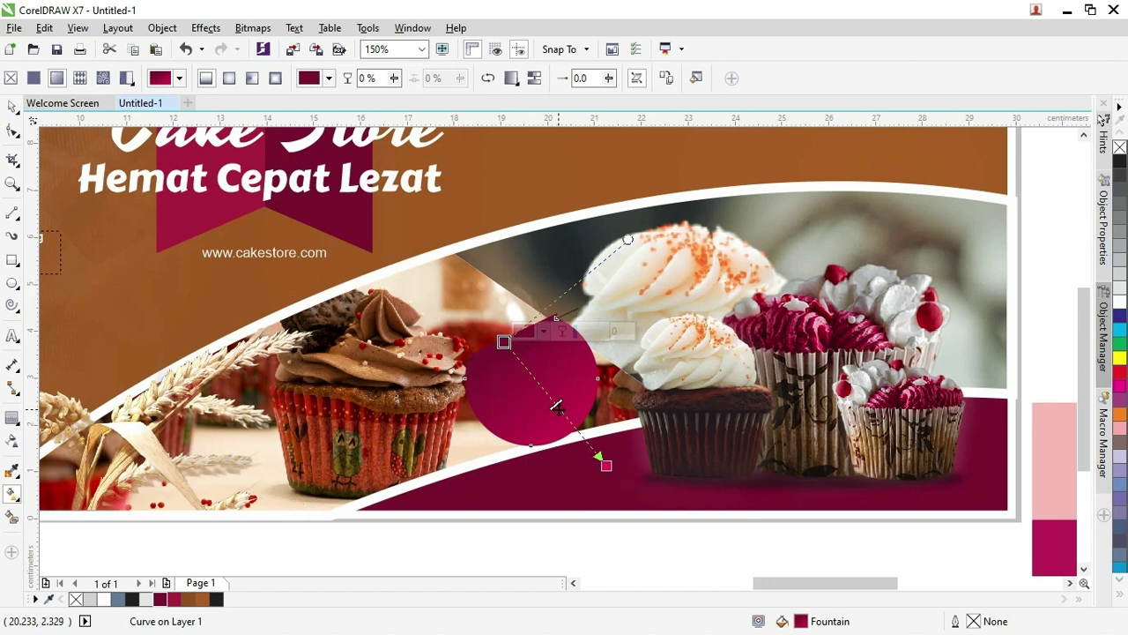
drag(557, 407, 565, 415)
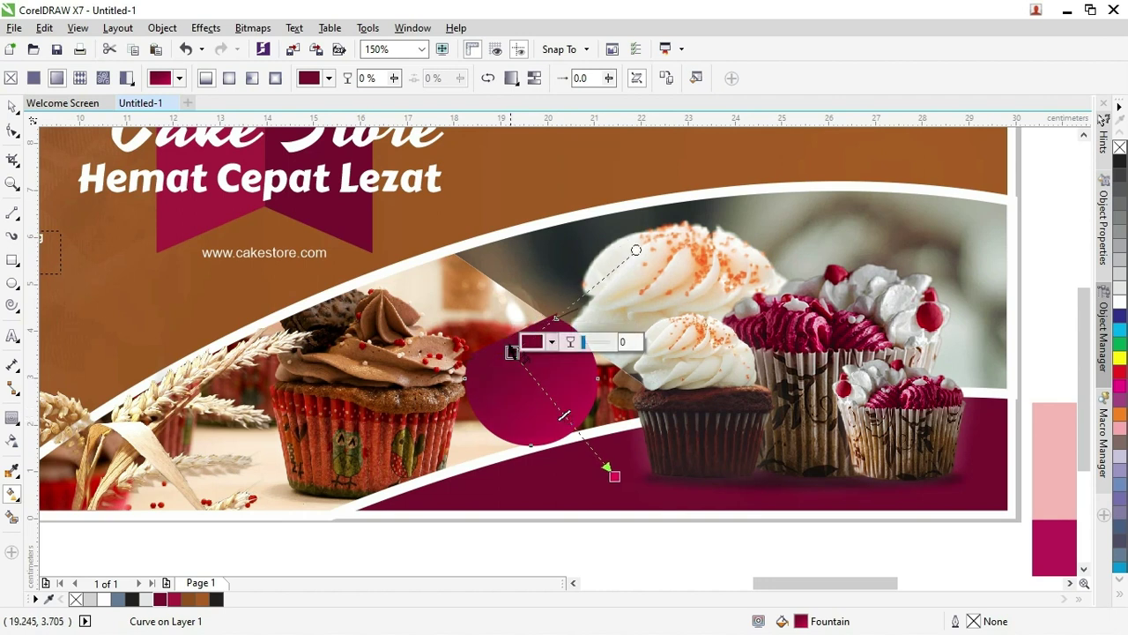
Copy the large circle piece's fountain fill onto the folded corner piece
click(12, 106)
click(453, 259)
scroll(523, 348, up, 2)
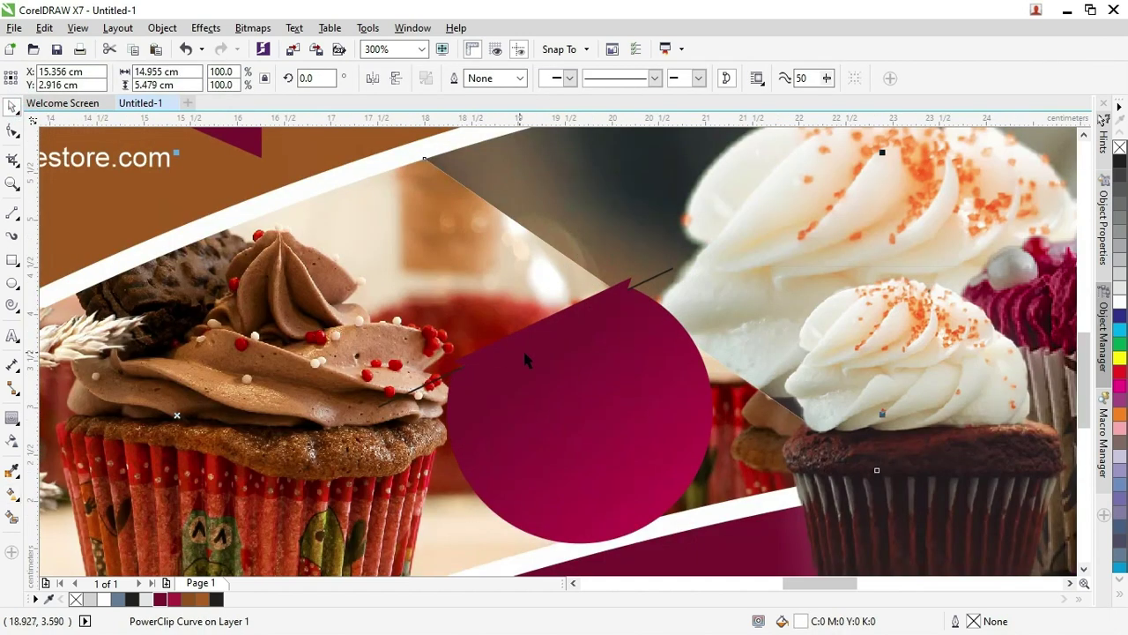
ctrl+click(525, 357)
click(13, 493)
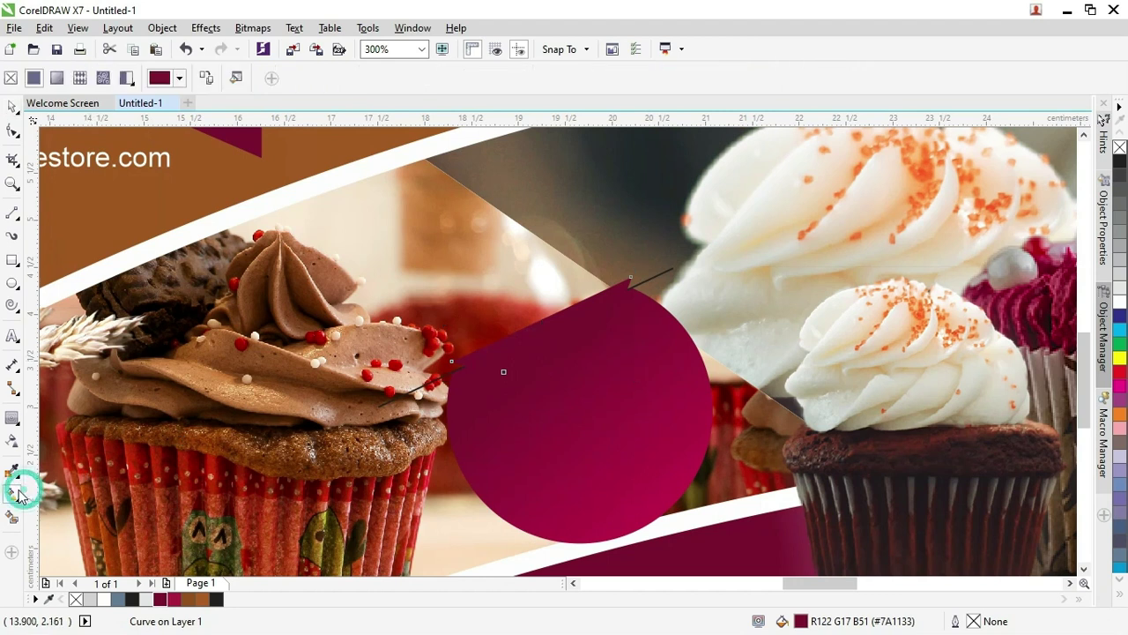
click(214, 81)
click(588, 446)
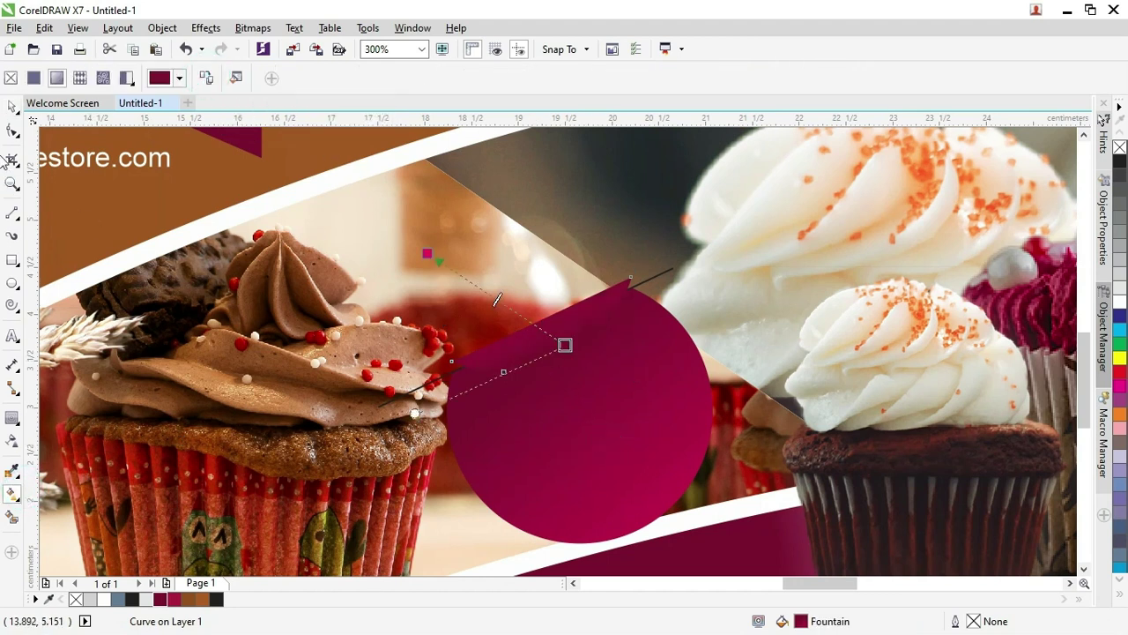
Shift the folded corner piece slightly so its straight edge lines up with the circle's slanted cut
click(13, 106)
click(509, 297)
scroll(559, 358, up, 2)
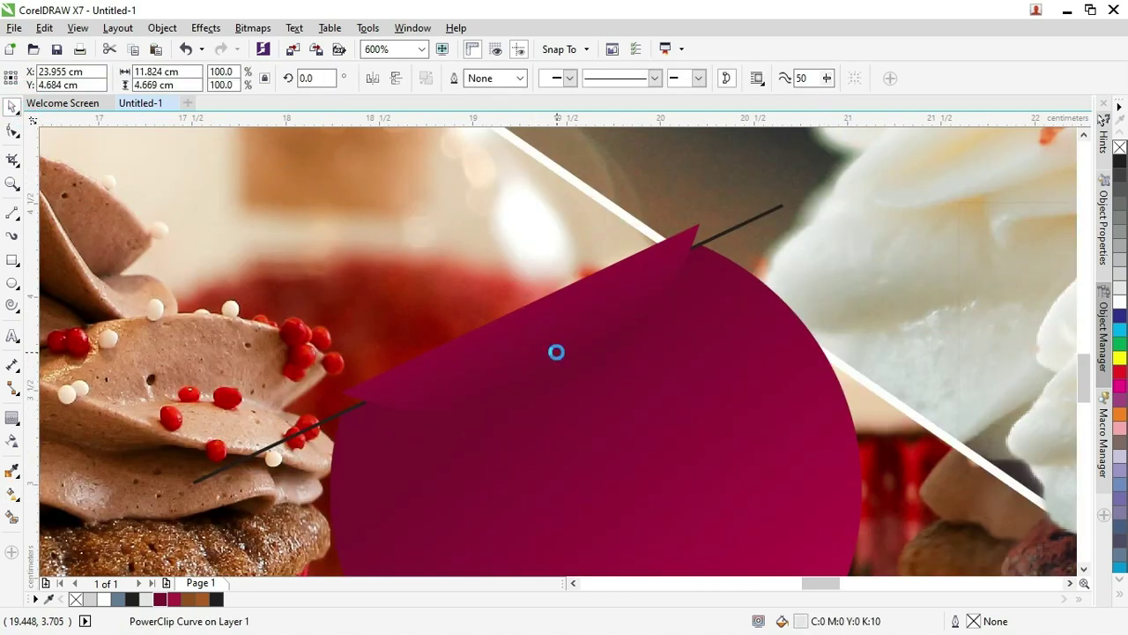
mouse_move(556, 351)
mouse_down()
mouse_move(574, 340)
mouse_move(575, 353)
mouse_up()
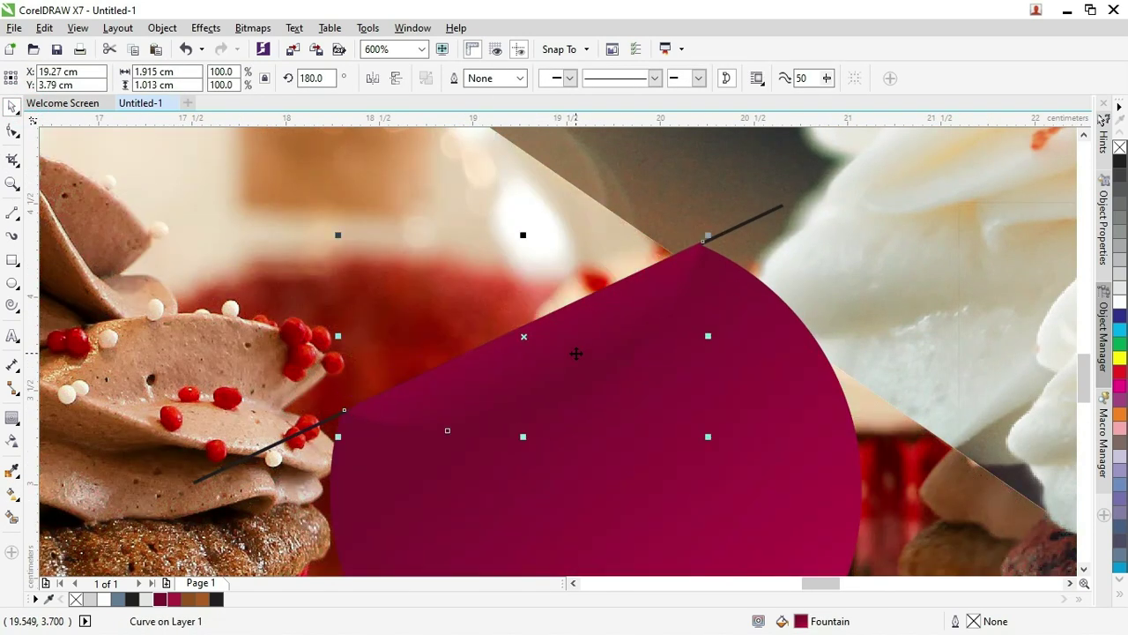
Darken the start colour of the large circle piece's fountain fill to #630422
click(684, 421)
scroll(504, 371, down, 1)
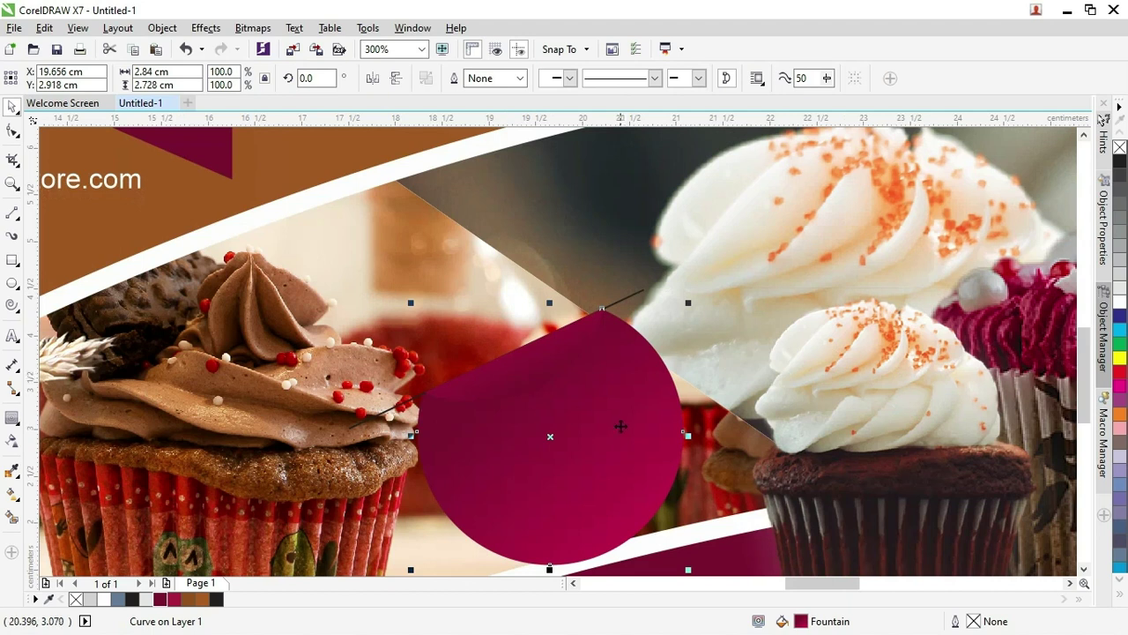
scroll(552, 403, down, 1)
key(g)
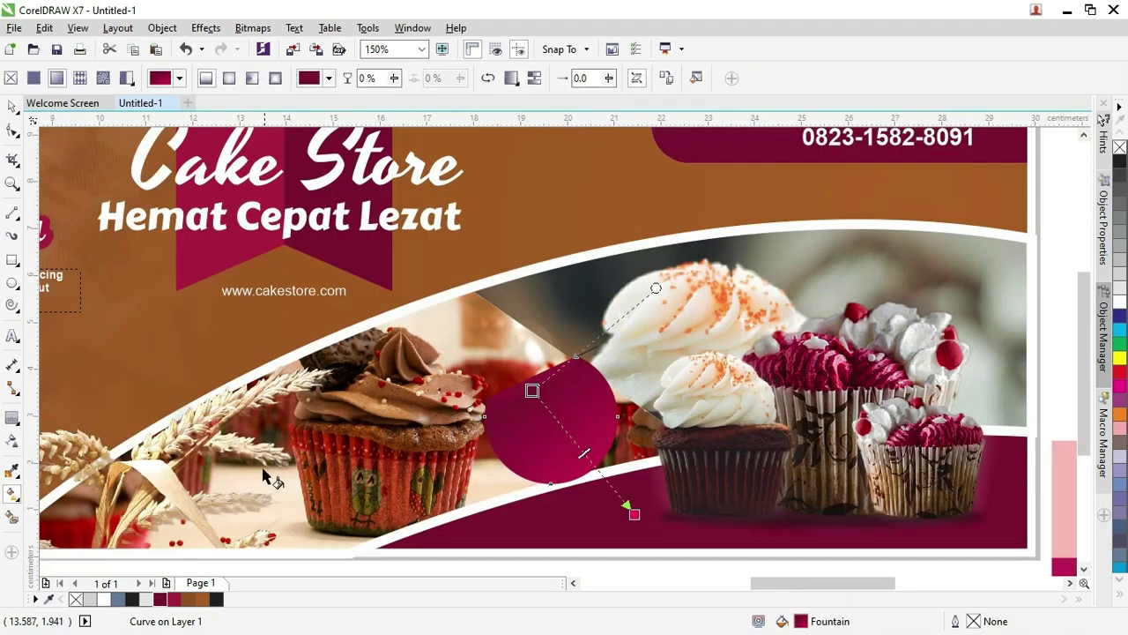
click(531, 390)
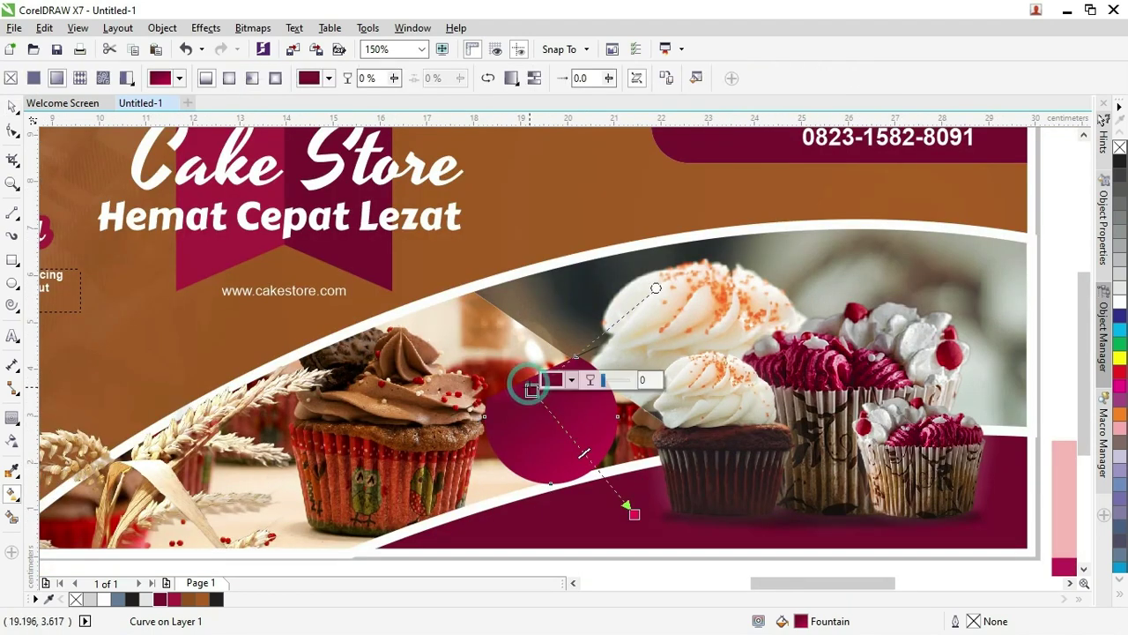
click(571, 379)
drag(636, 504, 642, 514)
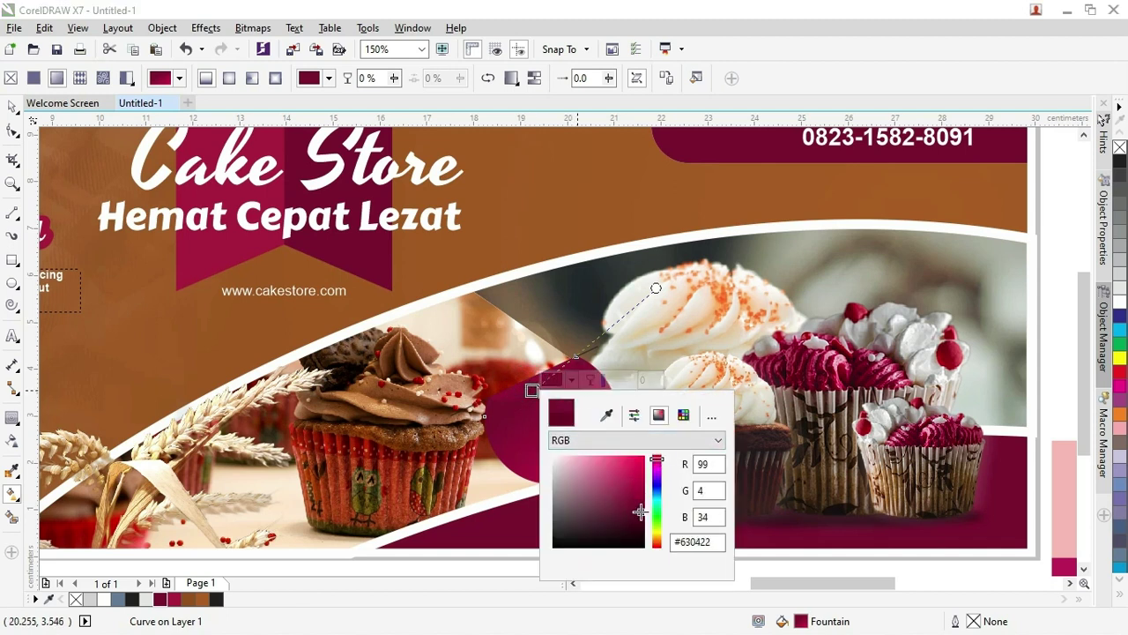
Delete the slanted cutting line left behind at the sticker's fold
click(13, 106)
click(598, 356)
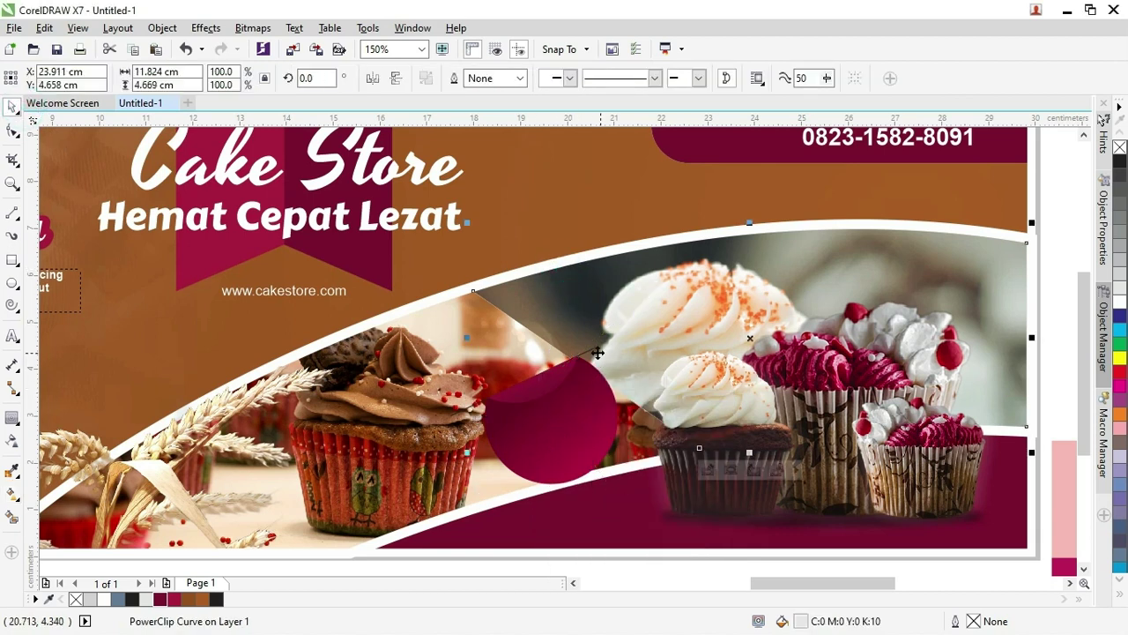
click(592, 351)
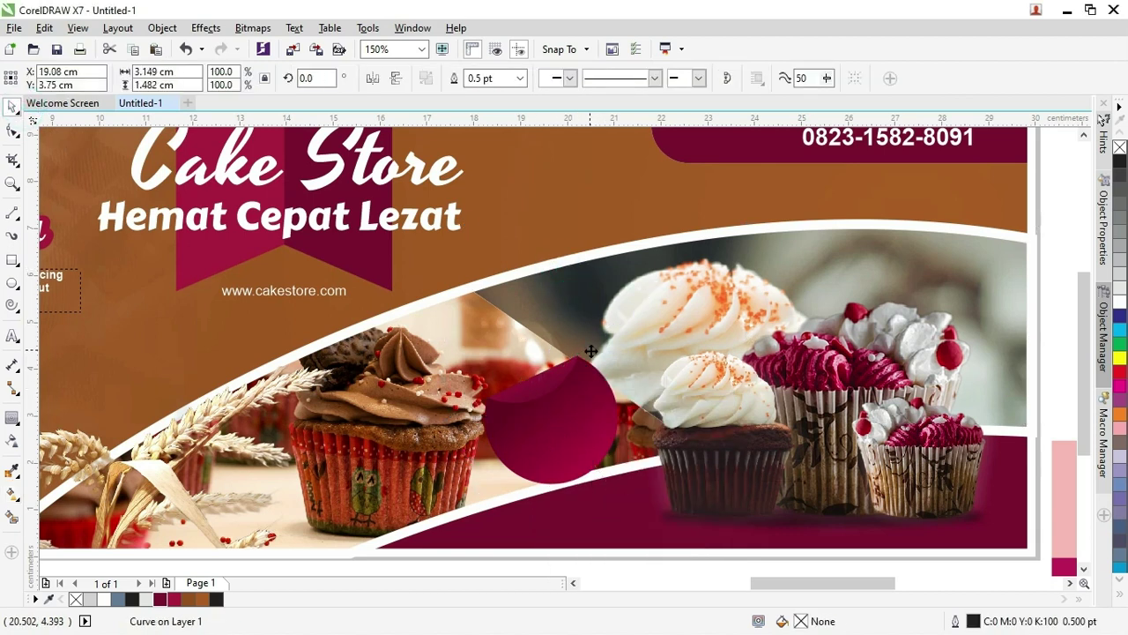
key(Escape)
scroll(591, 353, down, 3)
scroll(557, 371, up, 1)
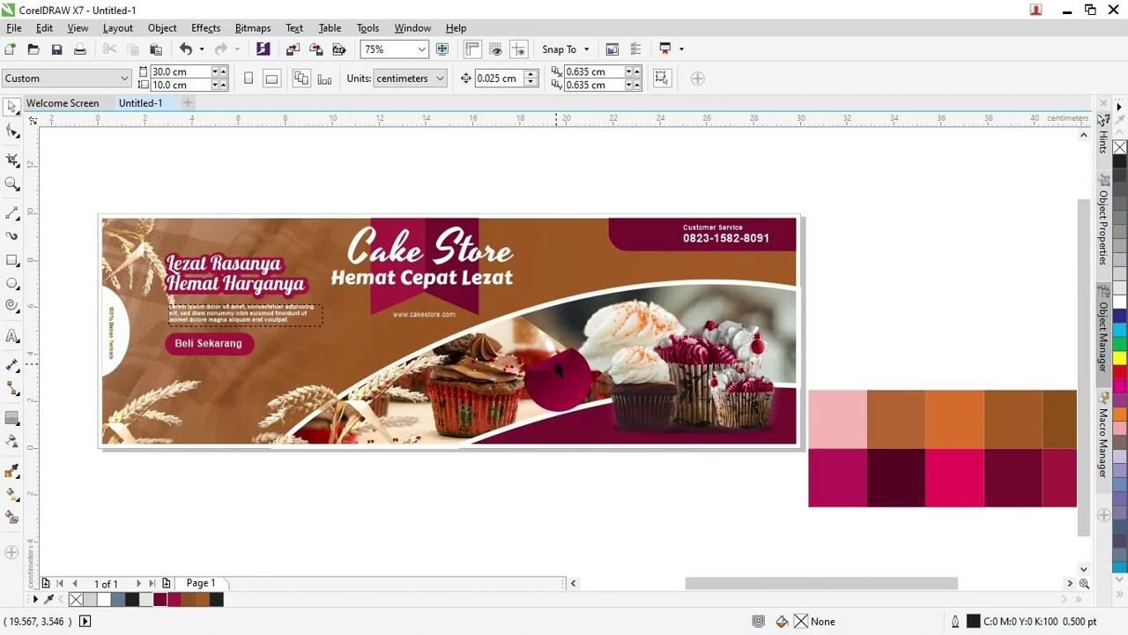
Group the folded corner with the large circle piece and scale the sticker down to about 1.75 by 1.69 cm
click(557, 371)
scroll(564, 390, up, 2)
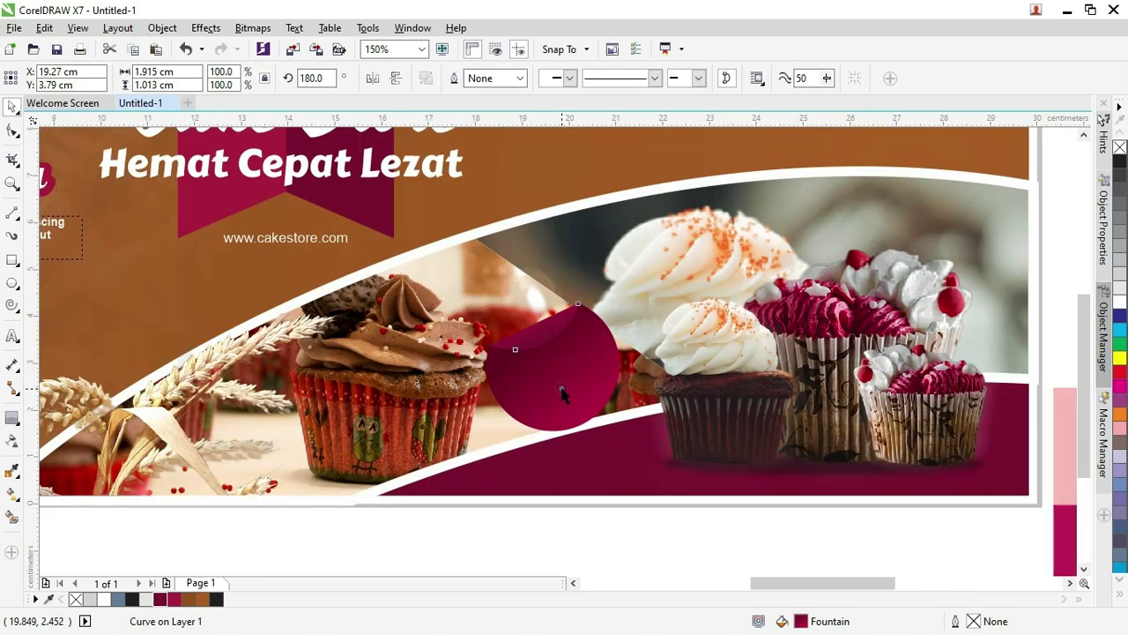
shift+click(562, 393)
key(ctrl+g)
drag(623, 300, 569, 349)
scroll(566, 373, down, 2)
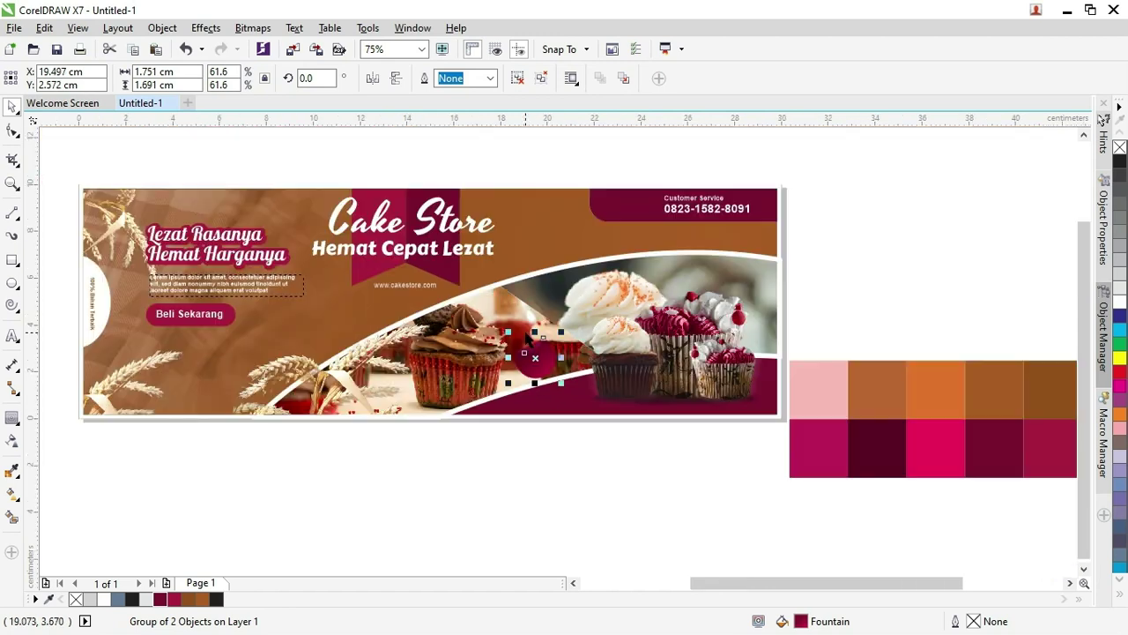
click(469, 156)
scroll(333, 219, up, 2)
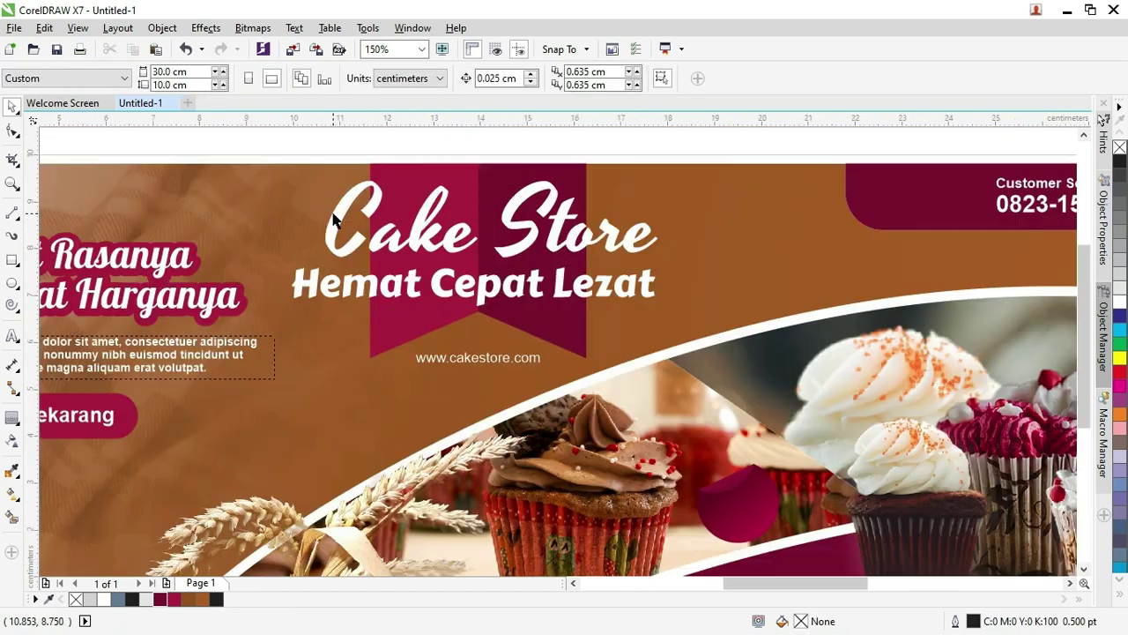
click(357, 194)
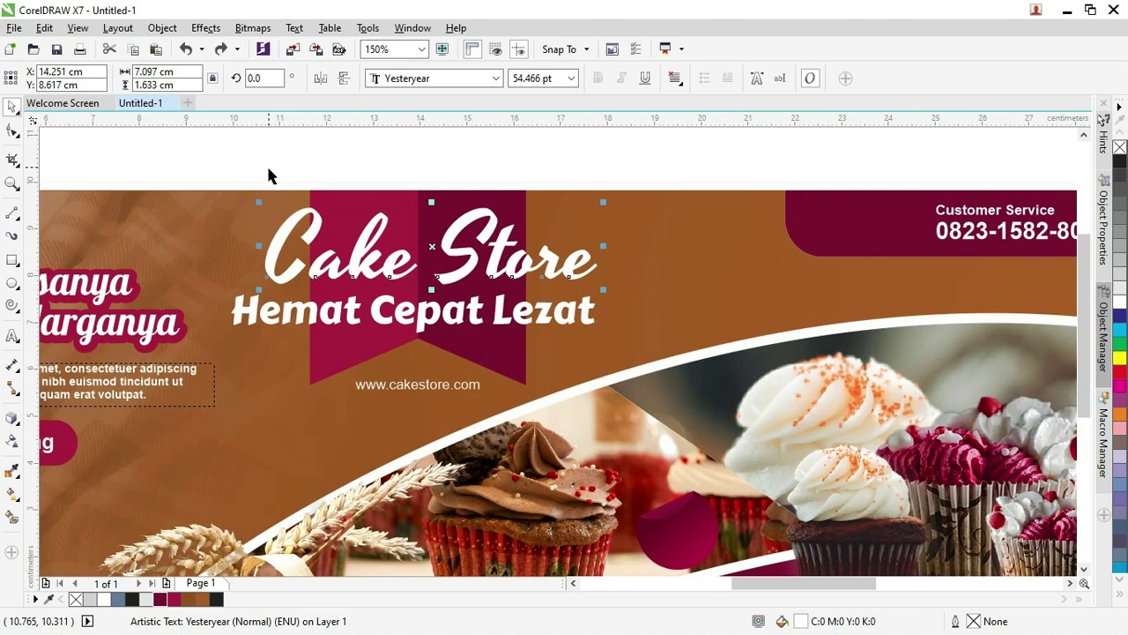
click(238, 174)
scroll(243, 174, down, 2)
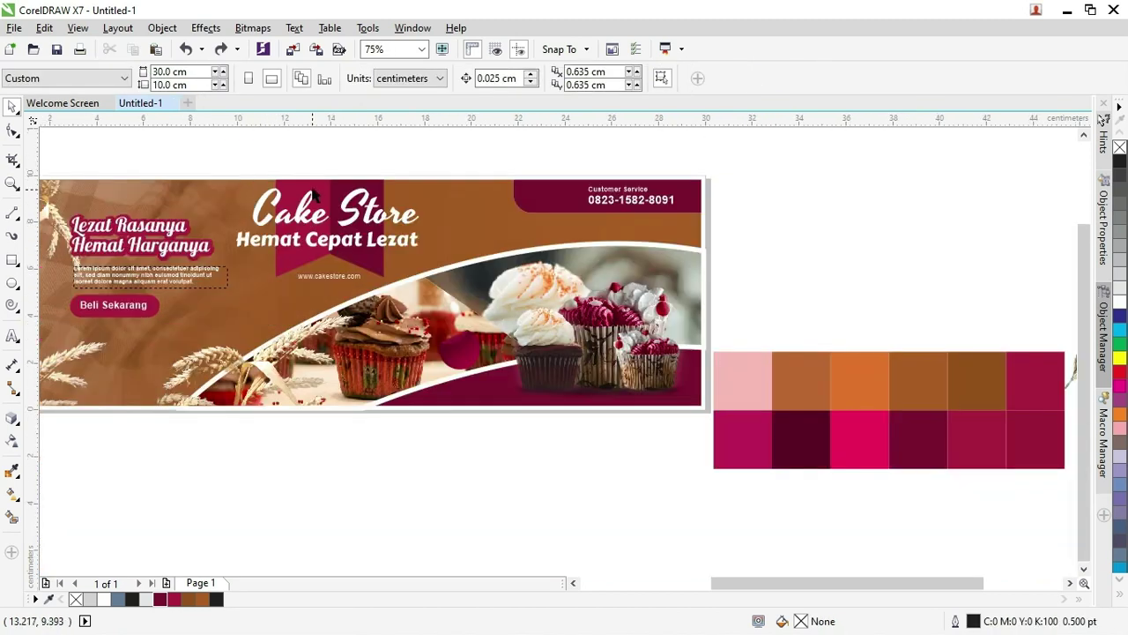
scroll(272, 170, up, 2)
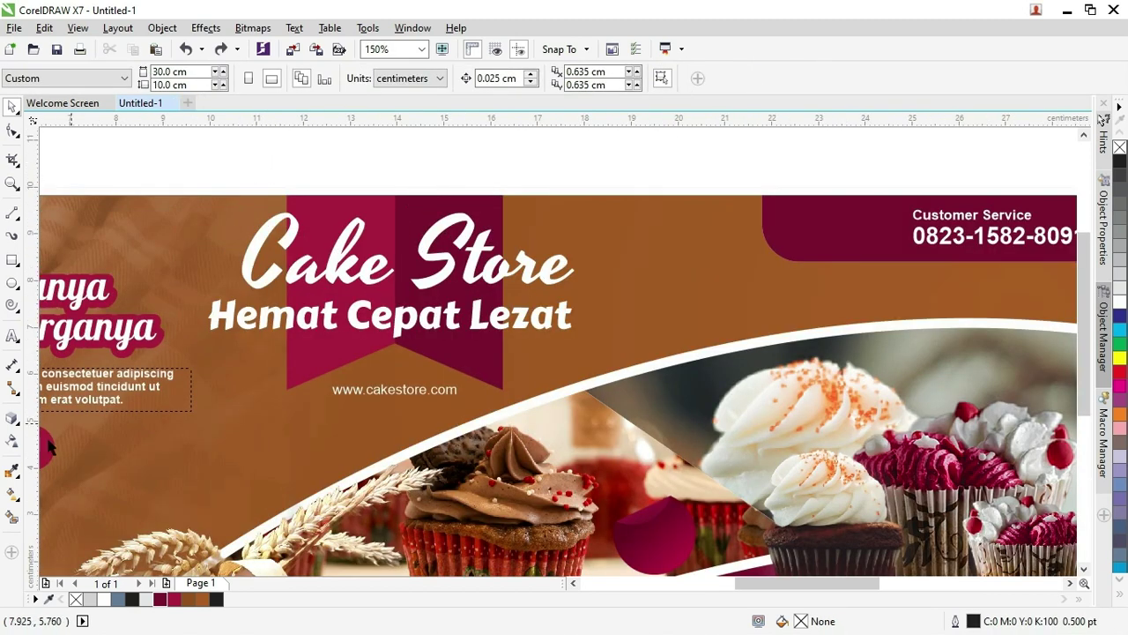
click(14, 420)
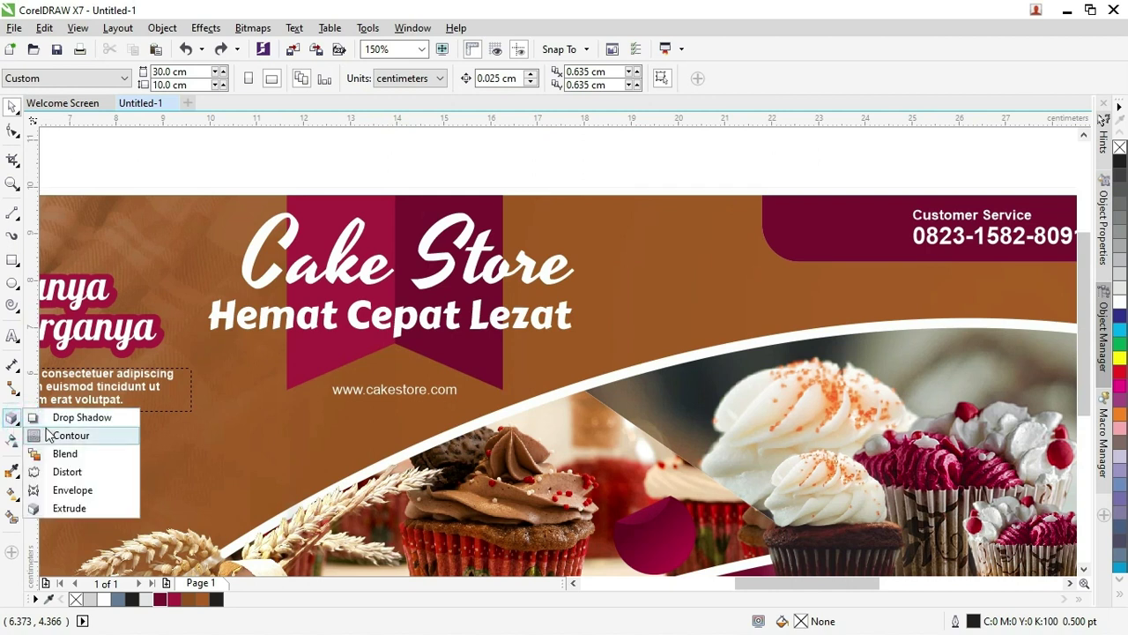
click(68, 508)
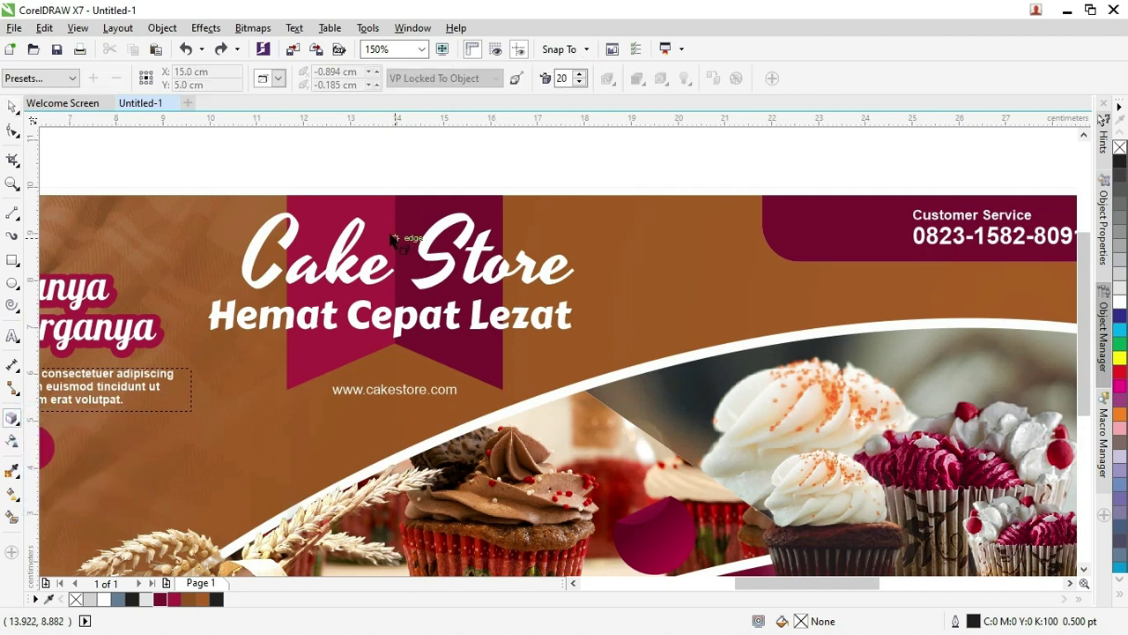
scroll(370, 235, up, 1)
scroll(194, 187, down, 1)
click(14, 107)
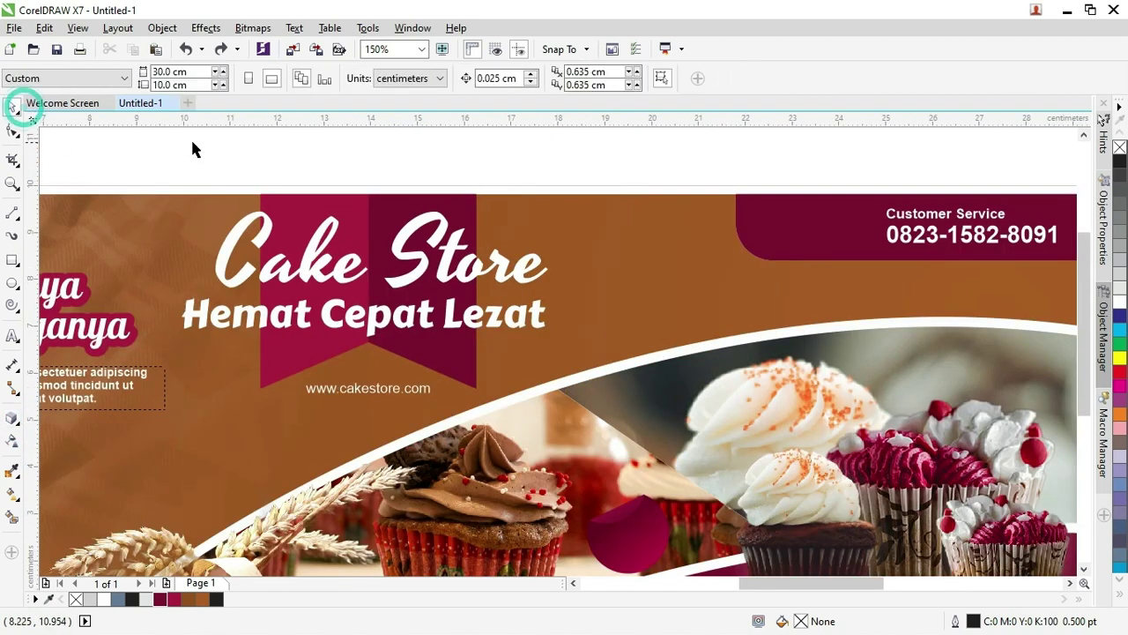
Copy the white Cake Store title straight up above the banner and fill the copy with black
scroll(190, 141, down, 2)
click(282, 216)
click(291, 220)
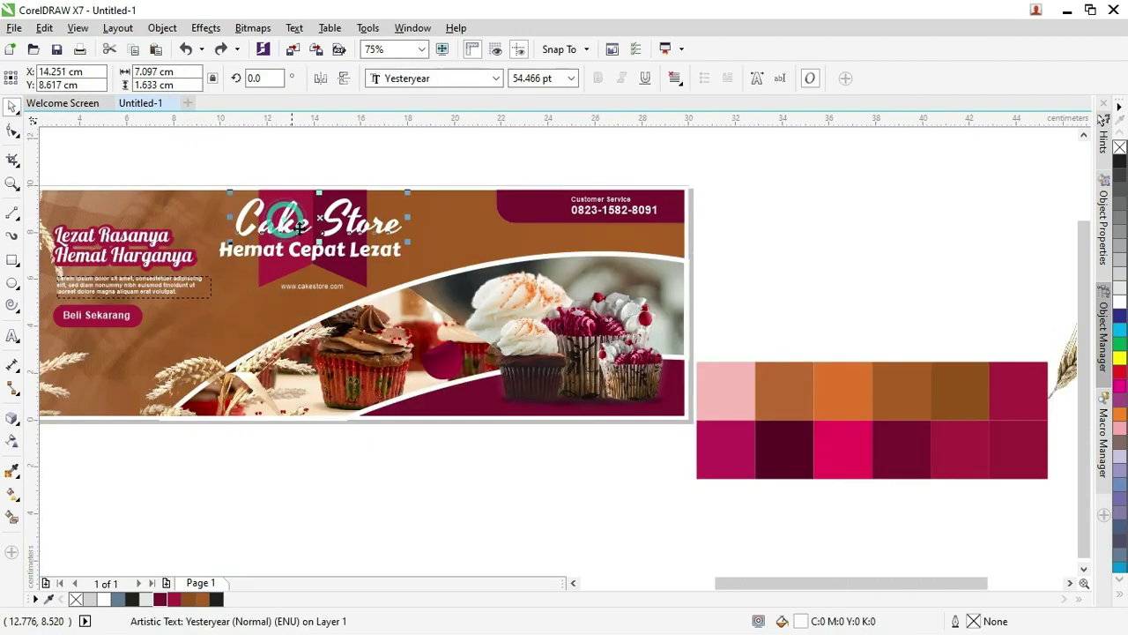
drag(352, 226, 360, 156)
right_click(360, 156)
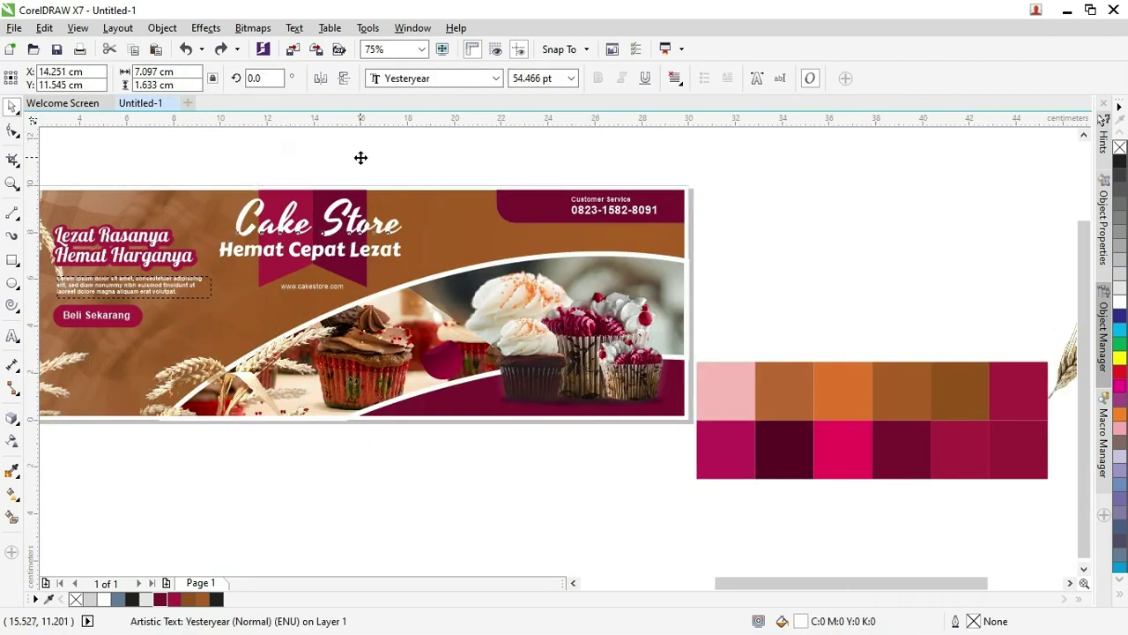
click(1120, 161)
click(847, 164)
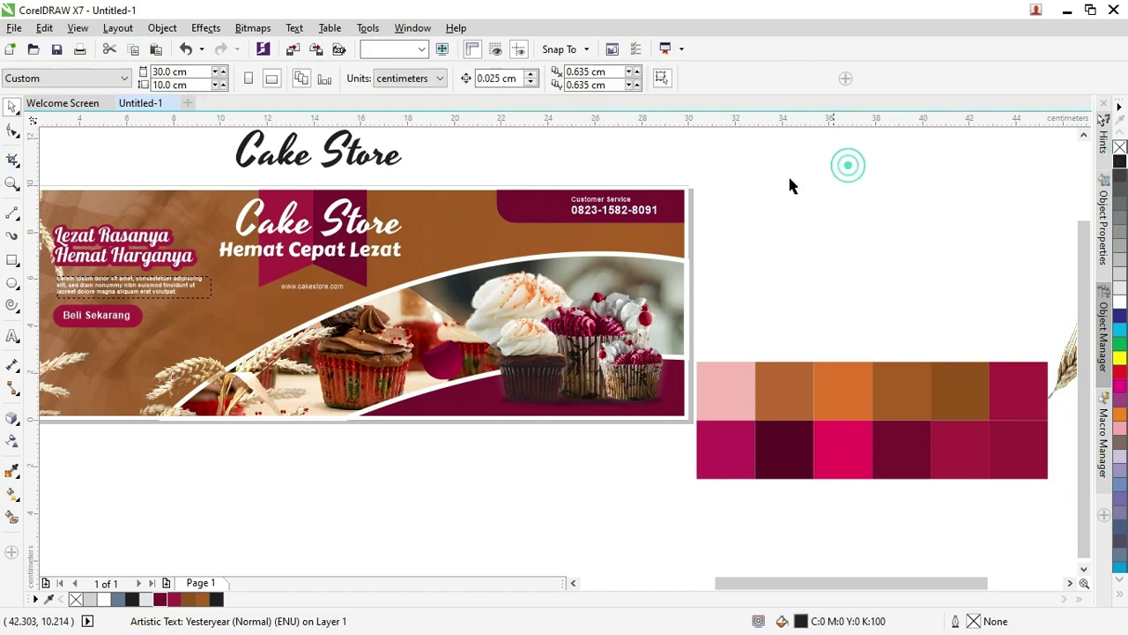
Apply the Extrude Top Right preset to the white Cake Store title on the banner
click(252, 236)
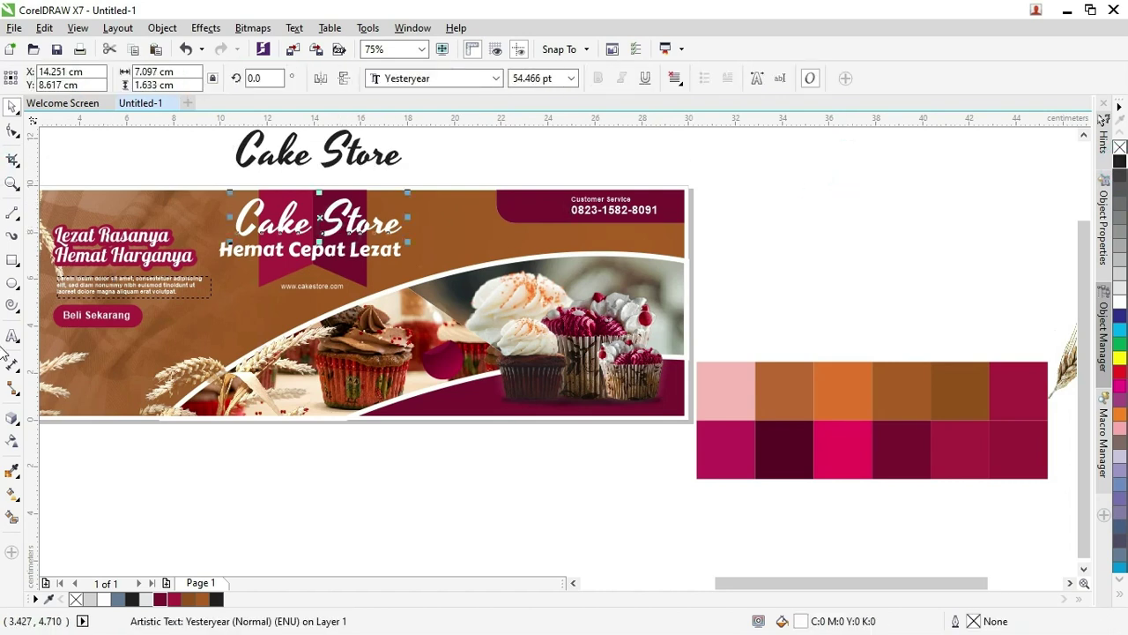
click(13, 419)
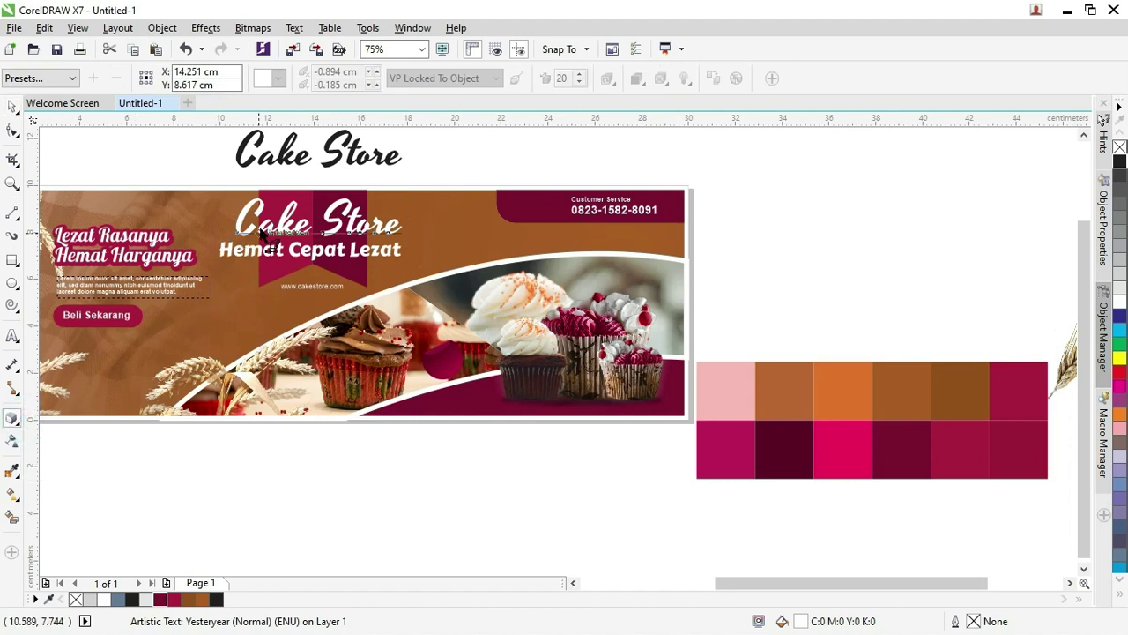
click(57, 80)
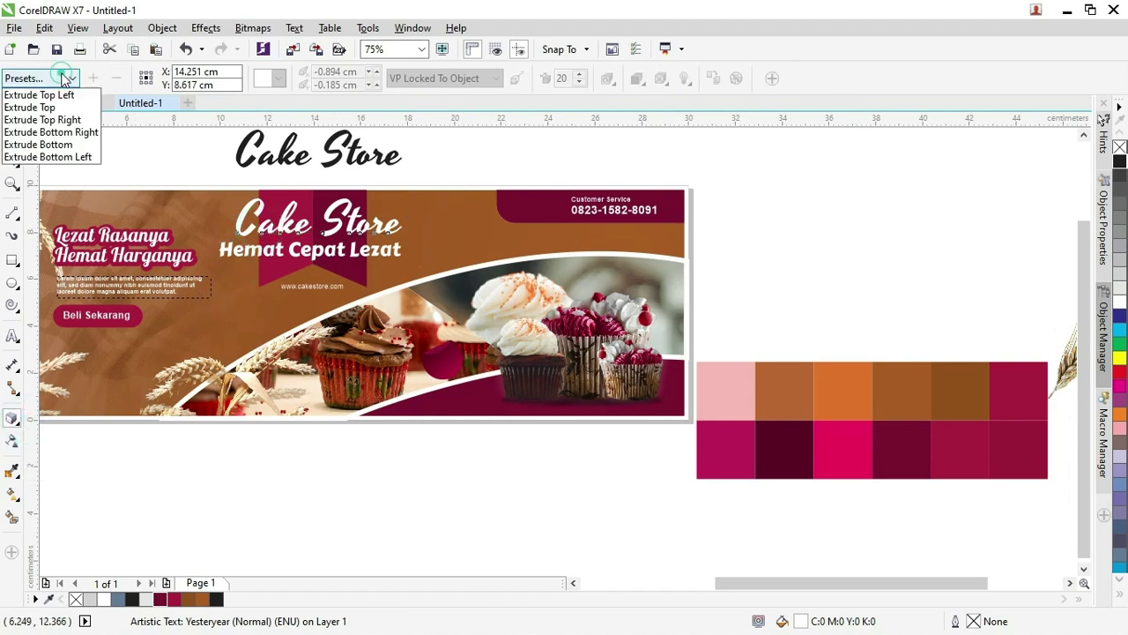
click(42, 119)
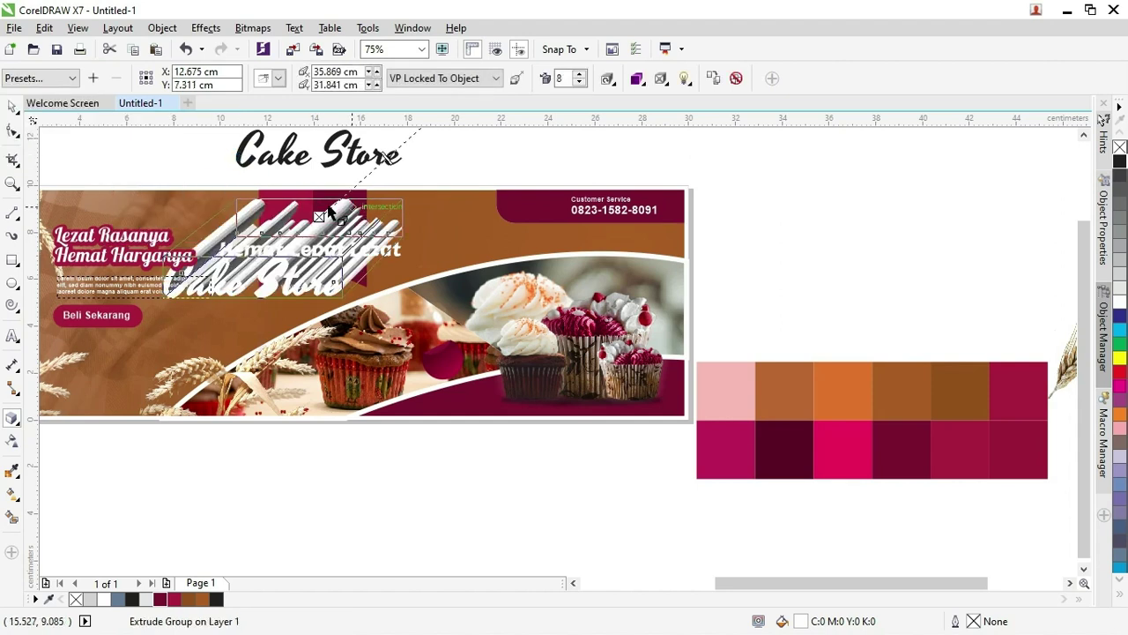
Reduce the Cake Store title's extrusion depth to 1
scroll(322, 214, up, 3)
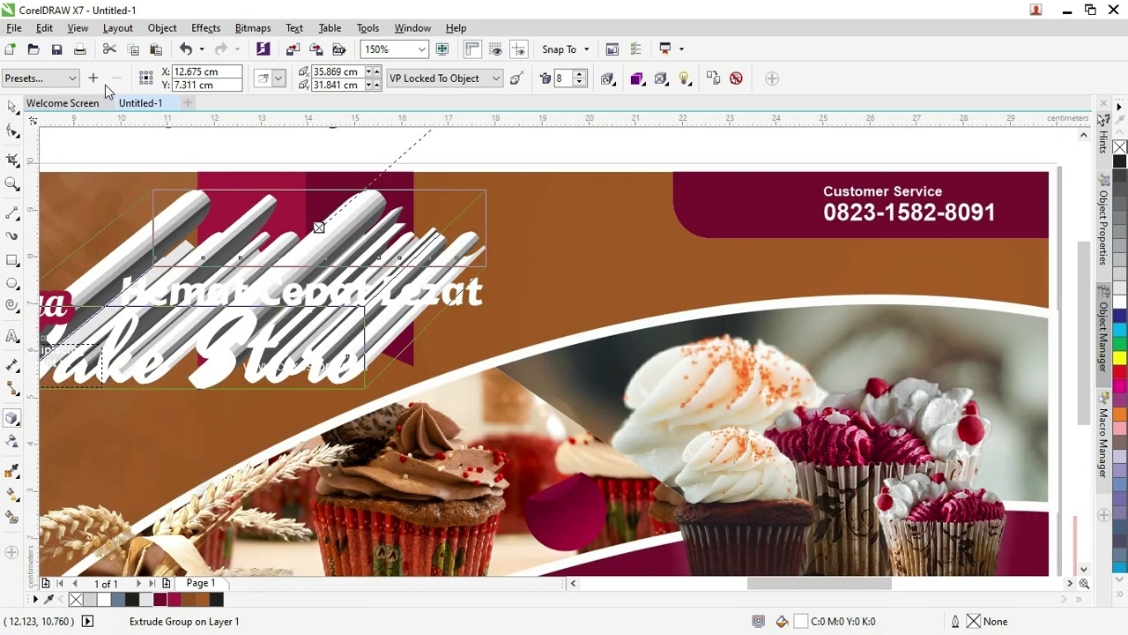
click(579, 82)
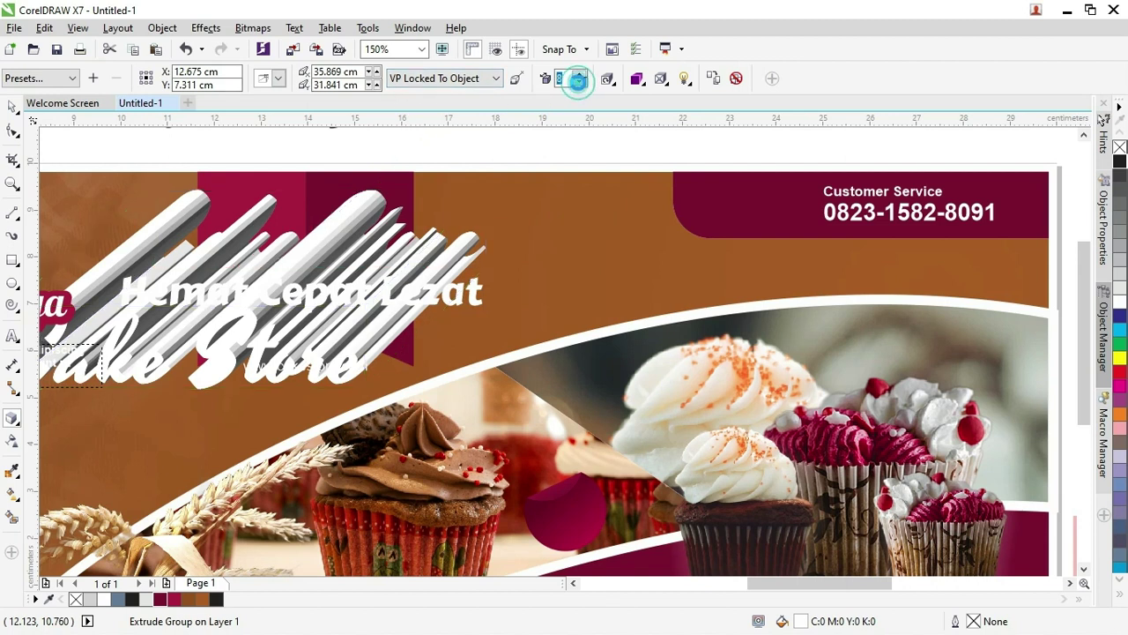
click(579, 82)
click(578, 82)
click(578, 82)
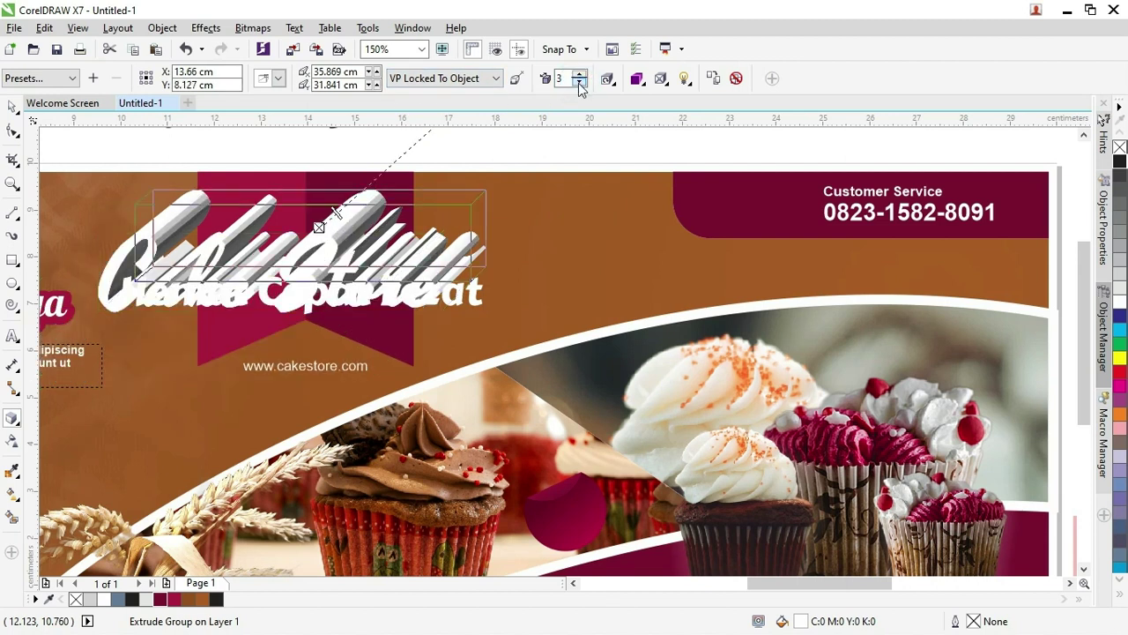
click(579, 82)
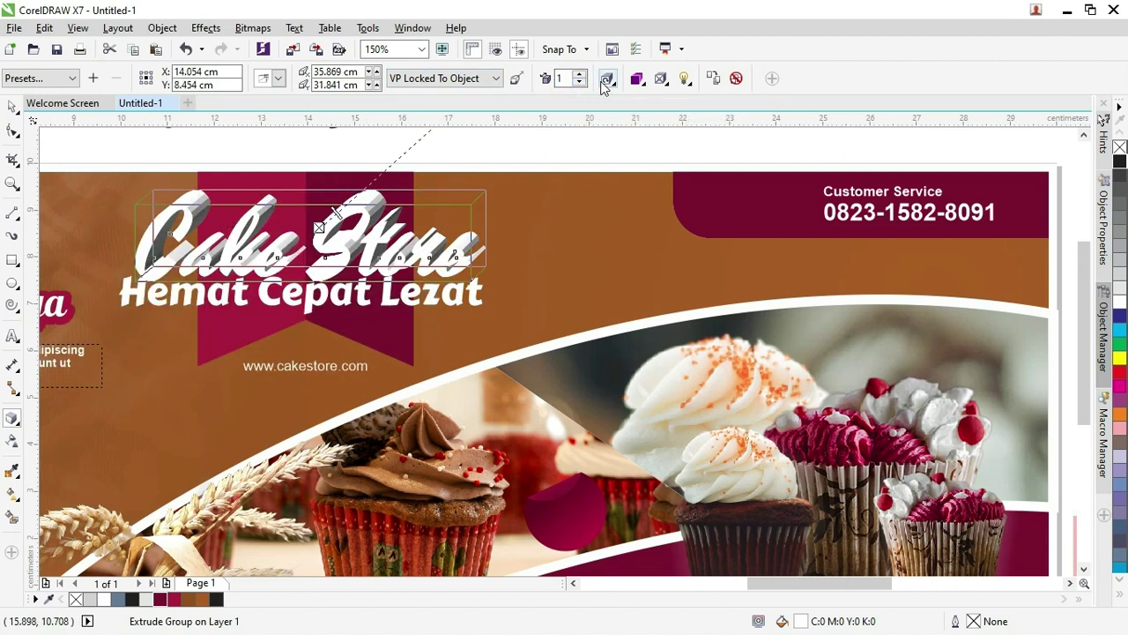
Pull the extrusion's vanishing point closer to the Cake Store title, to about 3.6 cm across and 6.2 cm up
scroll(520, 300, down, 2)
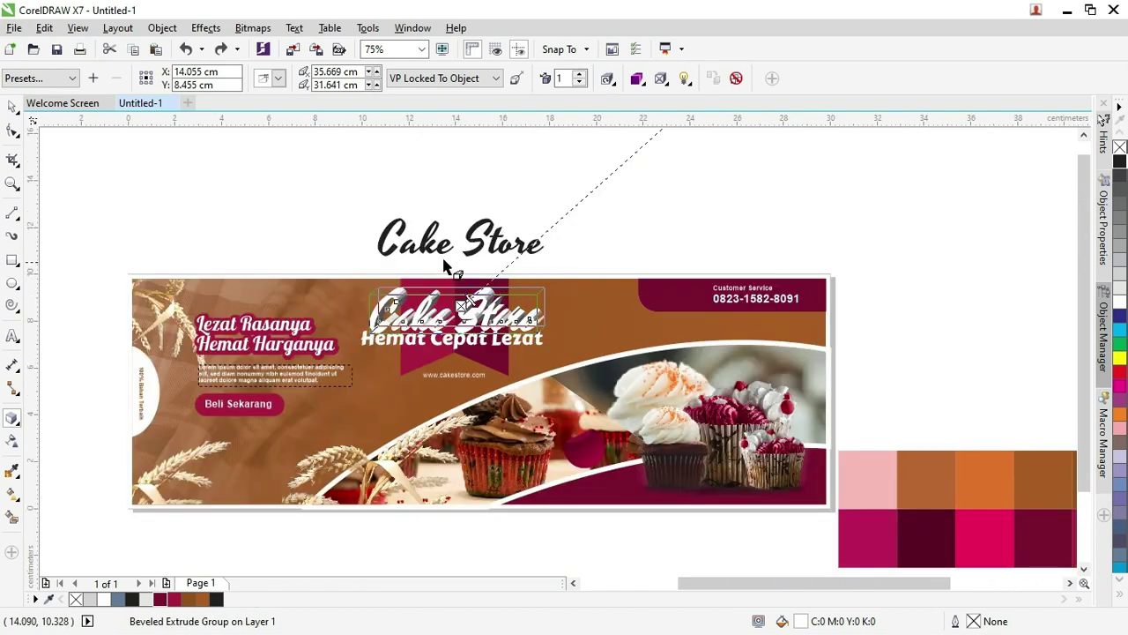
scroll(448, 267, down, 2)
scroll(511, 229, down, 3)
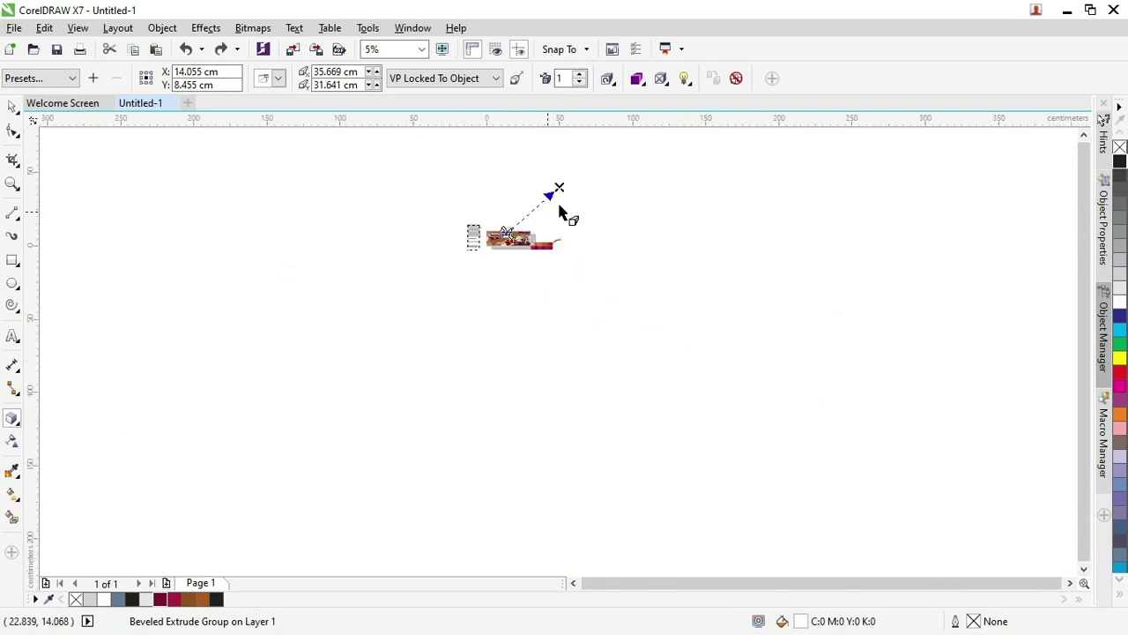
drag(551, 191, 519, 216)
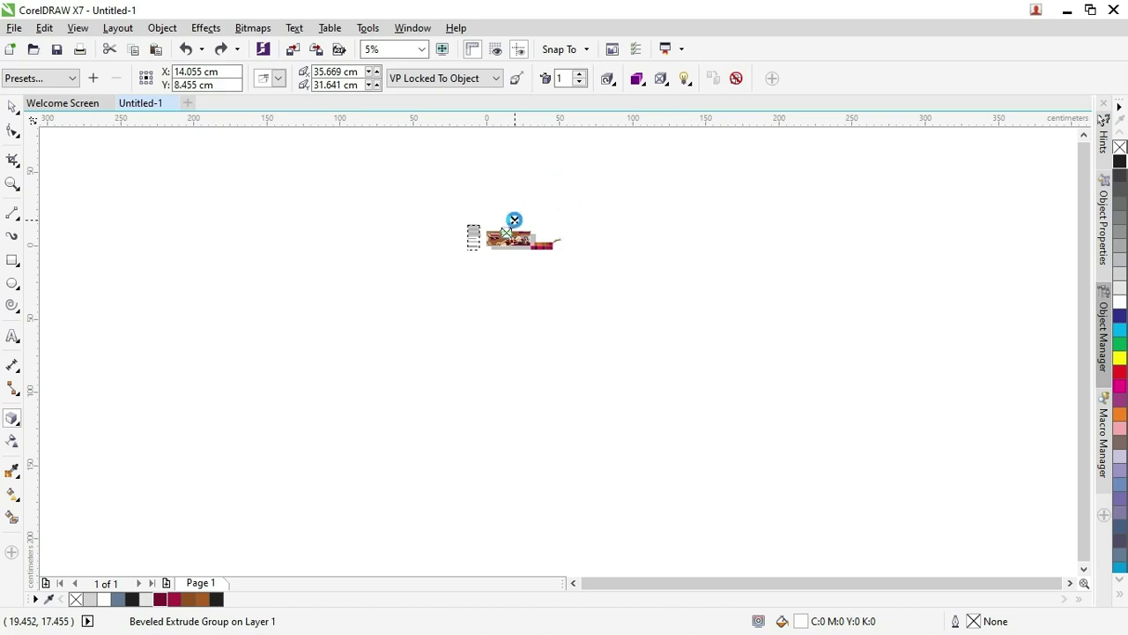
scroll(510, 225, up, 4)
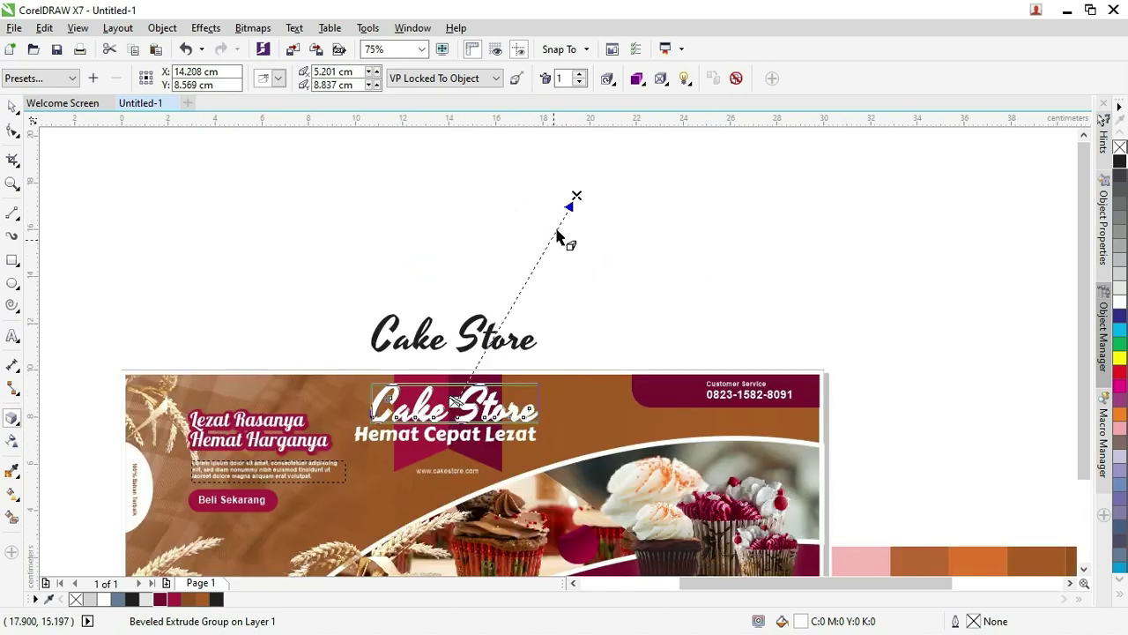
drag(573, 205, 536, 254)
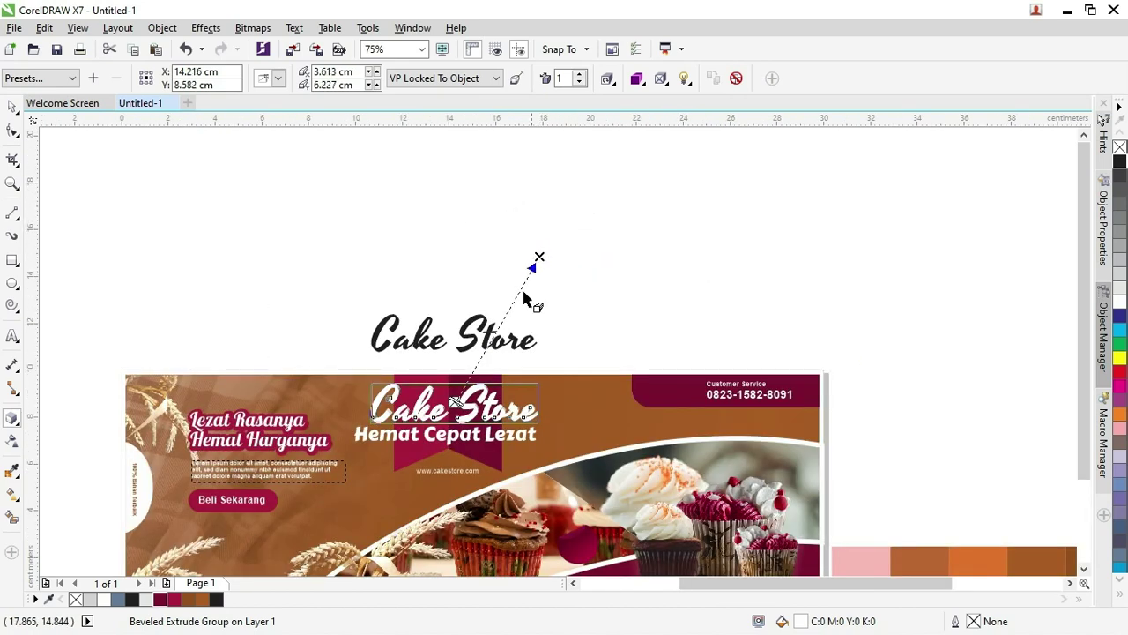
scroll(481, 357, down, 1)
scroll(476, 364, up, 3)
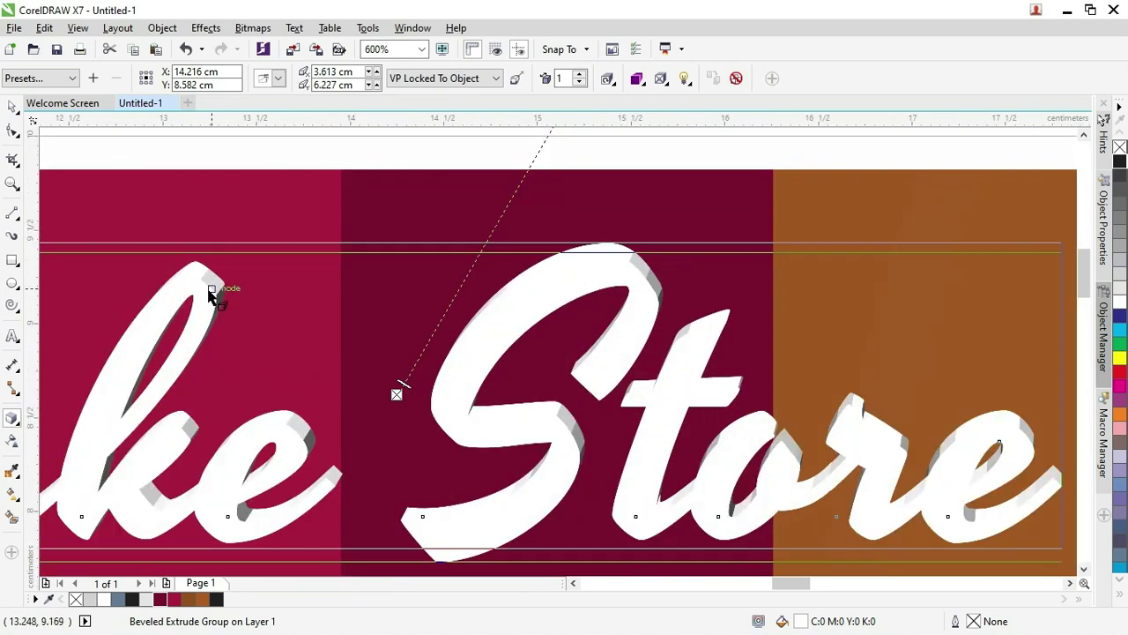
scroll(679, 328, down, 1)
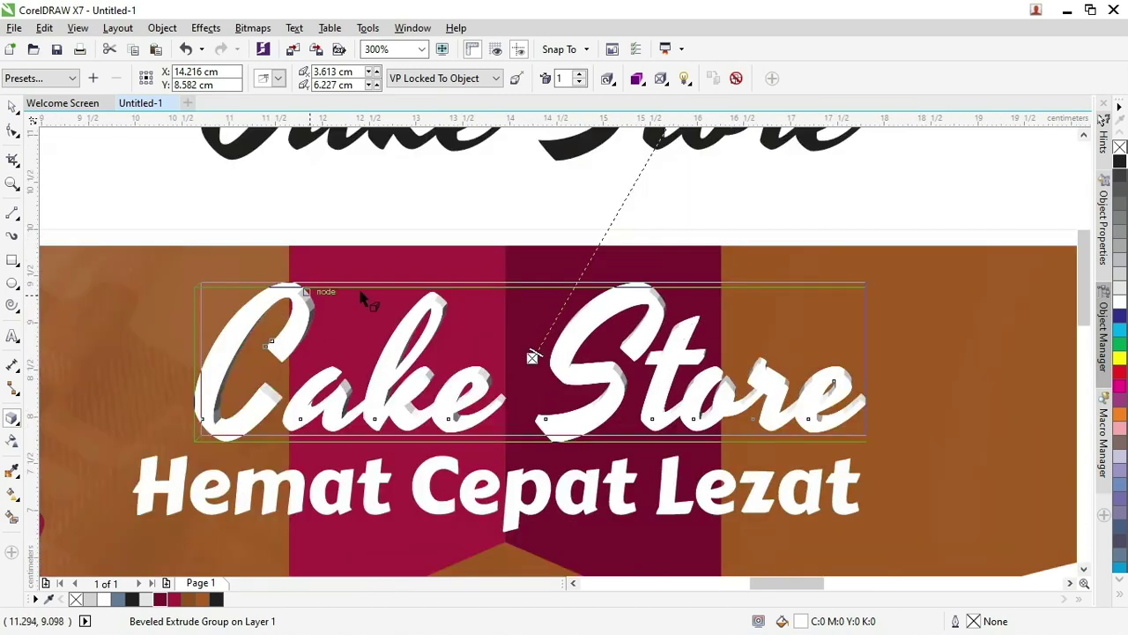
click(13, 110)
click(223, 176)
scroll(223, 176, down, 2)
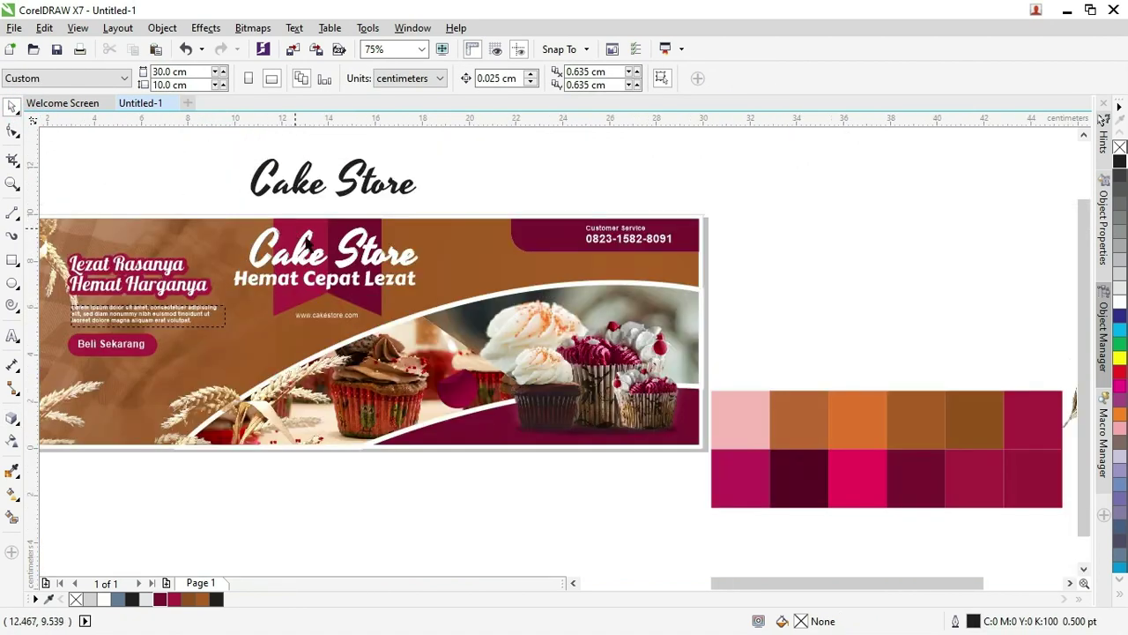
Place a copy of the extruded Cake Store title above the banner, beside the black copy
click(357, 249)
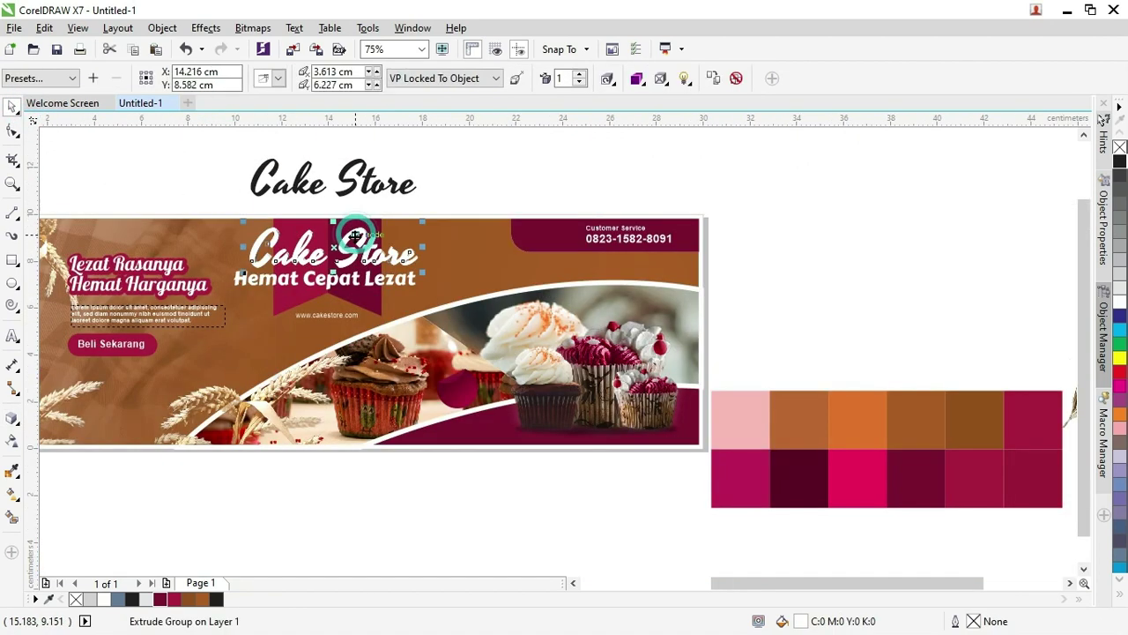
drag(357, 250, 553, 169)
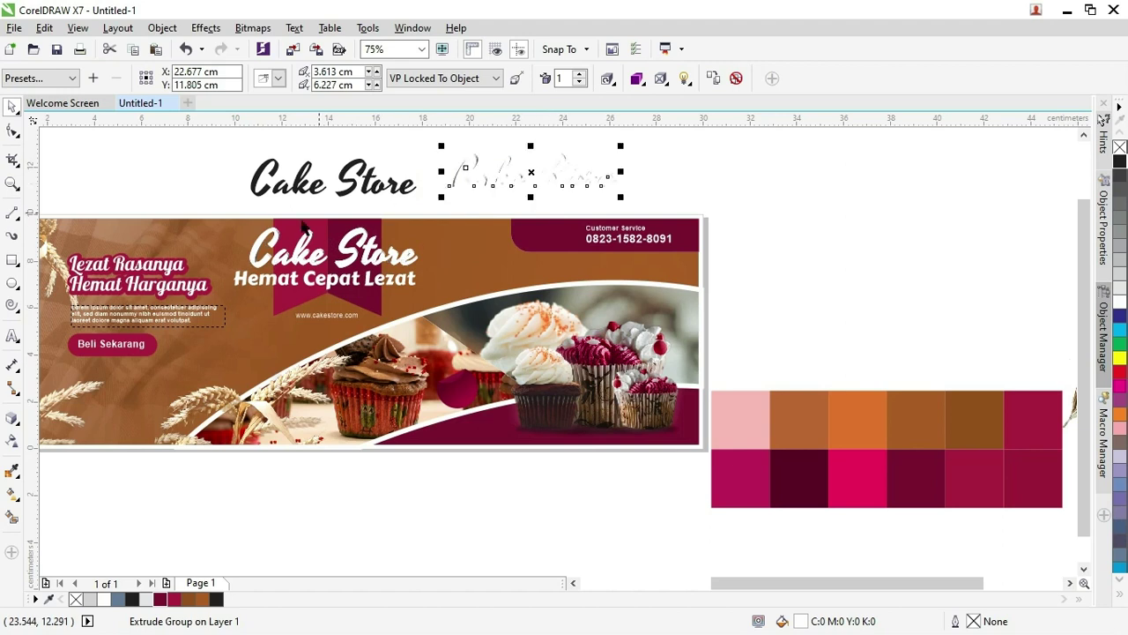
scroll(301, 229, up, 1)
Break the banner title's extrude group apart and select its separated extrusion shapes
click(405, 255)
scroll(403, 252, up, 1)
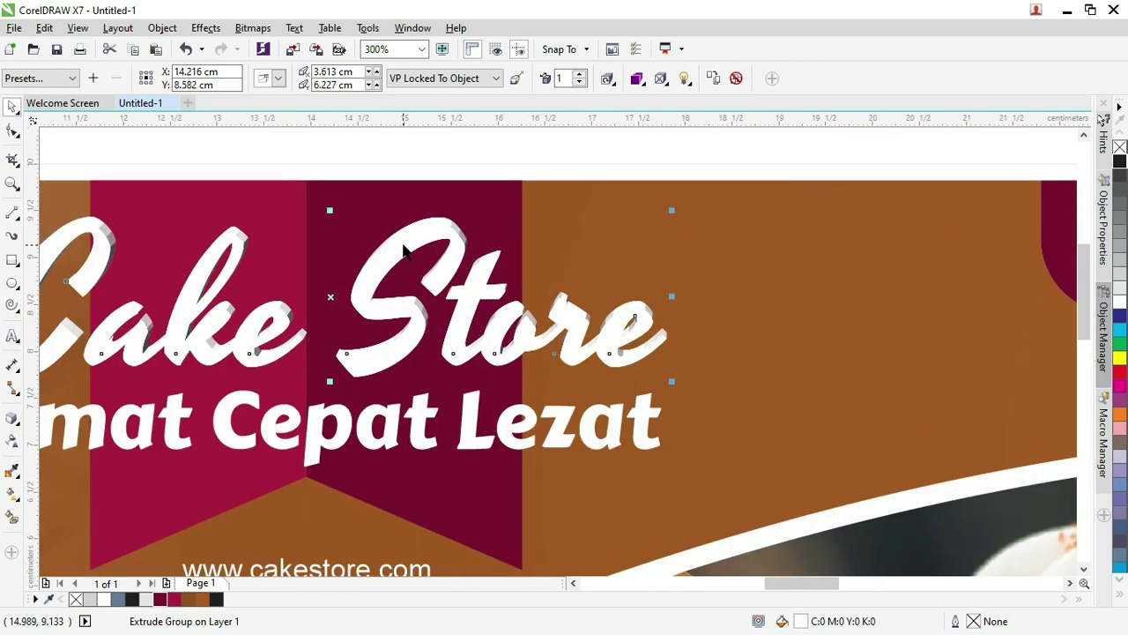
click(162, 27)
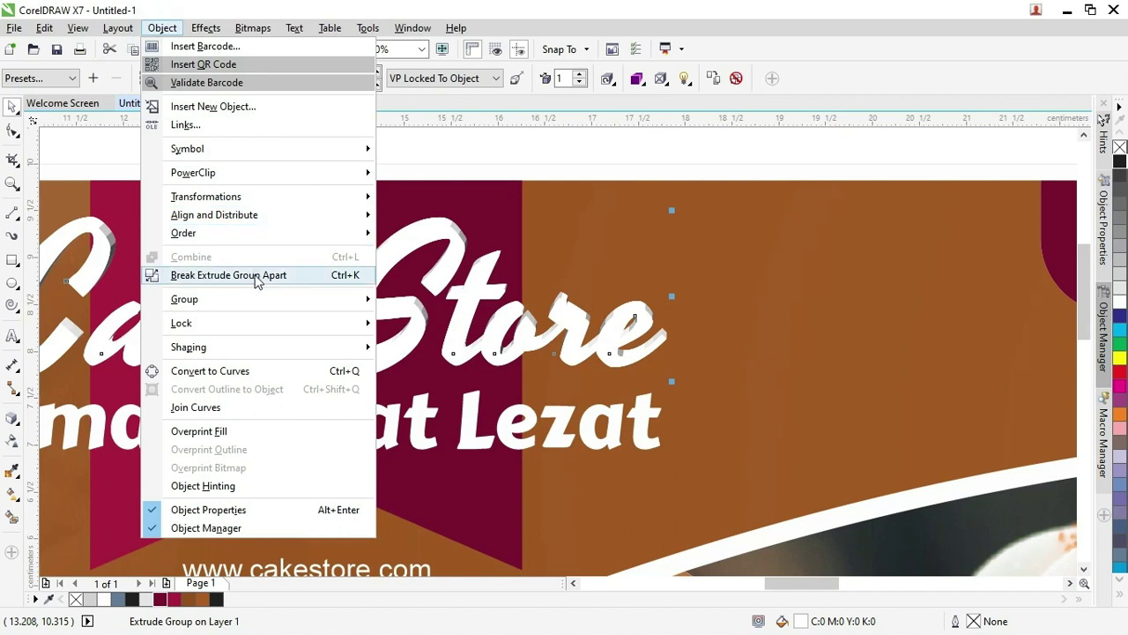
click(257, 278)
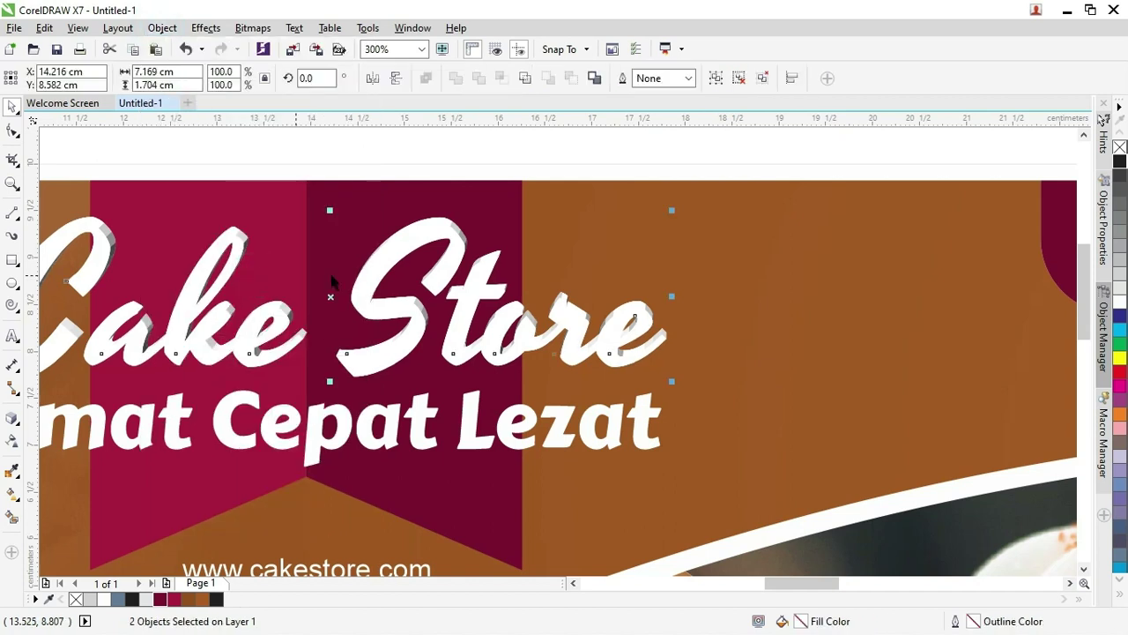
scroll(330, 282, down, 1)
scroll(294, 239, up, 2)
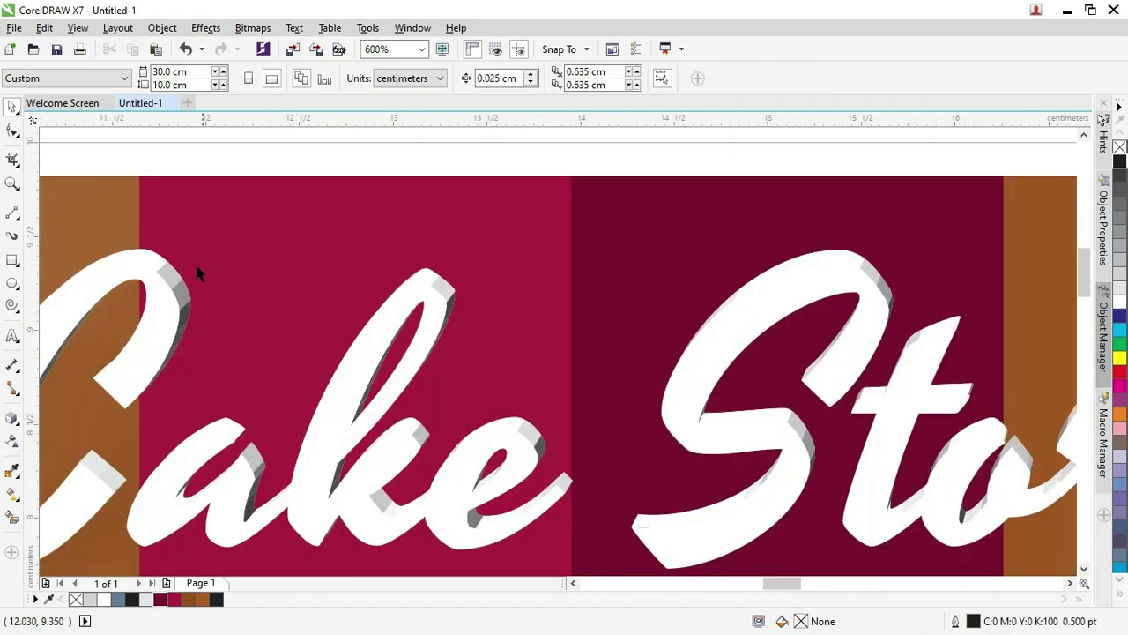
click(199, 260)
scroll(211, 261, down, 1)
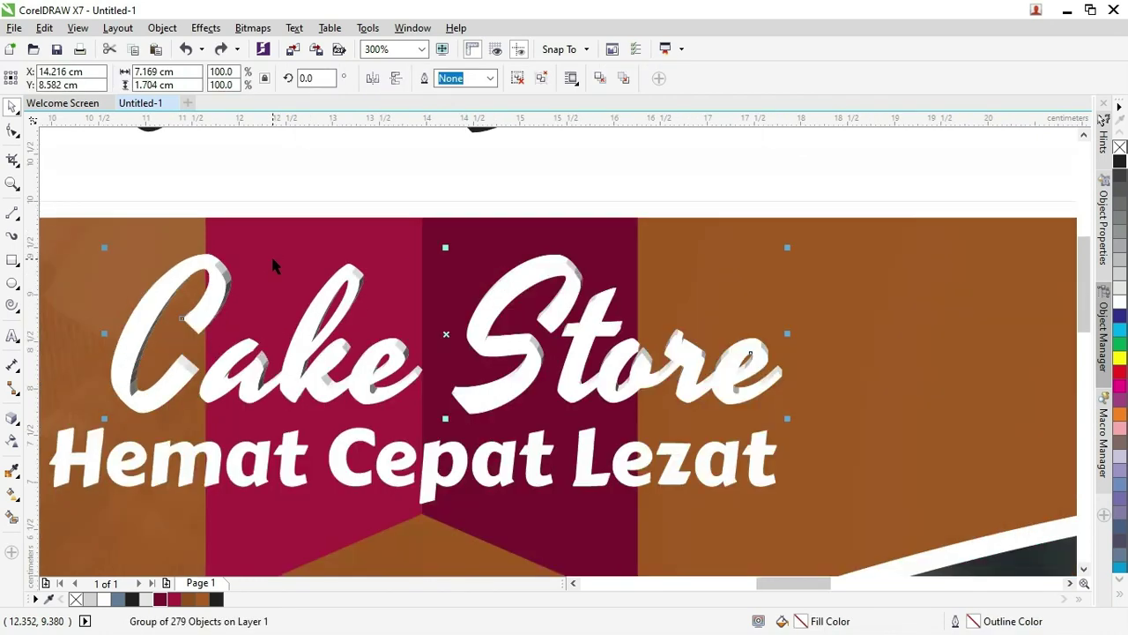
Move the separated white title text above the banner beside the black copy and select the extrusion group left on the banner
drag(218, 267, 370, 254)
key(Escape)
drag(218, 273, 494, 221)
key(ctrl+z)
scroll(144, 374, down, 2)
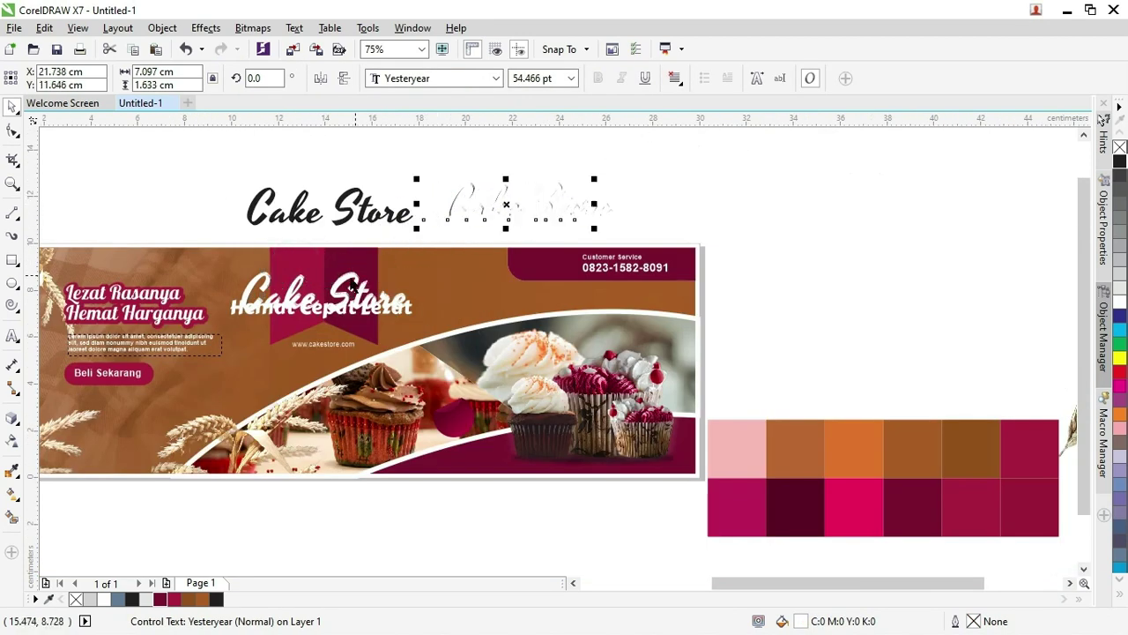
scroll(351, 286, up, 2)
click(341, 253)
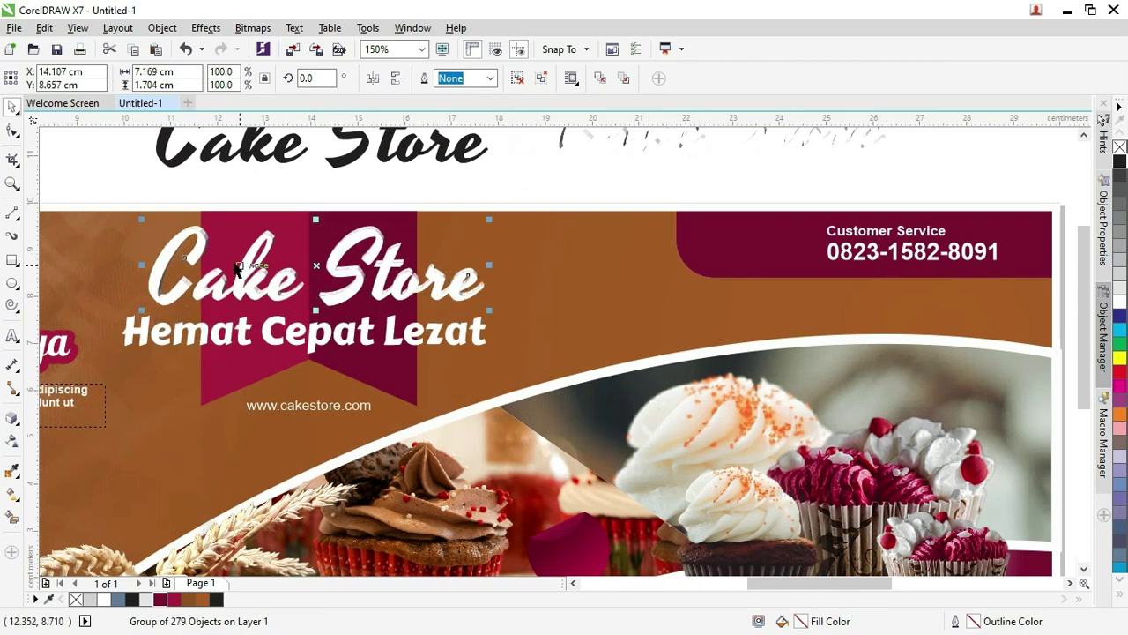
Lower the Cake Store extrusion group slightly, to about X 14.03 cm and Y 8.49 cm, and ungroup its objects
drag(247, 262, 241, 262)
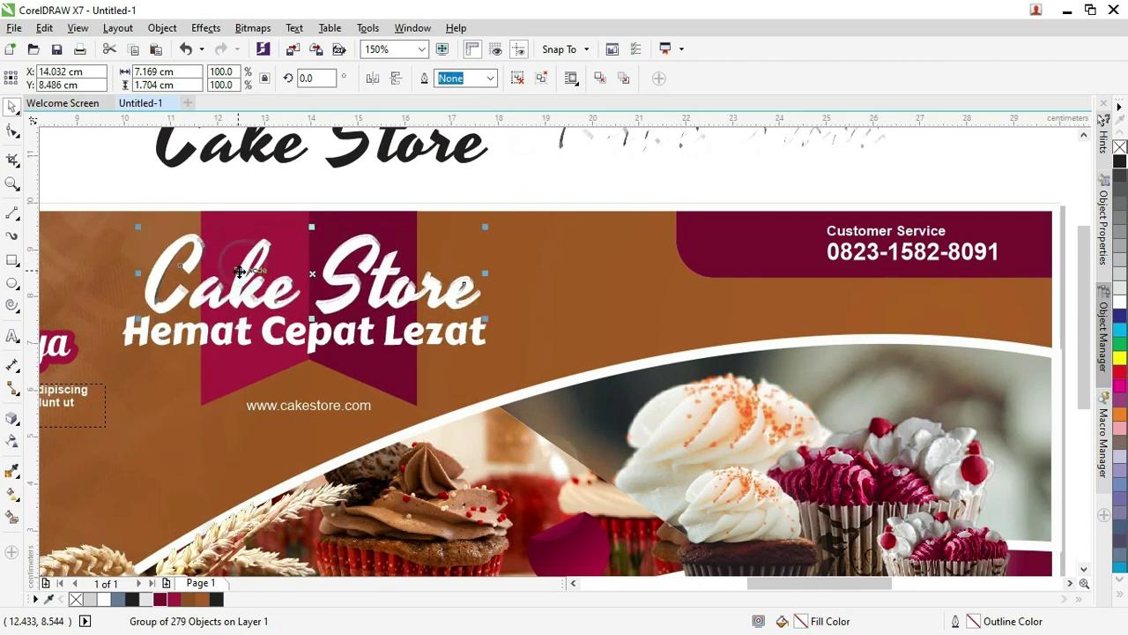
scroll(240, 269, up, 2)
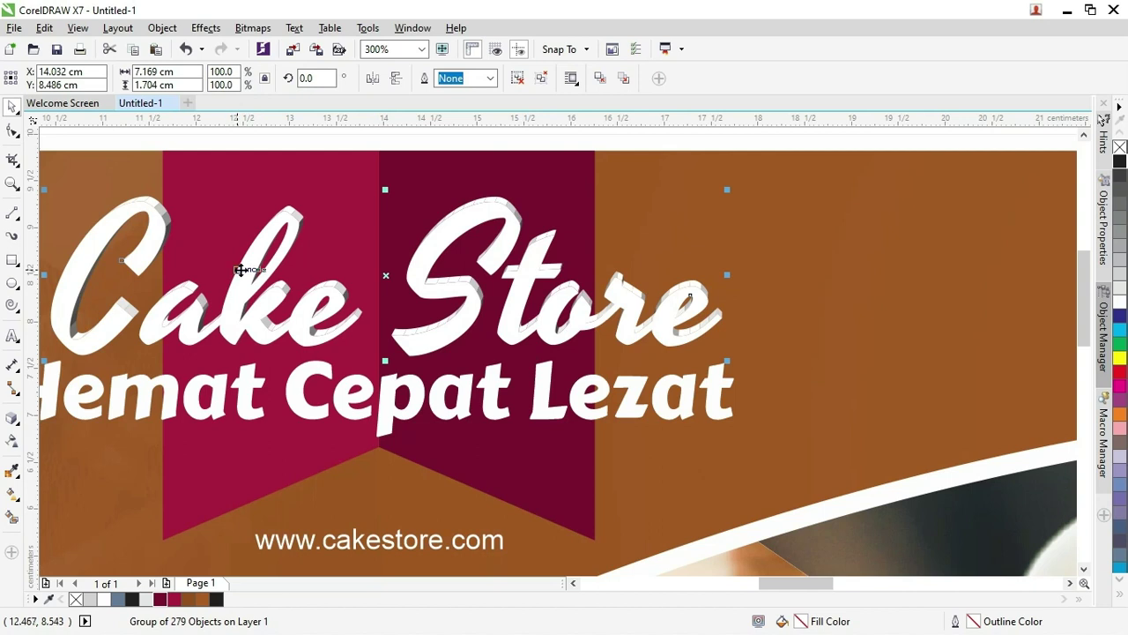
right_click(239, 270)
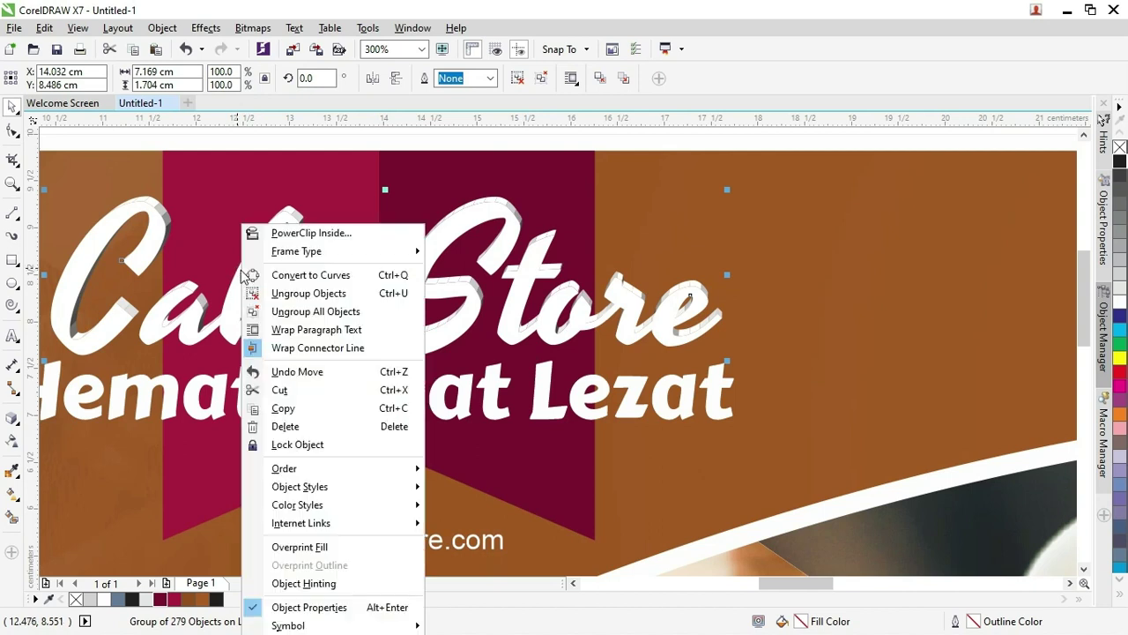
click(300, 293)
click(805, 299)
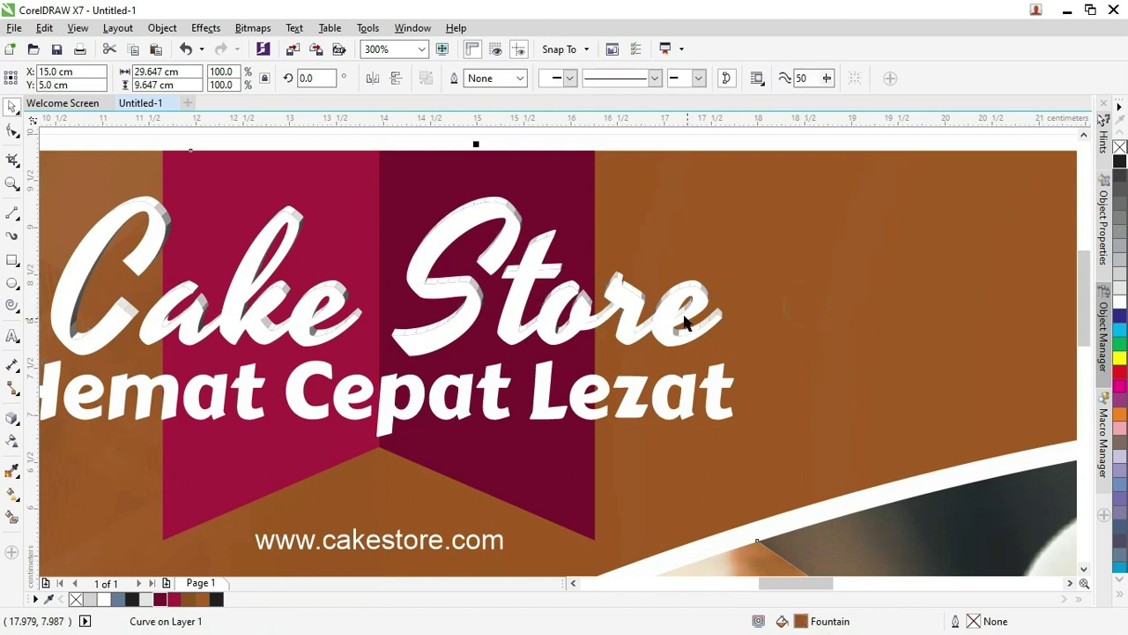
Select the nine front letter faces of the banner's Cake Store title, fill them white and group them
click(650, 323)
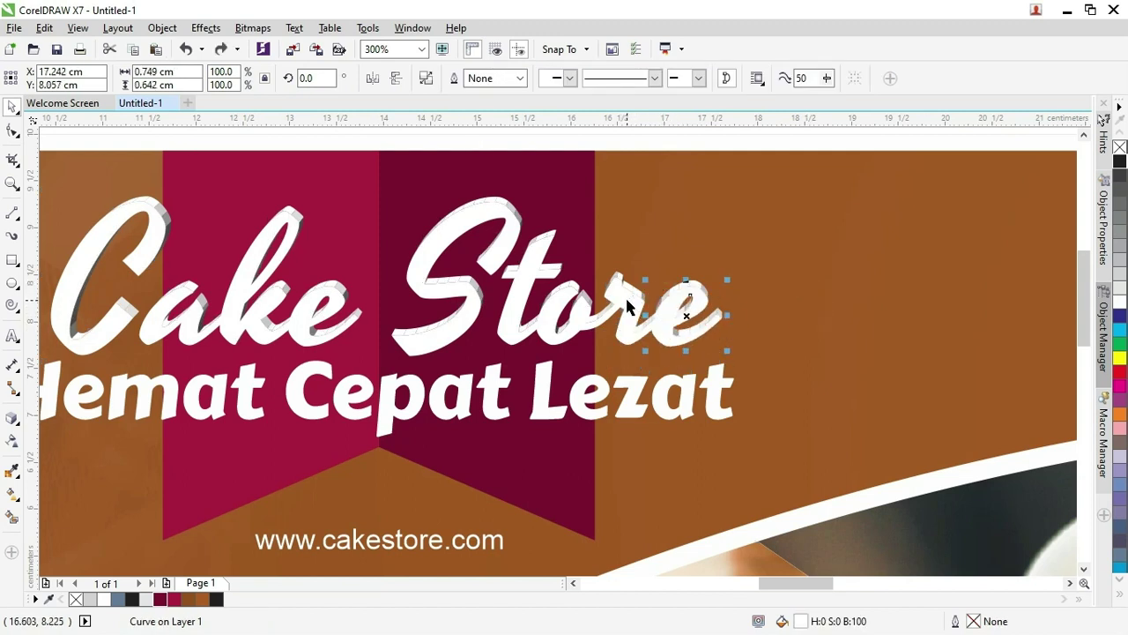
shift+click(584, 315)
shift+click(538, 316)
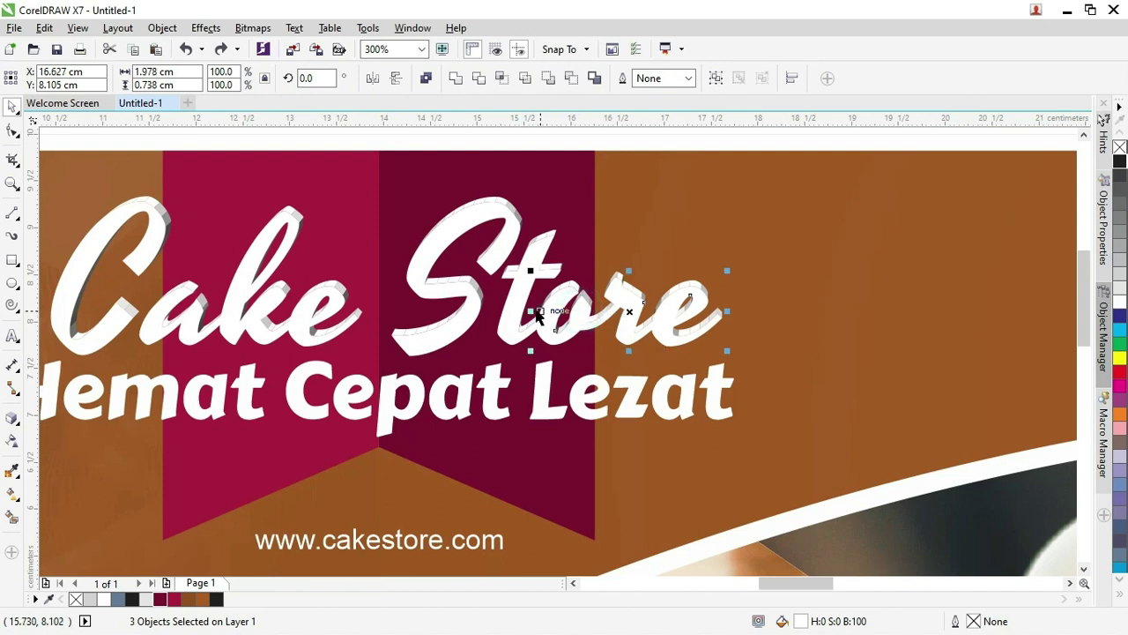
shift+click(515, 315)
shift+click(471, 315)
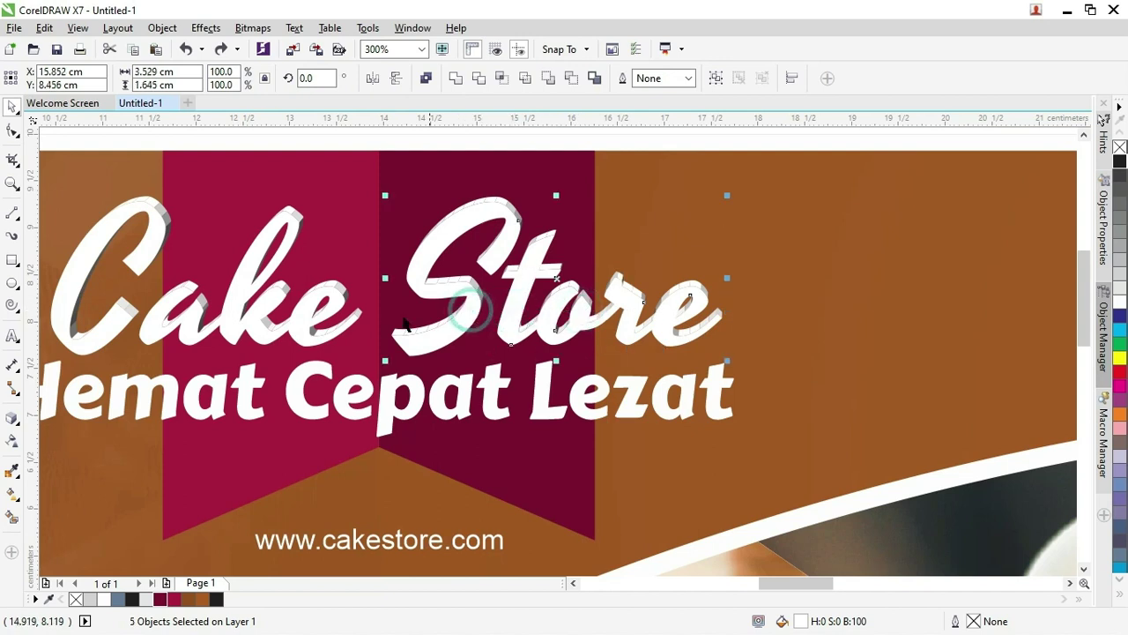
shift+click(310, 310)
shift+click(255, 318)
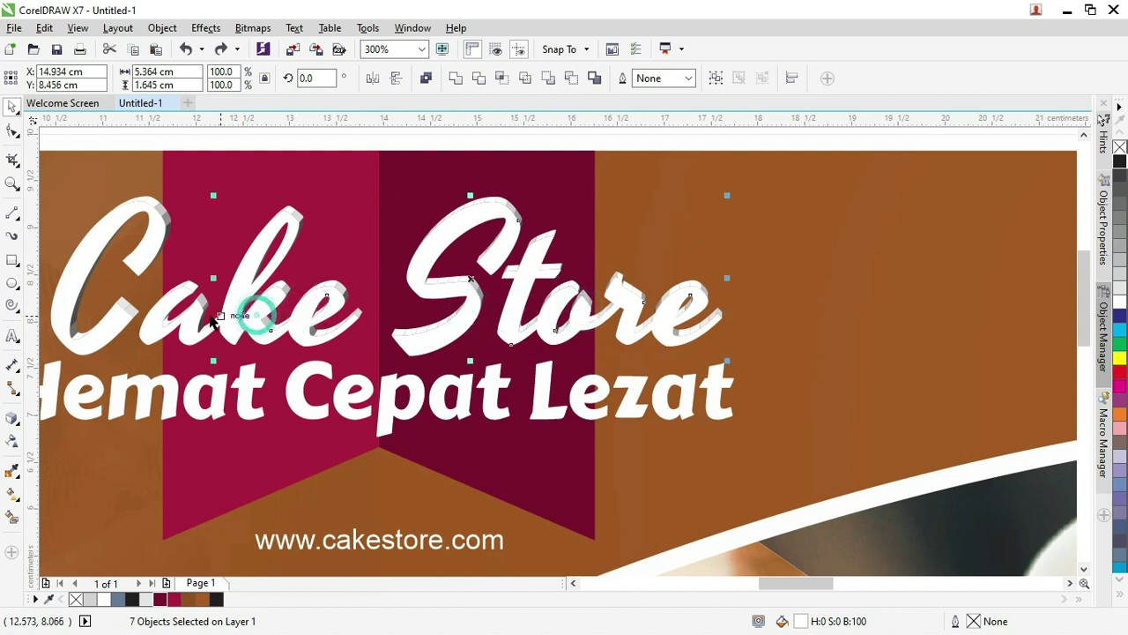
shift+click(195, 325)
shift+click(105, 319)
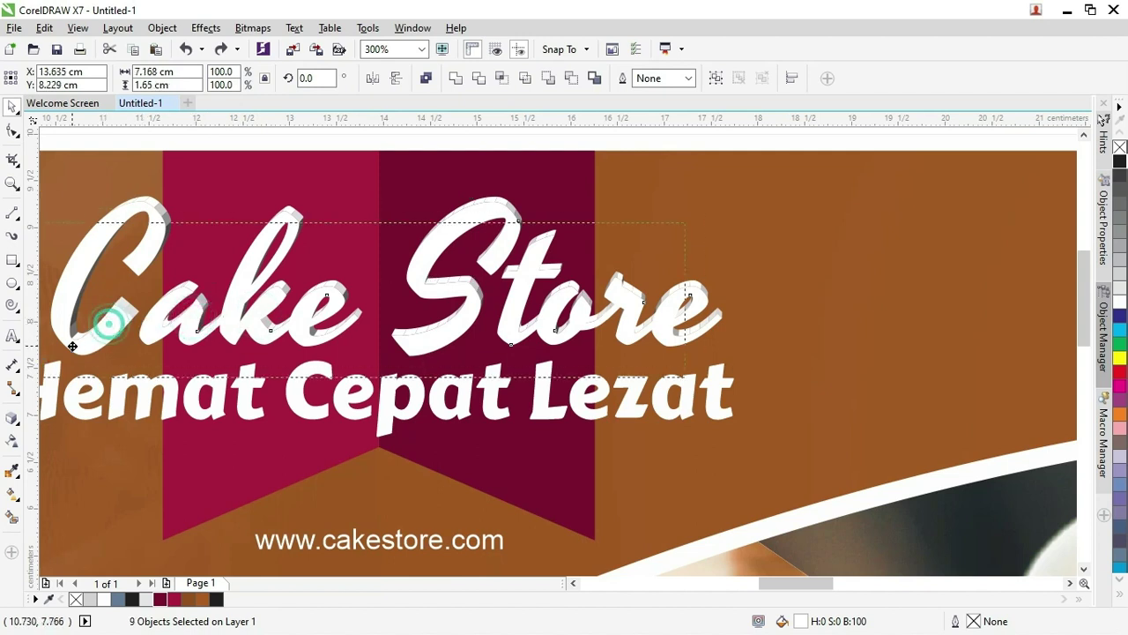
mouse_move(100, 320)
mouse_down()
mouse_move(72, 347)
mouse_move(111, 322)
mouse_up()
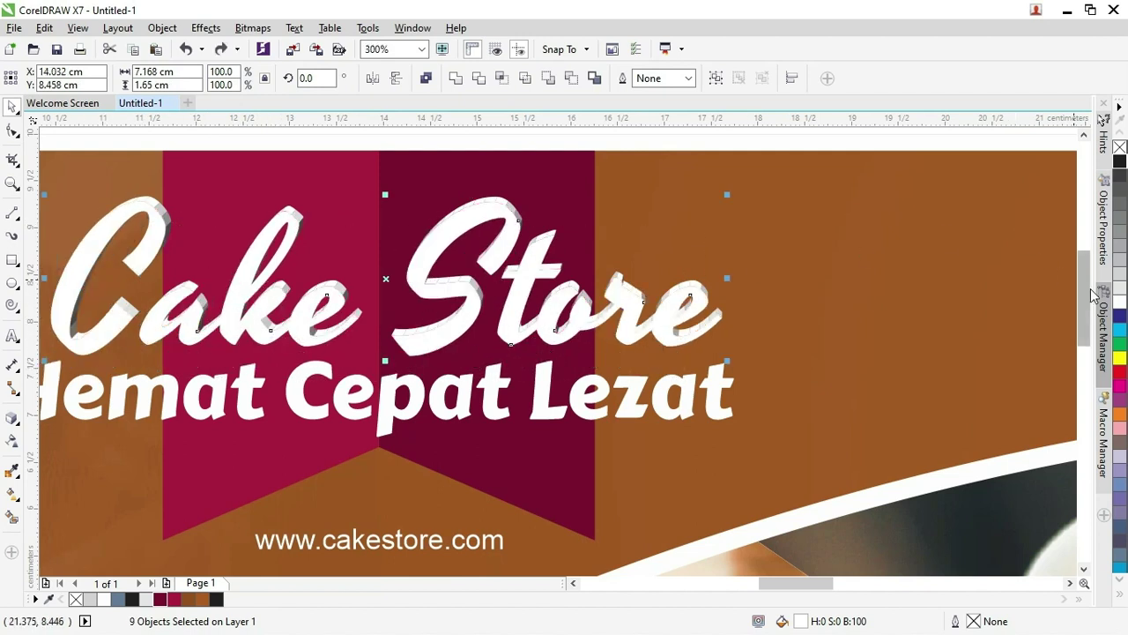
click(1120, 301)
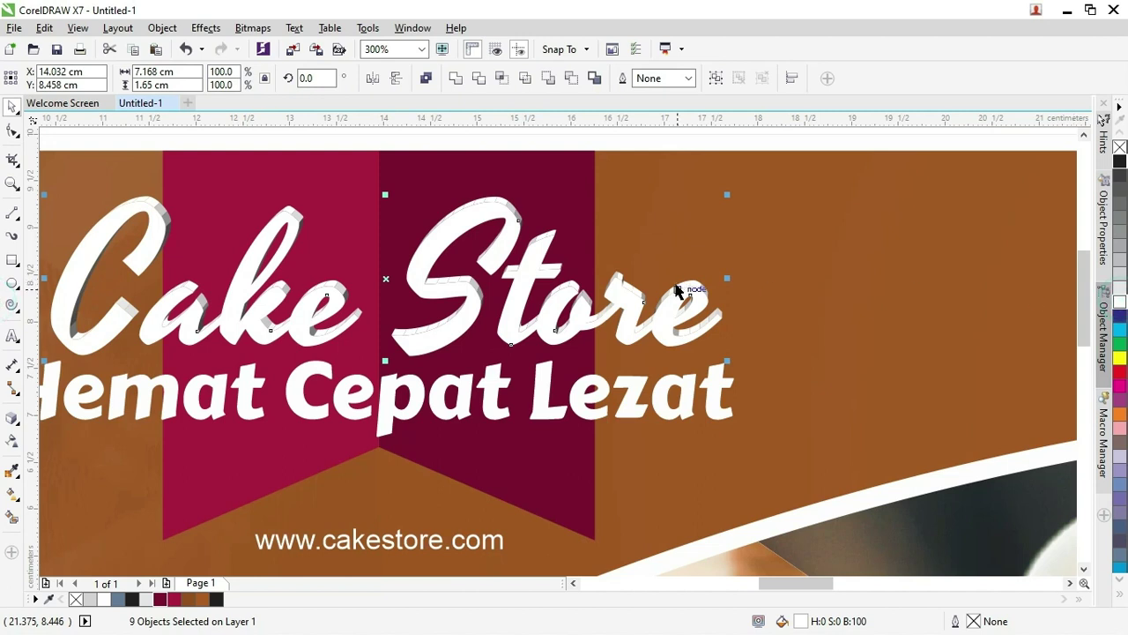
key(ctrl+g)
Select the title's extrusion shapes without the white letter group and fill them with dark maroon R122 G17 B51
scroll(517, 252, down, 2)
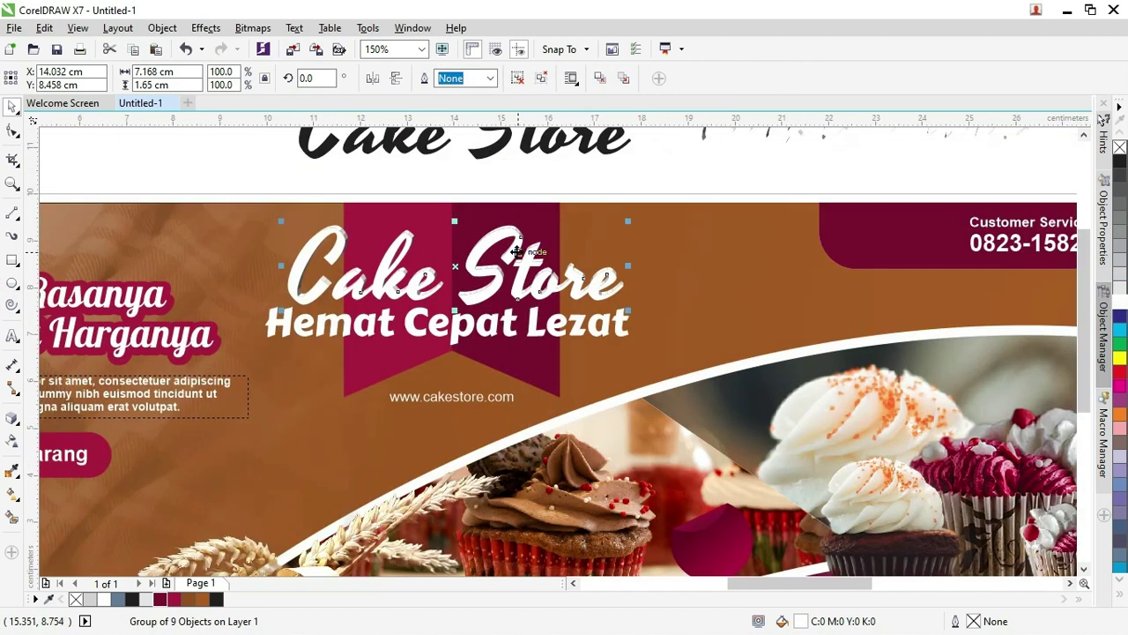
scroll(507, 227, up, 2)
scroll(486, 221, down, 2)
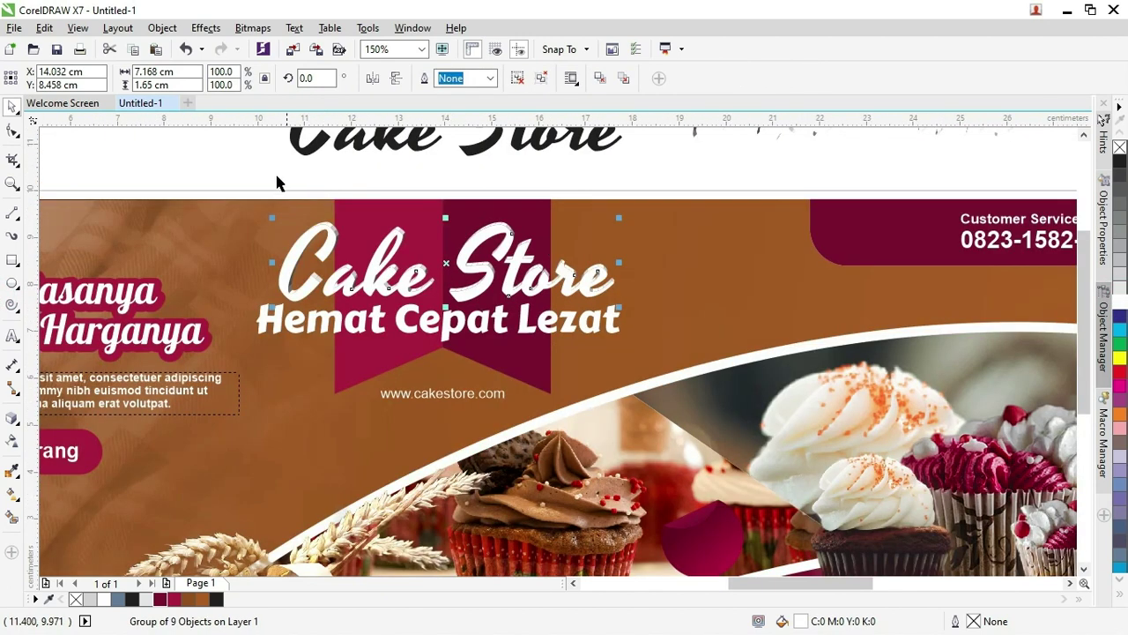
drag(255, 167, 608, 315)
scroll(607, 315, up, 2)
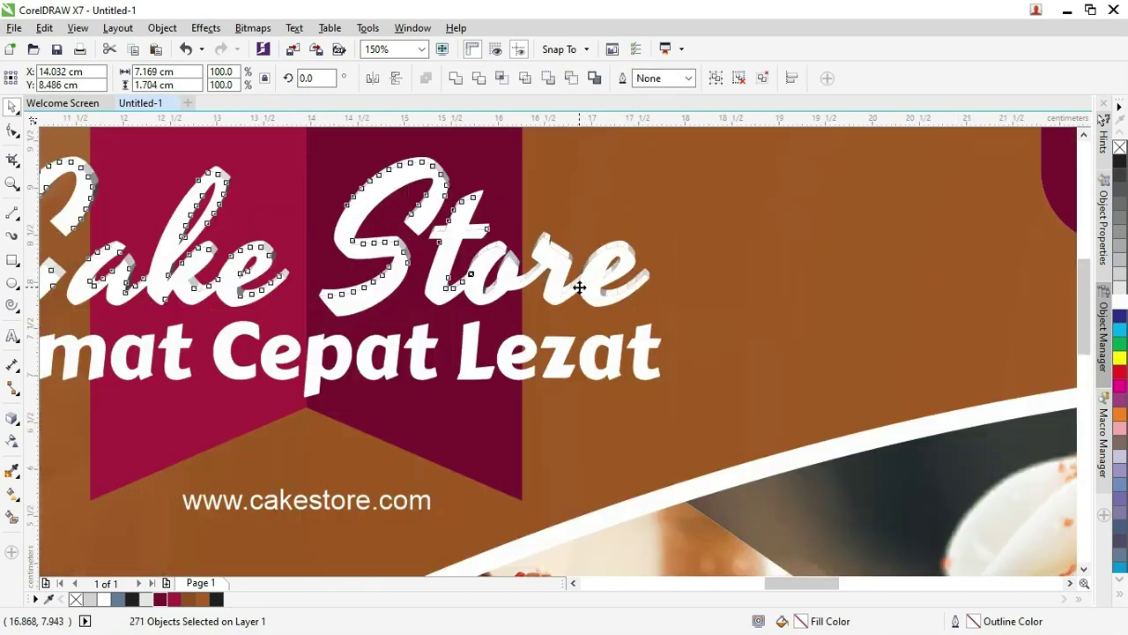
scroll(524, 251, up, 2)
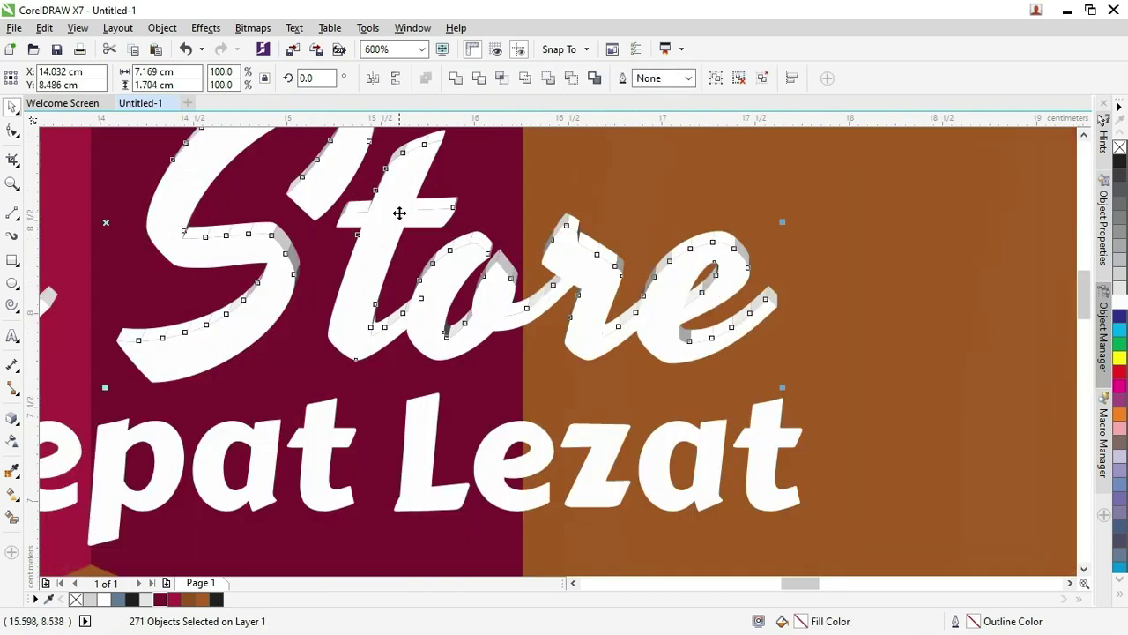
shift+click(399, 212)
scroll(415, 194, down, 2)
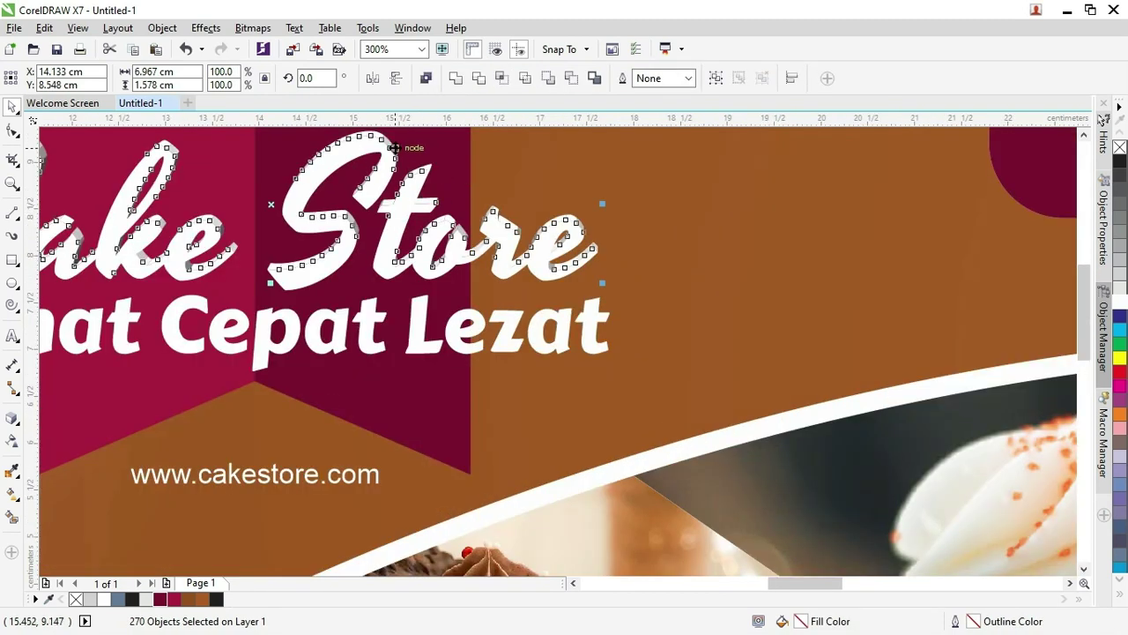
drag(394, 148, 446, 163)
key(ctrl+z)
scroll(578, 195, down, 5)
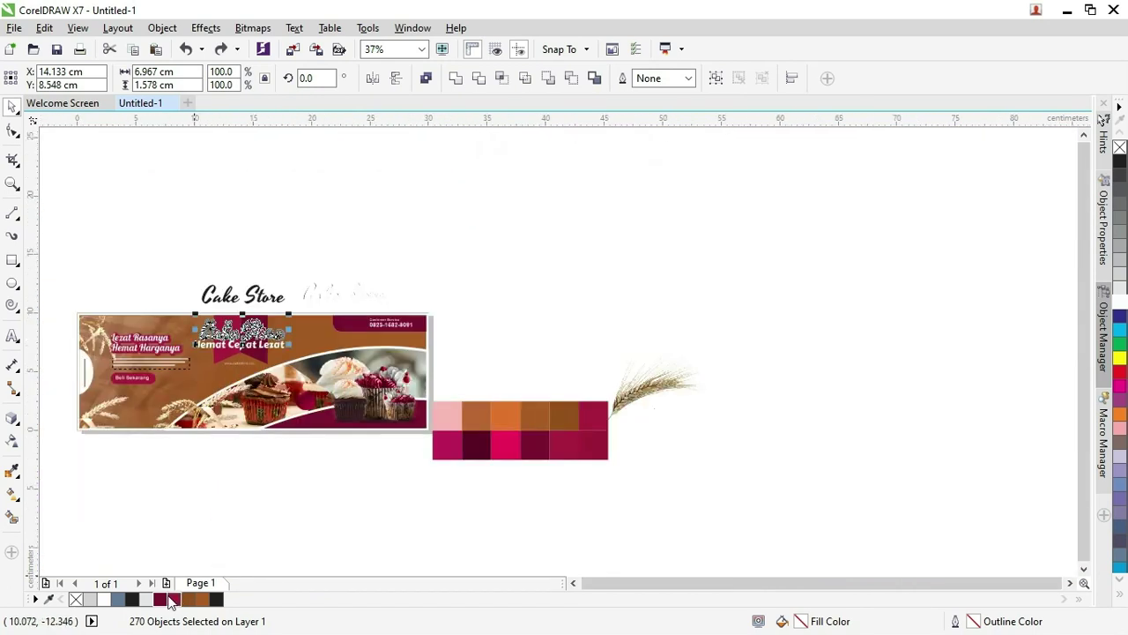
click(162, 598)
scroll(210, 310, up, 3)
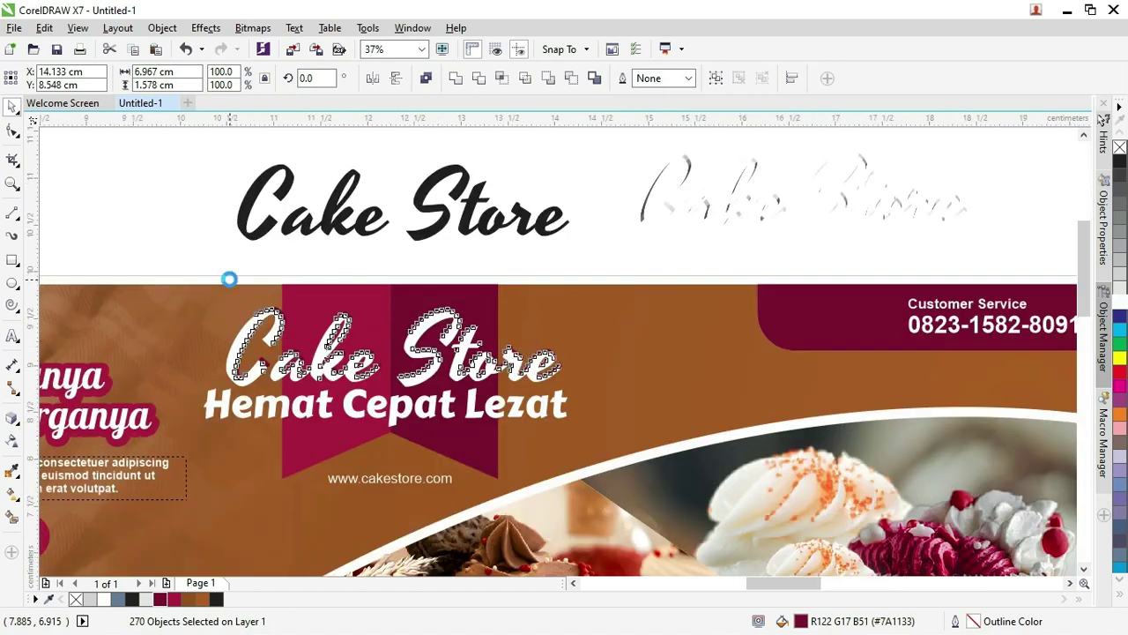
scroll(518, 350, up, 1)
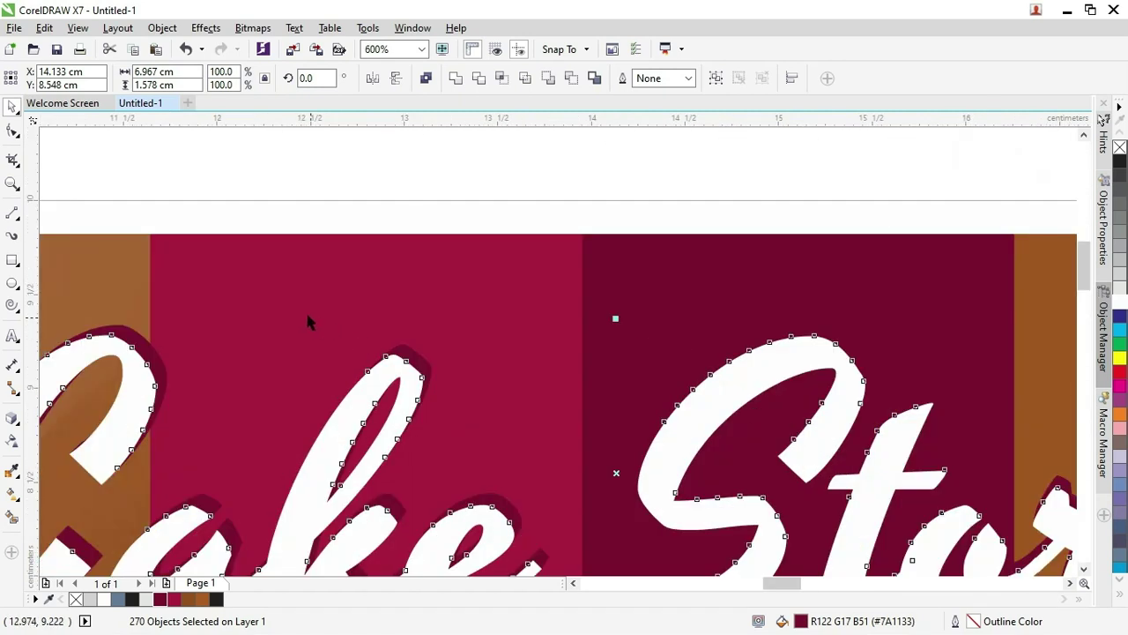
scroll(302, 312, down, 1)
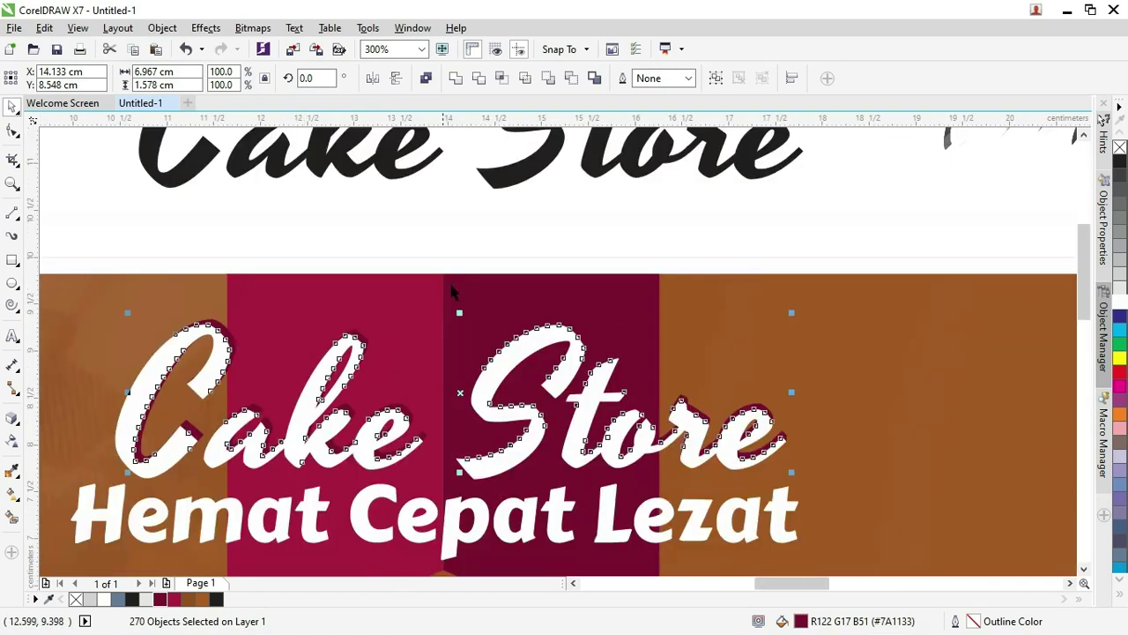
click(468, 226)
Try other fills, including white, on the extrusion pieces of the letters k and S and undo them
scroll(376, 345, up, 1)
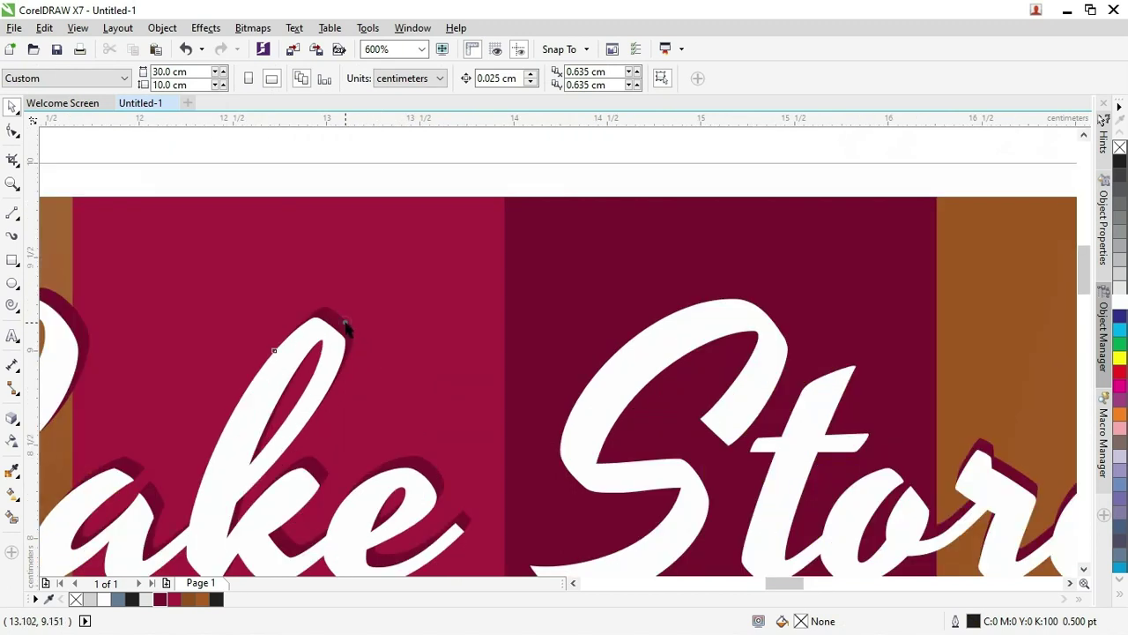
click(355, 316)
drag(355, 316, 348, 320)
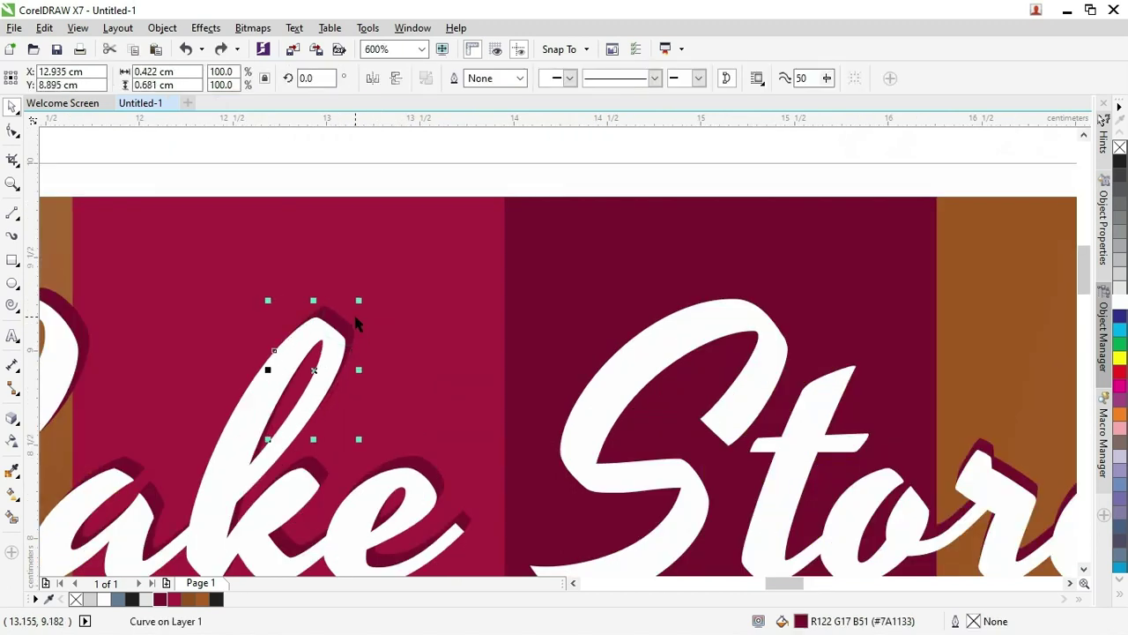
click(146, 600)
key(ctrl+z)
mouse_move(777, 316)
mouse_down()
mouse_move(804, 302)
mouse_move(789, 302)
mouse_up()
key(ctrl+z)
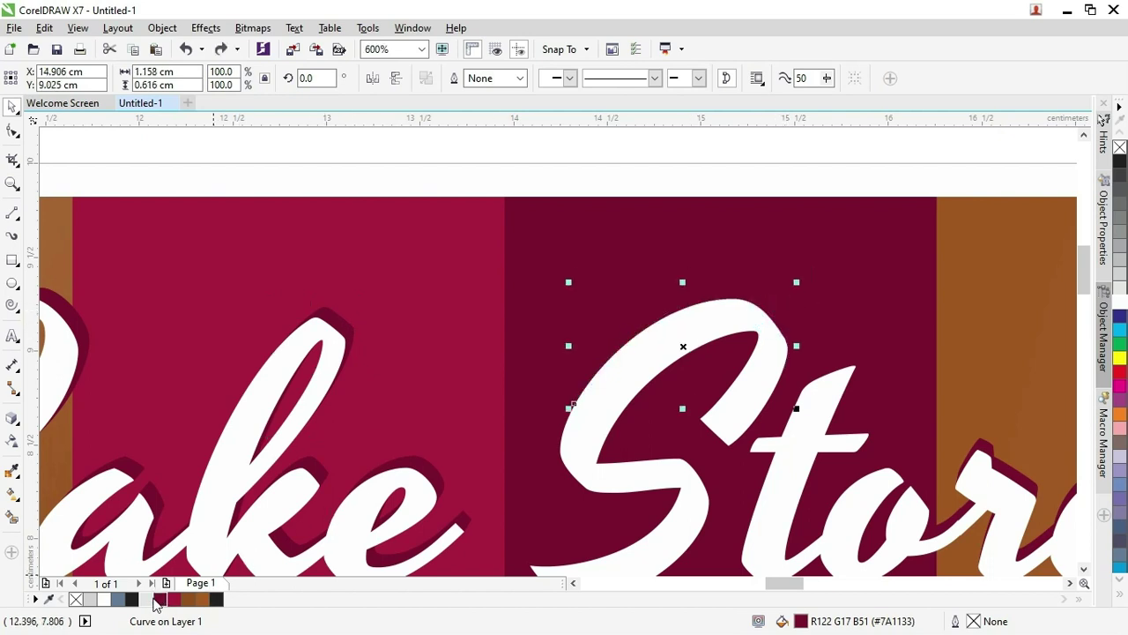
click(106, 599)
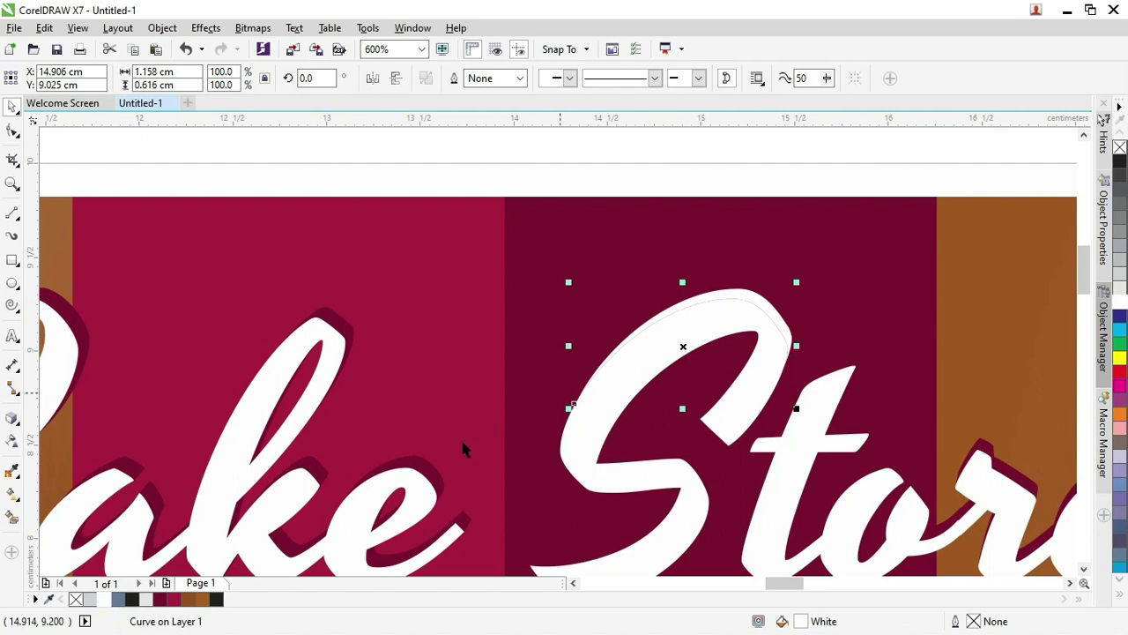
key(ctrl+z)
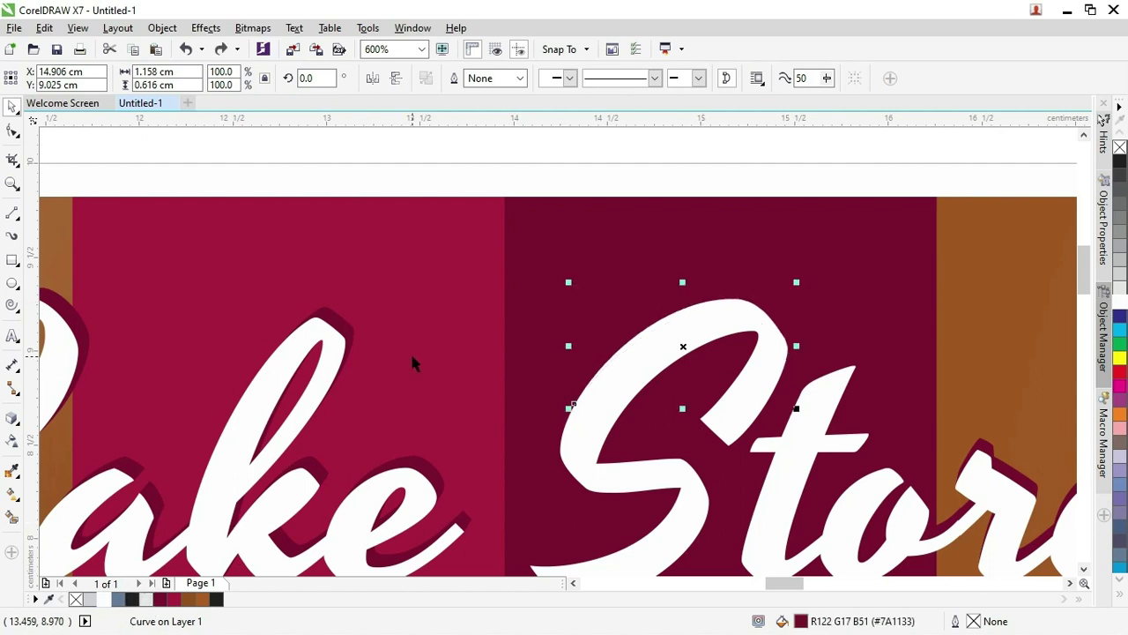
scroll(438, 347, down, 2)
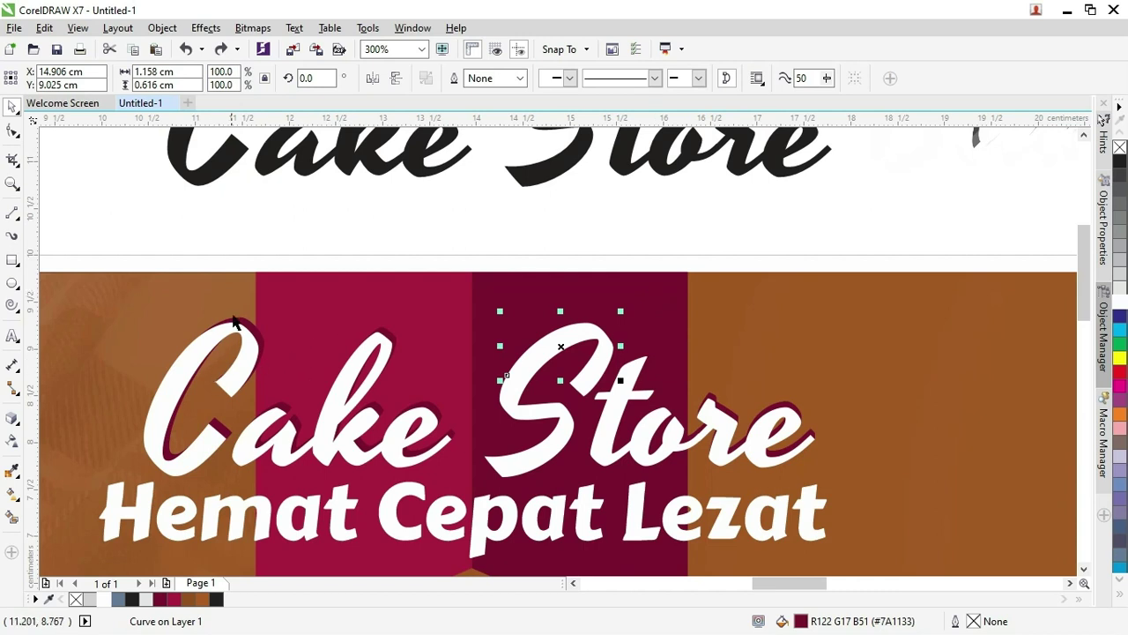
scroll(234, 327, up, 2)
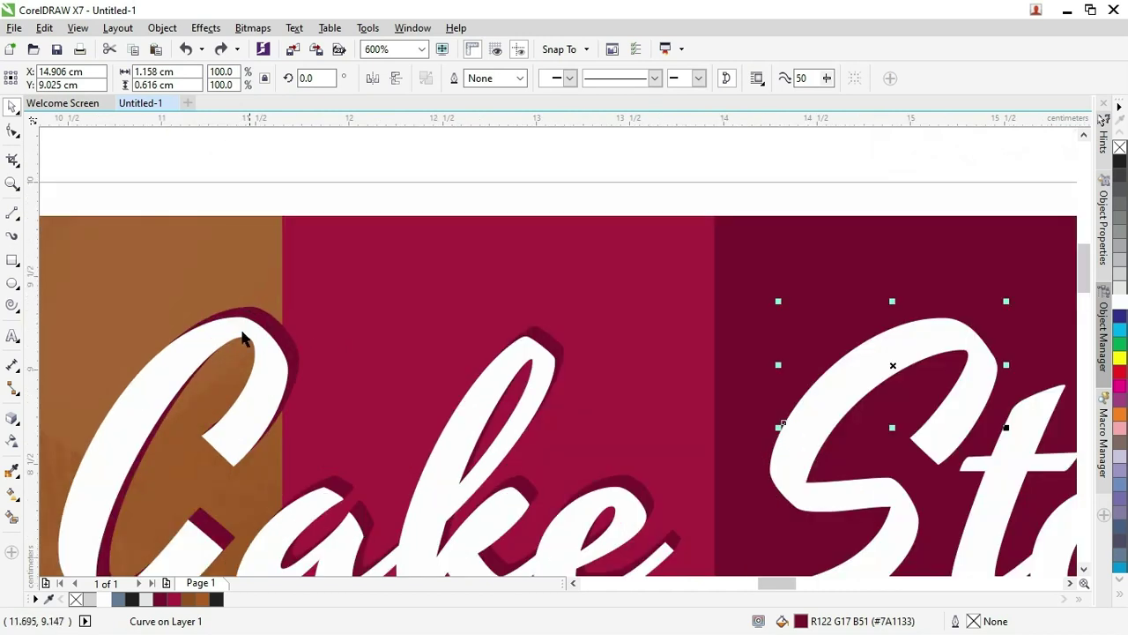
scroll(436, 353, down, 1)
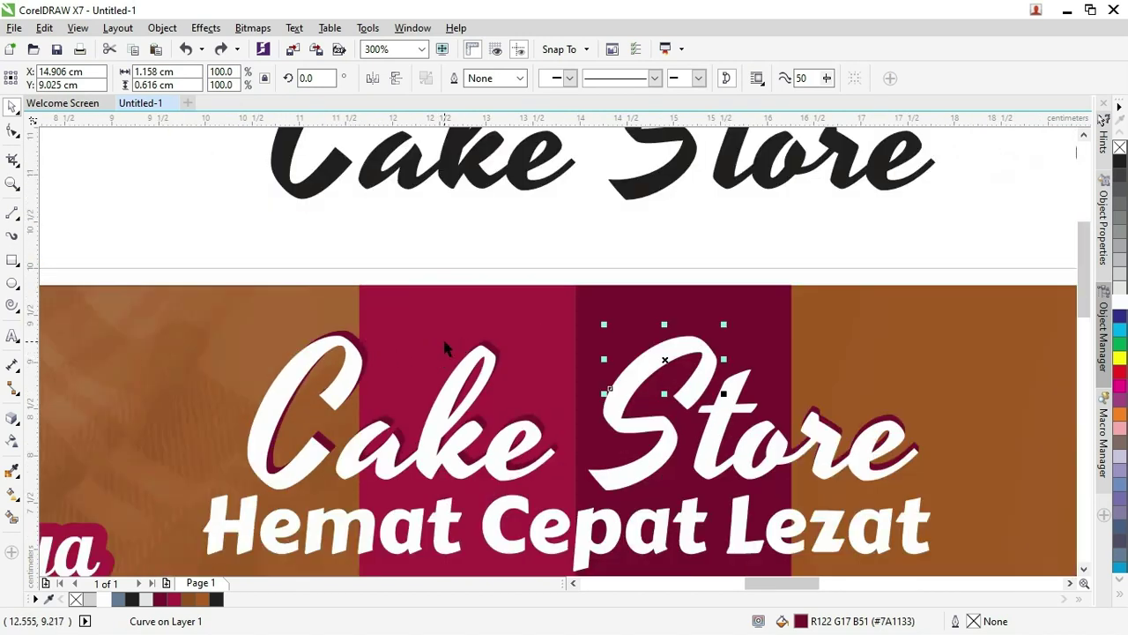
scroll(434, 339, down, 1)
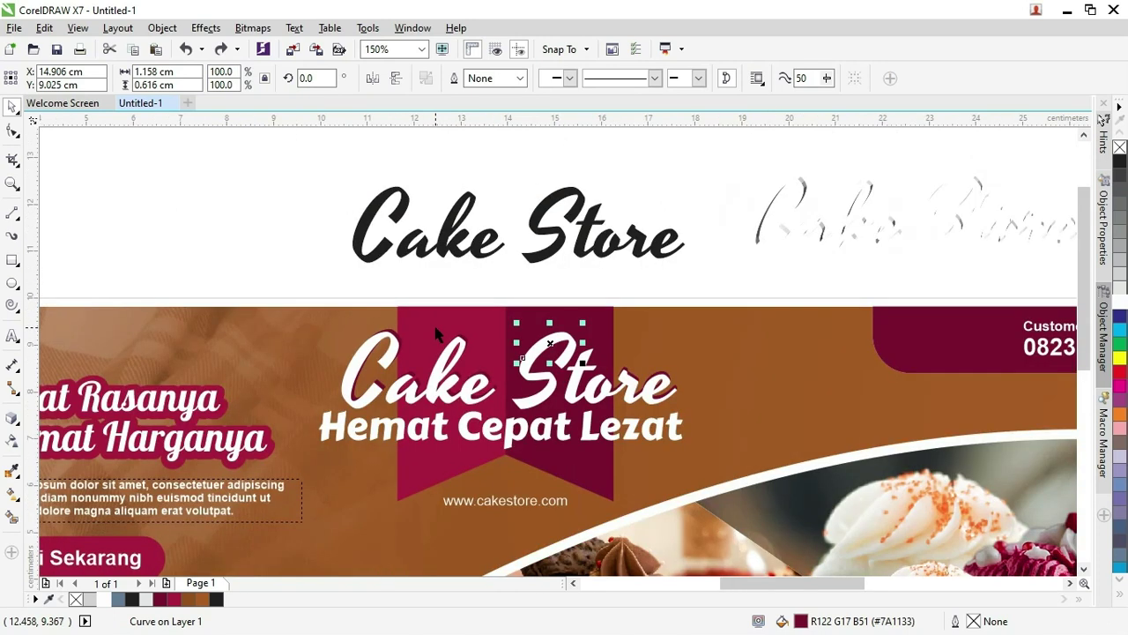
click(518, 441)
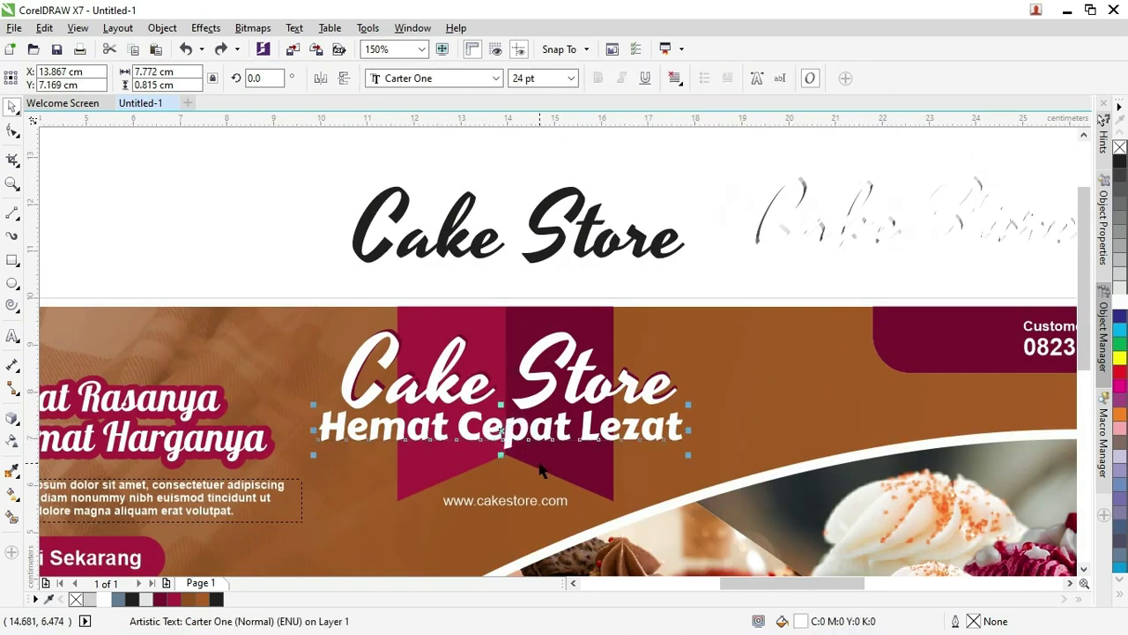
Move the color swatches, the spare Cake Store copies and the loose wheat image to the empty area above the banner
scroll(536, 436, down, 2)
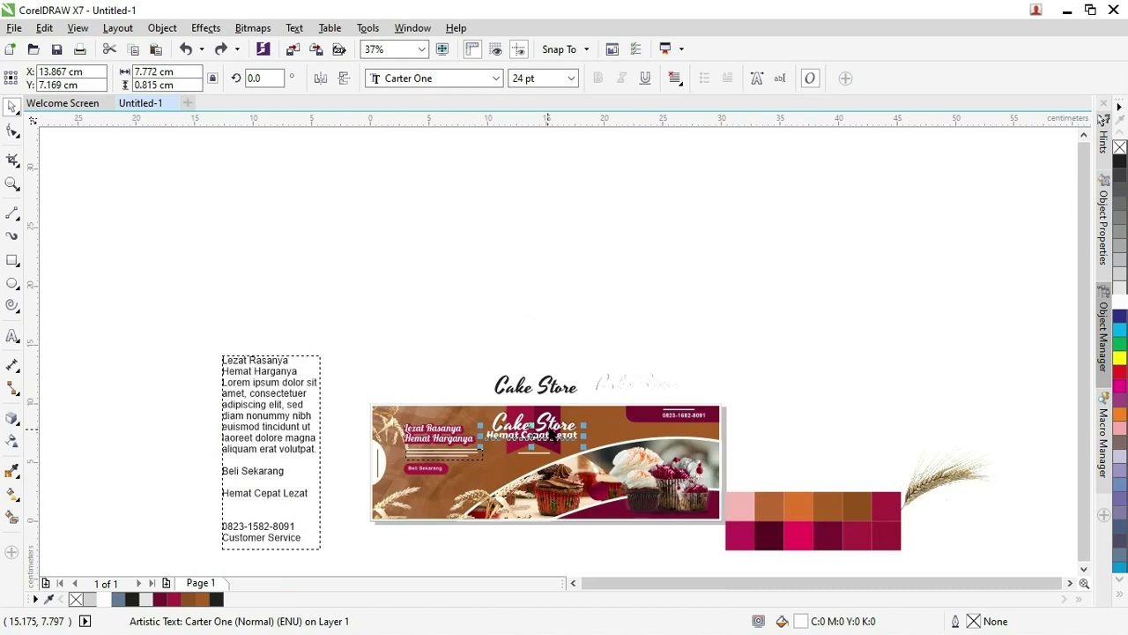
drag(816, 527, 433, 252)
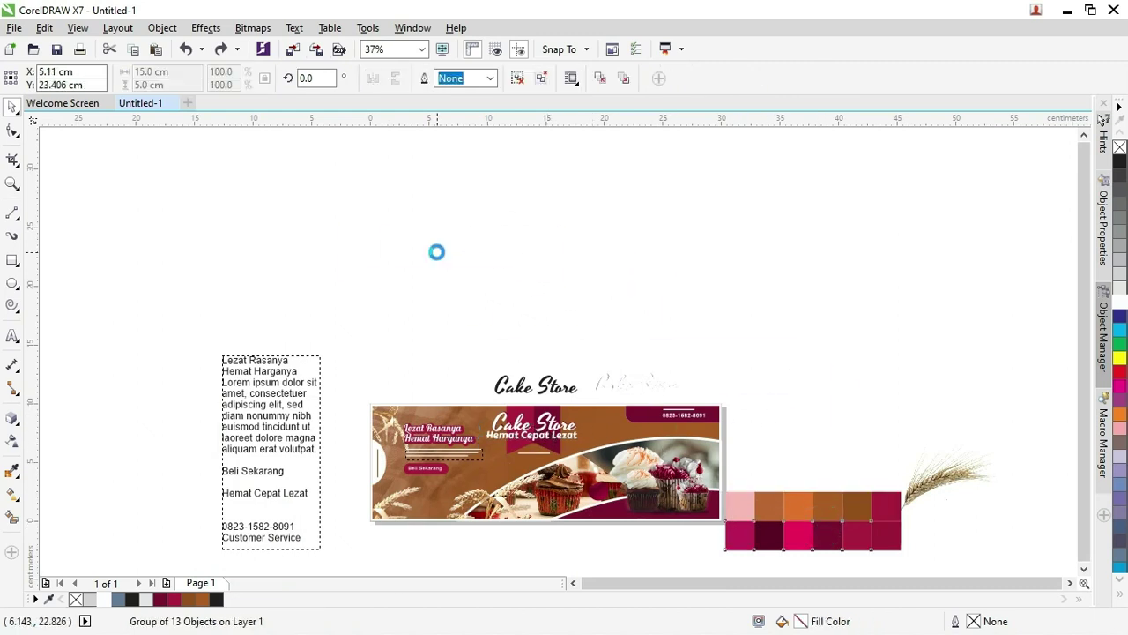
drag(458, 335, 318, 254)
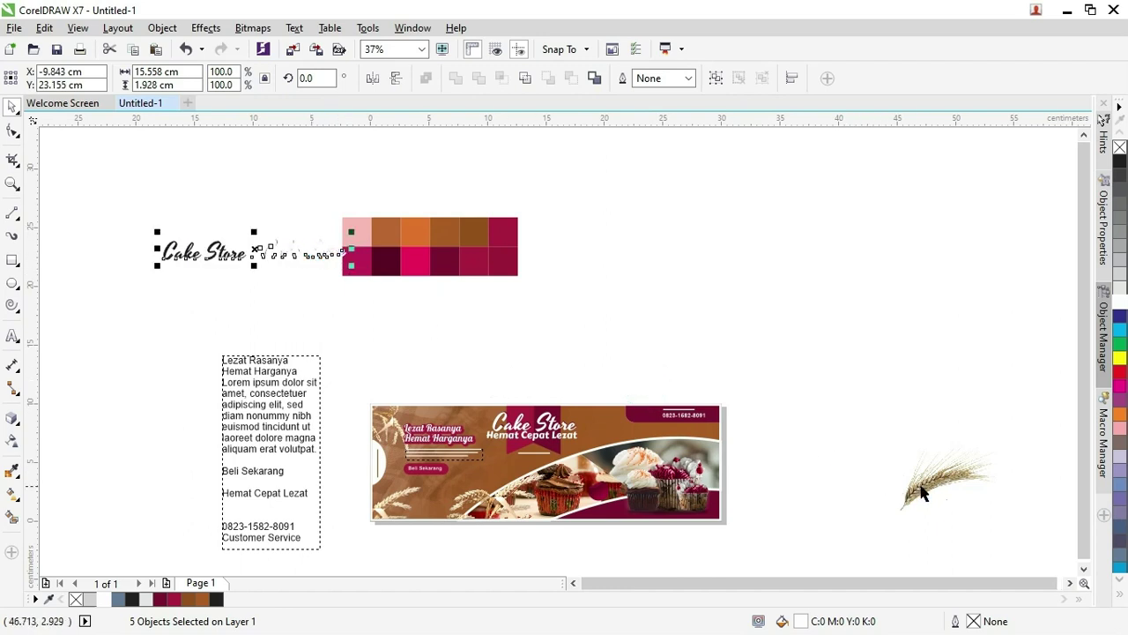
drag(921, 481, 397, 240)
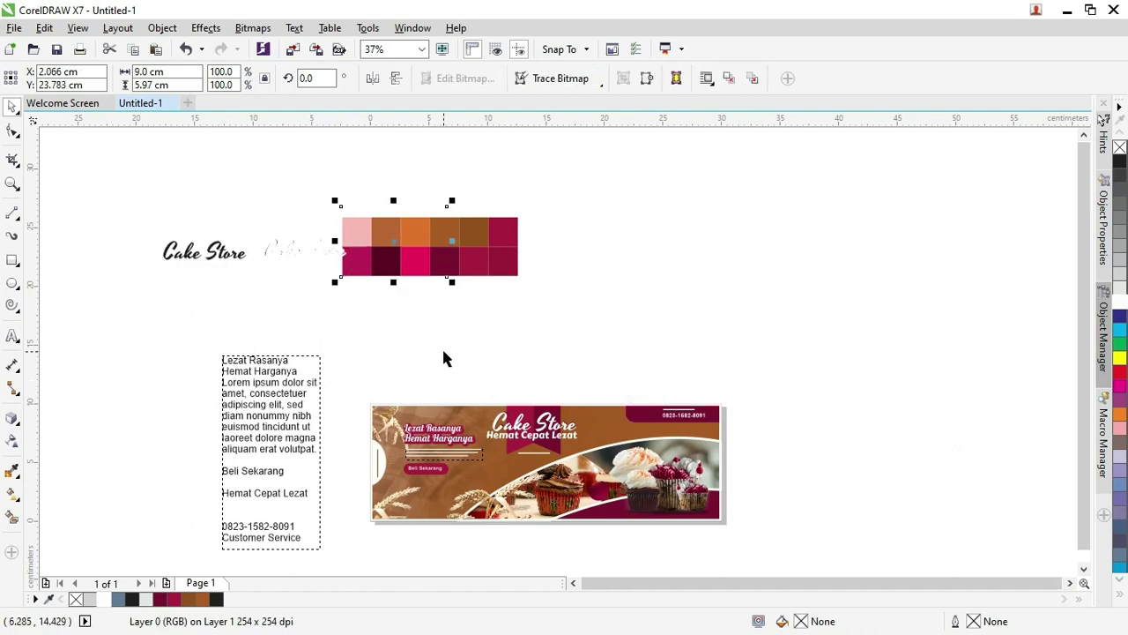
click(468, 361)
scroll(490, 376, up, 2)
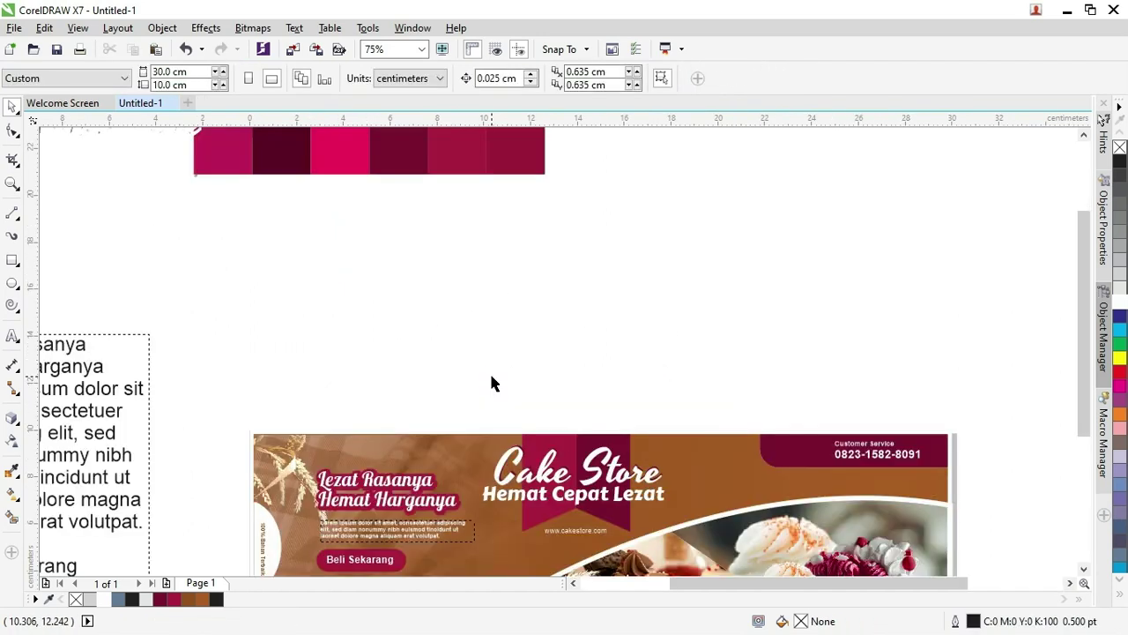
scroll(445, 364, down, 2)
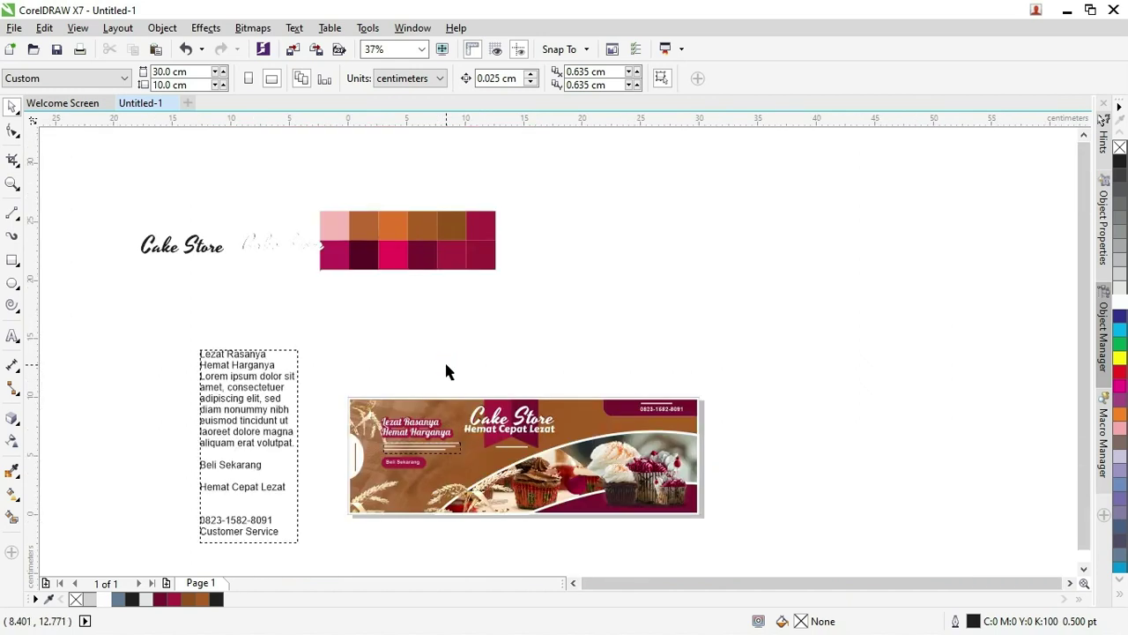